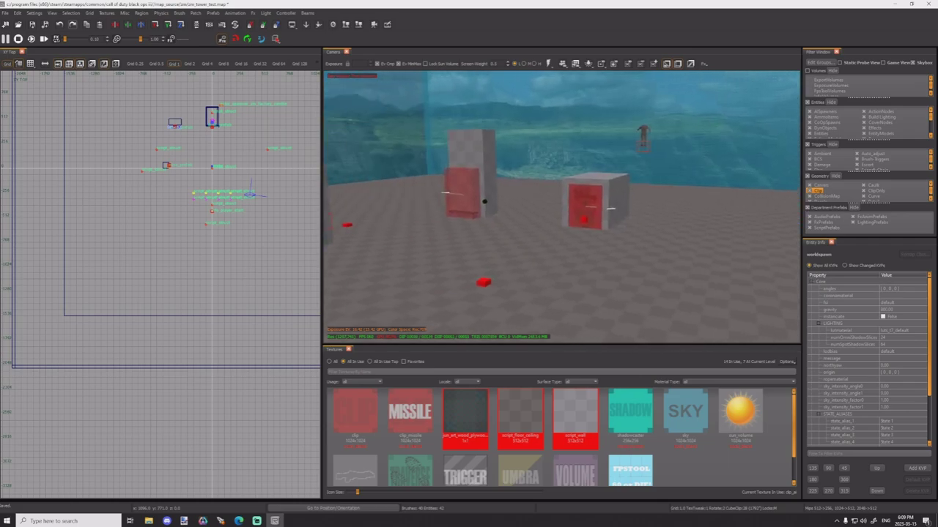
Step: Delete the tall wall structure and the smaller box near it, together with their clip brushes and barrier prefabs
left_click(569, 255, "shift")
left_click(605, 241, "shift")
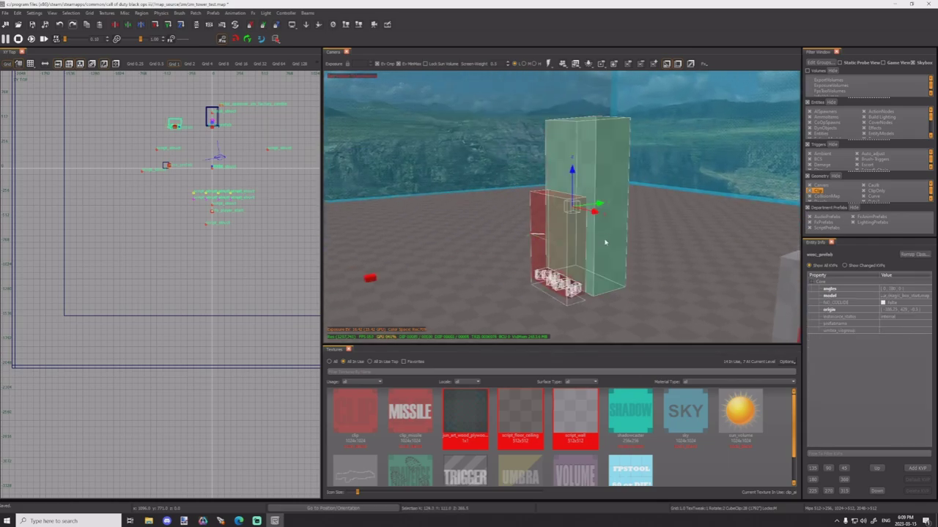
left_click(504, 242, "shift")
left_click(519, 230, "shift")
key("BackSpace")
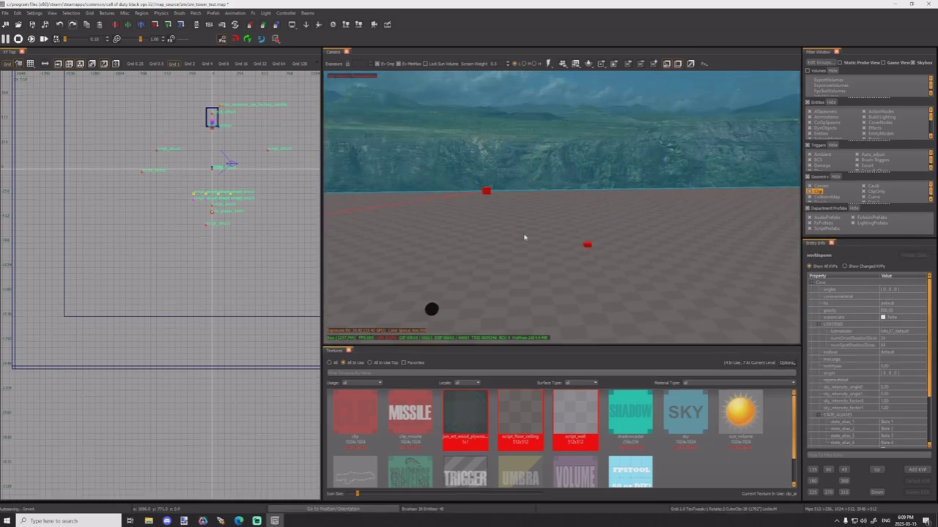
Step: Delete the overlapping spawner script_structs left on the floor where the structures stood
right_click_drag(508, 275, 508, 275)
left_click(433, 171, "shift")
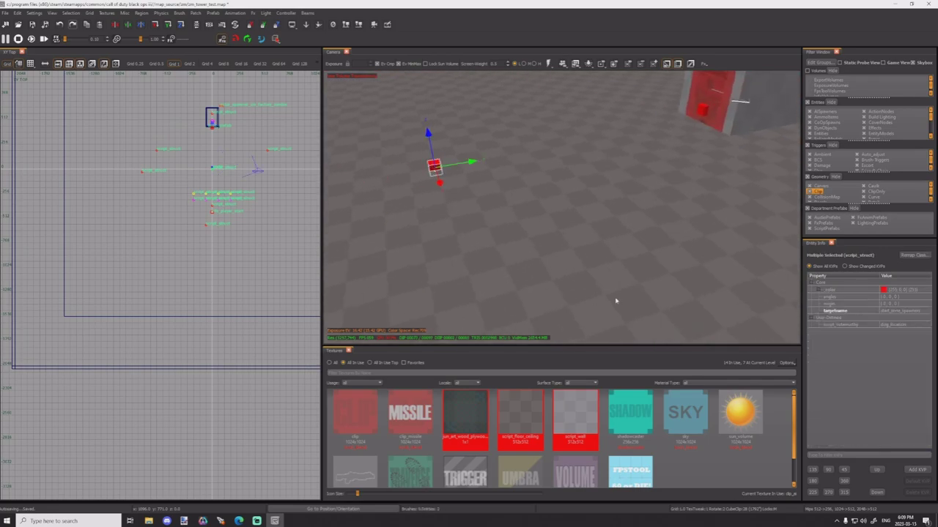
key("BackSpace")
Step: Delete the remaining building's roof, nearest wall brushes, clip and window prefabs
right_click_drag(615, 300, 615, 300)
left_click(708, 236, "shift")
left_click(718, 207, "shift")
left_click(728, 229, "shift")
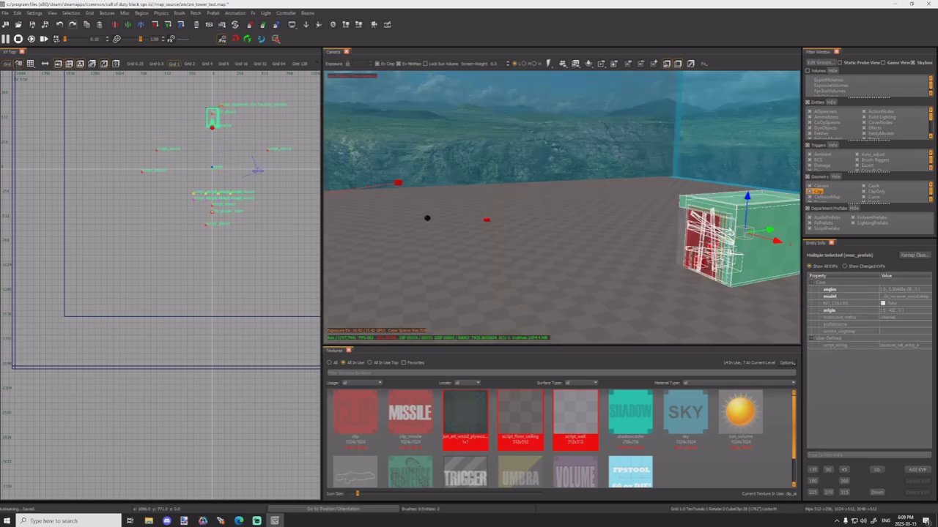
key("BackSpace")
Step: Delete the low front brush, back wall and other loose pieces of the remaining building
left_click(703, 265, "shift")
left_click(730, 224, "shift")
left_click(686, 230, "shift")
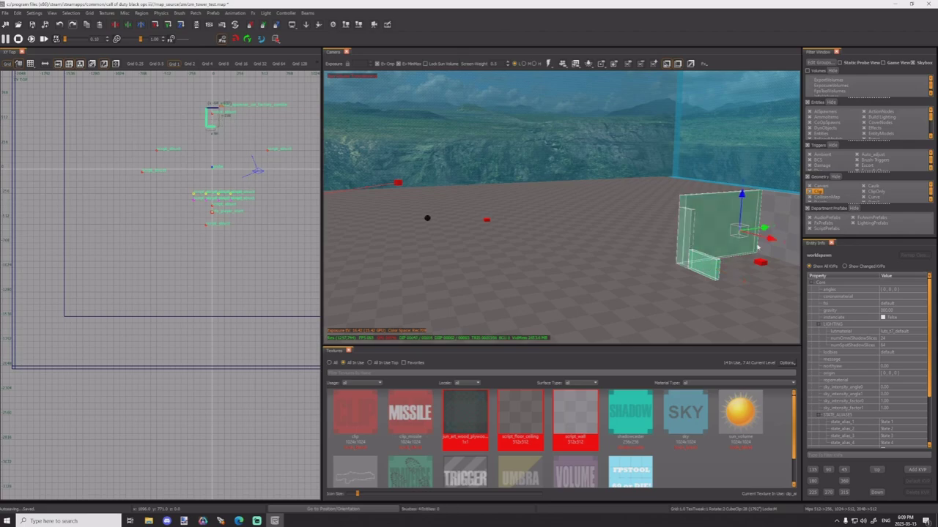
left_click(747, 270, "shift")
left_click(774, 249, "shift")
left_click(763, 264, "shift")
left_click(755, 282, "shift")
key("BackSpace")
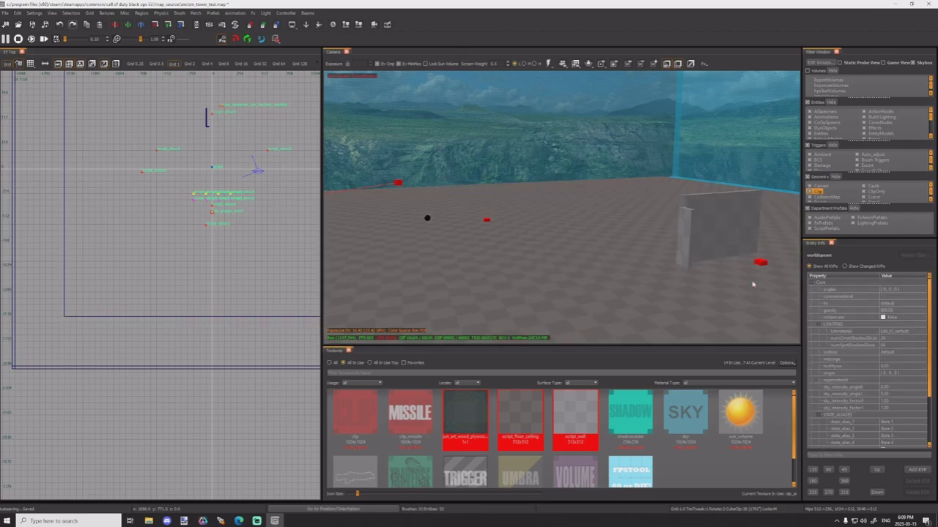
Step: Delete the last wall brushes of the building and the spawner script_struct beside them
left_click(695, 233, "shift")
left_click(695, 233, "shift")
left_click(686, 236, "shift")
left_click(714, 238, "shift")
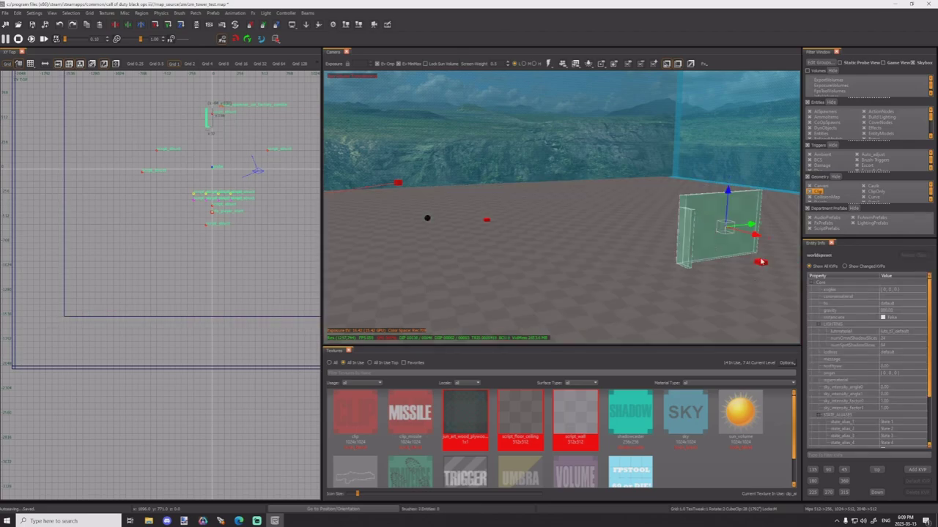
left_click(764, 270, "shift")
left_click(764, 268, "shift")
left_click(757, 265, "shift")
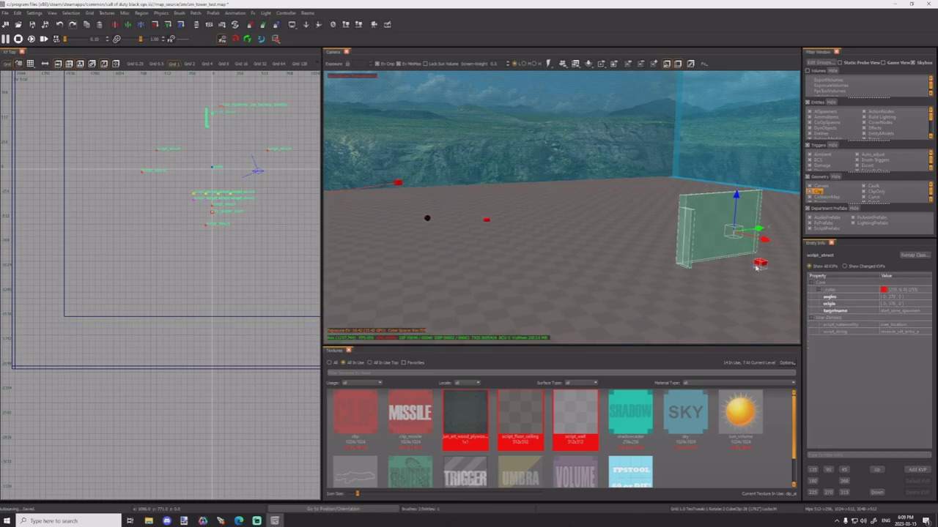
key("BackSpace")
Step: Set the grid to 64 and shrink the large floor brush to about 256 by 192 units near the map centre
right_click_drag(755, 269, 592, 206)
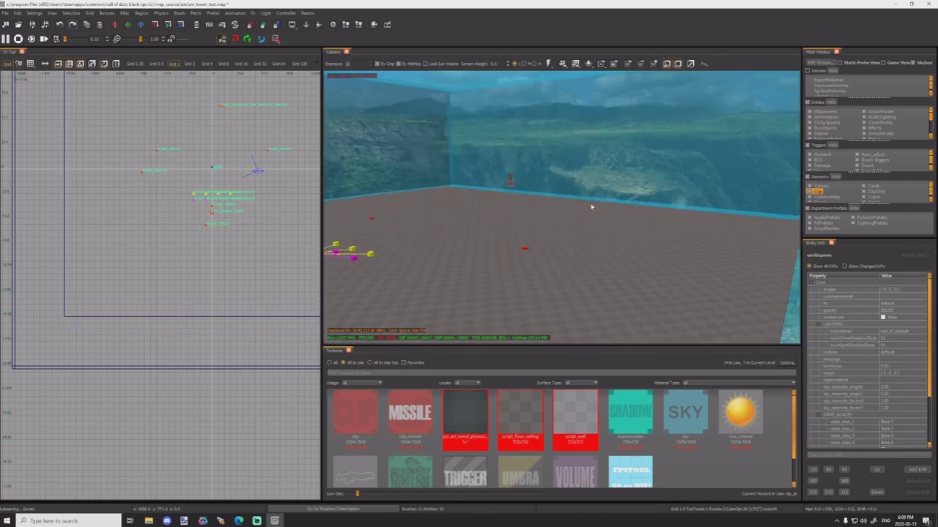
right_click_drag(505, 179, 565, 256)
scroll(571, 271, "up", 5)
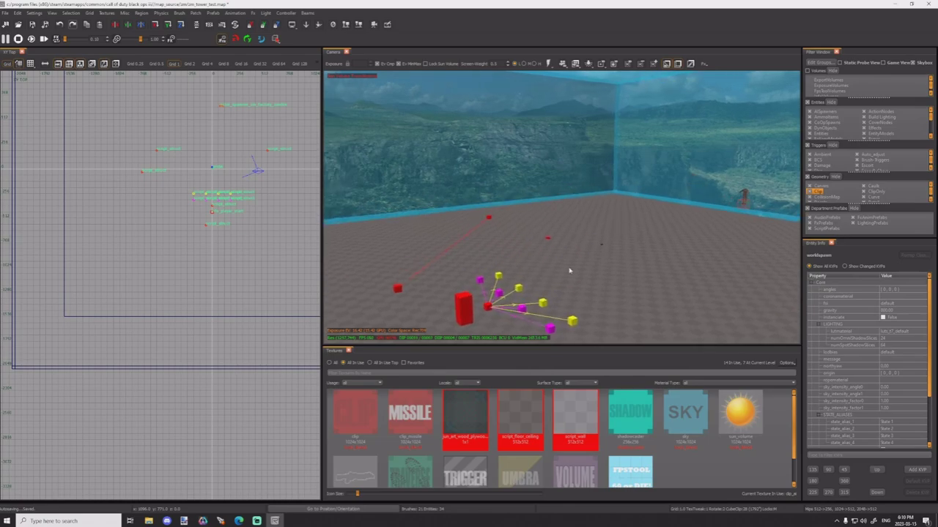
left_click(616, 280, "shift")
scroll(241, 289, "down", 8)
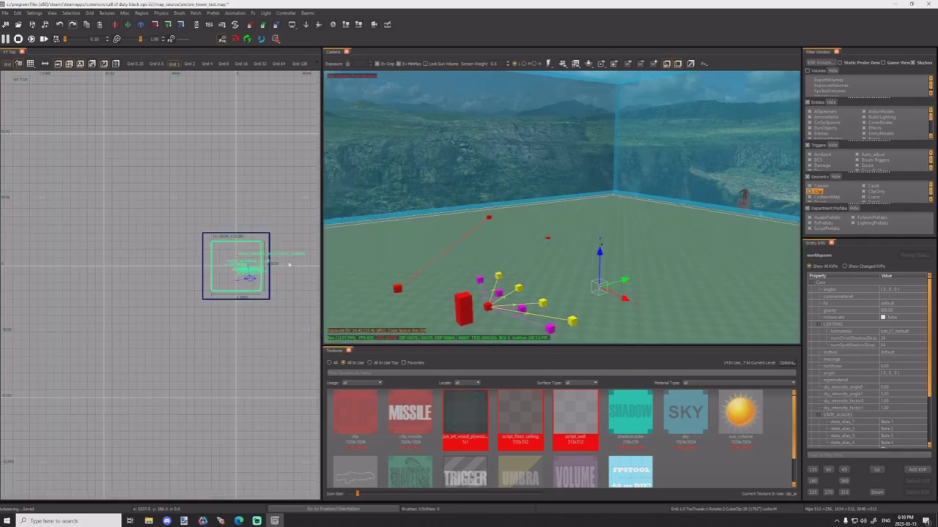
key("7")
scroll(256, 261, "up", 6)
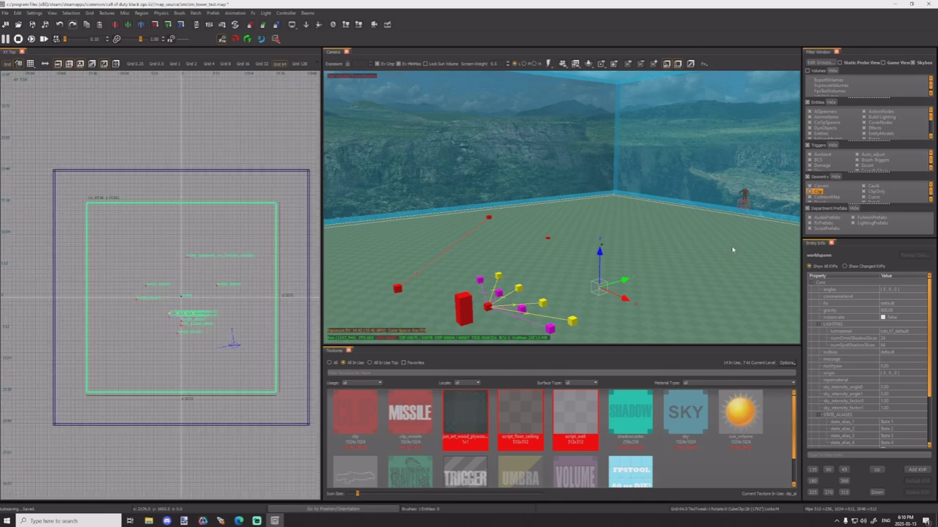
mouse_move(216, 188)
left_mouse_down()
mouse_move(207, 271)
mouse_move(188, 282)
left_mouse_up()
left_click_drag(76, 394, 154, 396)
left_click_drag(291, 389, 200, 391)
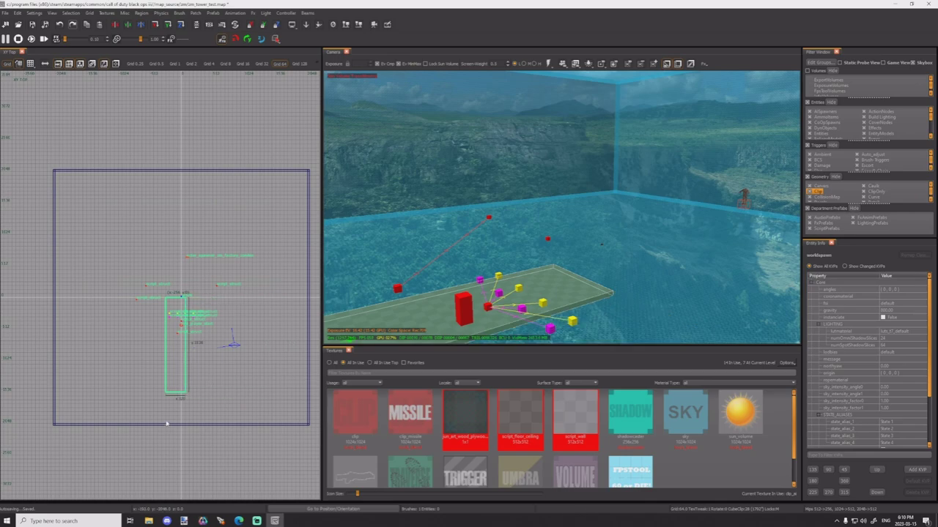
left_click_drag(168, 425, 164, 344)
Step: Extend the floor brush into a 704 by 704 unit platform beneath the player spawn structs
scroll(164, 343, "up", 3)
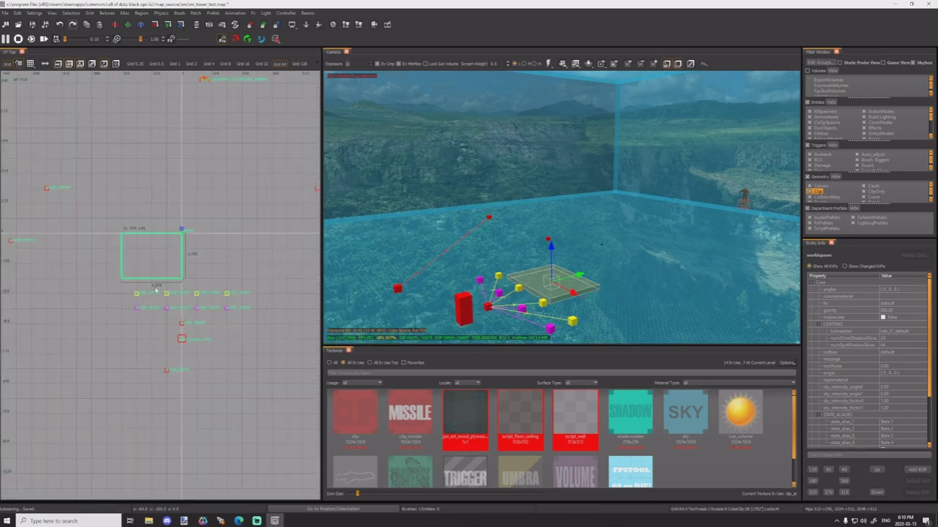
right_click_drag(156, 290, 261, 339)
left_click_drag(197, 296, 168, 296)
right_click_drag(215, 326, 121, 243)
left_click_drag(225, 228, 301, 228)
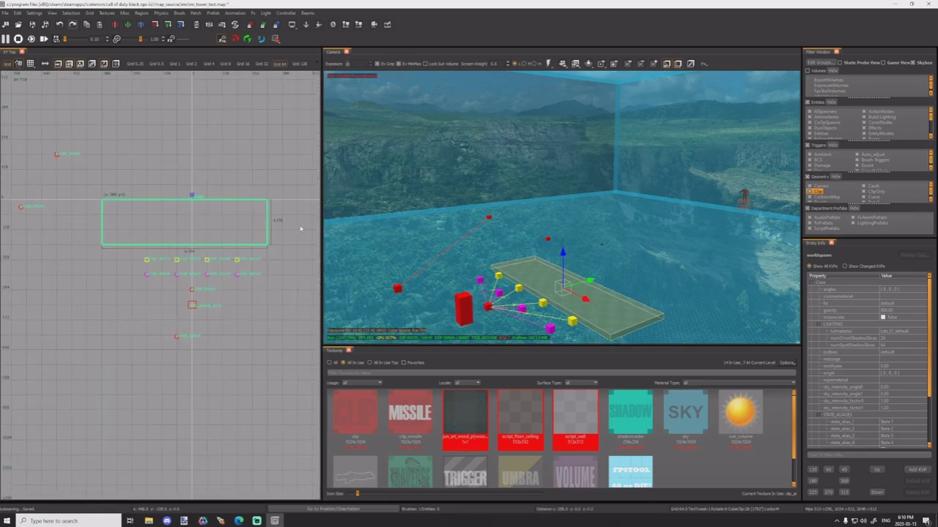
left_click_drag(207, 292, 213, 375)
mouse_move(456, 293)
right_mouse_down()
mouse_move(457, 337)
mouse_move(471, 309)
right_mouse_up()
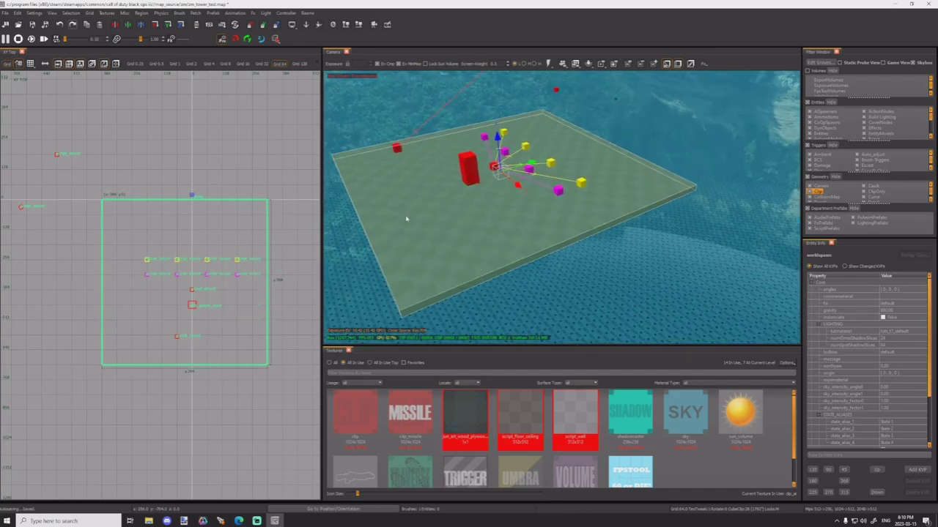
Step: Duplicate the floor brush into two 128 by 128 unit tabs spaced along the platform's east edge
key("space")
mouse_move(189, 319)
left_mouse_down()
mouse_move(189, 307)
mouse_move(185, 324)
left_mouse_up()
left_click_drag(88, 383, 235, 246)
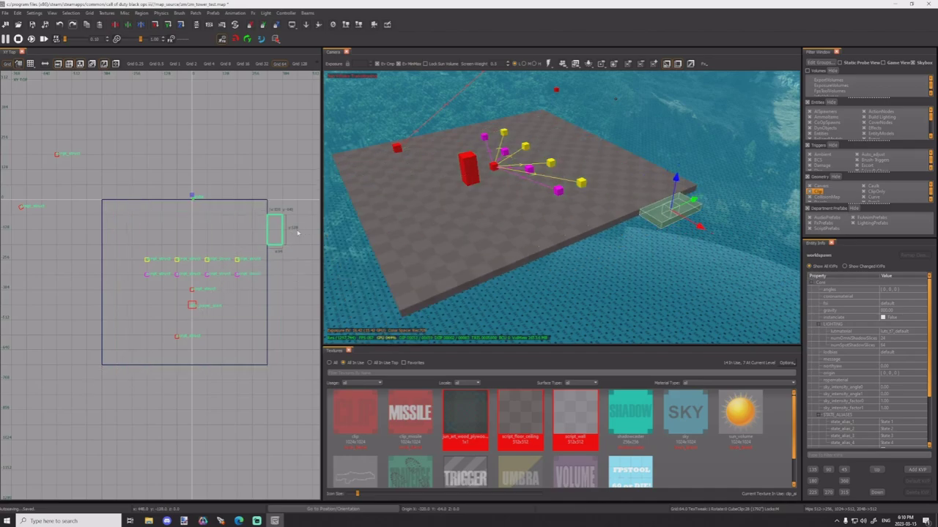
left_click_drag(296, 238, 311, 240)
right_click_drag(298, 312, 267, 282)
key("space")
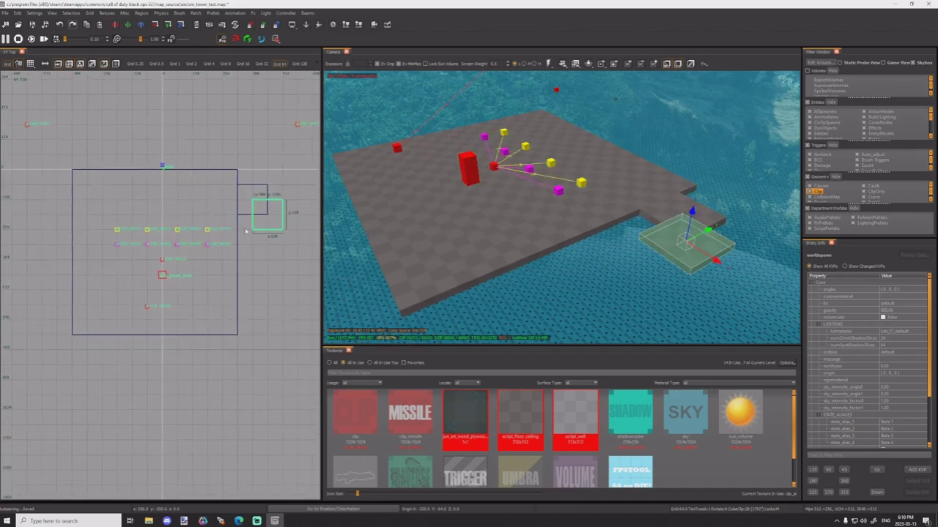
mouse_move(261, 211)
left_mouse_down()
mouse_move(246, 286)
mouse_move(252, 280)
mouse_move(236, 279)
left_mouse_up()
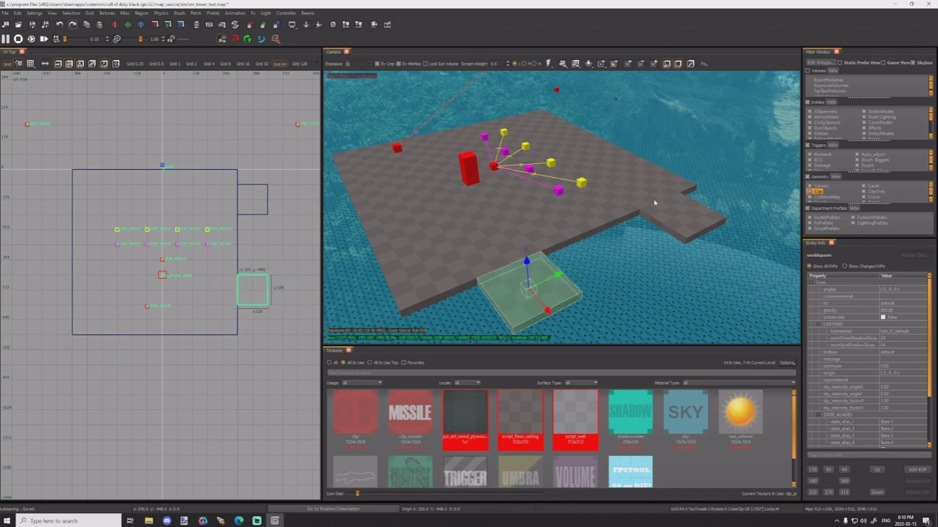
Step: Duplicate both east tabs and place the copies against the platform's west edge
left_click(652, 200, "shift")
left_click(613, 193, "shift")
left_click(676, 211, "shift")
key("space")
left_click_drag(276, 216, 65, 200)
Step: Duplicate the pair of west tabs, rotate the copies, and place them along the platform's south edge
key("space")
key("ctrl+r")
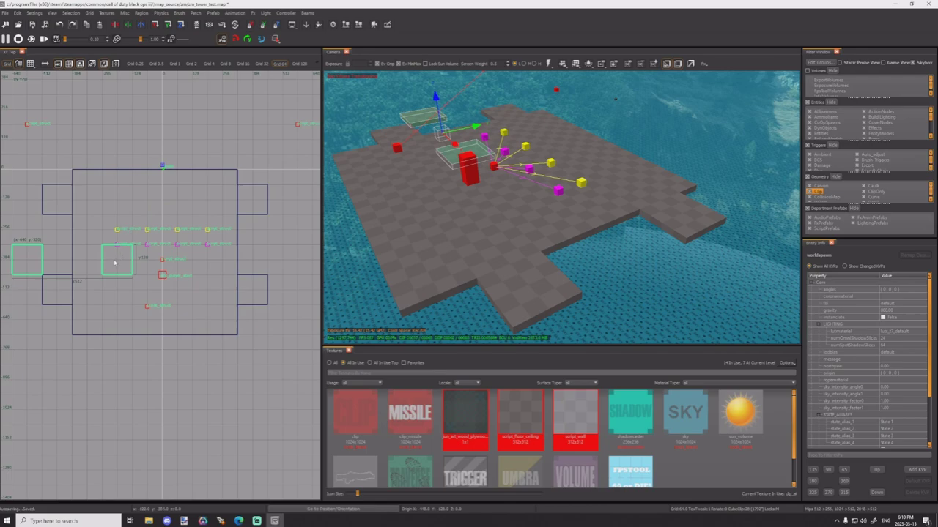
mouse_move(114, 263)
left_mouse_down()
mouse_move(191, 353)
mouse_move(211, 355)
left_mouse_up()
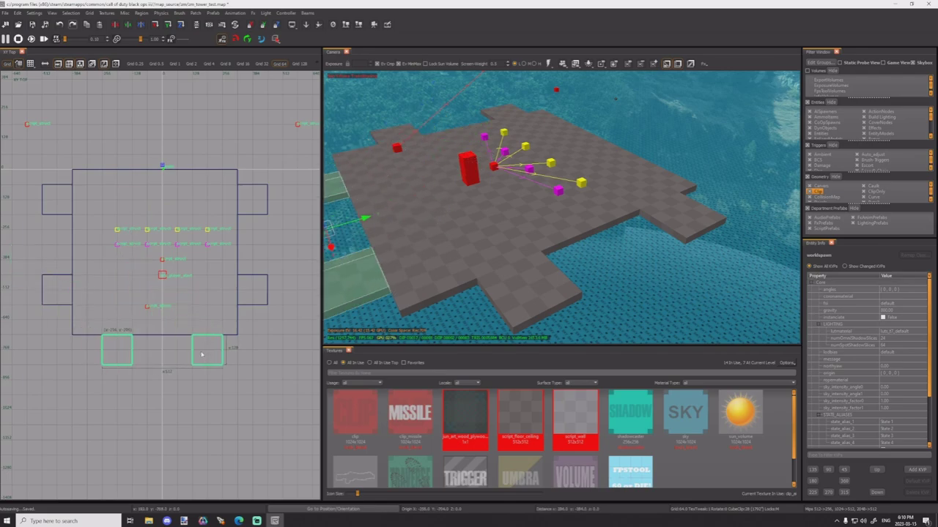
key("Escape")
Step: Copy the zombie spawn script_struct from northwest of the platform onto both west tabs
mouse_move(380, 169)
right_mouse_down()
mouse_move(366, 165)
mouse_move(553, 82)
right_mouse_up()
left_click(557, 90, "shift")
right_click_drag(78, 225, 181, 231)
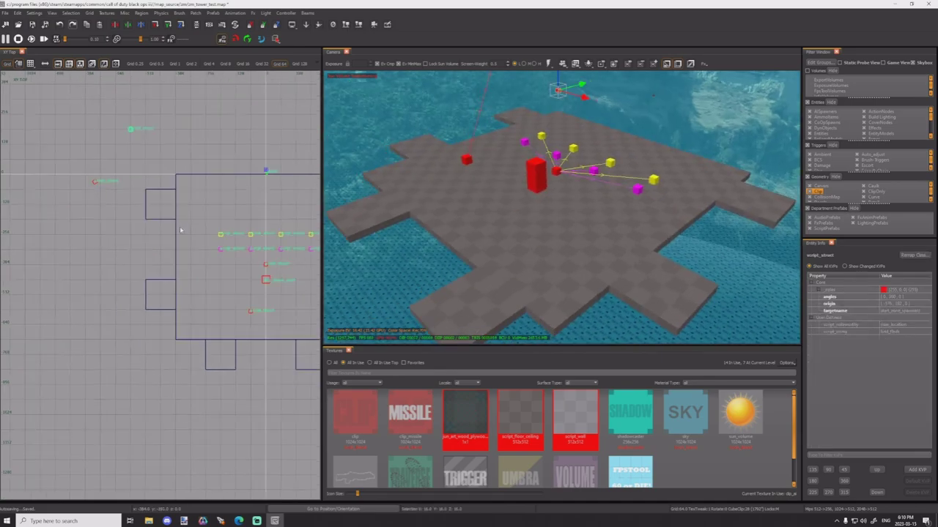
key("space")
mouse_move(218, 158)
left_mouse_down()
mouse_move(194, 253)
mouse_move(243, 196)
mouse_move(186, 233)
mouse_move(183, 259)
mouse_move(227, 314)
left_mouse_up()
key("space")
Step: Place a copy of the spawn script_struct on the western south tab, rotated to a 90-degree angle
key("space")
key("alt+z")
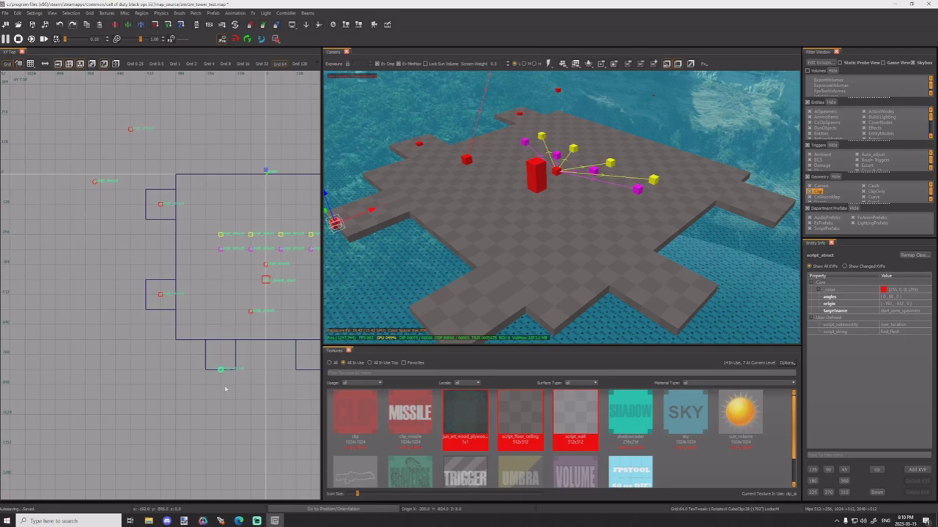
scroll(226, 388, "up", 1)
left_click_drag(226, 387, 224, 367)
scroll(224, 367, "down", 1)
right_click_drag(225, 367, 177, 370)
Step: Duplicate the rotated spawn script_struct onto the eastern south tab
key("space")
left_click_drag(188, 369, 264, 356)
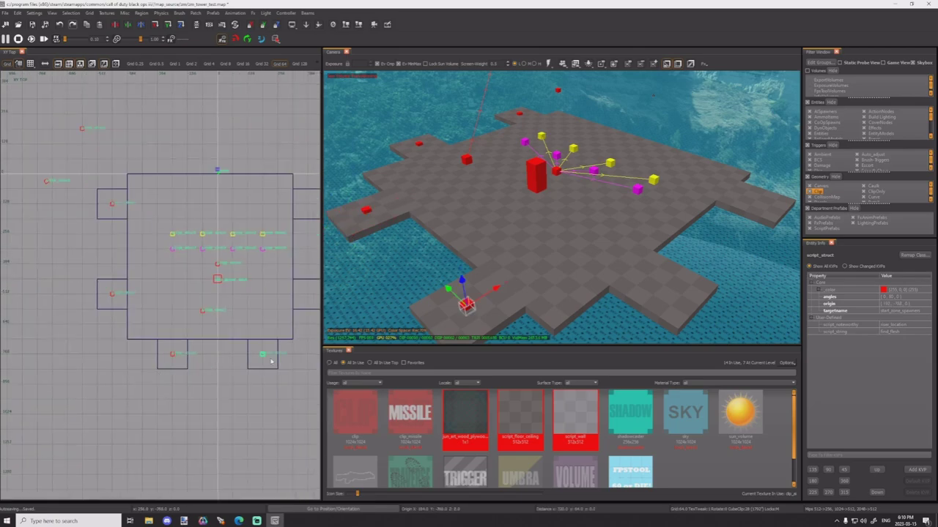
scroll(264, 357, "up", 2)
scroll(260, 356, "up", 6)
scroll(260, 355, "down", 8)
right_click_drag(260, 355, 195, 386)
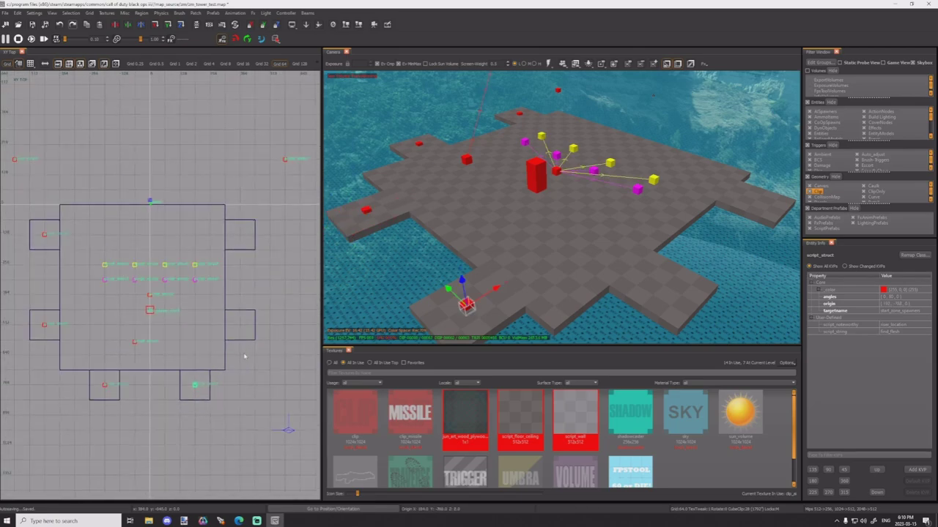
Step: Place copies of the spawn script_struct on both east tabs, rotated to a 180-degree angle
key("space")
mouse_move(211, 401)
left_mouse_down()
mouse_move(248, 334)
mouse_move(232, 225)
mouse_move(235, 236)
left_mouse_up()
key("alt+z")
key("alt+z")
key("space")
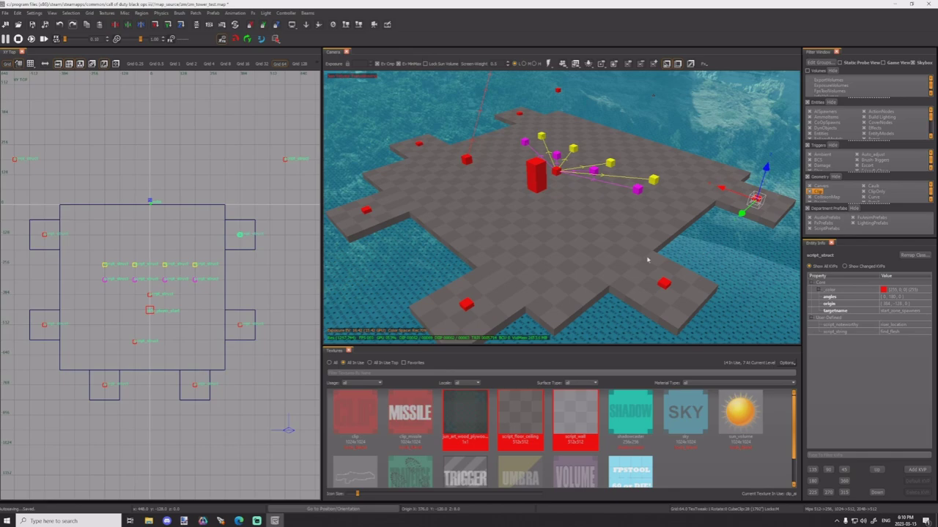
Step: Set the grid to 32 and duplicate both east tab spawn structs diagonally inward
left_click(666, 285, "shift")
key("6")
scroll(241, 235, "up", 5)
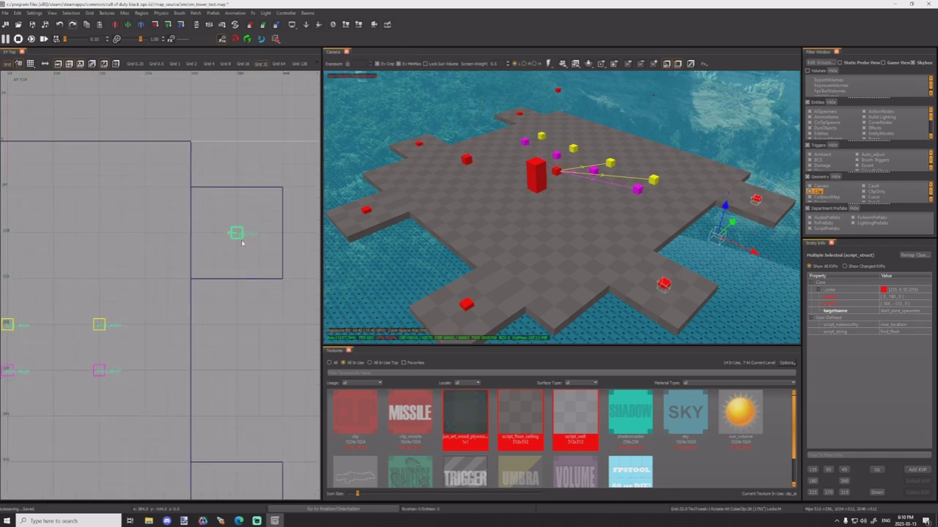
scroll(243, 243, "down", 1)
right_click_drag(242, 244, 258, 222)
key("space")
left_click_drag(272, 234, 235, 234)
key("Escape")
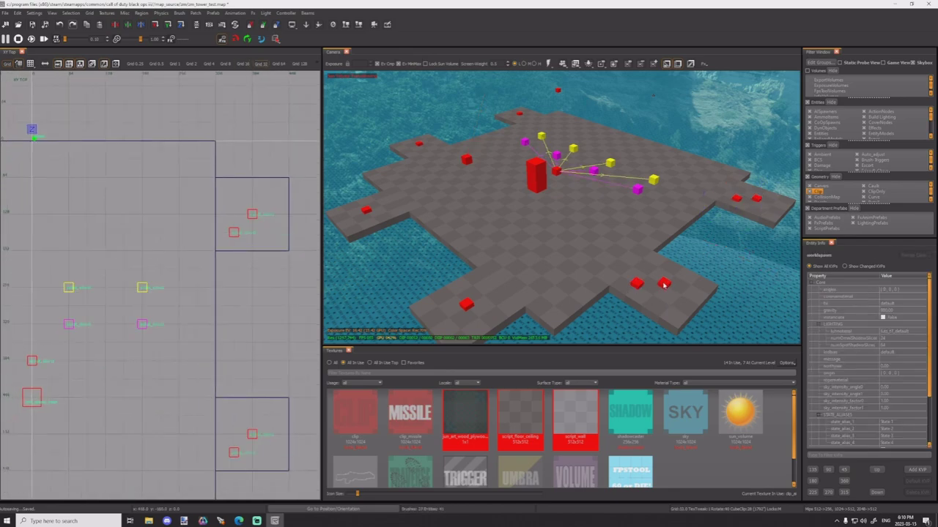
Step: Move the outer spawn struct on each east tab diagonally toward the tab's northeast corner
left_click(663, 285, "shift")
left_click(757, 199, "shift")
left_click_drag(293, 213, 312, 195)
key("Escape")
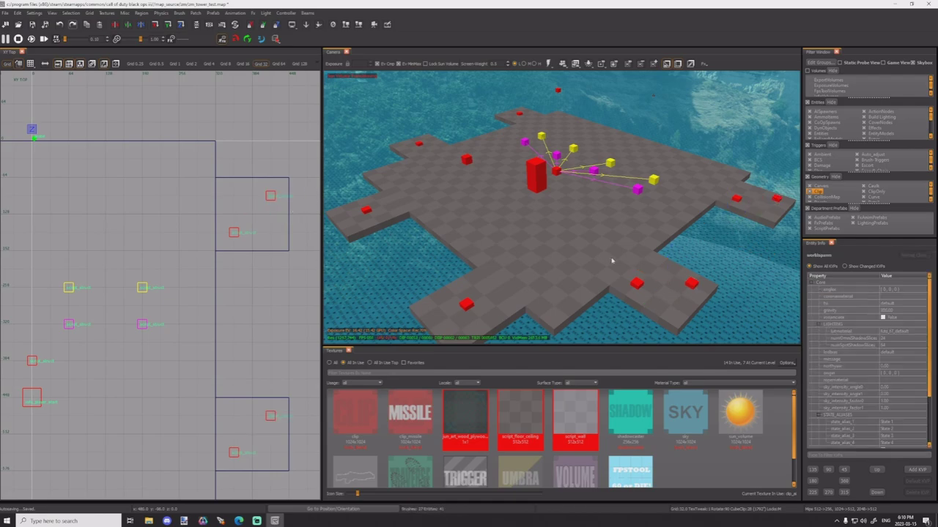
Step: Duplicate the spawn structs on both south tabs and offset them diagonally so each tab holds two
right_click_drag(612, 260, 622, 301)
left_click(600, 307, "shift")
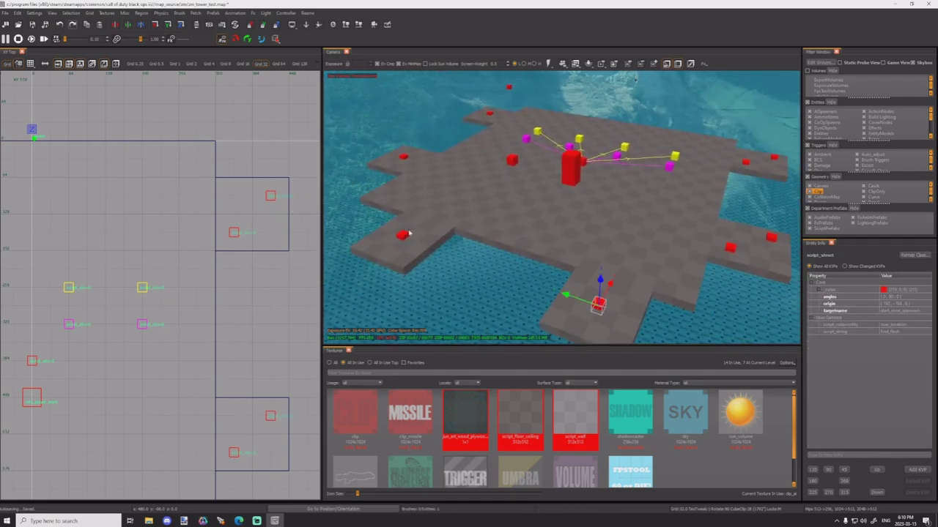
left_click(403, 234, "shift")
scroll(182, 281, "down", 4)
right_click_drag(182, 281, 271, 201)
scroll(163, 337, "up", 4)
mouse_move(161, 299)
left_mouse_down()
mouse_move(162, 281)
mouse_move(153, 301)
mouse_move(183, 323)
left_mouse_up()
key("space")
key("Escape")
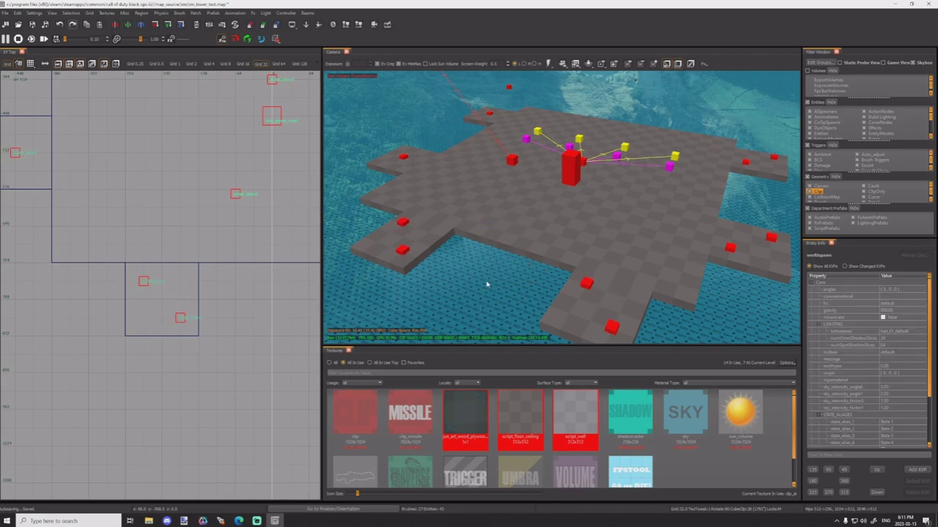
Step: Duplicate the spawn structs on both west tabs and space each pair diagonally across its tab
mouse_move(487, 284)
right_mouse_down()
mouse_move(522, 227)
mouse_move(521, 235)
right_mouse_up()
left_click(515, 206, "shift")
left_click(517, 213, "shift")
key("Escape")
left_click(517, 208, "shift")
left_click(513, 200, "shift")
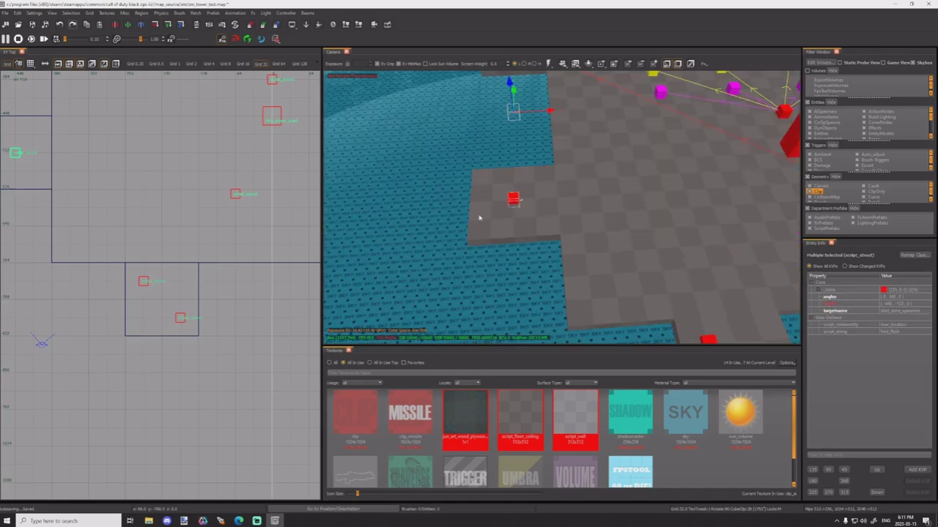
scroll(154, 211, "down", 5)
right_click_drag(147, 210, 252, 218)
scroll(207, 154, "up", 5)
right_click_drag(270, 285, 247, 218)
mouse_move(247, 217)
left_mouse_down()
mouse_move(266, 199)
mouse_move(238, 212)
mouse_move(227, 205)
mouse_move(227, 216)
left_mouse_up()
key("space")
key("Escape")
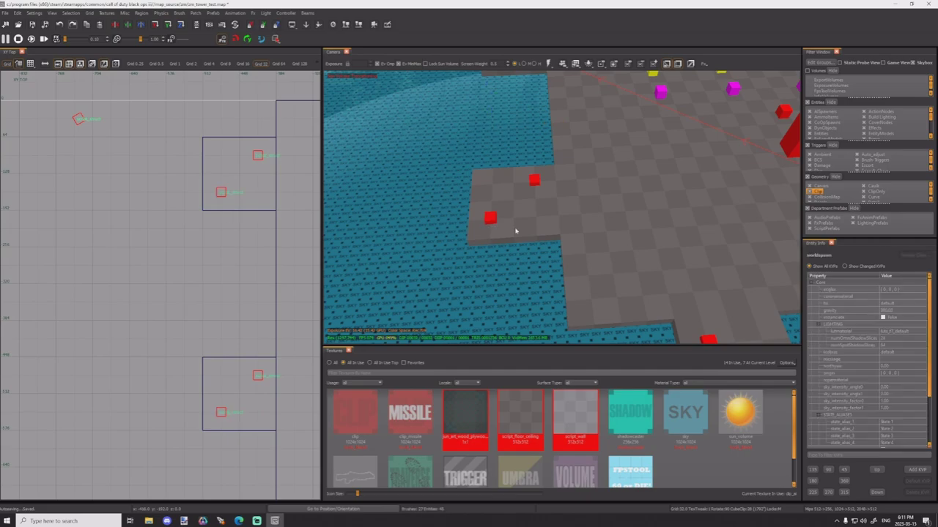
Step: Set the grid to 8 and move one of the overlapping reflection probes inward over the platform
mouse_move(517, 230)
right_mouse_down()
mouse_move(568, 209)
mouse_move(642, 220)
mouse_move(479, 242)
mouse_move(416, 219)
mouse_move(476, 214)
mouse_move(513, 176)
mouse_move(548, 198)
right_mouse_up()
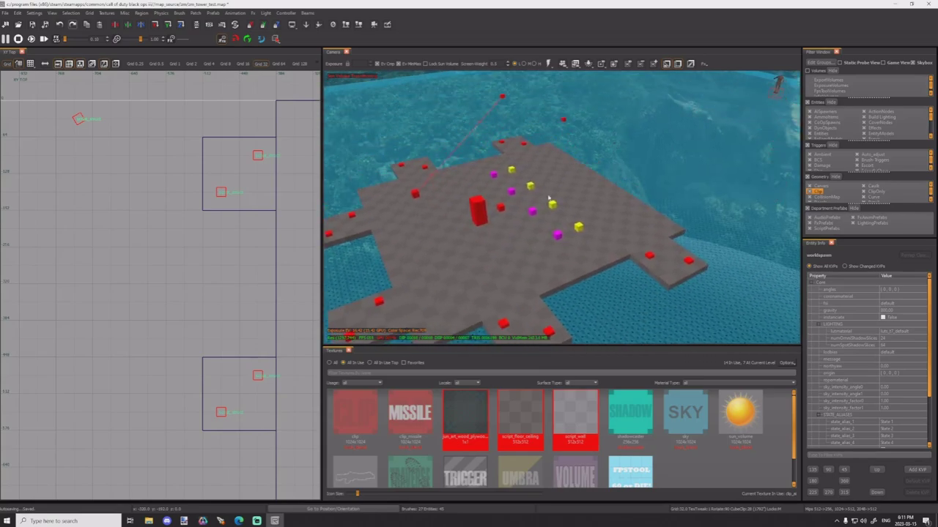
left_click(551, 197, "shift")
mouse_move(628, 176)
right_mouse_down()
mouse_move(629, 225)
mouse_move(671, 138)
mouse_move(561, 169)
mouse_move(569, 182)
right_mouse_up()
key("Escape")
left_click(552, 179, "shift")
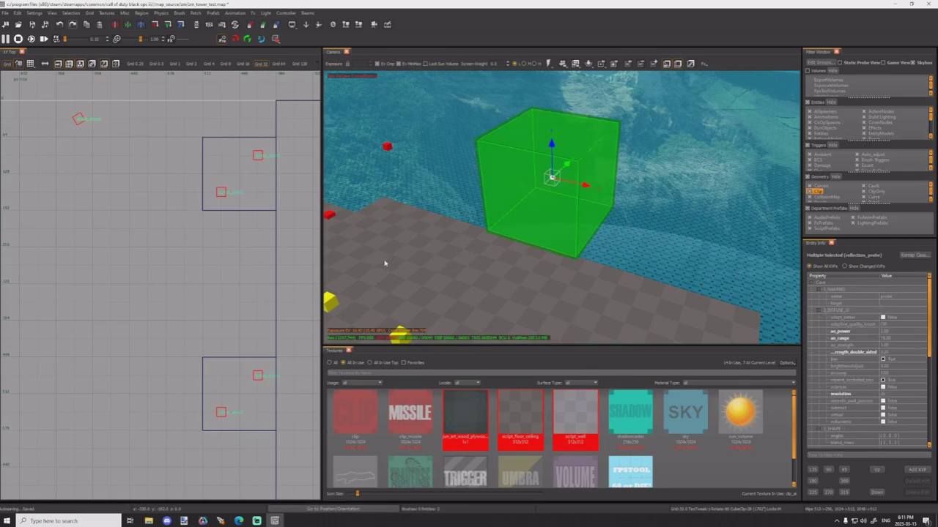
key("Escape")
left_click(551, 178, "shift")
key("4")
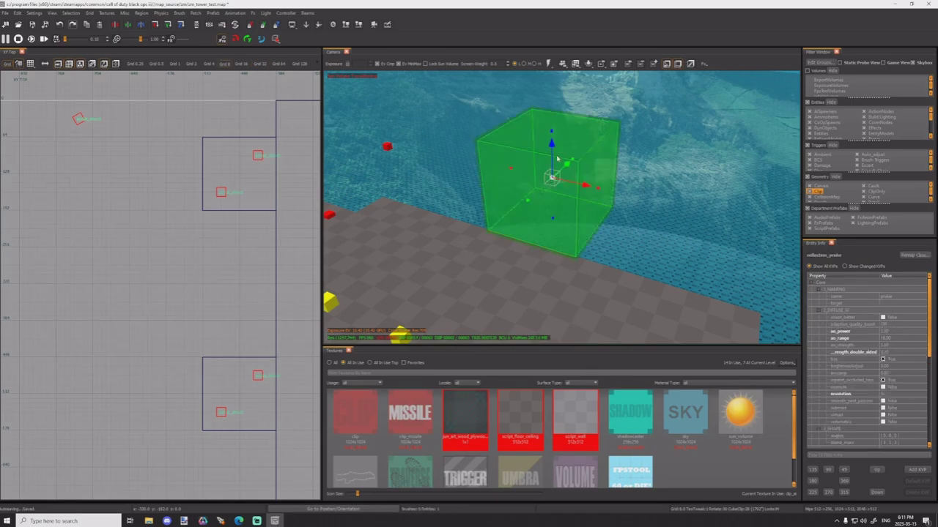
left_click_drag(569, 164, 517, 262)
key("Escape")
Step: Delete the second reflection probe and the stray red entities floating beyond the platform's edge
right_click_drag(517, 261, 564, 268)
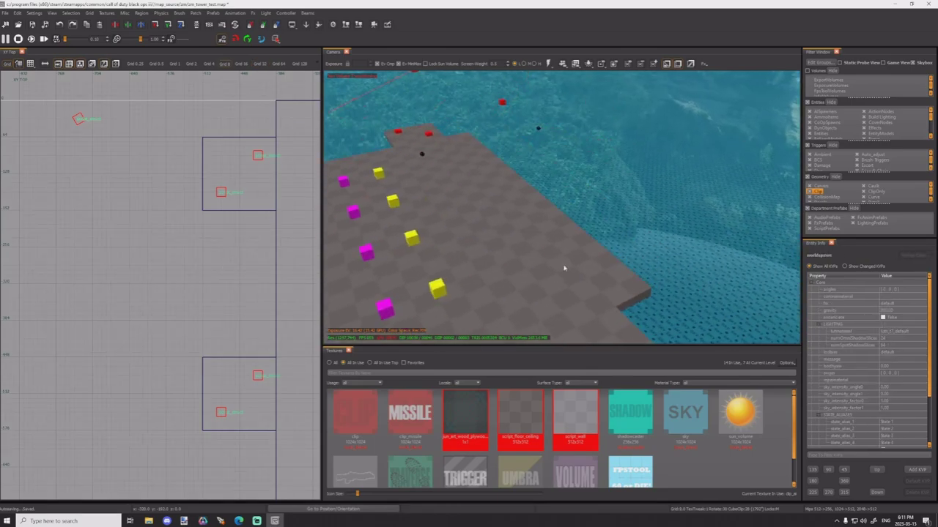
left_click(538, 130, "shift")
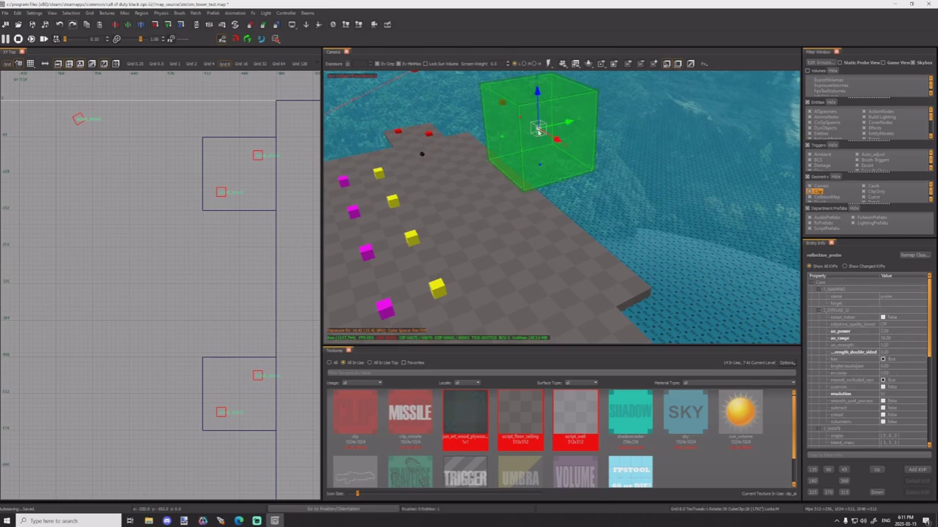
key("Escape")
right_click_drag(525, 160, 628, 186)
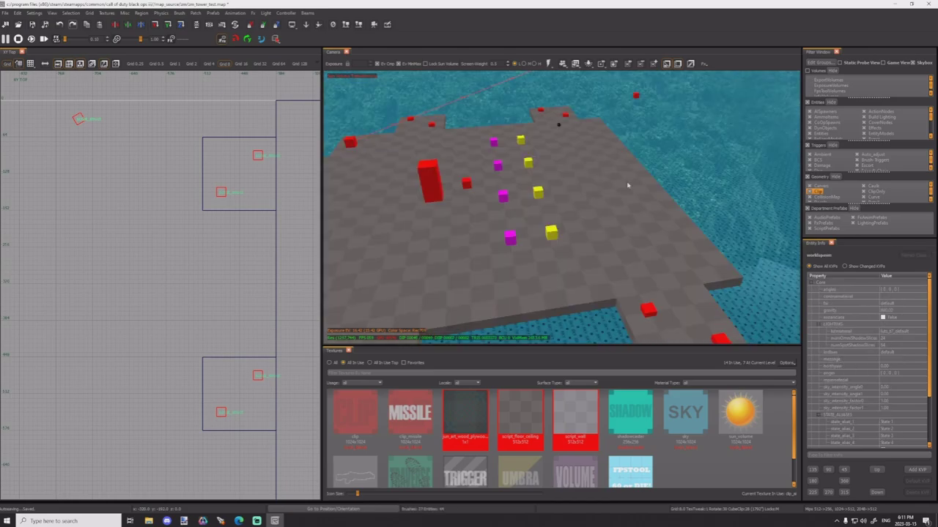
left_click(636, 98, "shift")
right_click_drag(635, 97, 622, 141)
left_click(654, 141, "shift")
key("Escape")
right_click_drag(630, 241, 654, 163)
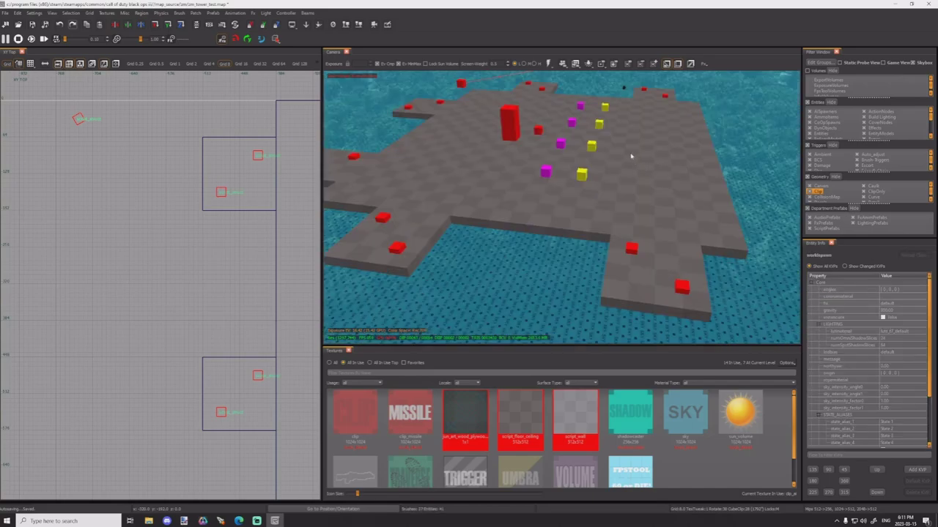
Step: With the grid at 64, duplicate the main floor slab and resize the copy to 128 by 256 units against the platform's north edge
left_click(581, 146, "shift")
scroll(285, 184, "down", 5)
right_click_drag(285, 184, 164, 196)
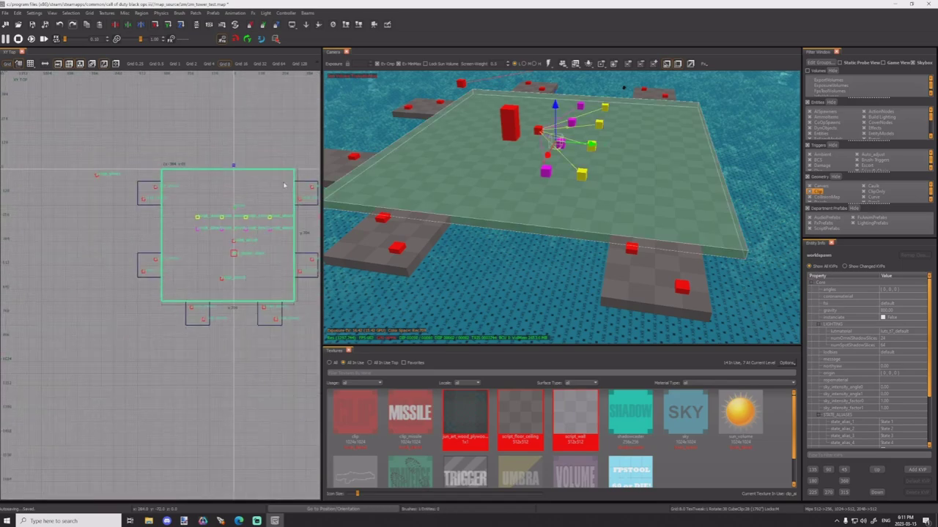
key("7")
mouse_move(233, 246)
left_mouse_down()
mouse_move(244, 258)
mouse_move(233, 236)
left_mouse_up()
key("ctrl+z")
left_click_drag(142, 242, 216, 246)
left_click_drag(205, 282, 191, 280)
left_click_drag(300, 260, 252, 260)
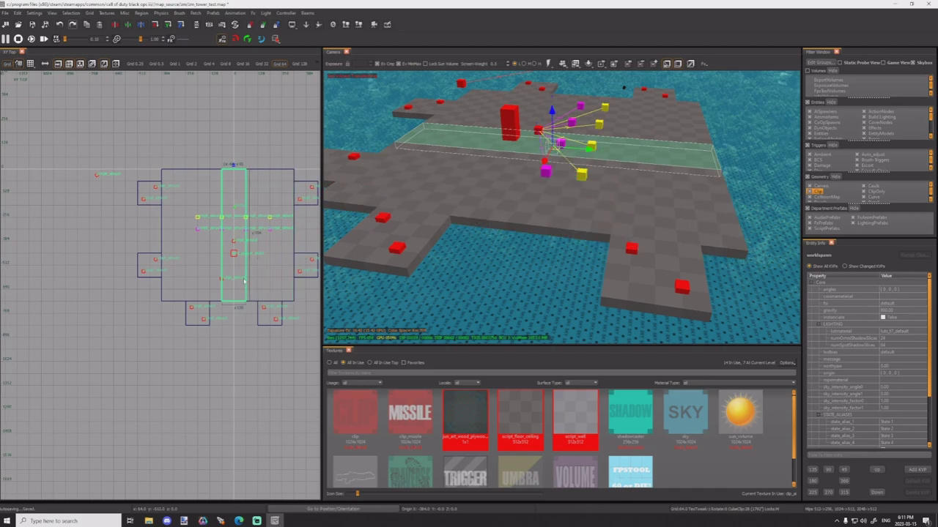
left_click_drag(237, 312, 235, 112)
left_click_drag(238, 200, 238, 188)
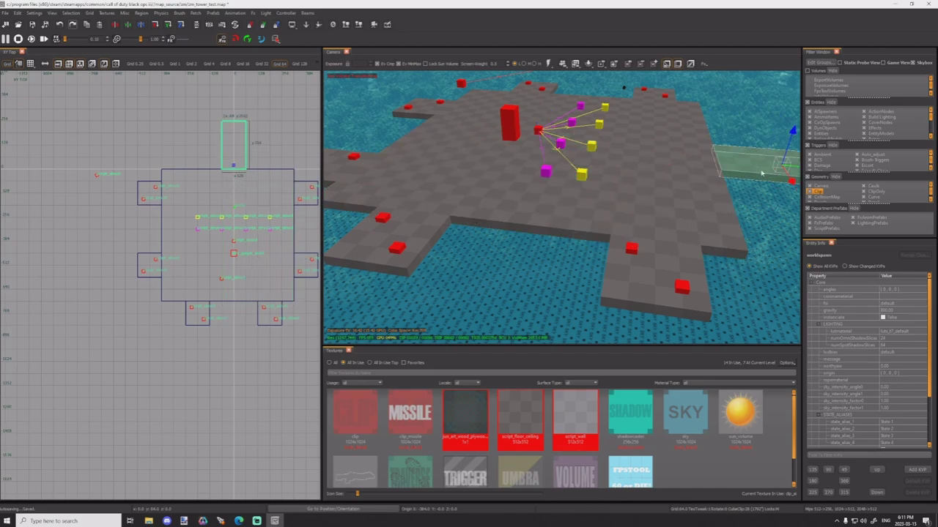
Step: Set the grid to 32 and widen the north slab evenly on both sides to 256 units
right_click_drag(761, 173, 795, 159)
scroll(224, 174, "up", 6)
right_click_drag(300, 110, 227, 189)
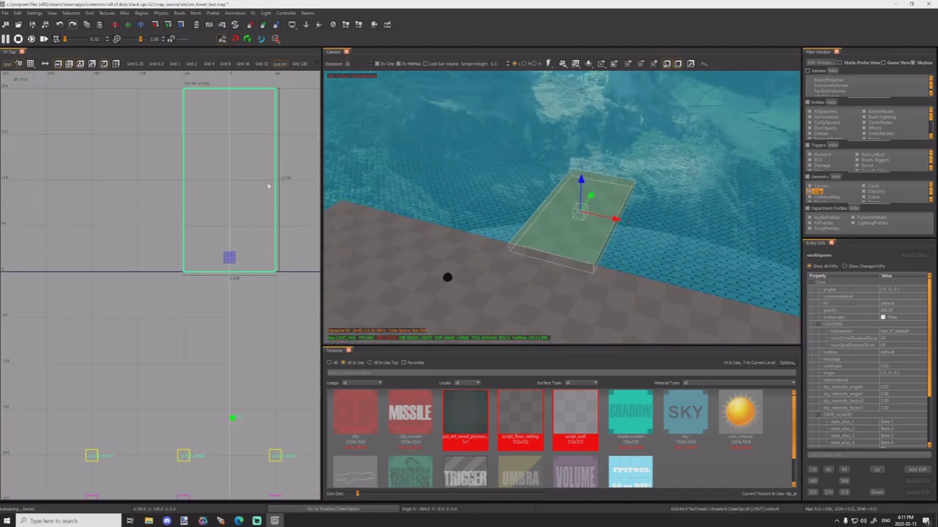
key("6")
left_click_drag(155, 259, 137, 260)
right_click_drag(204, 249, 190, 249)
left_click_drag(271, 246, 289, 246)
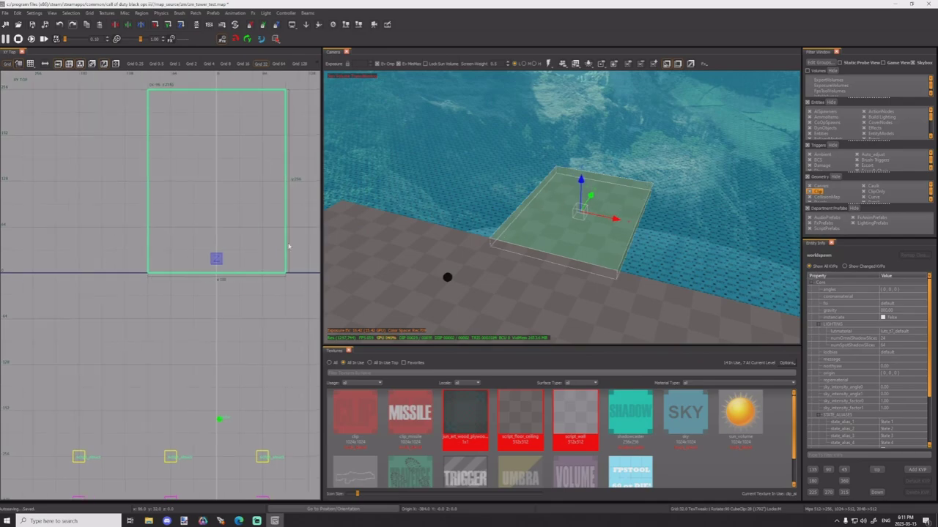
right_click_drag(552, 234, 554, 234)
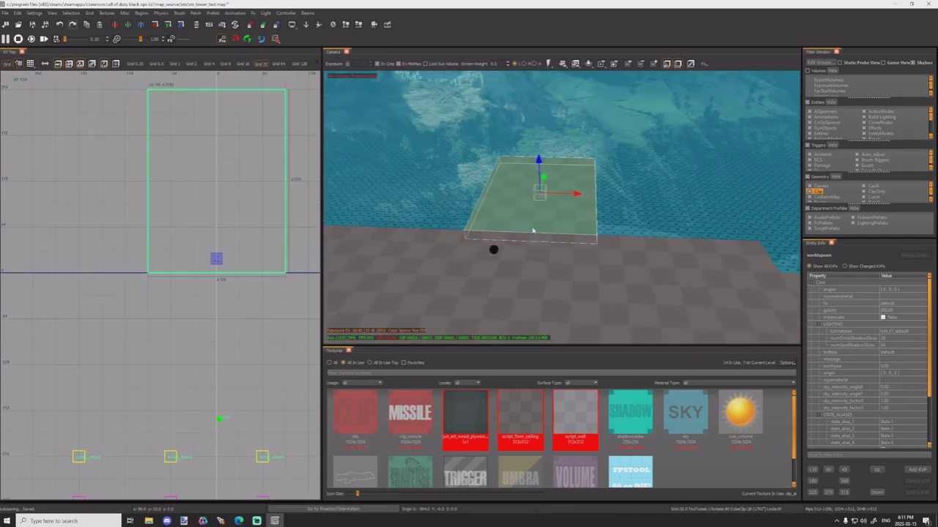
left_click_drag(148, 211, 123, 211)
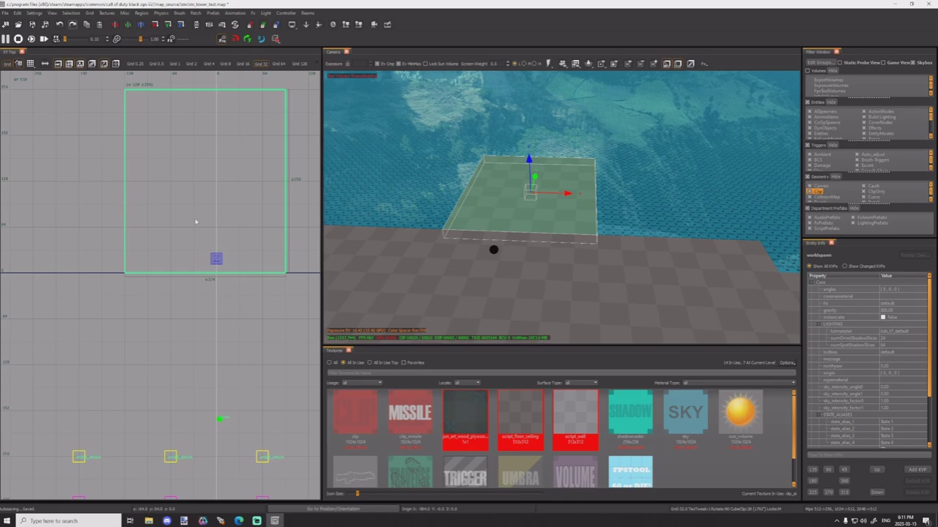
scroll(196, 221, "down", 1)
right_click_drag(293, 220, 237, 219)
left_click_drag(238, 220, 257, 220)
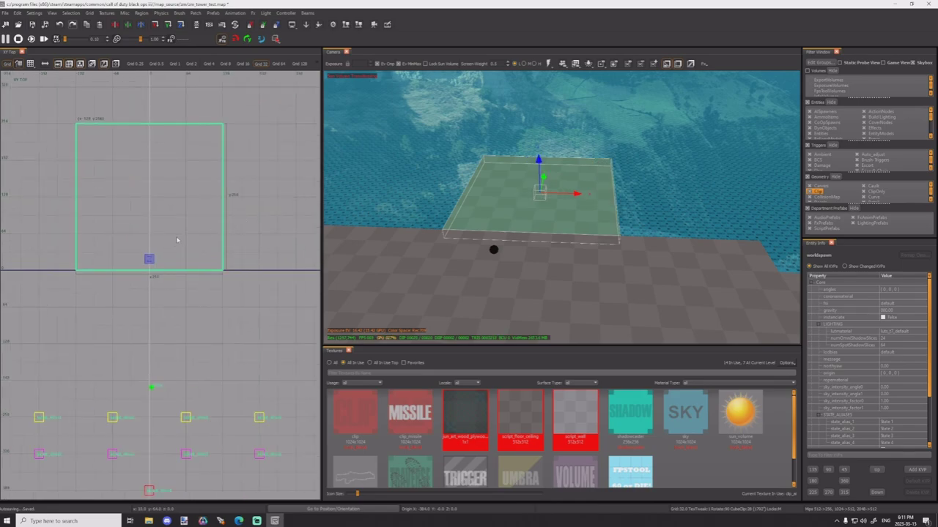
Step: Extend the north slab away from the platform to a length of 576 units
scroll(177, 240, "down", 8)
right_click_drag(177, 236, 182, 258)
scroll(187, 247, "up", 5)
left_click_drag(188, 247, 203, 171)
mouse_move(483, 208)
right_mouse_down()
mouse_move(381, 216)
mouse_move(417, 212)
right_mouse_up()
key("d")
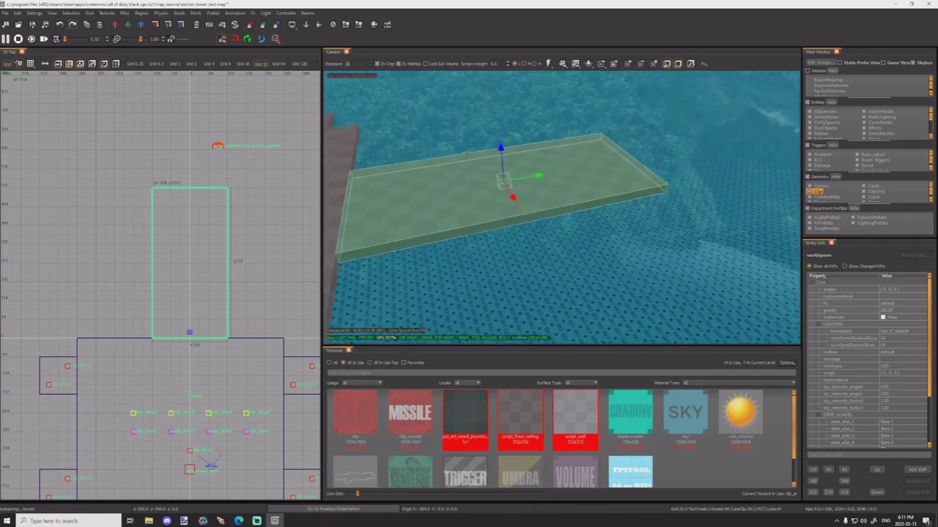
left_click_drag(189, 151, 189, 132)
Step: With the grid at 16, raise the top and bottom edges of the slab's north end about 192 units to form a sloped ramp
key("ctrl+Tab")
key("ctrl+Tab")
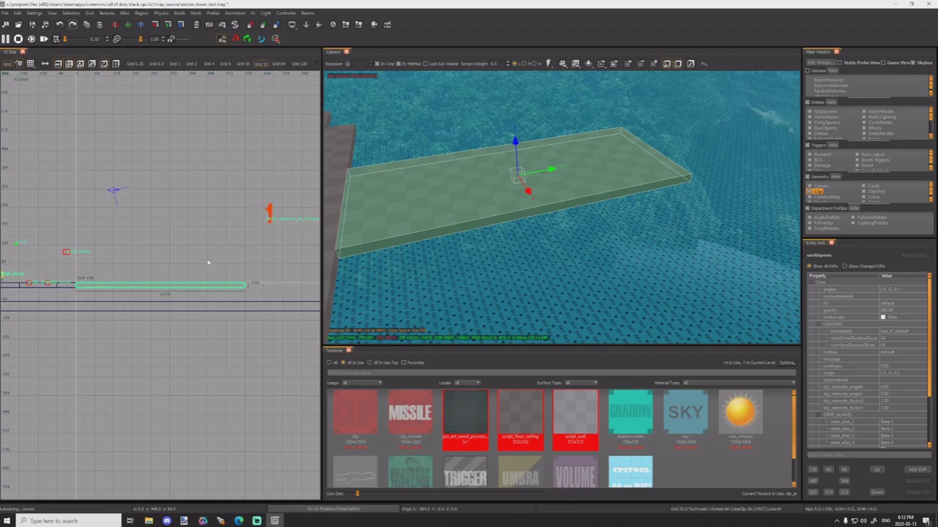
key("e")
scroll(242, 283, "up", 7)
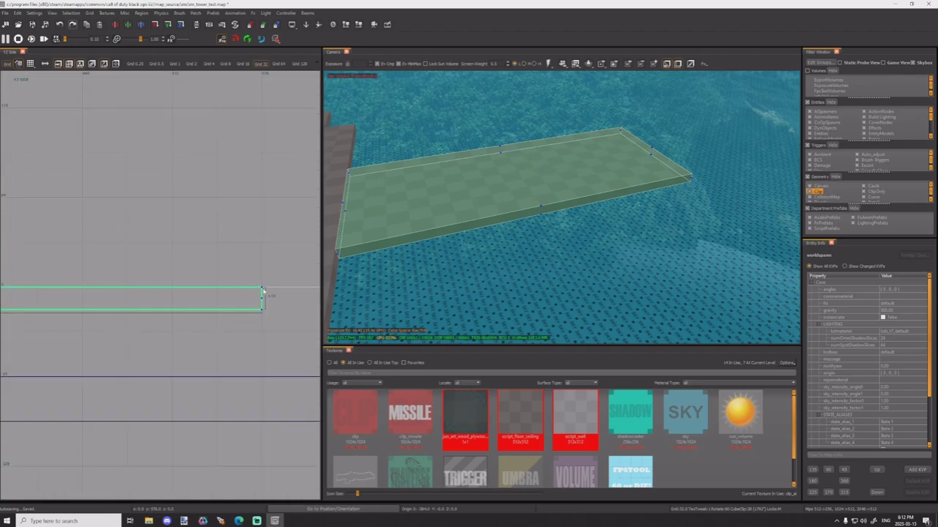
key("3")
key("4")
key("5")
key("6")
key("bracketleft")
scroll(252, 306, "down", 3)
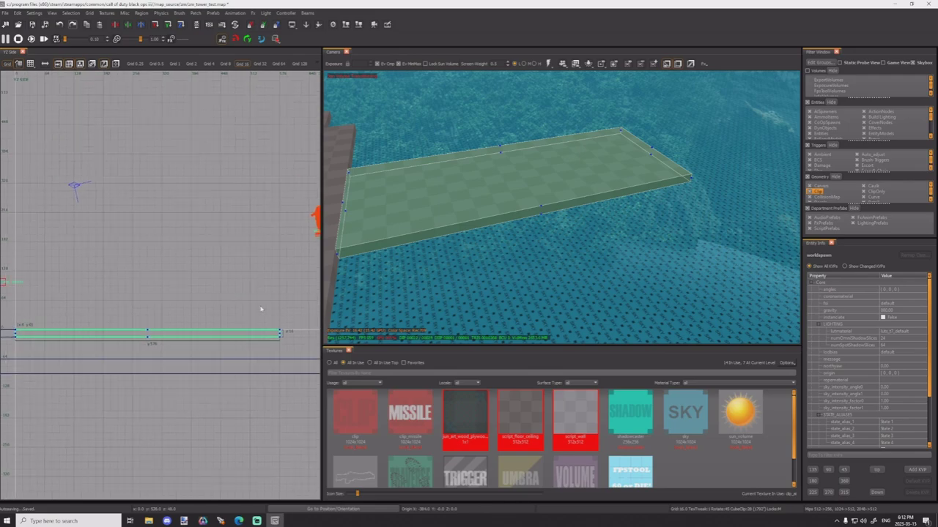
left_click_drag(279, 332, 279, 242)
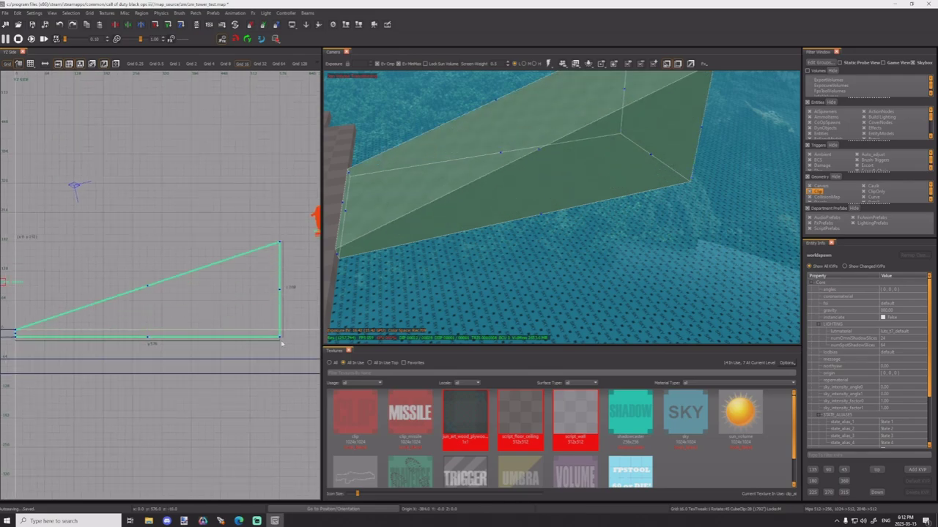
left_click_drag(280, 339, 281, 250)
mouse_move(513, 213)
right_mouse_down()
mouse_move(535, 227)
mouse_move(512, 197)
mouse_move(510, 234)
right_mouse_up()
key("Escape")
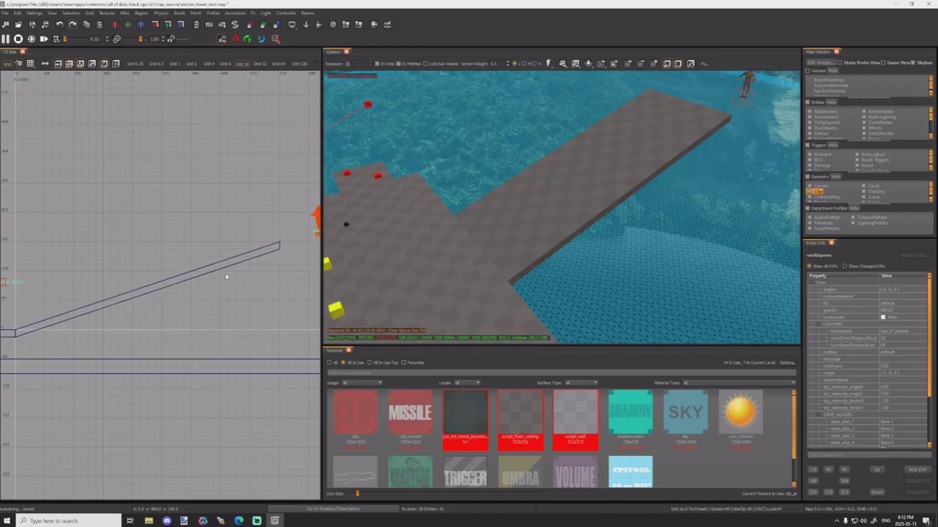
Step: Draw a 256-unit square brush adjoining the ramp's raised north end
key("ctrl+Tab")
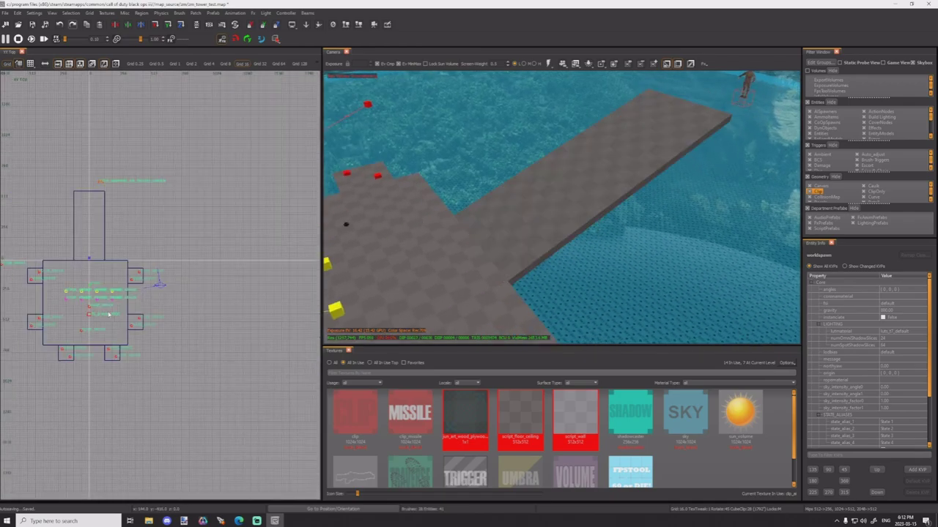
scroll(112, 182, "up", 4)
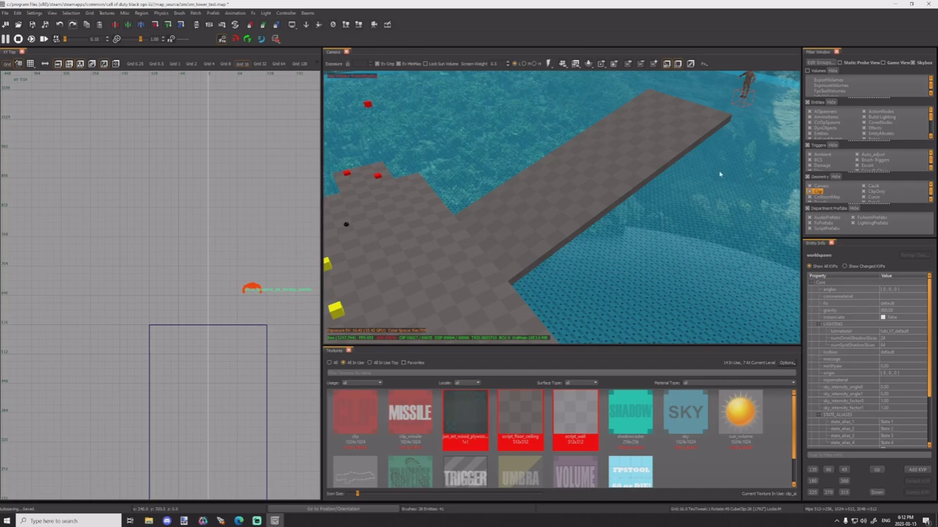
right_click_drag(719, 174, 683, 162)
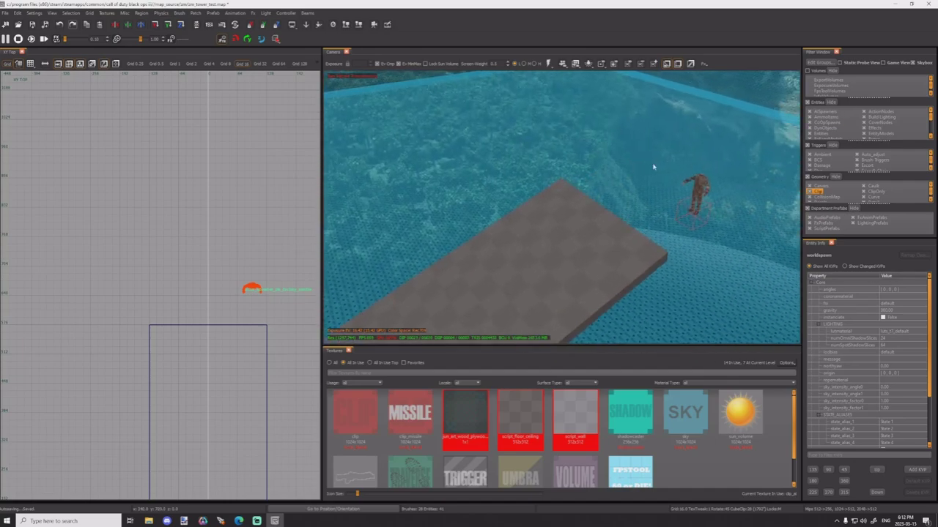
scroll(229, 292, "down", 2)
mouse_move(238, 315)
left_mouse_down()
mouse_move(162, 253)
mouse_move(162, 238)
left_mouse_up()
right_click_drag(192, 308, 206, 289)
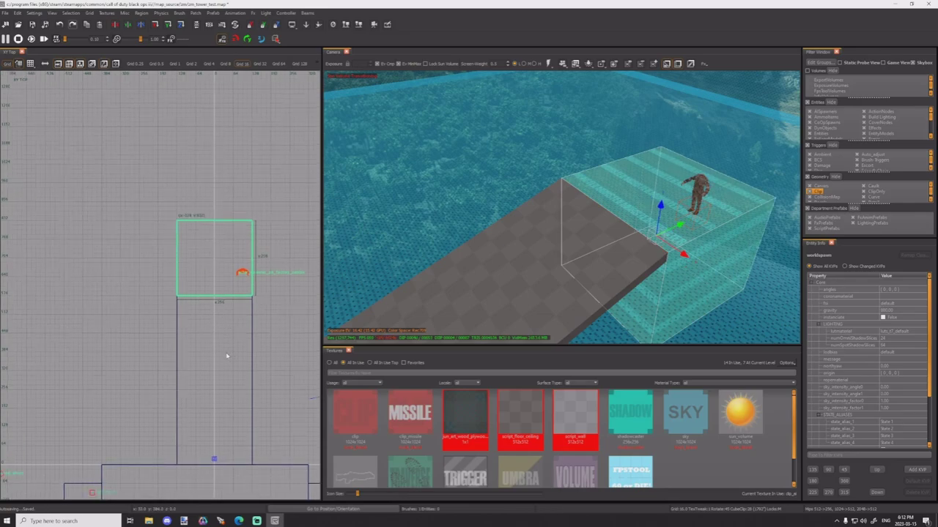
Step: Stretch the new brush south and west to 512 by 512 units, centred on the ramp's northwest corner
right_click_drag(219, 305, 250, 303)
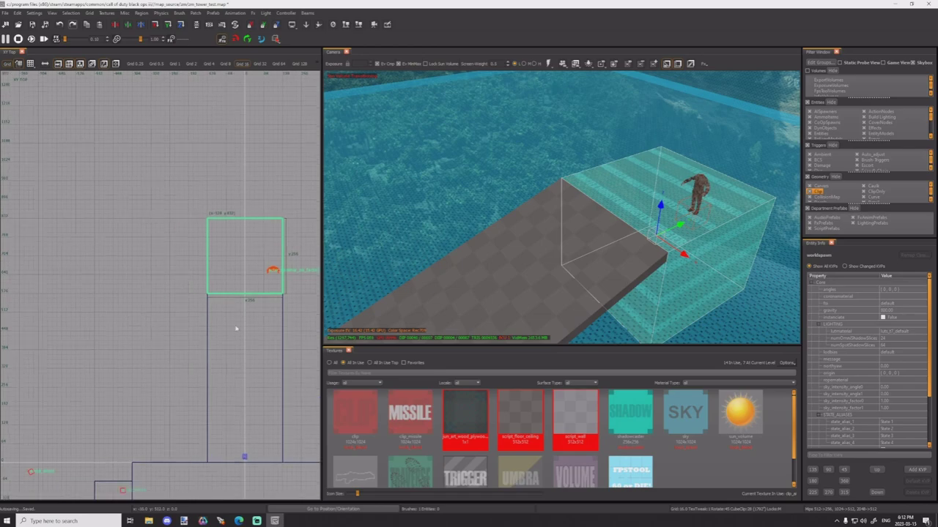
left_click_drag(236, 317, 232, 392)
left_click_drag(127, 326, 55, 315)
right_click_drag(450, 295, 588, 210)
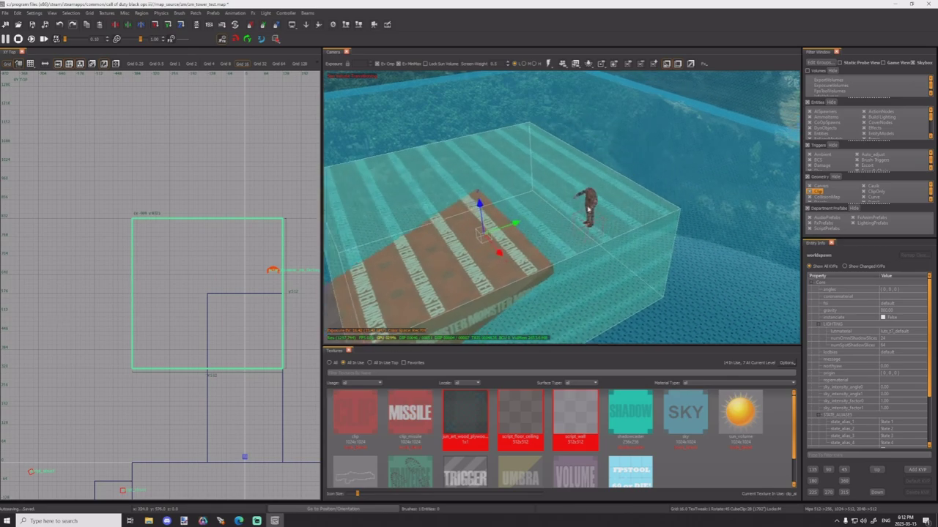
Step: Convert the 512-unit square brush into a cylinder patch
left_click(196, 12)
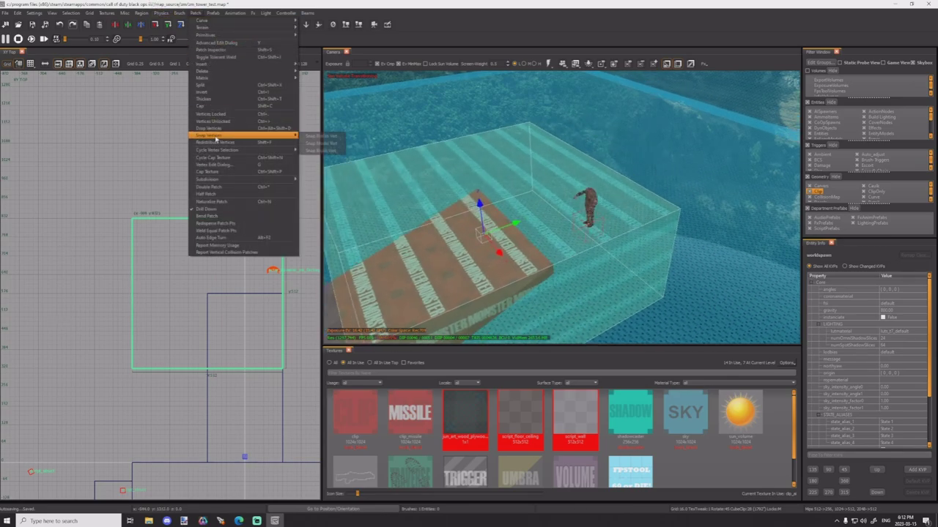
mouse_move(266, 36)
left_click(316, 64)
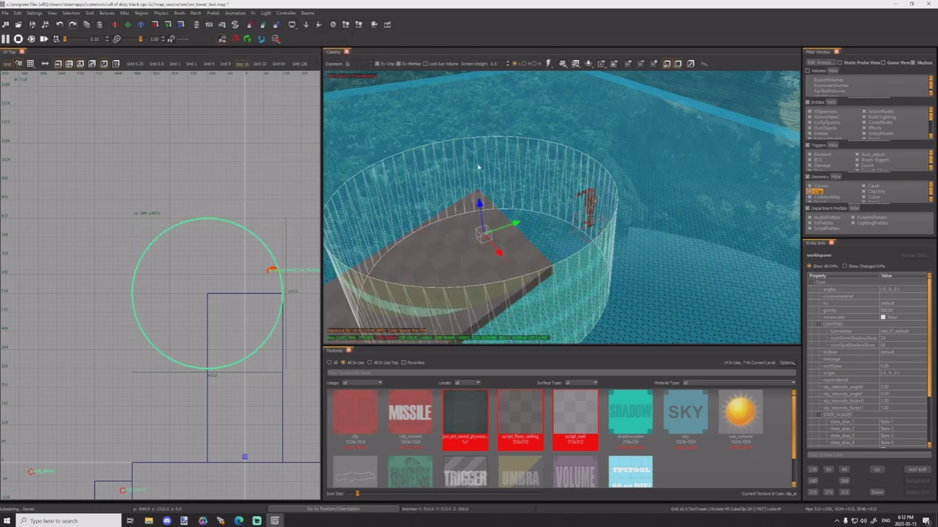
Step: Raise the cylinder's bottom so it forms a thin ring at the height of the ramp's top
key("ctrl+Tab")
key("ctrl+Tab")
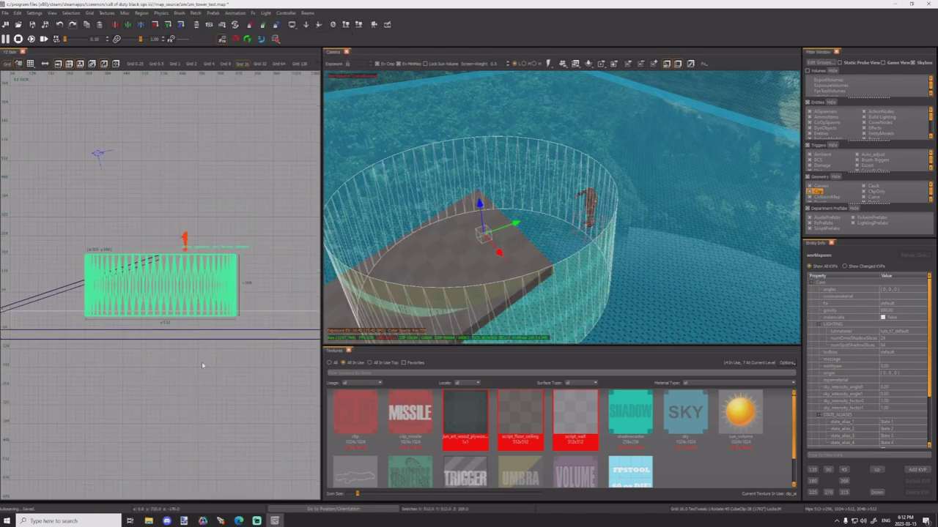
left_click_drag(202, 362, 164, 293)
scroll(167, 259, "up", 5)
scroll(164, 294, "down", 3)
Step: Convert the thin cylinder patch from a curve to terrain
key("ctrl+Tab")
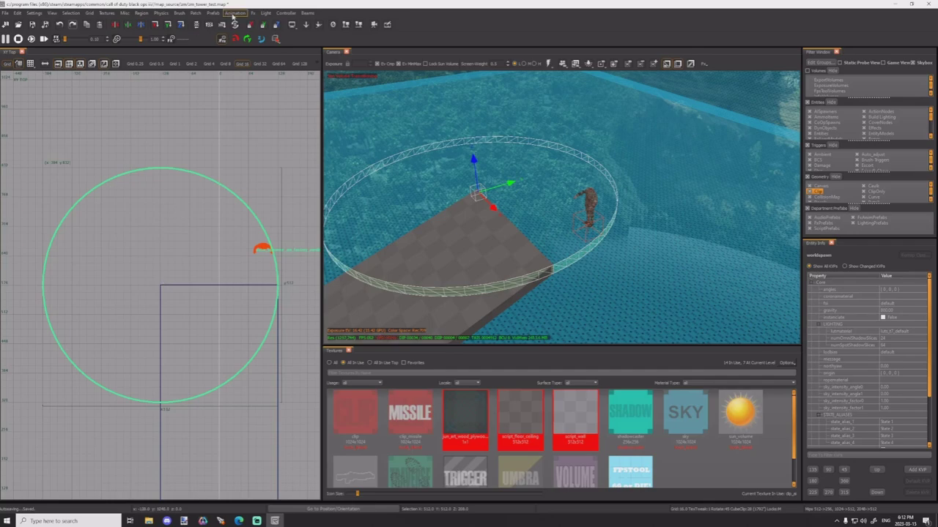
left_click(196, 14)
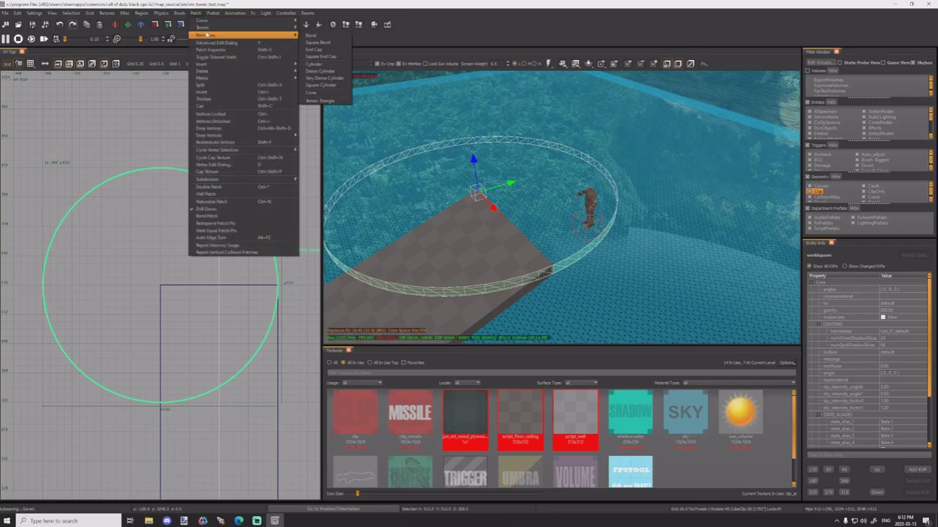
mouse_move(264, 19)
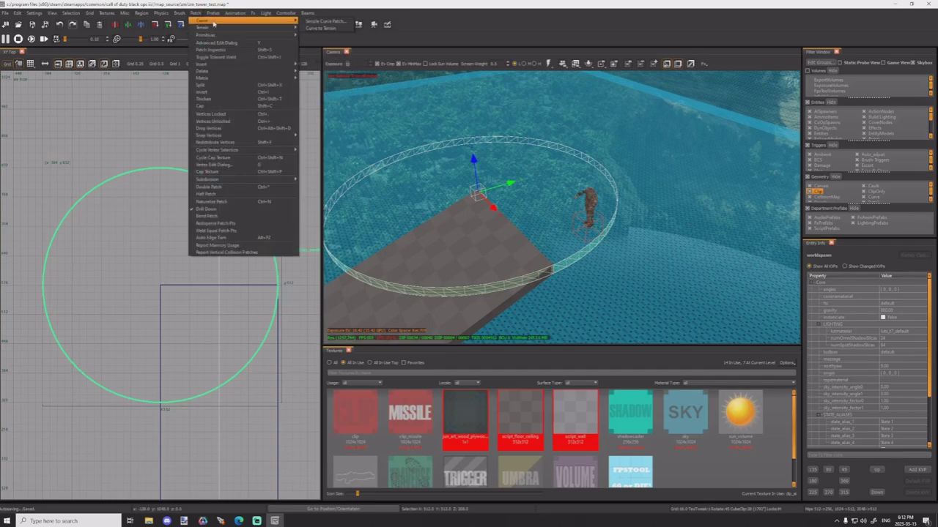
left_click(320, 24)
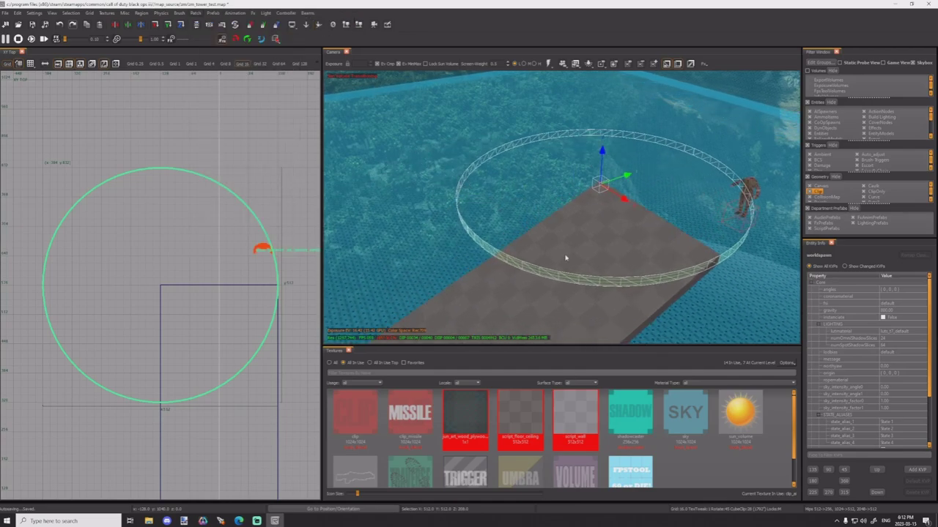
Step: Enter vertex editing and raise the ring's vertices above the ramp by 48 units
key("v")
left_click(581, 285)
left_click_drag(581, 252, 588, 206)
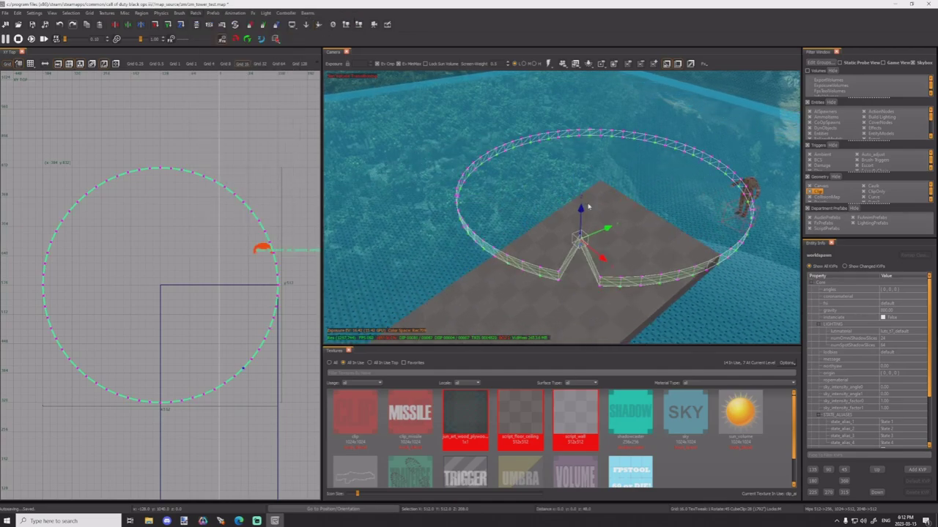
Step: Undo the last vertex move on the ring and leave vertex editing
key("ctrl+z")
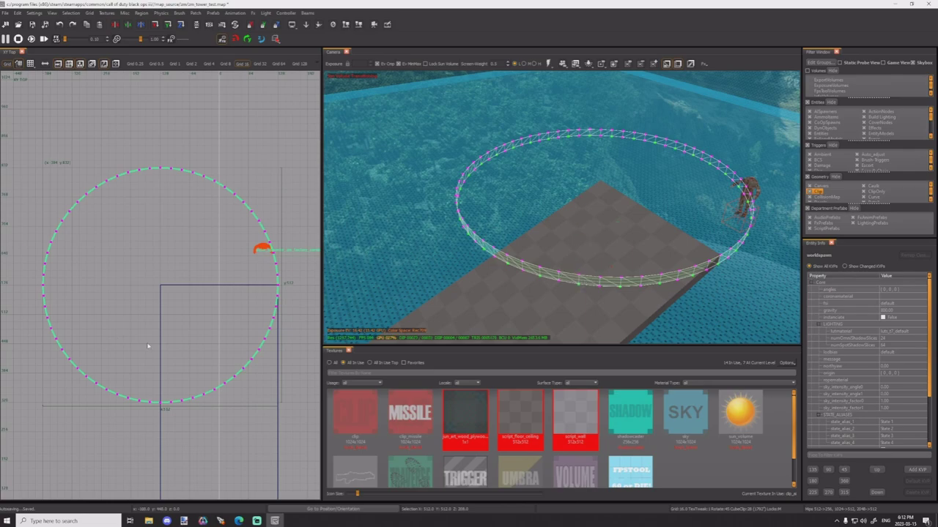
left_click(160, 402)
left_click_drag(156, 391, 163, 408)
key("Escape")
key("Escape")
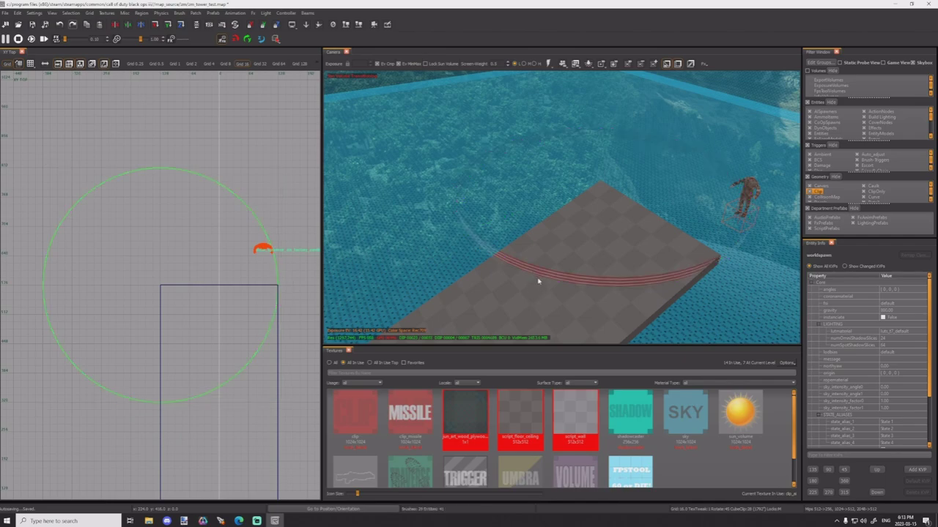
Step: Try to select the ring's north and south vertices together in vertex editing
left_click(538, 273, "shift")
key("Escape")
left_click(538, 273, "shift")
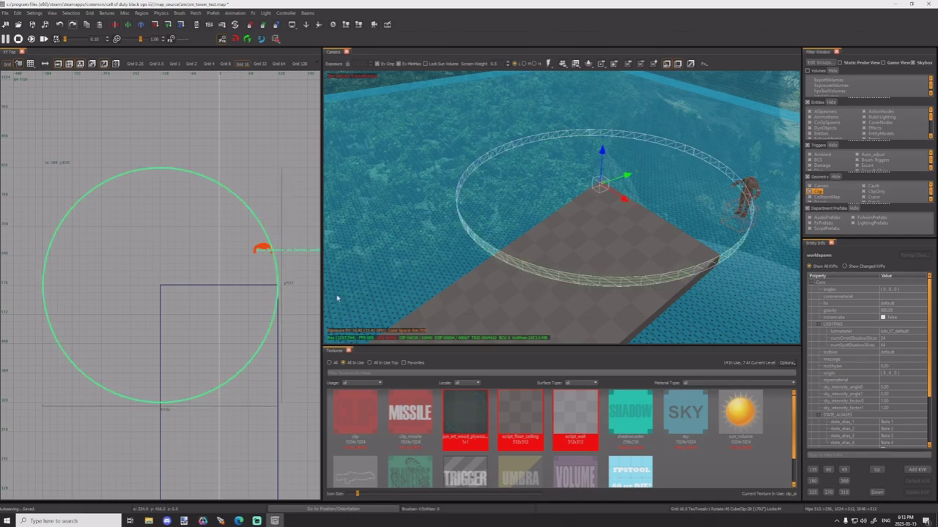
key("v")
left_click_drag(154, 416, 164, 150)
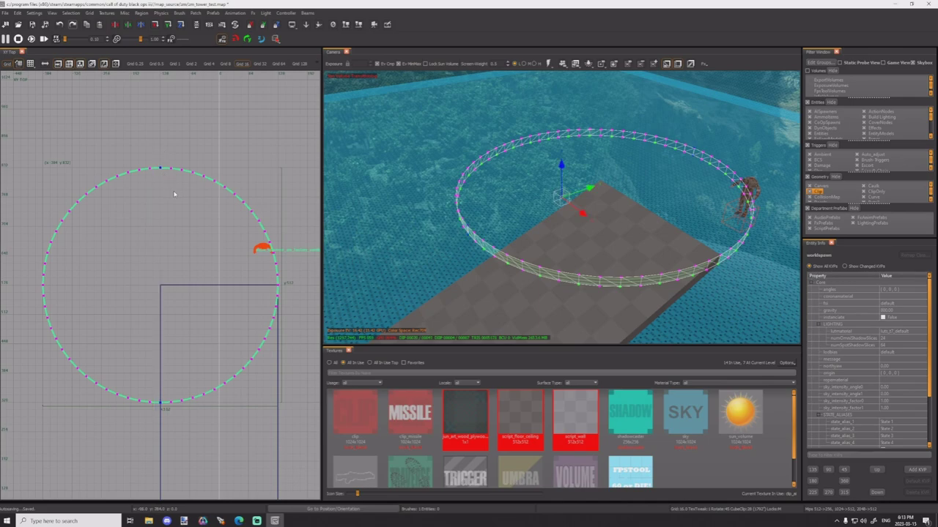
key("Escape")
key("Escape")
left_click(551, 278, "shift")
key("Escape")
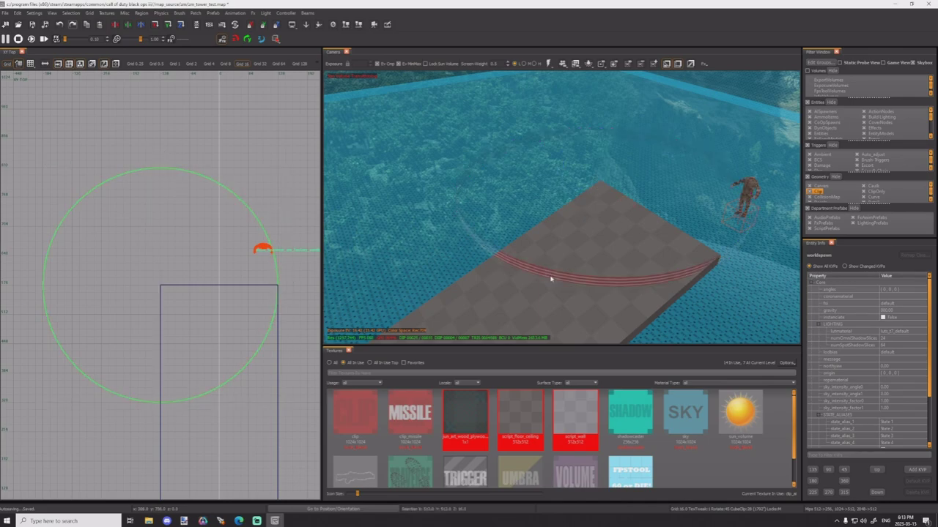
Step: Reselect the ring as a curve patch and try raising one corner set of its control vertices
left_click(537, 263)
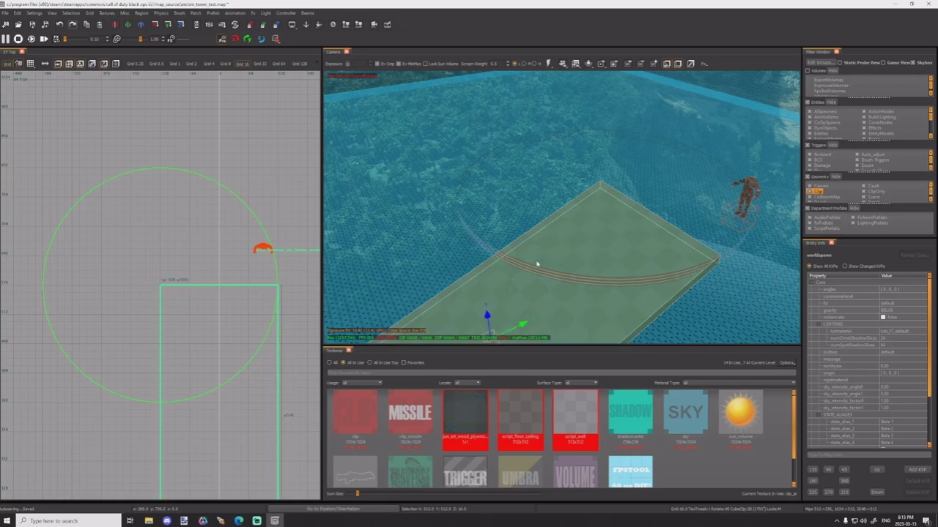
left_click(530, 272)
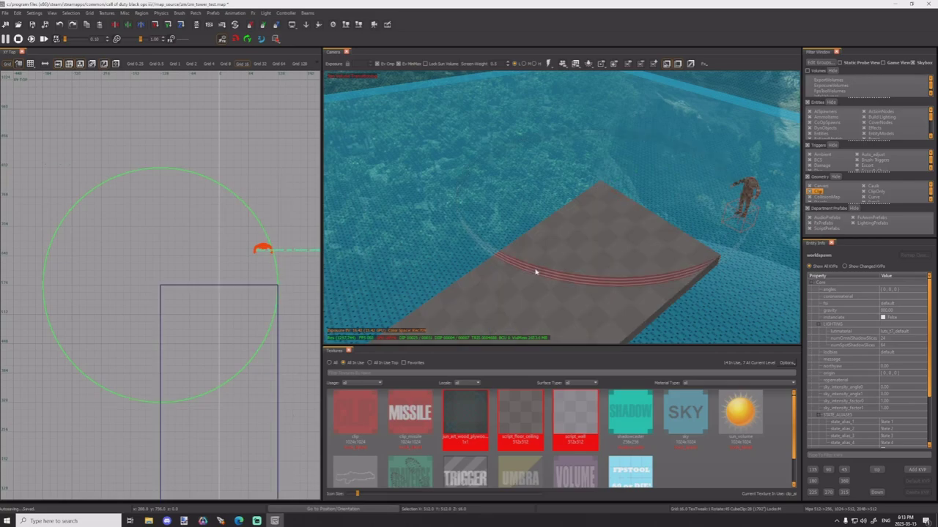
left_click(536, 272)
left_click(536, 271)
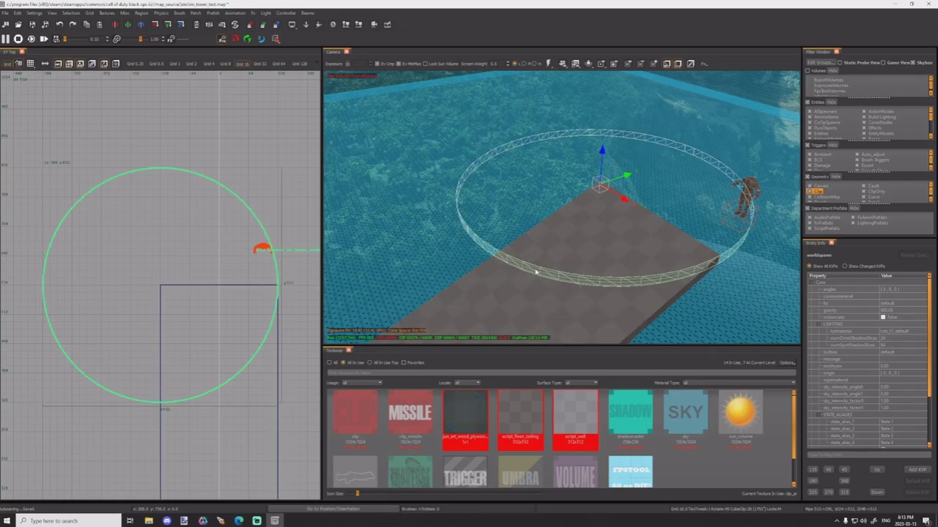
left_click(536, 272)
key("v")
right_click_drag(535, 272, 555, 245)
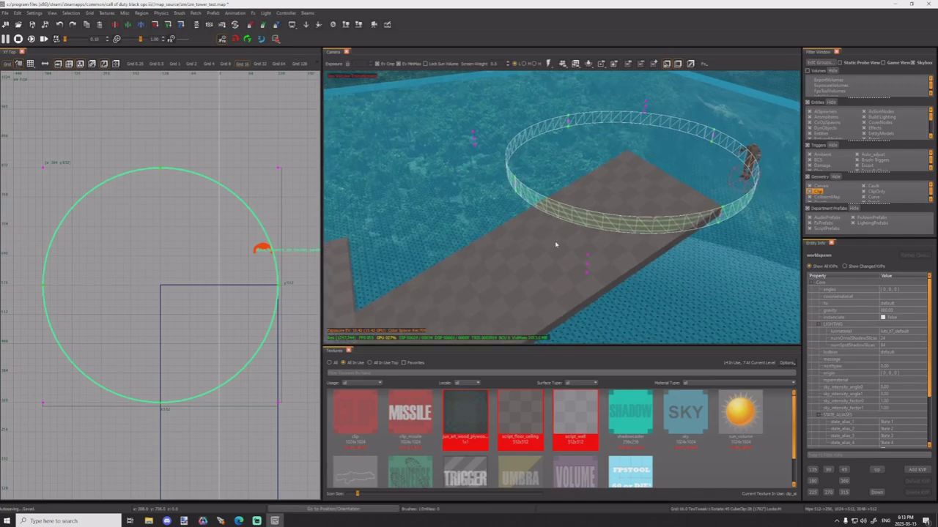
left_click_drag(555, 245, 621, 274)
left_click_drag(589, 237, 589, 199)
key("ctrl+z")
right_click_drag(567, 228, 563, 108)
Step: Trim the ring patch to its northeast quarter by deleting its first columns once and its last columns twice
key("Escape")
left_click(577, 248, "shift")
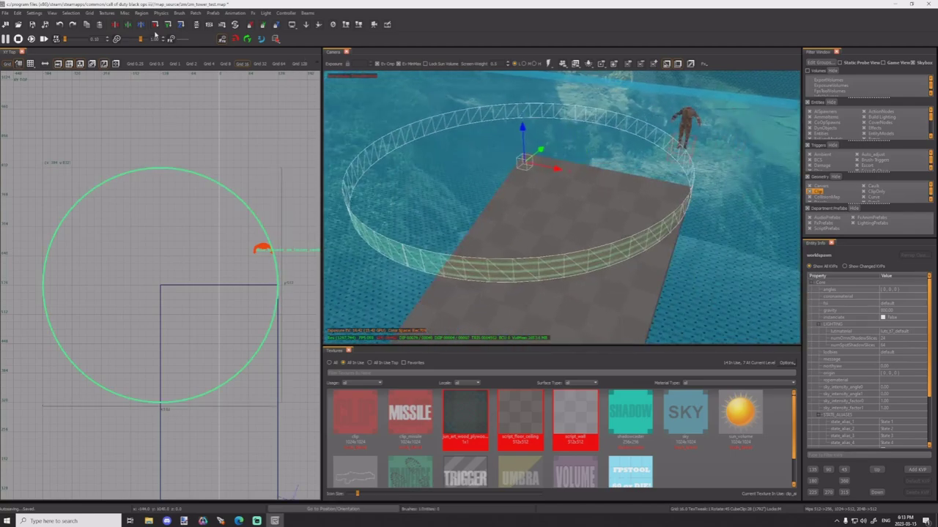
left_click(195, 12)
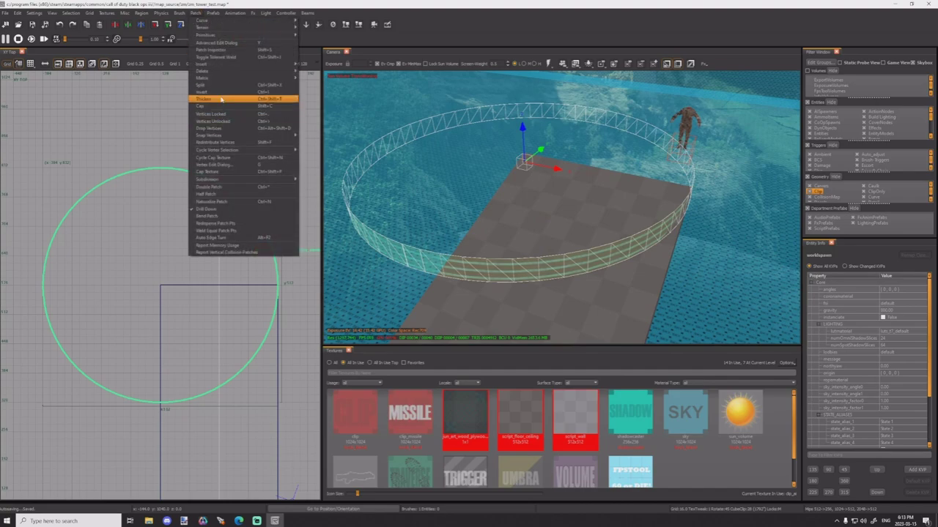
mouse_move(237, 72)
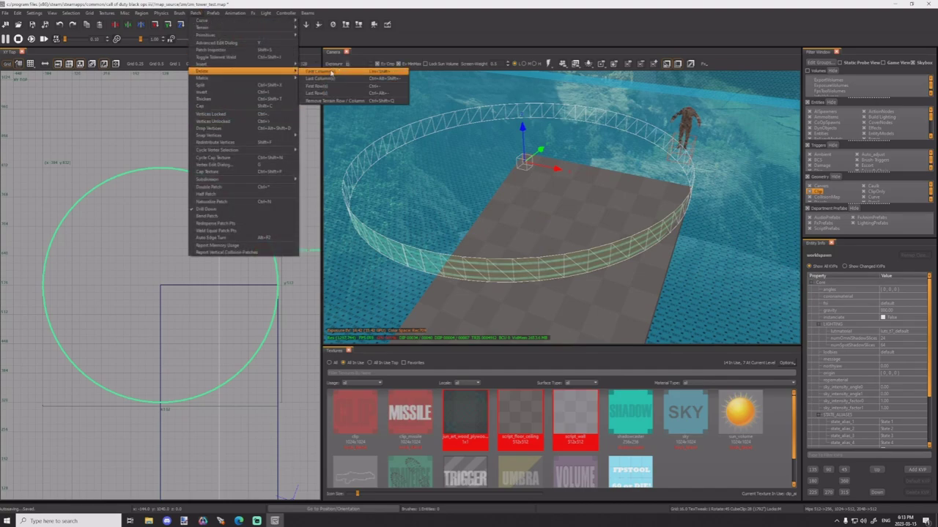
left_click(309, 74)
left_click(195, 12)
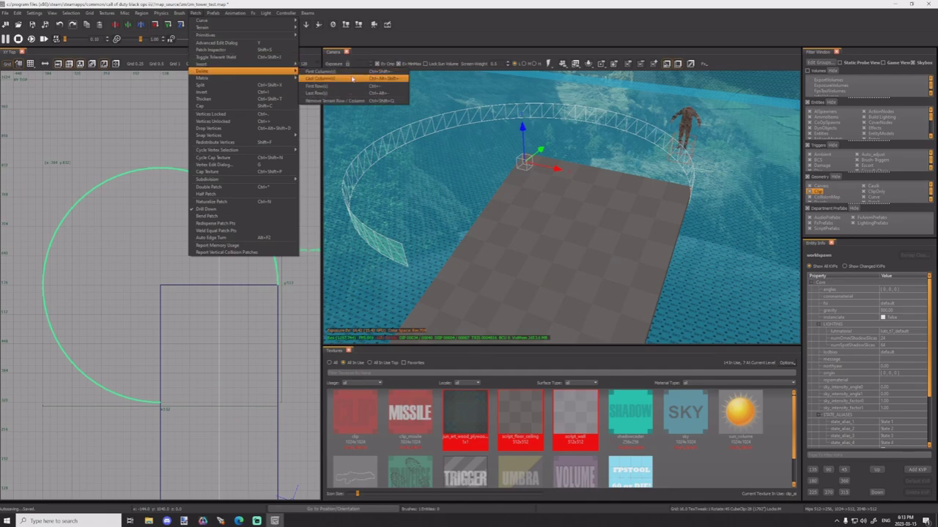
left_click(352, 79)
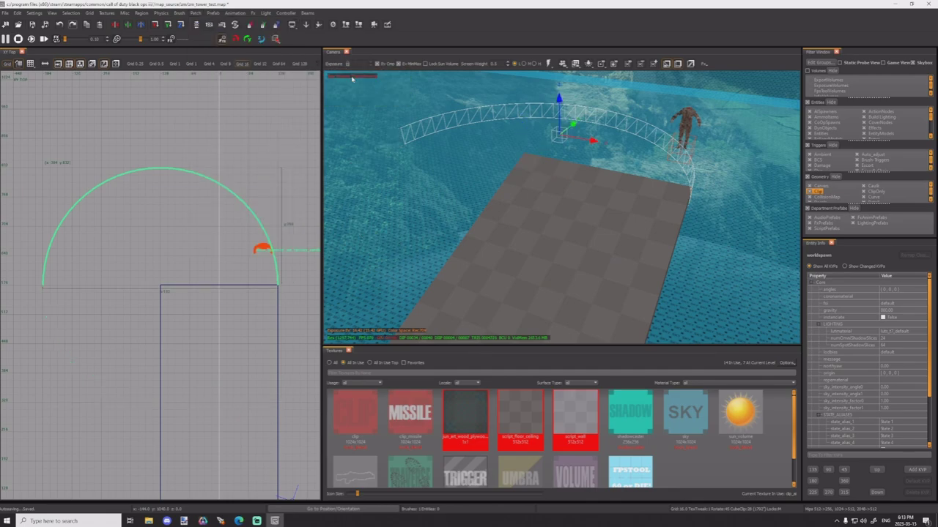
left_click(211, 13)
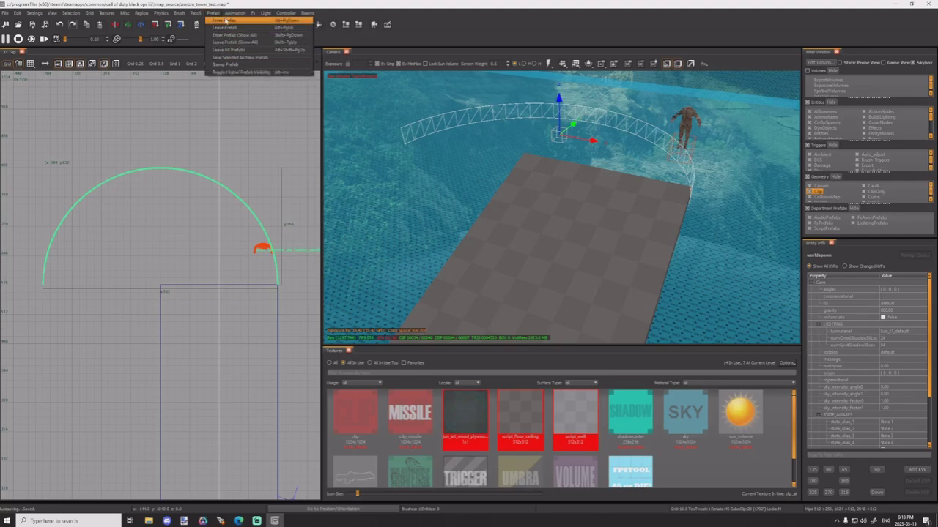
mouse_move(200, 15)
mouse_move(215, 71)
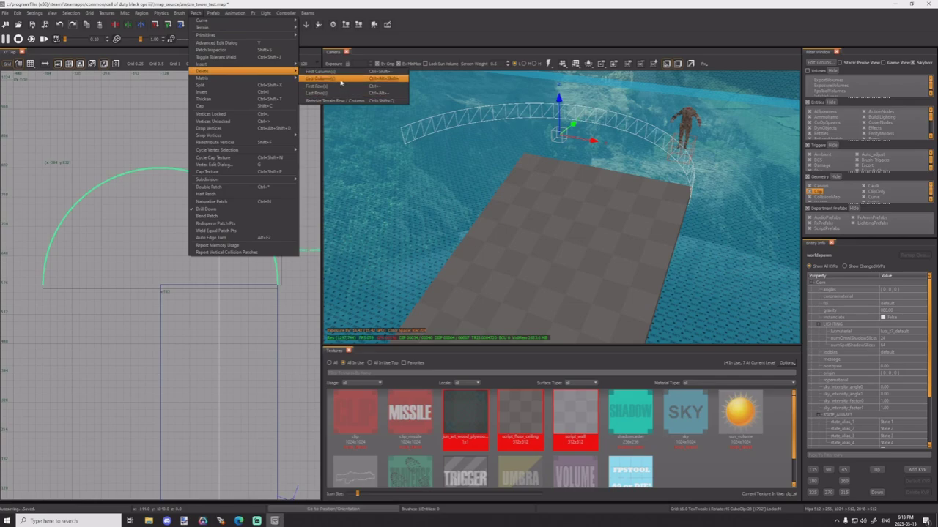
left_click(340, 80)
right_click_drag(342, 83, 547, 160)
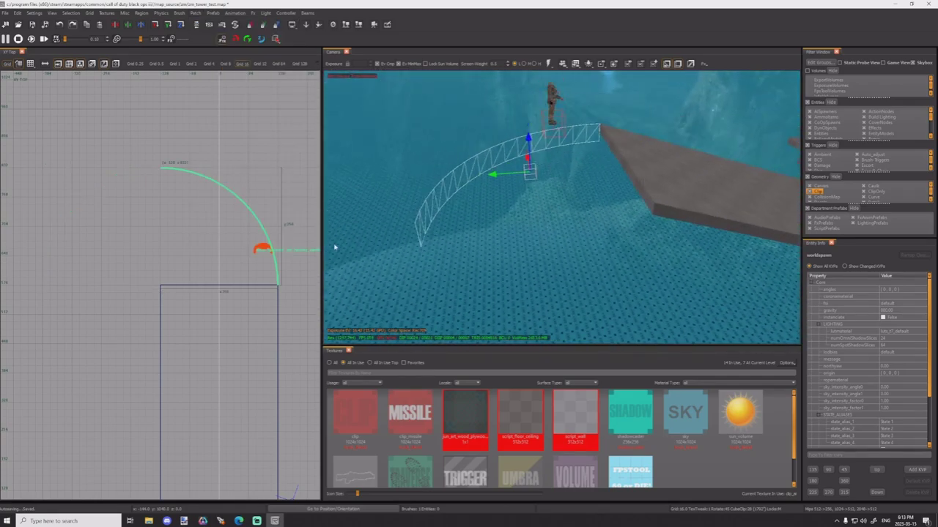
Step: Raise the quarter arc's bottom edge in the side view so its height matches the thickness of the ramp's end
key("ctrl+Tab")
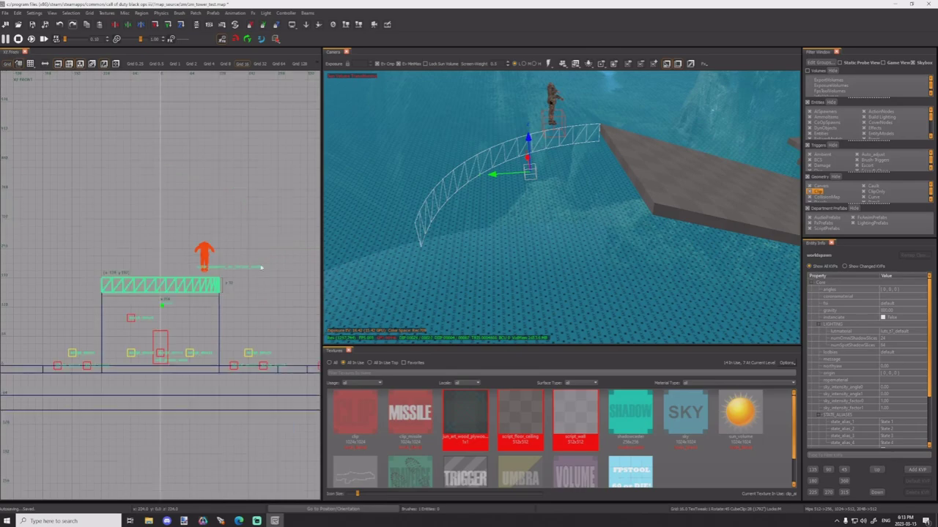
key("ctrl+Tab")
scroll(105, 298, "up", 5)
left_click_drag(105, 297, 104, 269)
key("Escape")
right_click_drag(421, 244, 563, 204)
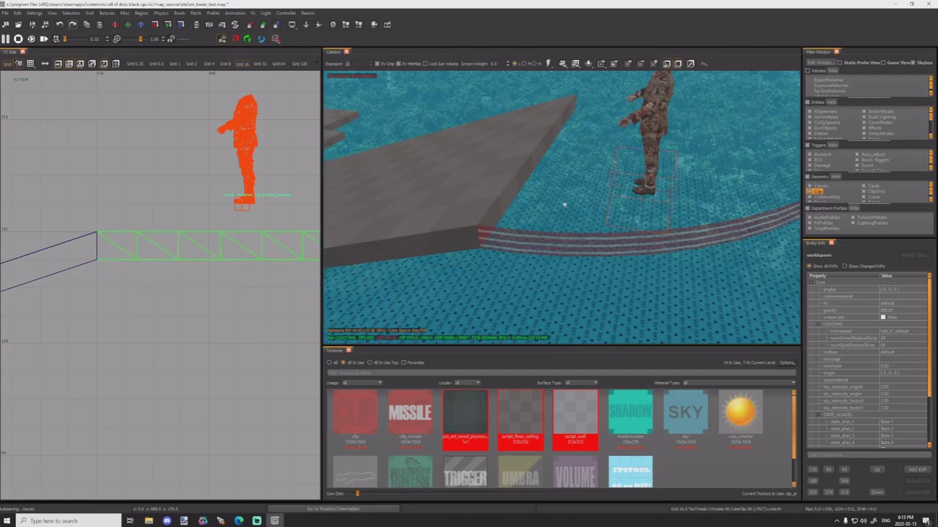
Step: Convert the quarter arc patch from a curve to terrain
left_click(548, 248, "shift")
scroll(254, 268, "down", 5)
key("ctrl+Tab")
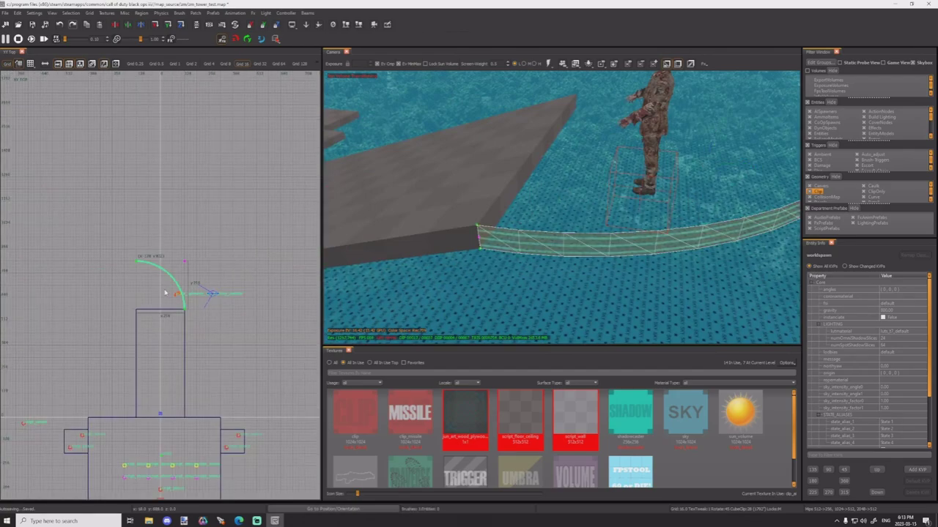
scroll(191, 291, "up", 3)
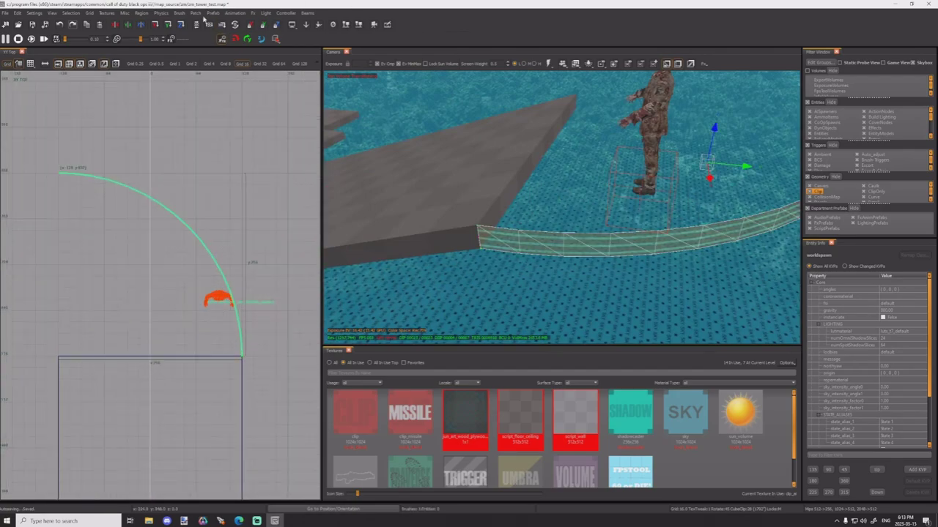
left_click(196, 13)
mouse_move(279, 20)
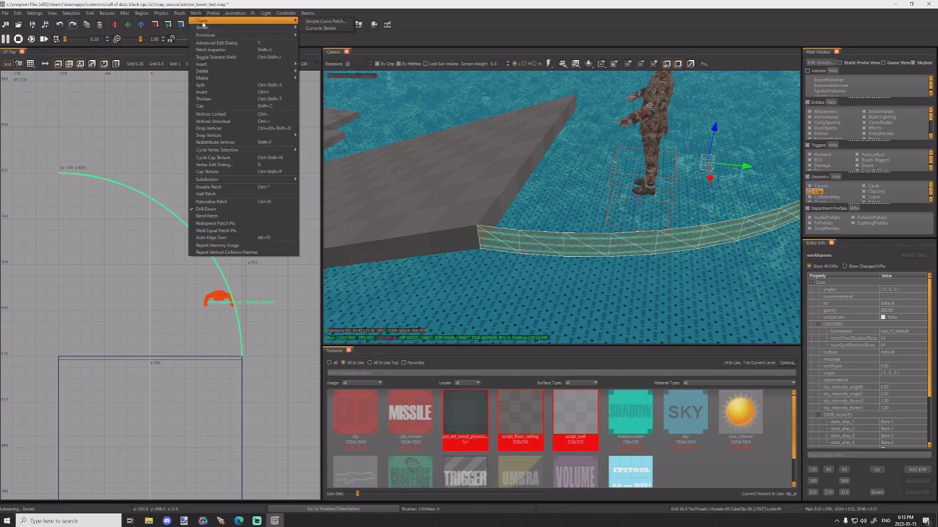
left_click(317, 27)
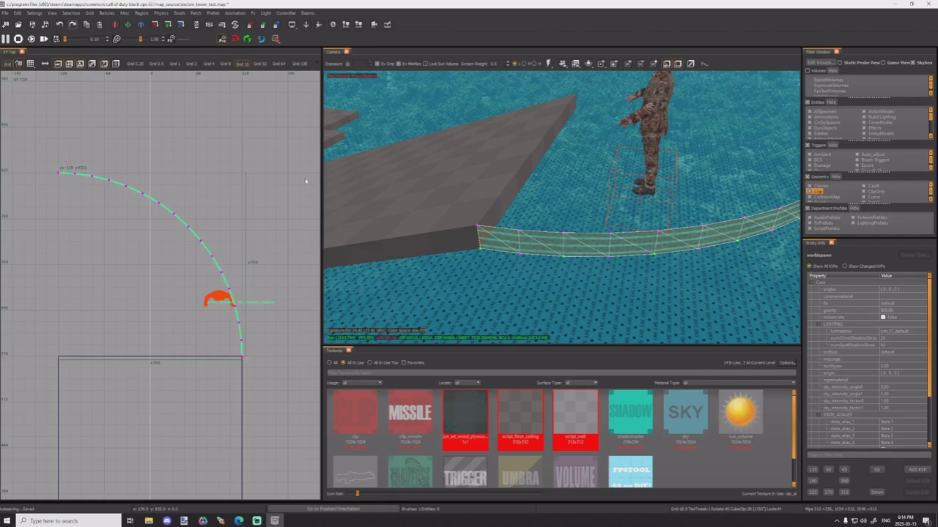
key("Escape")
Step: Draw a 256-unit square brush over the arc north of the ramp and make it a simple terrain patch, height 2 with a much larger width
scroll(130, 270, "down", 4)
left_click_drag(93, 229, 174, 303)
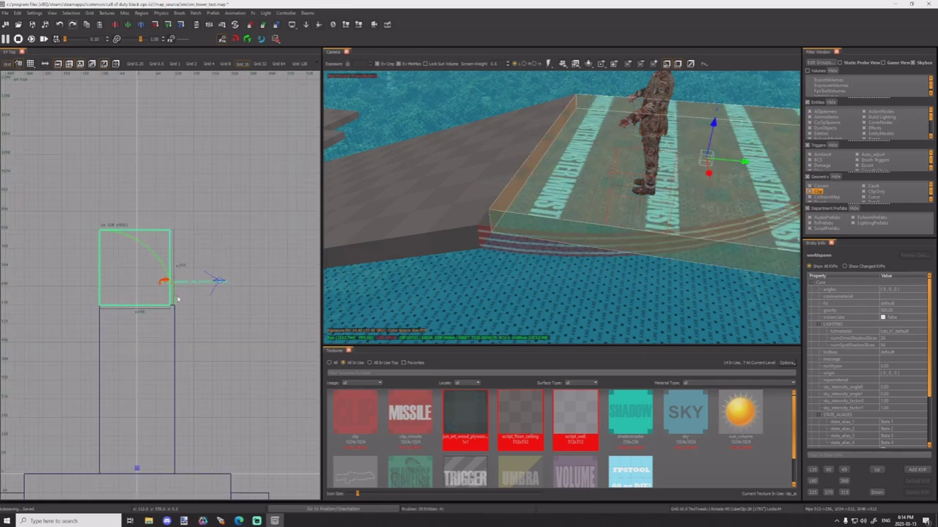
left_click(196, 13)
mouse_move(197, 28)
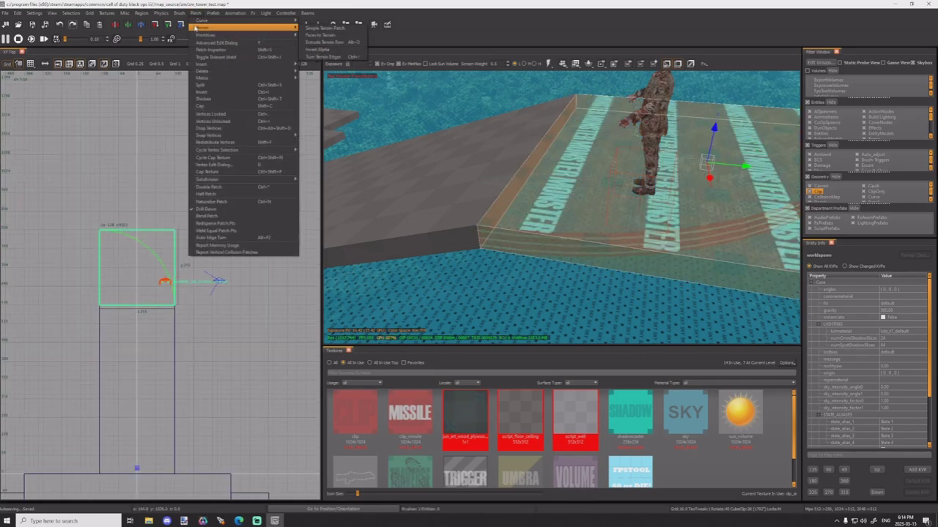
left_click(312, 28)
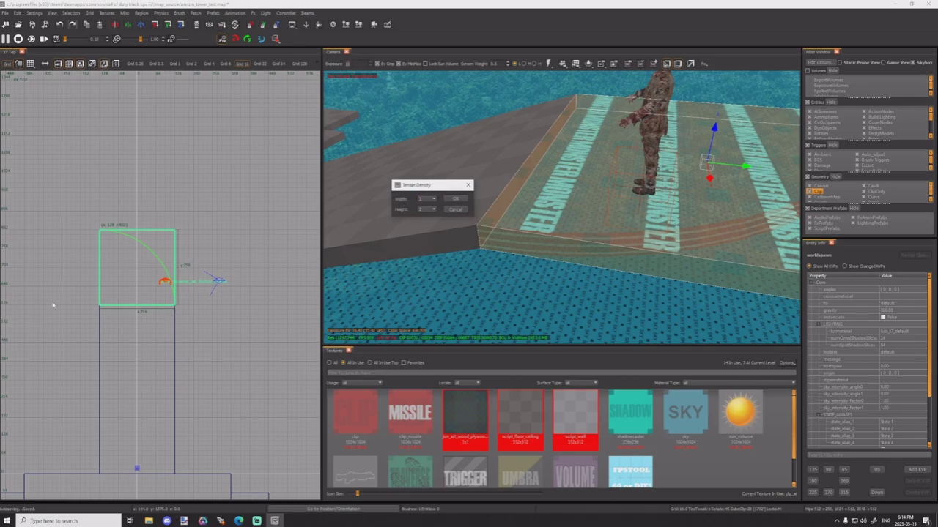
left_click(427, 210)
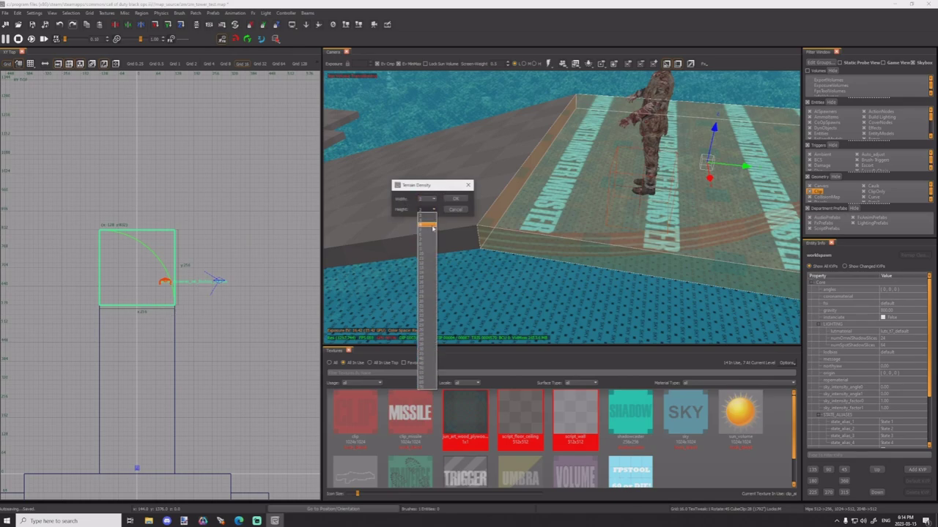
left_click(425, 216)
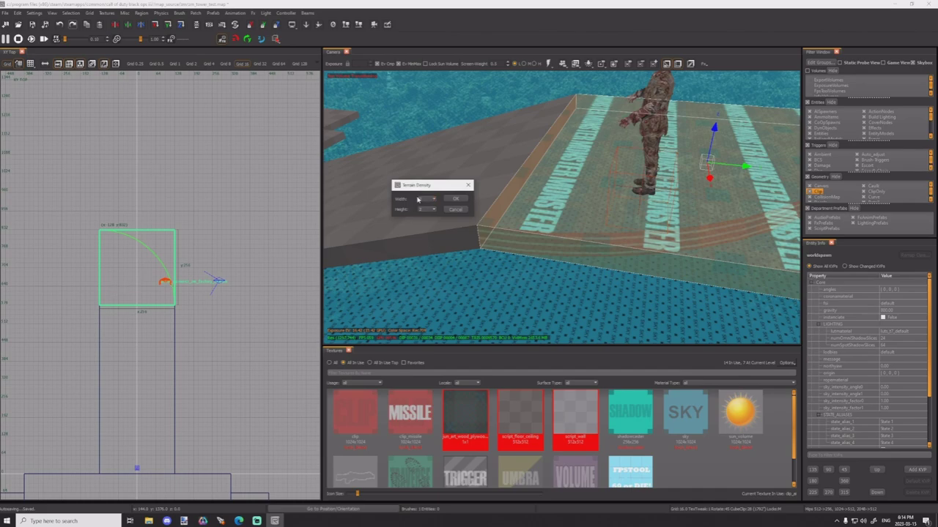
left_click(418, 200)
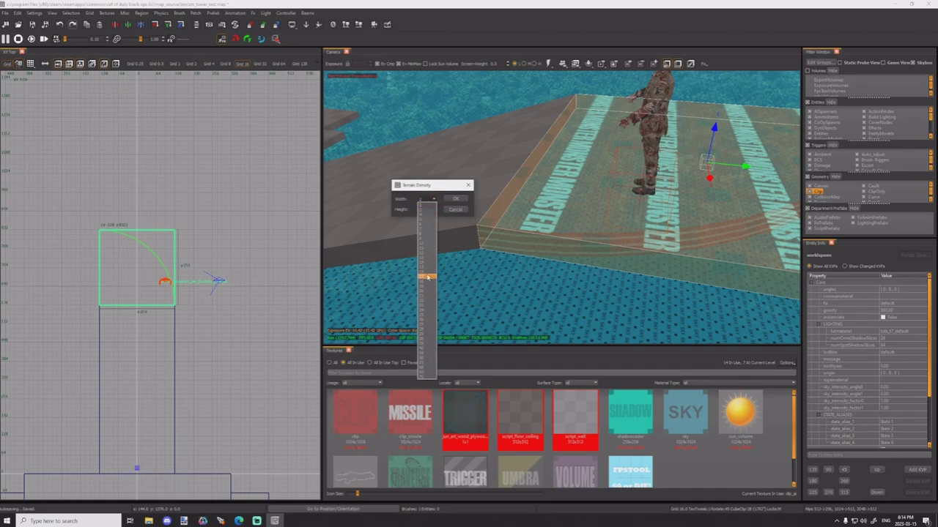
left_click(427, 277)
left_click(455, 199)
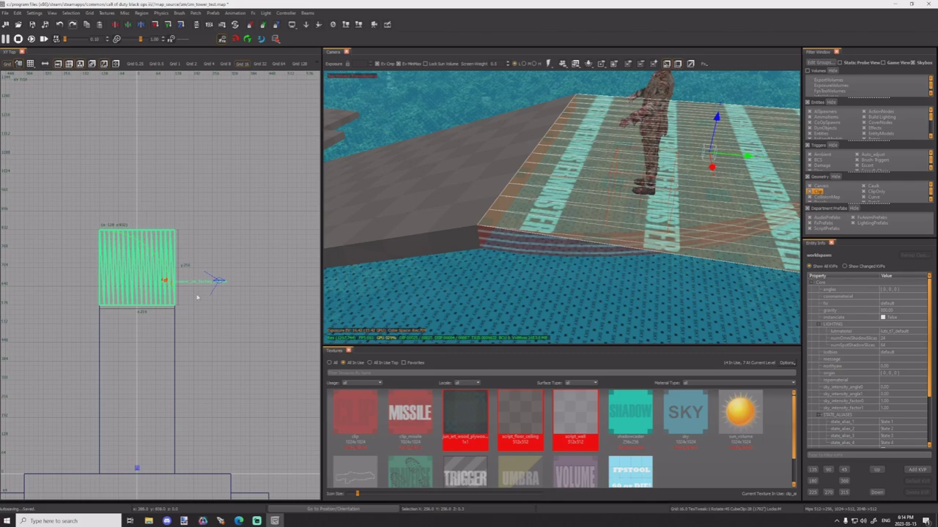
Step: Collapse the terrain patch's south row of vertices into one point at the ramp's northwest corner
key("v")
scroll(122, 313, "up", 1)
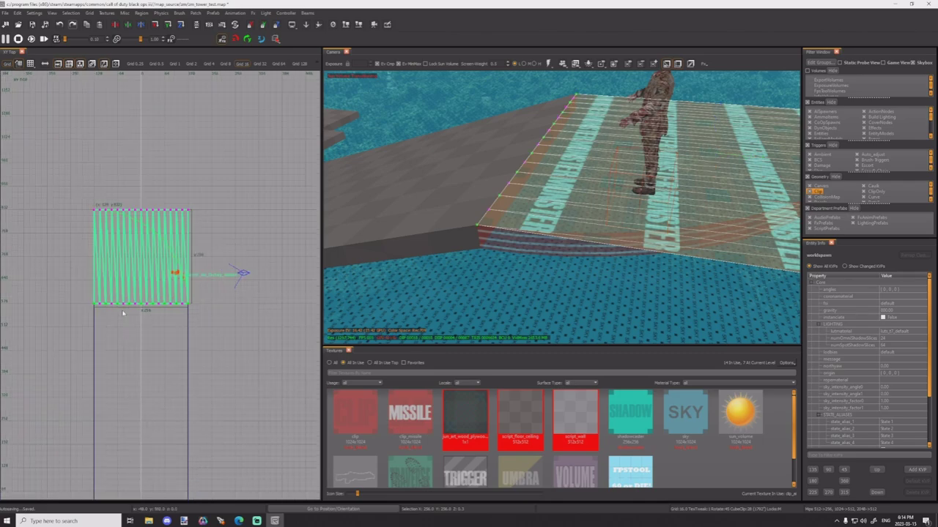
left_click_drag(15, 274, 295, 349)
key("Escape")
left_click_drag(45, 269, 276, 350)
key("w")
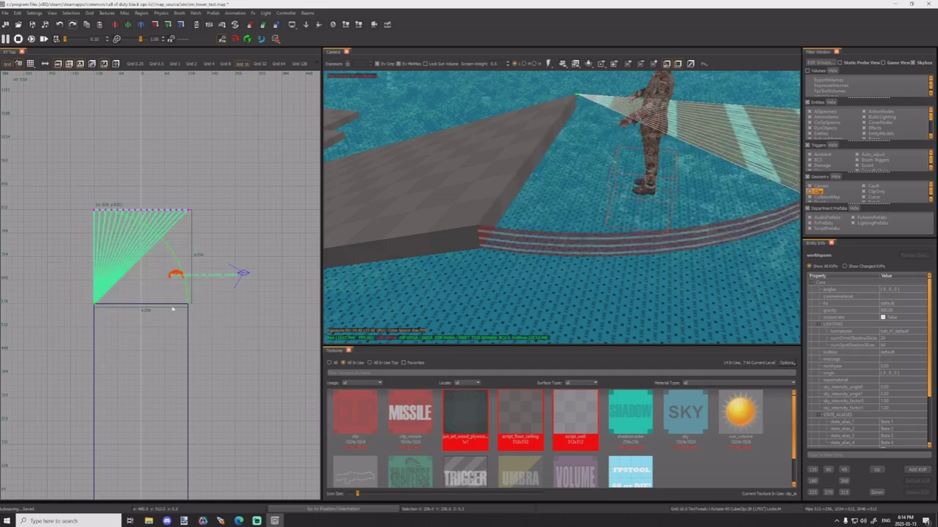
scroll(78, 299, "up", 10)
scroll(110, 304, "down", 5)
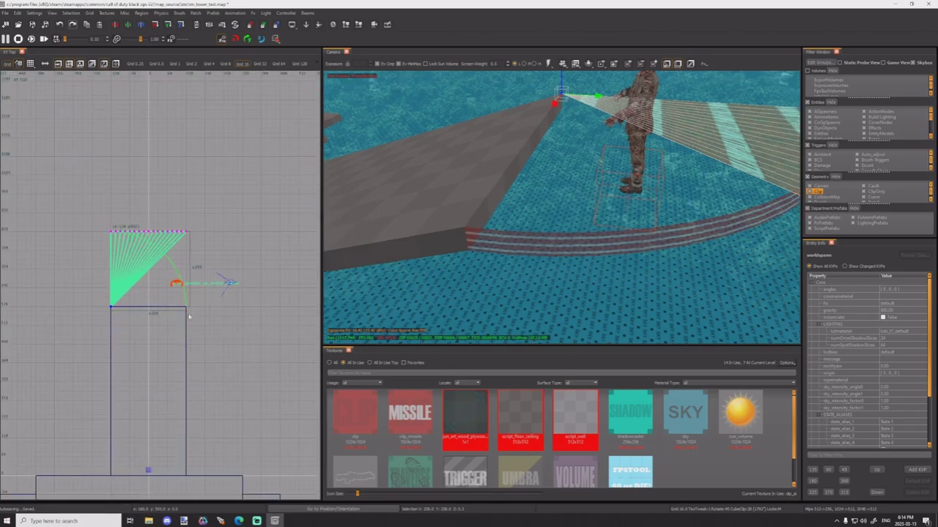
mouse_move(113, 306)
left_mouse_down()
mouse_move(80, 305)
mouse_move(114, 310)
left_mouse_up()
right_click_drag(412, 176, 501, 218)
key("Escape")
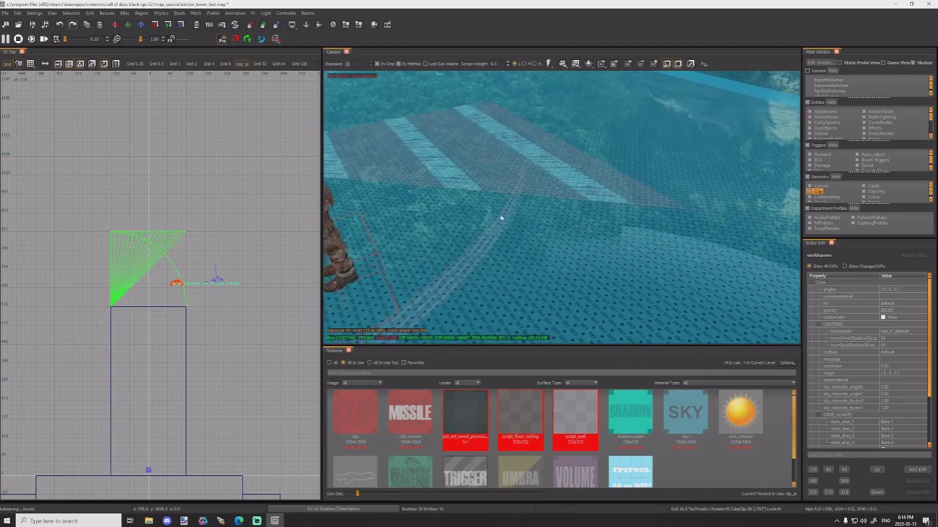
right_click_drag(426, 183, 450, 188)
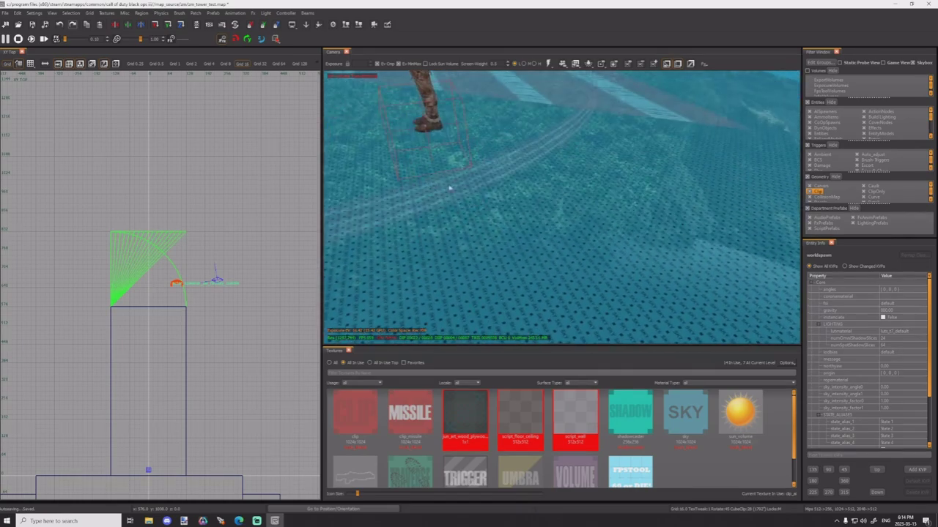
Step: Apply the script_wall texture to the quarter arc wall and script_floor_ceiling to the fan-shaped terrain patch
left_click(481, 176, "shift")
left_click(577, 410)
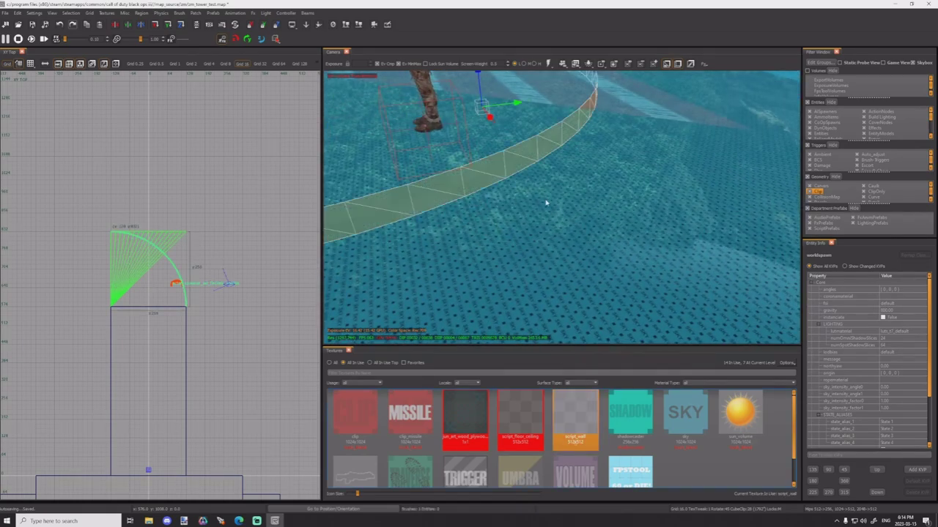
key("Escape")
left_click(602, 103, "shift")
left_click(520, 415)
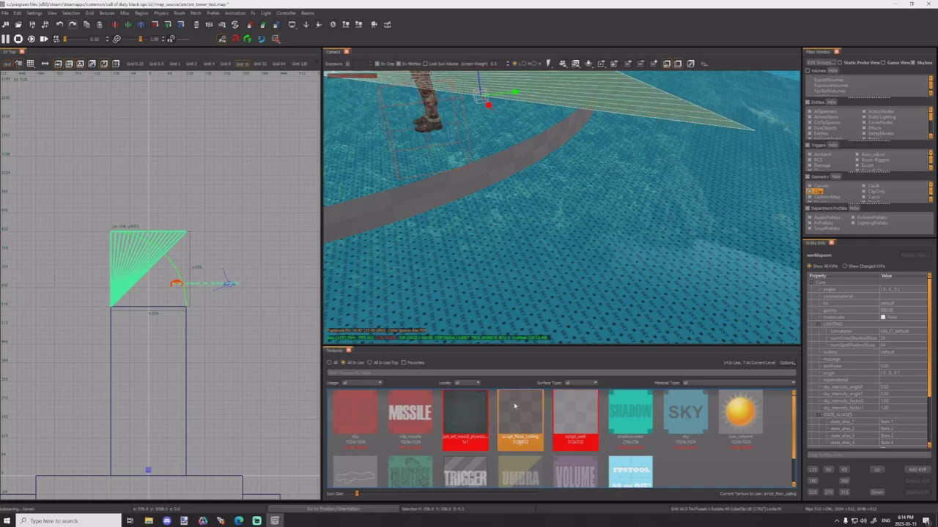
key("Escape")
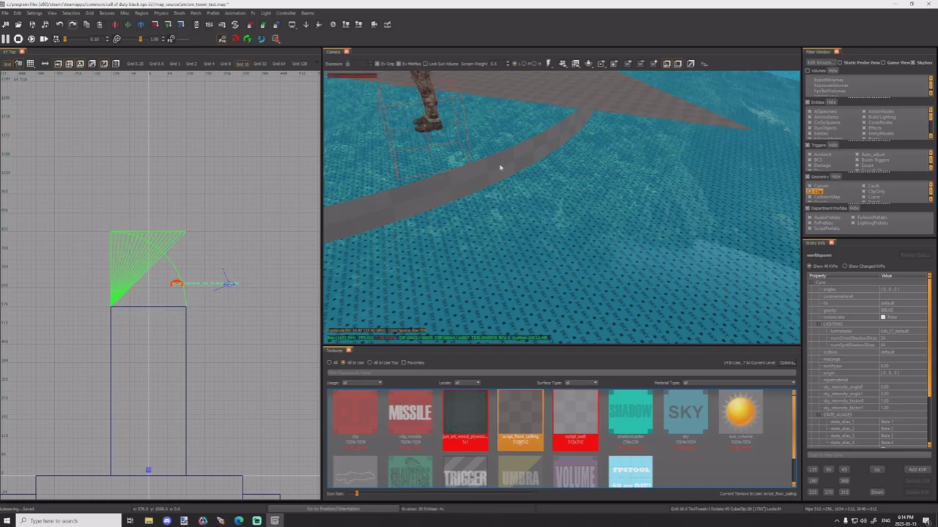
Step: Select the arc and fan patches for vertex editing and weld the fan's outer corner to the arc's top vertex at the ramp's northeast corner
left_click(498, 168, "shift")
right_click_drag(497, 168, 606, 165)
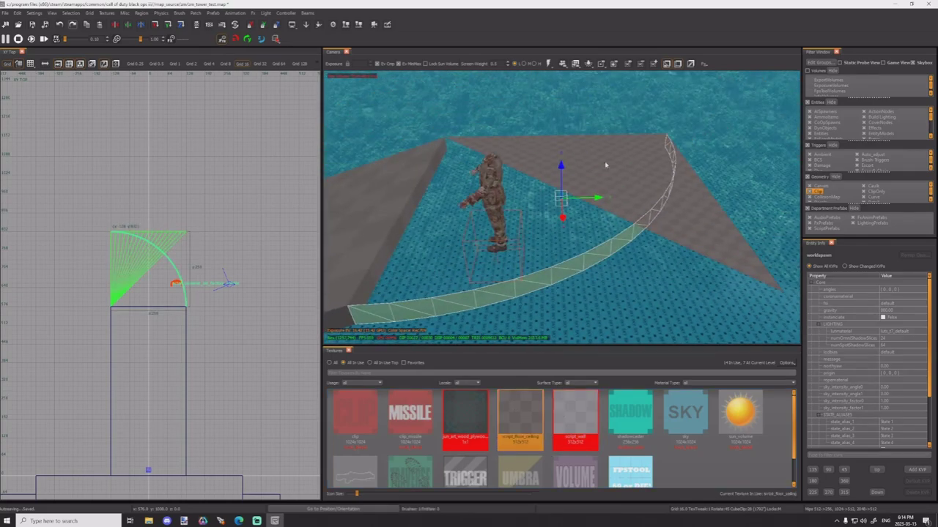
left_click(605, 165)
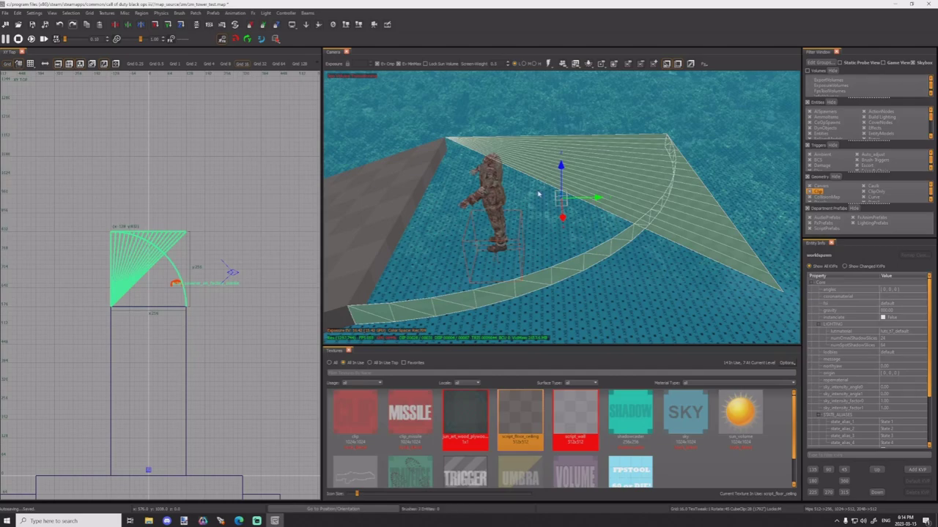
key("v")
right_click_drag(549, 191, 537, 200)
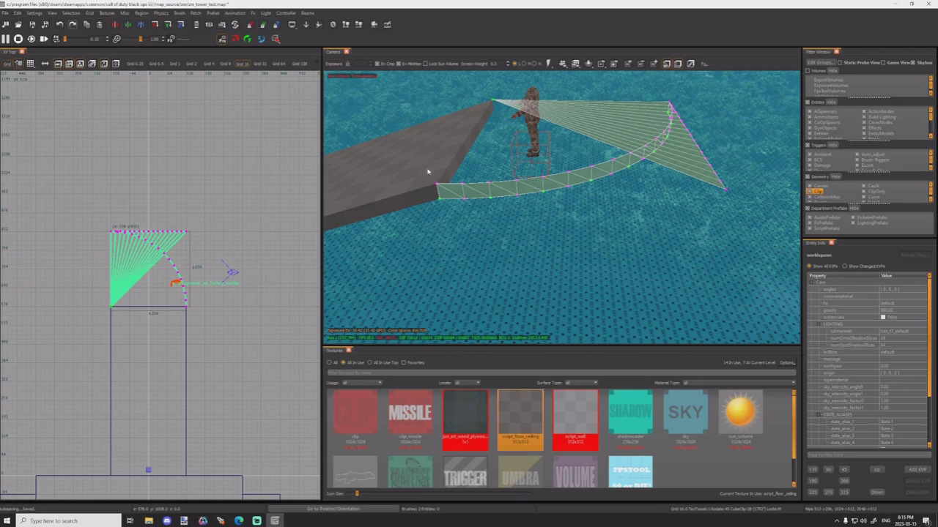
left_click(442, 194)
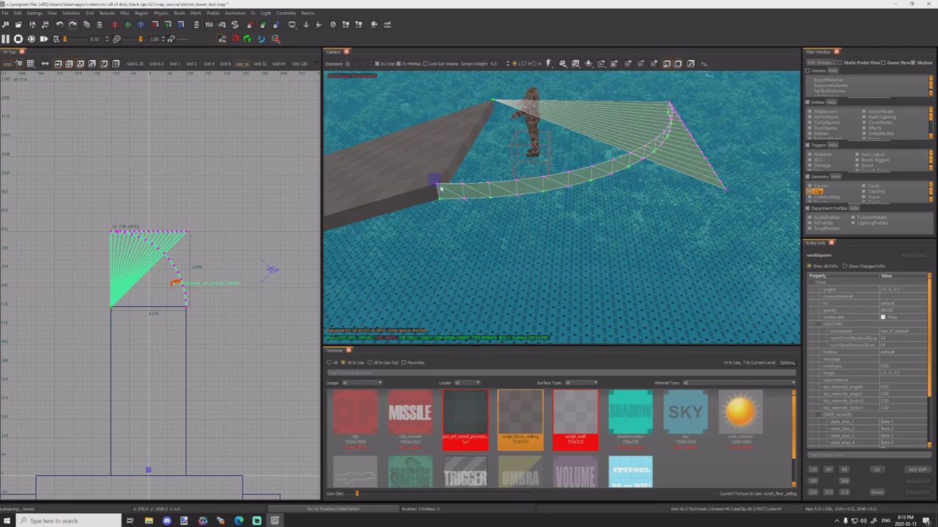
left_click(724, 189, "shift")
right_click_drag(717, 228, 713, 199)
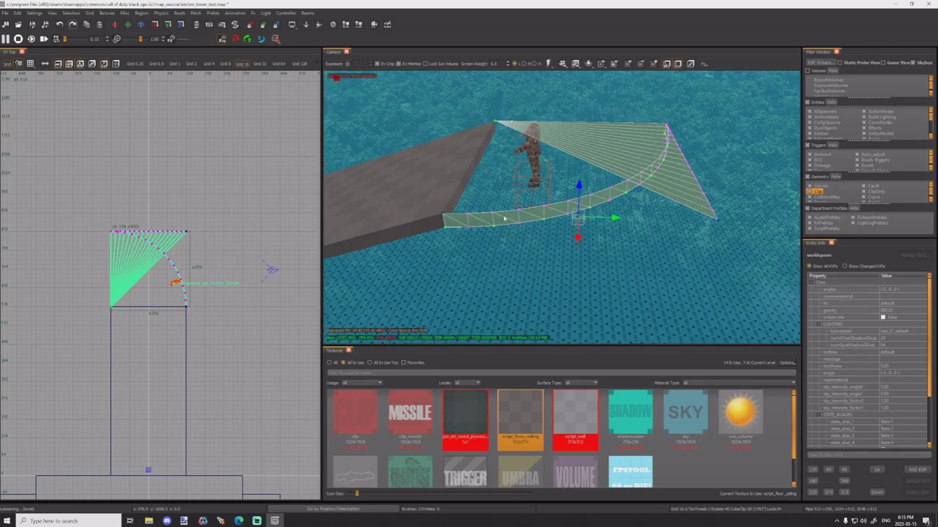
key("w")
Step: Weld the fan's next three outer vertices to the matching top vertices of the arc nearest the ramp's northeast corner
left_click(468, 215)
left_click(712, 211, "shift")
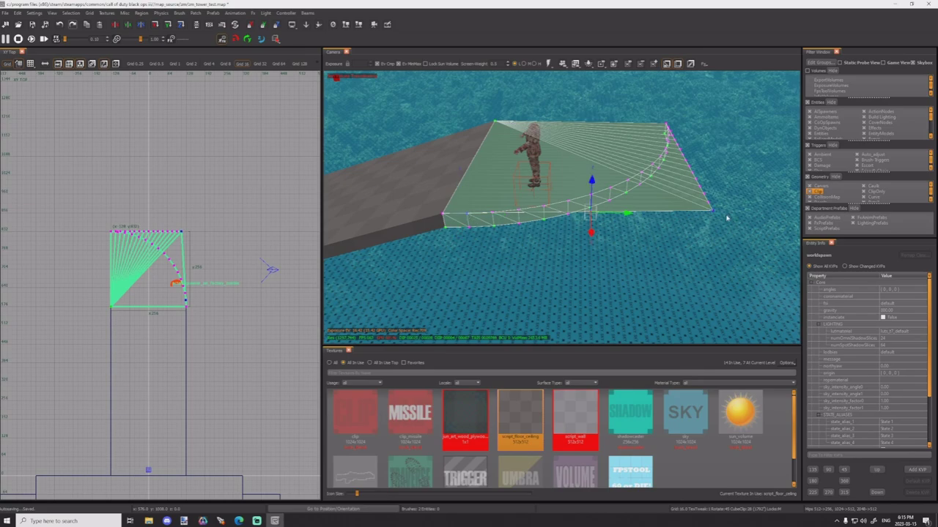
key("w")
left_click(494, 214)
left_click(710, 204, "shift")
key("w")
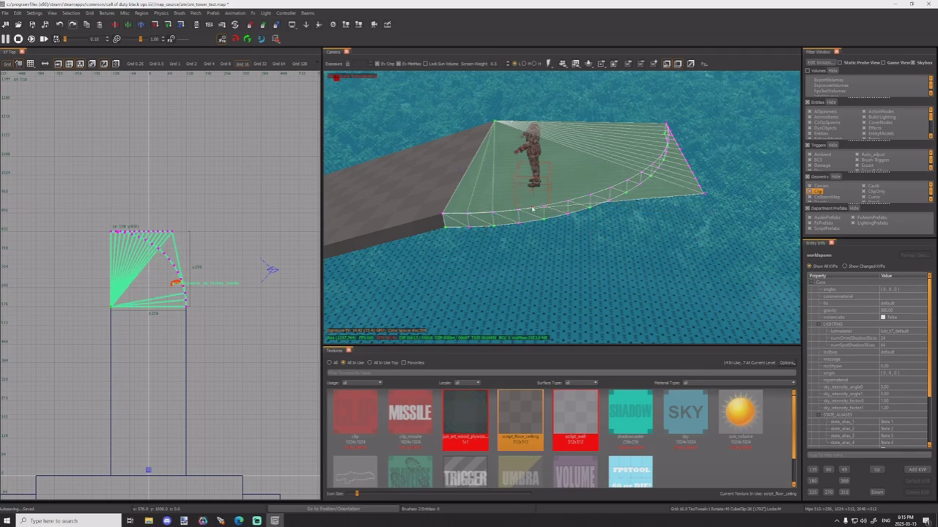
left_click(519, 211)
left_click(709, 197, "shift")
key("w")
Step: Weld four more outer fan vertices to the arc's top edge, continuing in order up to about the arc's midpoint
left_click(543, 207)
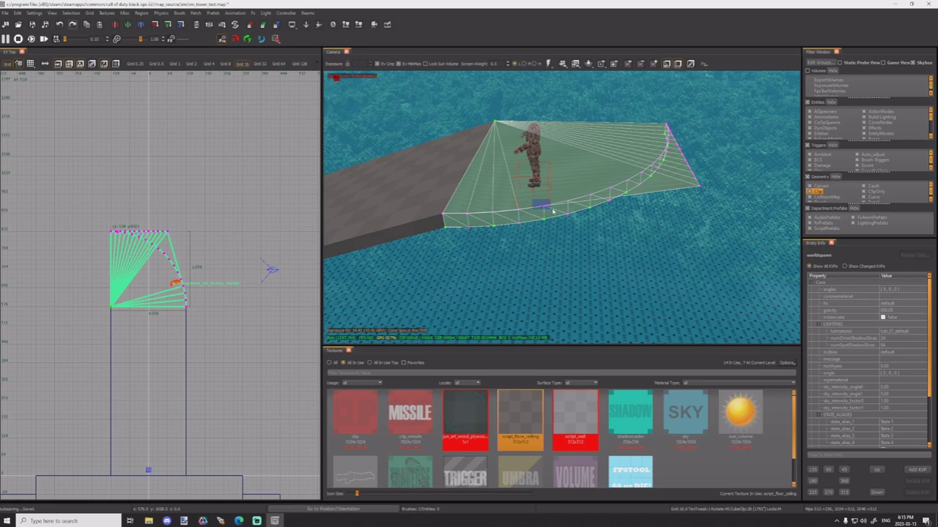
left_click(698, 186, "shift")
right_click_drag(698, 188, 558, 212)
key("w")
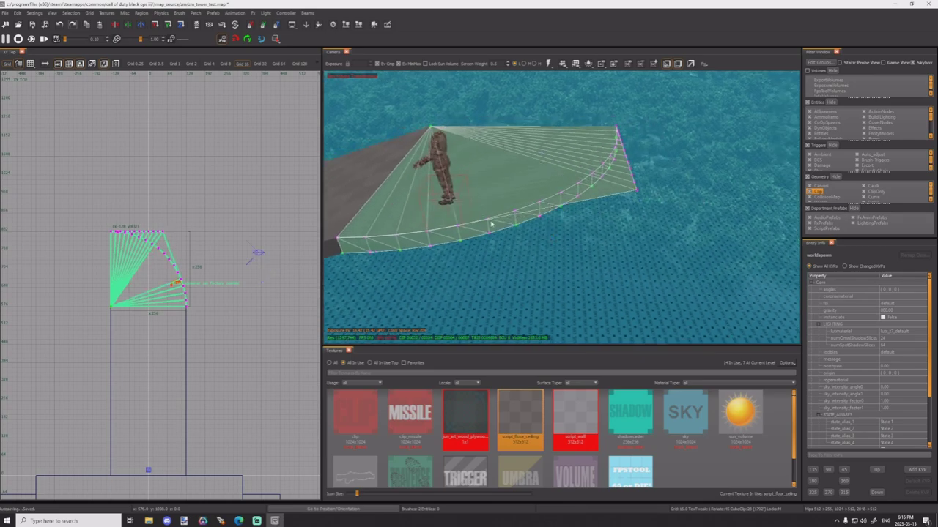
left_click(488, 221)
left_click(637, 190, "shift")
key("w")
left_click(515, 212)
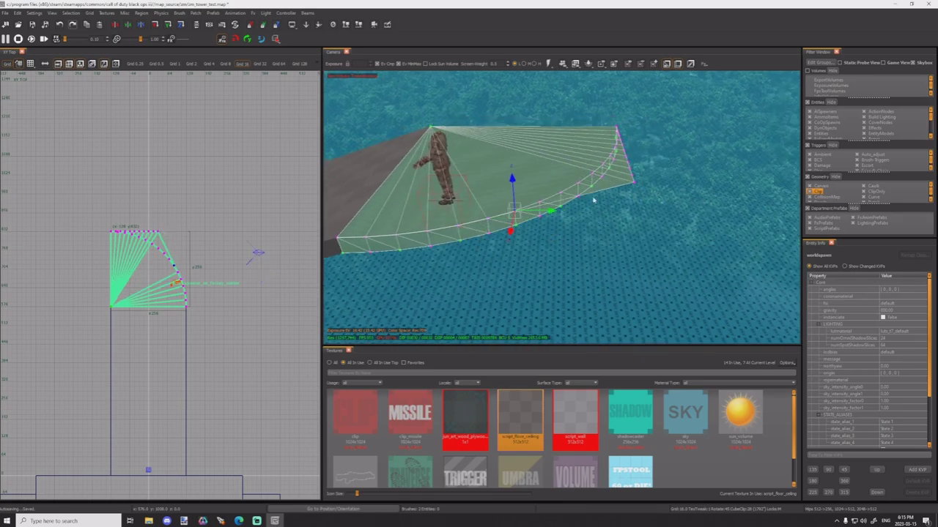
left_click(634, 183, "shift")
key("w")
left_click(539, 203)
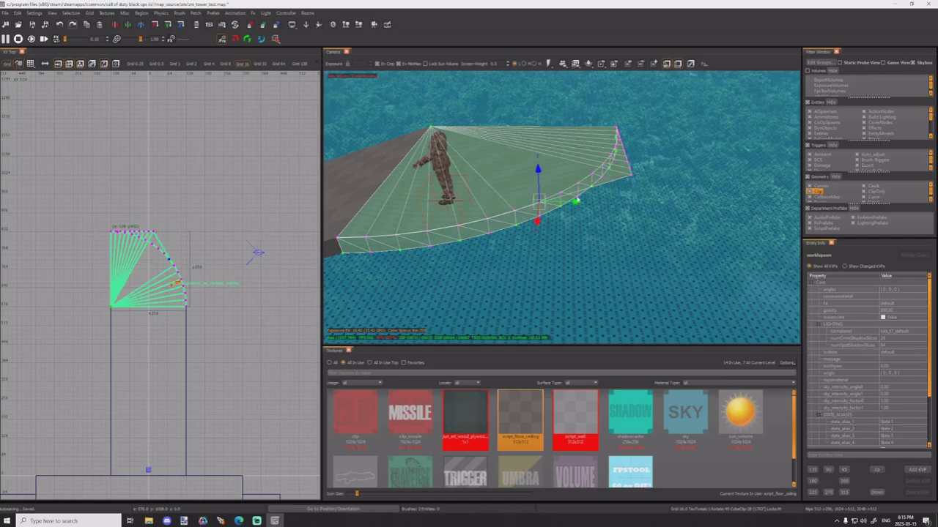
left_click(630, 177, "shift")
right_click_drag(630, 177, 573, 197)
key("w")
Step: Weld the following four outer fan vertices to the arc's top edge beyond its midpoint, heading toward the northwest end
left_click(483, 236)
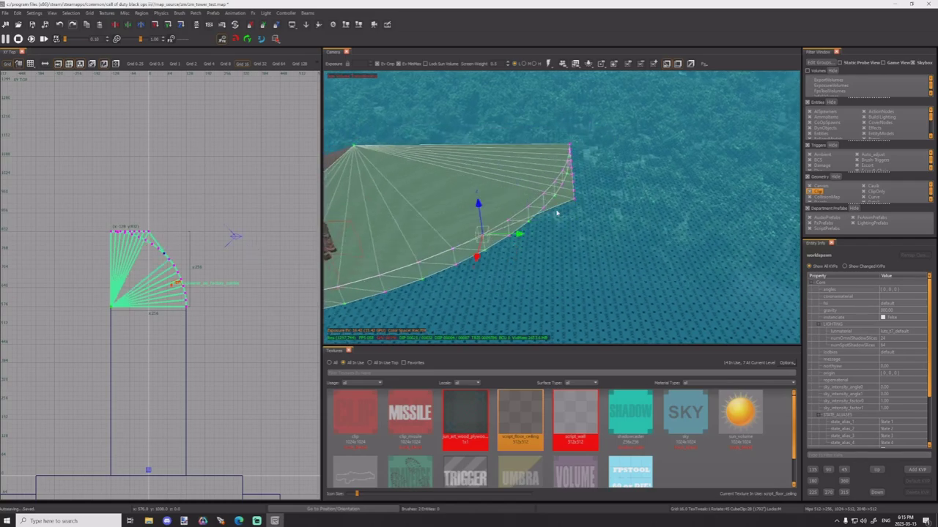
left_click(575, 201, "shift")
key("w")
left_click(509, 222)
left_click(576, 195, "shift")
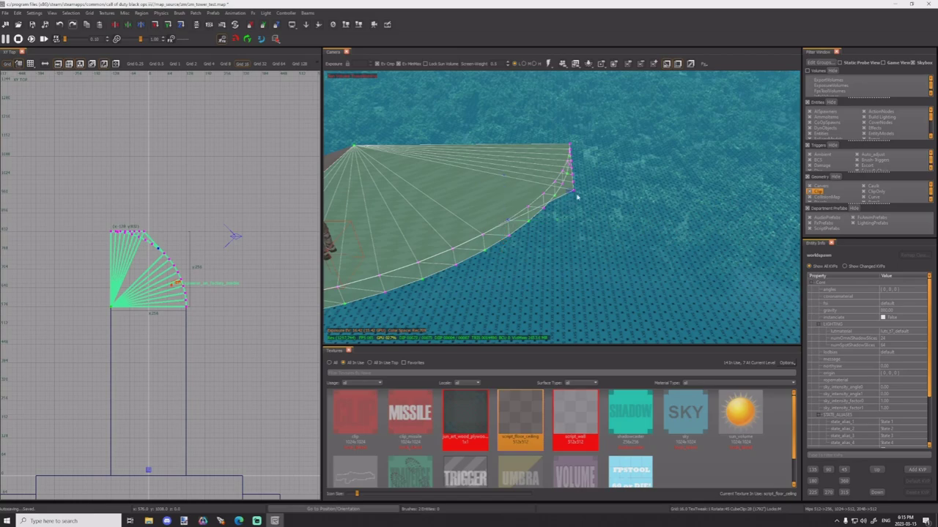
right_click_drag(577, 196, 580, 205)
key("w")
left_click(495, 269)
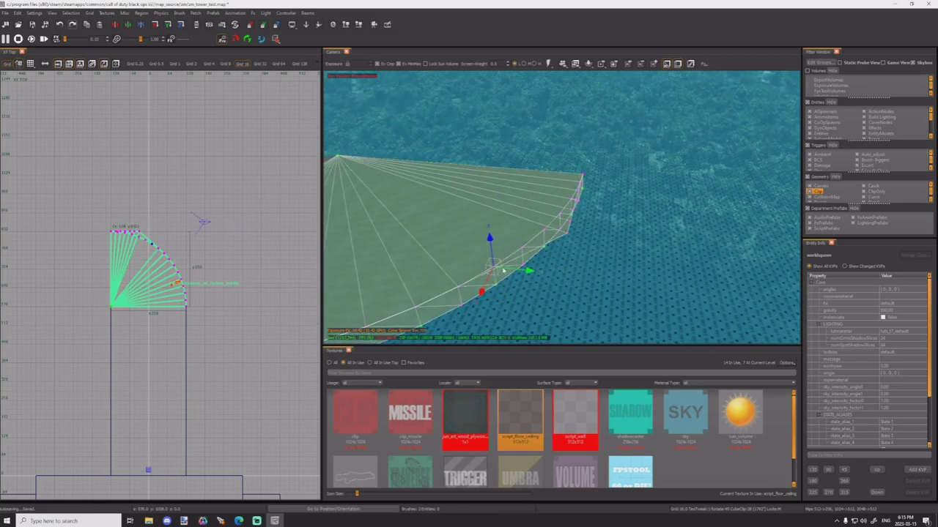
left_click(565, 234, "shift")
key("w")
left_click(519, 247)
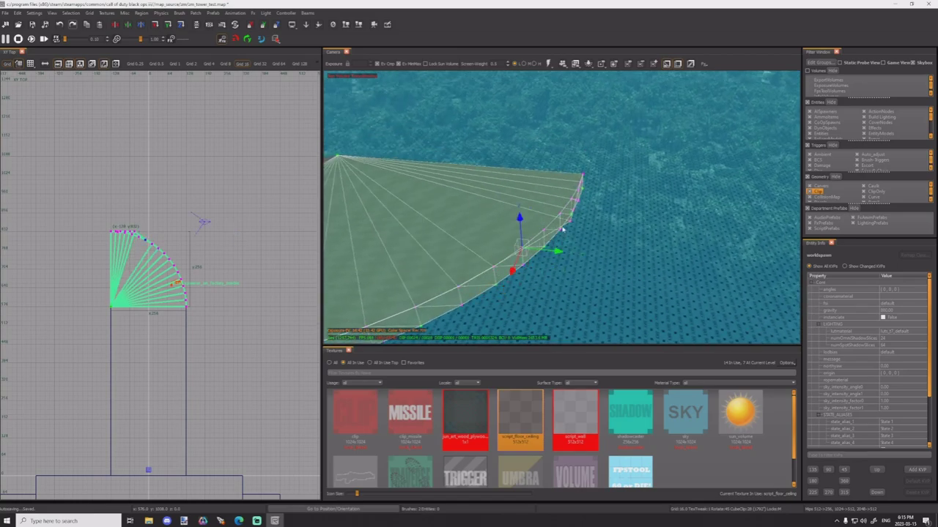
right_click_drag(561, 229, 558, 231)
left_click(590, 294, "shift")
right_click_drag(591, 294, 592, 303)
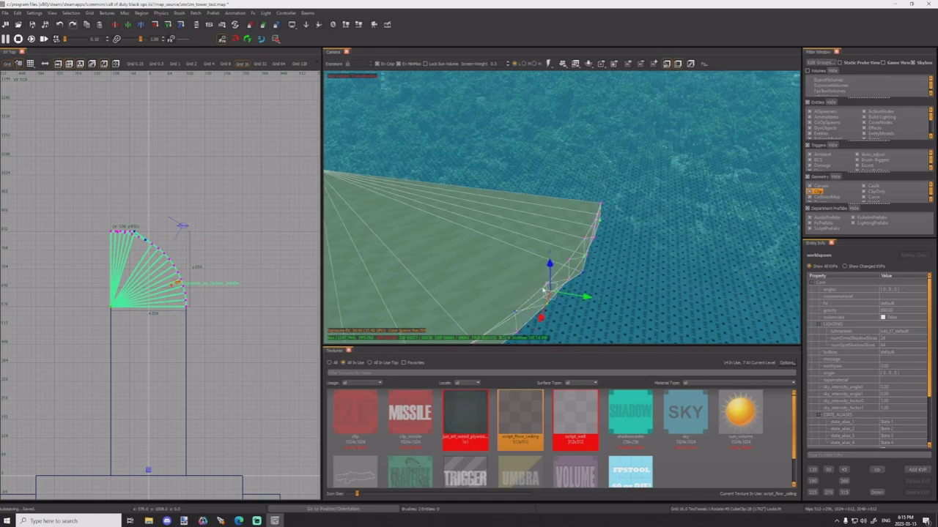
key("w")
Step: Weld all remaining outer fan vertices to the arc's top edge up to its northwest end, then leave vertex editing
left_click(544, 286)
right_click_drag(544, 286, 587, 256)
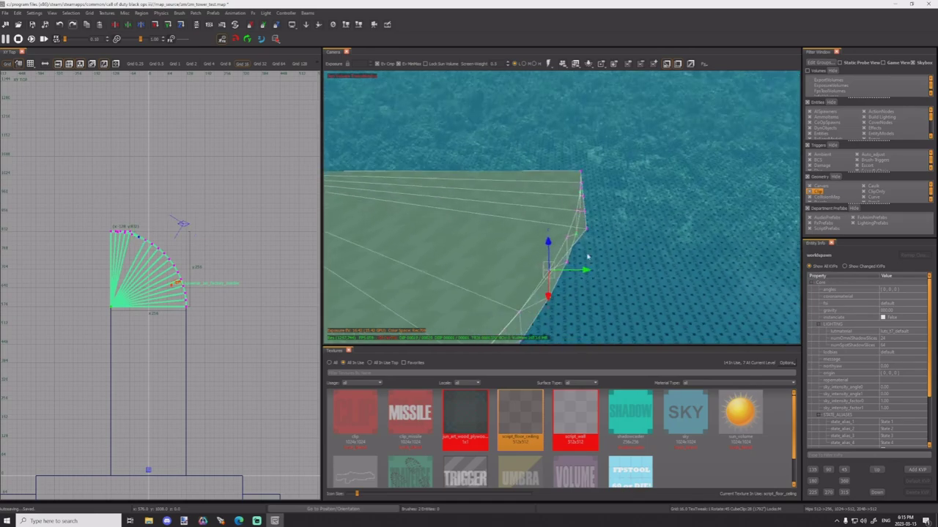
left_click(585, 229, "shift")
key("w")
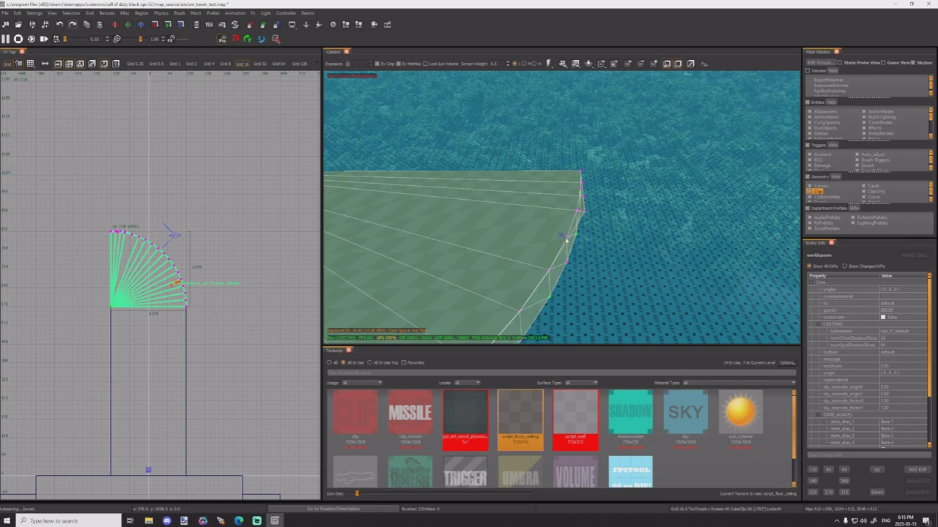
left_click(567, 237)
left_click(585, 213, "shift")
key("w")
left_click(549, 271)
right_click_drag(549, 271, 500, 284)
left_click(499, 282, "shift")
key("w")
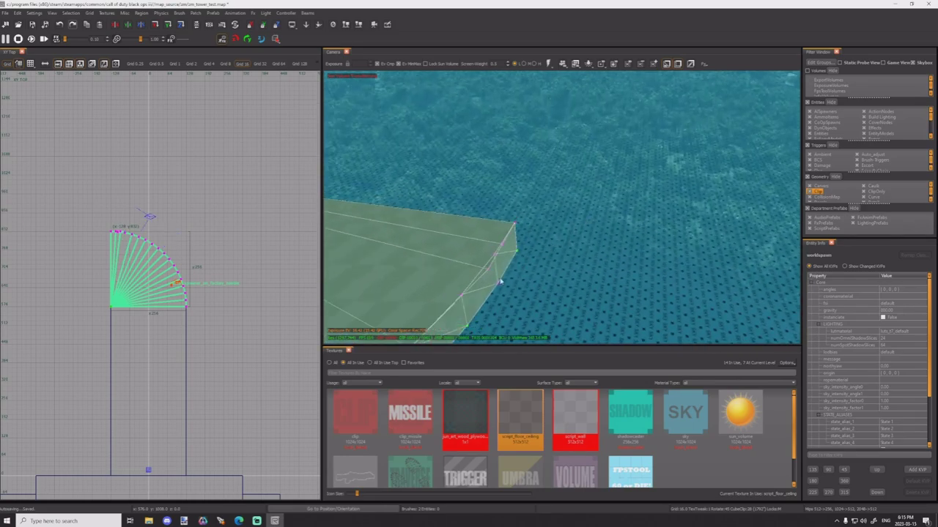
left_click_drag(481, 266, 495, 277)
left_click_drag(446, 291, 469, 302, "shift")
key("w")
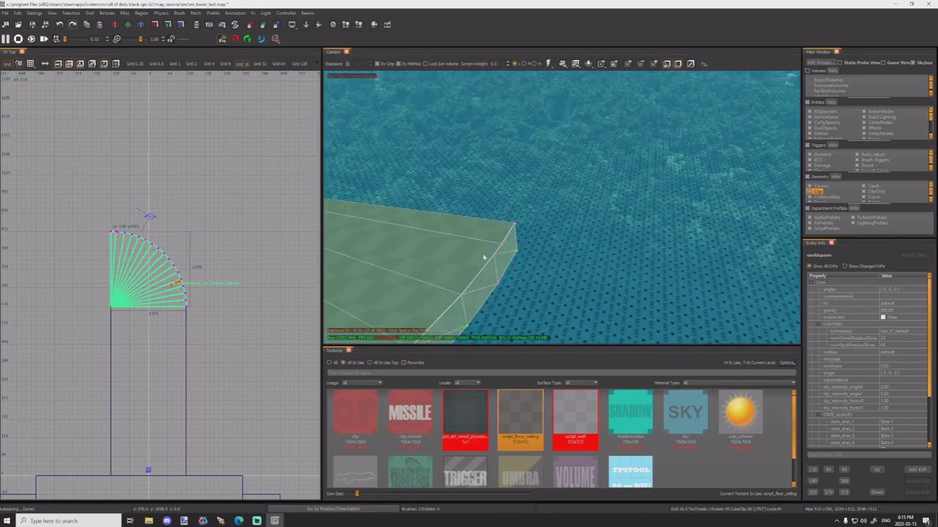
left_click_drag(473, 241, 504, 258)
key("w")
left_click_drag(483, 203, 533, 226)
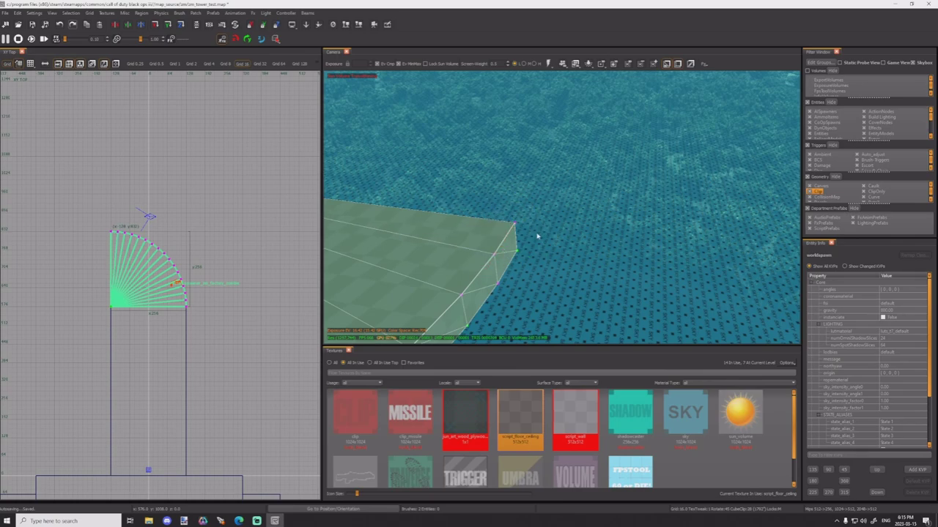
key("Escape")
Step: Duplicate the quarter-circle floor patch and lower the copy 16 units to the arc wall's bottom edge
mouse_move(537, 233)
right_mouse_down()
mouse_move(524, 240)
mouse_move(546, 237)
mouse_move(530, 242)
mouse_move(537, 249)
mouse_move(626, 230)
mouse_move(605, 228)
mouse_move(623, 220)
mouse_move(569, 235)
right_mouse_up()
left_click(569, 234, "shift")
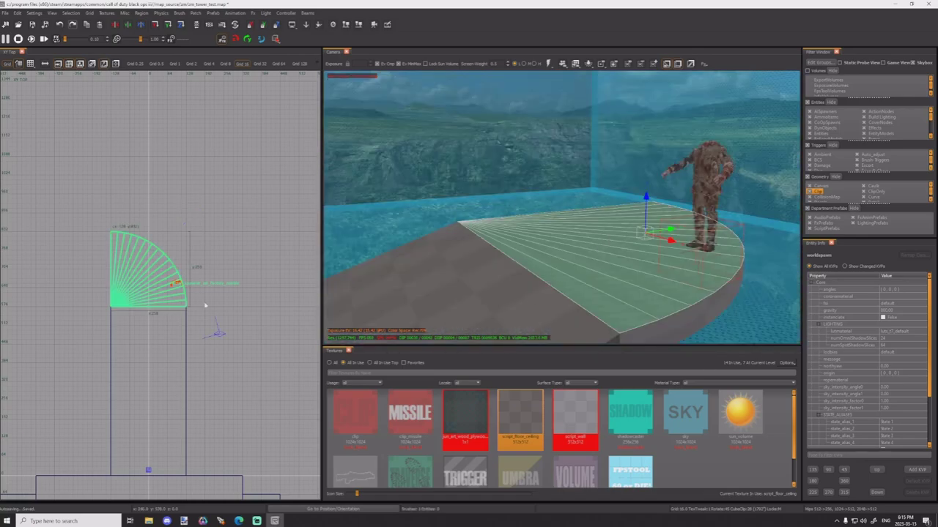
scroll(118, 251, "up", 7)
key("space")
left_click_drag(144, 266, 122, 244)
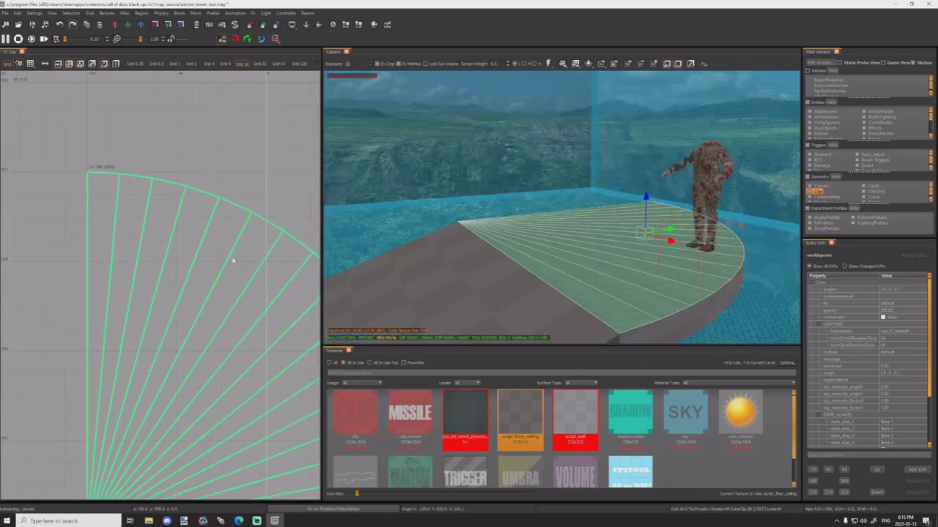
key("ctrl+Tab")
left_click_drag(644, 199, 643, 213)
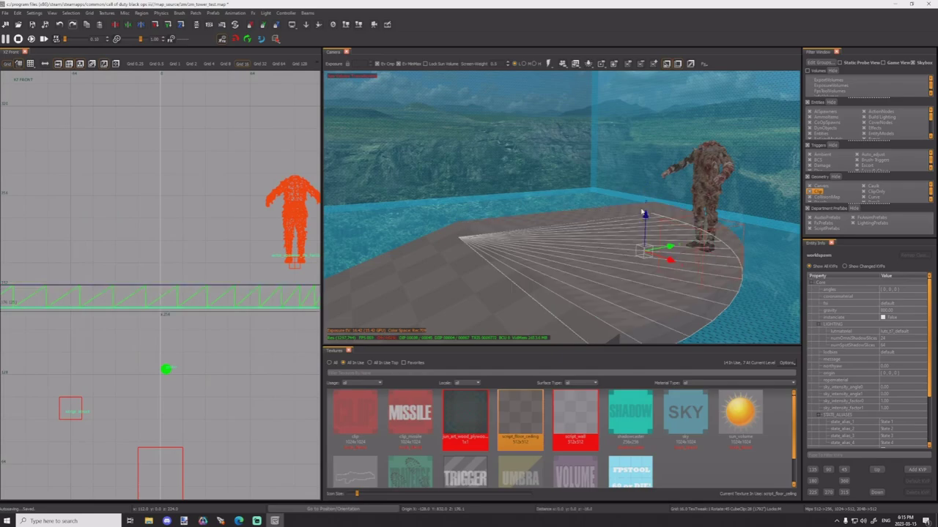
Step: Invert the lowered patch so its textured side faces down as the platform's underside
right_click_drag(641, 217, 627, 237)
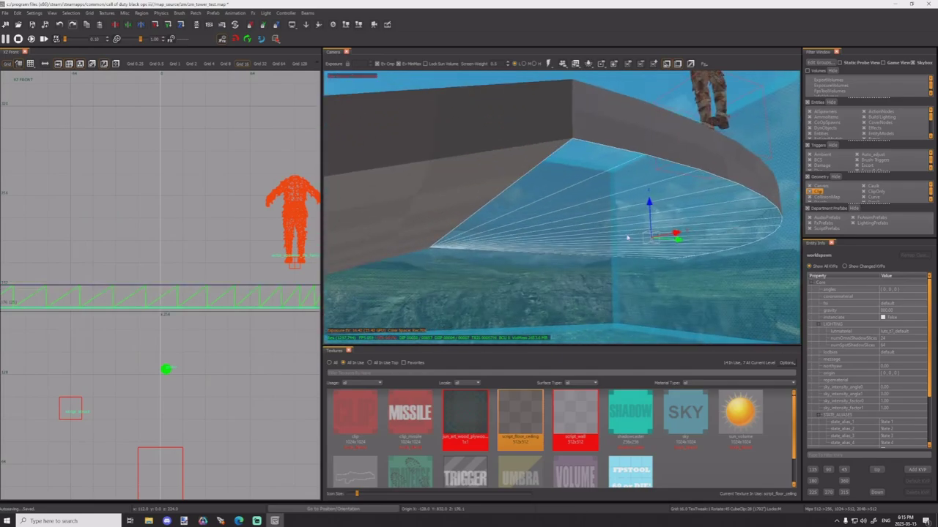
key("ctrl+i")
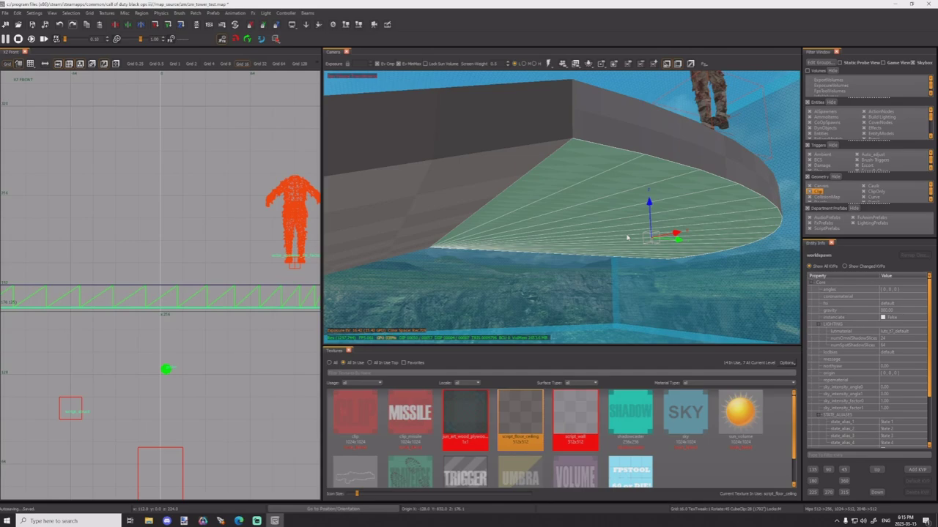
key("Escape")
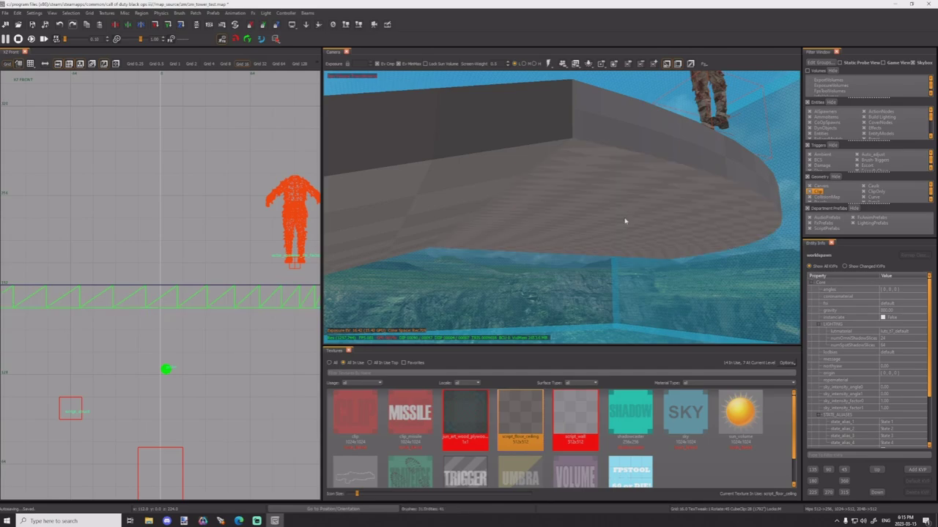
Step: Select the platform's top and bottom patches and apply Natural and Lmap patch texturing to them
left_click(626, 226, "ctrl+shift")
right_click_drag(627, 227, 615, 300)
left_click(630, 265, "ctrl+shift")
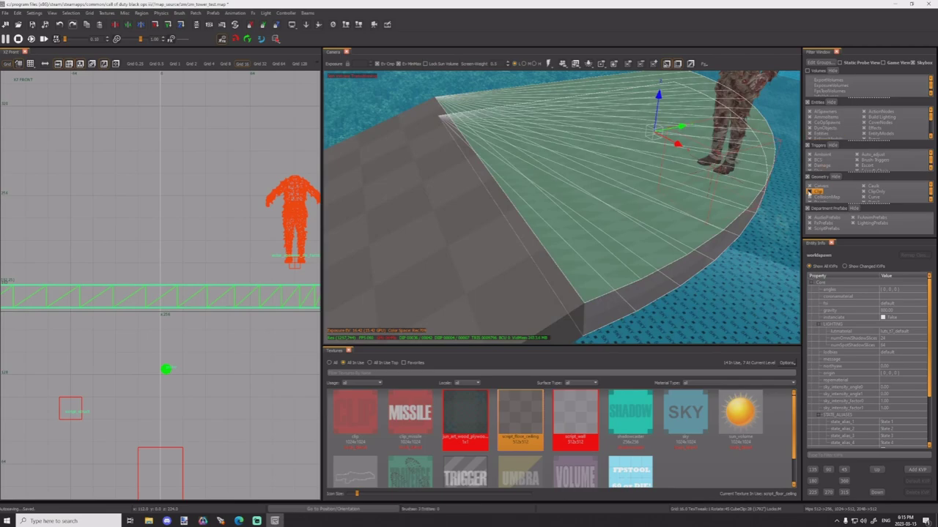
key("s")
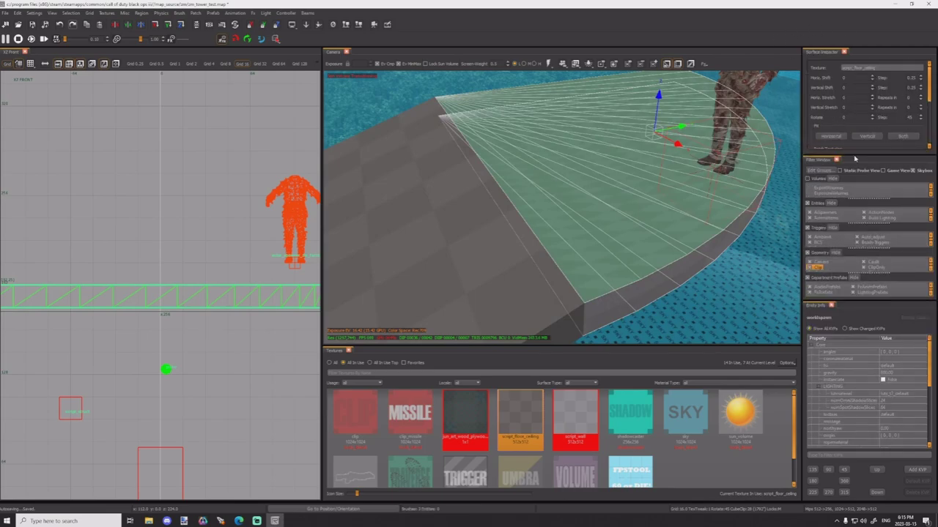
left_click_drag(856, 154, 857, 210)
left_click(835, 161)
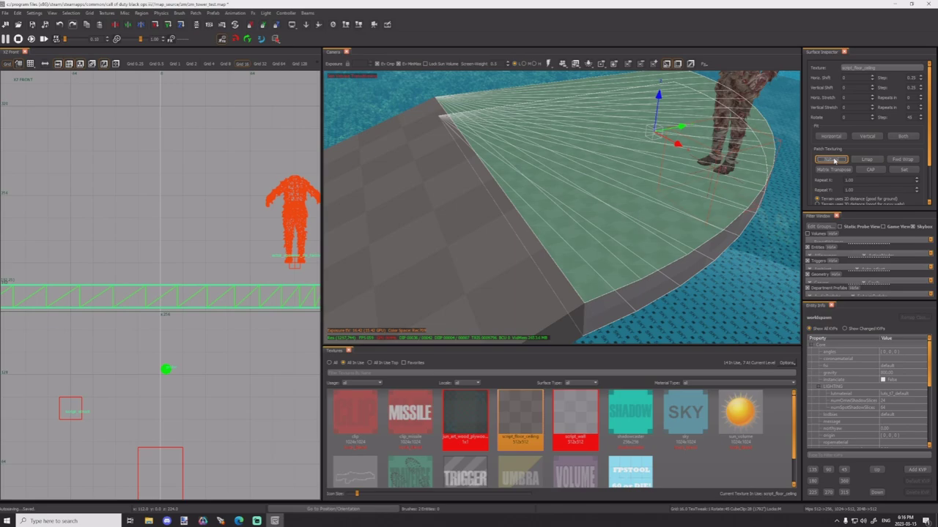
right_click_drag(670, 267, 570, 150)
left_click(870, 162)
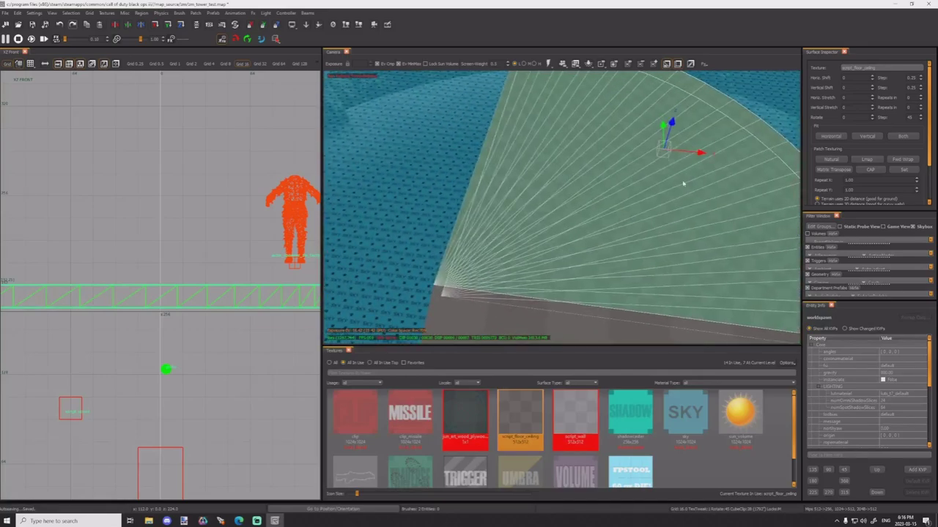
Step: Reapply the script_floor_ceiling texture to the ramp brush next to the rounded platform
right_click_drag(683, 184, 678, 193)
key("Escape")
left_click(637, 220, "shift")
left_click(520, 409)
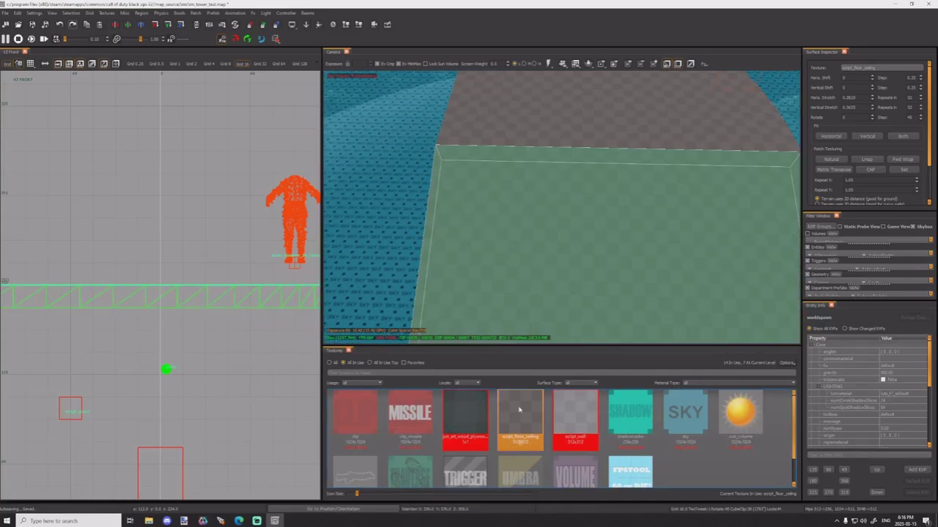
Step: Apply the script_floor_ceiling texture to the rounded platform's curved edge wall and remap it with Lmap
key("Escape")
right_click_drag(575, 245, 595, 187)
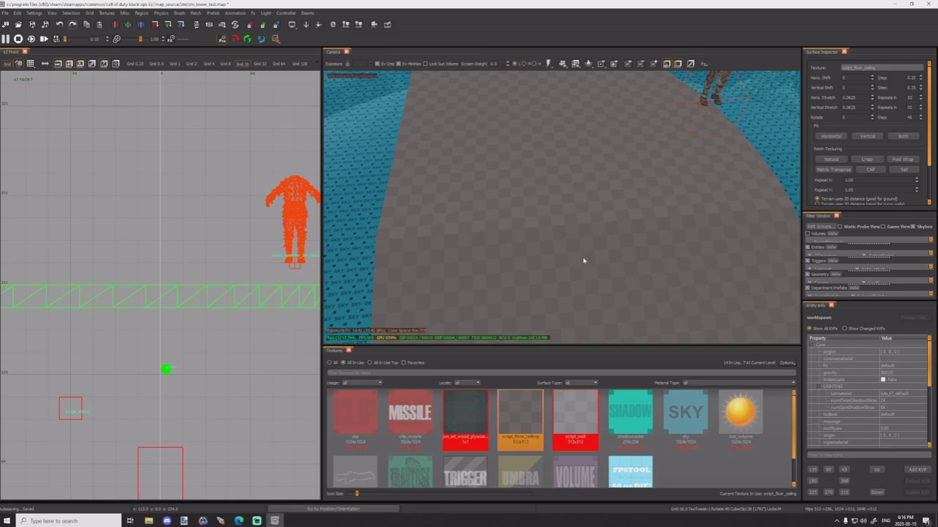
right_click_drag(584, 260, 514, 172)
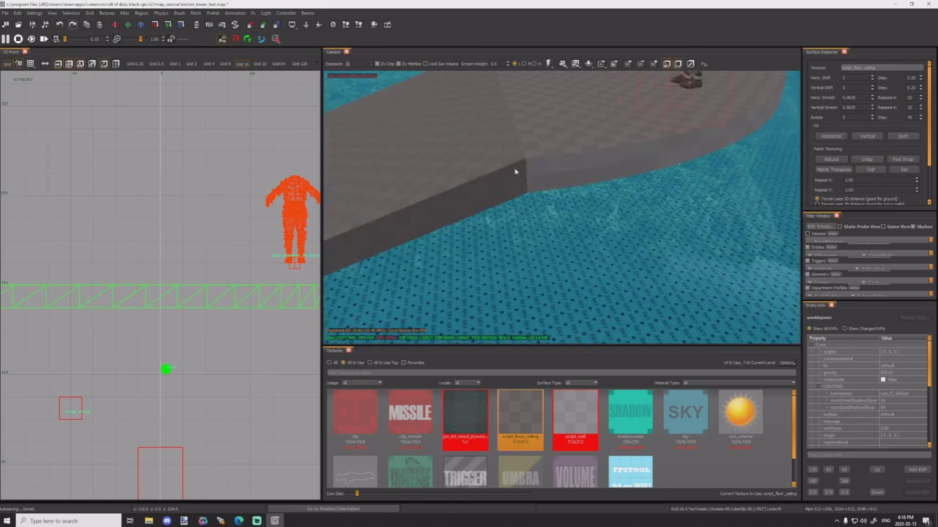
left_click(555, 180)
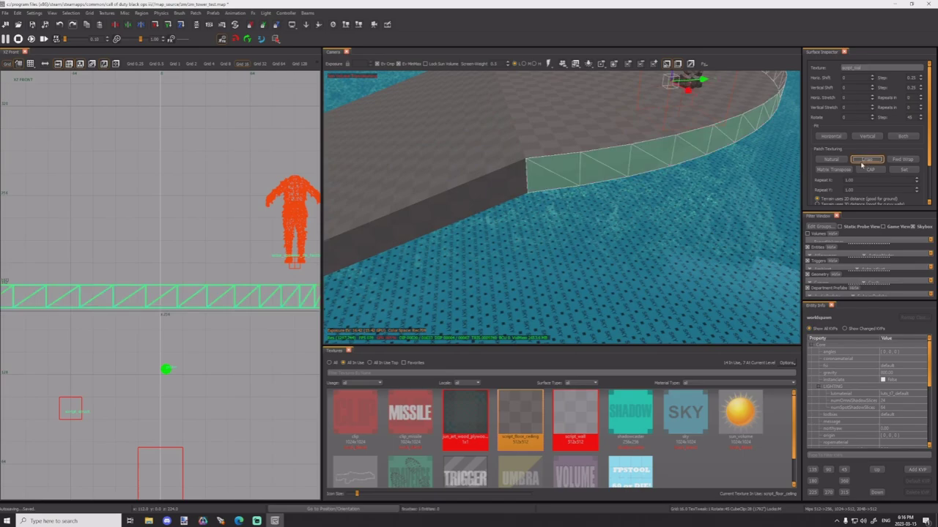
left_click(522, 422)
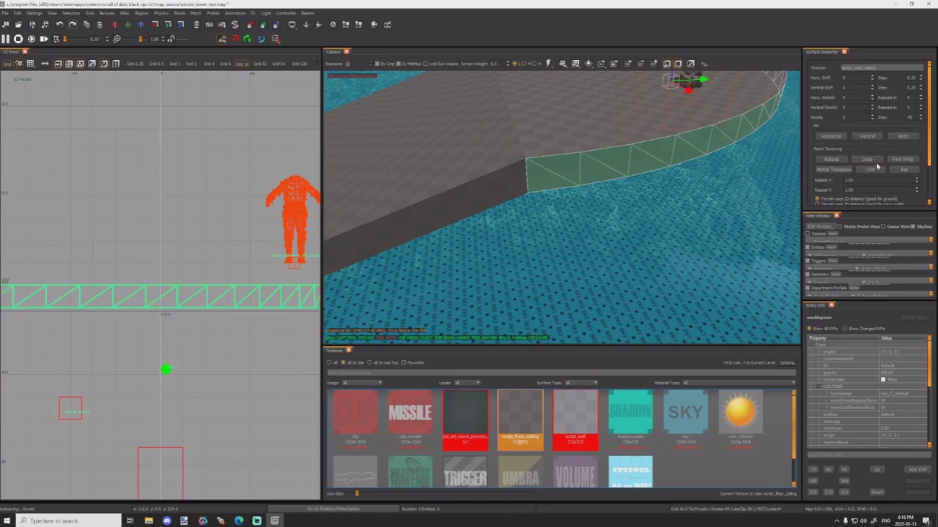
left_click(877, 160)
right_click_drag(661, 152, 674, 155)
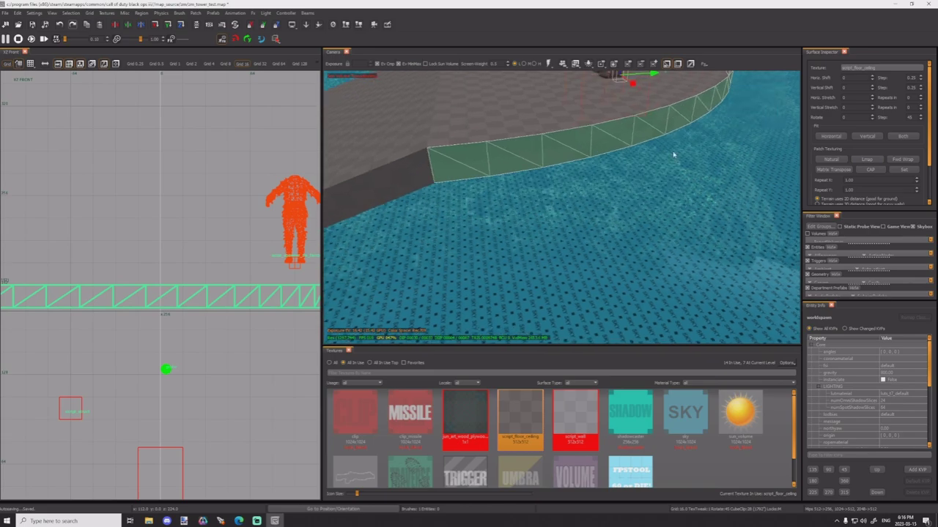
key("Escape")
mouse_move(583, 192)
right_mouse_down()
mouse_move(571, 177)
mouse_move(573, 152)
mouse_move(597, 151)
mouse_move(583, 187)
right_mouse_up()
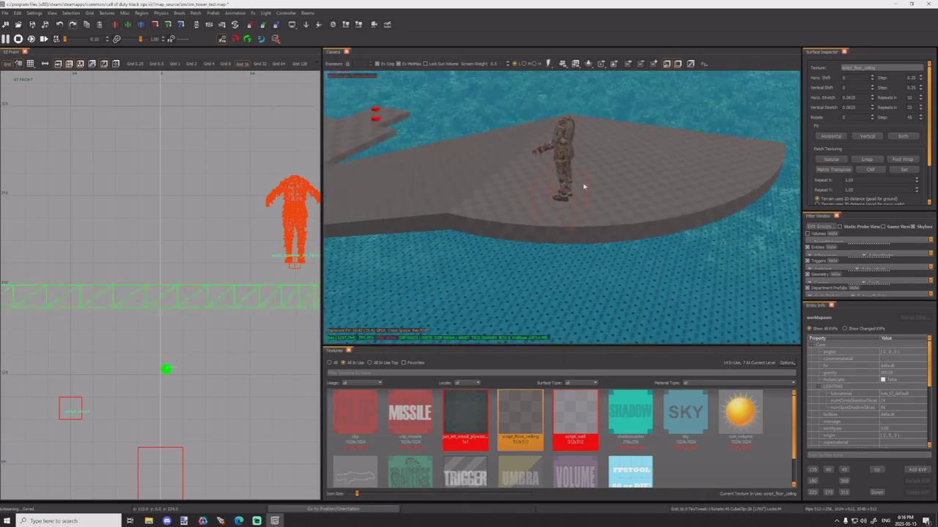
Step: Select the north ramp together with the rounded platform's top, underside and curved edge patches
left_click(621, 127, "shift")
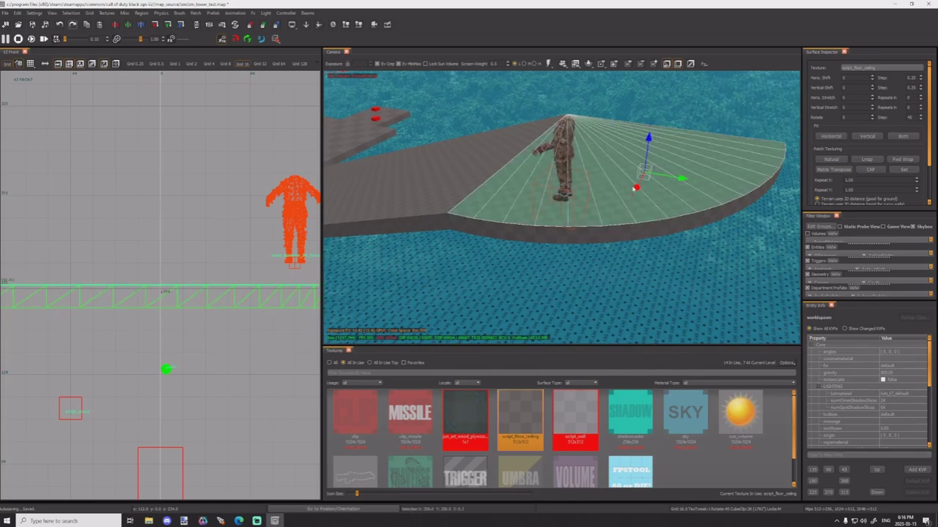
key("Escape")
left_click(594, 233, "shift")
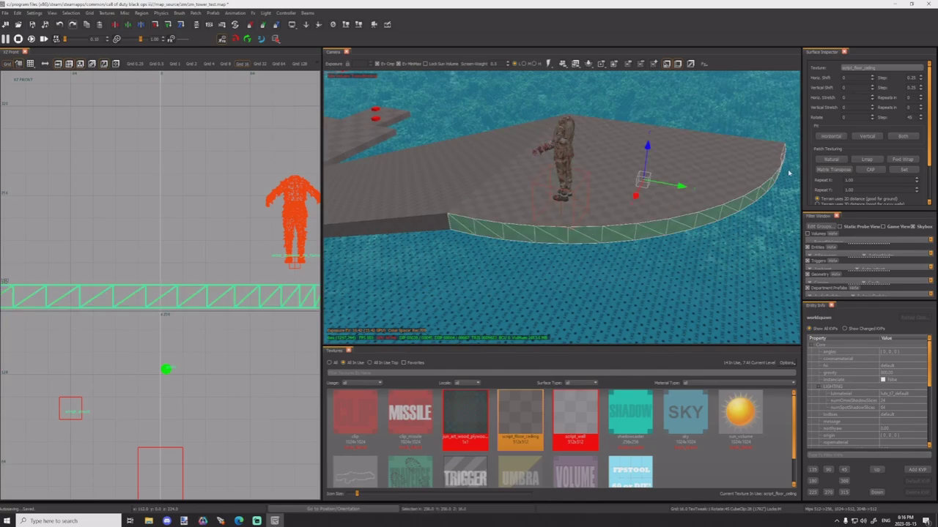
key("Escape")
right_click_drag(724, 161, 717, 140)
right_click_drag(549, 164, 544, 183)
left_click(544, 183, "shift")
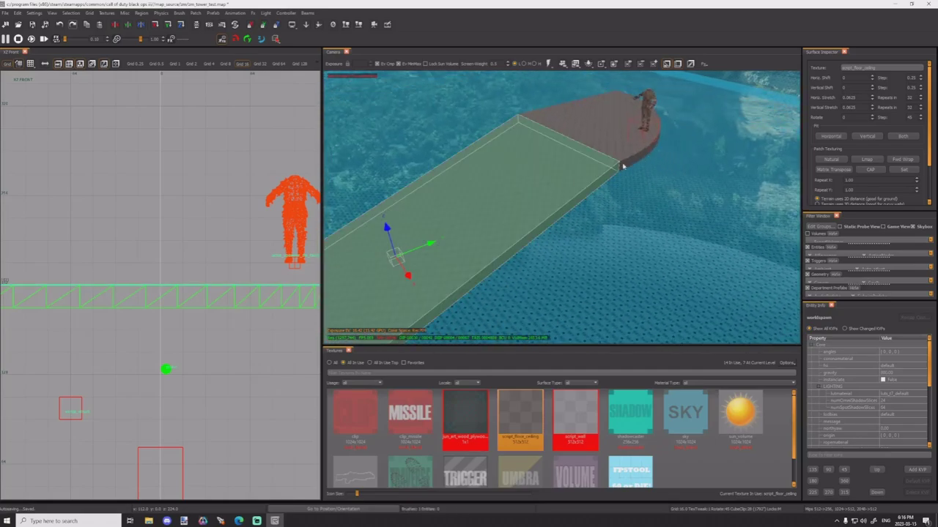
left_click(632, 156, "shift")
mouse_move(633, 162)
right_mouse_down()
mouse_move(636, 143)
mouse_move(638, 189)
right_mouse_up()
left_click(665, 134, "shift")
scroll(352, 216, "down", 4)
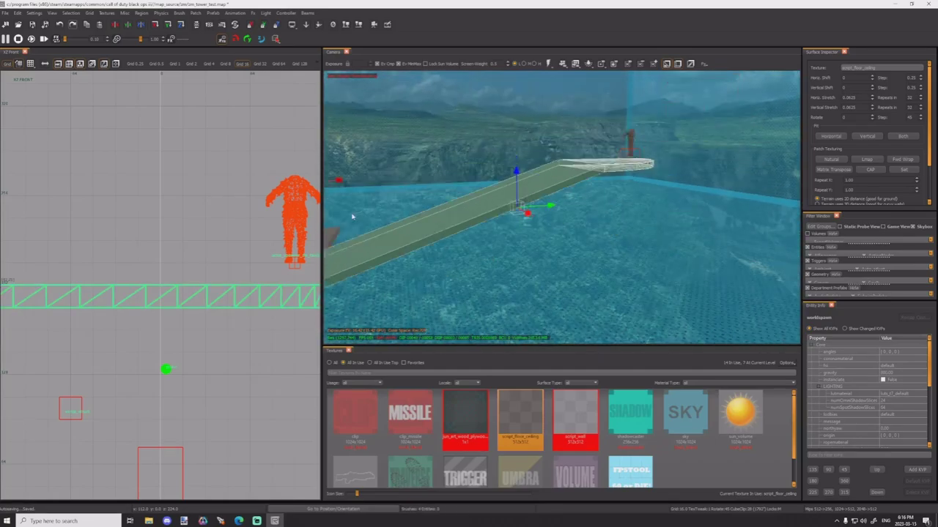
Step: Duplicate the ramp and rounded platform, rotate the copy 90° counterclockwise, and place it against the west side of the original rounded platform
key("ctrl+Tab")
key("ctrl+Tab")
scroll(219, 242, "down", 7)
key("6")
scroll(219, 242, "down", 4)
right_click_drag(219, 242, 268, 188)
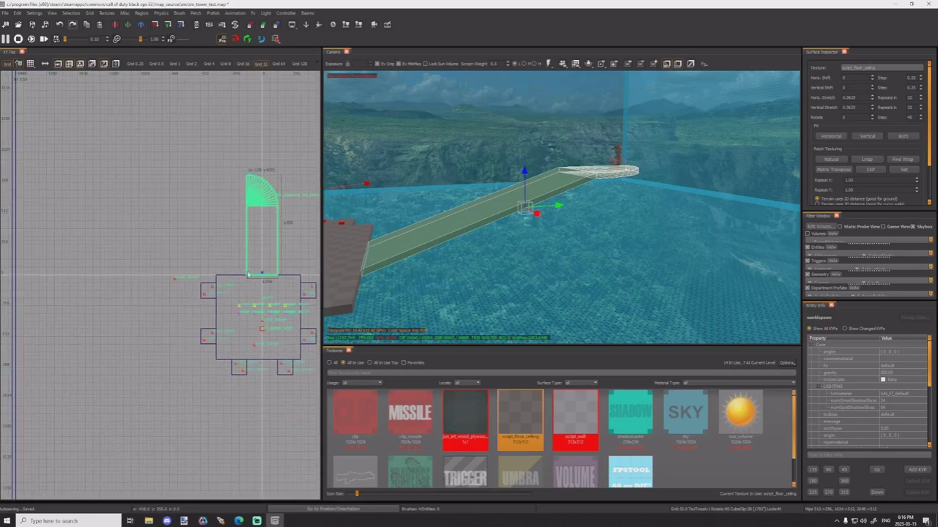
key("space")
key("alt+z")
left_click_drag(256, 225, 224, 198)
scroll(246, 192, "up", 1)
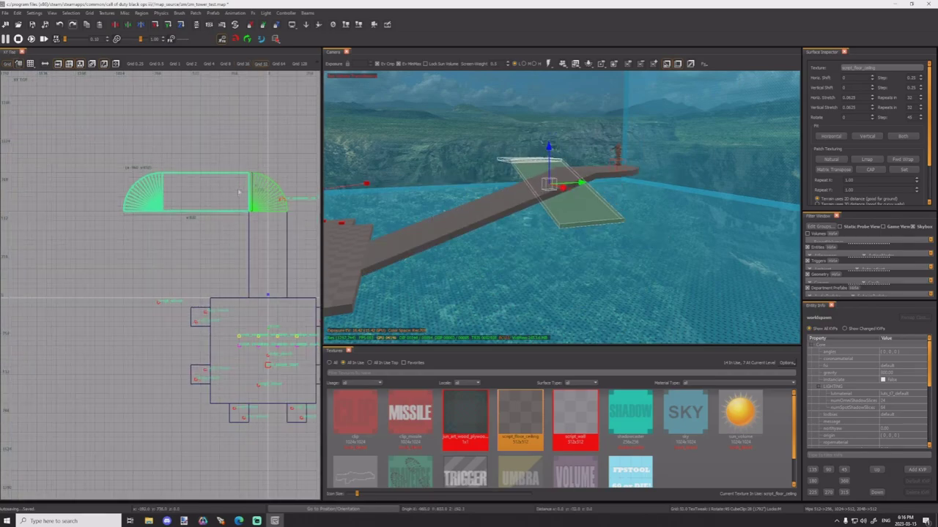
Step: Raise the copied ramp section so its low end meets the first rounded platform's height
key("ctrl+Tab")
scroll(267, 301, "up", 1)
scroll(269, 303, "up", 6)
left_click_drag(245, 344, 236, 221)
Step: Add the original ramp and its rounded platform patches to the selection alongside the copied section
mouse_move(577, 185)
right_mouse_down()
mouse_move(608, 187)
mouse_move(578, 198)
mouse_move(578, 154)
mouse_move(615, 255)
mouse_move(614, 315)
right_mouse_up()
left_click(577, 203, "shift")
left_click(567, 209, "shift")
left_click(575, 211, "shift")
left_click(609, 244, "shift")
key("Escape")
scroll(187, 343, "down", 7)
key("ctrl+Tab")
key("ctrl+Tab")
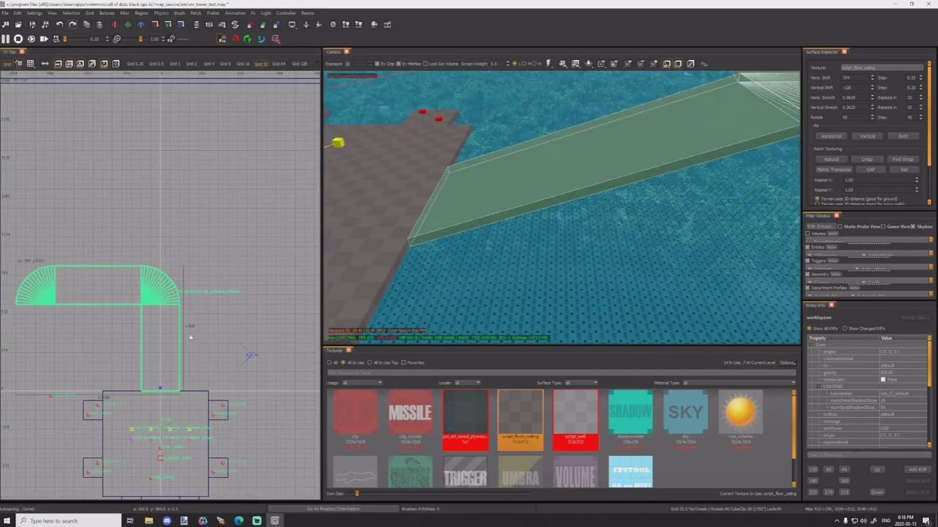
Step: Duplicate the two-ramp section, rotate the copy 180°, and align its first ramp with the northwest rounded platform's south edge
right_click_drag(141, 297, 211, 277)
key("space")
key("alt+z")
key("alt+z")
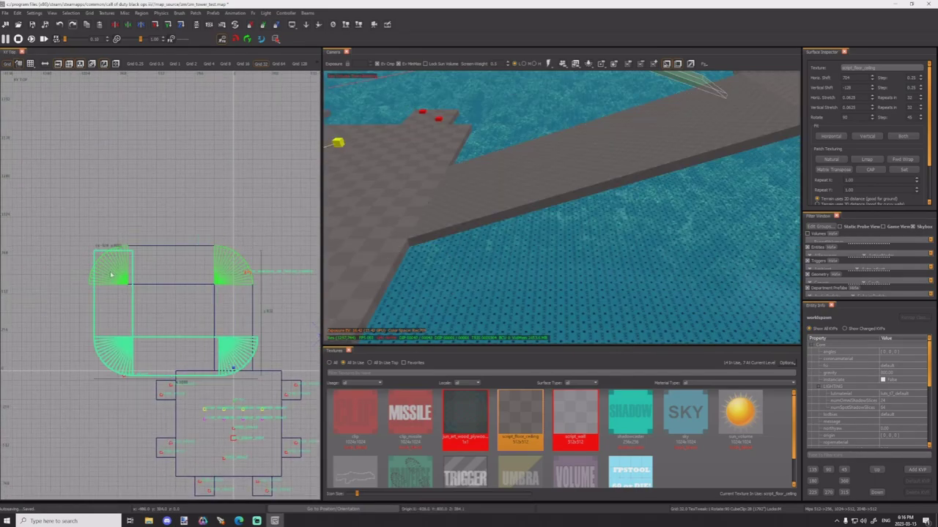
scroll(110, 275, "up", 5)
left_click_drag(132, 251, 115, 351)
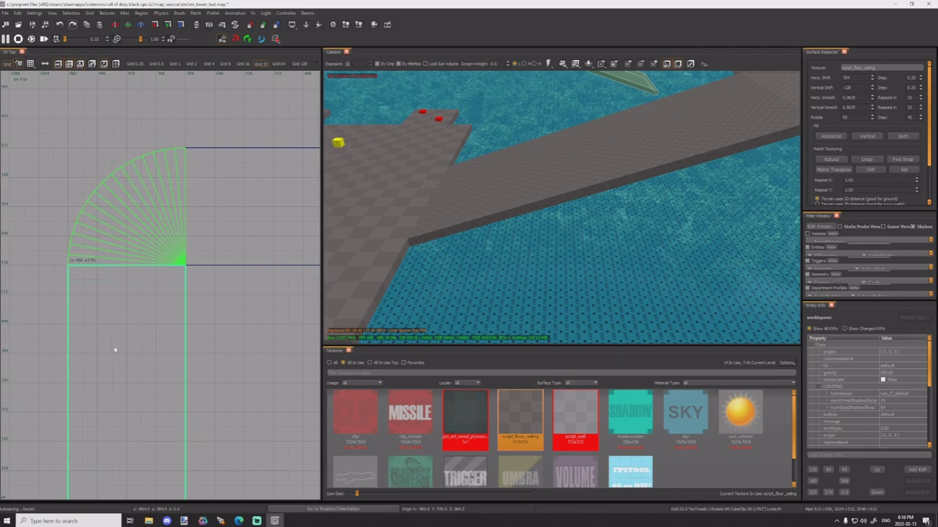
Step: Raise the second two-ramp section so its southbound ramp starts at the northwest platform's height
key("ctrl+Tab")
key("ctrl+Tab")
scroll(173, 324, "down", 4)
right_click_drag(174, 325, 101, 330)
scroll(225, 350, "up", 1)
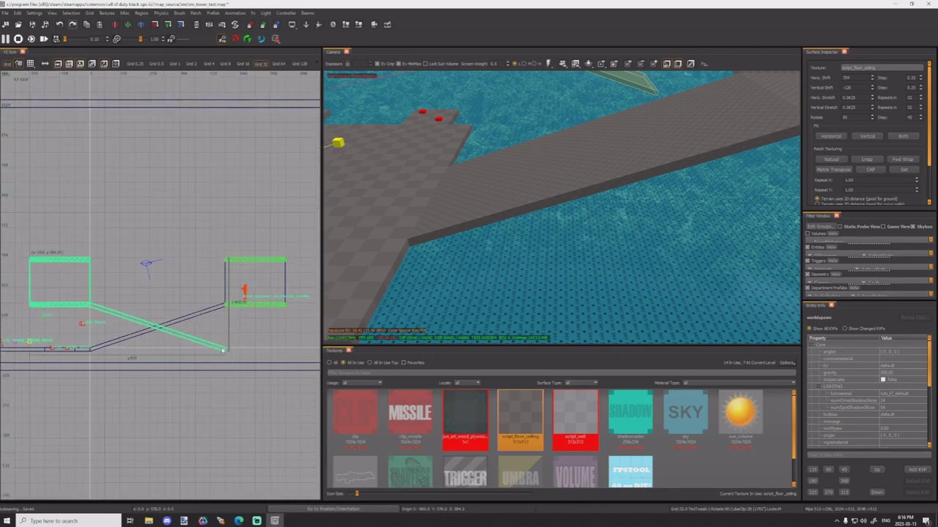
left_click_drag(222, 348, 218, 260)
scroll(168, 262, "down", 4)
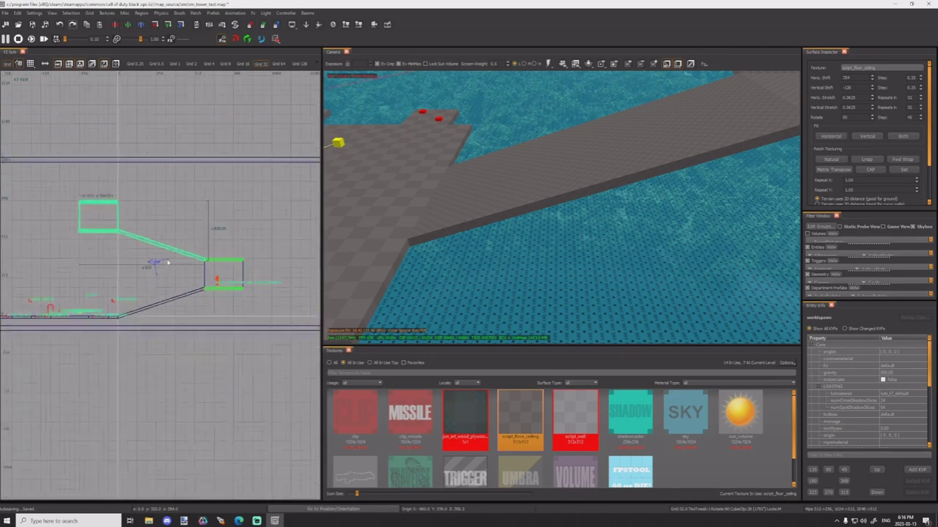
Step: Duplicate the second two-ramp section, rotate the copy 180°, and position it above the original north ramp in plan
key("ctrl+Tab")
key("z")
key("z")
key("z")
key("z")
key("z")
key("z")
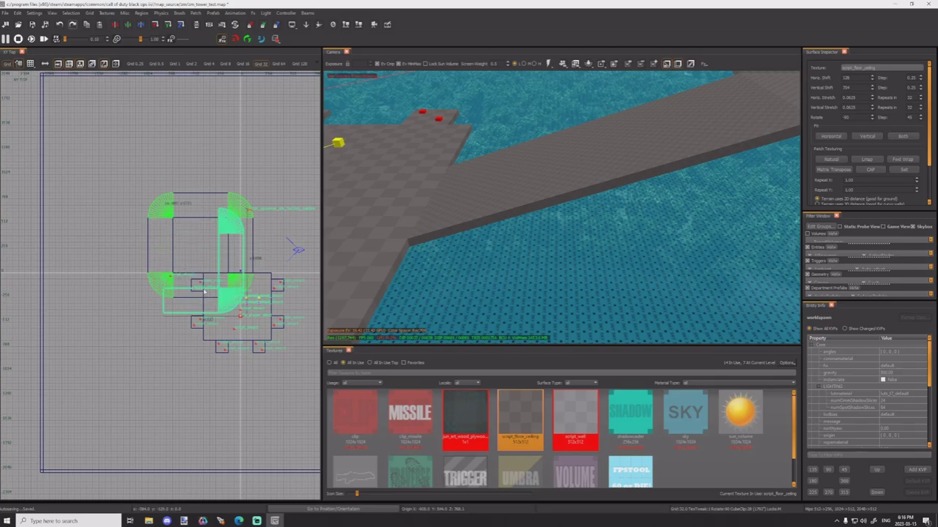
scroll(245, 284, "up", 4)
scroll(242, 249, "up", 2)
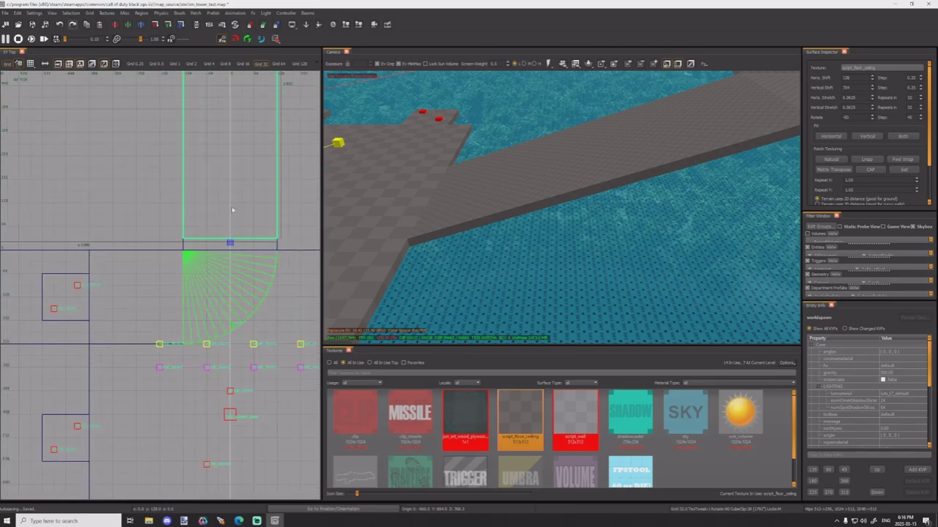
Step: Raise the third two-ramp section so its northbound ramp starts at the southeast platform's height
key("ctrl+Tab")
key("ctrl+Tab")
right_click_drag(140, 293, 331, 284)
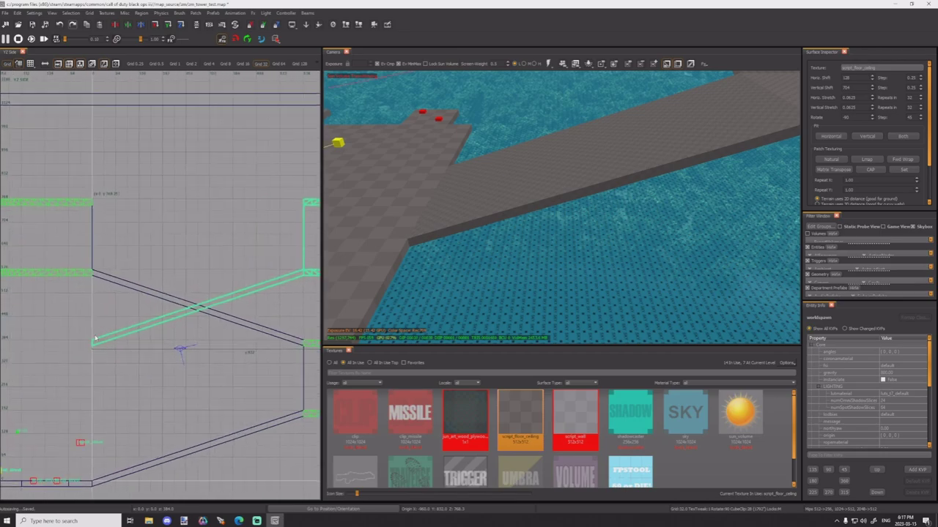
left_click_drag(105, 333, 93, 194)
scroll(87, 222, "down", 5)
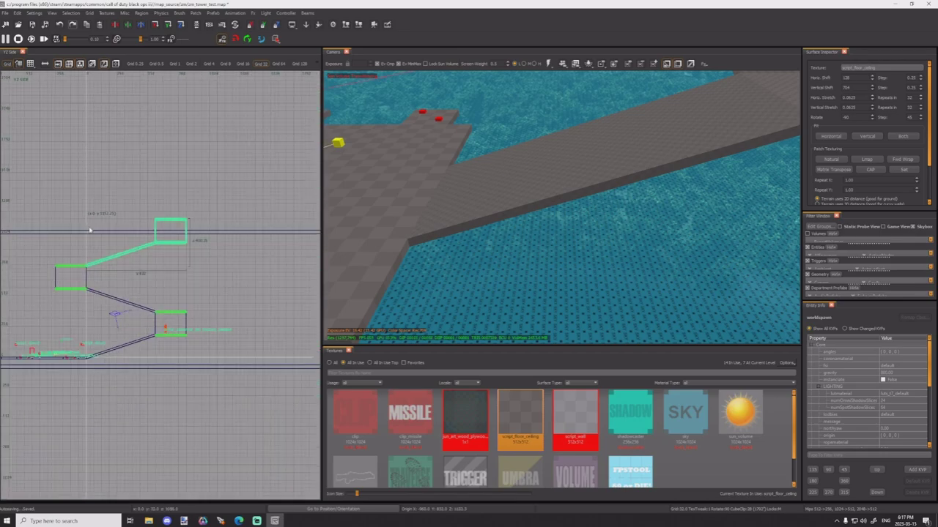
Step: Duplicate the third two-ramp section, rotate it 180°, align it over the west ramp, and raise it to the topmost northwest platform
key("space")
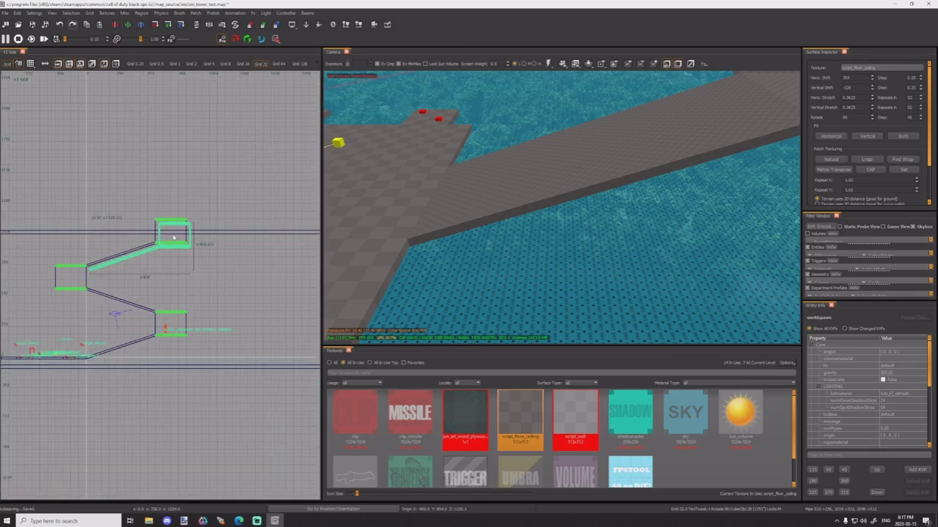
left_click_drag(174, 236, 161, 261)
key("ctrl+Tab")
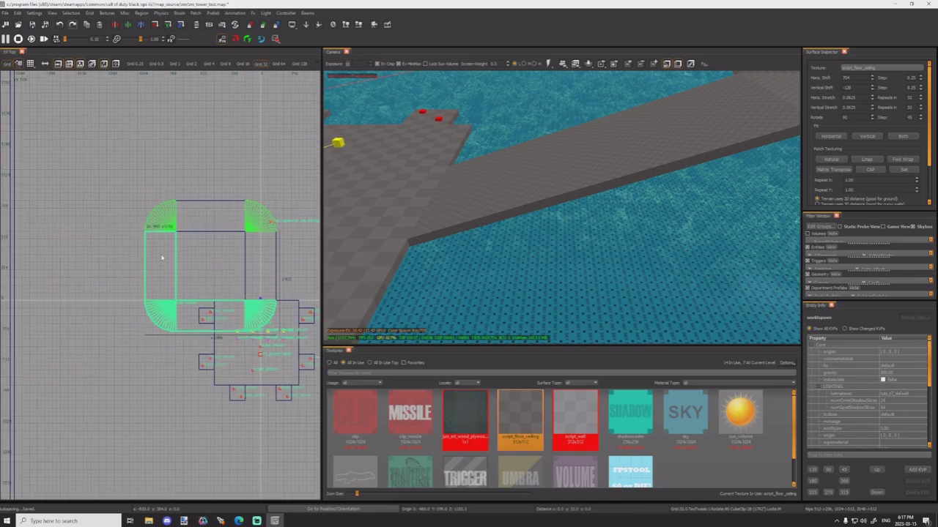
key("ctrl+Tab")
scroll(160, 300, "up", 1)
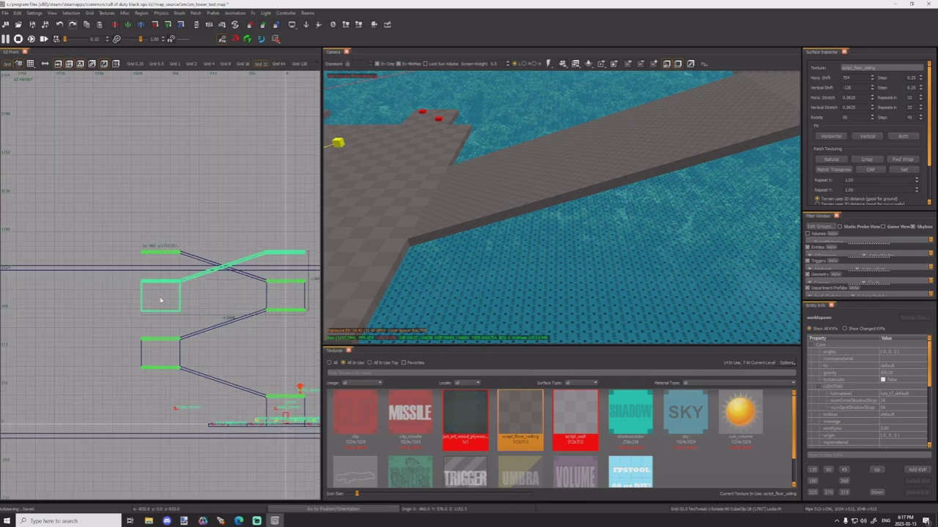
key("ctrl+Tab")
scroll(266, 318, "up", 4)
left_click_drag(266, 316, 264, 172)
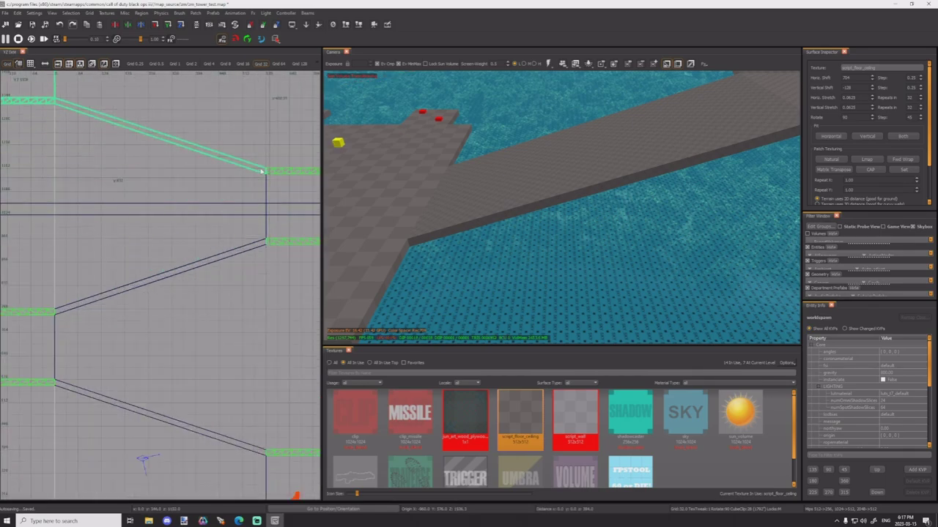
Step: Duplicate the fourth two-ramp section rotated 180° and raise it so its northbound ramp starts at the topmost southeast platform
scroll(264, 173, "down", 6)
right_click_drag(254, 148, 241, 259)
key("space")
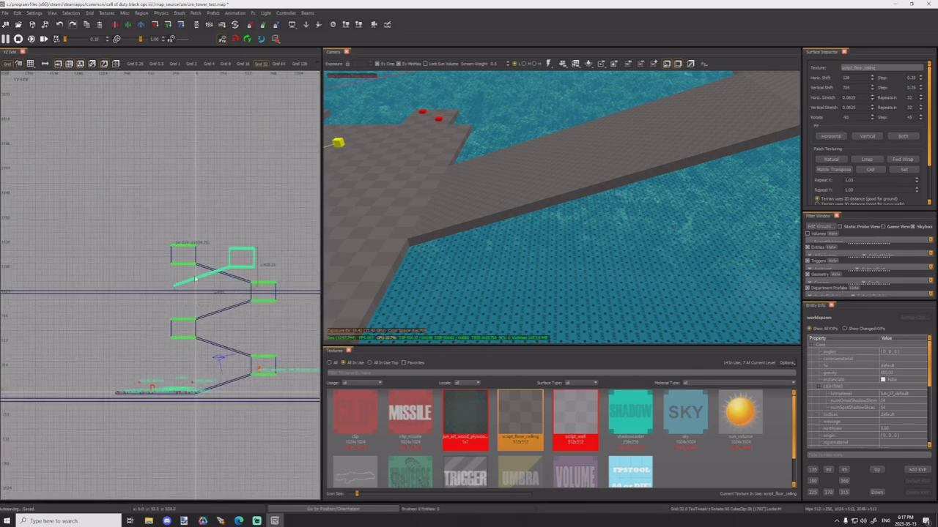
scroll(195, 278, "up", 2)
left_click_drag(170, 287, 216, 199)
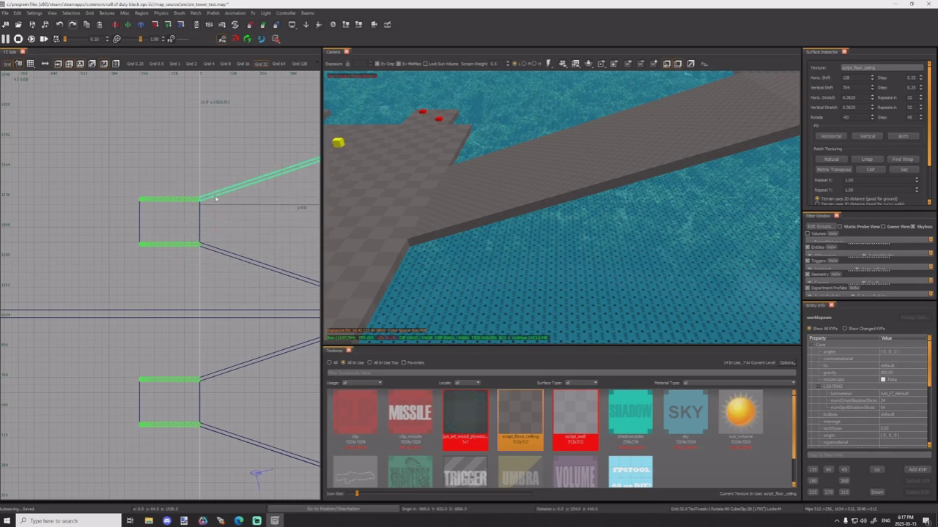
Step: Duplicate the fifth two-ramp section, rotate the copy 180°, and align it with the west side of the tower in plan
key("ctrl+Tab")
scroll(180, 290, "down", 1)
key("space")
key("r")
key("r")
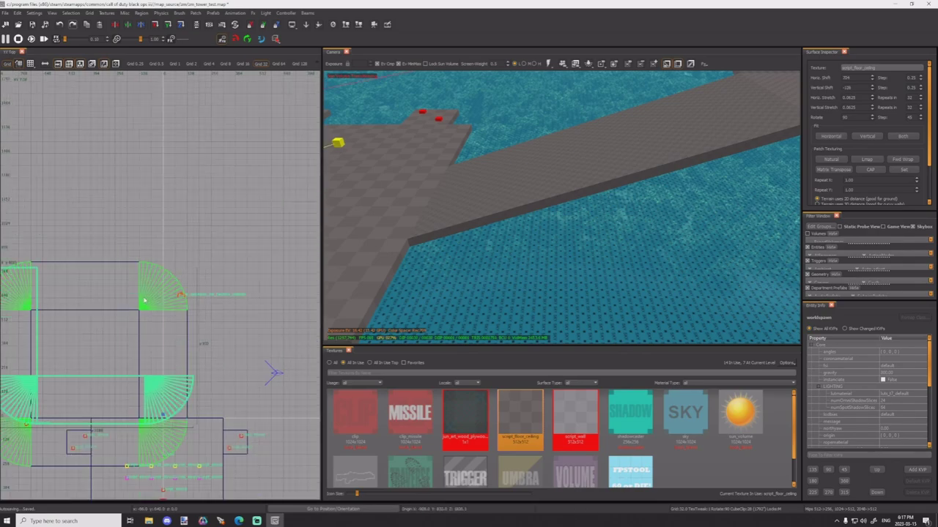
right_click_drag(69, 298, 146, 266)
scroll(98, 271, "up", 3)
left_click_drag(99, 253, 87, 327)
Step: Raise the sixth two-ramp section so its southbound ramp joins the topmost northwest platform, and clear the selection
key("ctrl+Tab")
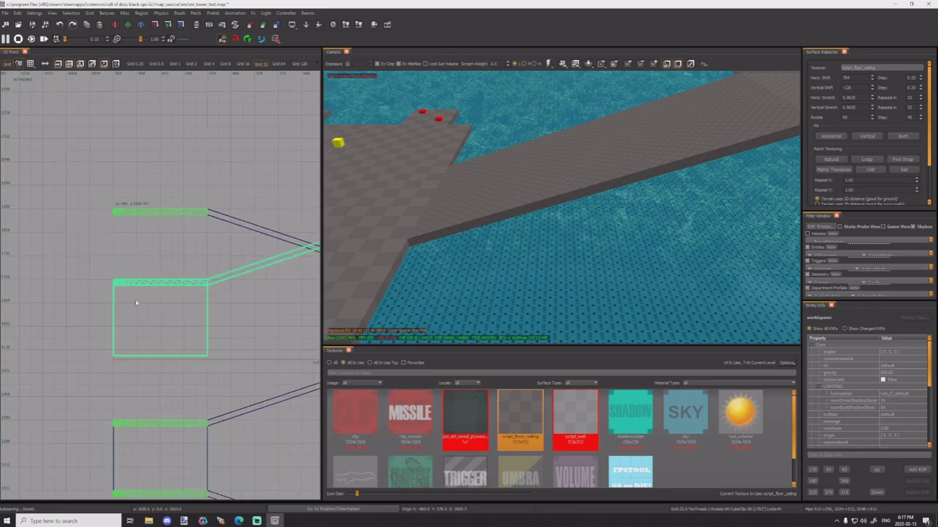
key("f")
key("ctrl+Tab")
scroll(206, 320, "up", 1)
left_click_drag(206, 321, 206, 147)
key("Escape")
Step: Select the base platform's main floor brush and the spawn tab brushes around its edges
right_click_drag(505, 238, 423, 243)
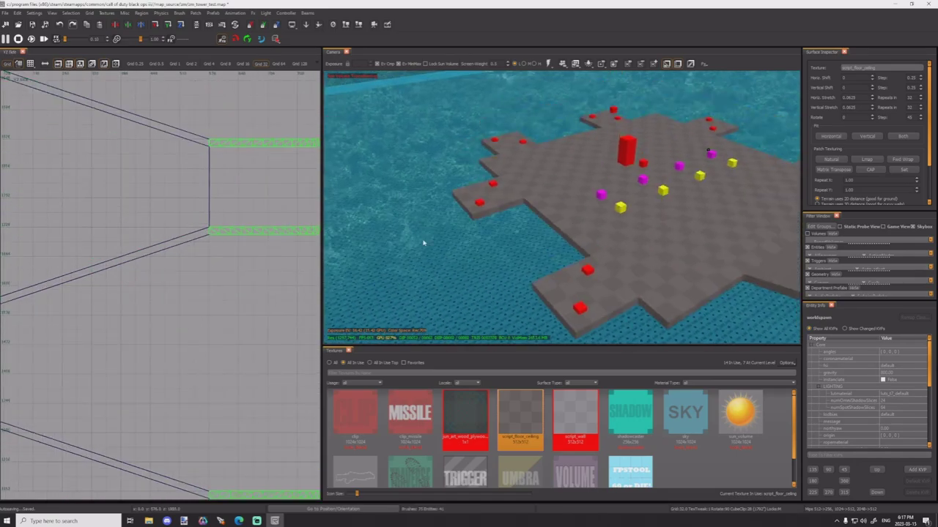
left_click(632, 246, "shift")
right_click_drag(631, 246, 639, 234)
left_click(583, 184, "shift")
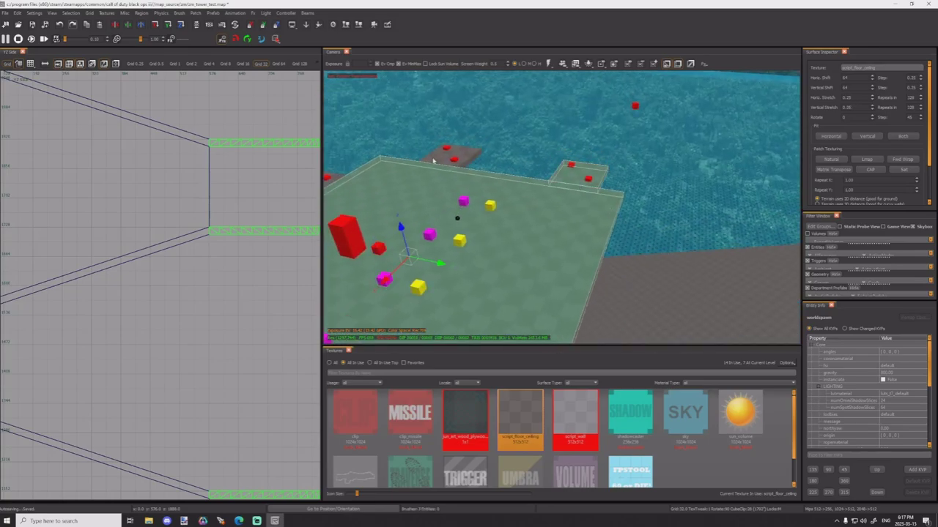
left_click(435, 158, "shift")
right_click_drag(434, 158, 459, 170)
left_click(557, 158, "shift")
left_click(435, 195, "shift")
left_click(427, 281, "shift")
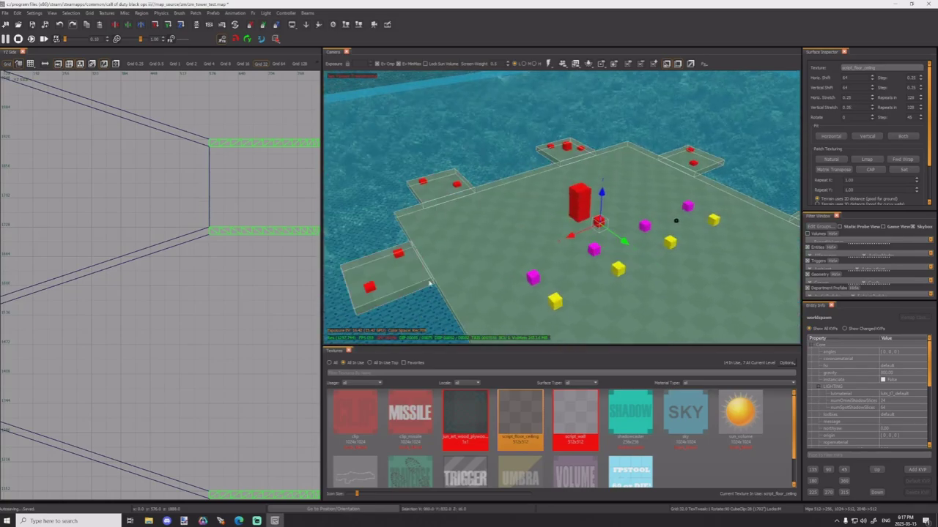
Step: Duplicate the base floor and spawn tabs, rotate the copy 180°, and move it north so its edge without tabs lies along y 0
right_click_drag(431, 282, 442, 286)
scroll(208, 269, "down", 7)
scroll(208, 270, "down", 1)
key("space")
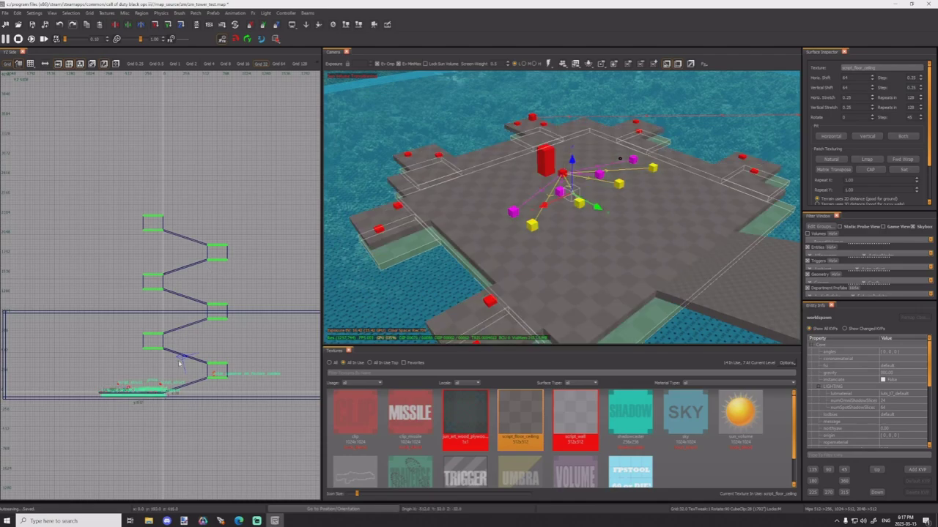
key("ctrl+r")
key("ctrl+Tab")
left_click_drag(186, 303, 232, 278)
key("ctrl+r")
scroll(183, 264, "up", 6)
key("ctrl+r")
key("ctrl+r")
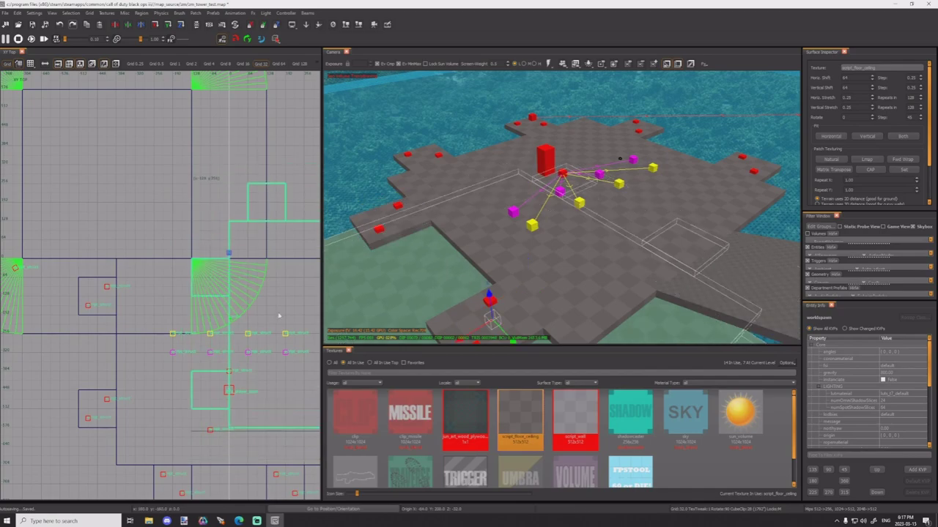
key("ctrl+r")
left_click_drag(281, 315, 153, 149)
left_click_drag(197, 208, 202, 205)
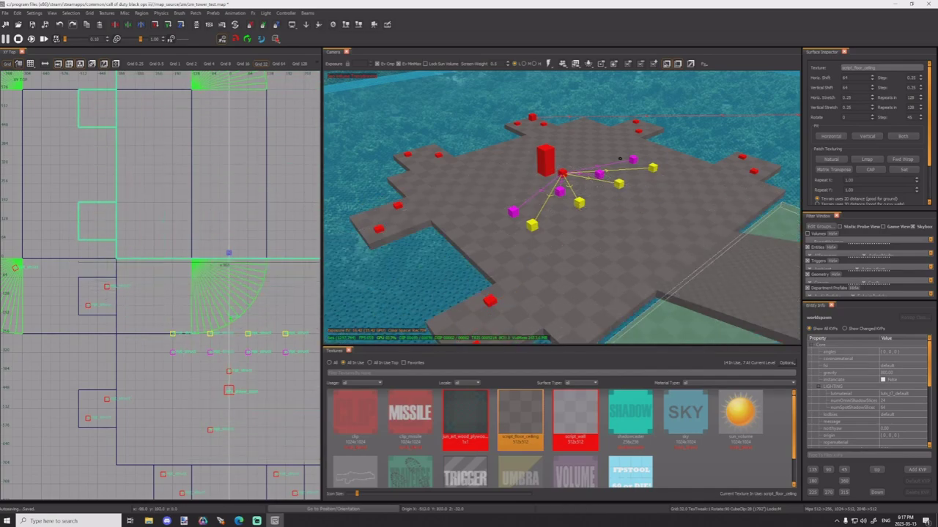
Step: Raise the duplicated spawn platform from the base to near the top of the ramp tower
mouse_move(471, 209)
right_mouse_down()
mouse_move(505, 192)
mouse_move(471, 209)
right_mouse_up()
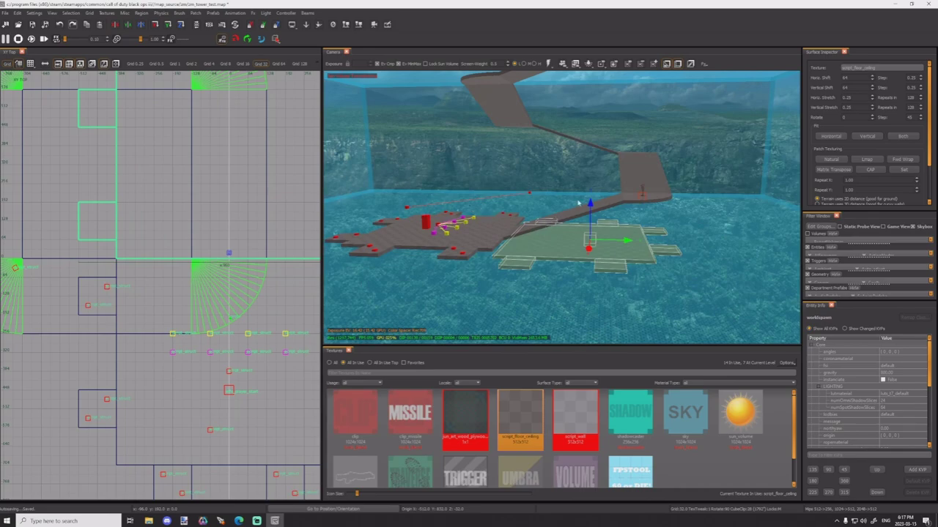
left_click_drag(590, 205, 637, 3)
key("ctrl+Tab")
scroll(244, 300, "down", 1)
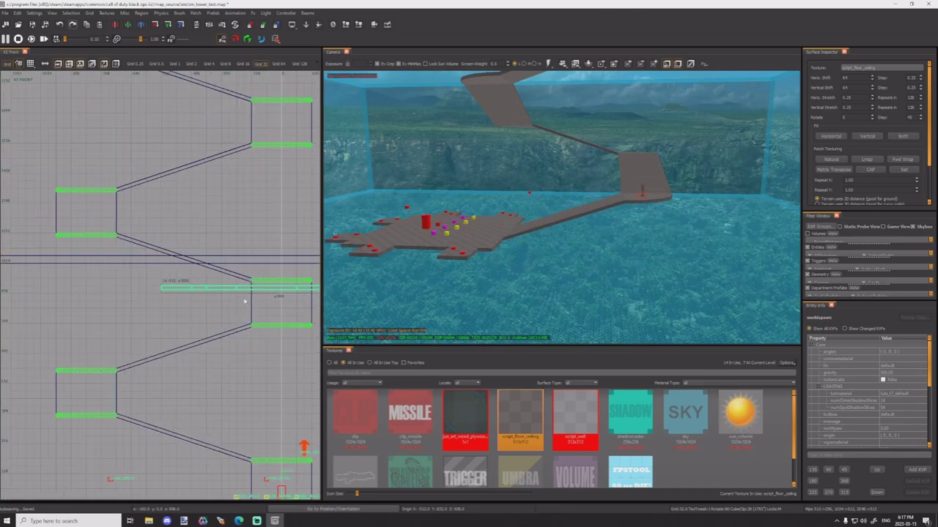
right_click_drag(454, 234, 456, 212)
right_click_drag(577, 327, 577, 303)
left_click_drag(595, 288, 594, 8)
mouse_move(536, 218)
right_mouse_down()
mouse_move(533, 254)
mouse_move(485, 255)
right_mouse_up()
Step: Align the platform copy's height with the topmost corner platform of the tower, and clear the selection
key("ctrl+Tab")
right_click_drag(40, 279, 126, 298)
scroll(152, 305, "up", 5)
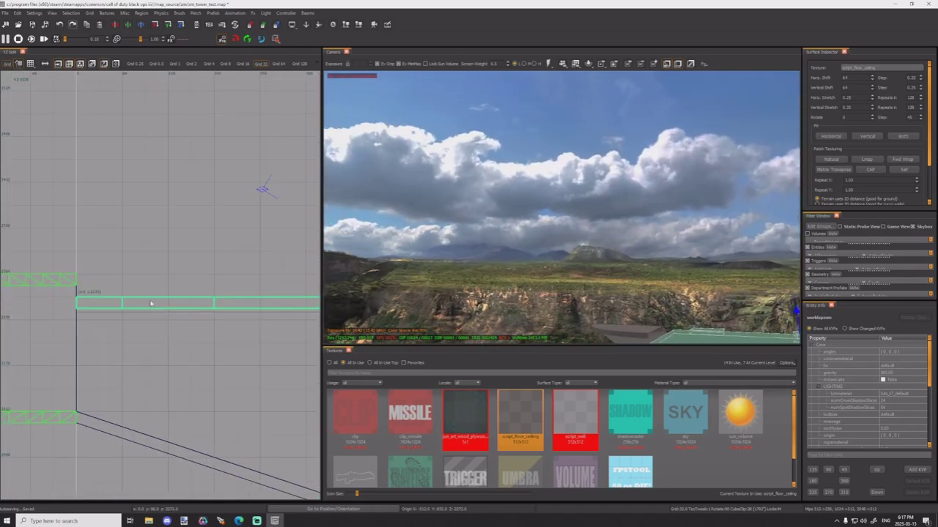
left_click_drag(151, 303, 150, 288)
mouse_move(501, 289)
right_mouse_down()
mouse_move(509, 318)
mouse_move(588, 323)
mouse_move(631, 347)
mouse_move(629, 310)
mouse_move(725, 312)
mouse_move(663, 327)
mouse_move(649, 296)
mouse_move(597, 309)
mouse_move(628, 295)
mouse_move(621, 233)
right_mouse_up()
key("Escape")
Step: Remove the skybox's wall and ceiling brushes, leaving only the sky floor brush
scroll(621, 233, "up", 4)
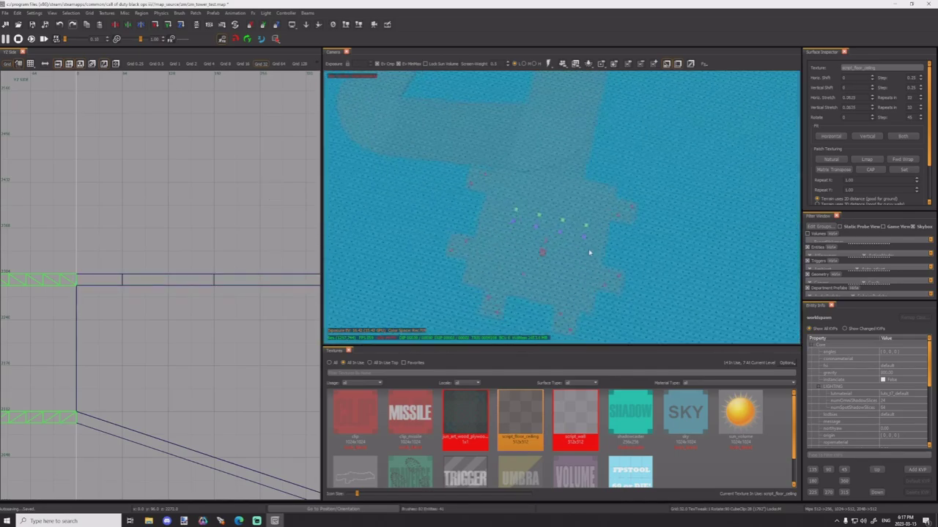
scroll(592, 253, "up", 1)
scroll(600, 240, "down", 1)
scroll(603, 240, "up", 1)
scroll(603, 241, "up", 2)
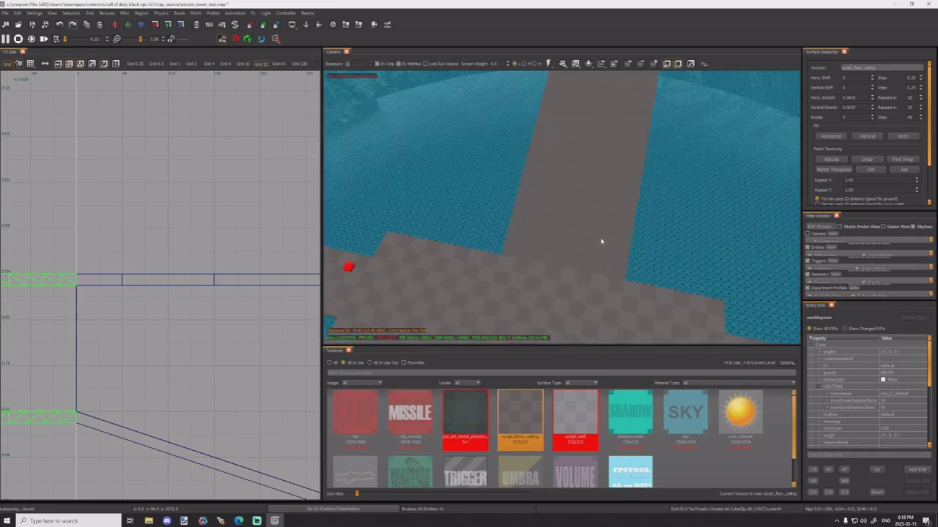
mouse_move(601, 240)
right_mouse_down()
mouse_move(597, 220)
mouse_move(626, 223)
mouse_move(600, 222)
right_mouse_up()
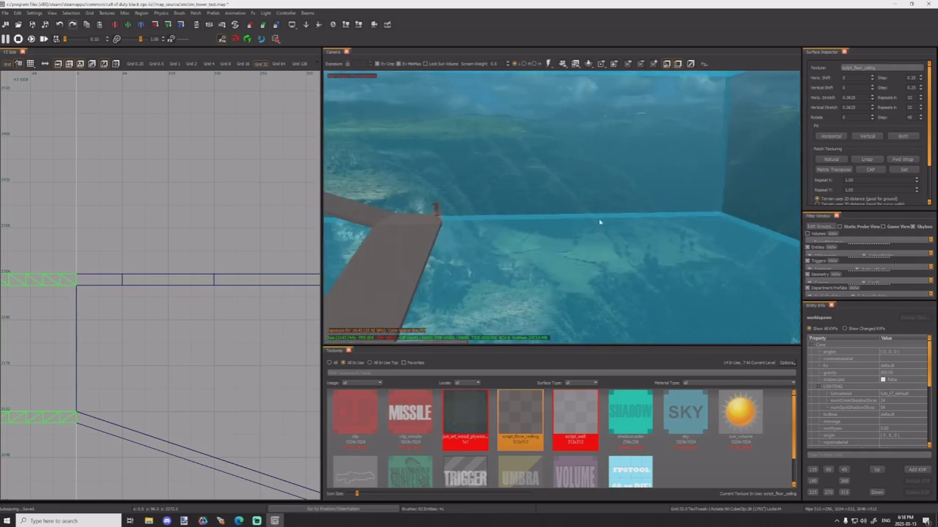
left_click(690, 156, "shift")
right_click_drag(690, 156, 541, 260)
left_click(638, 174, "shift")
key("h")
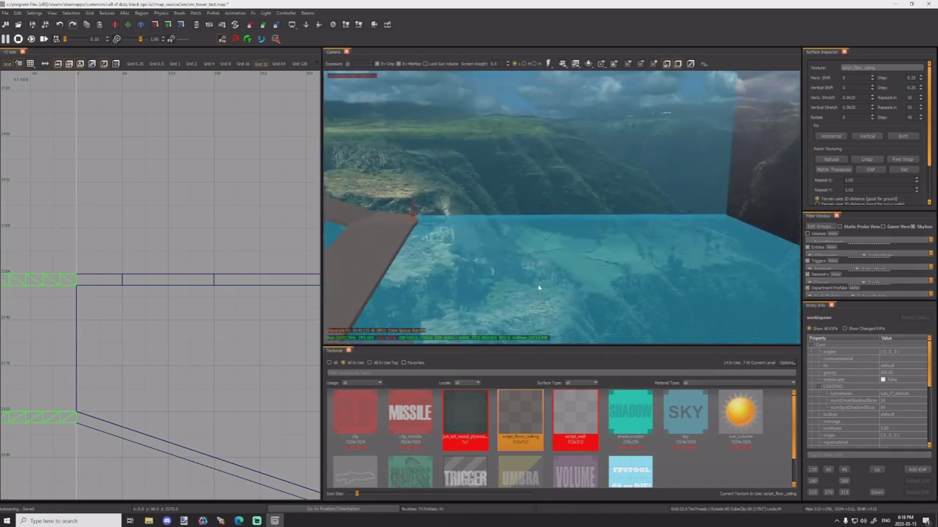
left_click(563, 208, "shift")
key("h")
right_click_drag(567, 229, 684, 240)
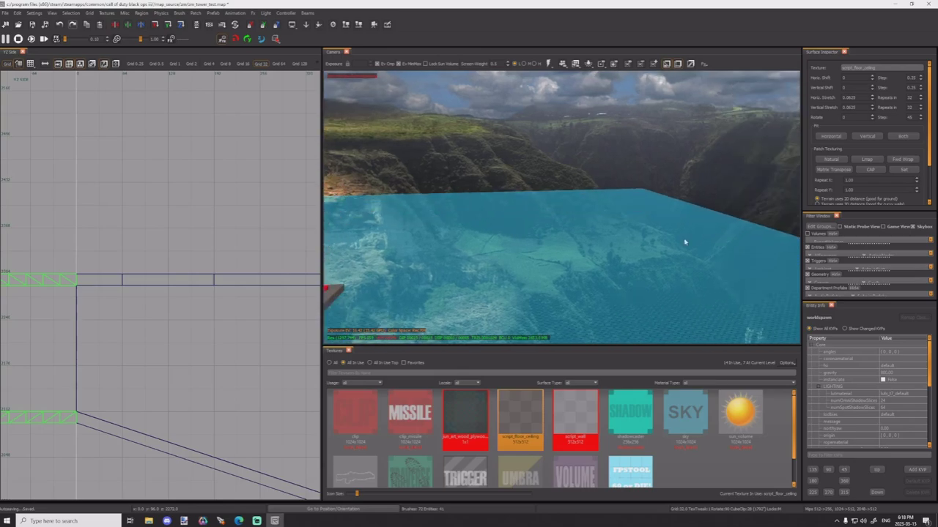
Step: Select the sky floor brush and stretch it downward and upward on the 64 grid until it encloses the whole tower
left_click(684, 242, "shift")
scroll(152, 224, "down", 12)
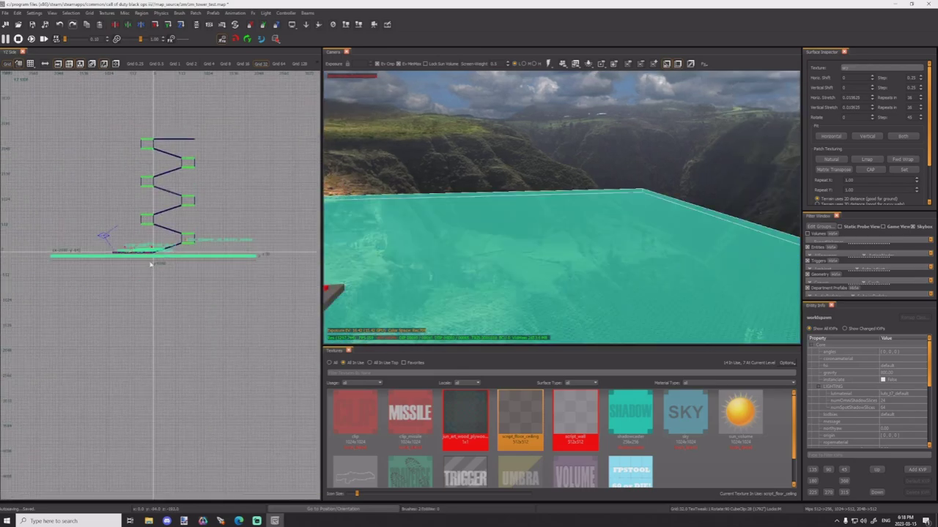
scroll(145, 264, "up", 4)
key("7")
left_click_drag(145, 264, 147, 343)
scroll(173, 310, "down", 4)
right_click_drag(173, 311, 178, 371)
left_click_drag(155, 345, 155, 188)
right_click_drag(502, 211, 494, 213)
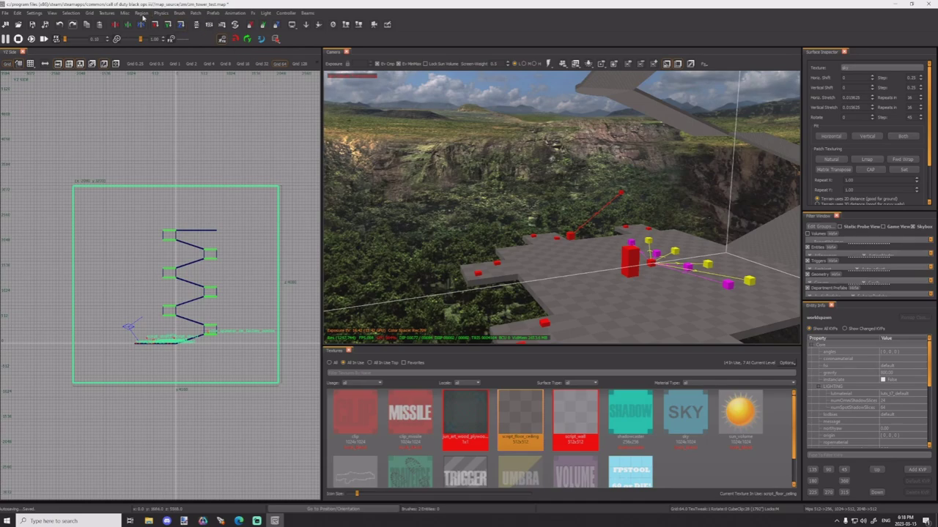
Step: Try to hollow the enlarged sky brush, and apply the sky texture to it
left_click(71, 14)
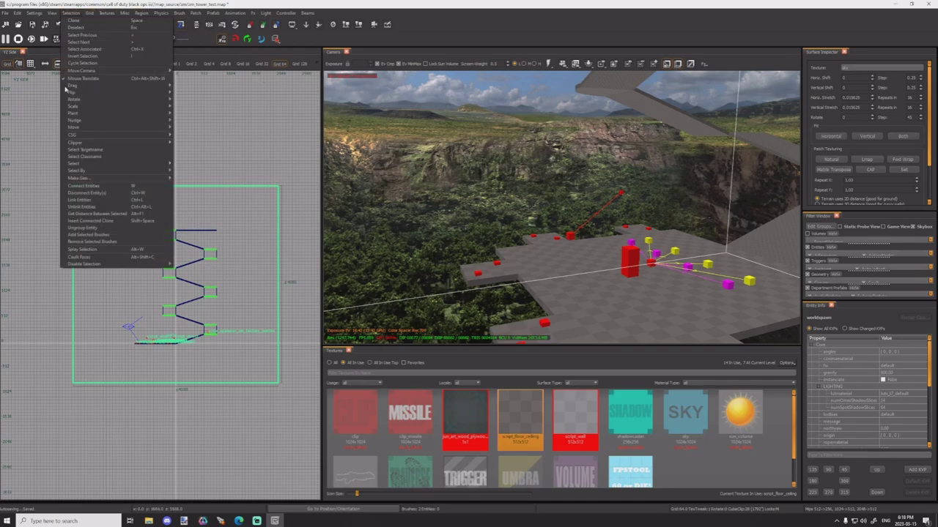
mouse_move(82, 137)
left_click(206, 137)
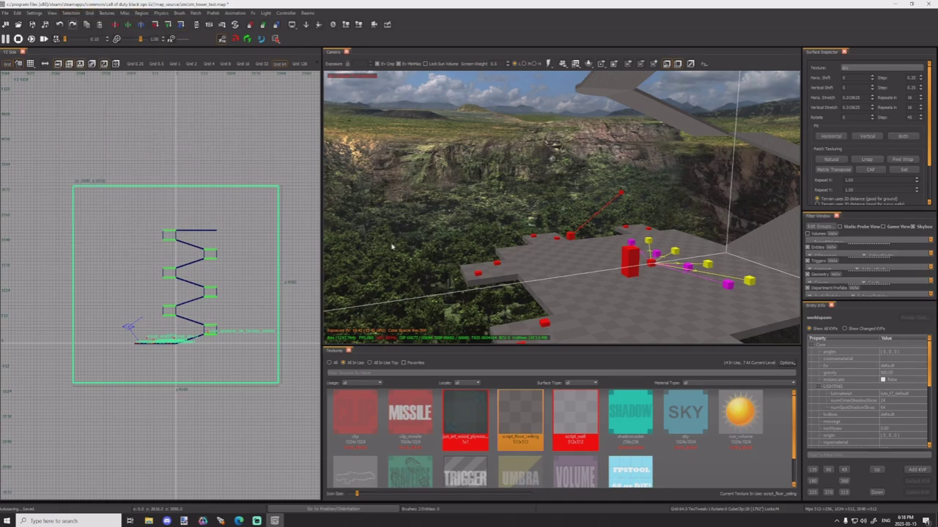
left_click(687, 419)
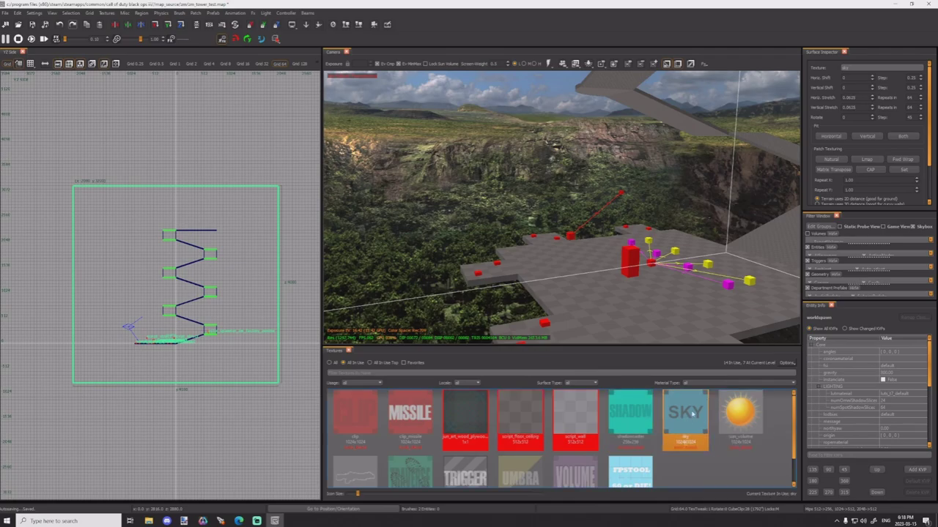
mouse_move(455, 150)
right_mouse_down()
mouse_move(439, 156)
mouse_move(473, 151)
mouse_move(457, 150)
right_mouse_up()
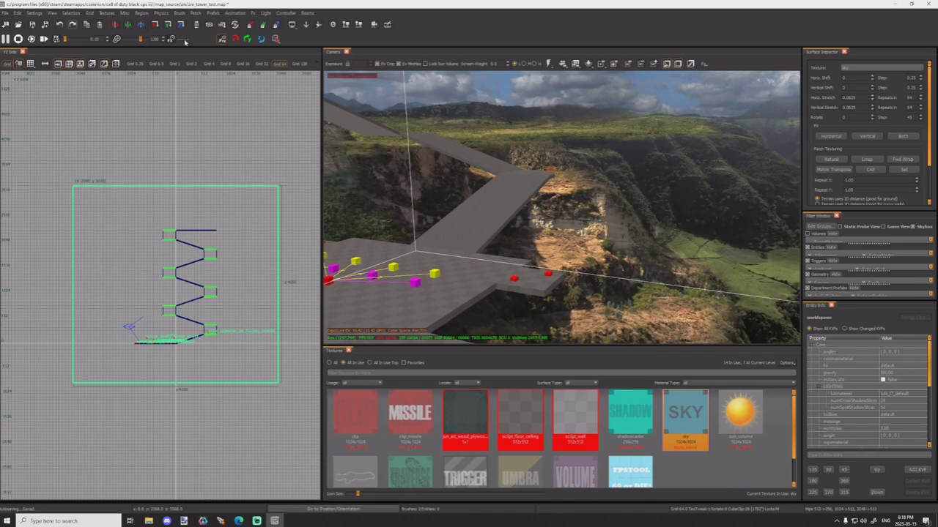
Step: Try CSG Hollow again on the textured sky brush, check the brush by reselecting it, and clear the selection
left_click(76, 14)
mouse_move(110, 136)
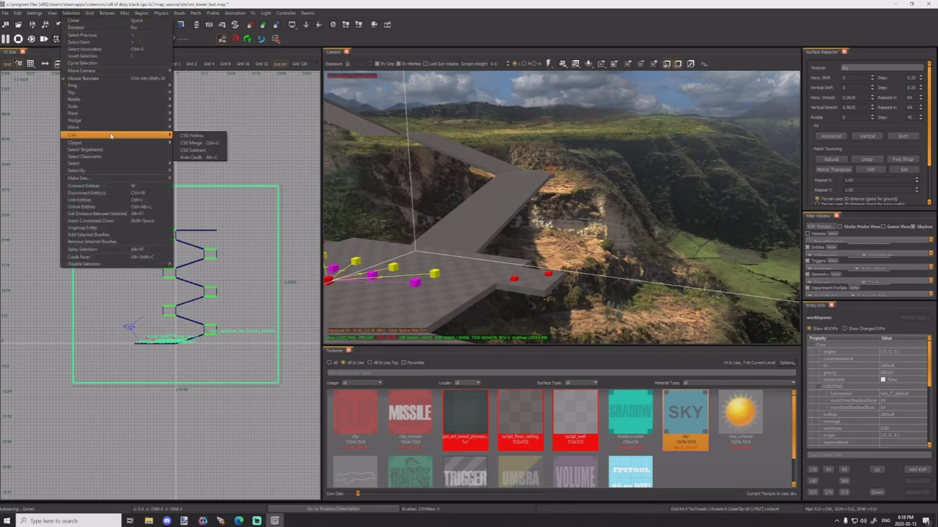
left_click(205, 136)
right_click_drag(468, 198, 531, 243)
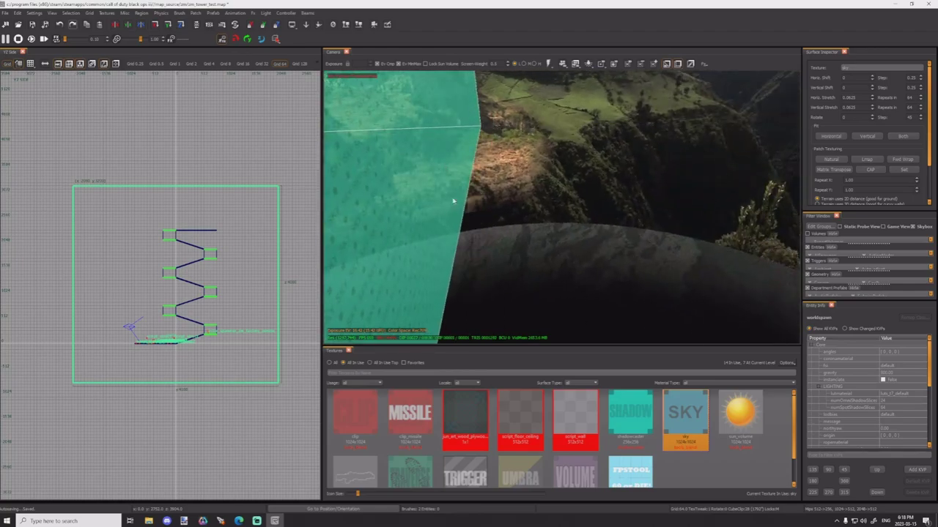
left_click(396, 219, "shift")
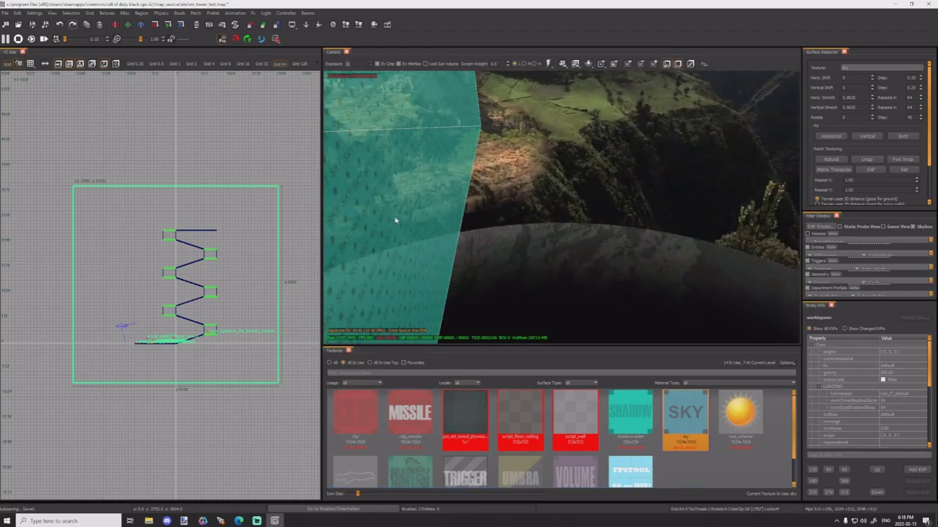
left_click(396, 219, "shift")
key("Escape")
left_click(411, 215, "shift")
key("Escape")
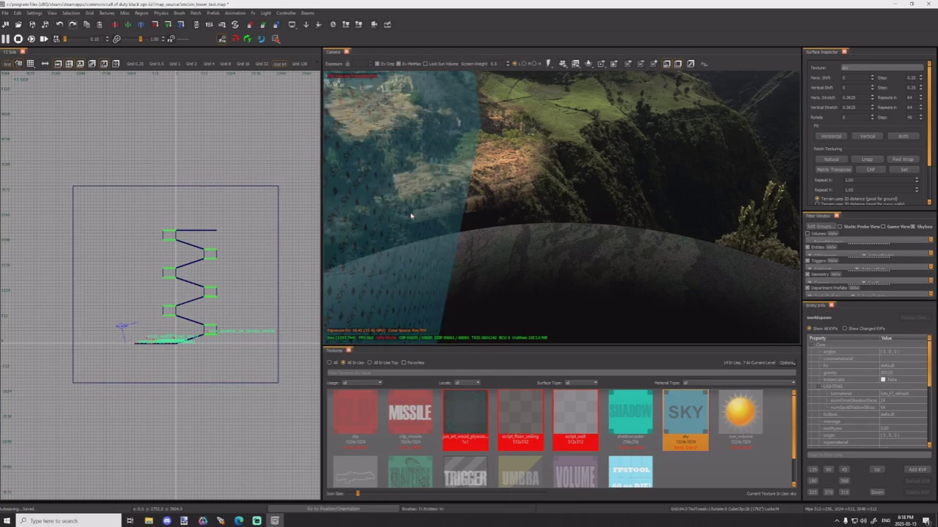
Step: Reselect the large sky brush, hollow it into a skybox with CSG Hollow, and clear the selection
left_click(411, 215, "shift")
key("w")
mouse_move(411, 215)
right_mouse_down()
mouse_move(432, 219)
mouse_move(415, 176)
right_mouse_up()
right_click_drag(563, 249, 439, 246)
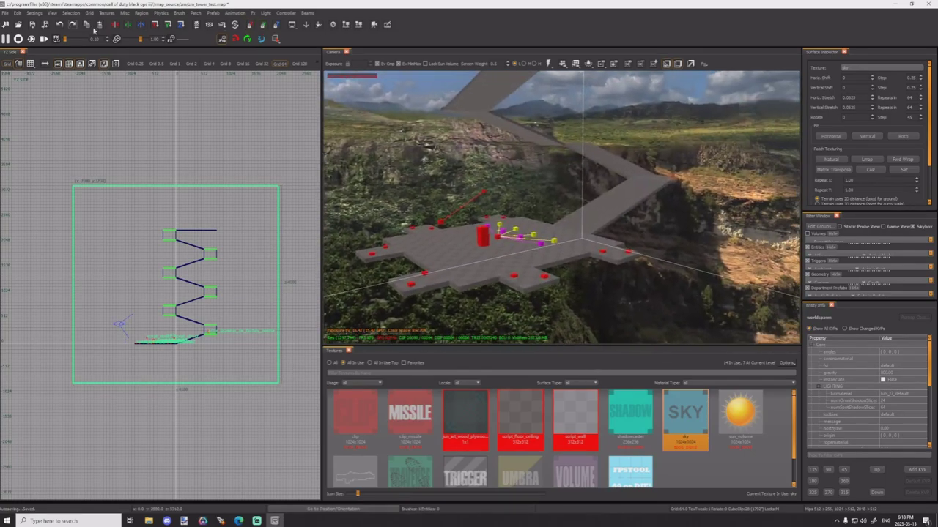
left_click(74, 13)
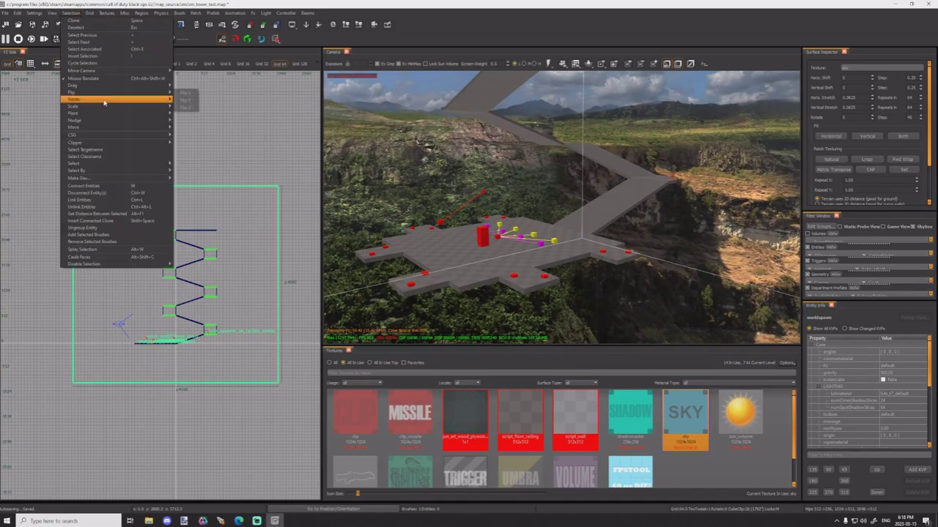
mouse_move(106, 131)
left_click(199, 141)
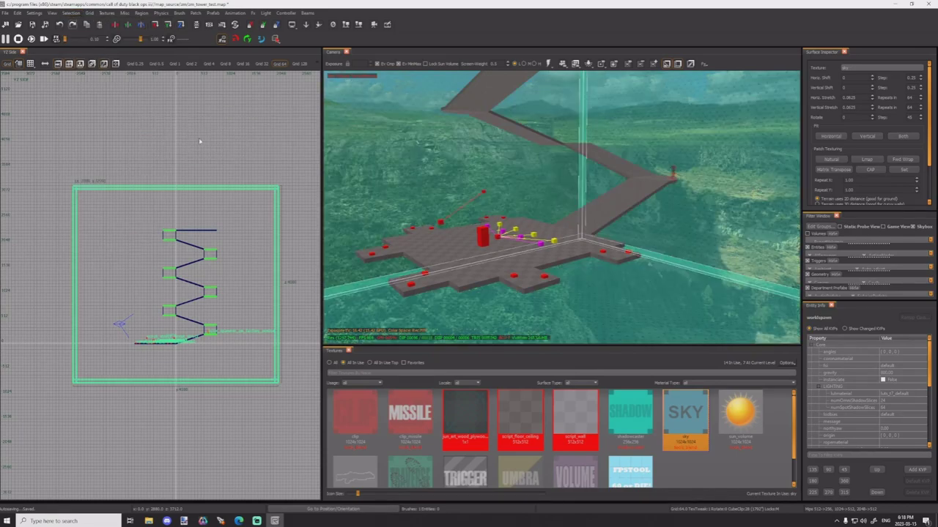
right_click_drag(359, 159, 520, 138)
right_click_drag(681, 223, 607, 226)
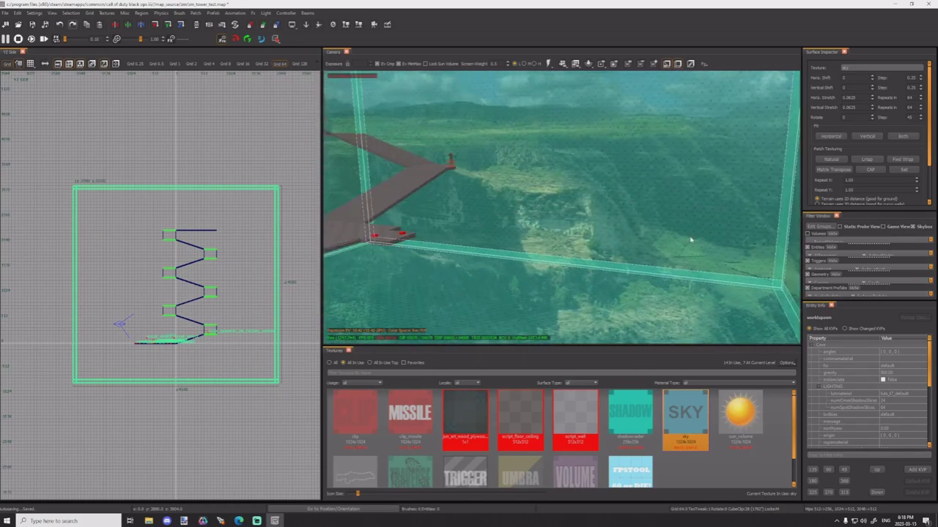
key("Escape")
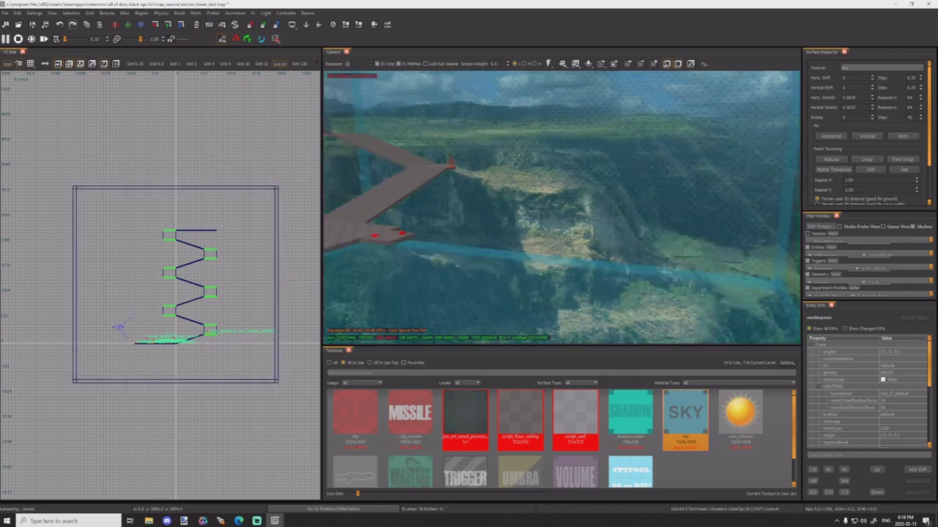
Step: Show the volumes and stretch the sun volume up and down to nearly fill the new skybox's height
mouse_move(690, 239)
right_mouse_down()
mouse_move(733, 238)
mouse_move(674, 235)
mouse_move(791, 236)
mouse_move(784, 238)
right_mouse_up()
left_click(821, 235)
left_click(521, 303, "shift")
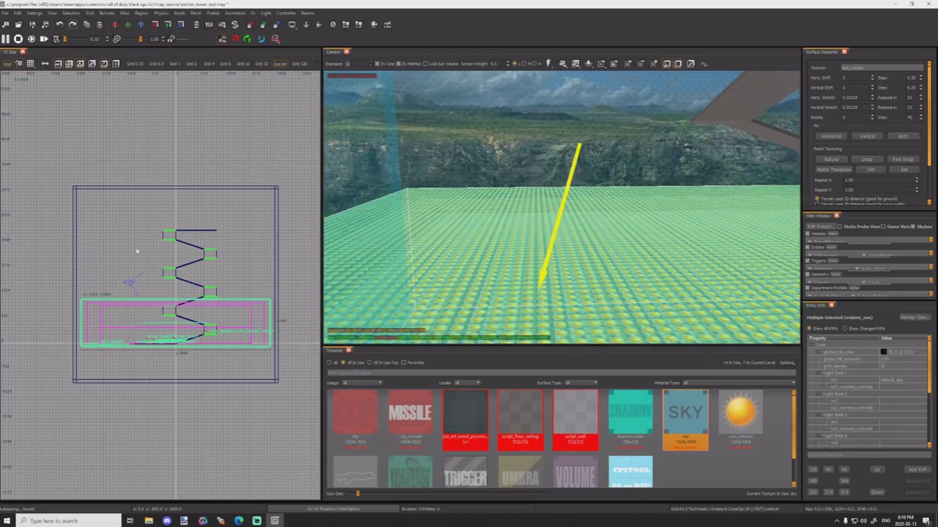
left_click_drag(159, 258, 168, 159)
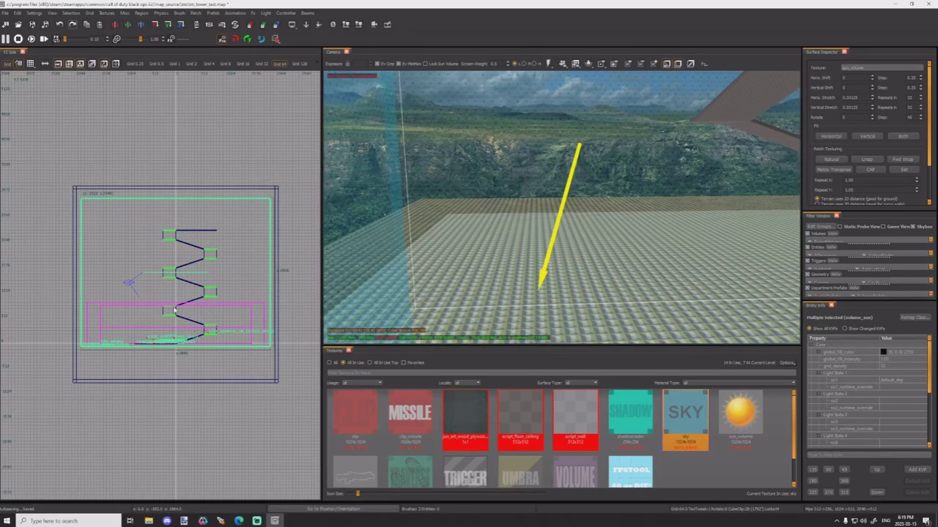
left_click_drag(178, 361, 182, 389)
key("Escape")
Step: Stretch the umbra volume up and down to fit just inside the sun volume, and clear the selection
left_click(504, 294, "shift")
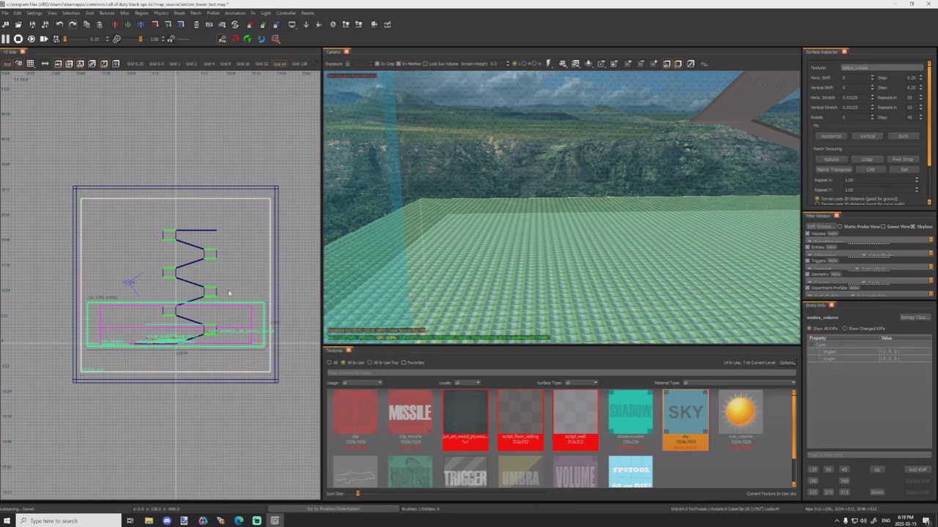
left_click_drag(175, 250, 192, 161)
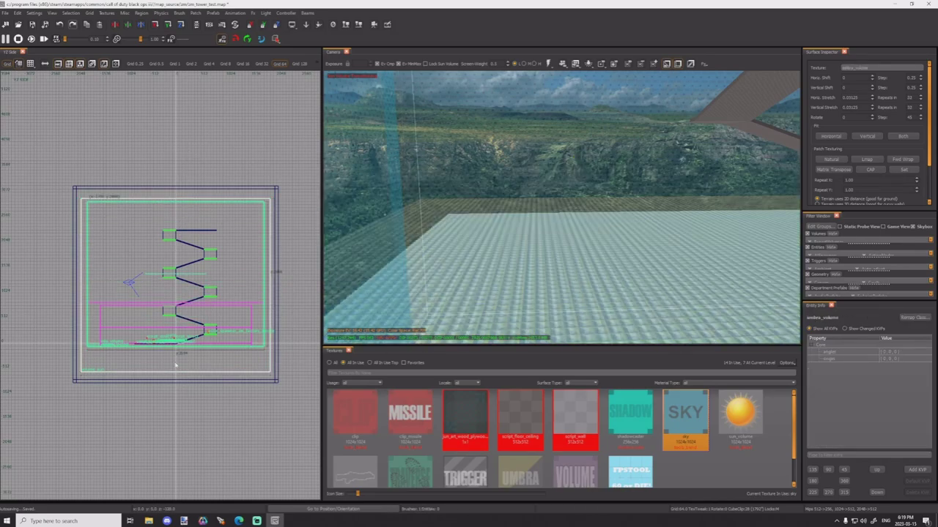
left_click_drag(175, 355, 179, 390)
key("Escape")
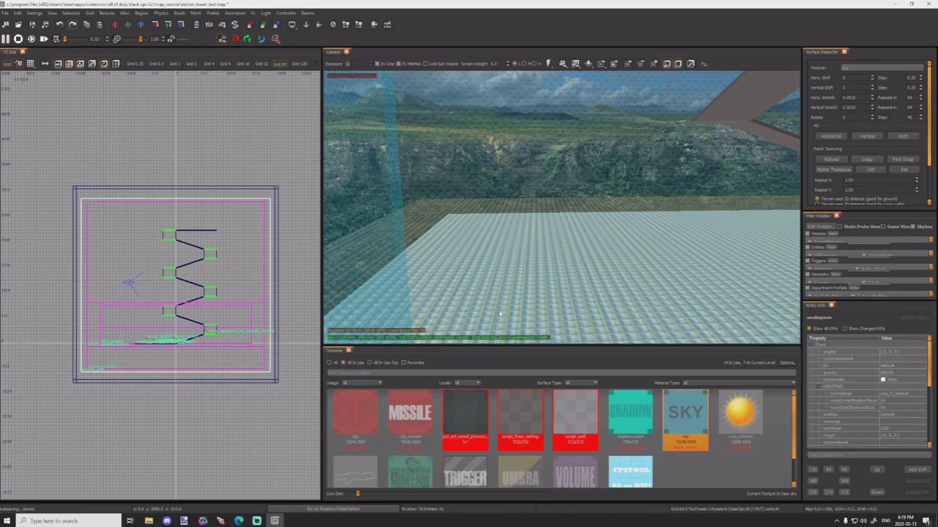
Step: Delete the leftover short volume that has the same footprint as the umbra volume
right_click_drag(468, 302, 572, 293)
left_click(452, 291, "shift")
key("BackSpace")
left_click(452, 292, "shift")
key("Escape")
Step: Select the fpstool volume, stretch it up and down to fit just inside the umbra volume, and clear the selection
left_click(578, 265, "shift")
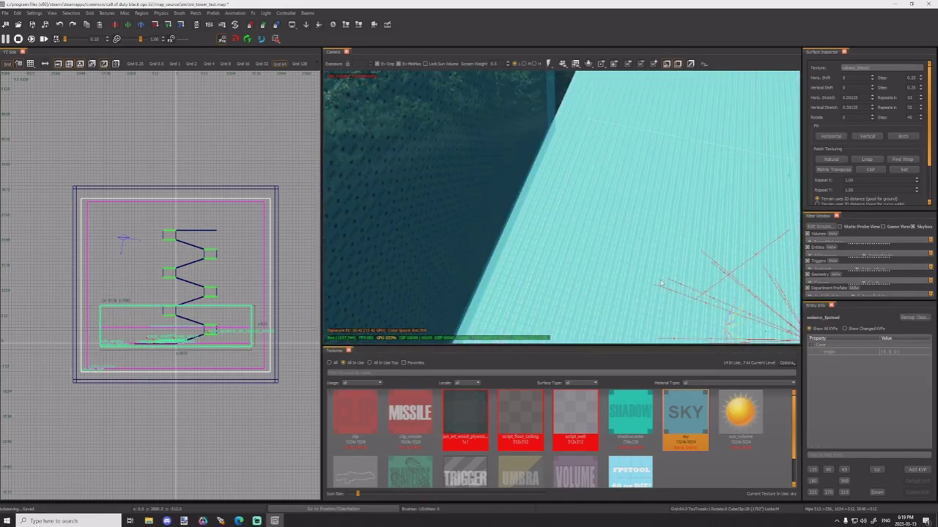
key("Escape")
right_click_drag(599, 255, 599, 235)
left_click(600, 233, "shift")
mouse_move(600, 230)
left_mouse_down()
mouse_move(627, 205)
mouse_move(363, 163)
left_mouse_up()
key("ctrl+z")
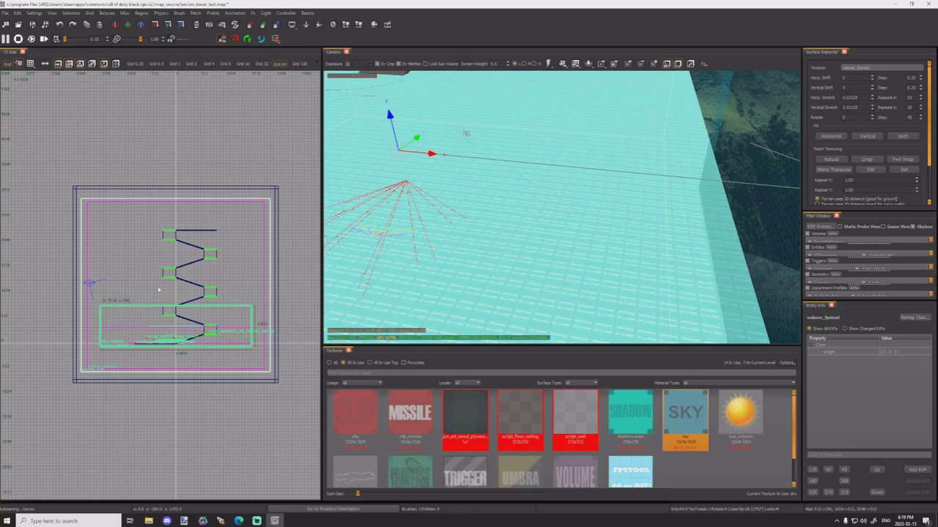
left_click_drag(158, 290, 177, 178)
left_click_drag(188, 376, 192, 396)
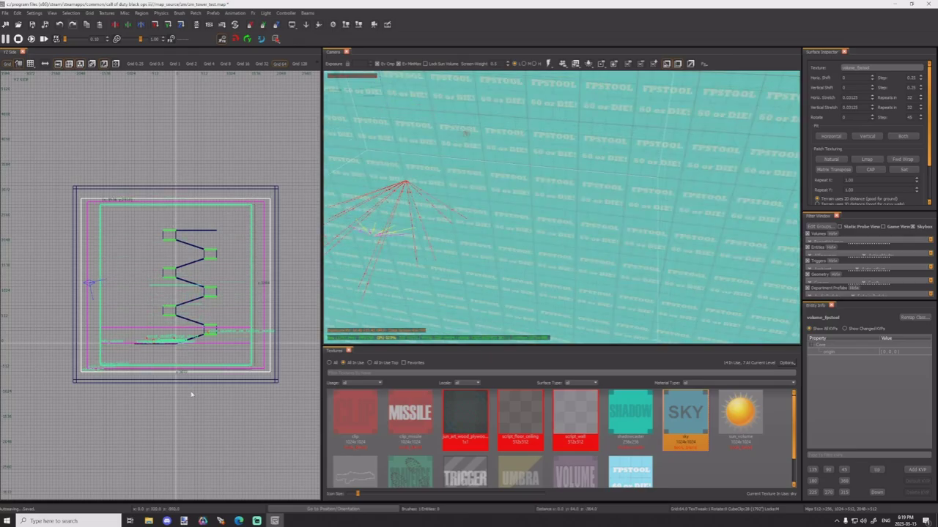
scroll(481, 224, "up", 4)
right_click_drag(481, 225, 399, 228)
key("ctrl+Tab")
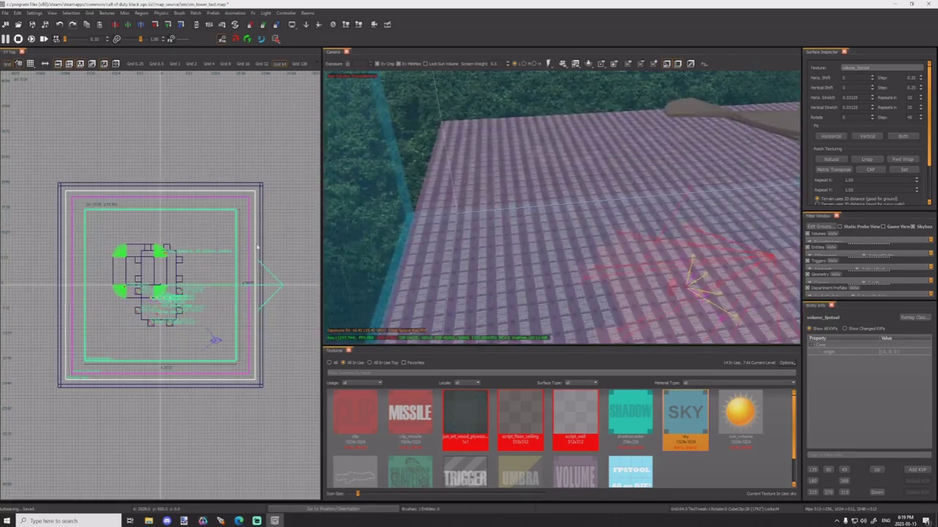
key("Escape")
Step: Try deleting the start_zone info volume, and undo the deletion
left_click(562, 261, "shift")
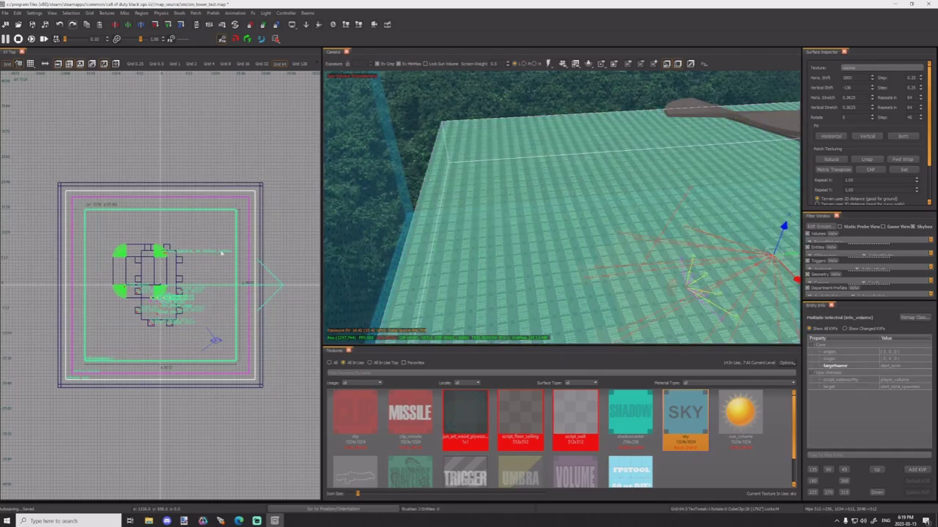
key("BackSpace")
key("ctrl+z")
right_click_drag(302, 272, 348, 233)
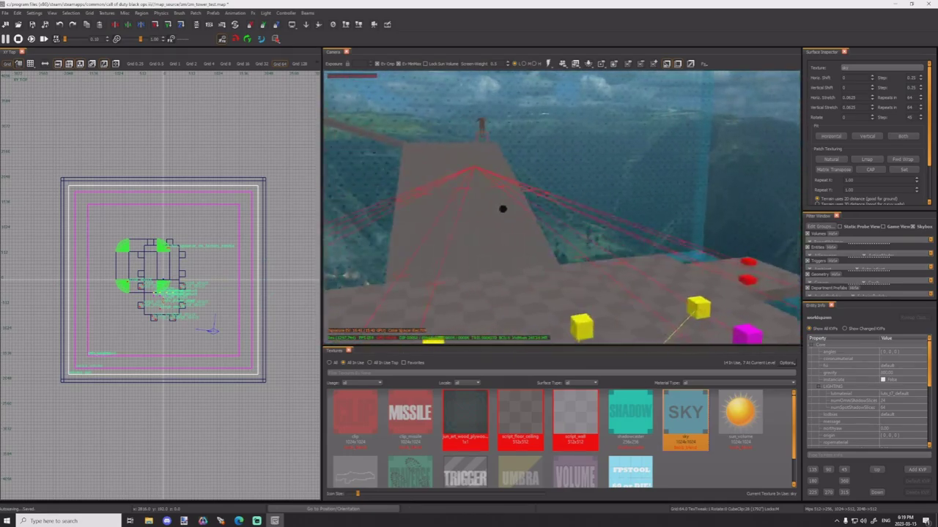
mouse_move(561, 207)
right_mouse_down()
mouse_move(579, 176)
mouse_move(584, 186)
mouse_move(542, 186)
mouse_move(579, 220)
mouse_move(600, 184)
mouse_move(608, 219)
right_mouse_up()
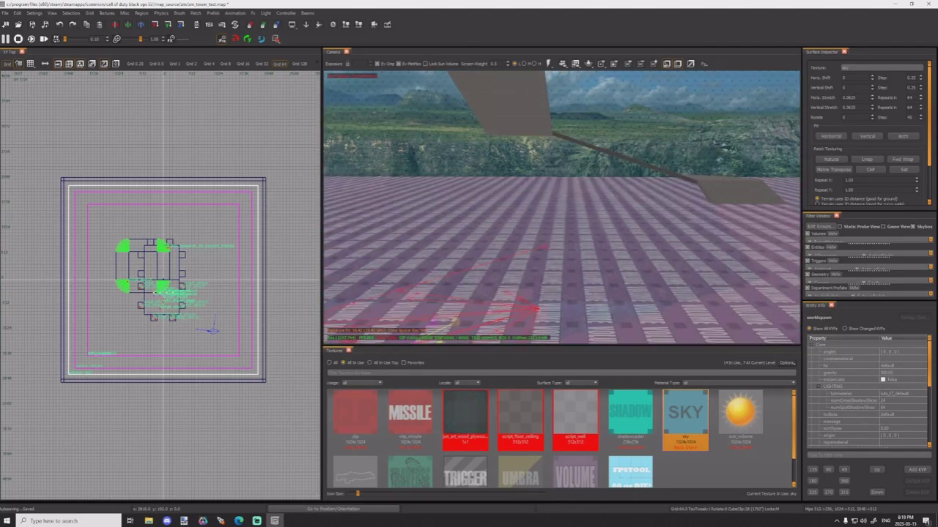
Step: Select the start_zone info volume and lower its top to the height of the first landing
left_click(608, 253, "shift")
mouse_move(440, 205)
right_mouse_down()
mouse_move(432, 195)
mouse_move(458, 198)
mouse_move(439, 205)
right_mouse_up()
key("ctrl+Tab")
scroll(197, 266, "up", 7)
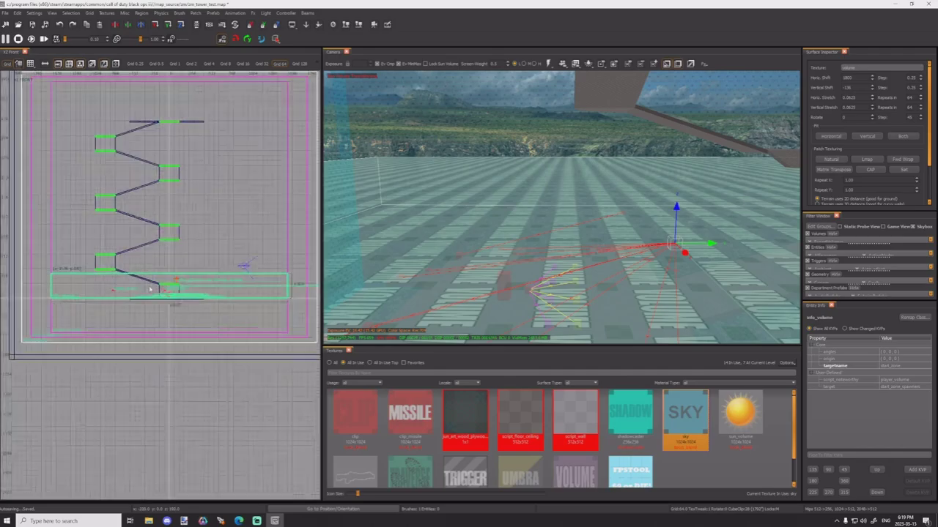
left_click_drag(216, 214, 218, 244)
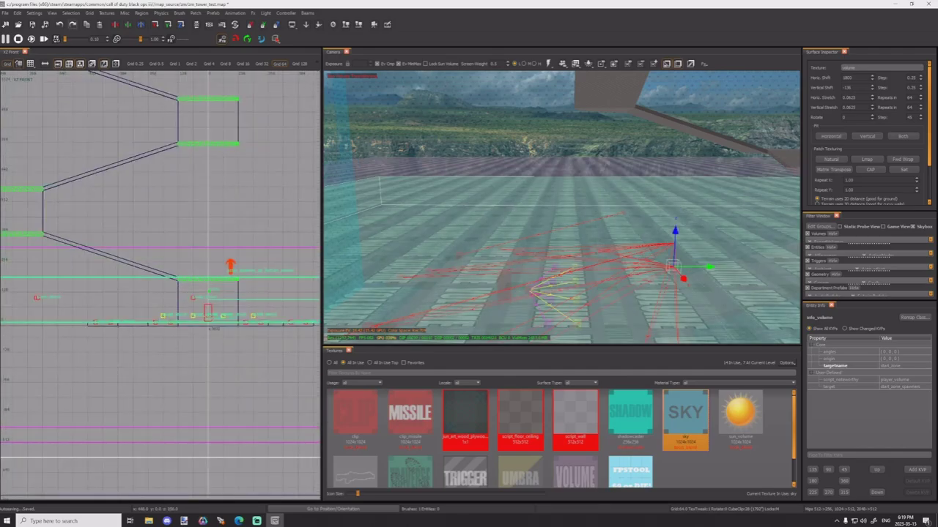
right_click_drag(499, 253, 446, 251)
key("ctrl+z")
key("ctrl+y")
left_click(458, 247, "shift")
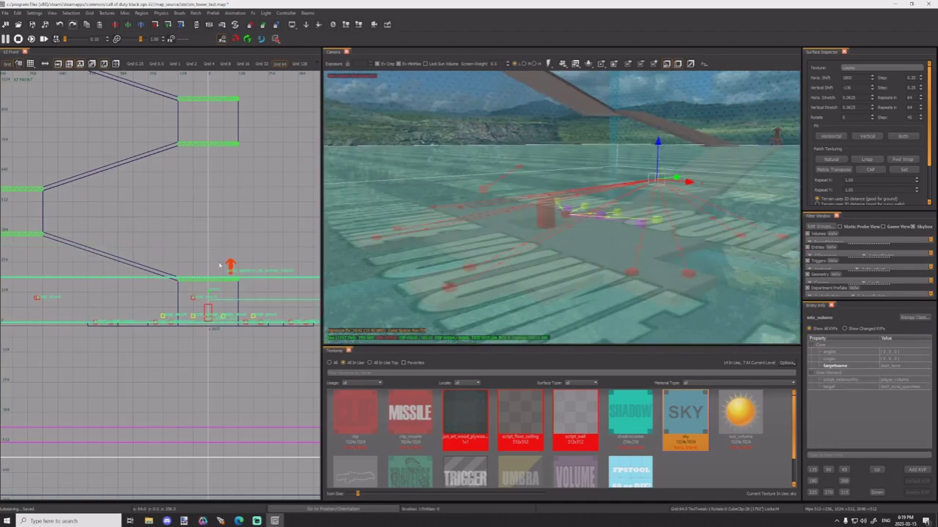
Step: Set the grid to 32 and lower the start_zone volume's top to just beneath the first landing
scroll(206, 289, "up", 3)
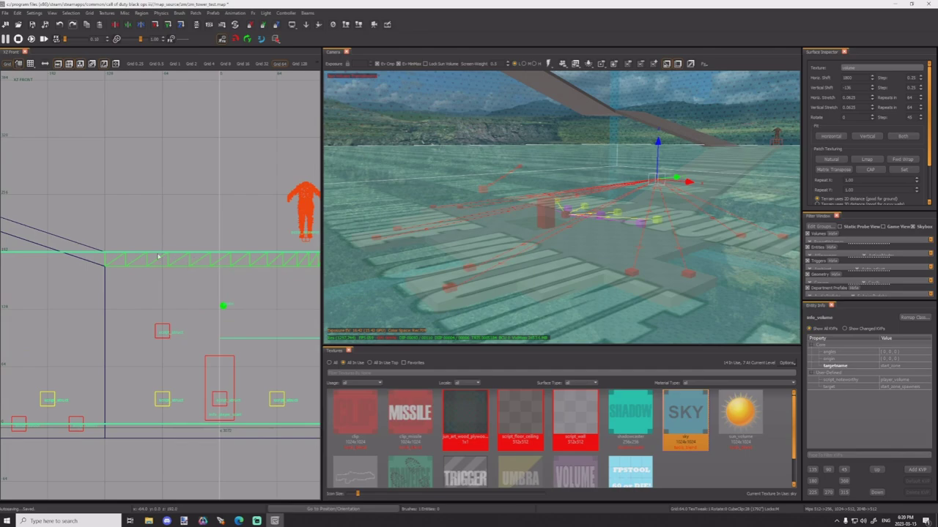
key("bracketleft")
left_click_drag(150, 239, 152, 244)
right_click_drag(512, 272, 534, 326)
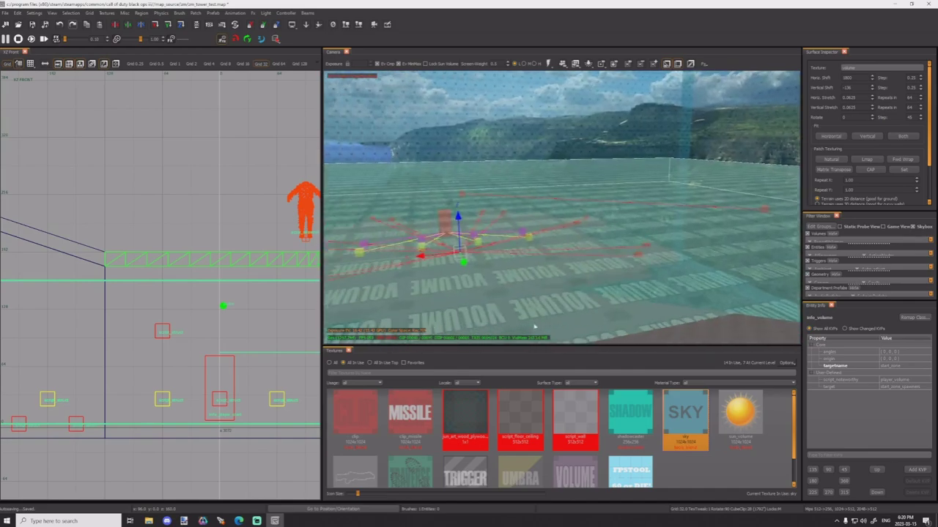
Step: Check the start_zone volume's targetname and target values
right_click_drag(552, 259, 552, 260)
scroll(238, 274, "down", 3)
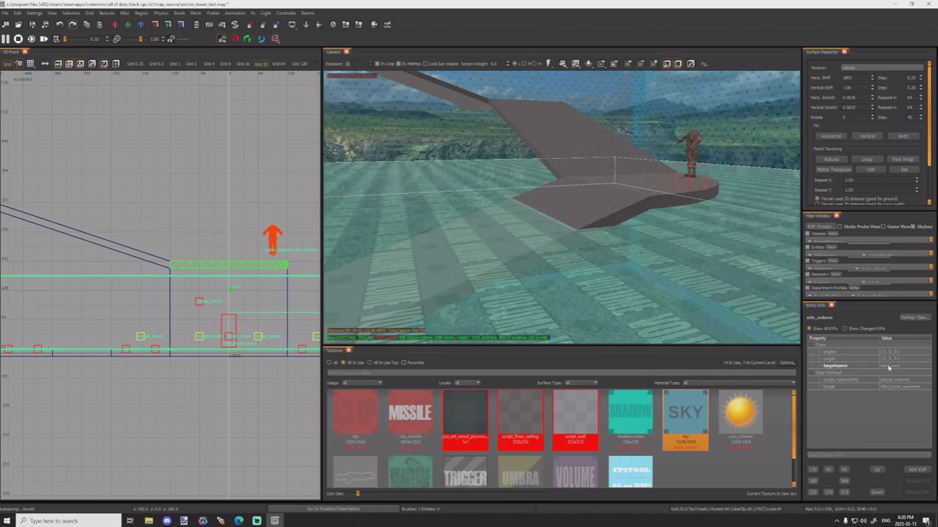
right_click_drag(636, 293, 637, 293)
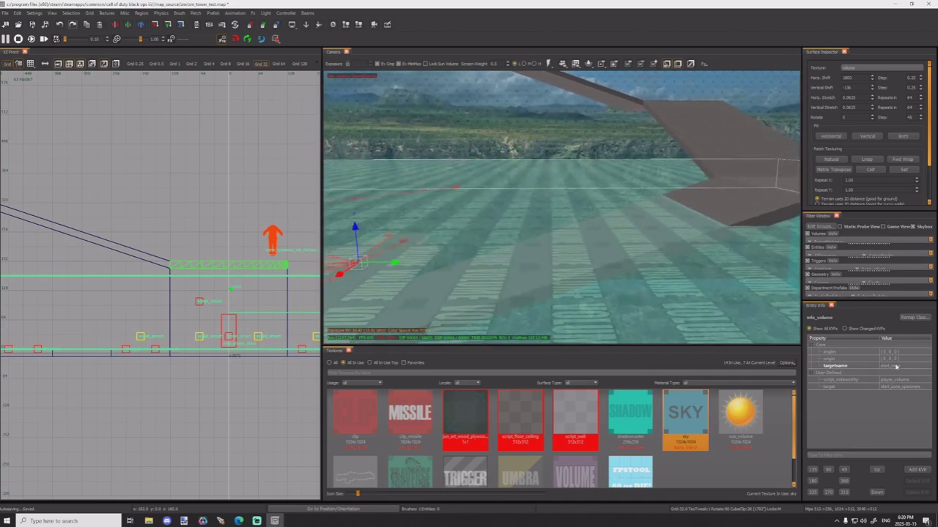
left_click(890, 387)
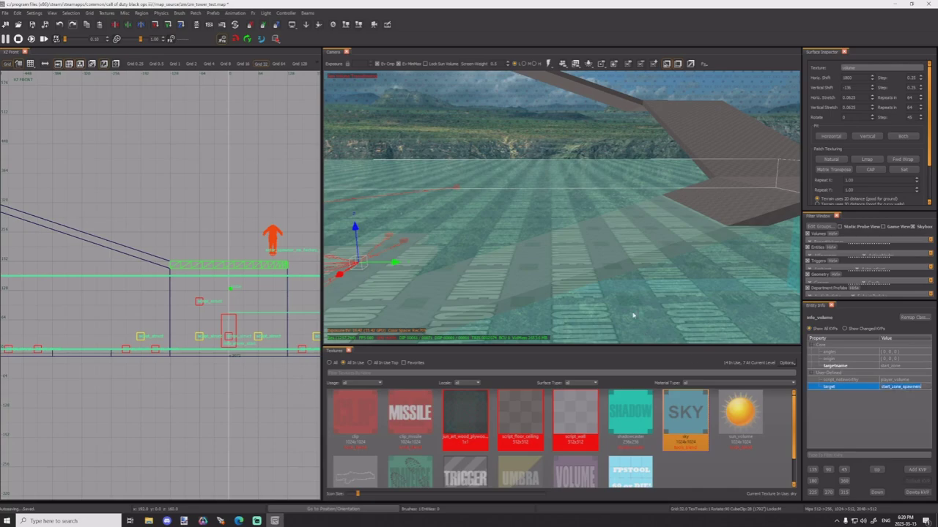
key("Escape")
right_click_drag(626, 304, 626, 304)
Step: Duplicate the start_zone volume and stack the copy directly on top of the original
left_click(431, 296, "shift")
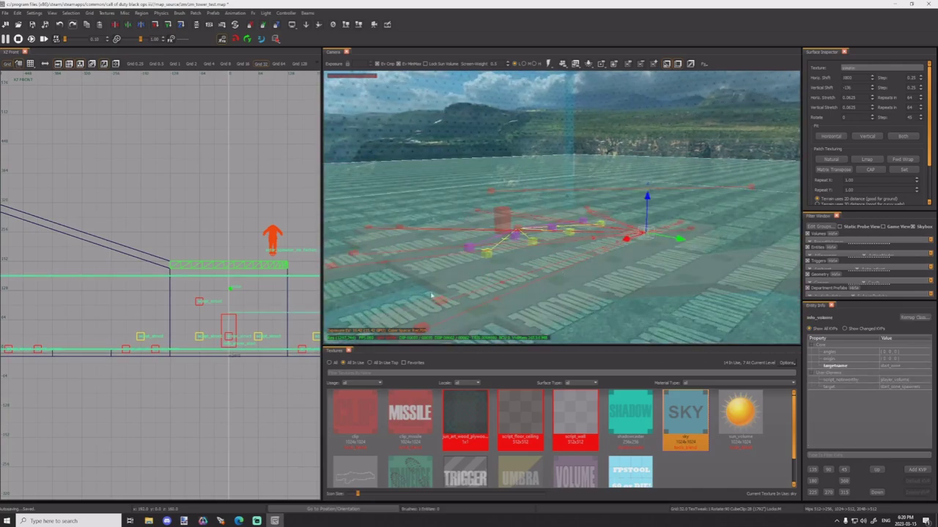
scroll(253, 301, "down", 6)
right_click_drag(153, 303, 213, 309)
key("space")
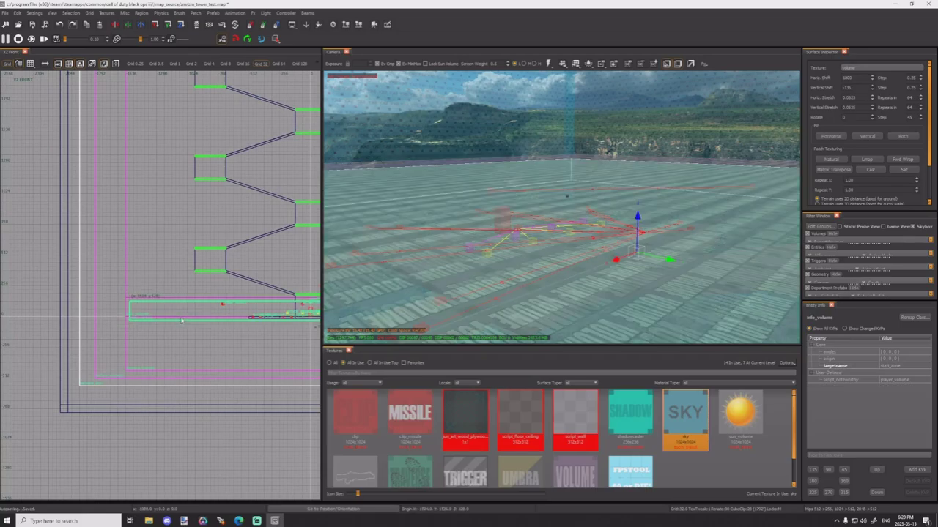
left_click_drag(187, 313, 183, 292)
scroll(243, 270, "up", 4)
scroll(241, 271, "down", 3)
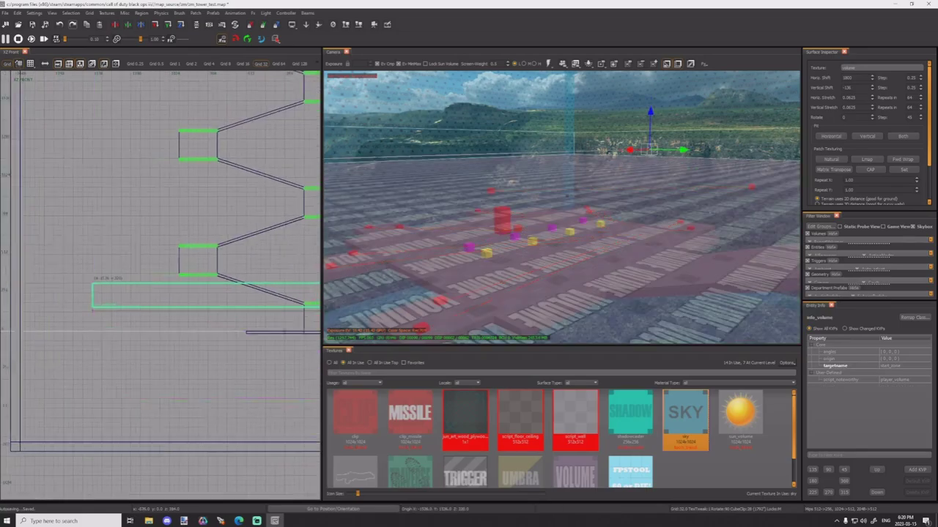
right_click_drag(319, 278, 241, 275)
scroll(145, 267, "up", 4)
left_click_drag(145, 269, 146, 259)
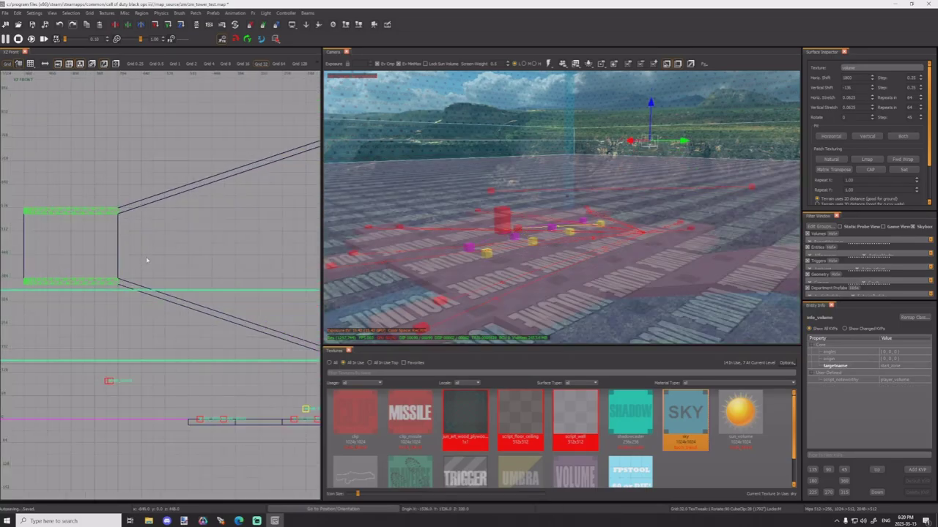
scroll(161, 285, "down", 4)
scroll(213, 306, "up", 6)
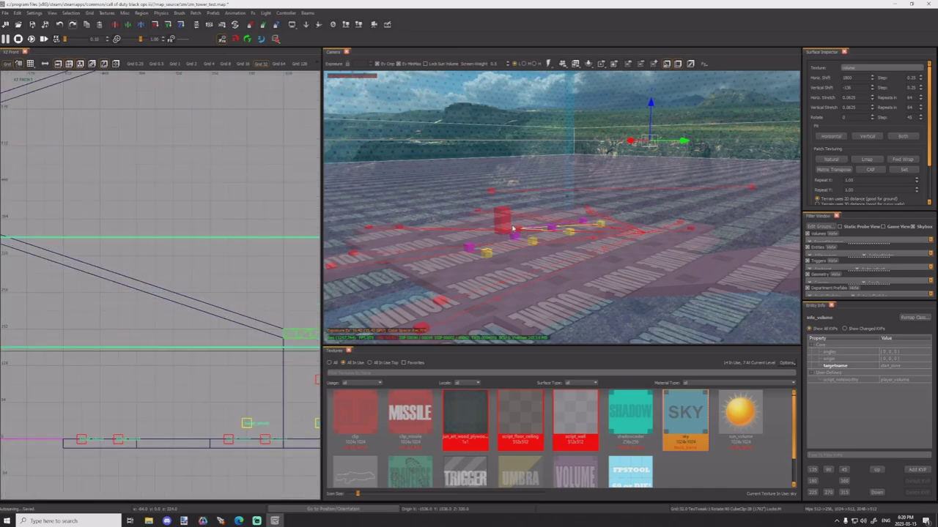
right_click_drag(512, 229, 607, 214)
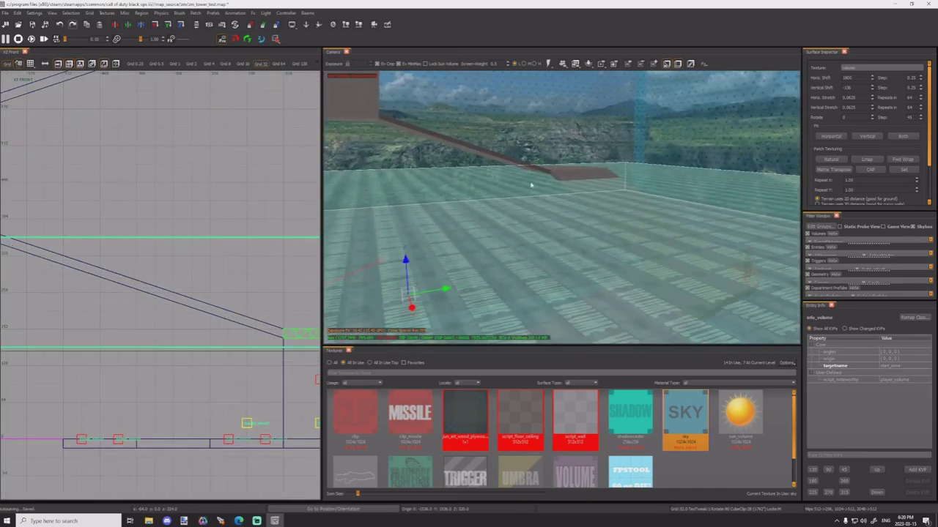
Step: Set the copied volume's targetname to zone1, add a target key with the value zone1_spawners, and clear the selection
left_click(888, 367)
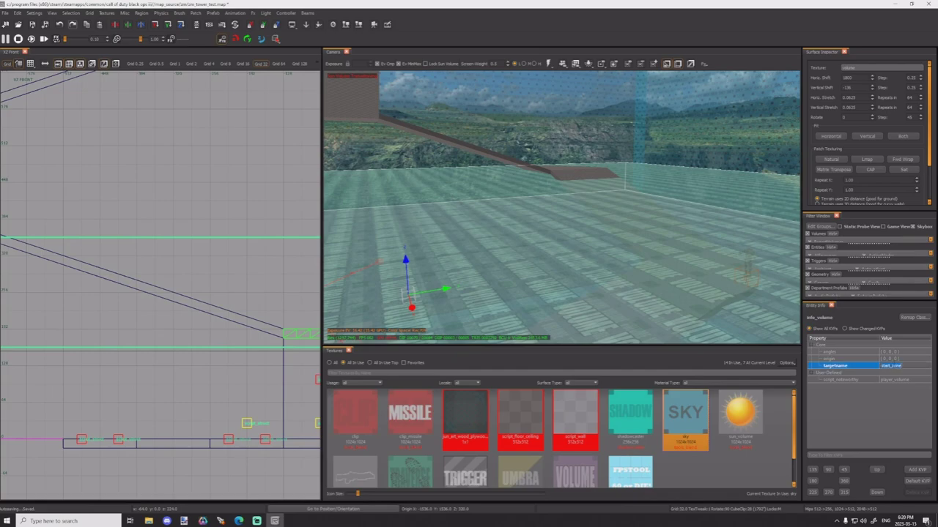
type("s")
key("Return")
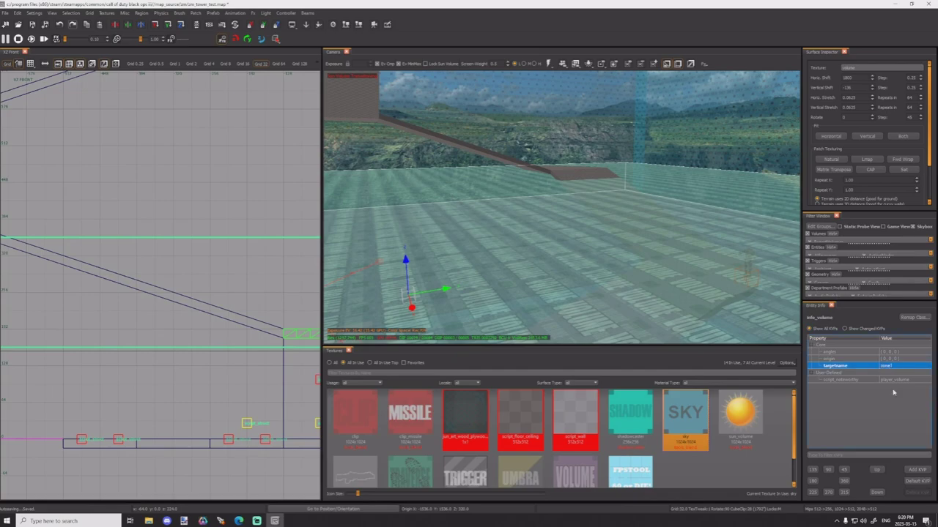
left_click(916, 471)
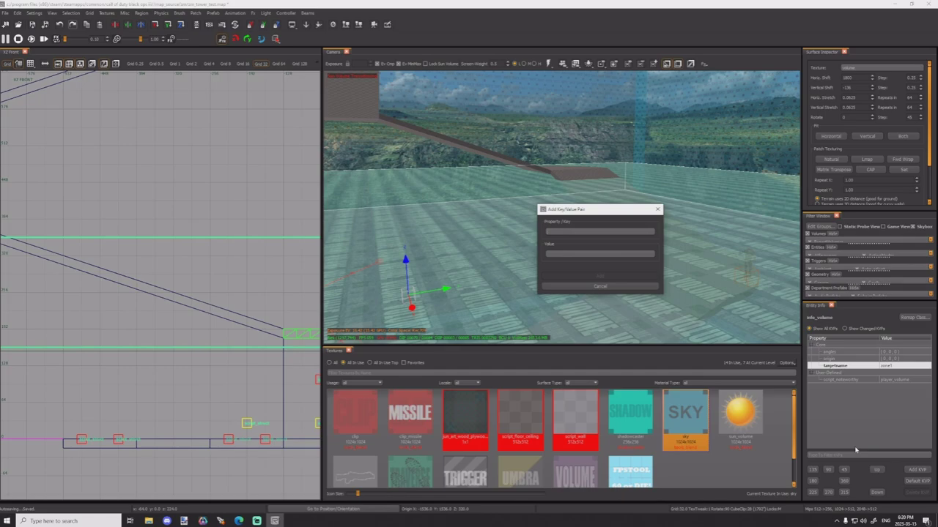
type("target")
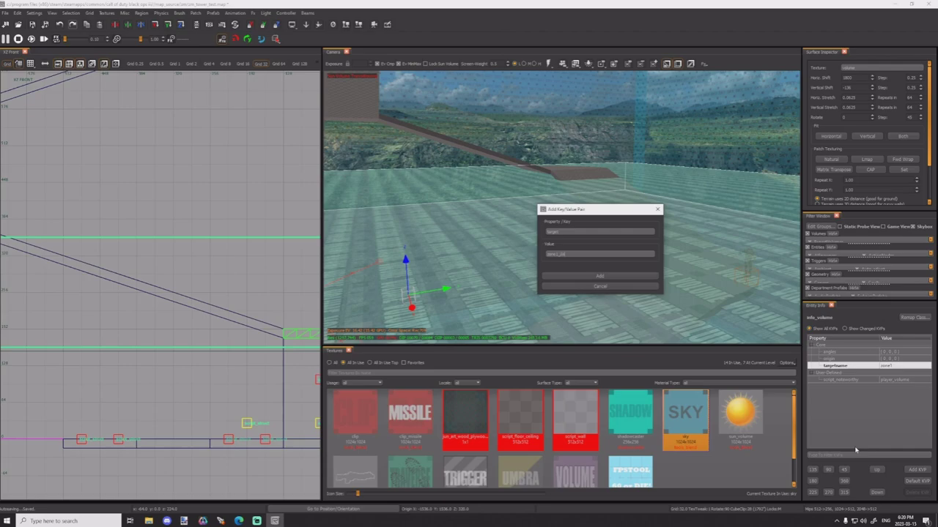
key("Return")
key("Escape")
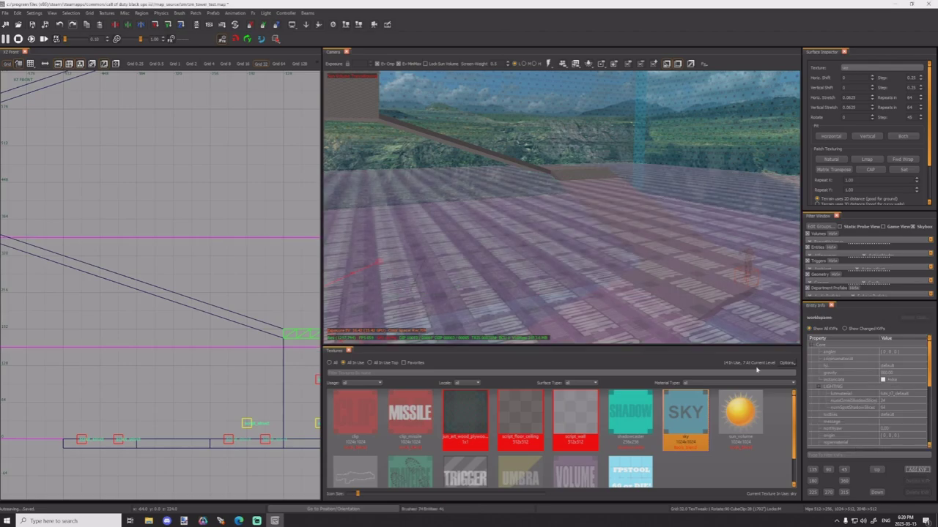
Step: Duplicate the zone1 volume and stack the copy directly above it
right_click_drag(662, 232, 657, 264)
left_click(632, 257, "shift")
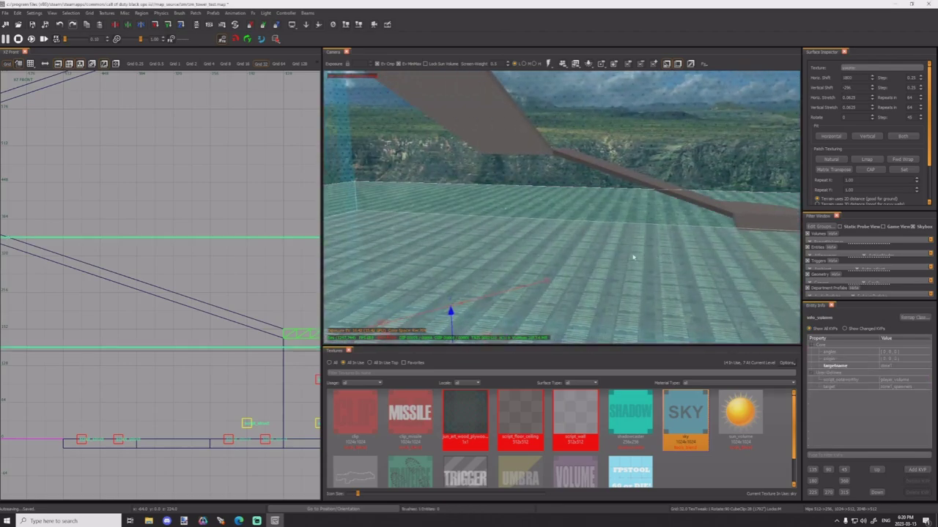
scroll(177, 256, "down", 6)
right_click_drag(177, 256, 280, 268)
scroll(140, 258, "up", 3)
key("space")
left_click_drag(149, 301, 141, 239)
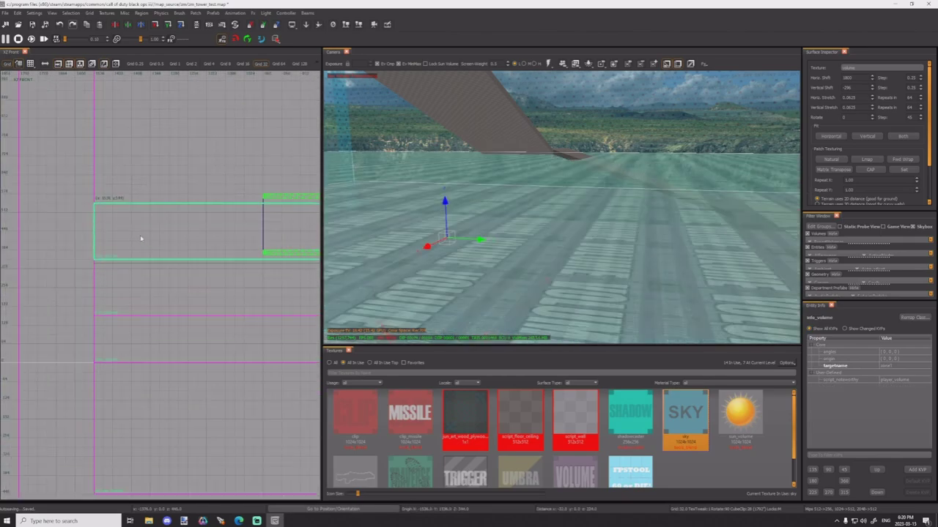
Step: Set the new volume's targetname to zone2 and add a target key with the value zone2_spawners
left_click(901, 367)
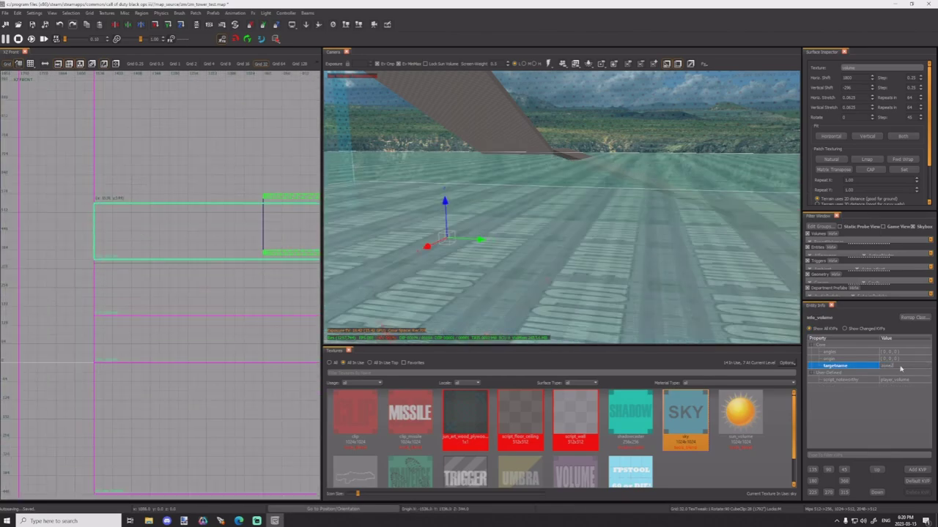
key("Return")
left_click(917, 469)
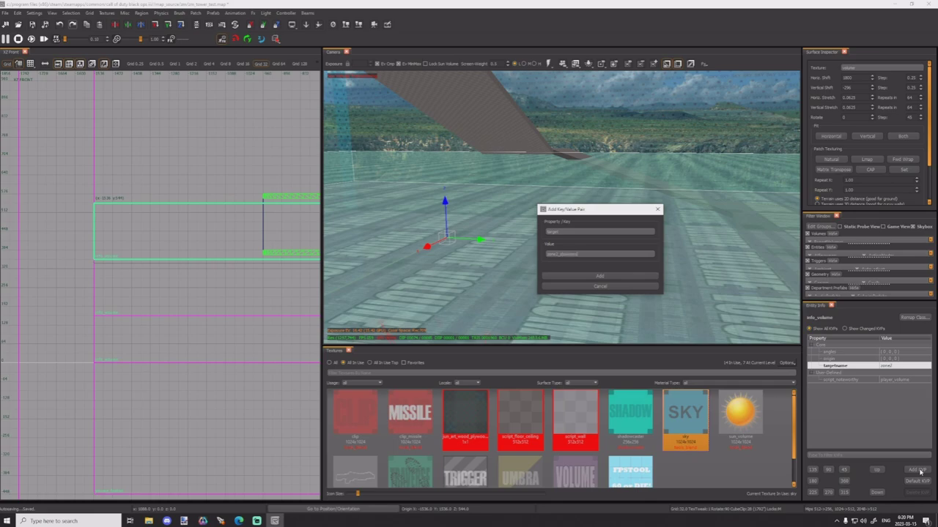
key("Return")
Step: Duplicate the zone2 volume and stack the copy directly above it
key("space")
left_click_drag(142, 224, 137, 179)
left_click_drag(198, 166, 197, 176)
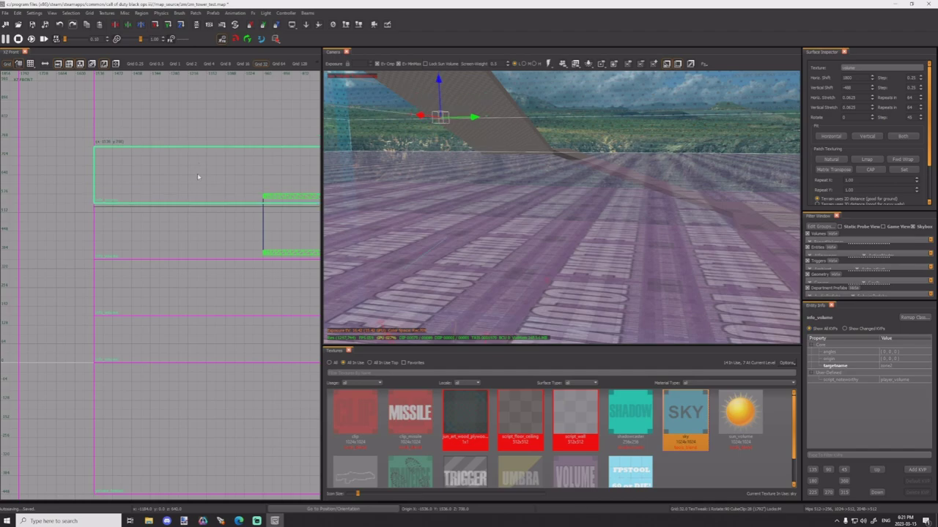
Step: Set the new volume's targetname to zone3 and add a target key with the value zone3_spawners
left_click(906, 370)
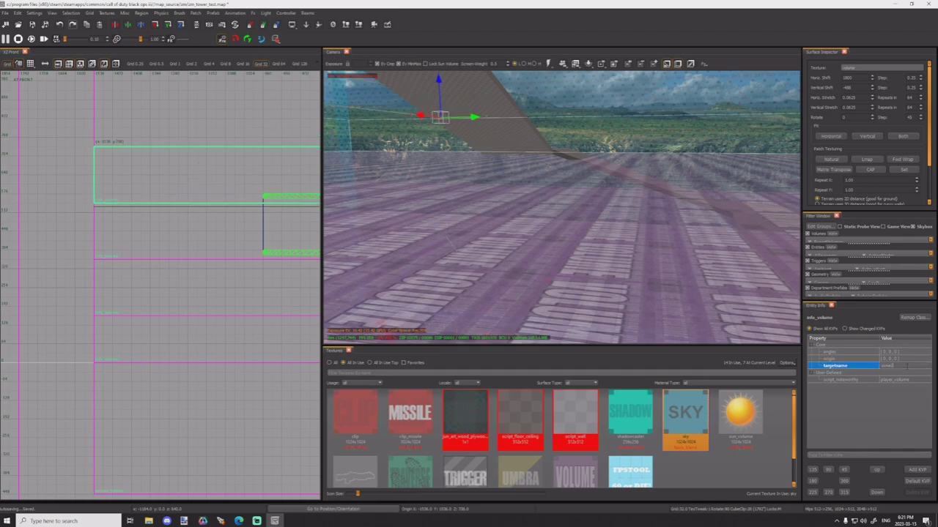
left_click(909, 469)
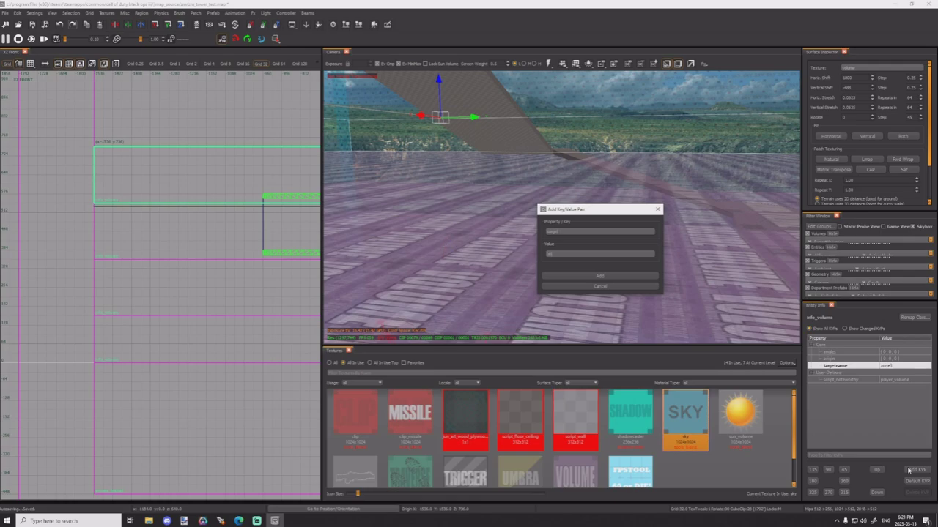
type("zone3_spawners")
key("ctrl+a")
key("Return")
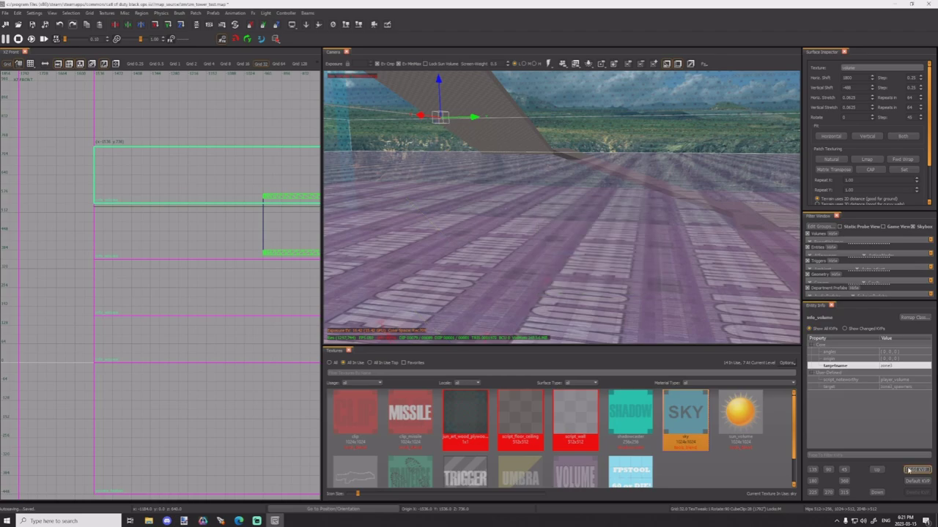
Step: Duplicate the zone3 volume and stack the copy directly above it
right_click_drag(205, 173, 243, 245)
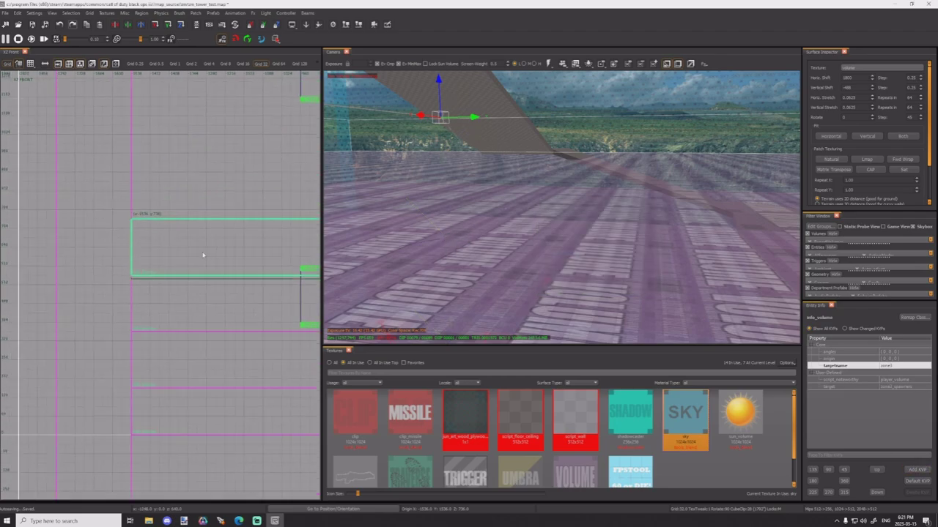
key("space")
mouse_move(203, 256)
left_mouse_down()
mouse_move(186, 207)
mouse_move(196, 196)
left_mouse_up()
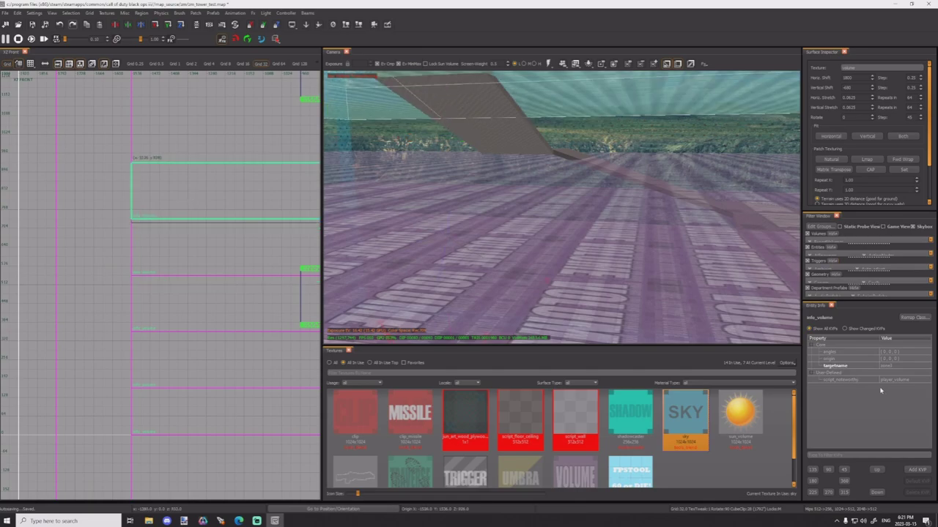
Step: Add a target key with the value zone4_spawners to the newest volume and set its targetname to zone4
left_click(916, 469)
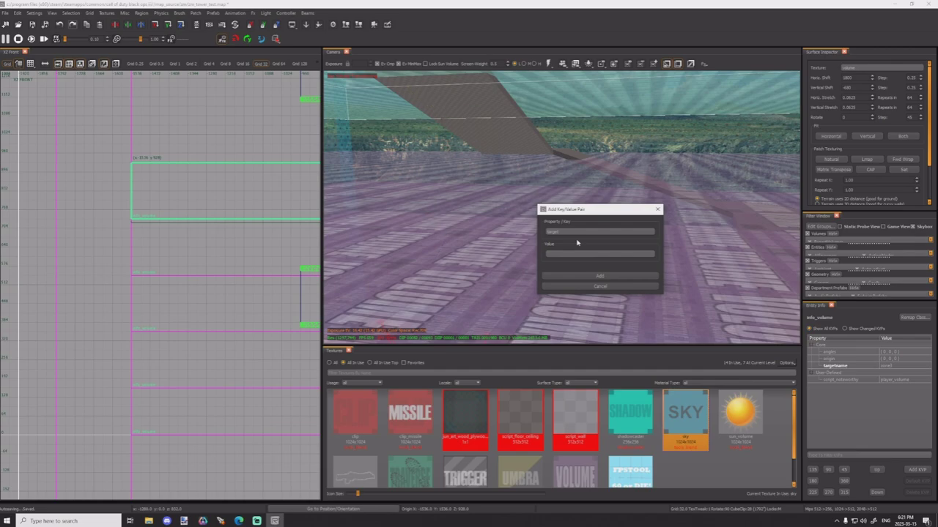
type("zone4_spawns")
key("Return")
double_click(906, 367)
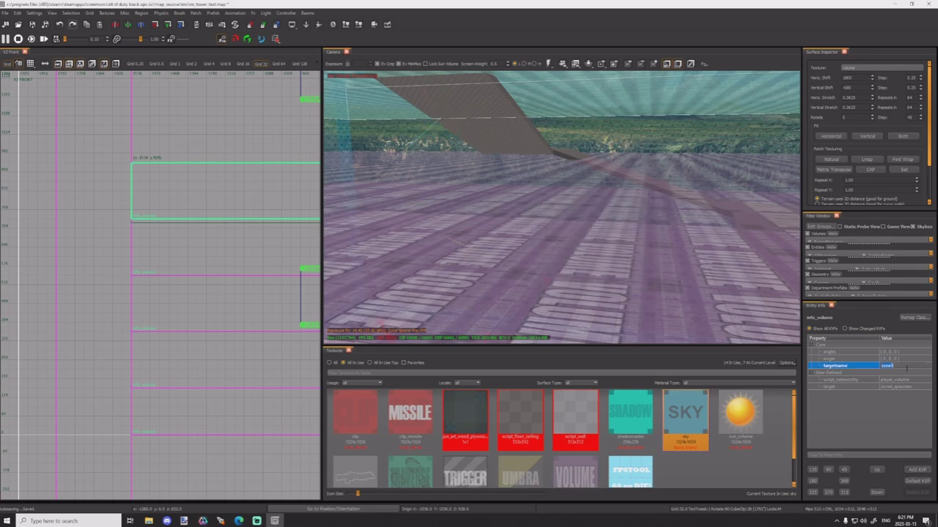
type("zone4")
key("Return")
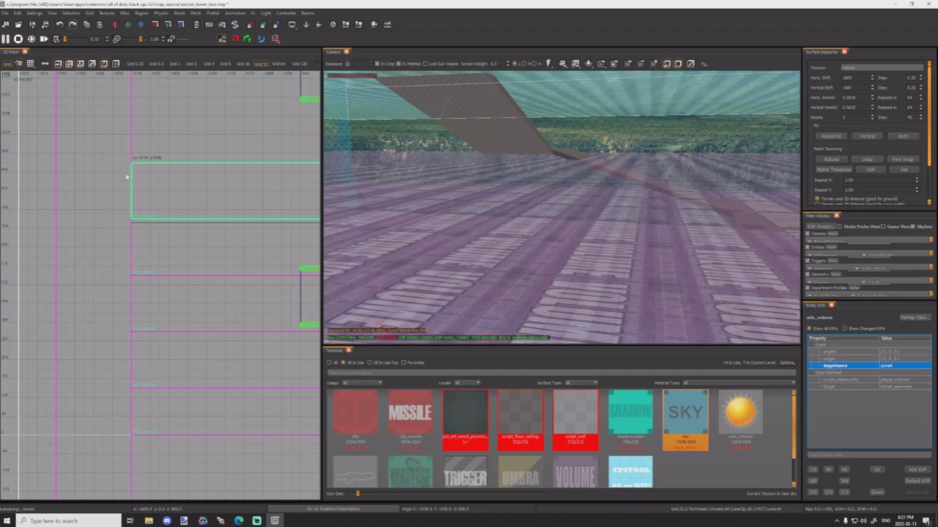
Step: Duplicate the zone4 volume repeatedly and stack the copies up the tower to just below the top platform
scroll(126, 178, "down", 9)
right_click_drag(165, 206, 155, 257)
scroll(152, 263, "up", 5)
key("space")
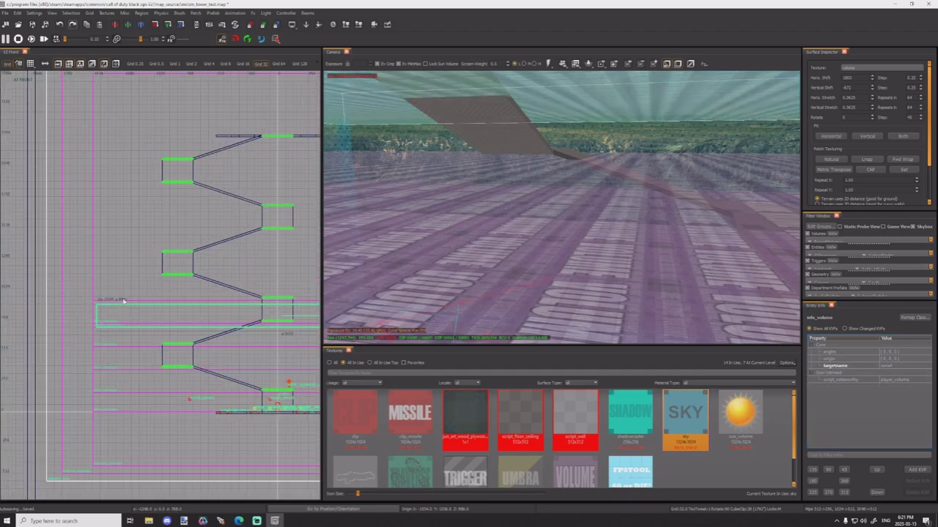
mouse_move(124, 301)
left_mouse_down()
mouse_move(101, 175)
mouse_move(118, 151)
left_mouse_up()
key("space")
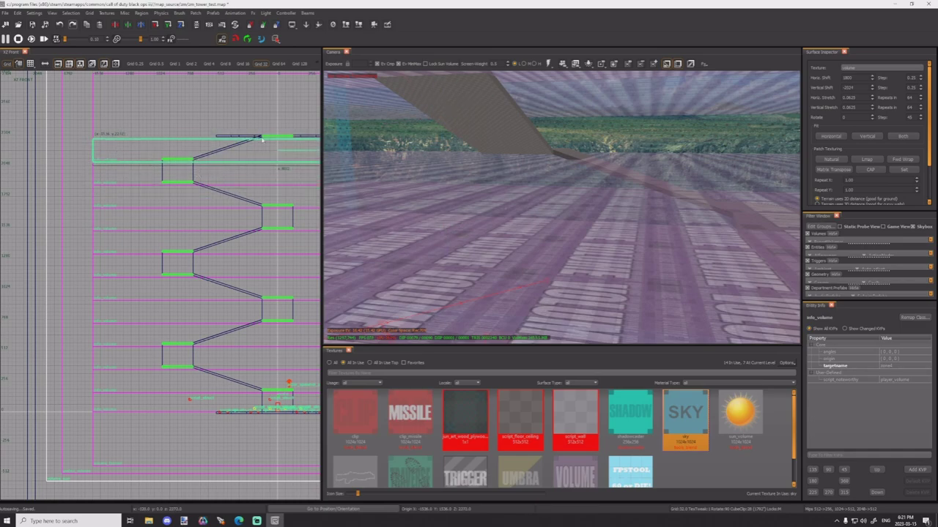
right_click_drag(262, 139, 216, 175)
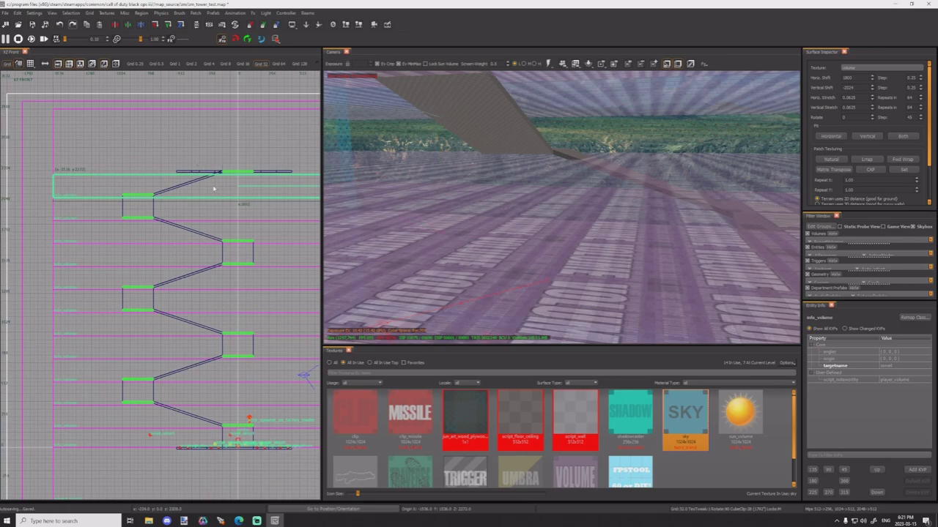
Step: Place a copy of the topmost volume directly above it so that it encloses the top platform
left_click_drag(214, 189, 203, 169)
right_click_drag(439, 192, 498, 192)
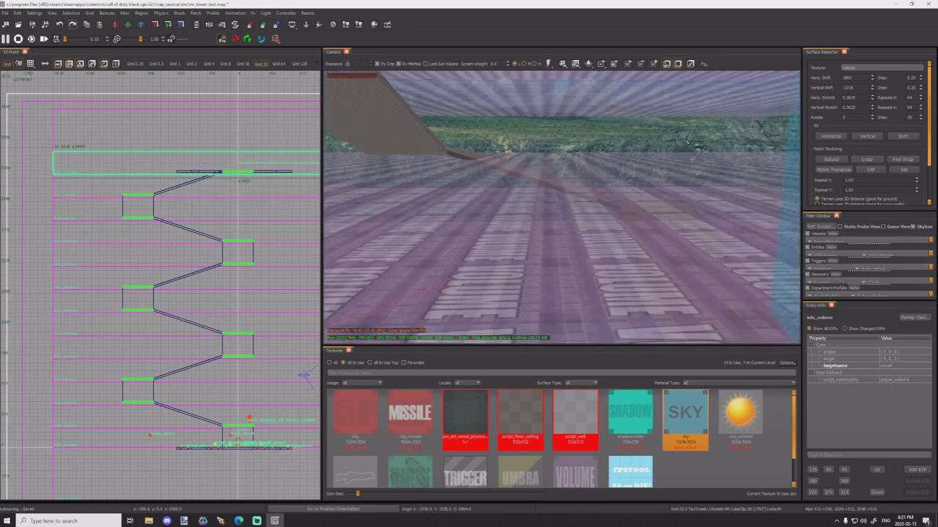
right_click_drag(546, 85, 520, 87)
Step: Select all the volumes above the zone4 volume together and add a target key with the value zone_spawners
left_click(557, 85, "shift")
left_click(557, 84, "shift")
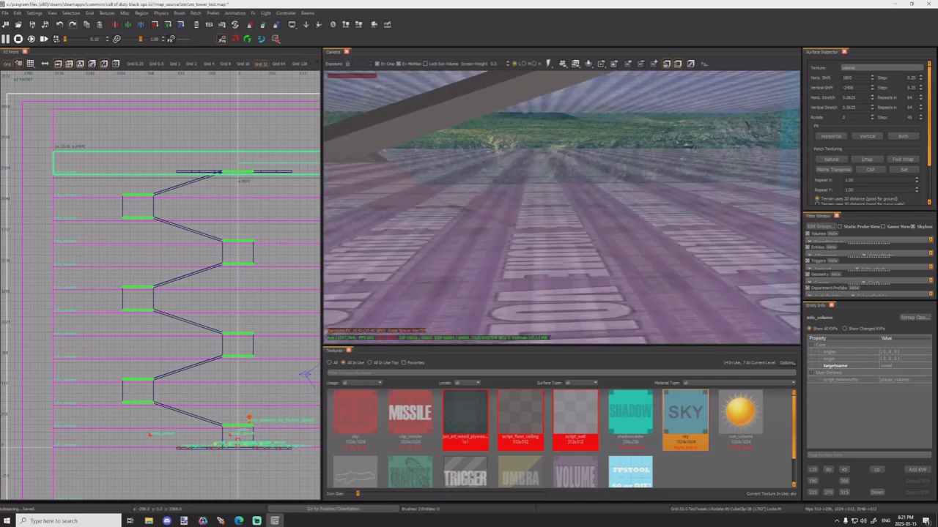
left_click(578, 224, "shift")
left_click(578, 225, "shift")
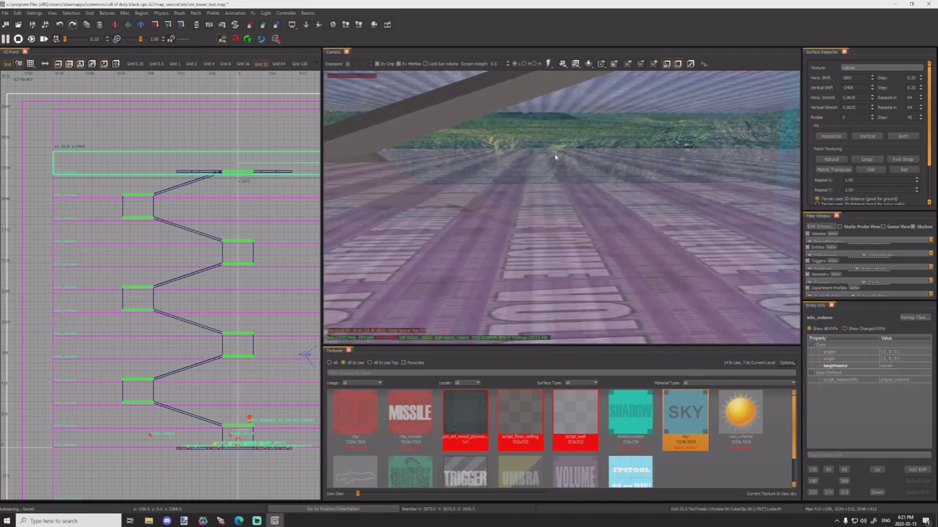
left_click(617, 96, "shift")
right_click_drag(617, 96, 481, 133)
left_click(465, 96, "shift")
left_click(500, 135, "shift")
left_click(502, 137, "shift")
left_click(509, 120, "shift")
left_click(466, 127, "shift")
right_click_drag(489, 168, 564, 139)
left_click(567, 105, "shift")
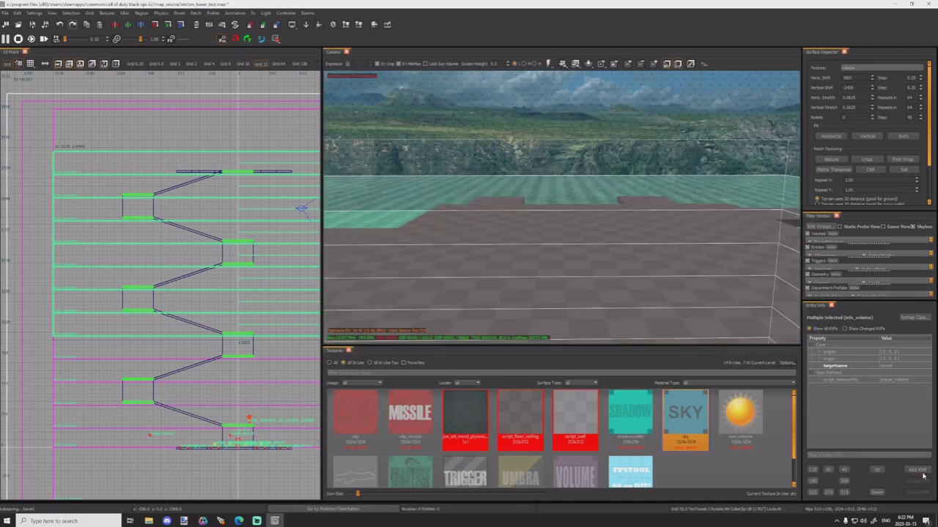
left_click(922, 474)
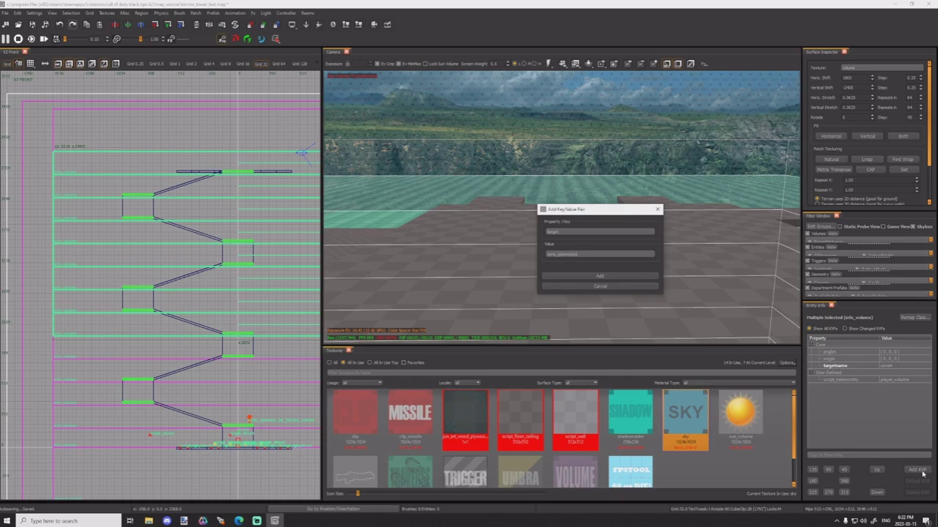
key("Return")
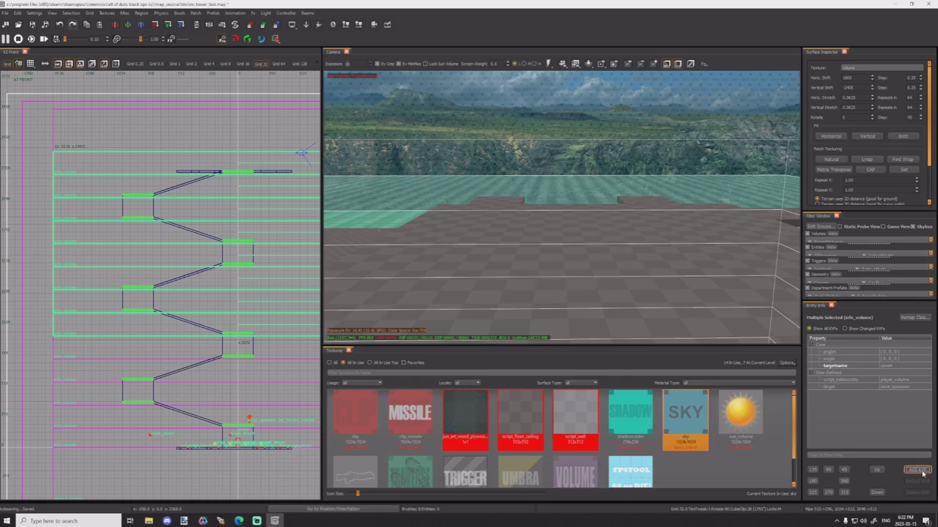
Step: Examine the stacked volumes one at a time around the zone4 level to find where the unnumbered ones begin
right_click_drag(525, 169, 549, 237)
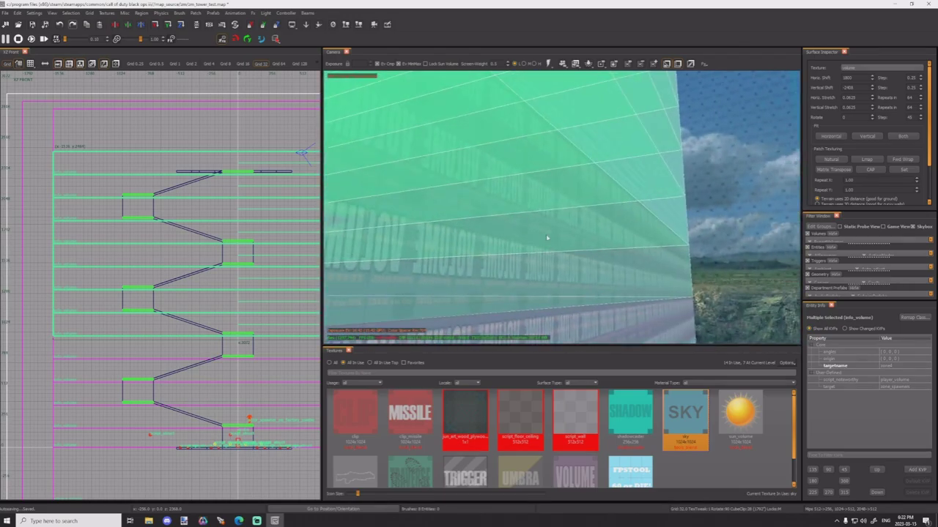
key("Escape")
left_click(549, 236, "shift")
key("Escape")
left_click(611, 278, "shift")
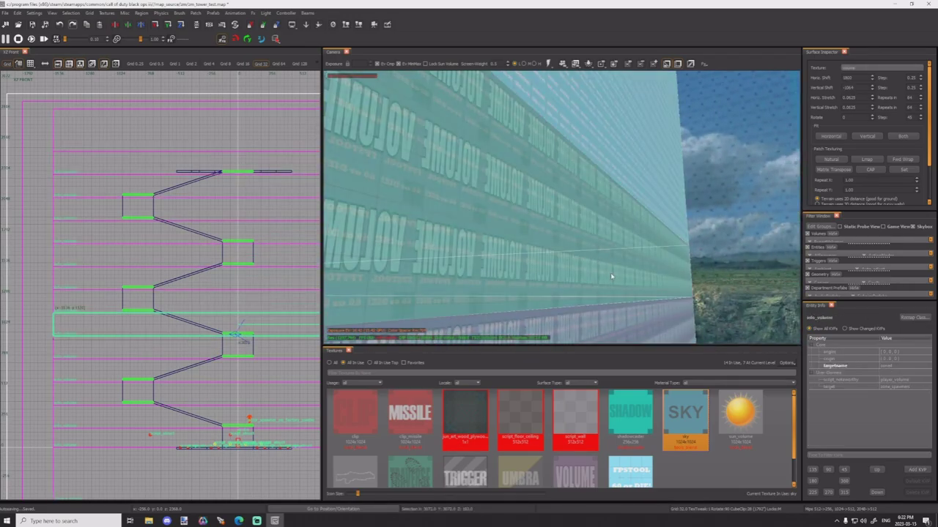
left_click(612, 276, "shift")
left_click(615, 311, "shift")
key("Escape")
left_click(601, 264, "shift")
key("Escape")
left_click(624, 323, "shift")
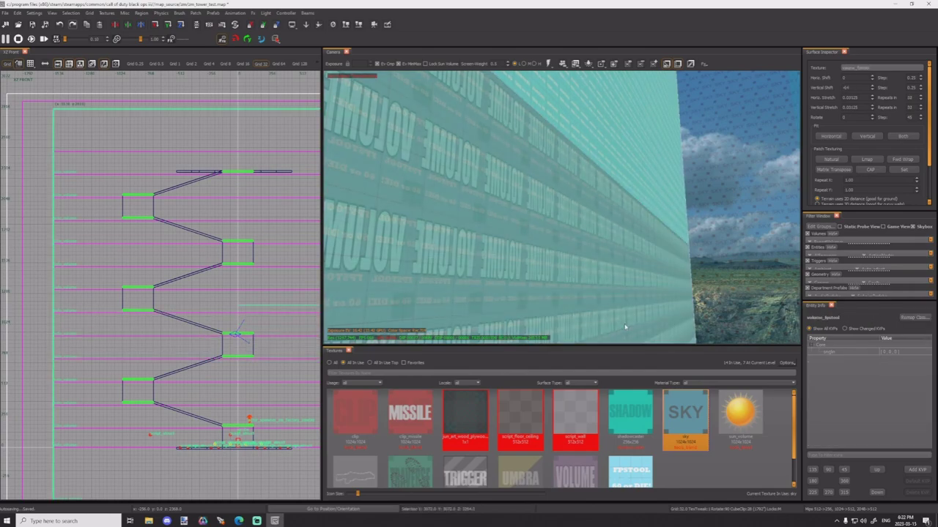
key("Escape")
left_click(624, 323, "shift")
right_click_drag(624, 323, 624, 292)
left_click(624, 292, "shift")
left_click(626, 279, "shift")
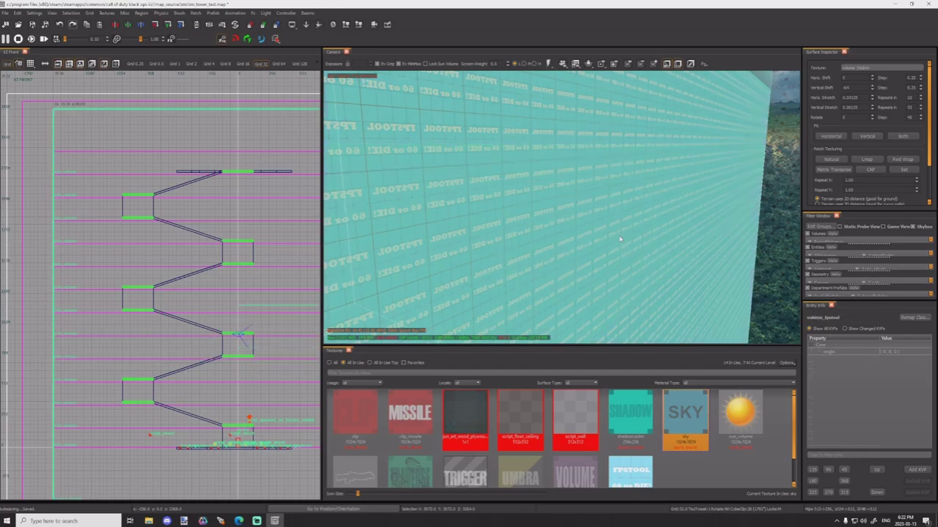
left_click(630, 249, "shift")
left_click(634, 224, "shift")
left_click(635, 224, "shift")
left_click(635, 225, "shift")
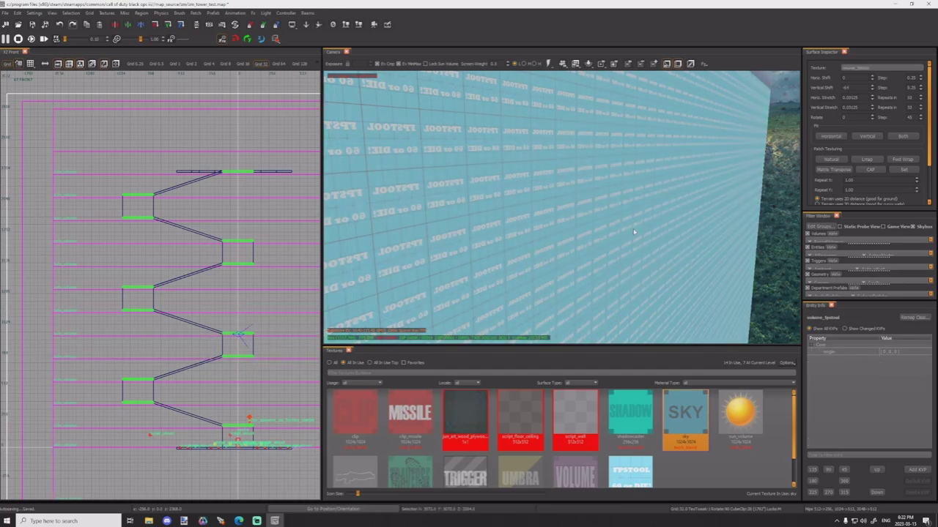
key("Escape")
right_click_drag(634, 224, 659, 230)
left_click(629, 229, "shift")
key("Escape")
left_click(630, 229, "shift")
left_click(630, 229, "shift")
key("Escape")
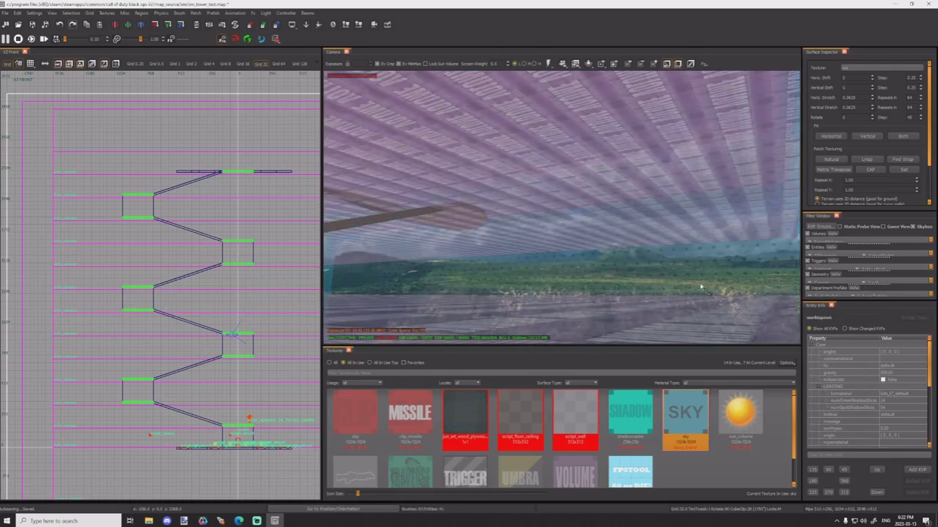
left_click(707, 302, "shift")
right_click_drag(707, 301, 675, 230)
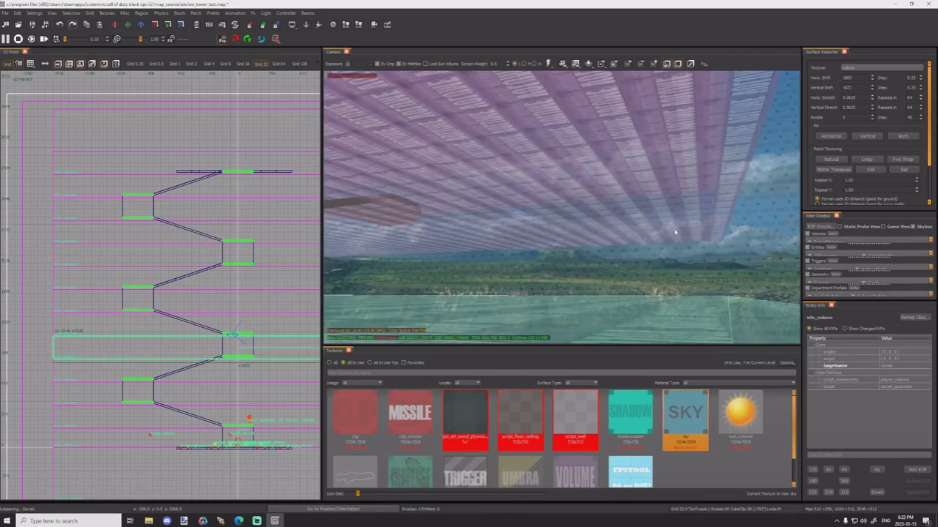
Step: Set the targetname of the overhead volume at the second landing above zone4 to zone5 and its target to zone5_spawners
key("Escape")
left_click(675, 230, "shift")
left_click(907, 364)
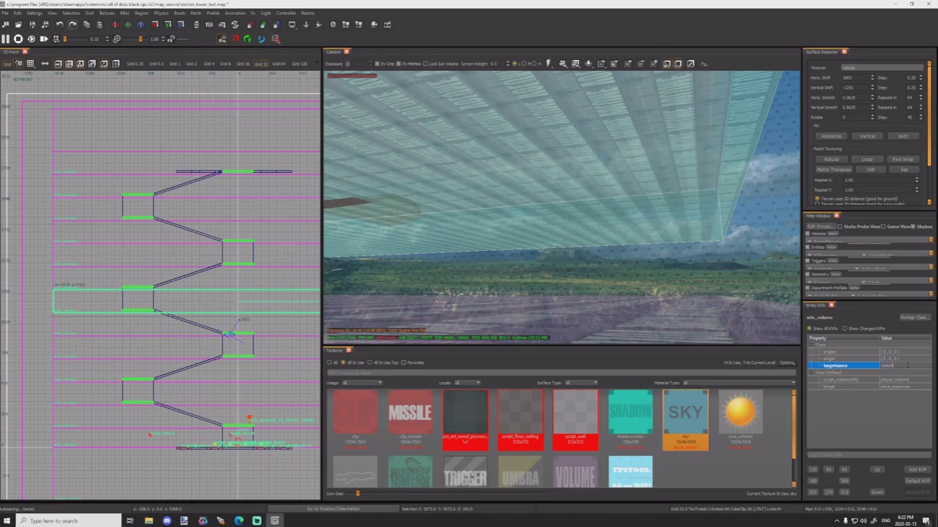
key("BackSpace")
type("5")
key("Return")
left_click(893, 386)
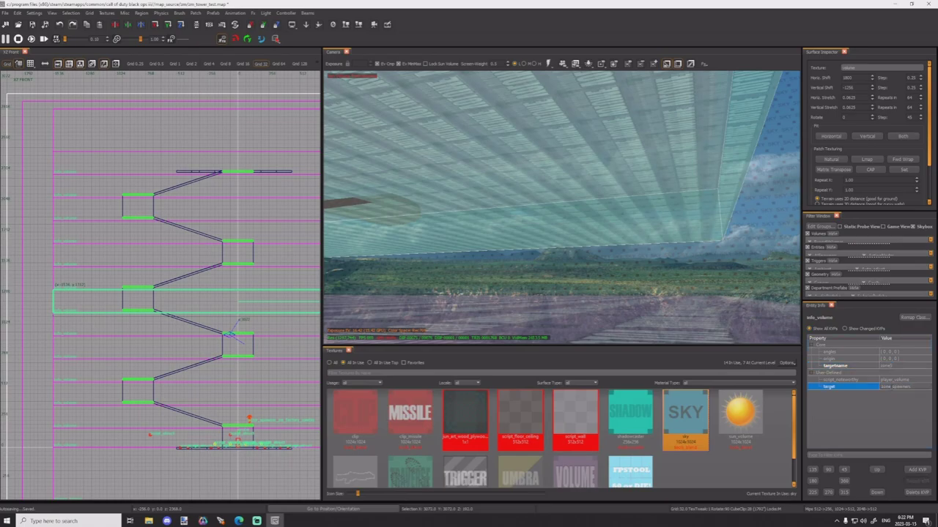
type("5")
key("Return")
Step: Set the targetname of the volume directly above zone5 to zone6 and its target to zone6_spawners
right_click_drag(584, 221, 584, 218)
key("Escape")
left_click(584, 218, "shift")
left_click(899, 366)
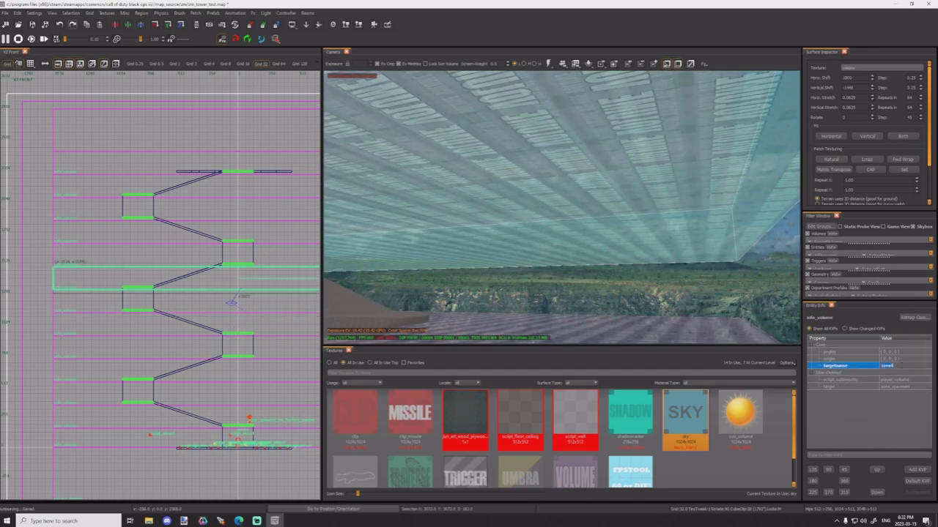
key("Return")
left_click(888, 386)
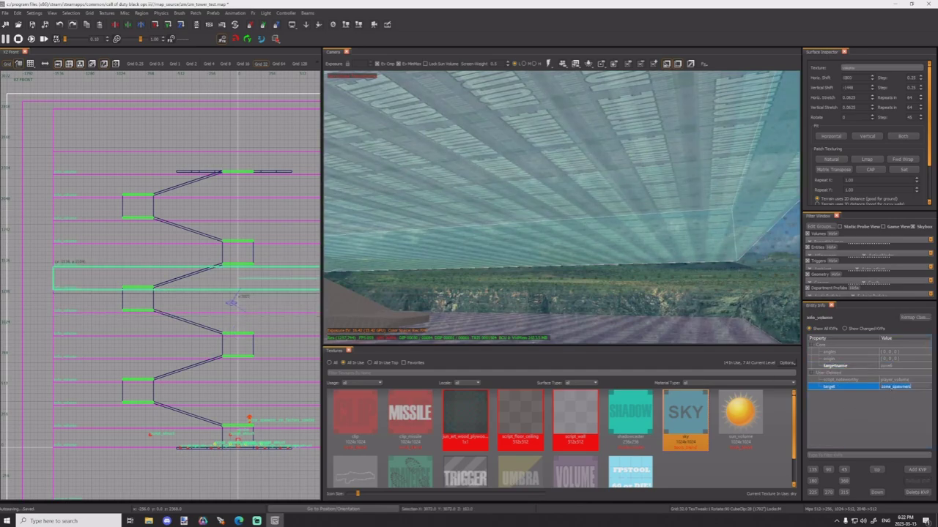
left_click(890, 387)
key("Return")
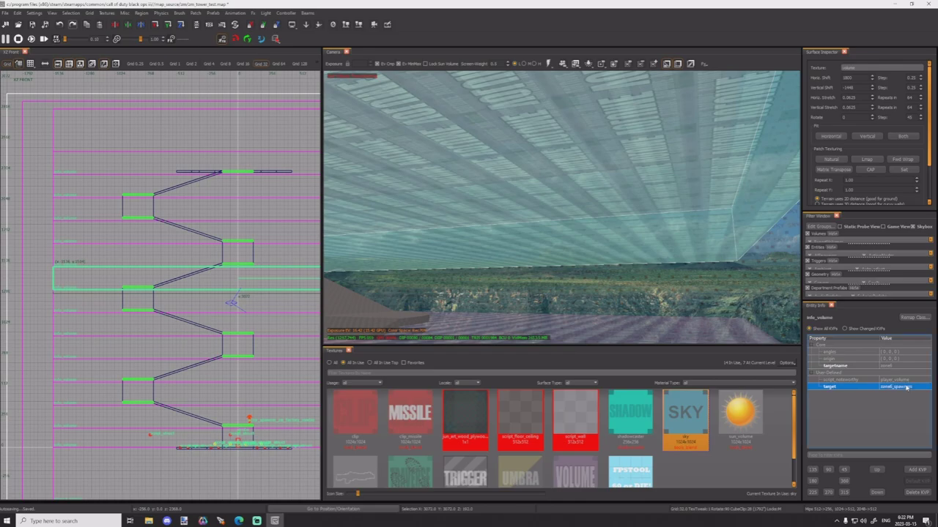
Step: Set the targetname of the volume directly above zone6 to zone7 and its target to zone7_spawners
right_click_drag(644, 253, 641, 210, "ctrl")
key("Escape")
left_click(662, 244, "shift")
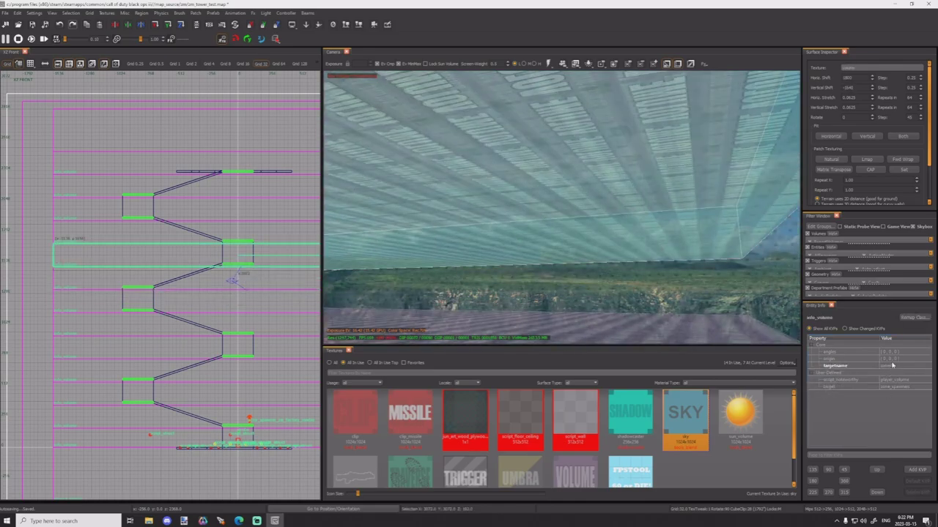
left_click(893, 365)
key("Return")
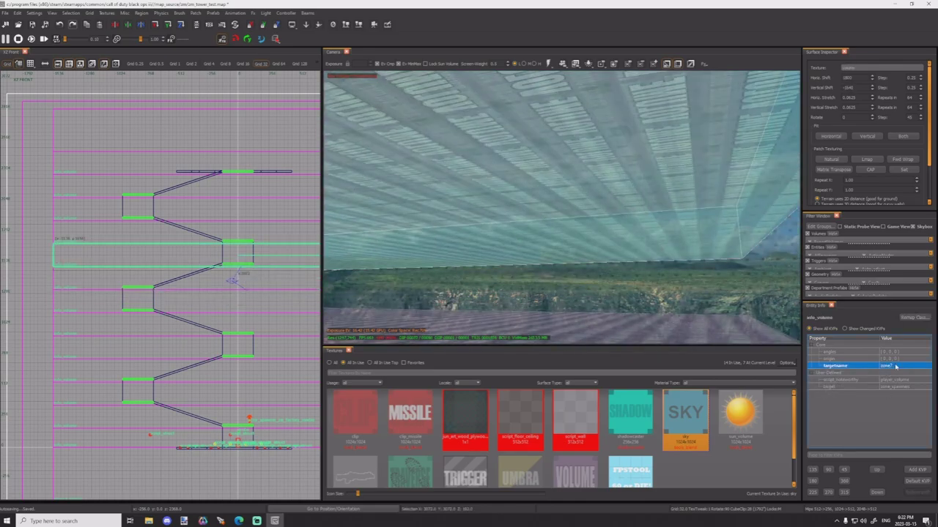
left_click(892, 387)
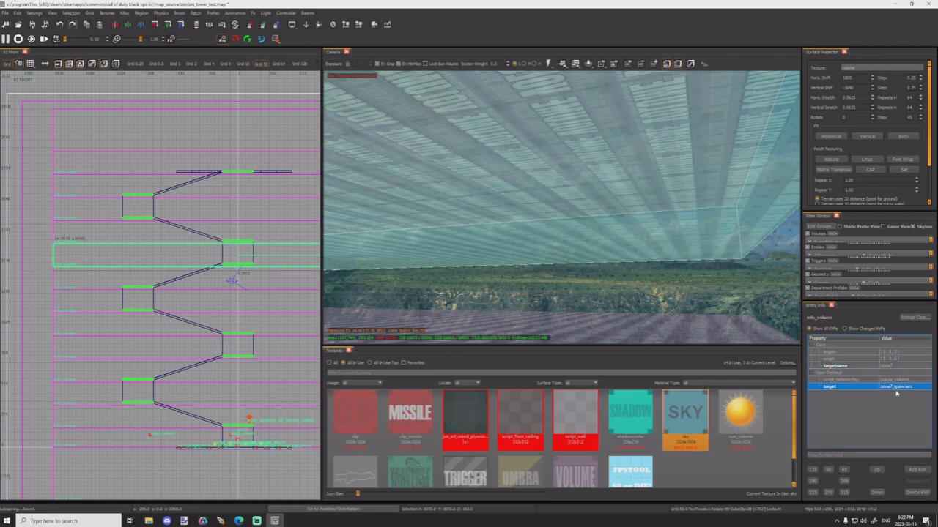
Step: Set the targetname of the volume directly above zone7 to zone8 and its target to zone8_spawners
right_click_drag(681, 308, 681, 256, "ctrl")
key("Escape")
left_click(674, 219, "shift")
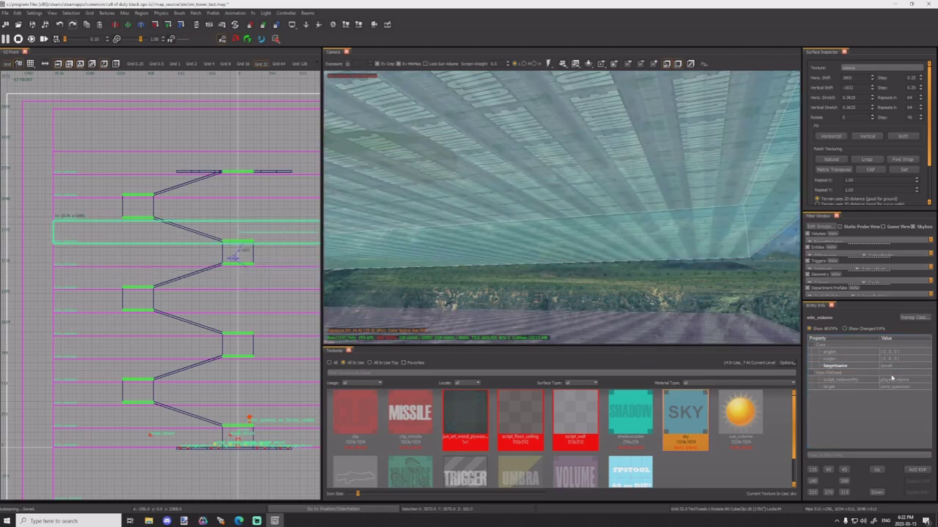
left_click(892, 366)
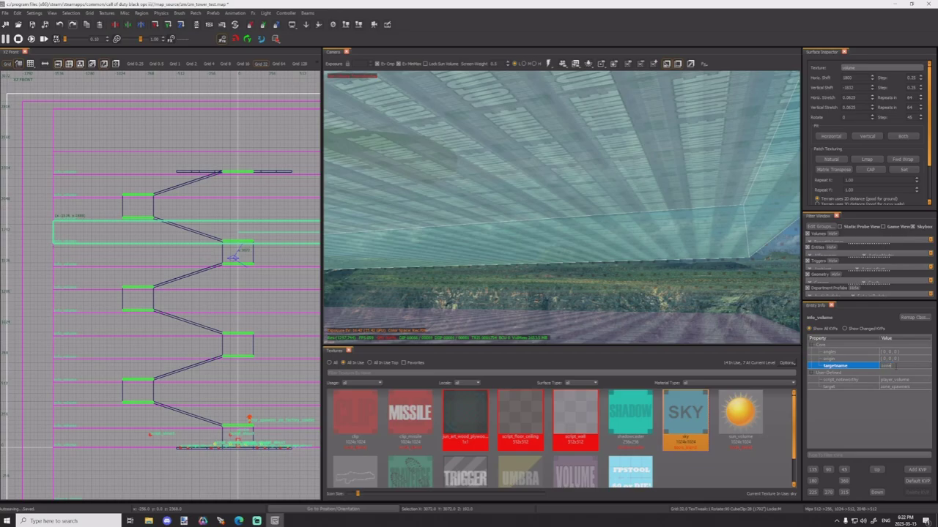
type("8")
key("Return")
left_click(890, 388)
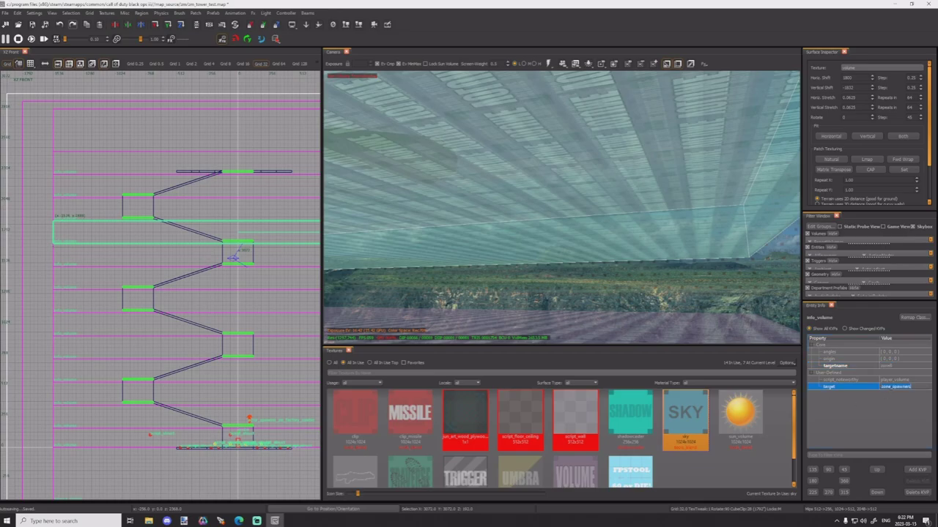
type("8")
key("Return")
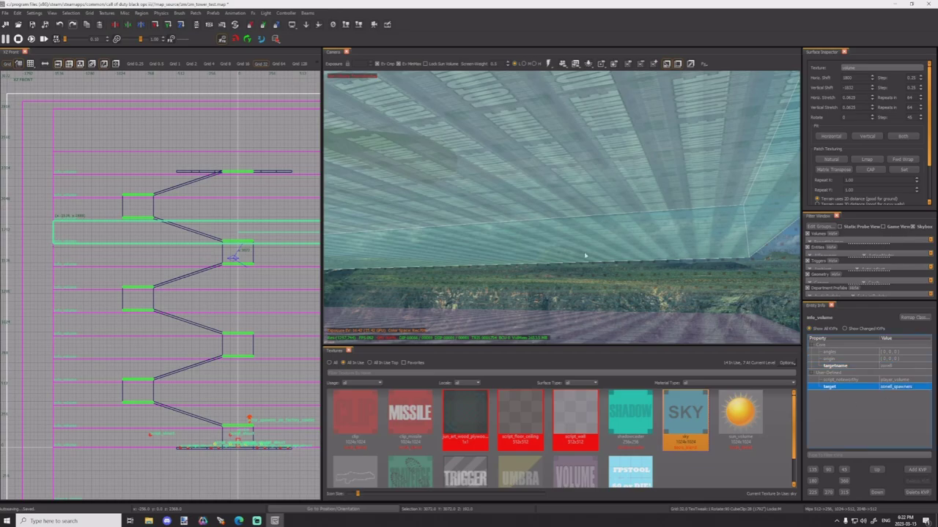
Step: Set the targetname of the volume directly above zone8 to zone9 and its target to zone9_spawners
right_click_drag(585, 255, 592, 205, "ctrl")
key("Escape")
left_click(592, 205, "shift")
left_click(904, 366)
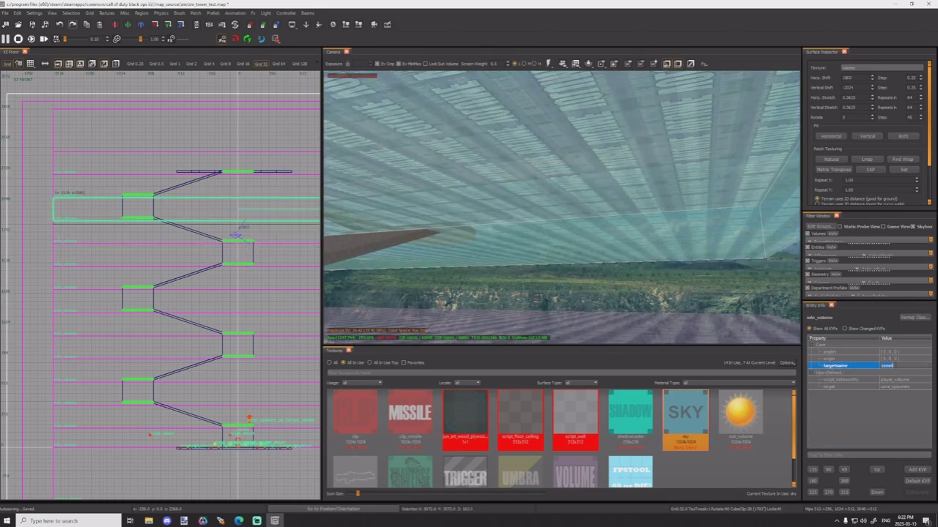
left_click(894, 365)
type("9")
key("Return")
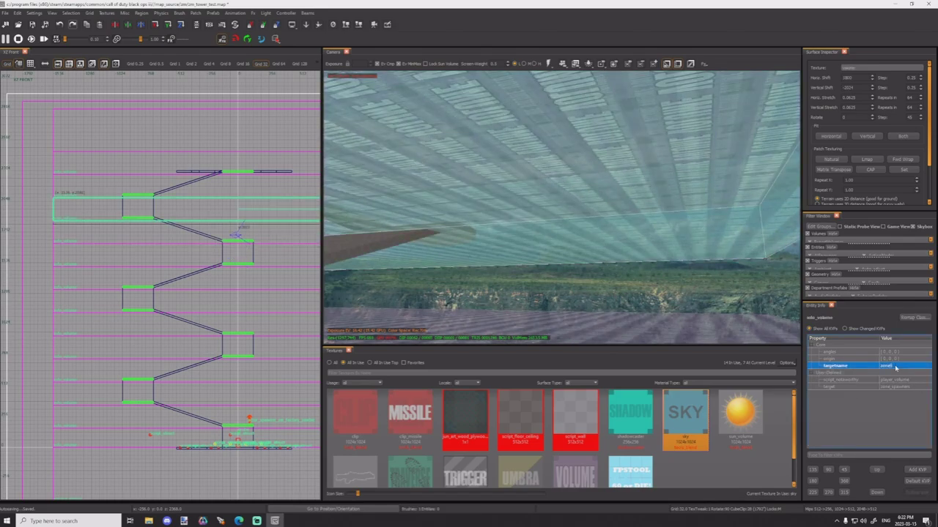
left_click(860, 387)
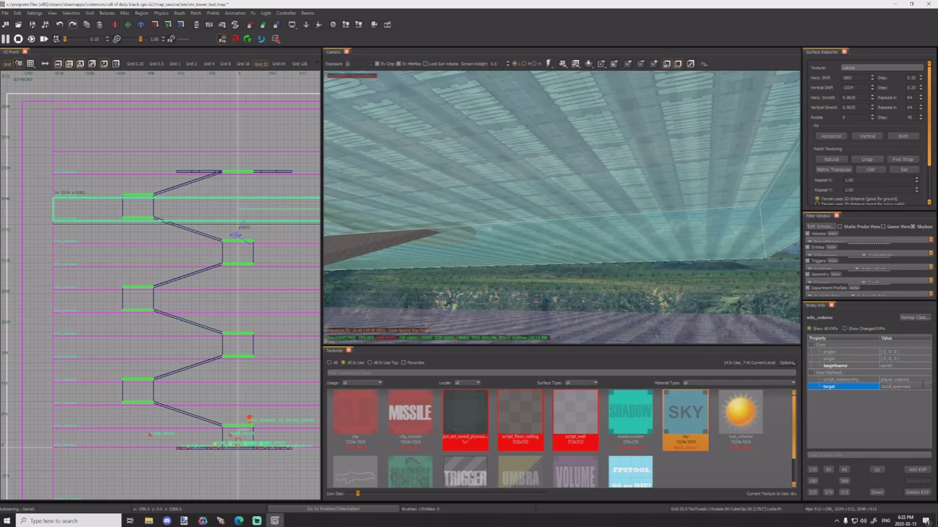
type("11")
key("Return")
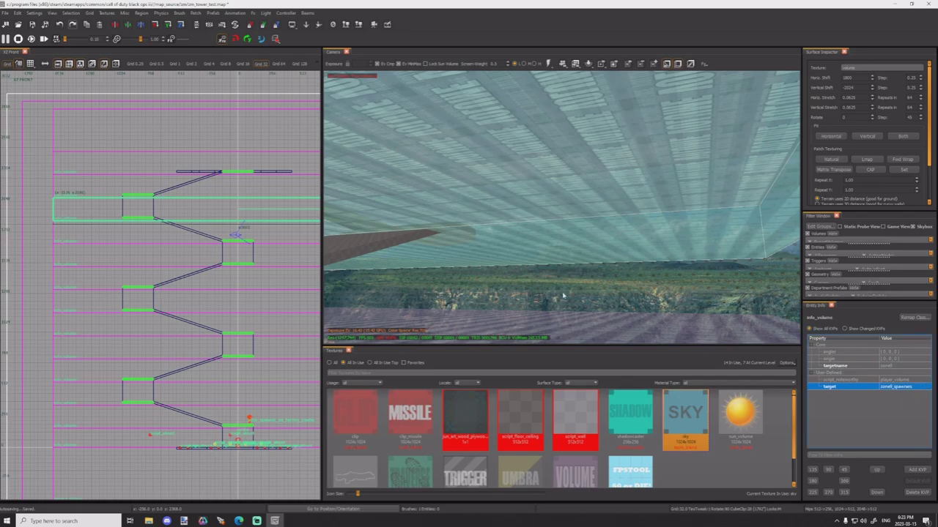
Step: Set the target of the volume directly above zone9 to zone11_spawners and its targetname to zone11
right_click_drag(563, 296, 576, 236, "ctrl")
key("Escape")
left_click(576, 237, "shift")
left_click(892, 389)
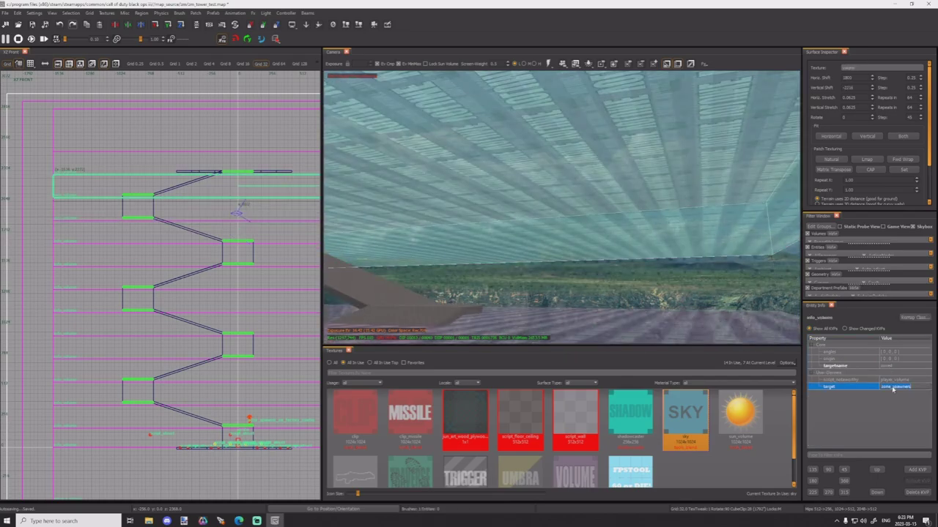
left_click(930, 397)
key("Return")
left_click(900, 365)
type("11")
key("Return")
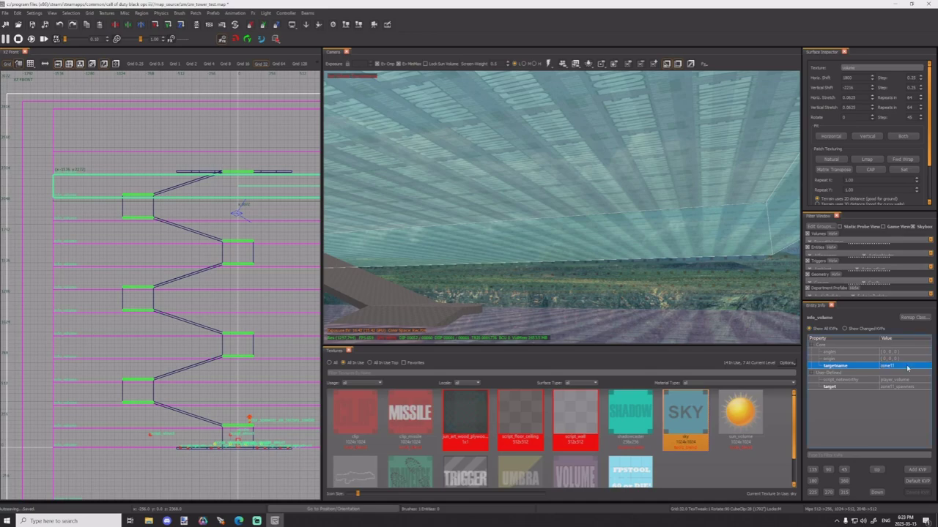
Step: Reselect the volume just below the top platform and set its targetname to zone10 and its target to zone10_spawners
key("Escape")
left_click(630, 324, "shift")
key("Escape")
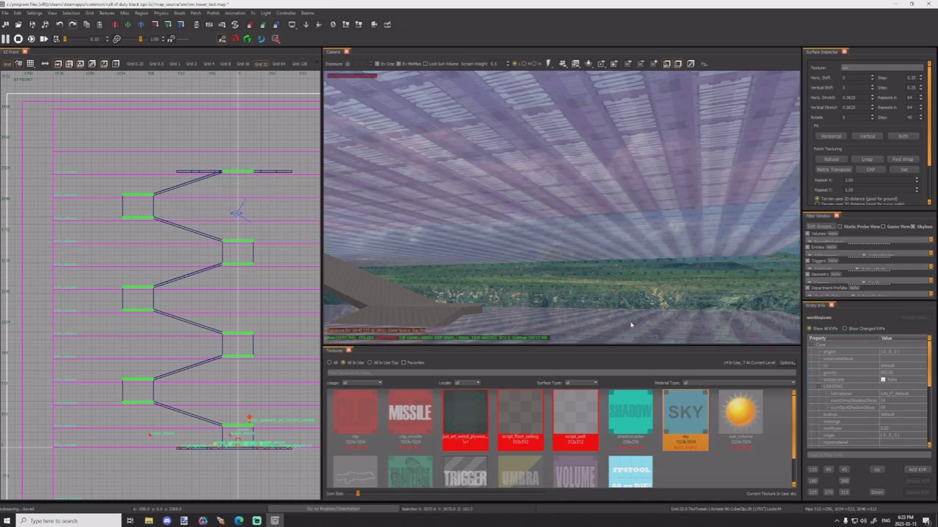
left_click(630, 234, "shift")
left_click(897, 365)
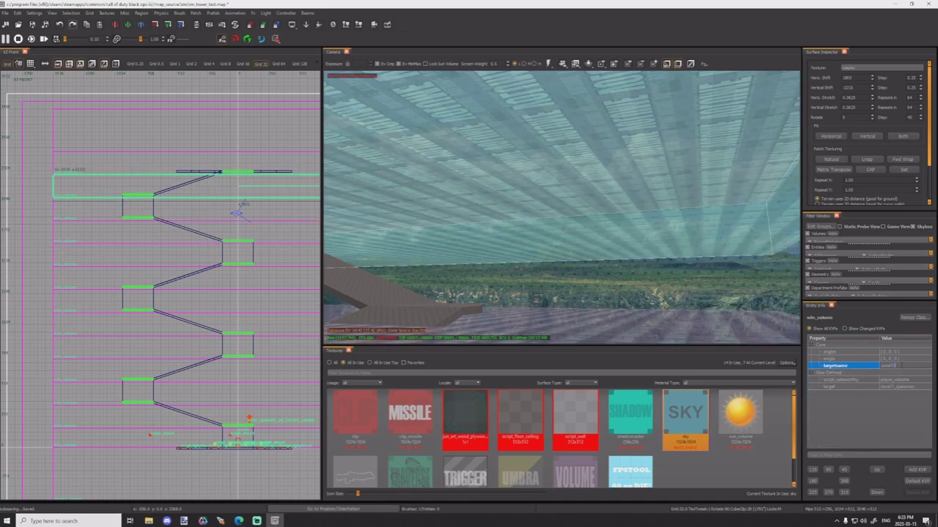
key("Return")
left_click(893, 386)
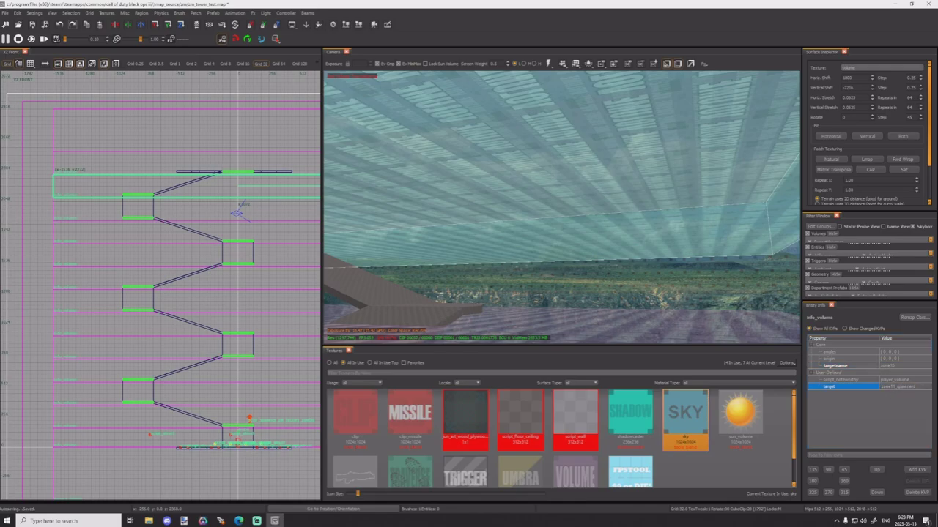
type("0")
key("Return")
right_click_drag(440, 231, 554, 242)
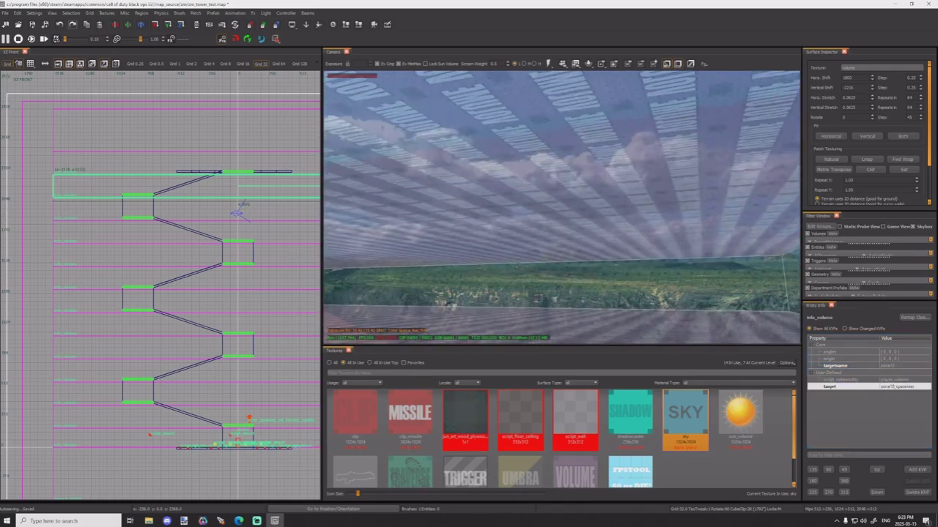
Step: Set the targetname of the volume directly above zone10 to zone11 and its target to zone11_spawners
key("Escape")
left_click(557, 243, "shift")
left_click(898, 366)
left_click(898, 367)
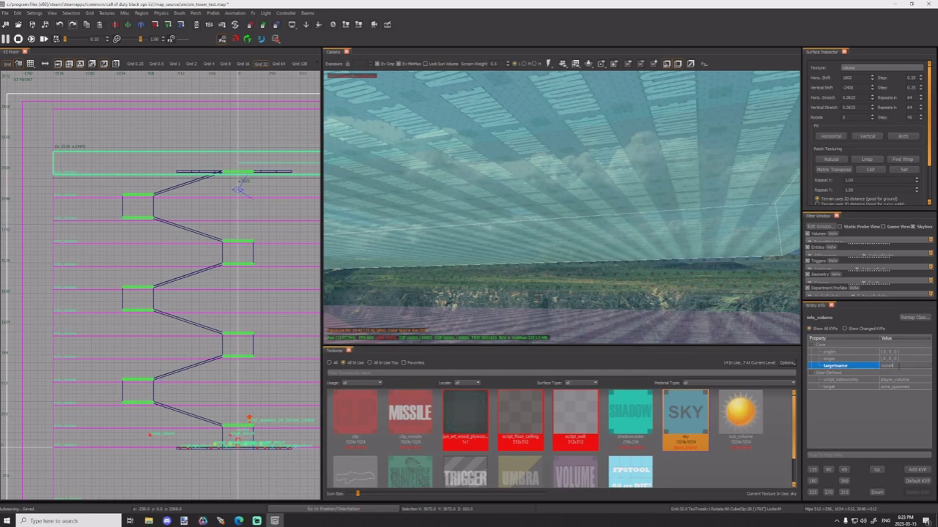
type("11")
key("Return")
left_click(894, 386)
left_click(891, 387)
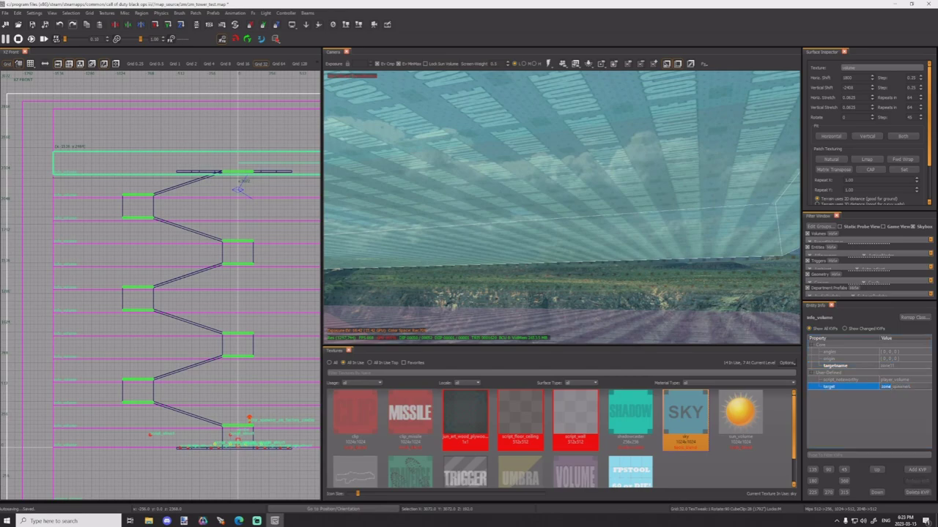
key("Return")
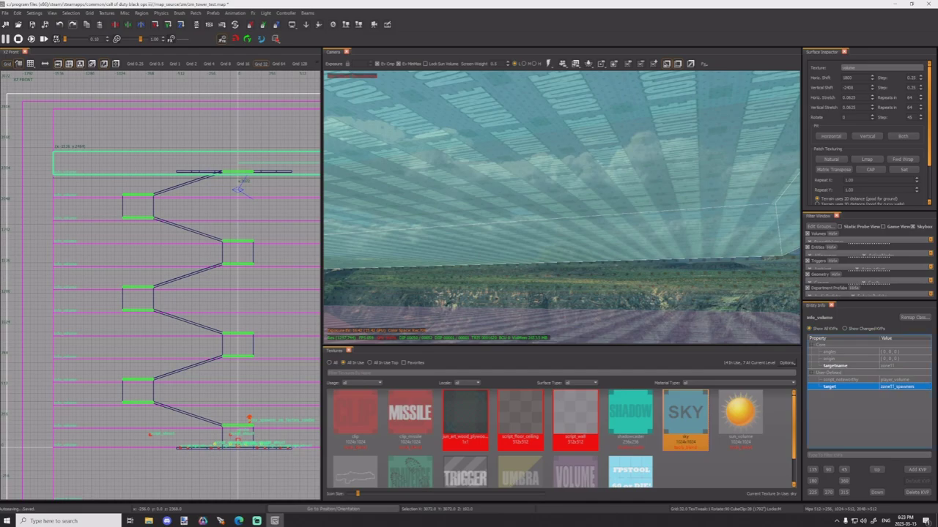
Step: Deselect the topmost zone volume and hide all volumes with the filter
key("Escape")
right_click_drag(396, 235, 509, 241)
left_click(451, 240)
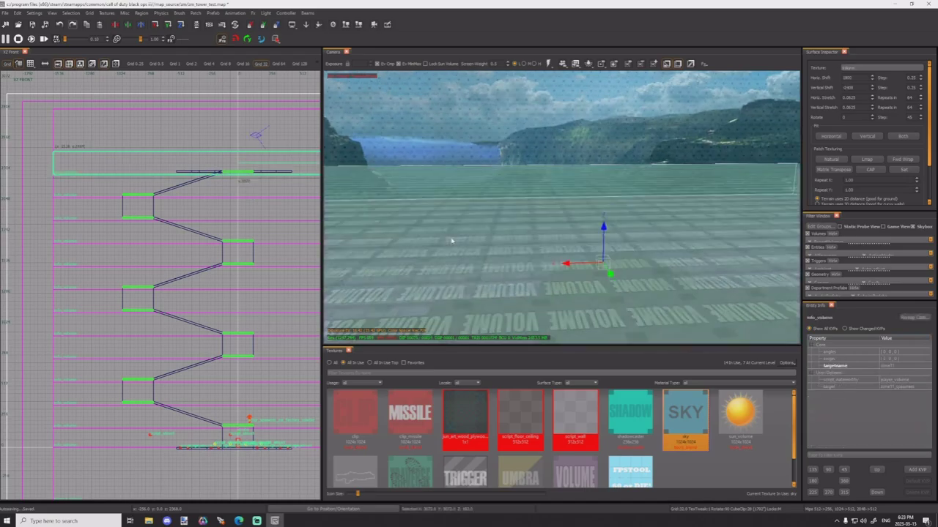
key("Escape")
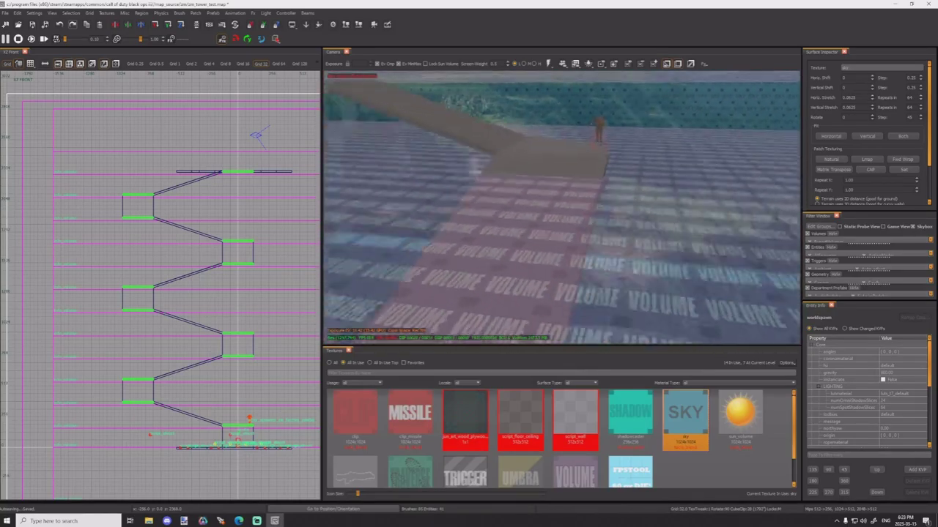
right_click_drag(561, 207, 487, 176)
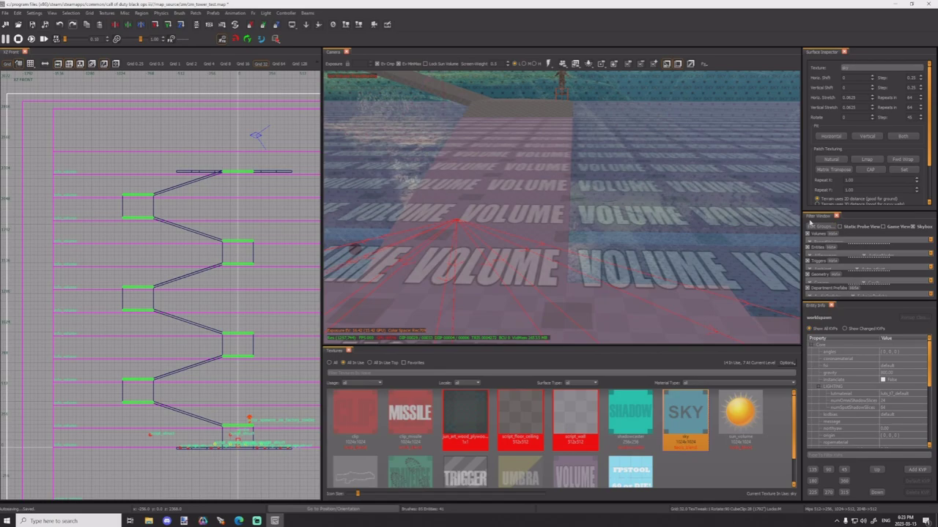
left_click(808, 234)
Step: Duplicate a start-zone spawner struct from a side platform, rotate the copy about the vertical axis, and move it toward the first ramp
right_click_drag(605, 211, 586, 242)
left_click(667, 291, "shift")
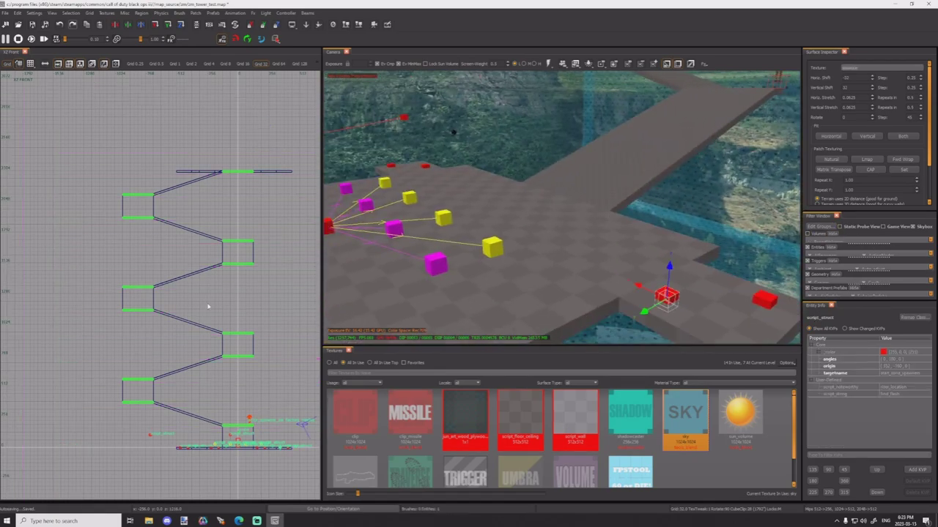
key("ctrl+Tab")
key("ctrl+Tab")
scroll(151, 286, "up", 3)
scroll(150, 286, "up", 4)
key("space")
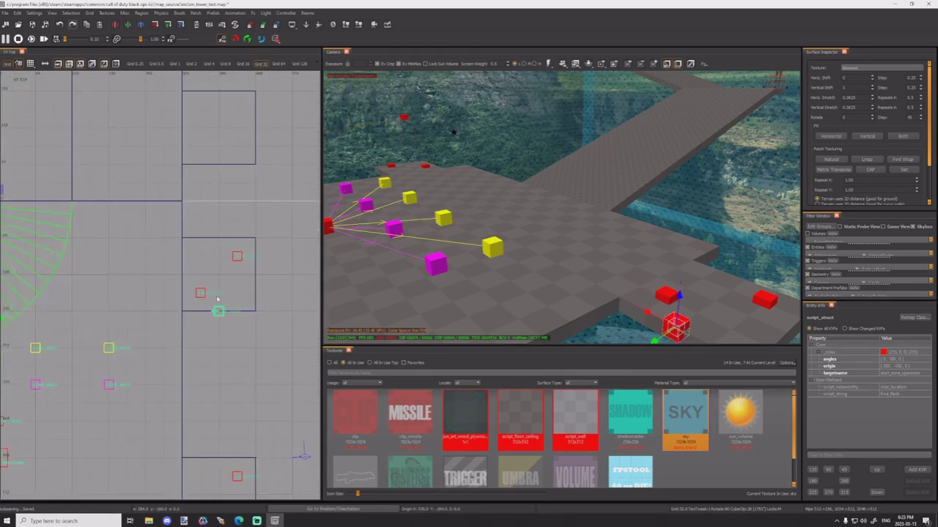
key("shift+z")
scroll(227, 318, "down", 5)
left_click_drag(225, 316, 203, 265)
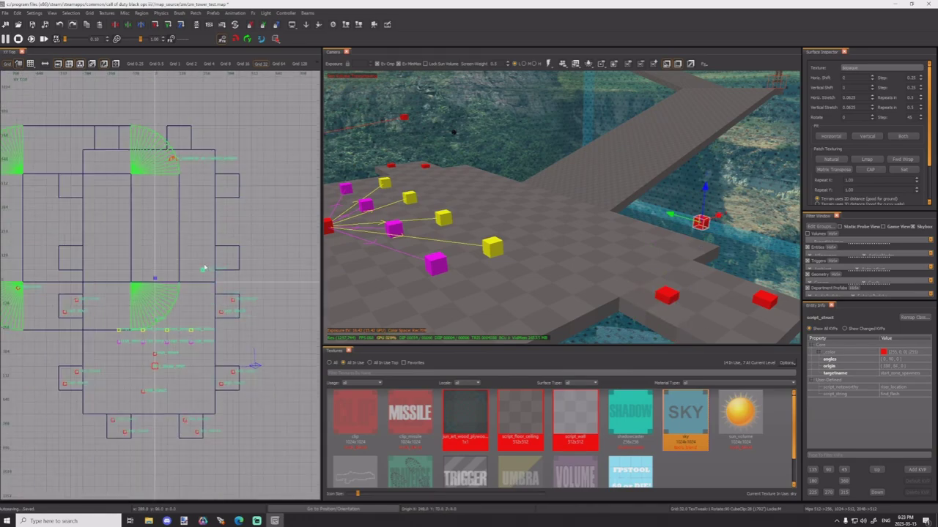
Step: Position the spawner copy on the lower part of the first ramp at surface height and set its targetname to zone1_spawners
scroll(202, 264, "up", 6)
scroll(690, 192, "up", 1)
key("4")
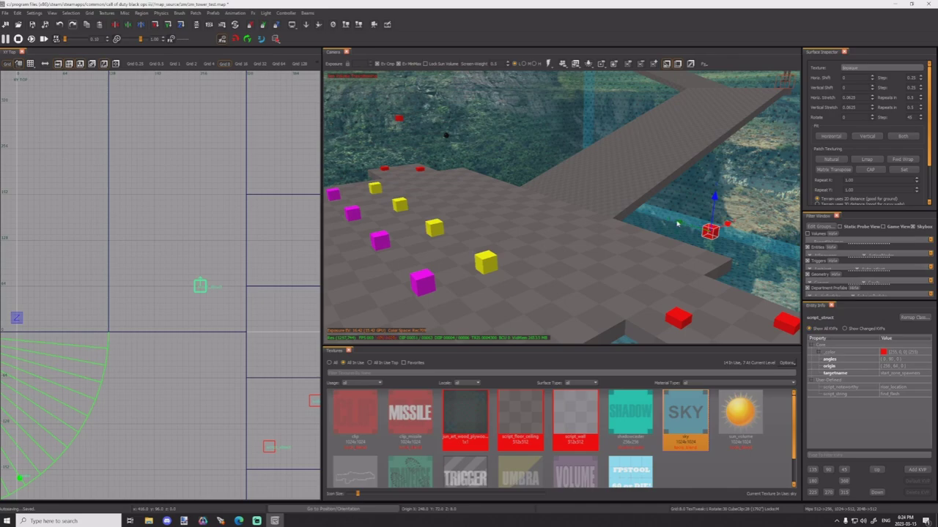
left_click_drag(678, 224, 590, 183)
right_click_drag(589, 184, 642, 198)
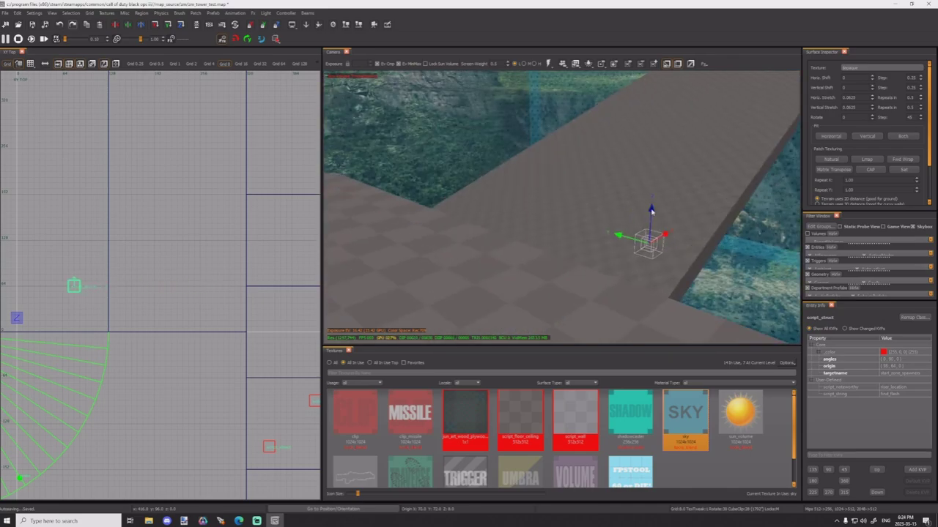
left_click_drag(652, 211, 654, 185)
key("1")
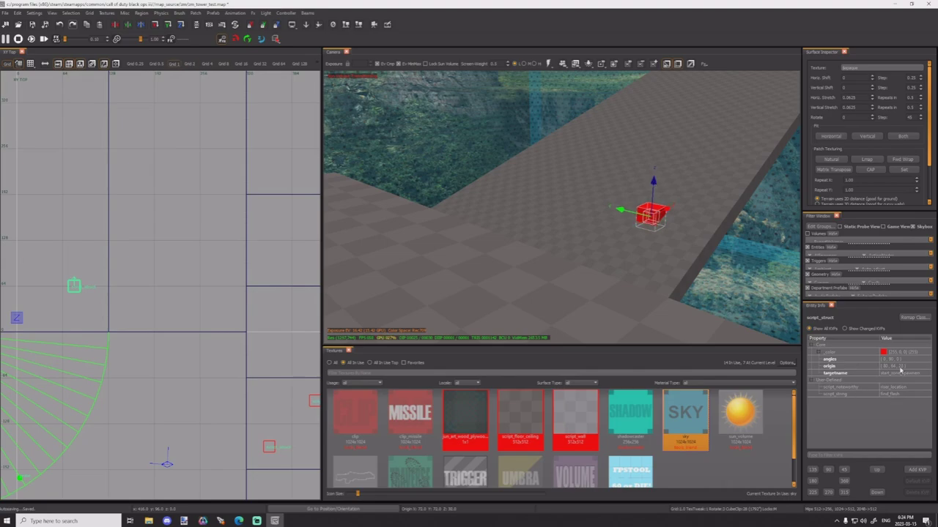
left_click(902, 374)
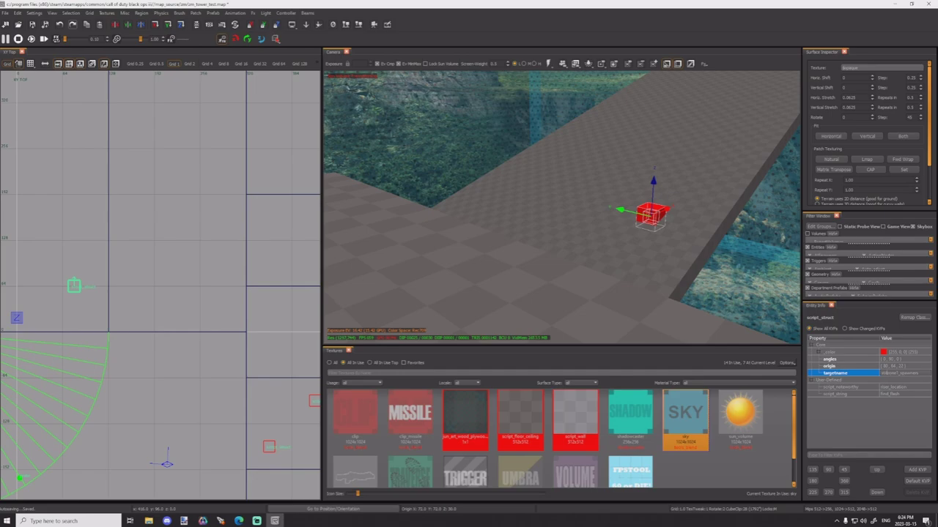
key("Return")
Step: Duplicate the zone1 spawner struct, place the copy farther up the first ramp on its opposite side, and raise it to the surface
scroll(98, 255, "down", 3)
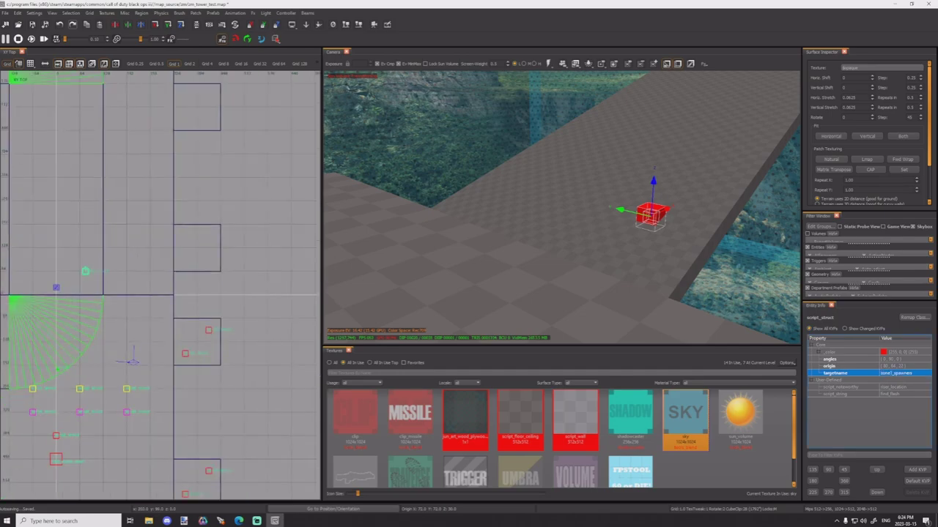
right_click_drag(103, 291, 241, 329)
key("space")
left_click_drag(242, 330, 191, 280)
right_click_drag(458, 215, 546, 177)
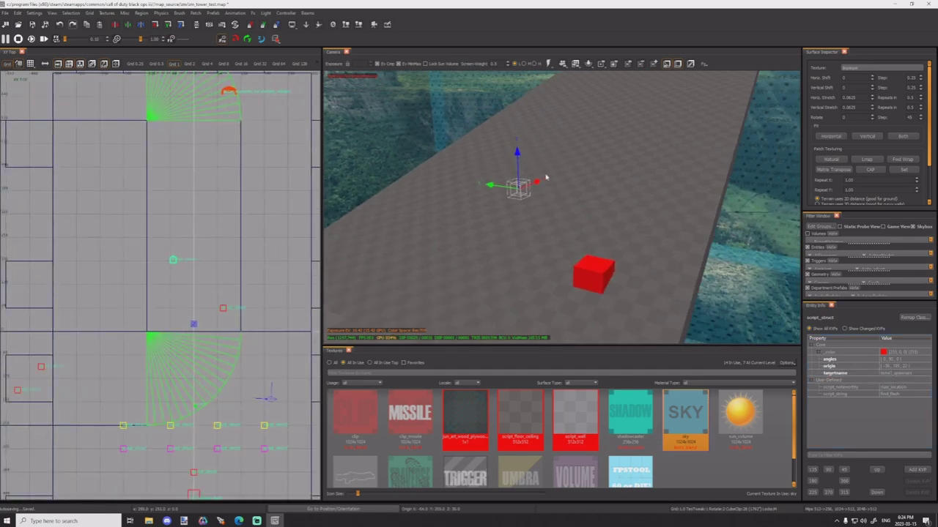
left_click_drag(518, 152, 522, 104)
right_click_drag(534, 133, 542, 153)
key("Escape")
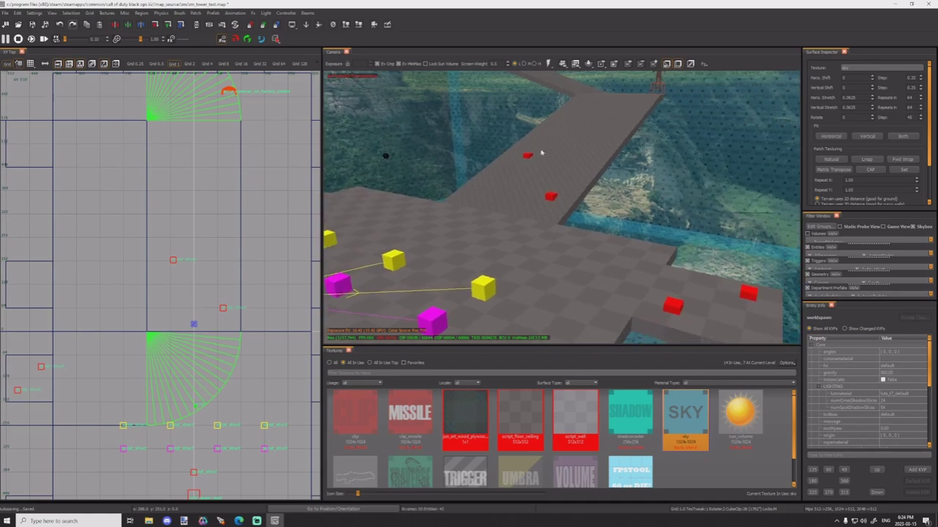
Step: Duplicate a start-zone spawner struct from a side platform, place the copy on the main start floor, and open its targetname for editing
left_click(675, 310, "shift")
scroll(241, 278, "down", 5)
scroll(244, 334, "up", 1)
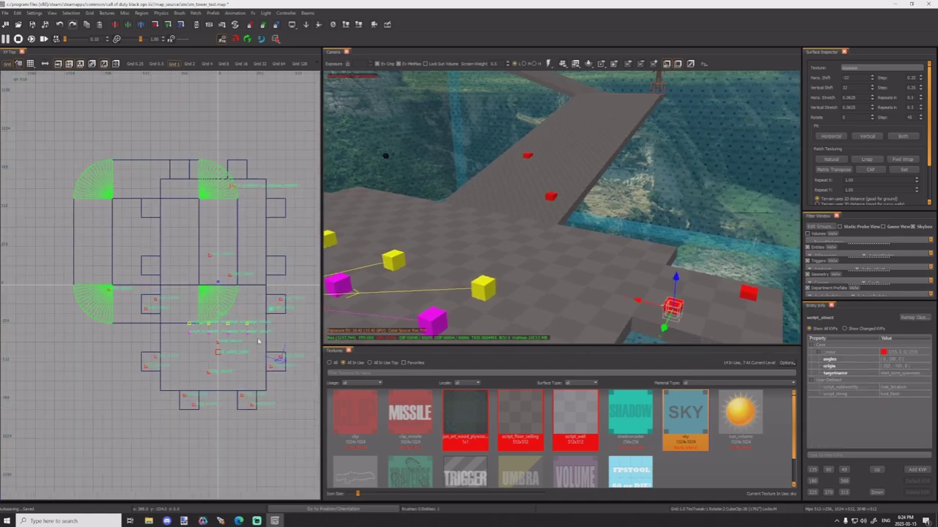
right_click_drag(251, 375, 263, 331)
scroll(286, 275, "up", 4)
key("space")
left_click_drag(294, 262, 205, 296)
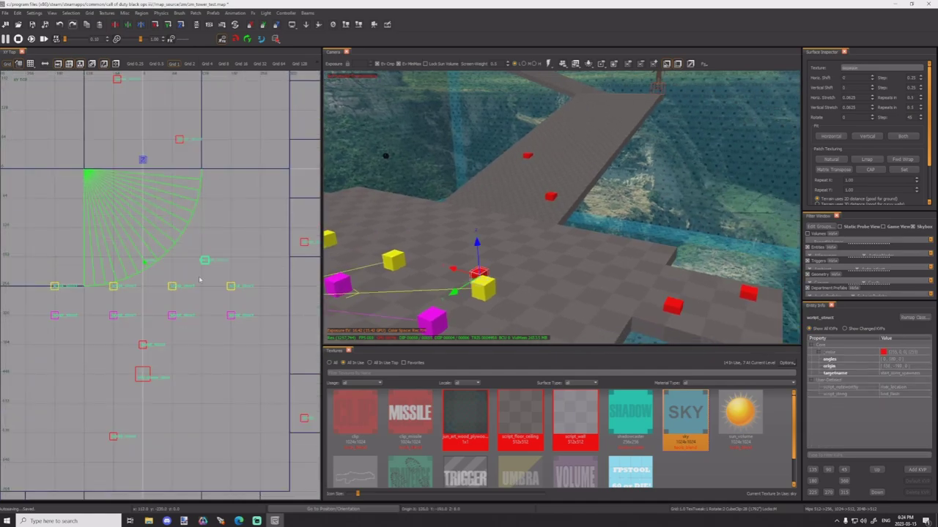
scroll(209, 301, "down", 1)
right_click_drag(212, 307, 208, 268)
left_click_drag(209, 271, 222, 332)
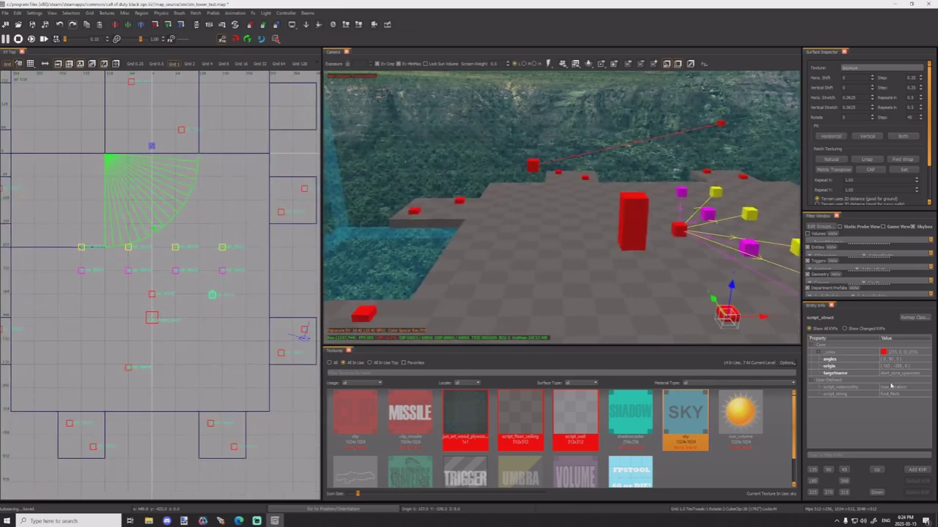
left_click(889, 373)
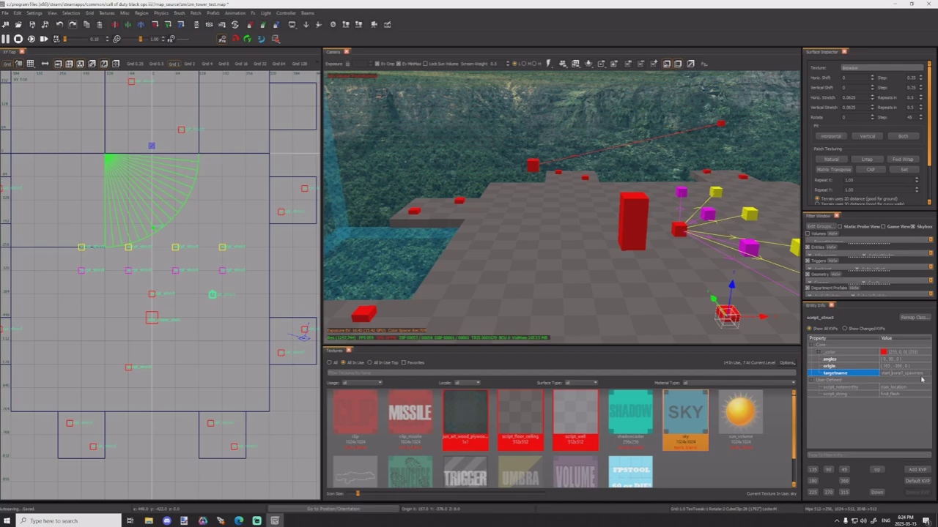
Step: Change the selected spawner struct's targetname to zone1_spawners by removing the start_ prefix
key("shift+Home")
key("BackSpace")
key("Return")
Step: Duplicate the zone1 spawner struct and place the copy near the west side of the ground platform
right_click_drag(70, 295, 98, 276)
key("space")
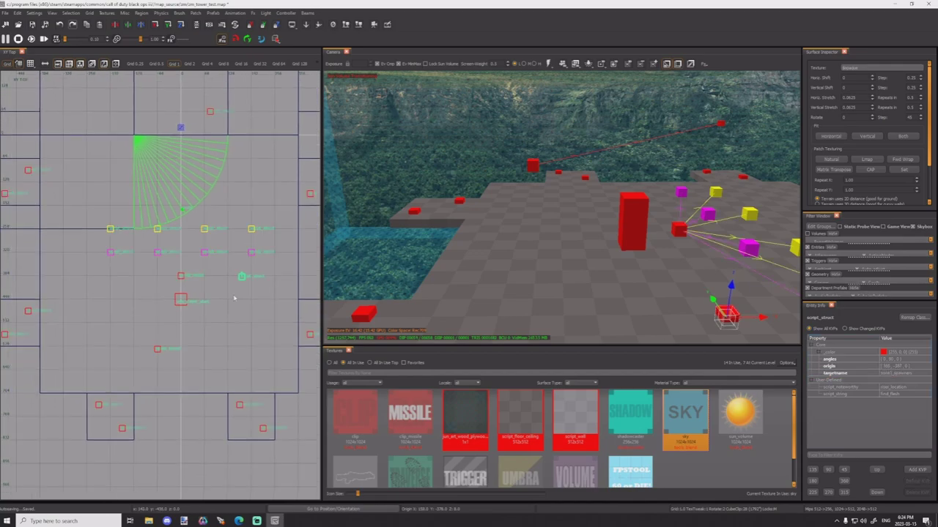
mouse_move(234, 297)
left_mouse_down()
mouse_move(104, 325)
mouse_move(90, 315)
left_mouse_up()
Step: Duplicate the spawner struct again and centre the copy near the south edge of the ground platform
mouse_move(530, 265)
right_mouse_down()
mouse_move(615, 275)
mouse_move(569, 260)
mouse_move(597, 265)
mouse_move(579, 262)
right_mouse_up()
key("space")
left_click_drag(251, 278, 282, 362)
right_click_drag(283, 362, 227, 362)
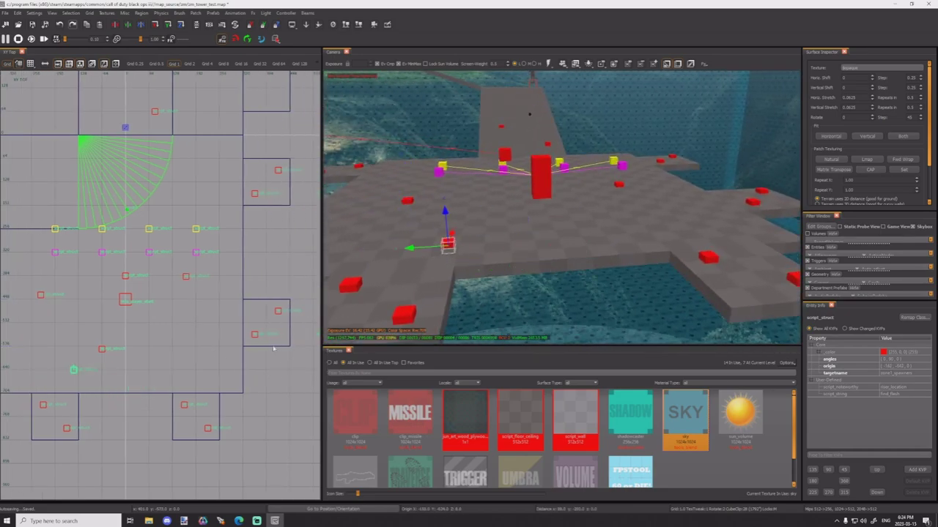
left_click_drag(227, 361, 283, 368)
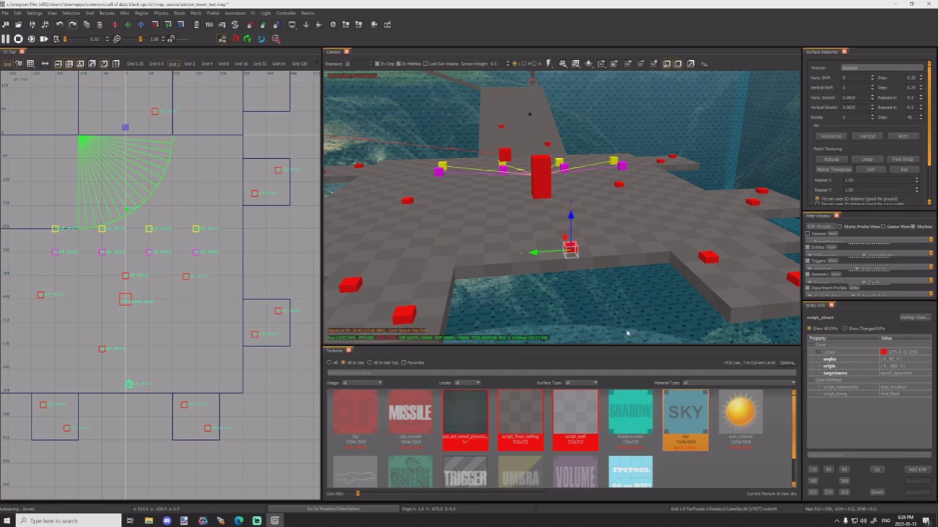
left_click_drag(197, 366, 190, 362)
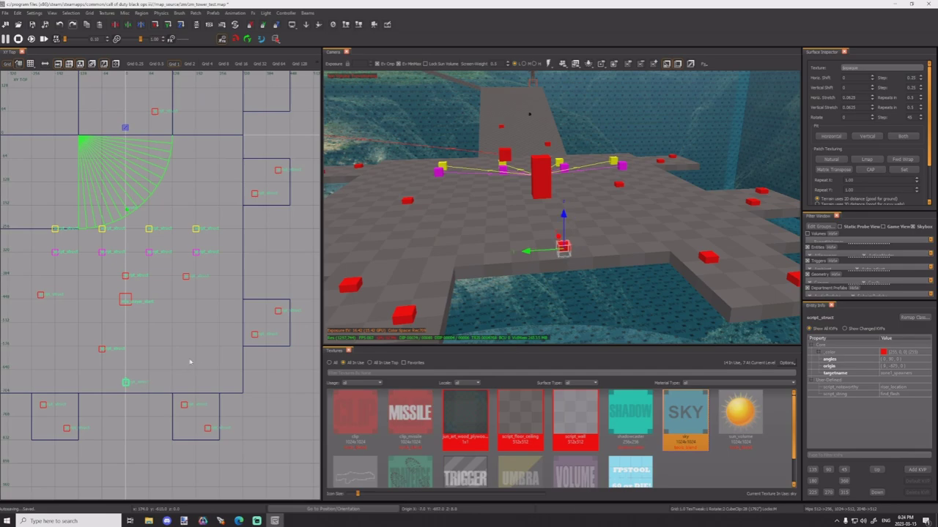
Step: Review the new spawner's script_string and script_noteworthy values and deselect the struct
left_click(892, 395)
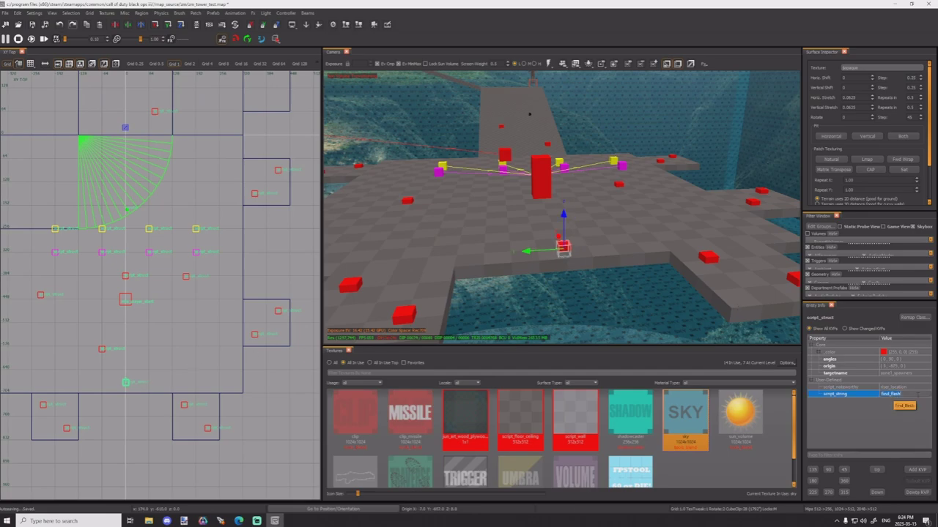
left_click(886, 387)
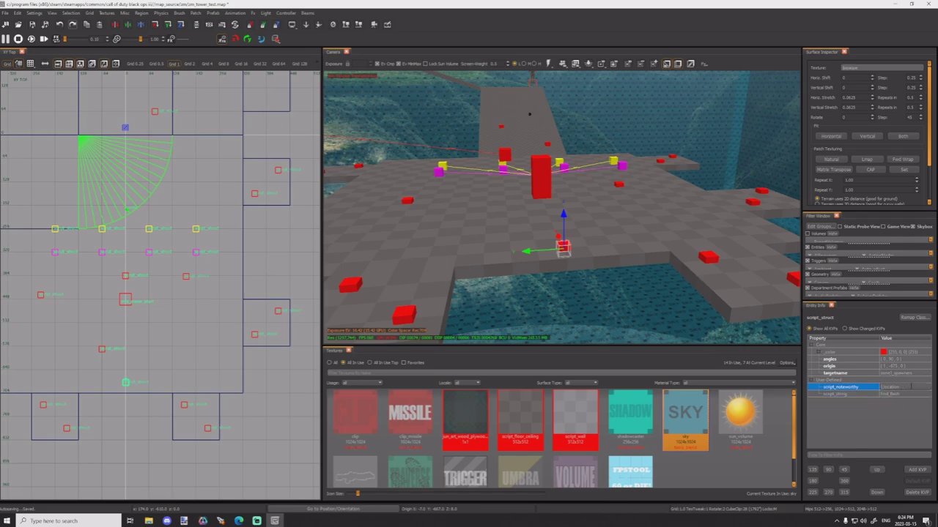
left_click(910, 386)
key("Escape")
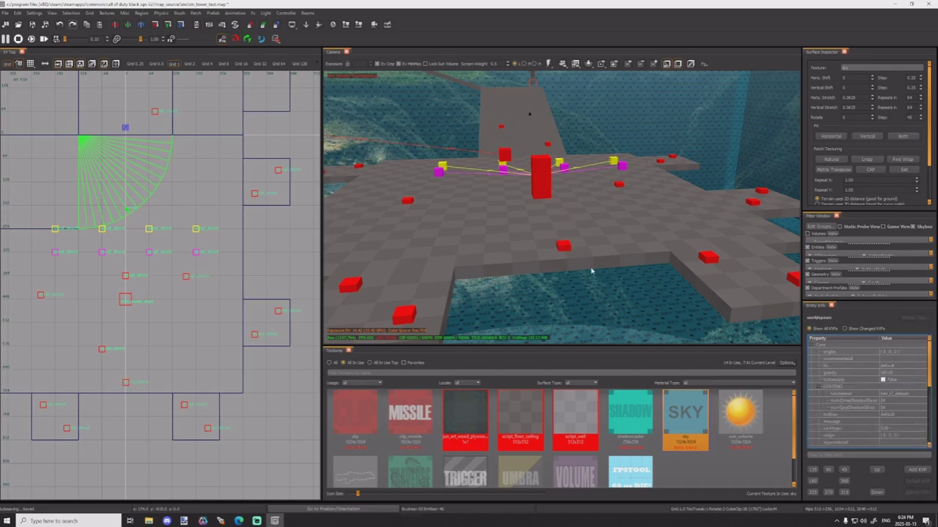
Step: Duplicate the two spawner structs on the first ramp as a pair
right_click_drag(592, 272, 541, 231)
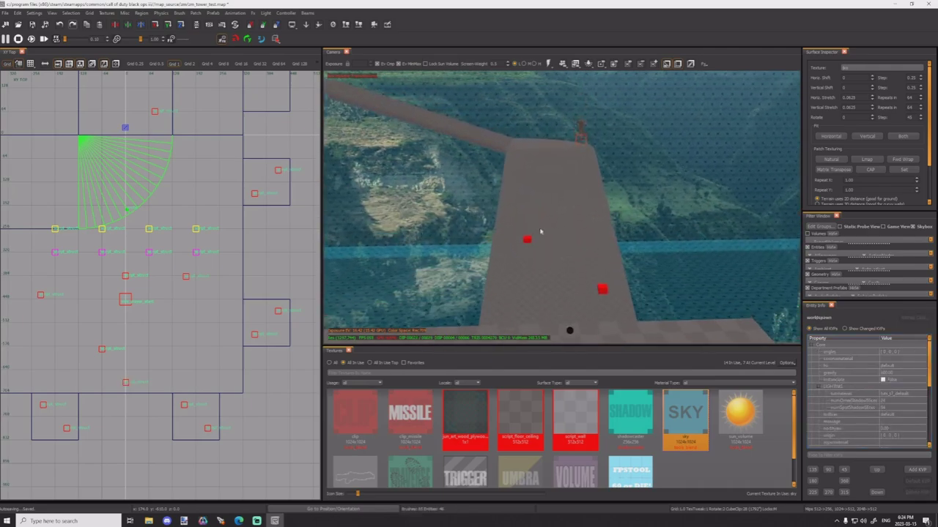
left_click(527, 239, "shift")
left_click(604, 290, "shift")
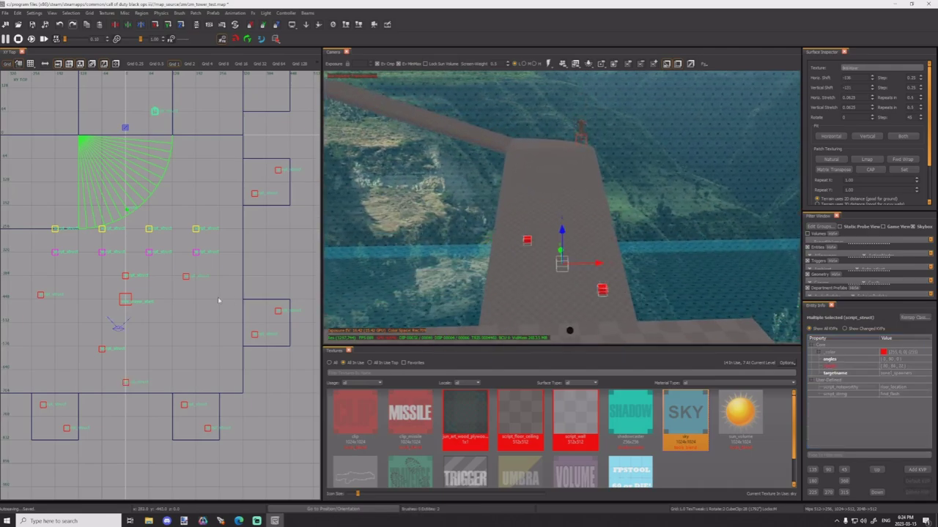
scroll(208, 326, "down", 5)
right_click_drag(208, 326, 273, 379)
key("space")
Step: Rotate the duplicated spawner pair to a yaw of 180 and place it on the surface of the second ramp
key("shift+y")
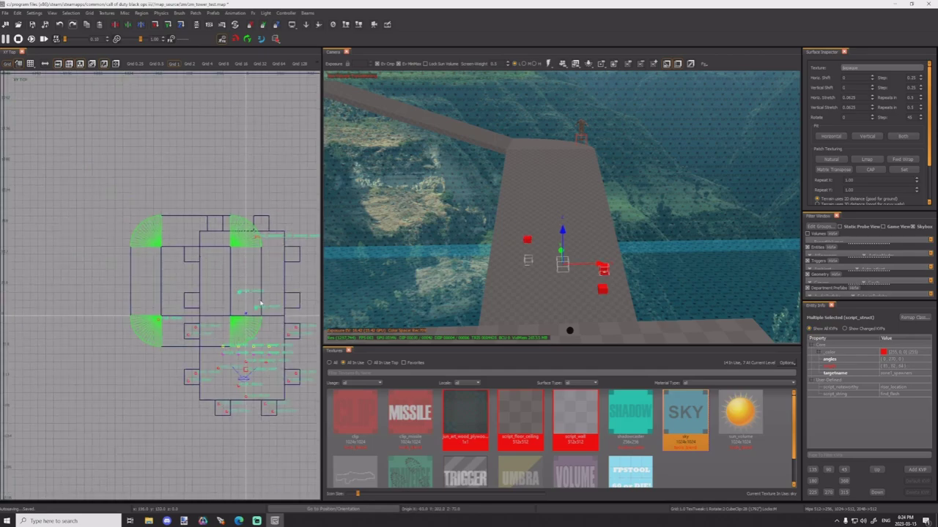
key("shift+z")
mouse_move(259, 294)
left_mouse_down()
mouse_move(218, 223)
mouse_move(228, 229)
left_mouse_up()
scroll(219, 225, "up", 6)
key("ctrl+Tab")
right_click_drag(209, 269, 253, 320)
left_click_drag(210, 275, 218, 184)
Step: Set the targetname of the second-ramp spawner pair to zone2_spawners
left_click(898, 373)
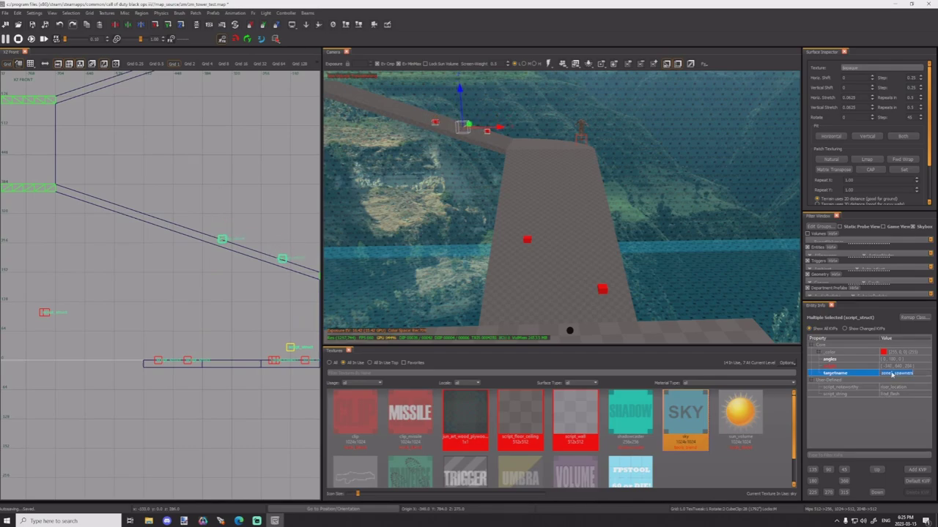
left_click(893, 374)
key("BackSpace")
type("2")
key("Return")
Step: Place a copy of the spawner pair, rotated to a yaw of 270, on the third ramp and set its targetname to zone3_spawners
scroll(237, 275, "down", 4)
right_click_drag(162, 254, 241, 287)
key("space")
left_click_drag(267, 295, 193, 266)
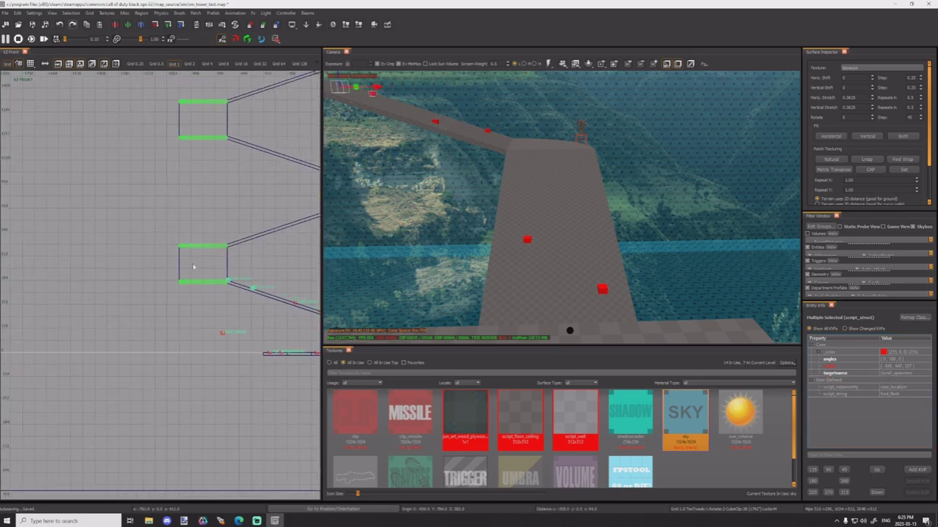
key("ctrl+Tab")
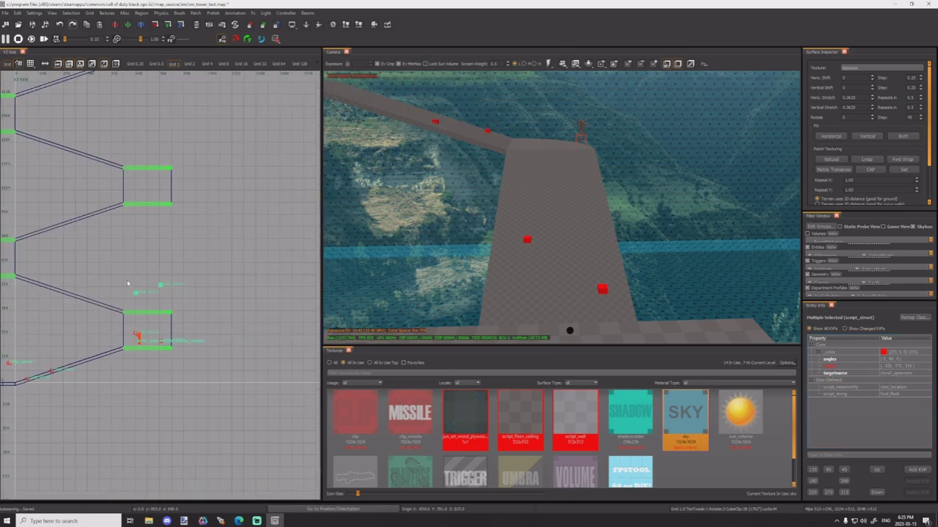
right_click_drag(100, 299, 189, 290)
left_click_drag(255, 286, 214, 305)
scroll(186, 287, "up", 5)
left_click(897, 372)
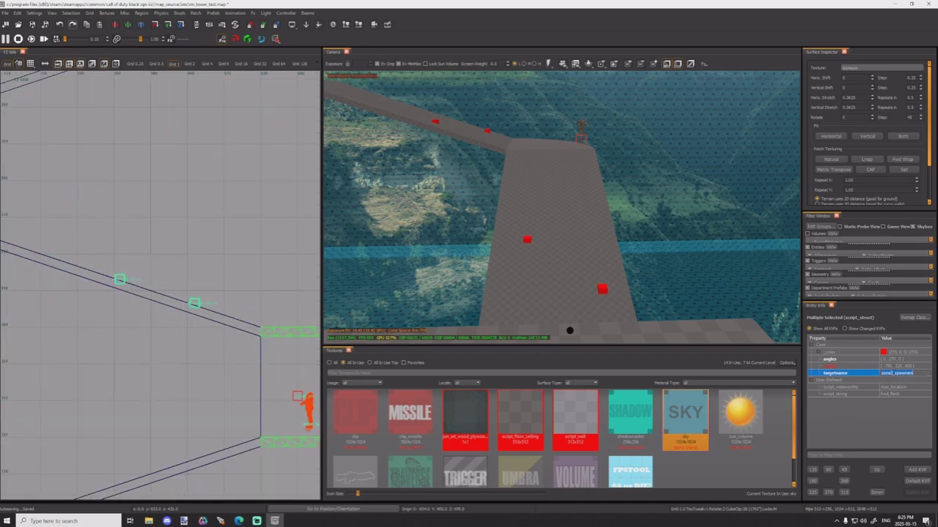
left_click(892, 374)
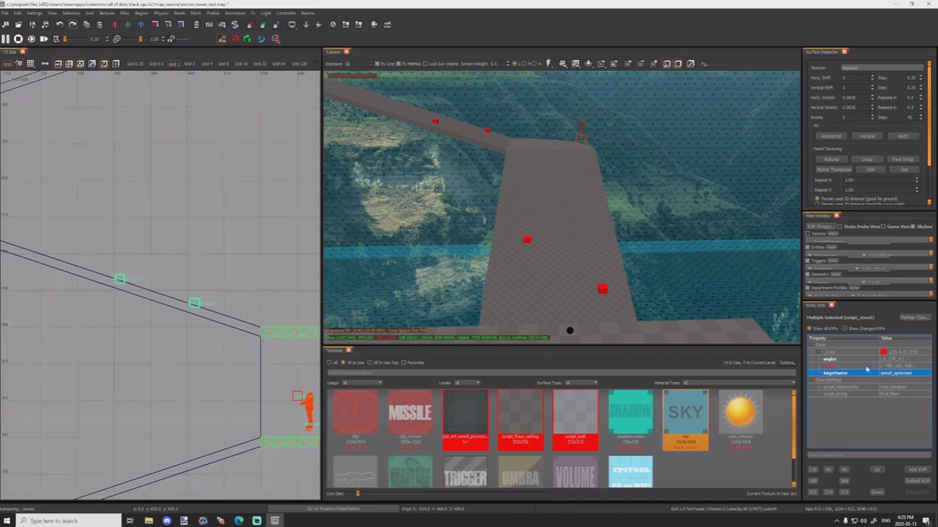
Step: Duplicate the third-ramp spawner pair, rotate the copy to follow the fourth ramp, and place it on that ramp's surface
scroll(228, 309, "down", 5)
right_click_drag(227, 308, 301, 329)
key("space")
mouse_move(296, 324)
left_mouse_down()
mouse_move(243, 308)
mouse_move(206, 282)
left_mouse_up()
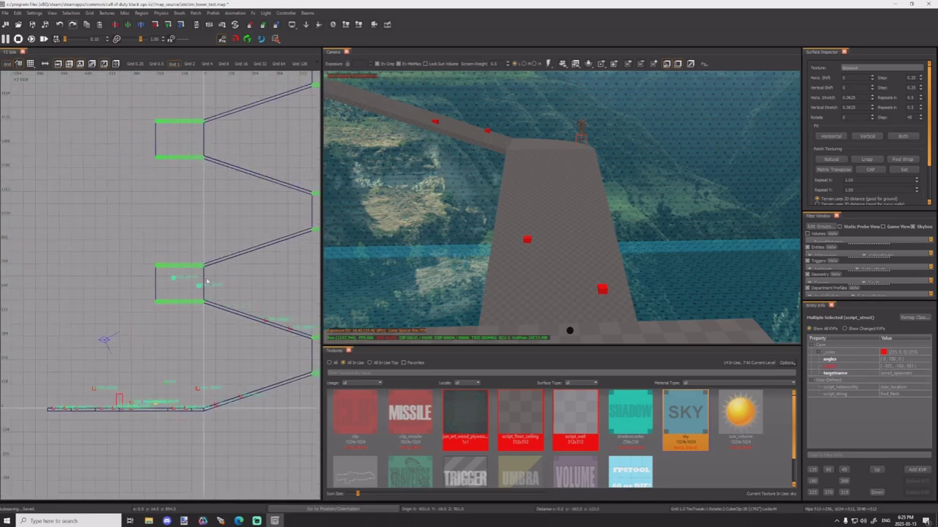
key("ctrl+Tab")
key("ctrl+Tab")
scroll(204, 287, "up", 2)
right_click_drag(205, 287, 104, 299)
key("ctrl+alt+x")
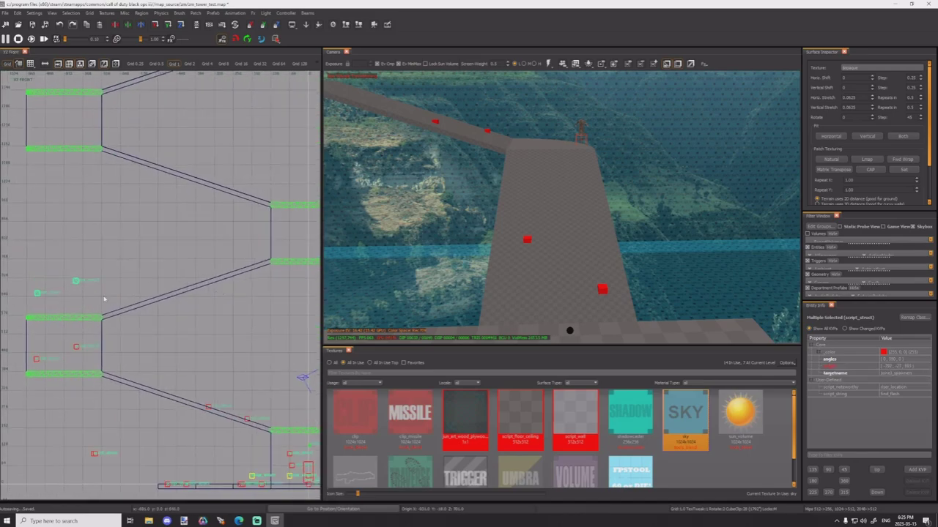
left_click_drag(104, 298, 232, 298)
Step: Set the targetname of the fourth-ramp spawner pair to zone4_spawners
left_click(887, 373)
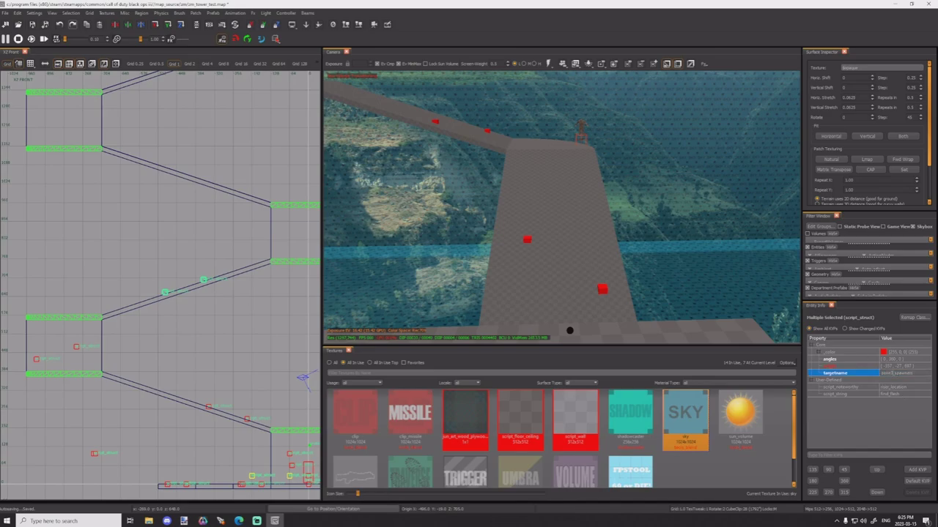
key("BackSpace")
type("4")
key("Return")
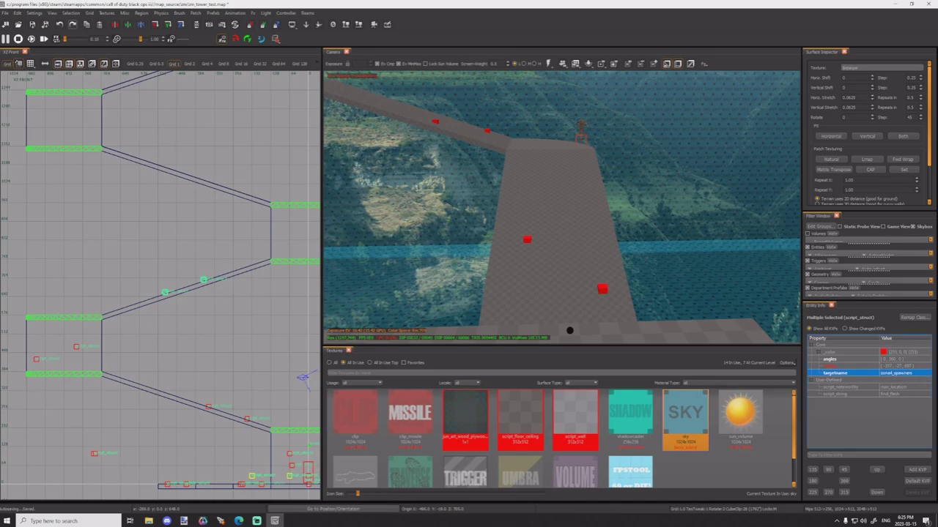
Step: Place a copy of the spawner pair, rotated to a yaw of 90, on the surface of the fifth ramp
right_click_drag(224, 283, 178, 315)
left_click_drag(180, 314, 169, 318)
key("ctrl+v")
key("ctrl+Tab")
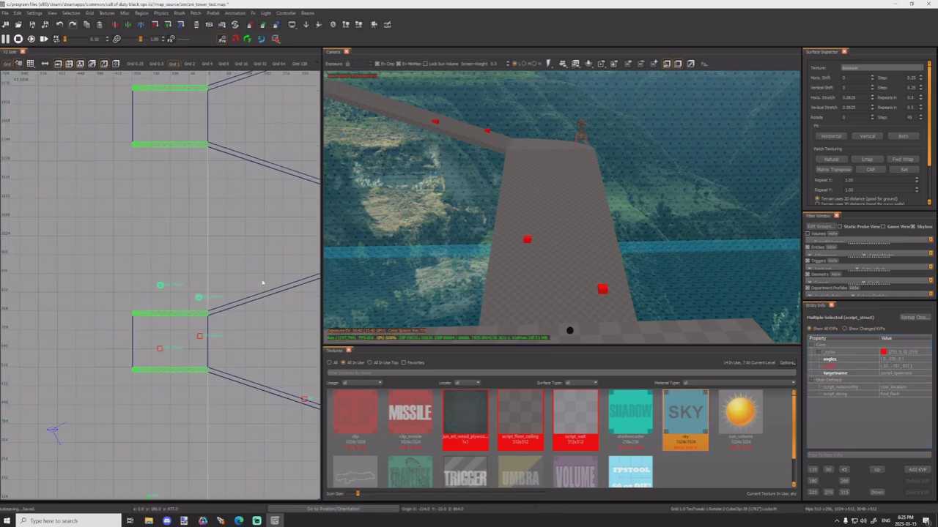
key("ctrl+Tab")
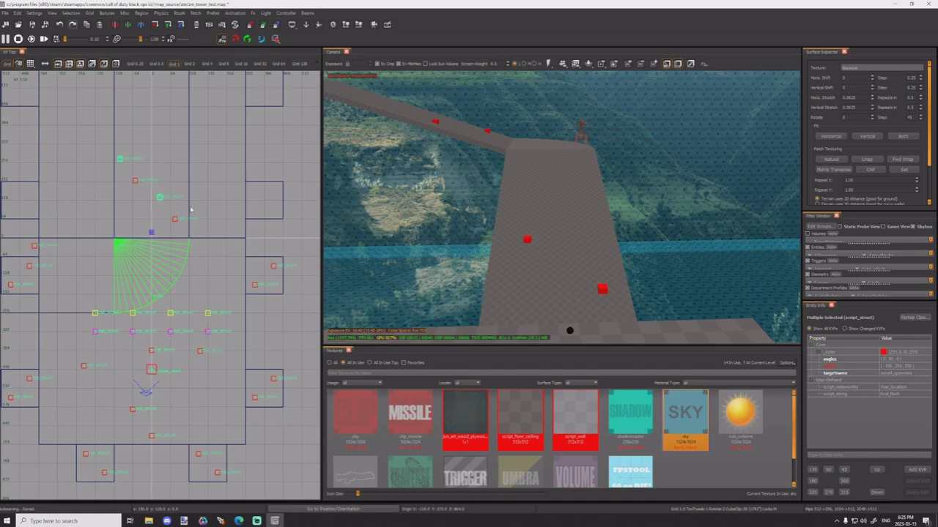
key("ctrl+Tab")
key("ctrl+Tab")
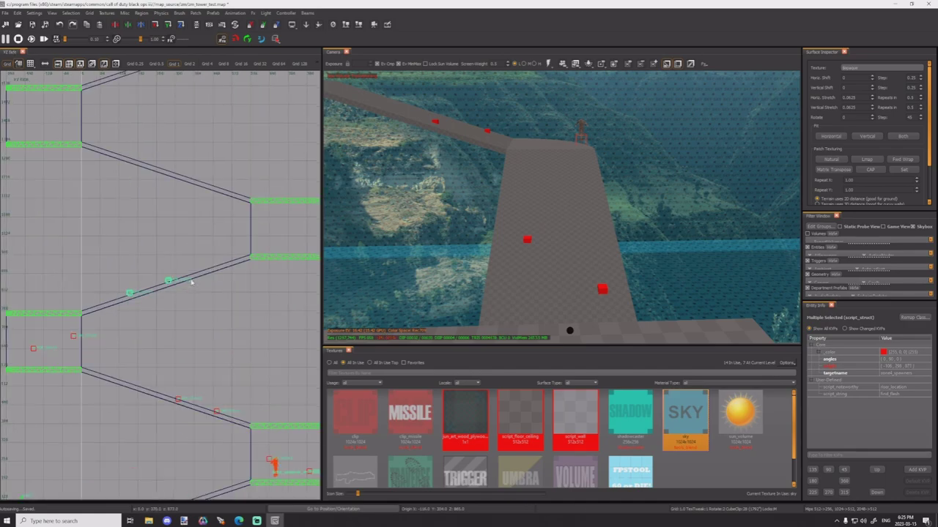
Step: Set the targetname of the fifth-ramp spawner pair to zone5_spawners
left_click(900, 374)
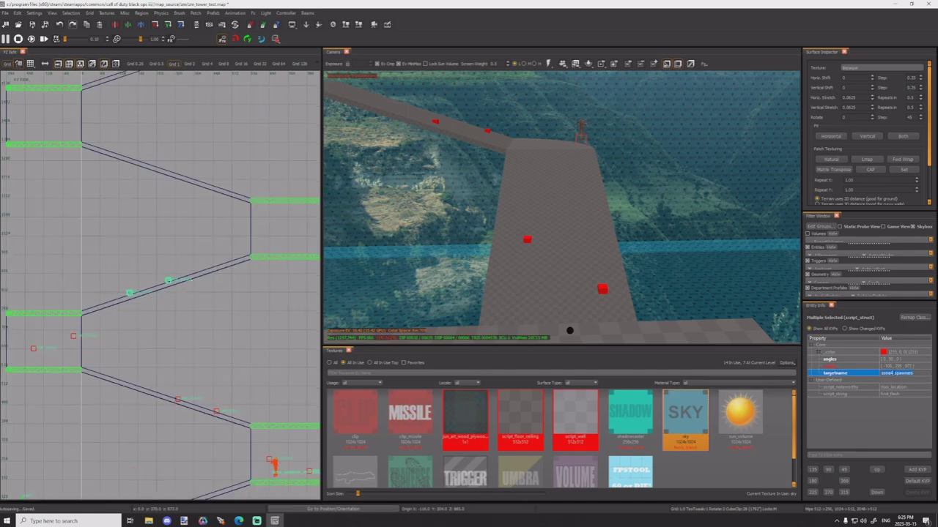
left_click(894, 373)
key("BackSpace")
type("5")
key("Return")
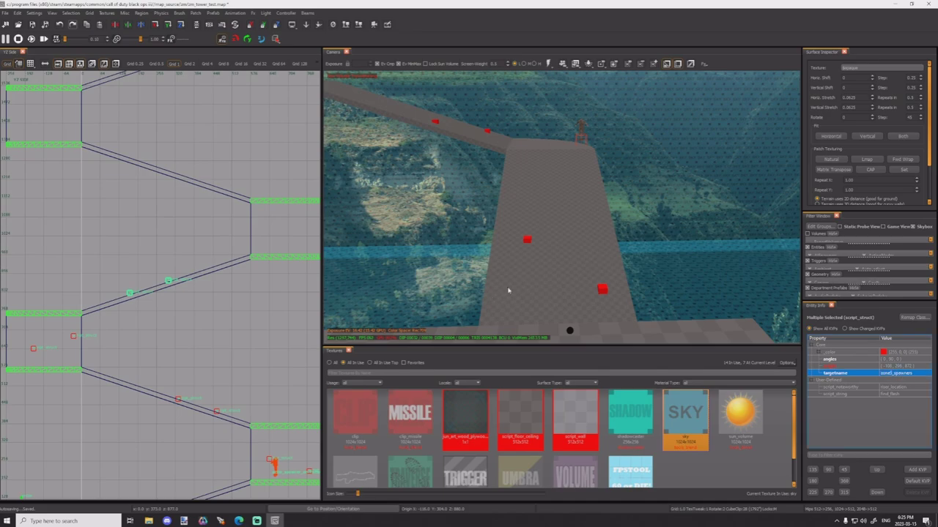
Step: Place a copy of the spawner pair, rotated to a yaw of 180, on the surface of the sixth ramp
key("ctrl+Tab")
right_click_drag(242, 301, 277, 340)
key("space")
left_click_drag(236, 362, 145, 225)
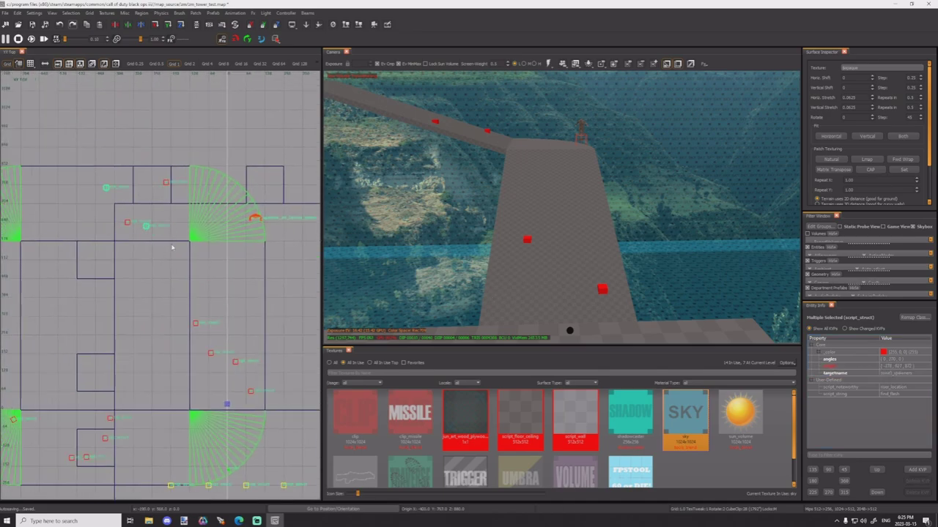
key("ctrl+Tab")
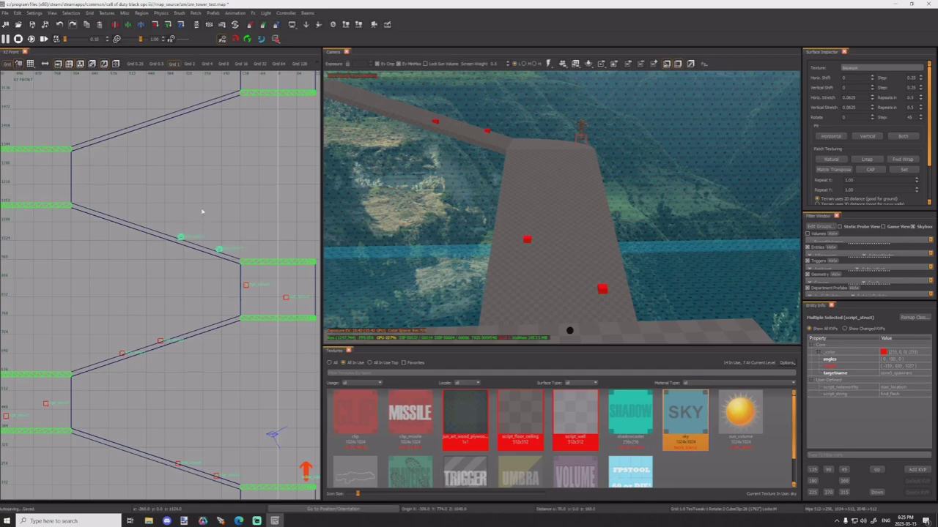
scroll(242, 244, "up", 3)
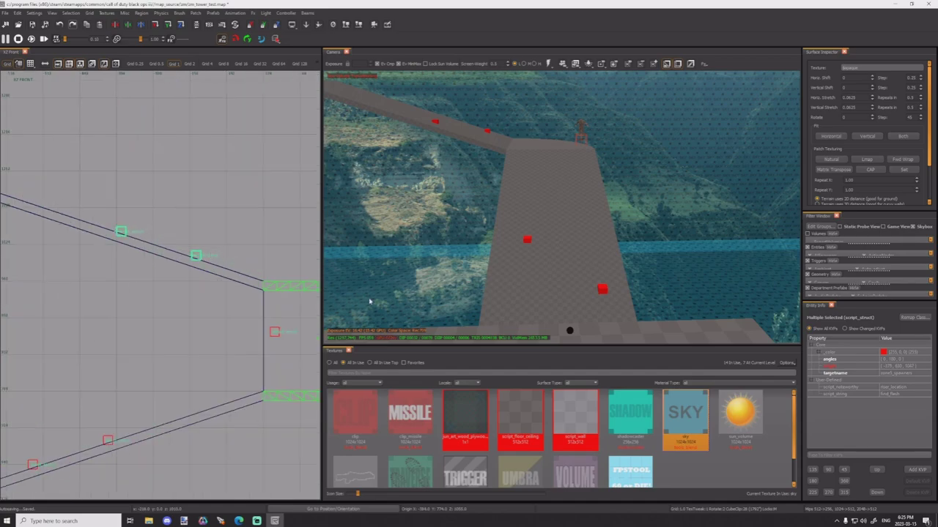
Step: Set the targetname of the sixth-ramp spawner pair to zone6_spawners
left_click(894, 372)
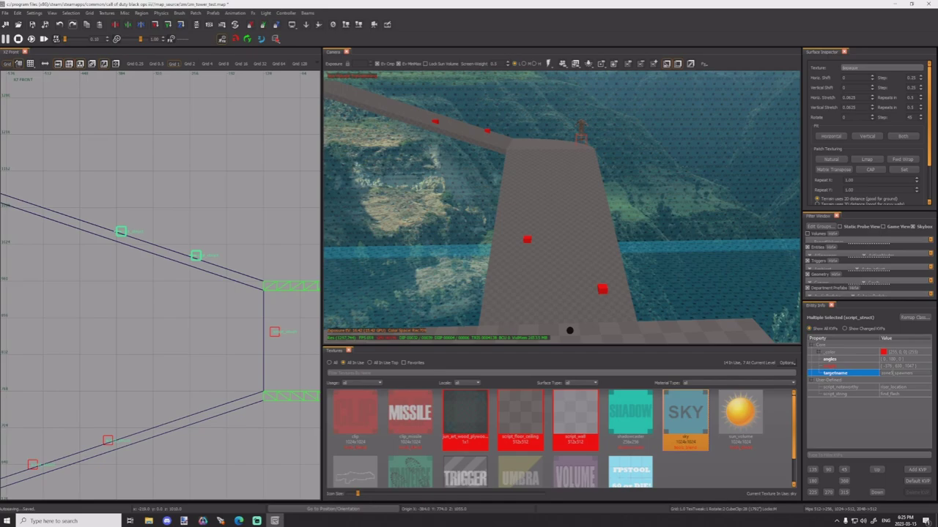
type("1")
key("Return")
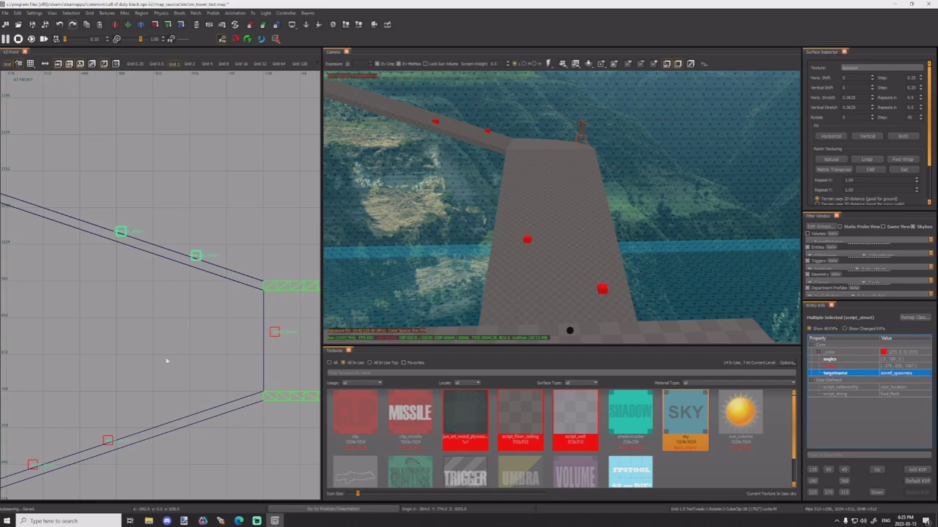
Step: Place a copy of the spawner pair, rotated to a yaw of 270, on the surface of the seventh ramp
scroll(170, 358, "down", 4)
key("ctrl+Tab")
key("ctrl+Tab")
scroll(183, 342, "down", 3)
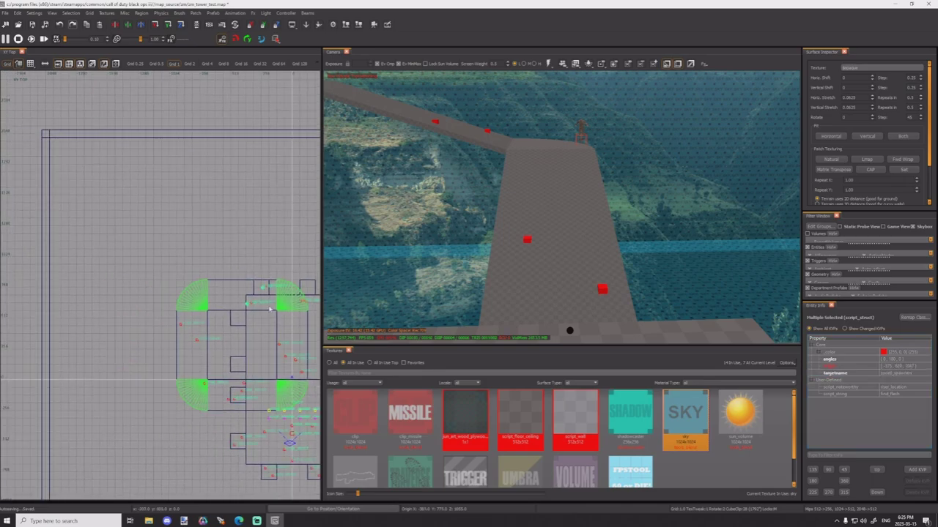
left_click_drag(198, 364, 251, 234)
key("ctrl+Tab")
key("ctrl+Tab")
scroll(168, 262, "up", 6)
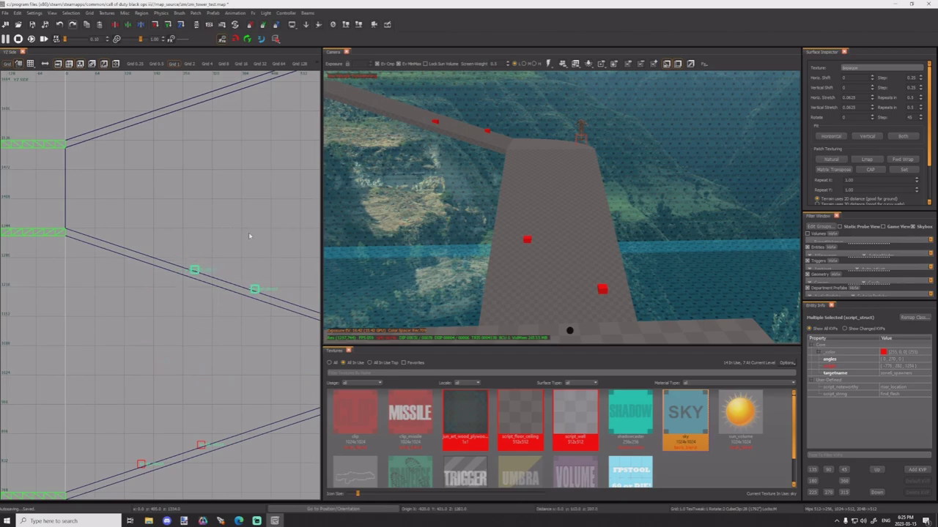
Step: Set the targetname of the seventh-ramp spawner pair to zone7_spawners
left_click(889, 373)
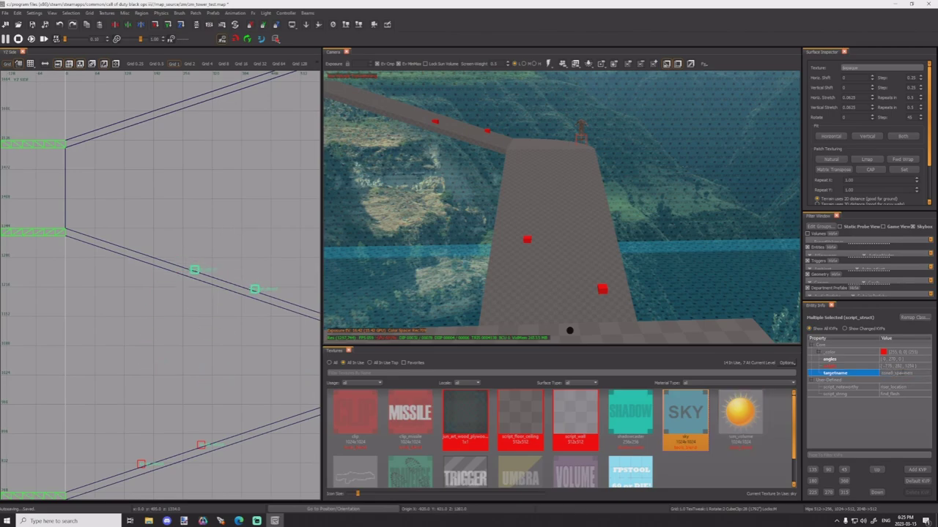
key("BackSpace")
type("7")
key("Return")
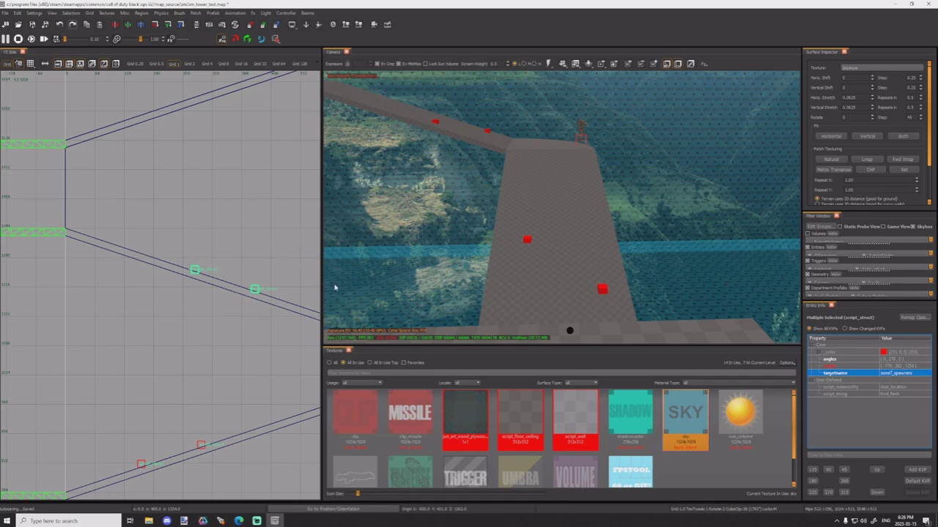
Step: Place a copy of the spawner pair, rotated to a yaw of 360, on the surface of the eighth ramp
key("ctrl+Tab")
scroll(184, 297, "down", 5)
right_click_drag(259, 355, 245, 342)
key("ctrl+v")
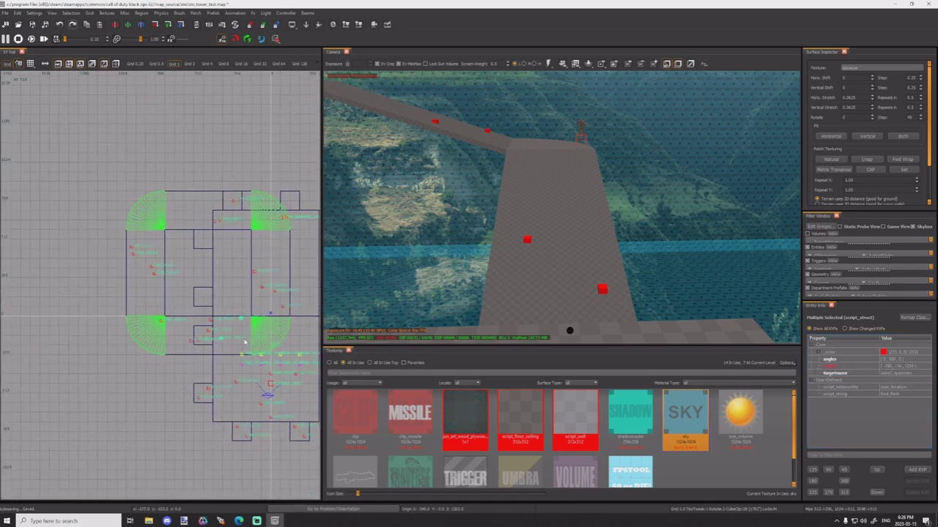
key("ctrl+Tab")
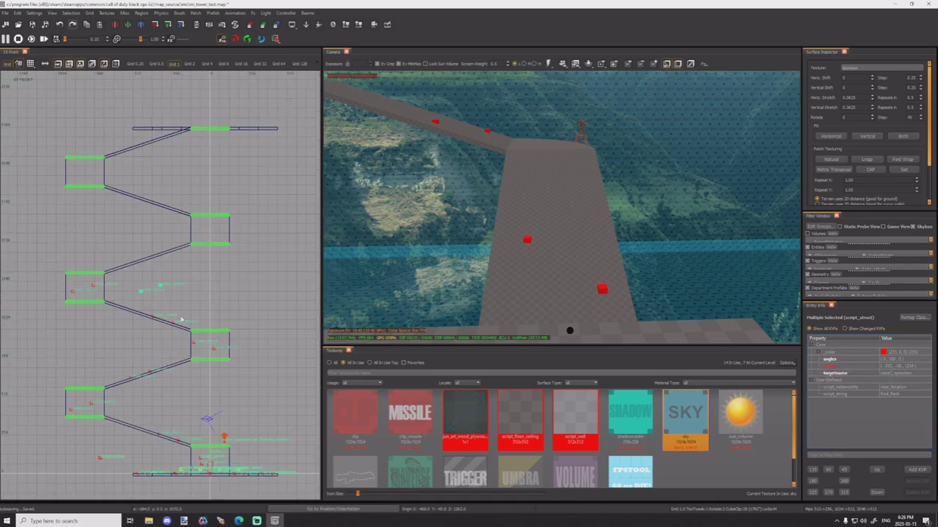
scroll(155, 307, "up", 5)
right_click_drag(159, 310, 216, 336)
left_click_drag(205, 301, 198, 204)
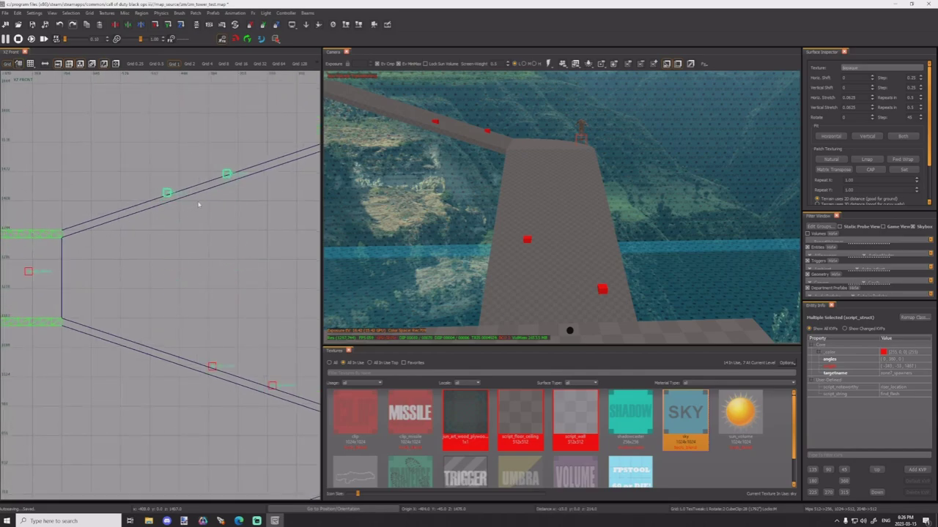
Step: Set the targetname of the eighth-ramp spawner pair to zone8_spawners
left_click(891, 373)
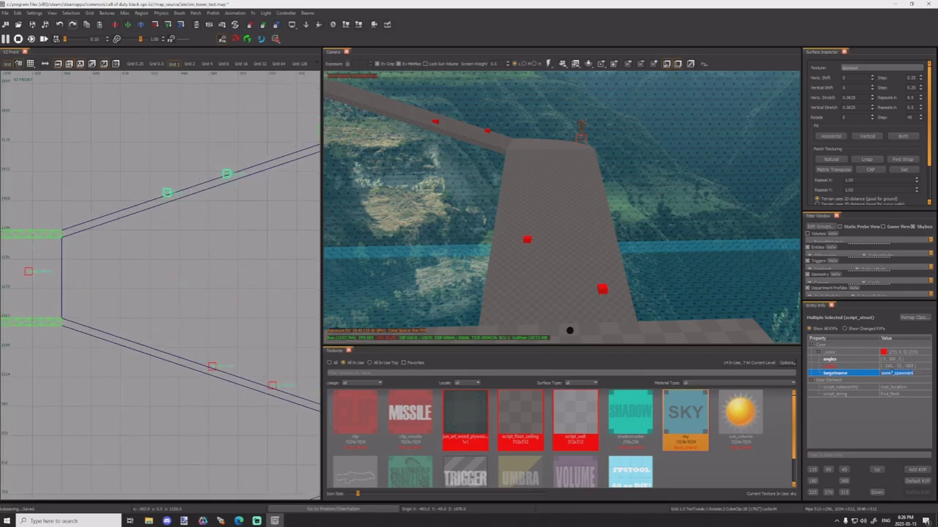
left_click(894, 374)
key("Return")
Step: Show the zone volumes and check the zone name and spawner target assigned to the volumes around the eighth ramp
mouse_move(512, 238)
right_mouse_down()
mouse_move(473, 224)
mouse_move(473, 198)
mouse_move(488, 237)
mouse_move(498, 240)
right_mouse_up()
left_click(819, 236)
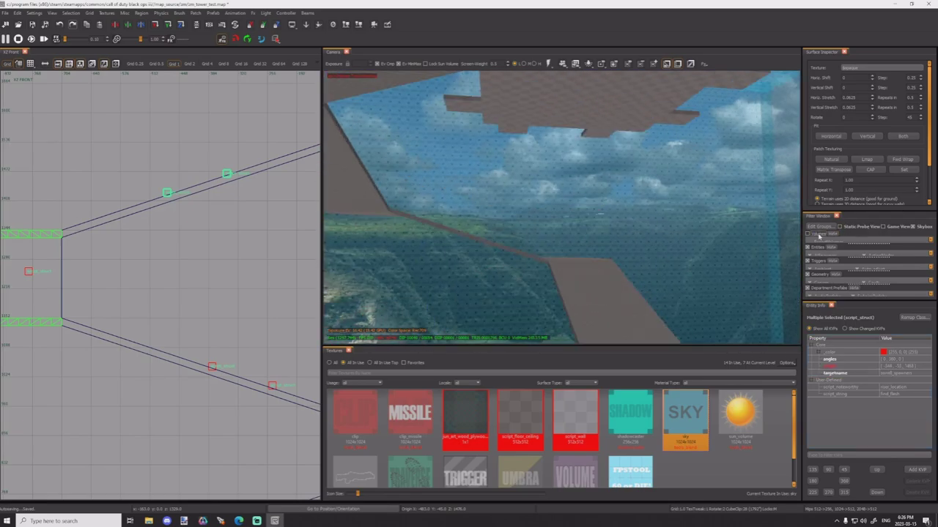
left_click(808, 234)
left_click(610, 324, "shift")
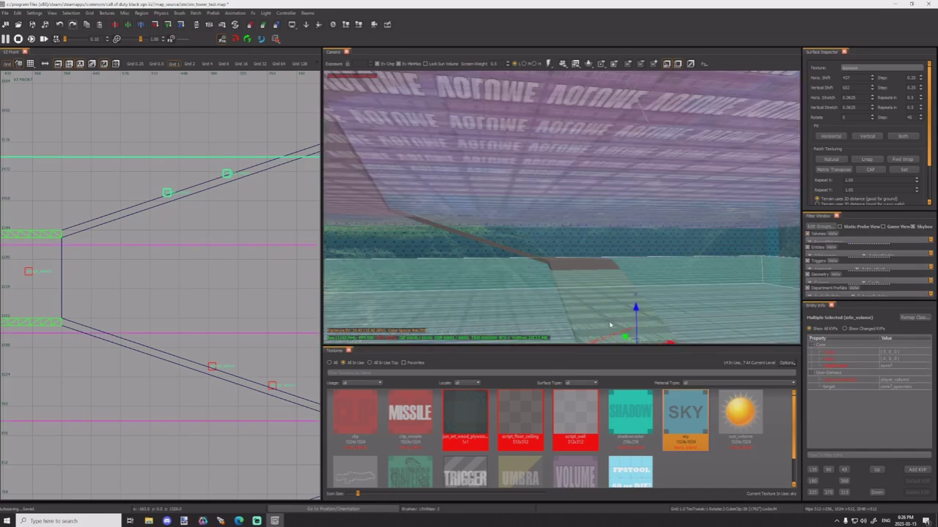
left_click(611, 325, "shift")
right_click_drag(610, 324, 611, 310)
right_click_drag(515, 257, 505, 245)
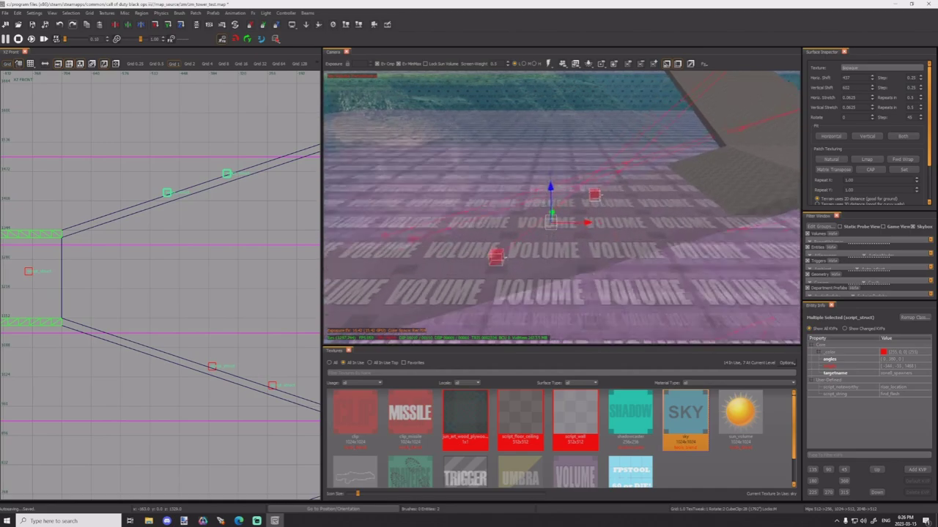
left_click(514, 255, "shift")
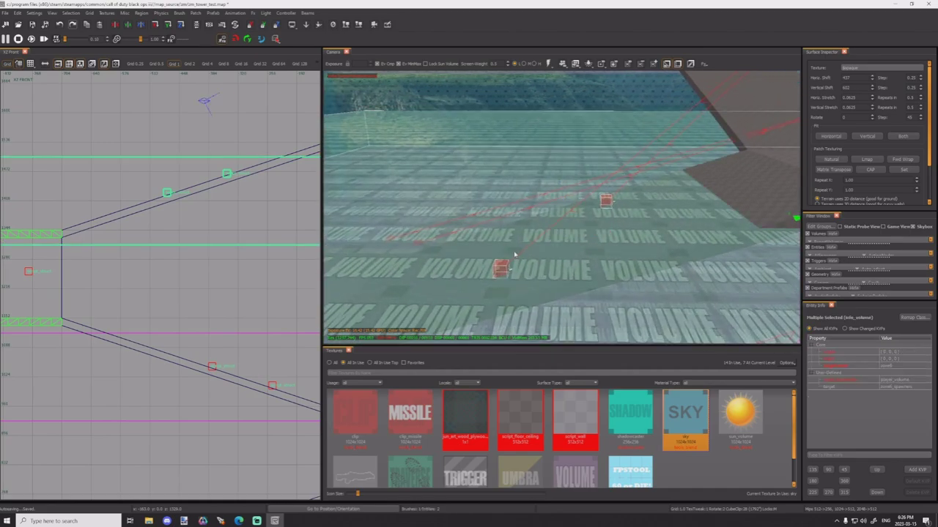
left_click(515, 255, "shift")
left_click(583, 250, "shift")
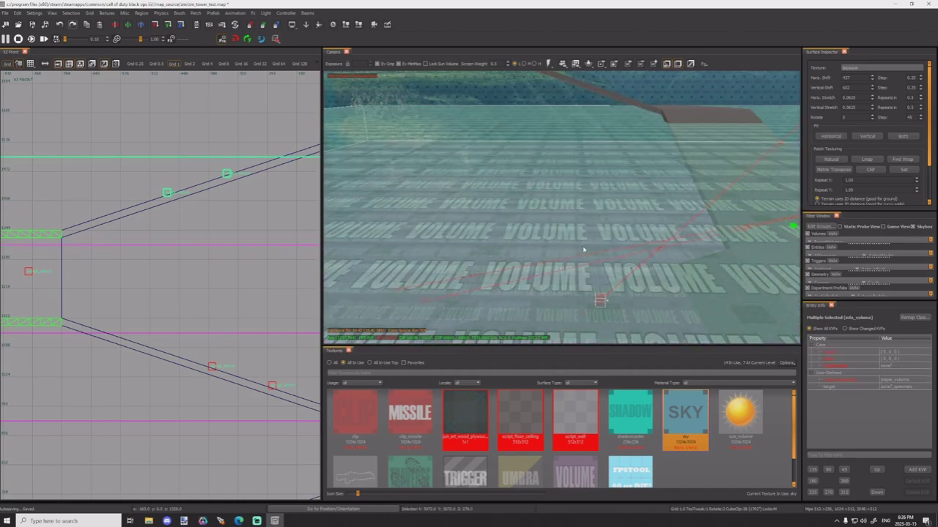
left_click(584, 250, "shift")
mouse_move(584, 250)
right_mouse_down()
mouse_move(582, 263)
mouse_move(561, 258)
mouse_move(579, 268)
mouse_move(619, 263)
mouse_move(587, 252)
right_mouse_up()
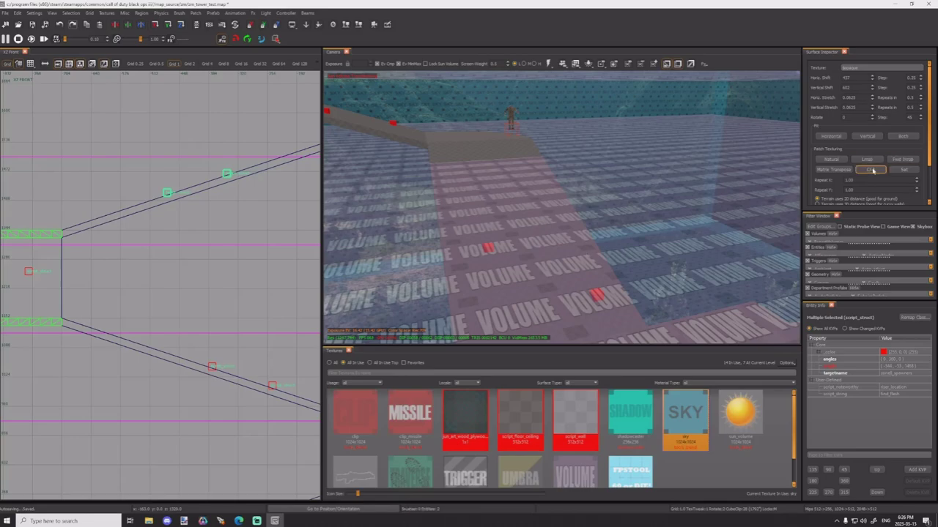
Step: Hide the zone volumes and inspect the spawner structs on the lower ramps for their targetnames
left_click(820, 235)
left_click(594, 295)
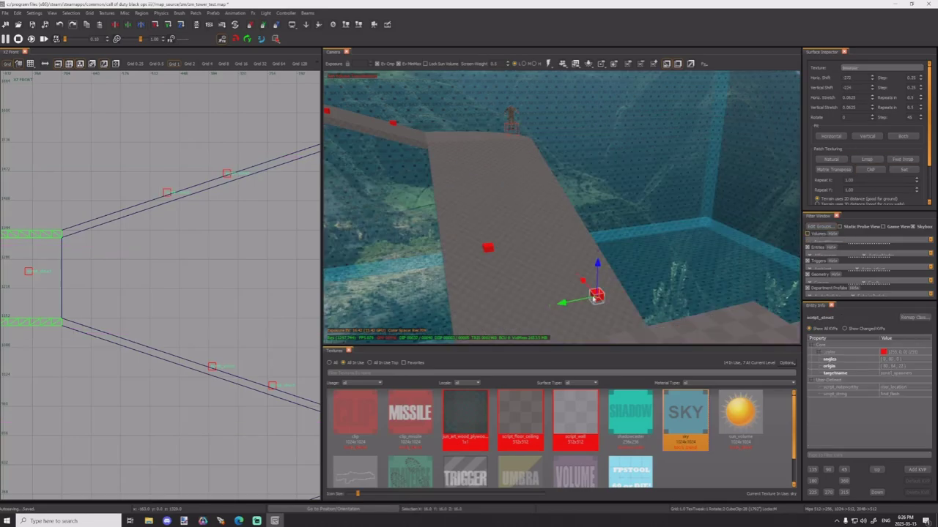
key("Escape")
right_click_drag(595, 297, 523, 264)
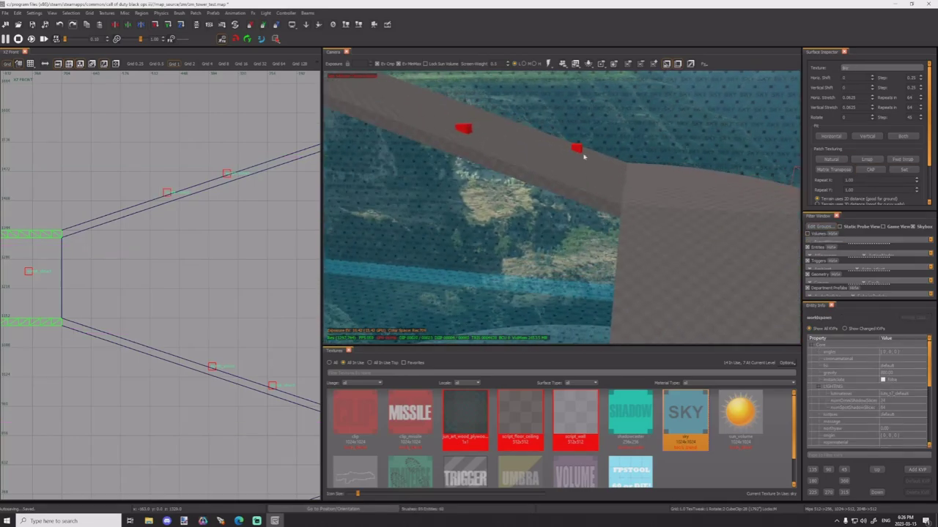
left_click(579, 154)
right_click_drag(578, 153, 580, 165)
key("Escape")
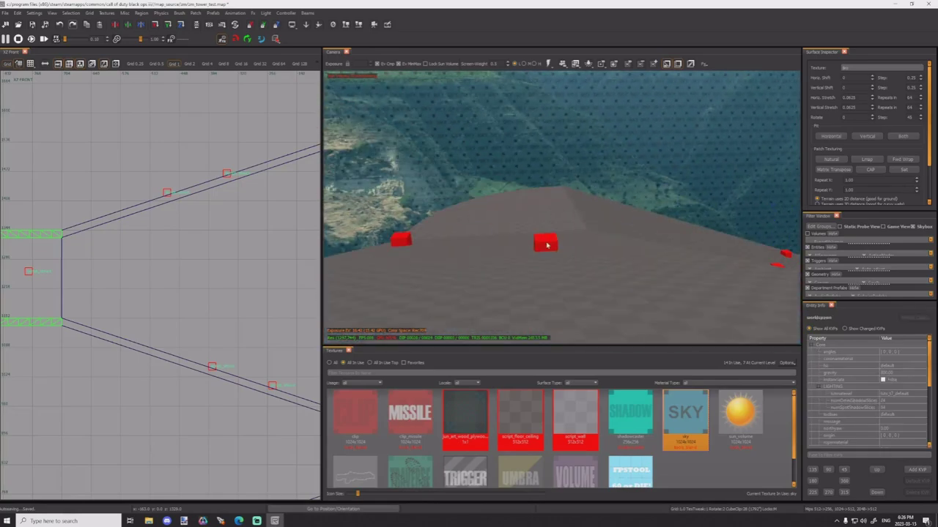
left_click(547, 246)
right_click_drag(548, 245, 525, 268)
key("Escape")
left_click(471, 260)
key("Escape")
Step: Select both spawners on the fifth ramp and shift them slightly along the X axis
left_click(515, 324, "shift")
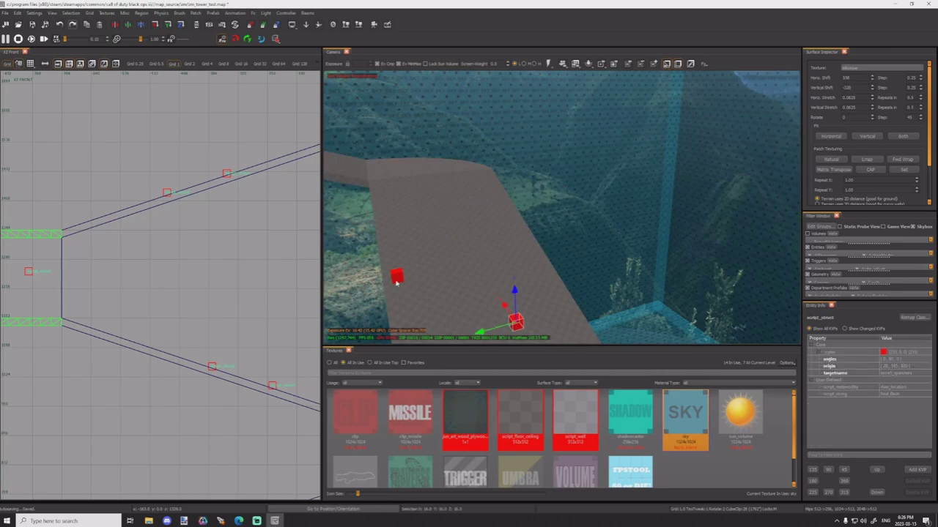
left_click(397, 279, "shift")
right_click_drag(515, 323, 510, 288)
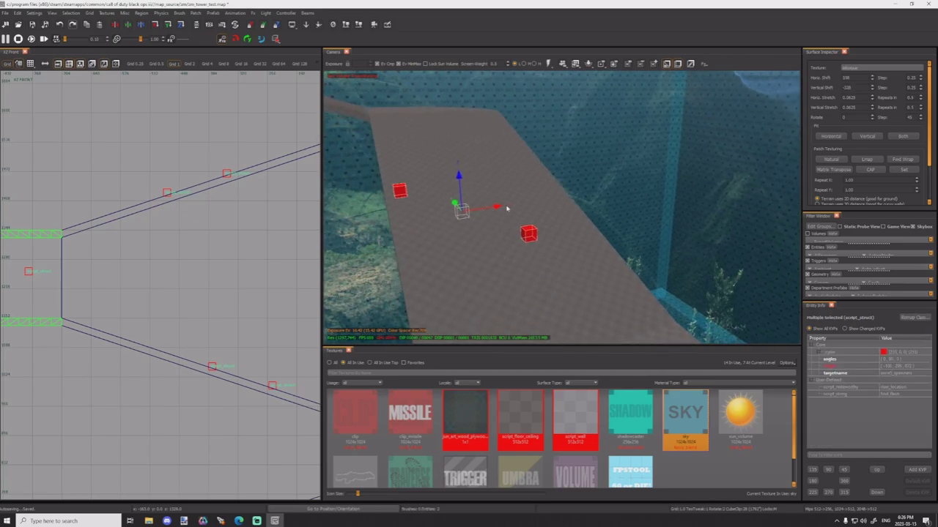
left_click_drag(502, 208, 522, 206)
key("Escape")
Step: Check the targetnames of the spawner pairs on the sixth and eighth ramps
right_click_drag(520, 218, 495, 213)
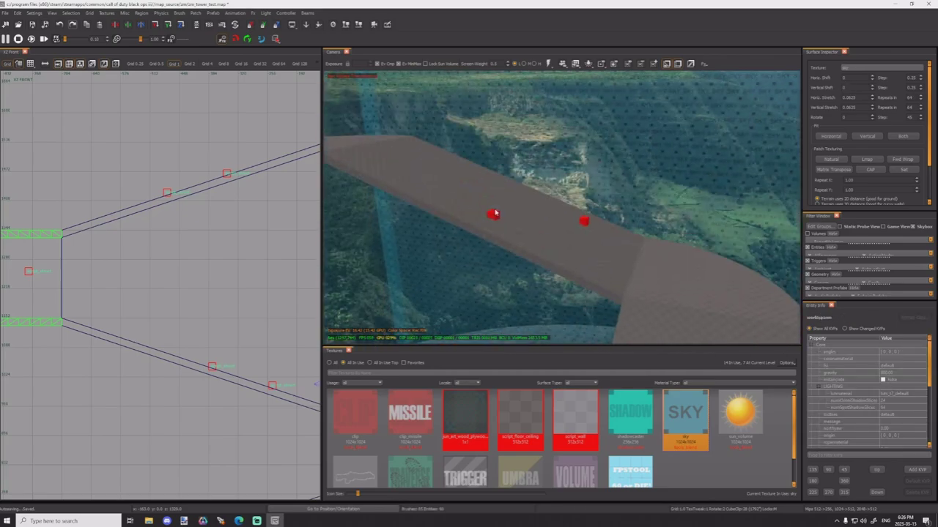
left_click(493, 214)
left_click(583, 224, "shift")
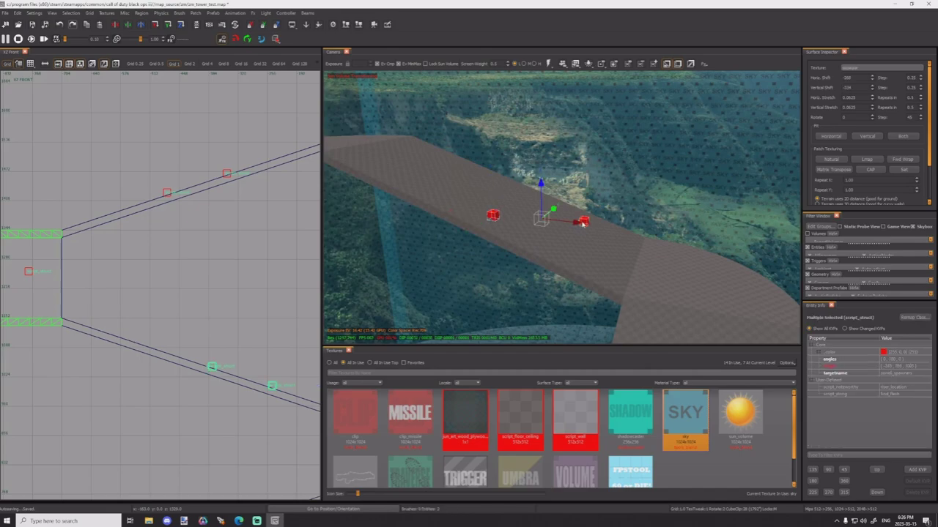
right_click_drag(584, 225, 627, 214)
key("Escape")
left_click(636, 205)
left_click(679, 135, "shift")
right_click_drag(678, 135, 678, 160)
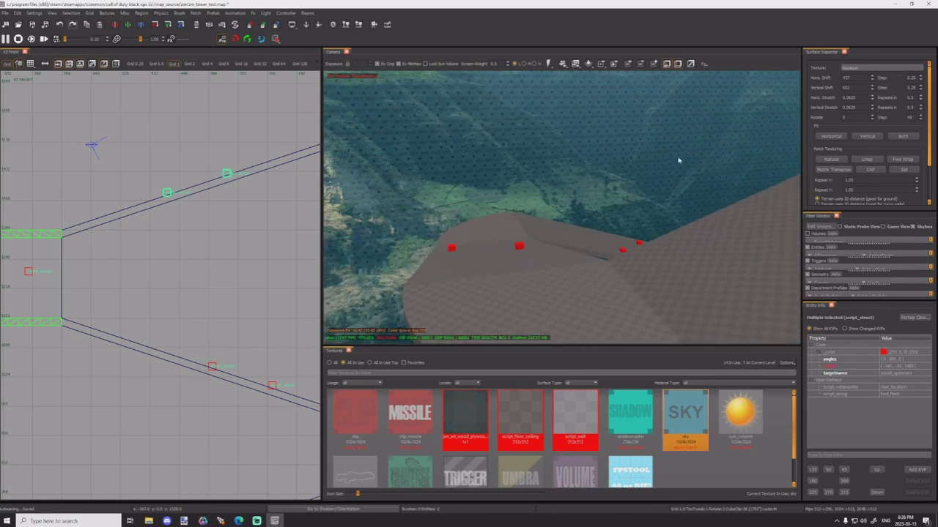
Step: Show the zone volumes again and check the spawner target of the volumes near the upper ramps
left_click(816, 236)
left_click(809, 234)
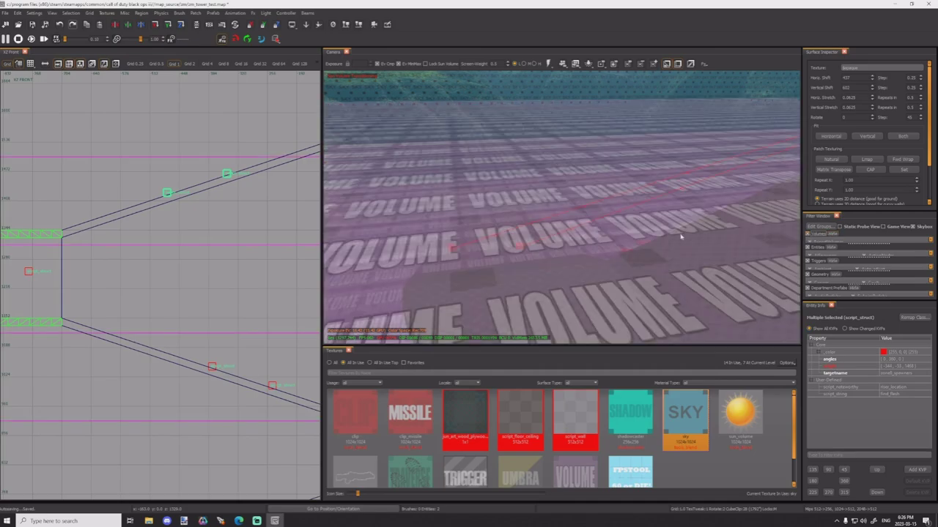
right_click_drag(680, 234, 630, 234)
left_click(629, 234, "shift")
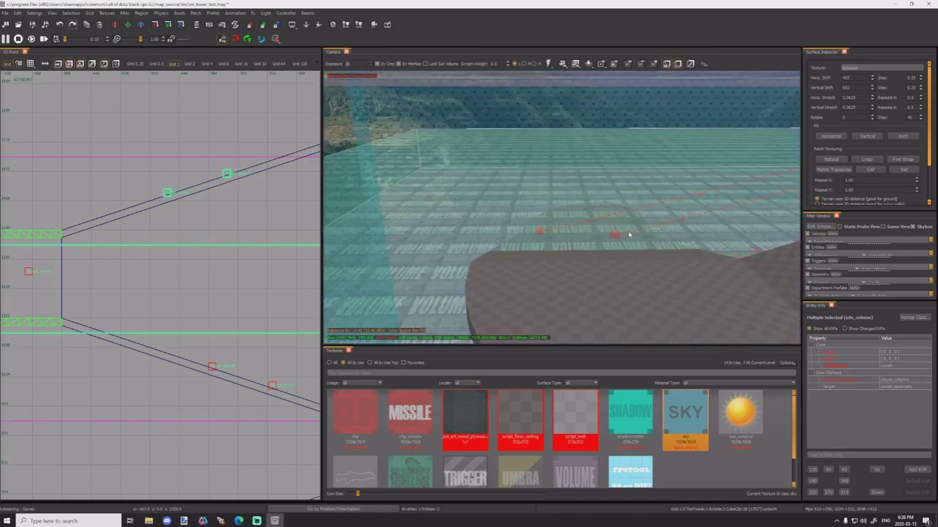
left_click(628, 235, "shift")
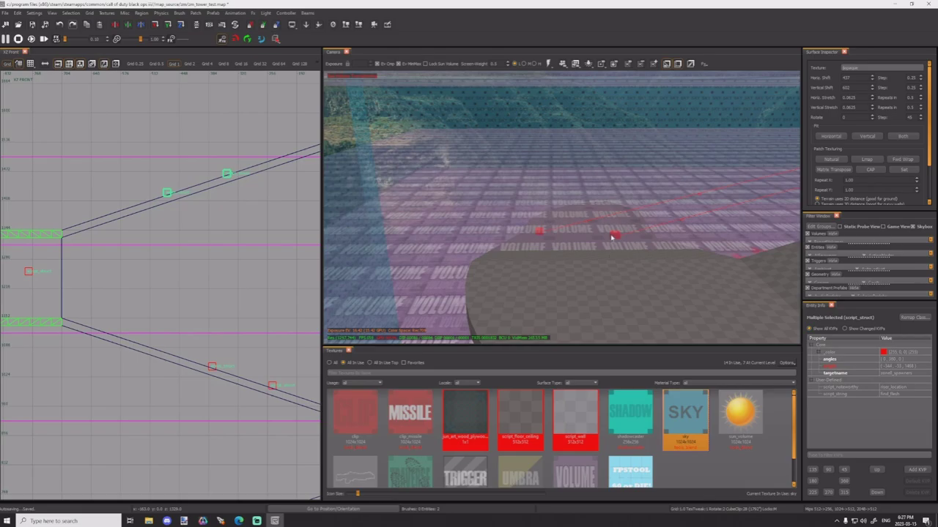
right_click_drag(612, 236, 609, 254)
left_click(610, 255, "shift")
left_click(610, 255, "shift")
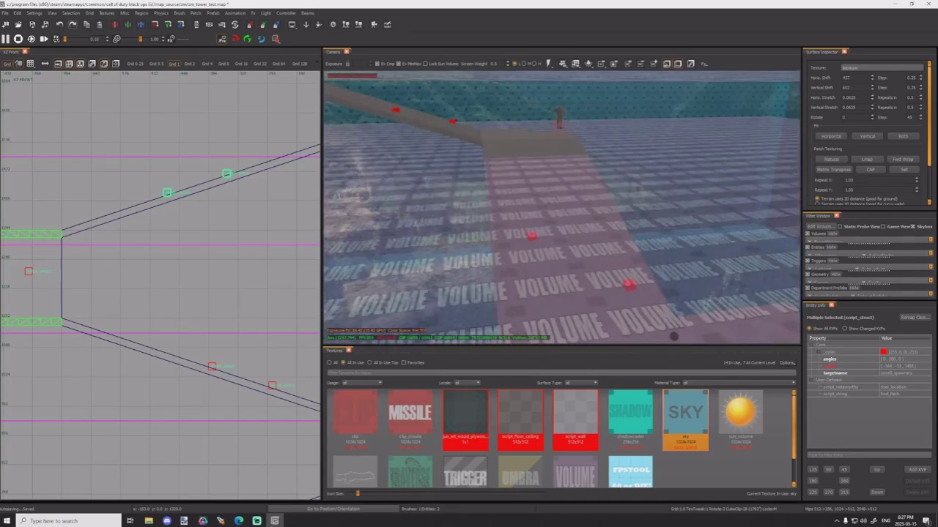
Step: Compare the spawner target of the lower zone volume with the targetname of a spawner on the fifth ramp
right_click_drag(565, 163, 564, 163)
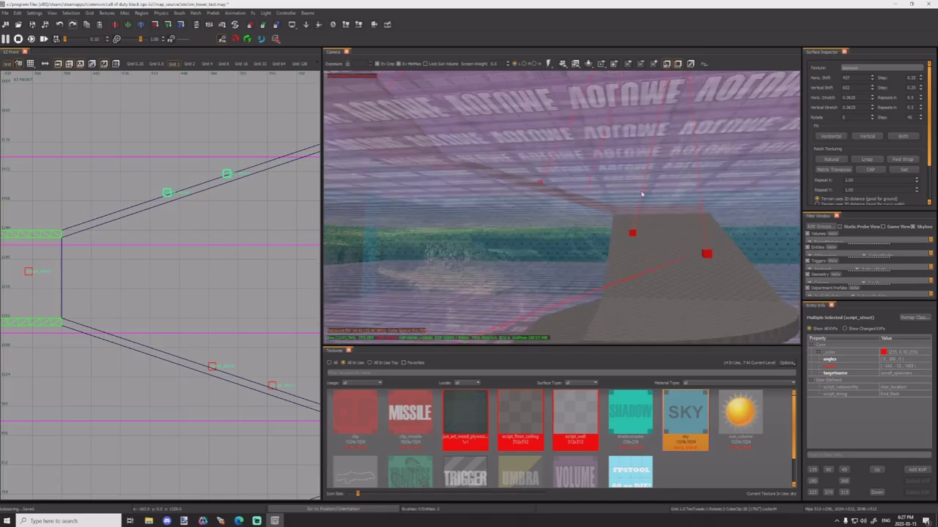
left_click(649, 239)
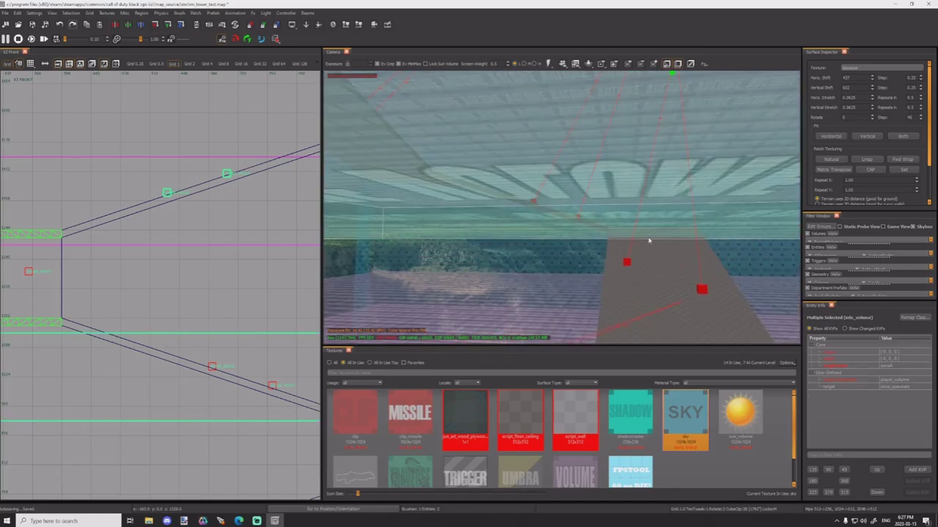
right_click_drag(649, 240, 655, 251)
left_click(579, 292)
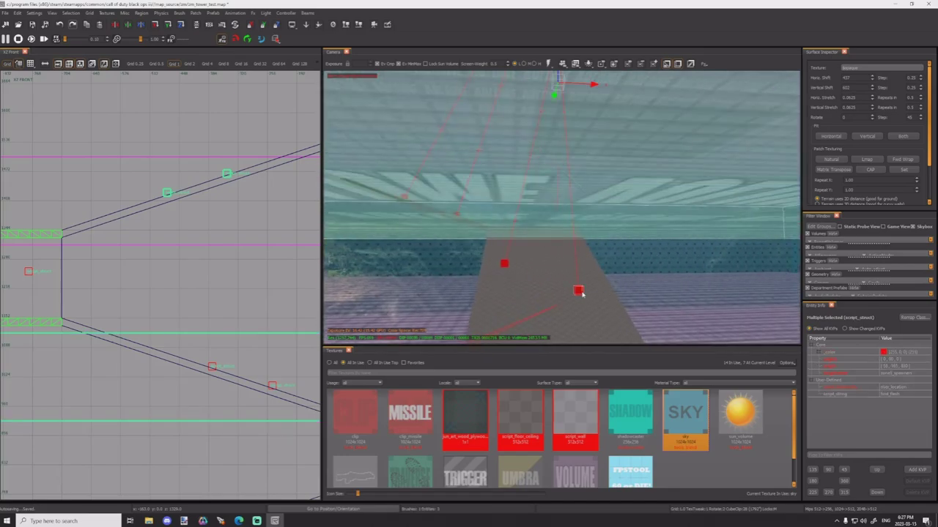
key("Escape")
right_click_drag(642, 299, 644, 301)
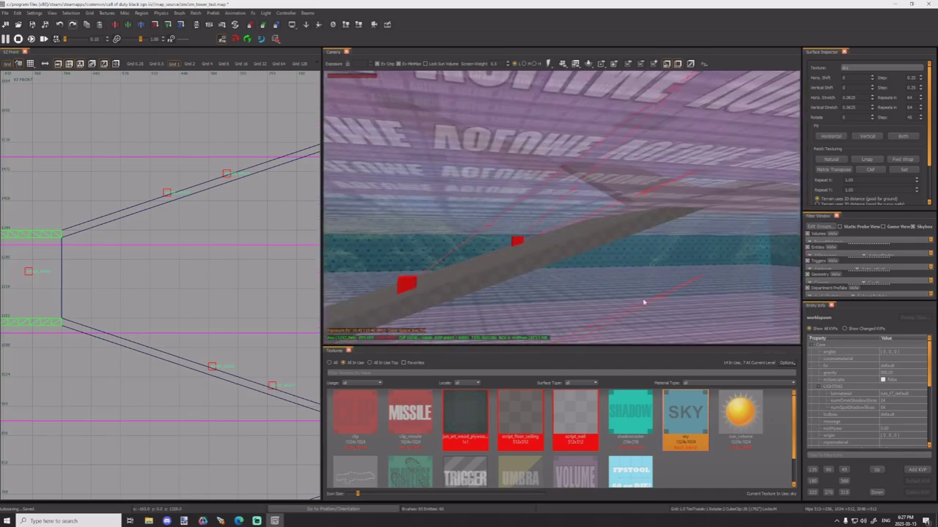
Step: Place a copy of the eighth-ramp spawner pair, rotated to a yaw of 90, on the surface of the ninth ramp
left_click(518, 242, "shift")
left_click(408, 284, "shift")
right_click_drag(412, 290, 423, 310)
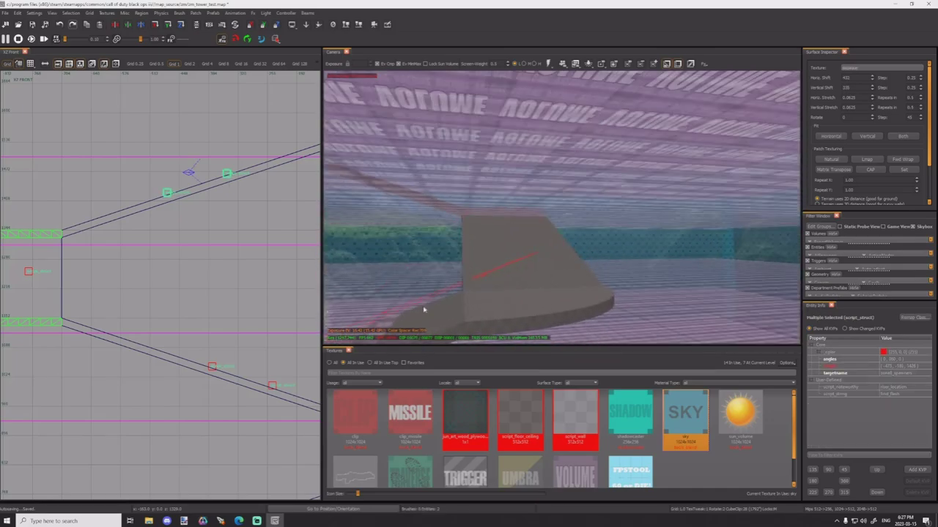
scroll(185, 313, "down", 5)
key("ctrl+Tab")
key("ctrl+Tab")
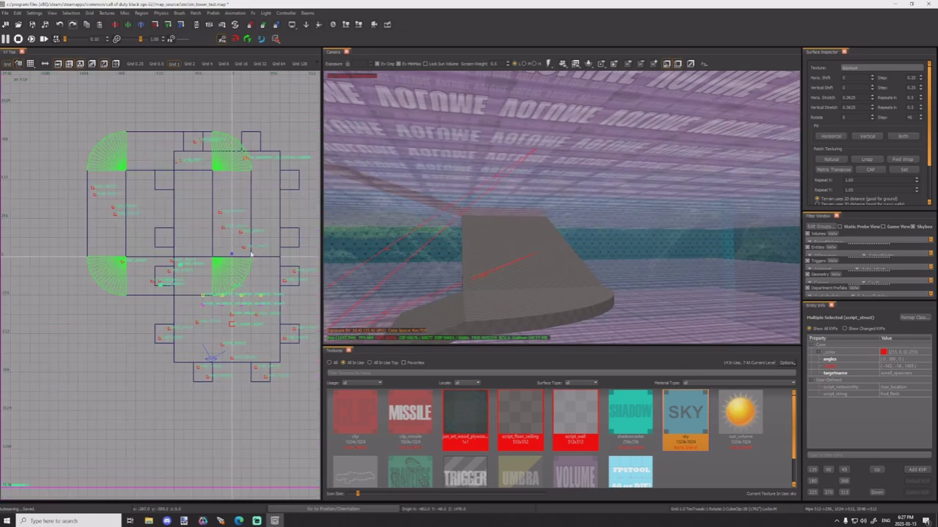
key("ctrl+v")
scroll(245, 227, "up", 4)
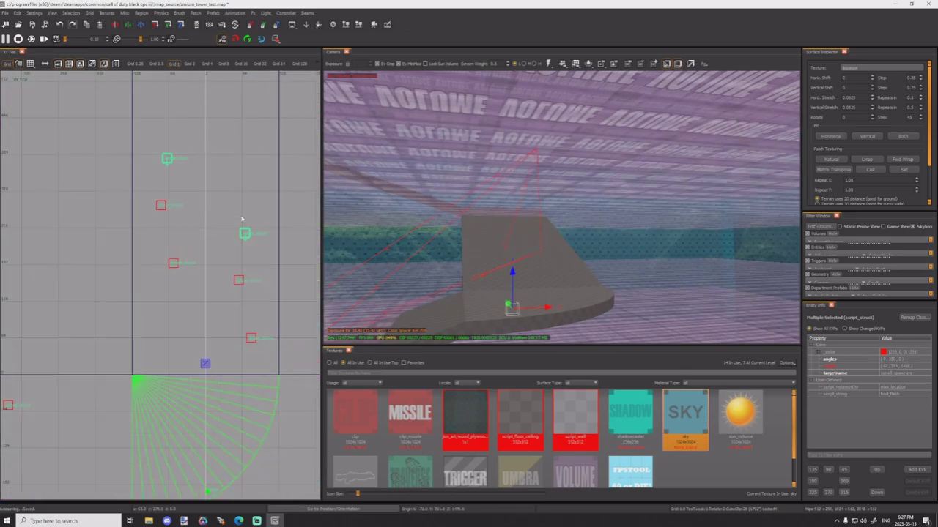
left_click_drag(242, 218, 241, 252)
key("ctrl+Tab")
key("ctrl+Tab")
left_click_drag(203, 302, 170, 213)
scroll(123, 196, "up", 3)
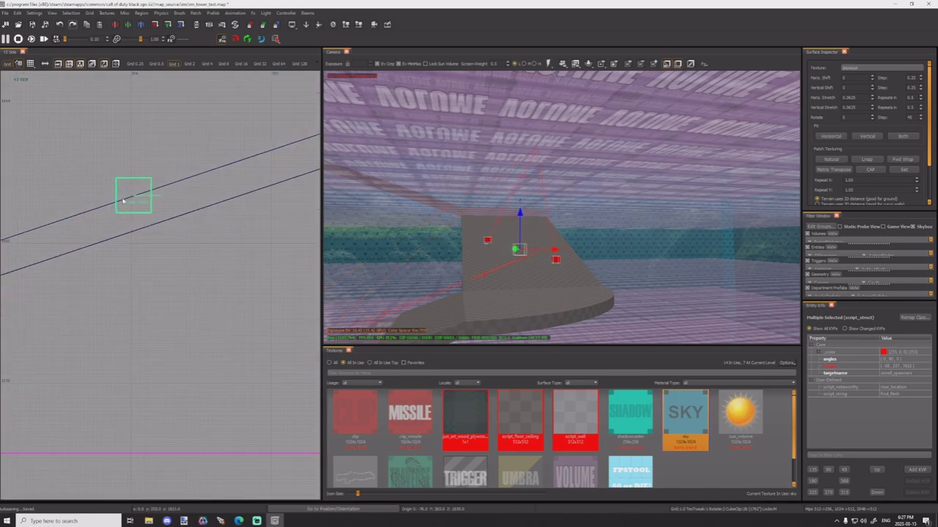
Step: Set the targetname of the ninth-ramp spawner pair to zone9_spawners
left_click(892, 372)
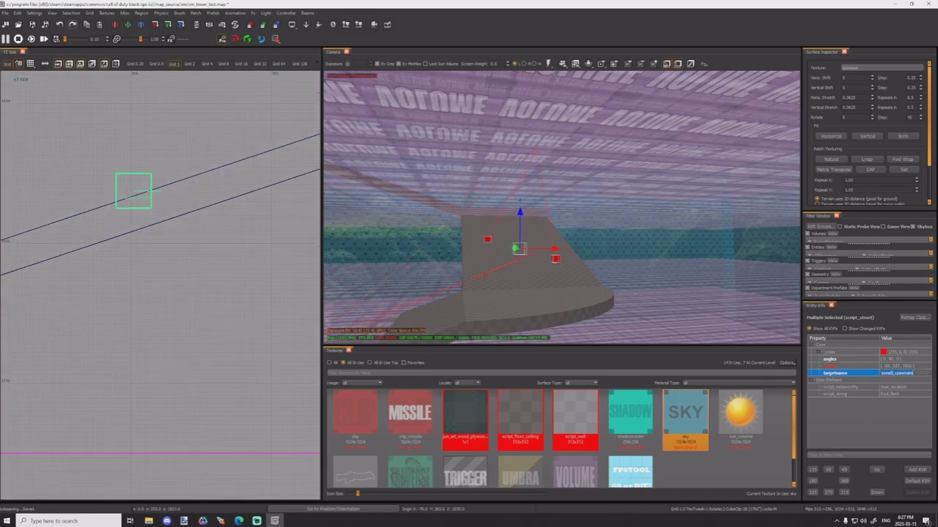
left_click(893, 373)
key("Return")
Step: Place a copy of the spawner pair, rotated to a yaw of 180, on the surface of the tenth ramp
key("ctrl+Tab")
scroll(218, 288, "down", 10)
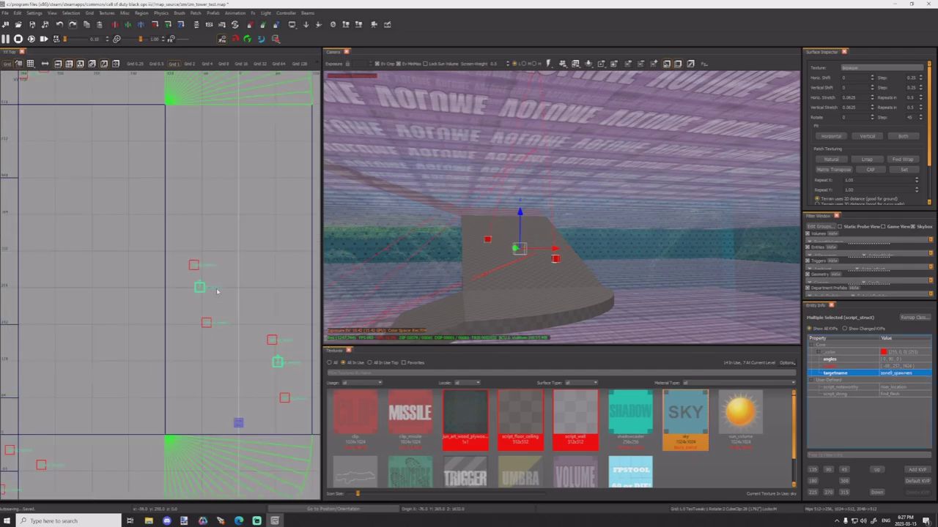
right_click_drag(218, 289, 302, 369)
key("space")
key("z")
left_click_drag(302, 369, 206, 250)
key("ctrl+Tab")
scroll(178, 297, "up", 6)
left_click_drag(178, 298, 200, 113)
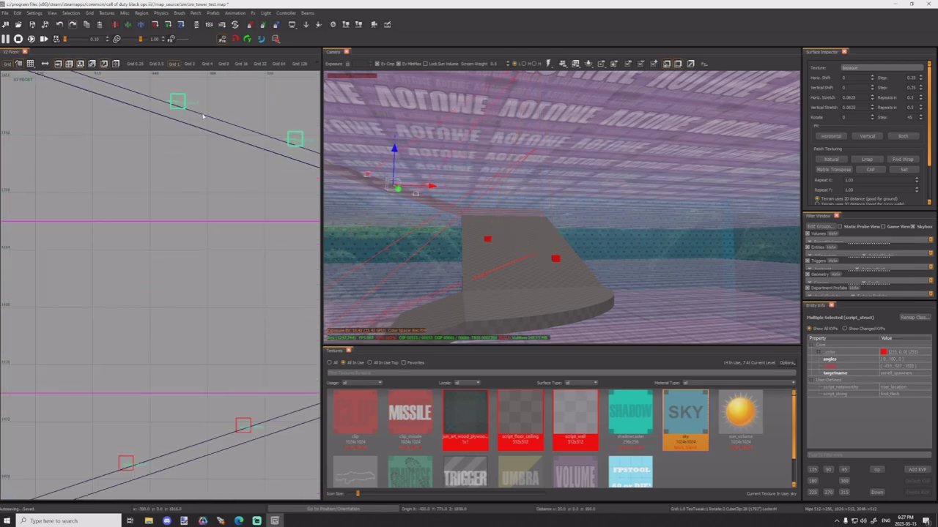
Step: Set the targetname of the tenth-ramp spawner pair to zone10_spawners
left_click(883, 373)
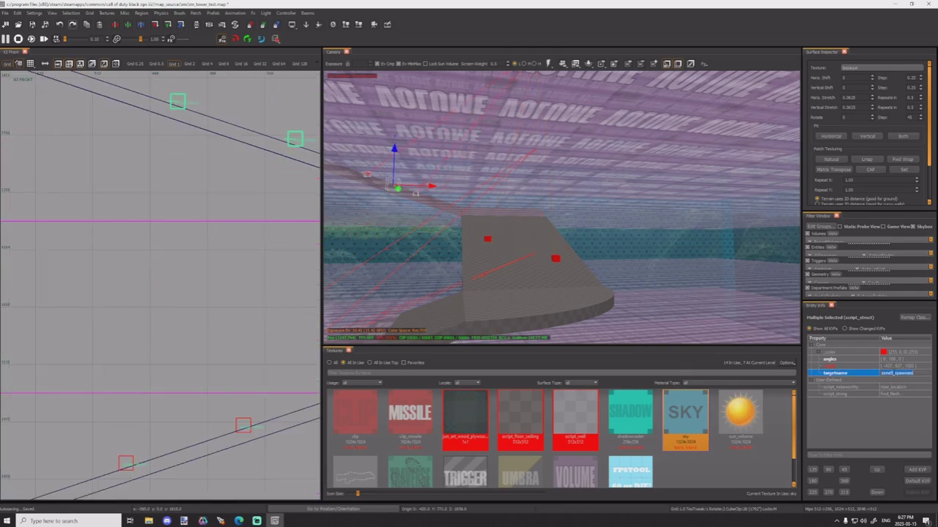
key("Return")
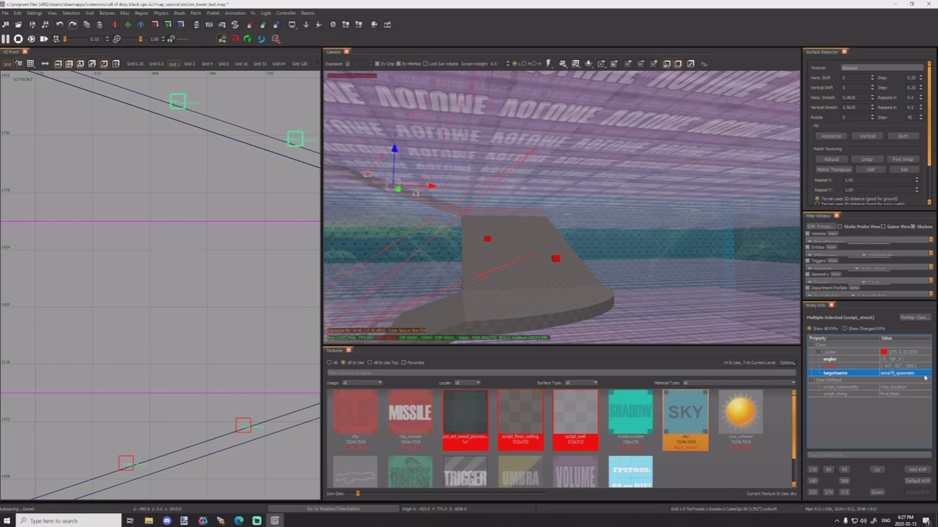
Step: Place a copy of the tenth-ramp spawner pair, rotated to a yaw of 270, on the surface of the eleventh ramp
scroll(95, 222, "down", 6)
right_click_drag(107, 222, 145, 228)
key("space")
left_click_drag(225, 250, 122, 203)
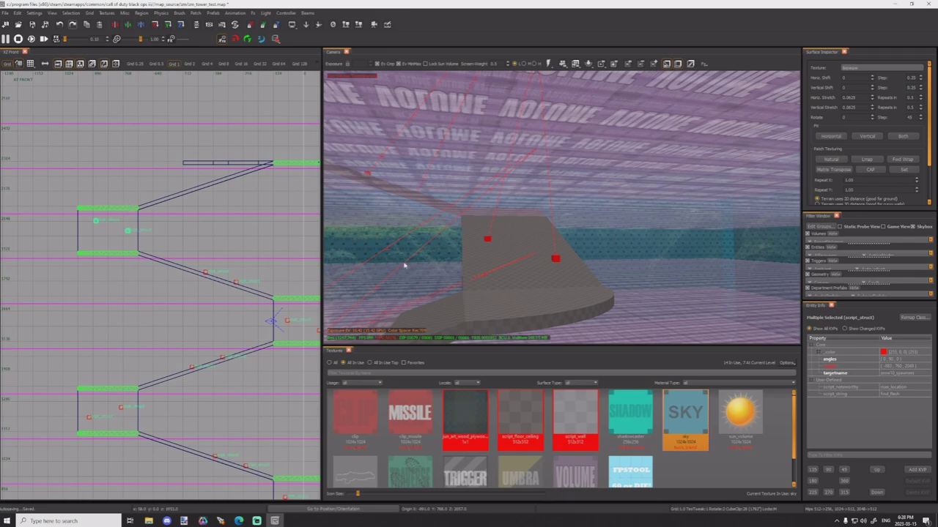
right_click_drag(405, 265, 408, 270)
key("ctrl+Tab")
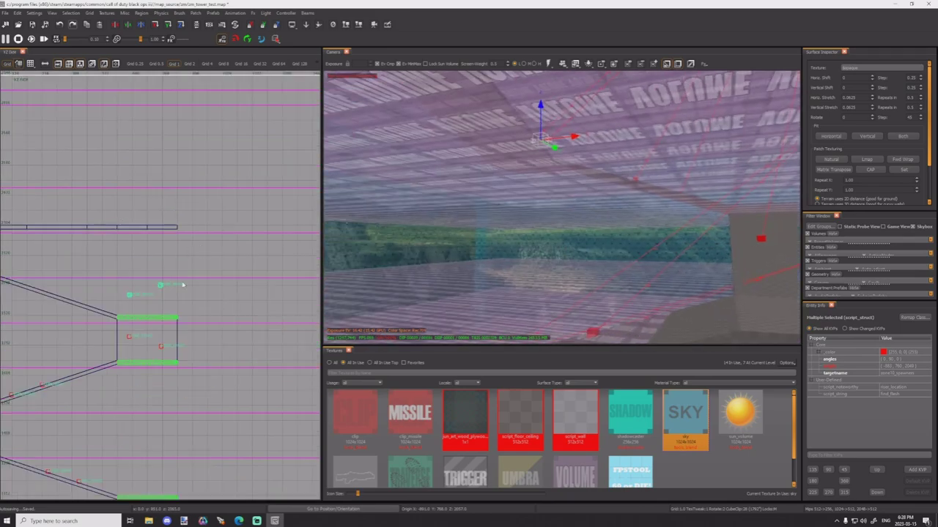
key("alt+z")
right_click_drag(212, 291, 313, 303)
key("alt+z")
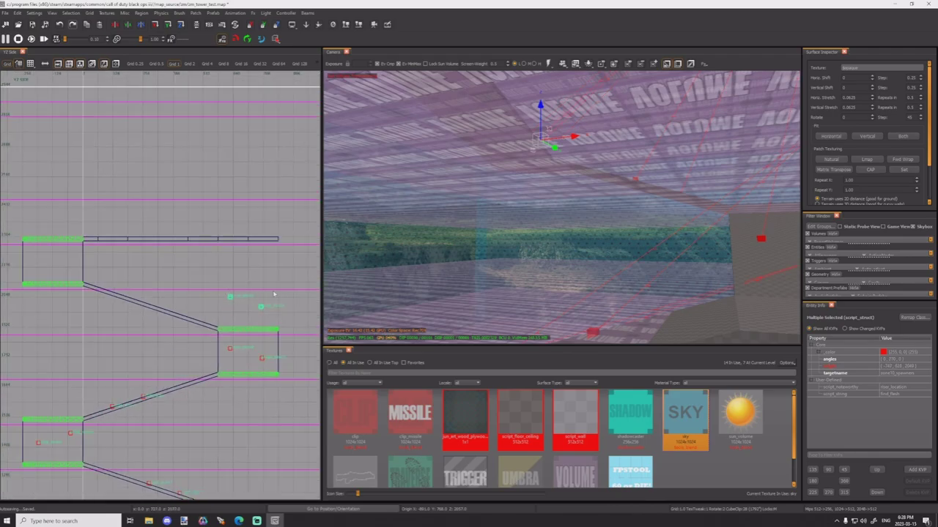
left_click_drag(261, 295, 183, 301)
right_click_drag(519, 236, 511, 238, "ctrl")
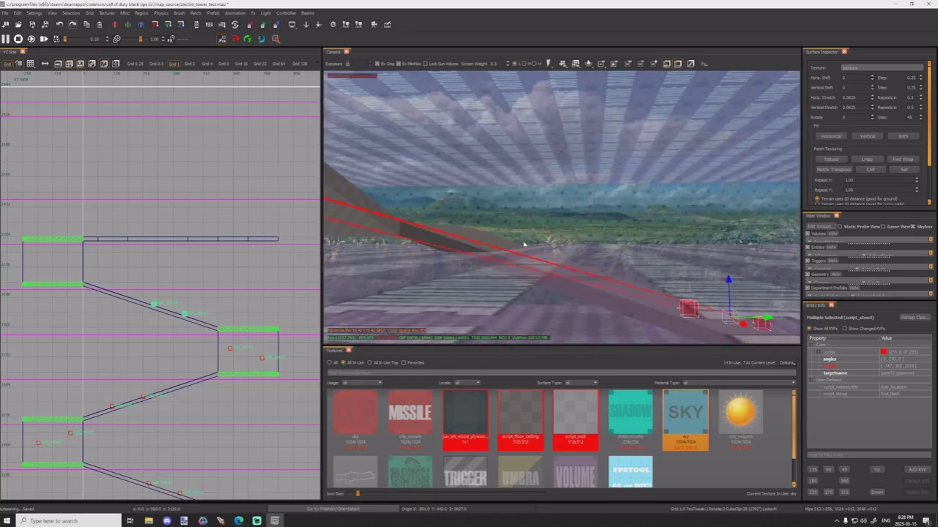
Step: Set the targetname of the eleventh-ramp spawner pair to zone11_spawners
left_click(887, 374)
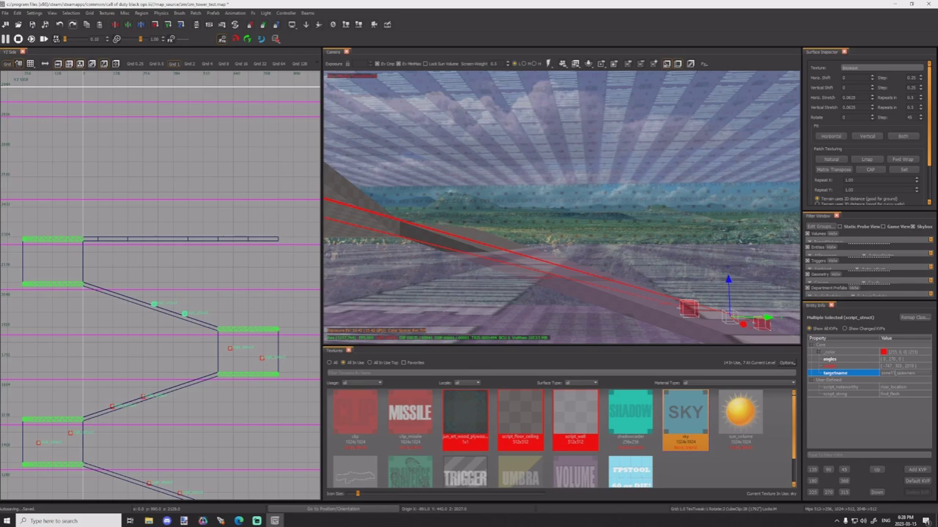
type("0")
key("Return")
key("Escape")
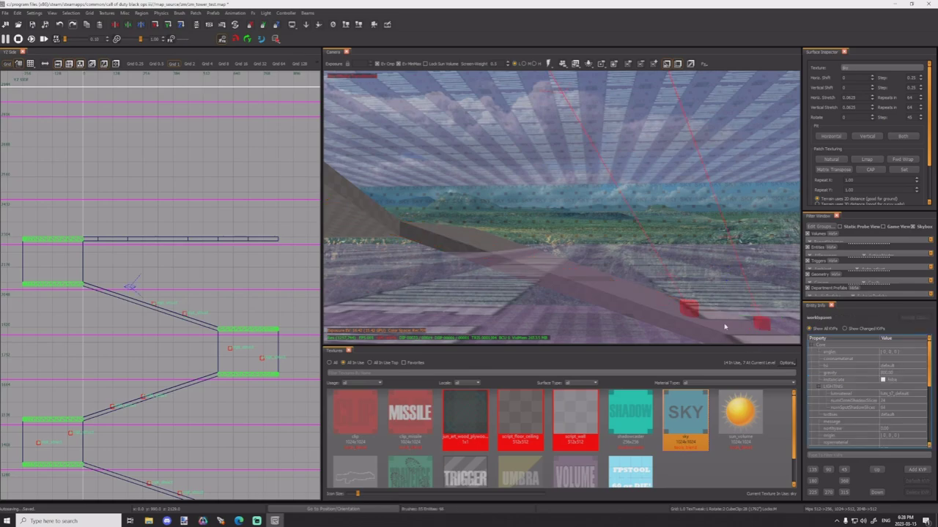
Step: Shorten the start_zone volume in the top view so its ramp-side edge ends just past the foot of the first ramp
mouse_move(699, 314)
right_mouse_down()
mouse_move(679, 310)
mouse_move(714, 326)
mouse_move(563, 322)
right_mouse_up()
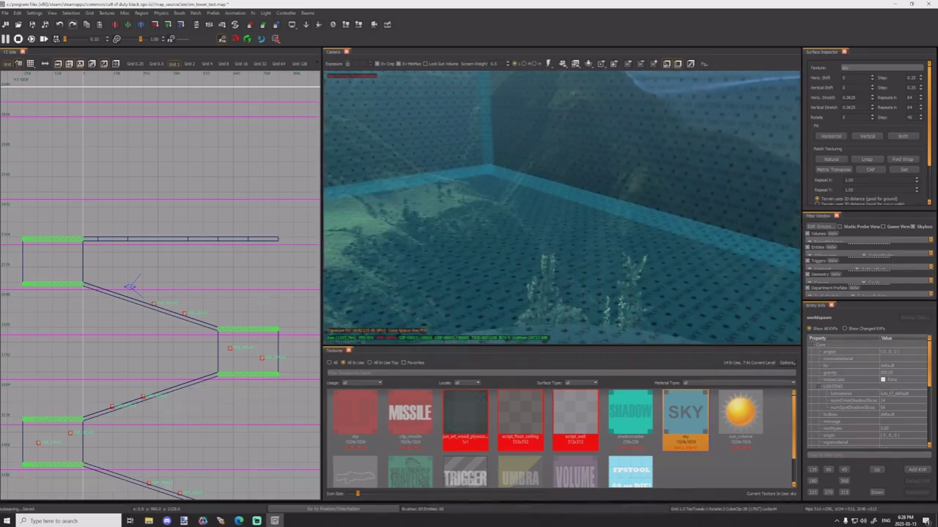
mouse_move(655, 263)
right_mouse_down()
mouse_move(637, 258)
mouse_move(622, 293)
mouse_move(643, 272)
right_mouse_up()
left_click(450, 249, "shift")
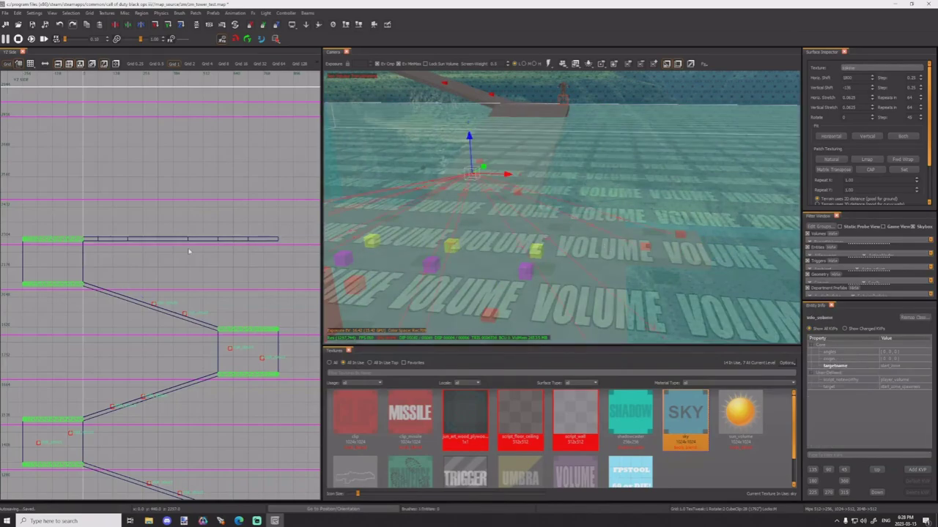
scroll(189, 251, "down", 6)
key("ctrl+Tab")
key("7")
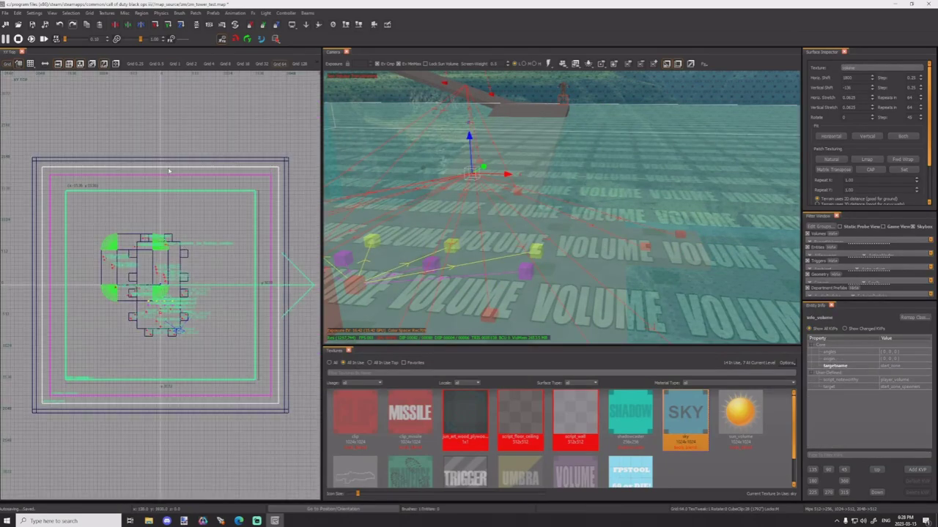
key("9")
left_click_drag(172, 152, 181, 240)
scroll(180, 278, "up", 6)
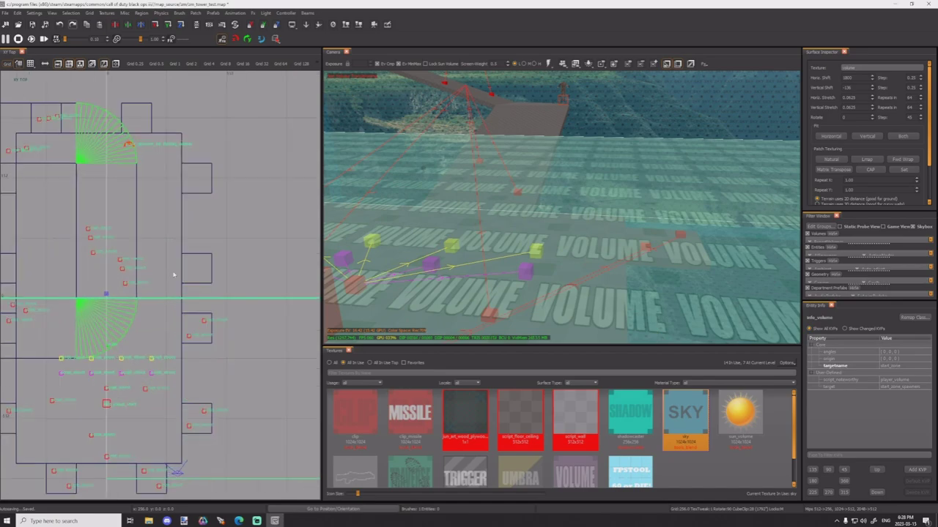
key("5")
scroll(110, 282, "up", 4)
left_click_drag(111, 283, 112, 264)
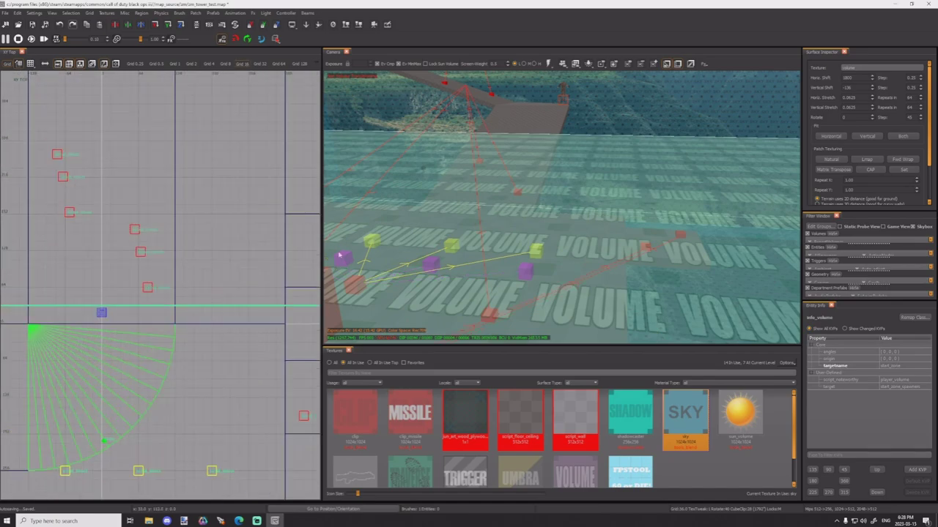
key("Escape")
Step: Duplicate the zone1 volume and move the copy down to ground level beside the start zone
right_click_drag(480, 238, 481, 199)
left_click(487, 203, "shift")
key("Escape")
key("d")
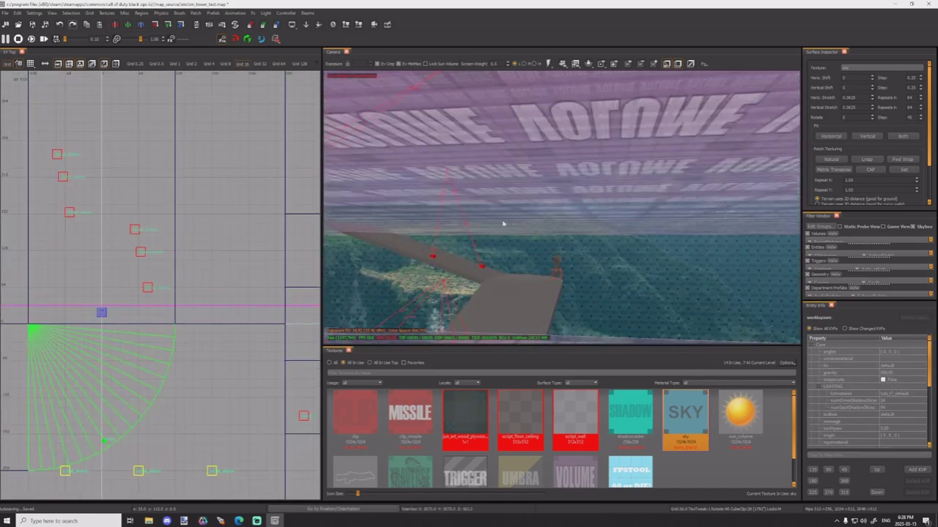
left_click(509, 305, "shift")
key("ctrl+Tab")
scroll(199, 331, "down", 6)
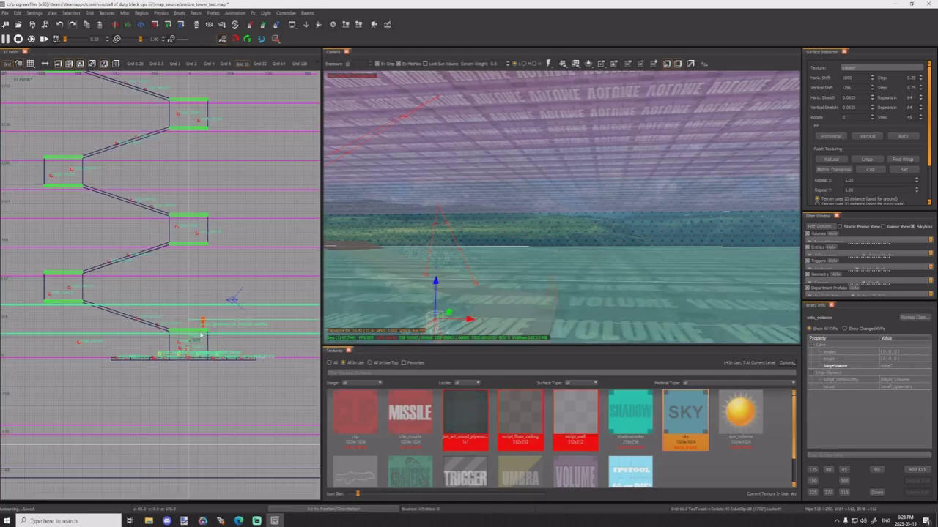
key("ctrl+Tab")
scroll(283, 280, "up", 5)
key("6")
scroll(254, 294, "down", 4)
right_click_drag(254, 294, 311, 262)
scroll(101, 315, "down", 3)
key("space")
left_click_drag(199, 293, 196, 308)
scroll(157, 317, "down", 1)
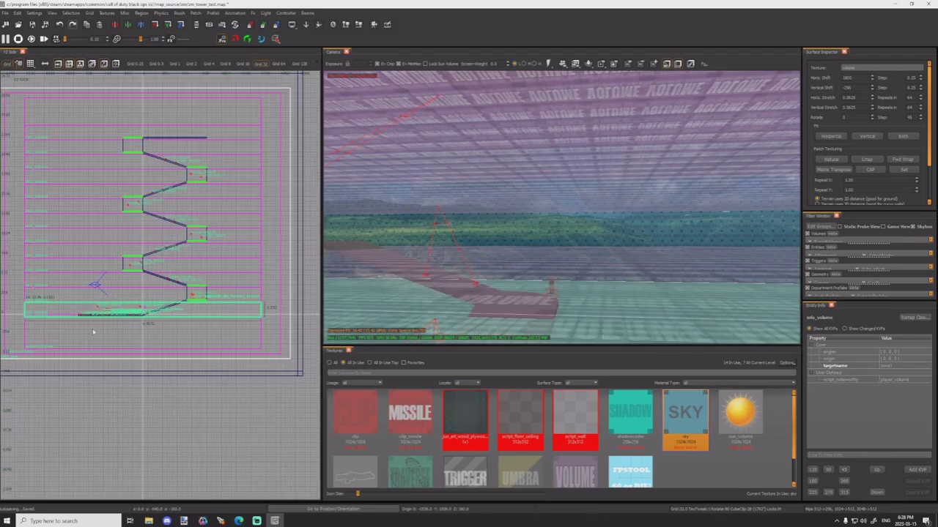
Step: Shorten the ground-level zone1 volume so its near edge meets the edge of the start zone volume
left_click_drag(22, 312, 77, 310)
scroll(173, 313, "up", 6)
scroll(98, 310, "up", 5)
key("3")
left_click_drag(189, 411, 183, 382)
Step: Add a target key with the value zone1_spawners to the ground-level zone1 volume
left_click(920, 470)
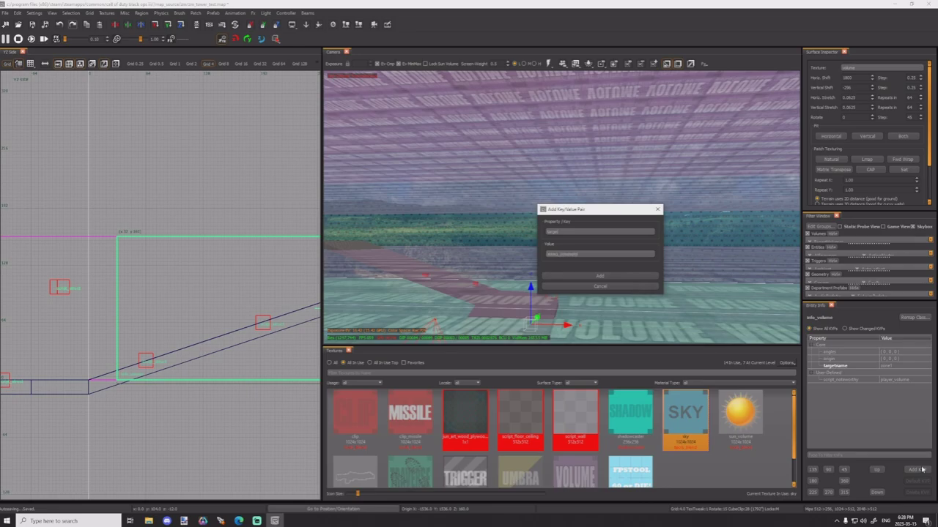
key("Return")
key("Escape")
Step: Inspect the targetname and target keys of the zone volumes around the first ramp
mouse_move(535, 265)
right_mouse_down()
mouse_move(444, 260)
mouse_move(578, 257)
right_mouse_up()
left_click(540, 216, "shift")
key("Escape")
left_click(541, 215, "shift")
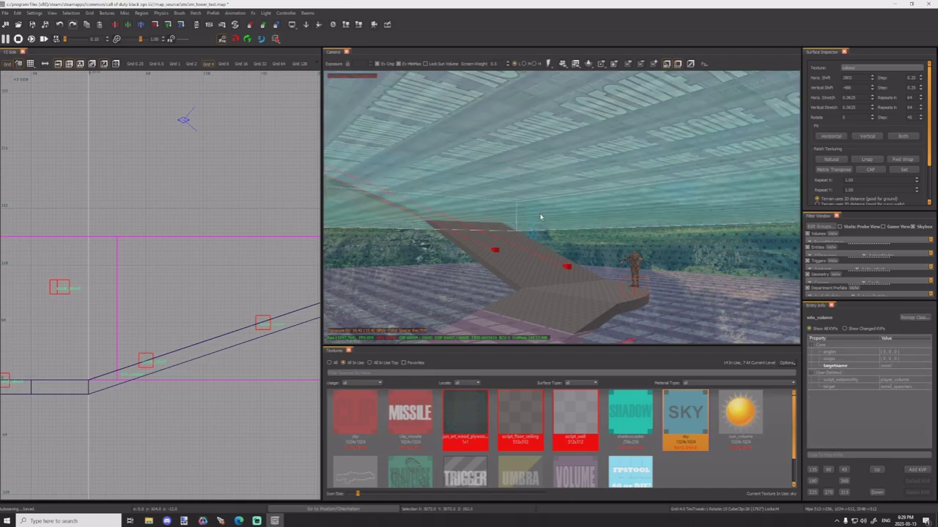
left_click(540, 214, "shift")
left_click(540, 214, "shift")
left_click(541, 214, "shift")
mouse_move(541, 214)
right_mouse_down("ctrl")
mouse_move(541, 249)
mouse_move(540, 194)
mouse_move(533, 225)
mouse_move(440, 224)
mouse_move(541, 233)
right_mouse_up("ctrl")
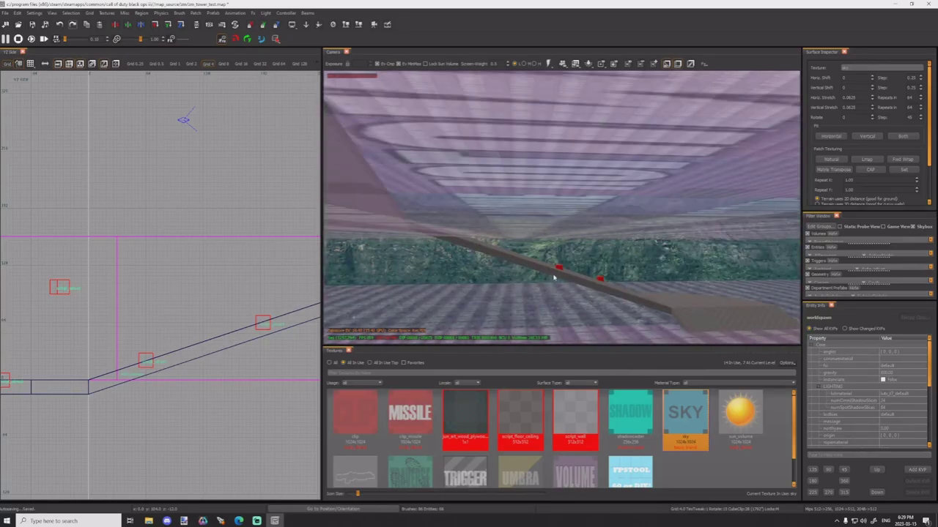
Step: Add spawner structs to the selection ramp by ramp up the tower to review their properties, and clear the selection
left_click(563, 267, "shift")
left_click(564, 267, "shift")
left_click(561, 268, "shift")
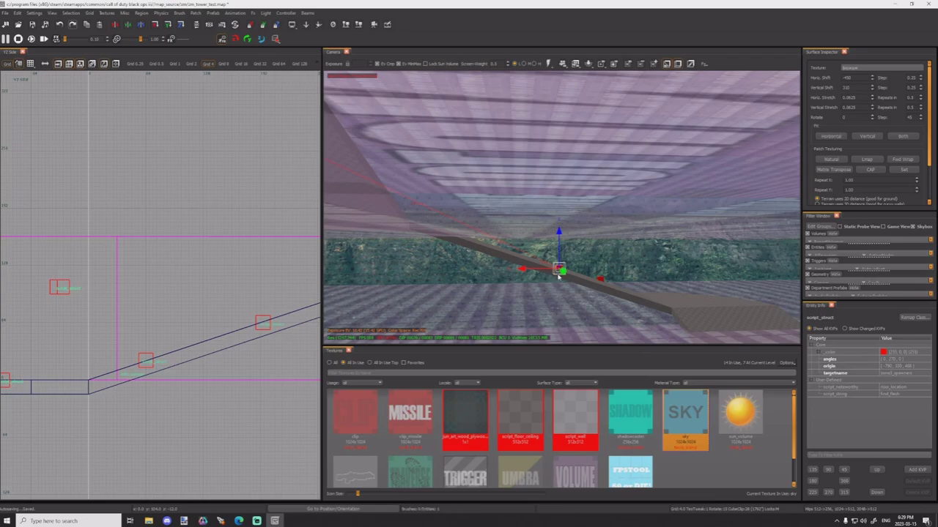
right_click_drag(568, 286, 565, 288)
left_click(575, 257, "shift")
left_click(694, 312, "shift")
right_click_drag(695, 312, 694, 312)
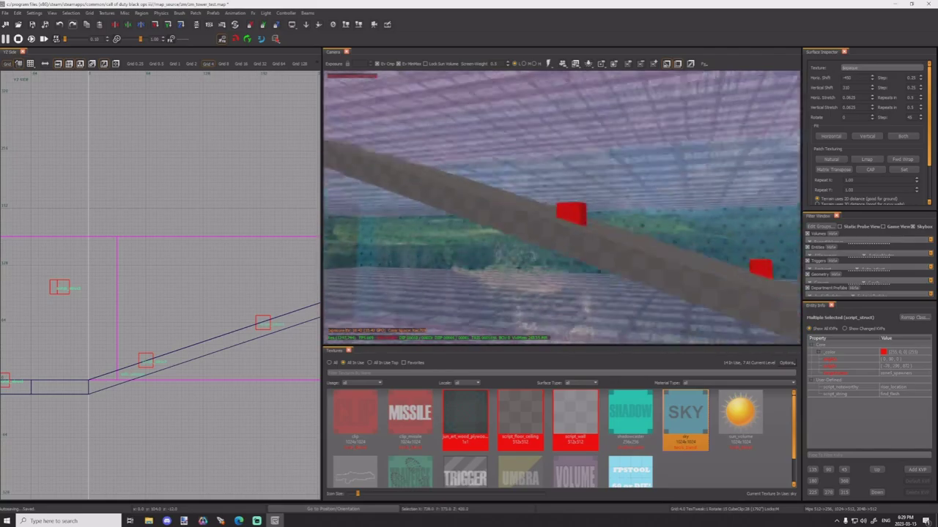
left_click(556, 254, "shift")
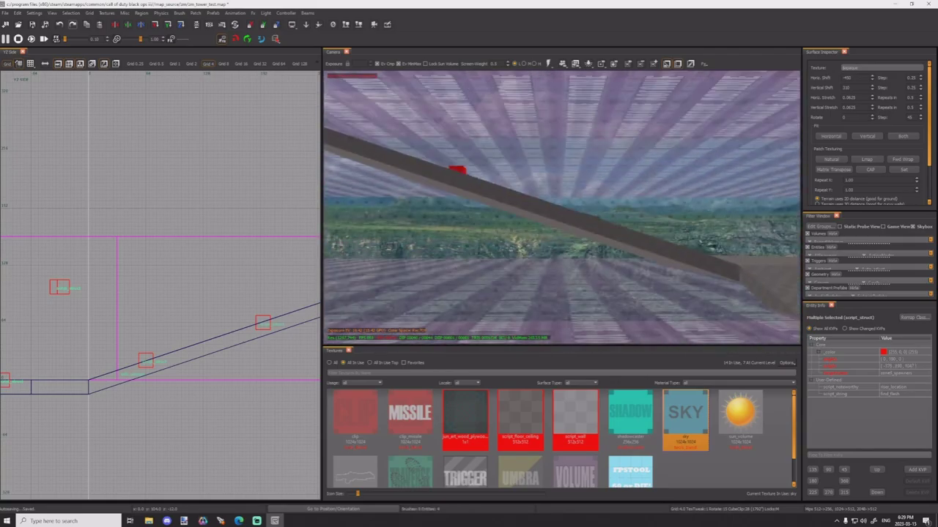
left_click(455, 171, "shift")
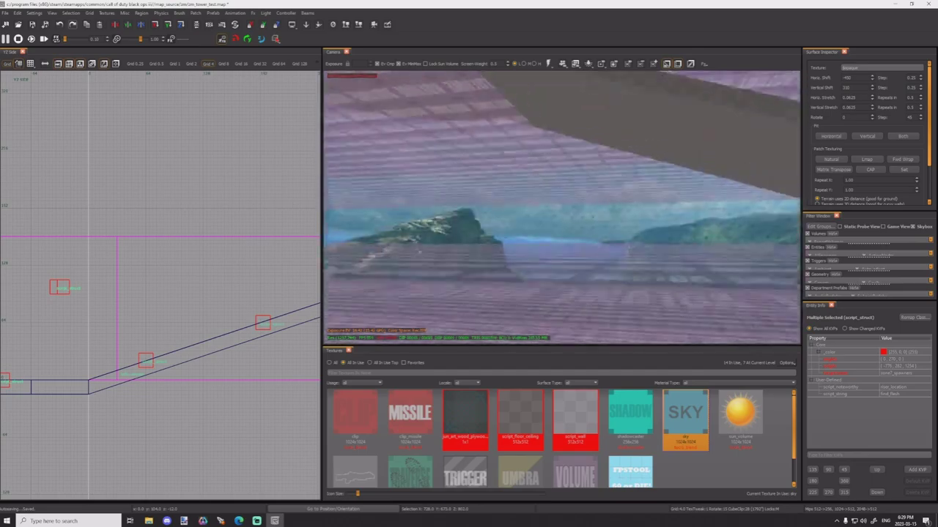
left_click(363, 194, "shift")
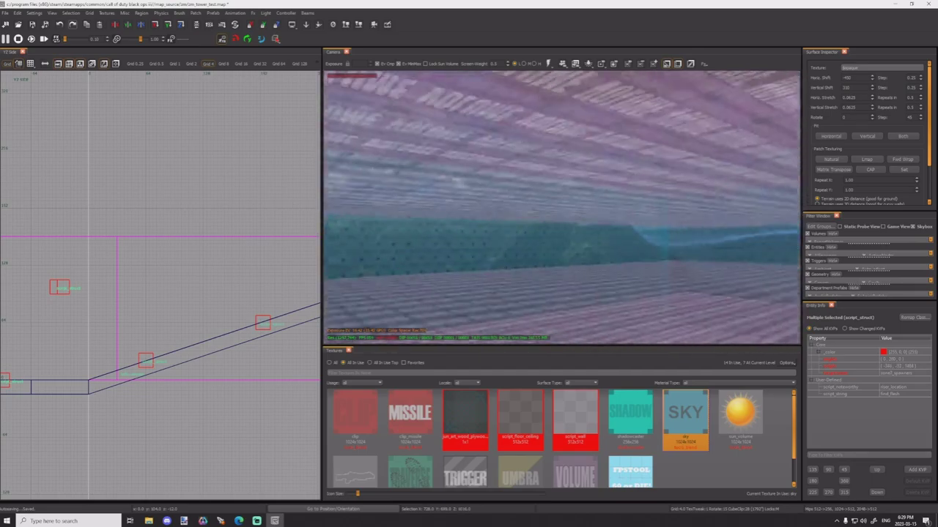
left_click(628, 245, "shift")
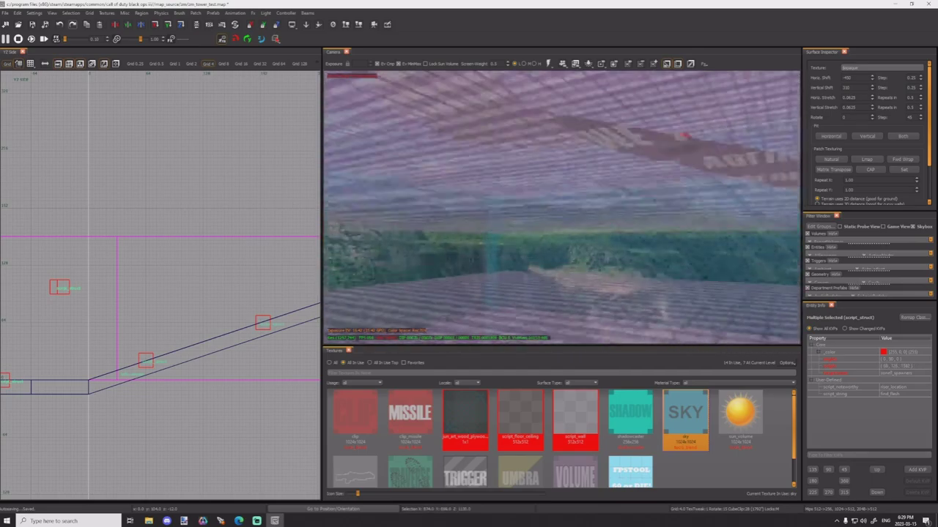
left_click(692, 238, "shift")
right_click_drag(692, 238, 623, 238)
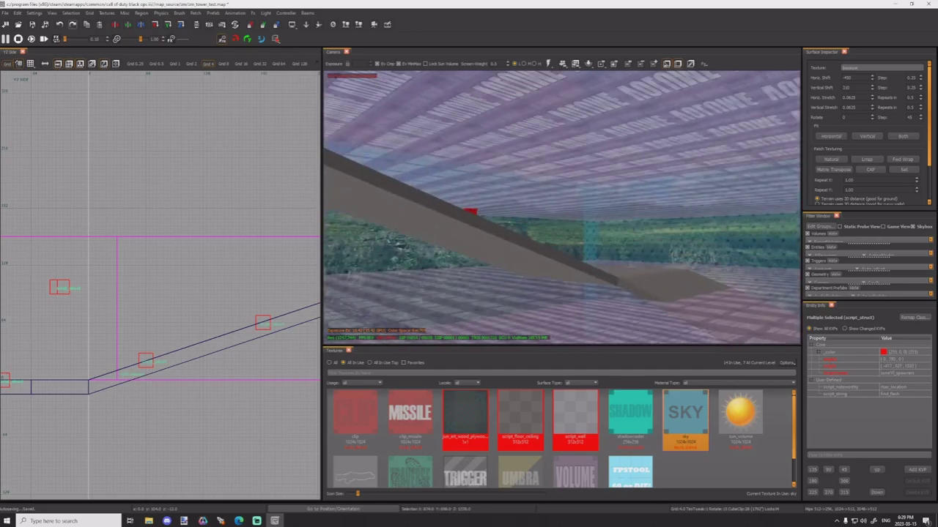
left_click(473, 214, "shift")
right_click_drag(472, 214, 366, 214)
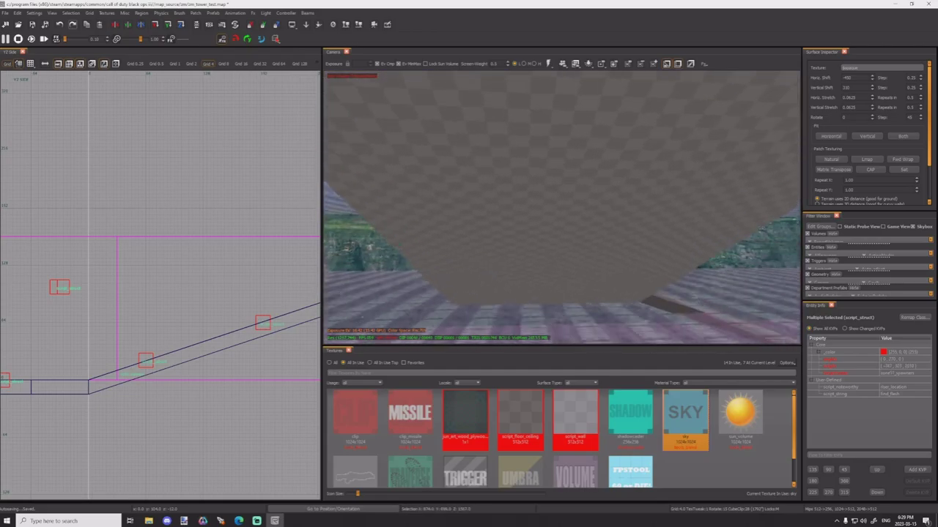
right_click_drag(558, 256, 565, 265)
left_click(565, 265, "shift")
left_click(569, 273, "shift")
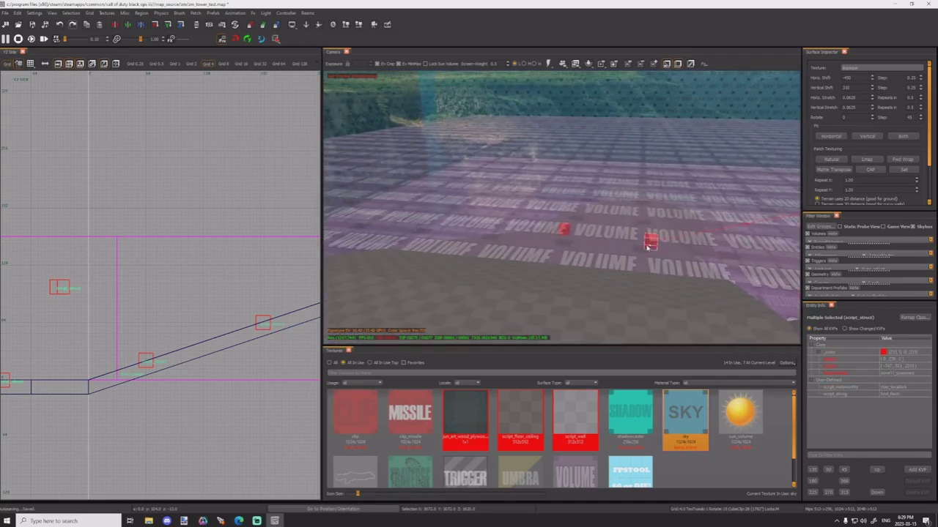
key("Escape")
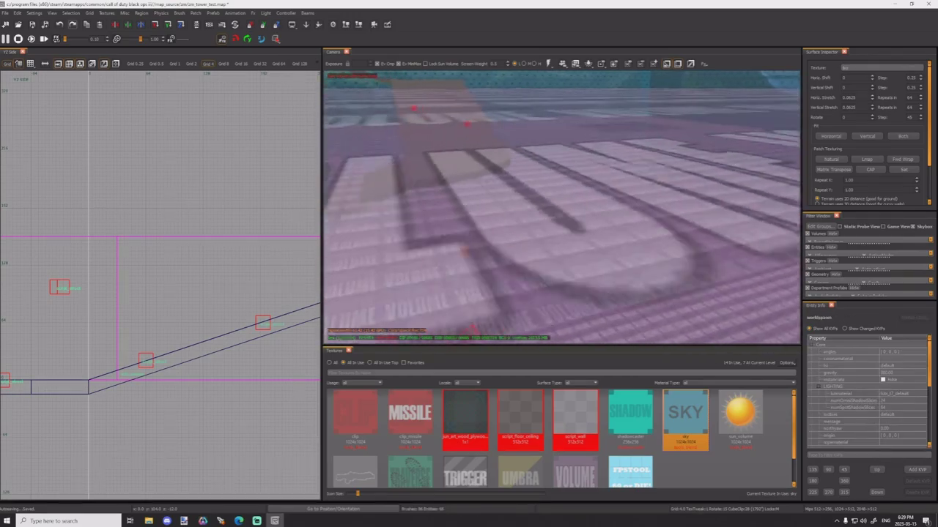
Step: Inspect the targetname of the spawner structs one by one on the lower ramps, clearing the selection after each
mouse_move(639, 227)
right_mouse_down()
mouse_move(634, 239)
mouse_move(686, 256)
mouse_move(638, 237)
mouse_move(645, 227)
mouse_move(645, 249)
mouse_move(659, 245)
mouse_move(644, 234)
mouse_move(688, 233)
right_mouse_up()
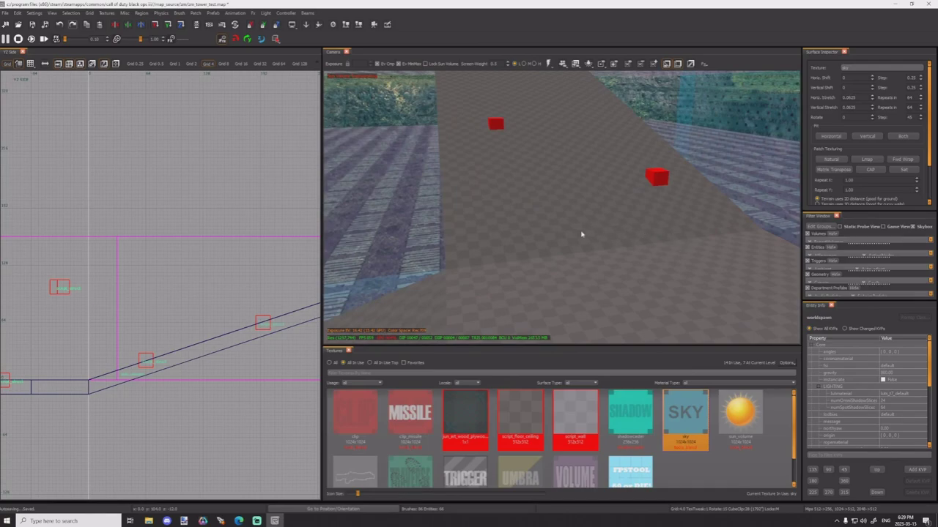
left_click(657, 178)
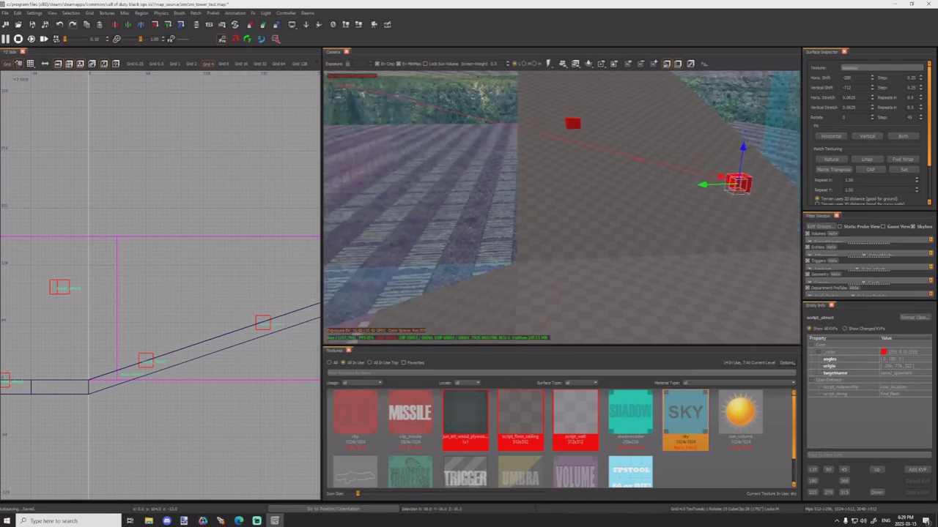
right_click_drag(659, 187, 635, 236)
key("Escape")
left_click(691, 168, "shift")
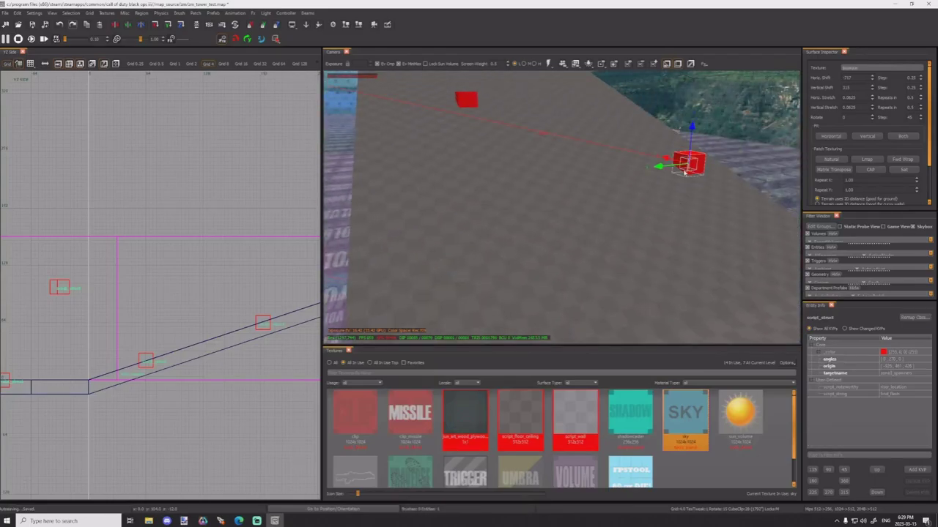
right_click_drag(684, 173, 677, 200)
key("Escape")
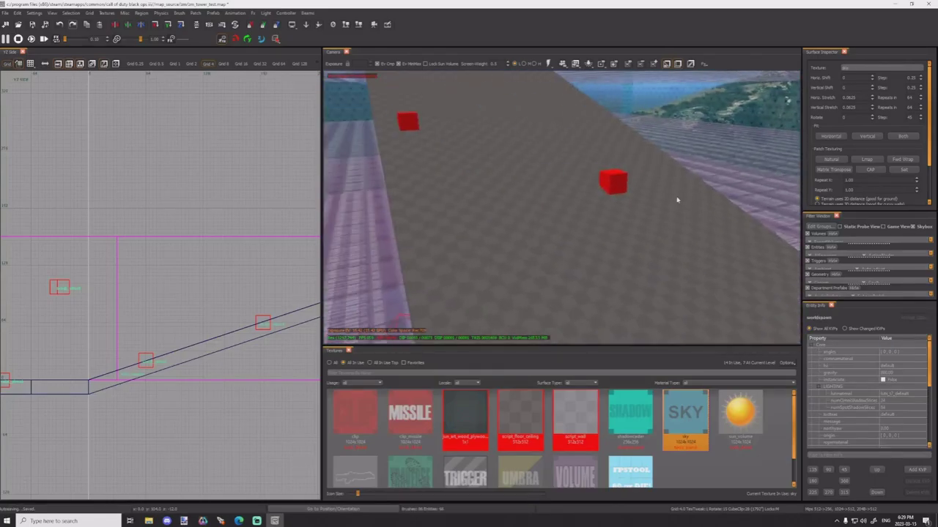
left_click(622, 179)
key("Escape")
right_click_drag(623, 179, 623, 187)
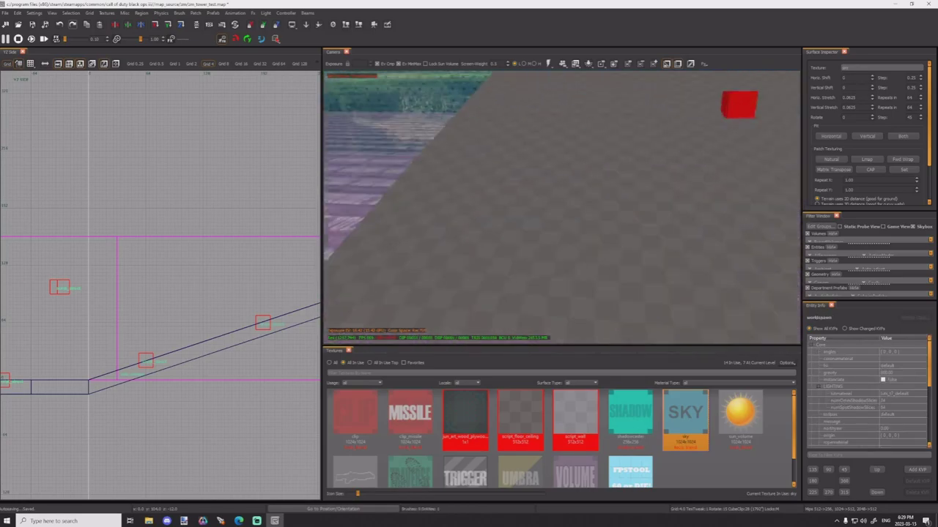
left_click(751, 111, "shift")
right_click_drag(752, 112, 707, 172)
key("Escape")
left_click(708, 222, "shift")
right_click_drag(707, 223, 630, 244)
key("Escape")
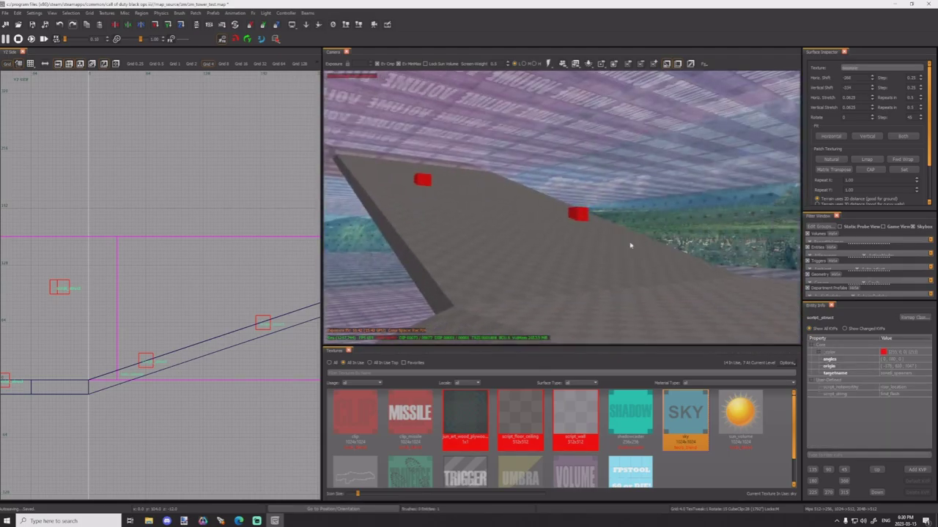
Step: Continue inspecting spawner struct targetnames on the upper ramps to the top of the tower, including the zone volume there, and clear the selection
left_click(579, 220, "shift")
key("Escape")
right_click_drag(580, 223, 577, 224)
left_click(648, 215, "shift")
right_click_drag(648, 216, 647, 216)
key("Escape")
left_click(450, 213, "shift")
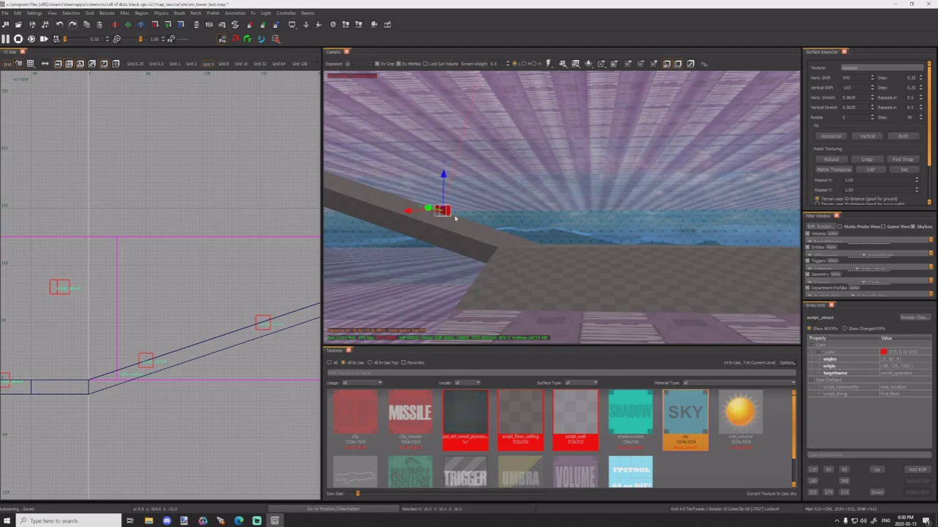
right_click_drag(449, 213, 450, 213)
right_click_drag(543, 233, 543, 233)
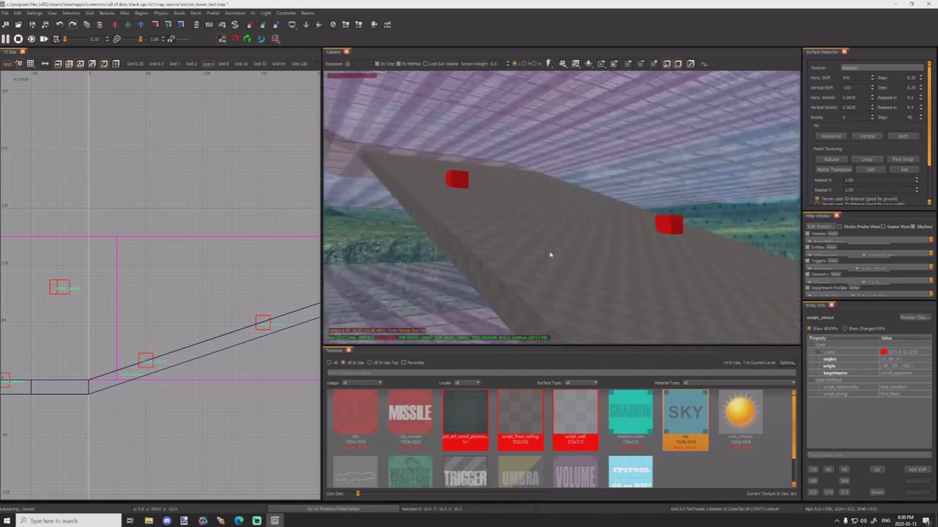
key("Escape")
left_click(667, 224, "shift")
right_click_drag(668, 224, 668, 224)
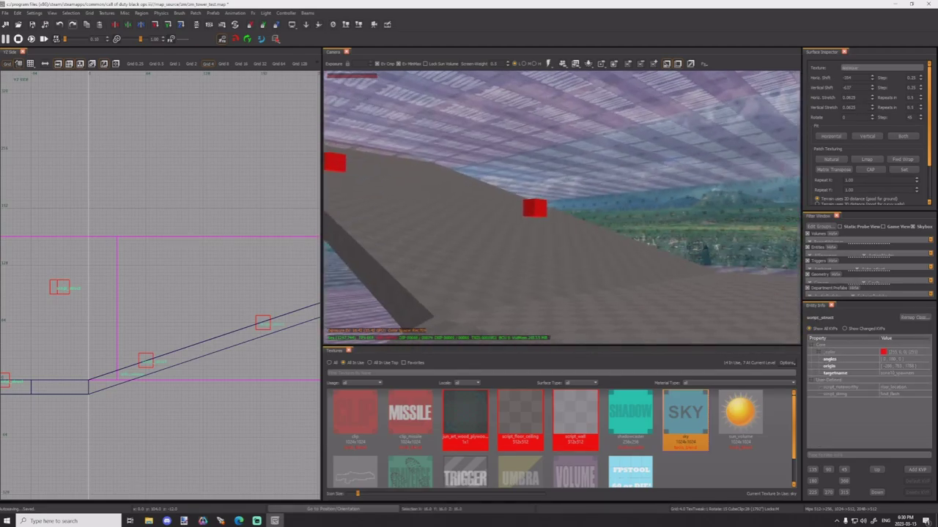
key("Escape")
right_click_drag(536, 211, 582, 209)
left_click(582, 208, "shift")
left_click(583, 165, "shift")
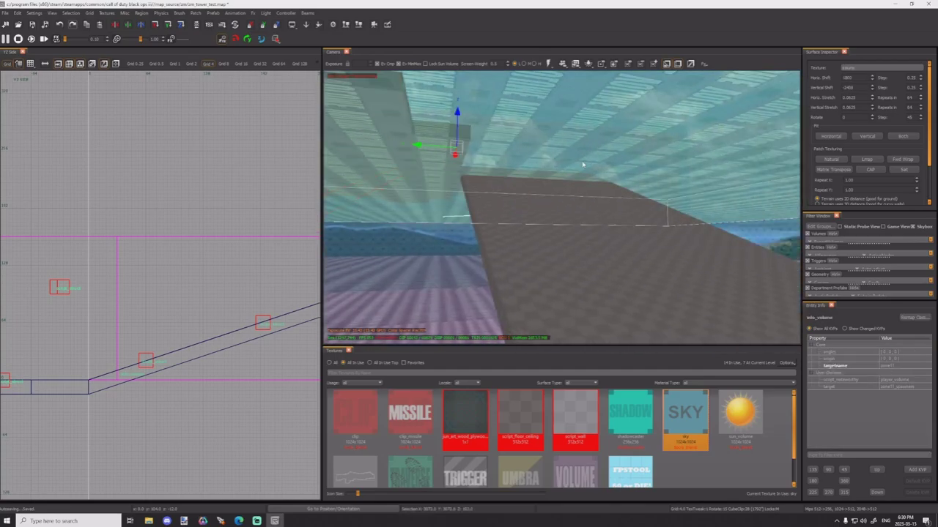
key("Escape")
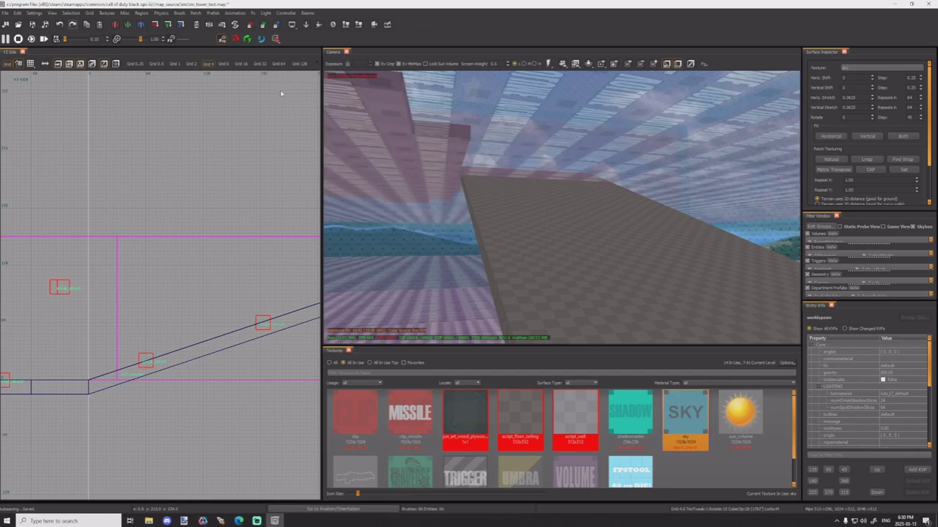
Step: Show the Entity List and expand its info_volume group to display the first volume's properties
right_click(421, 27)
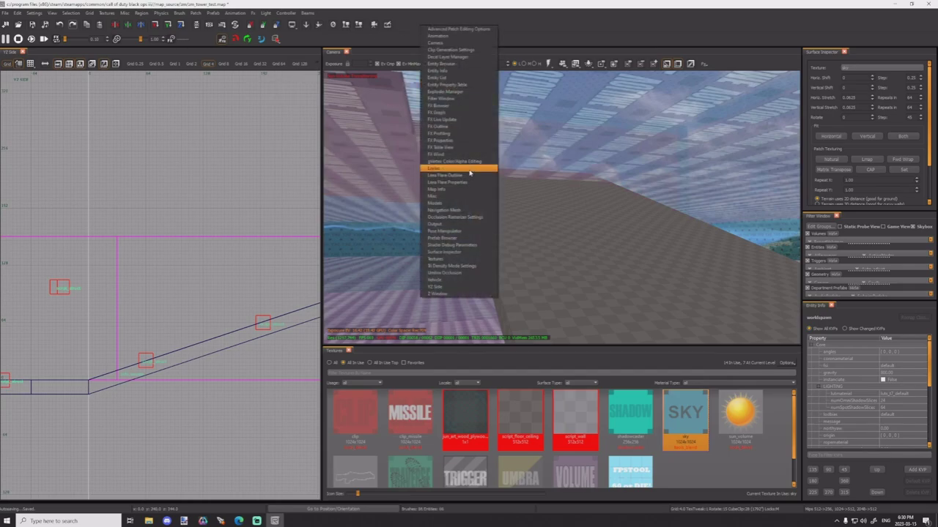
left_click(460, 77)
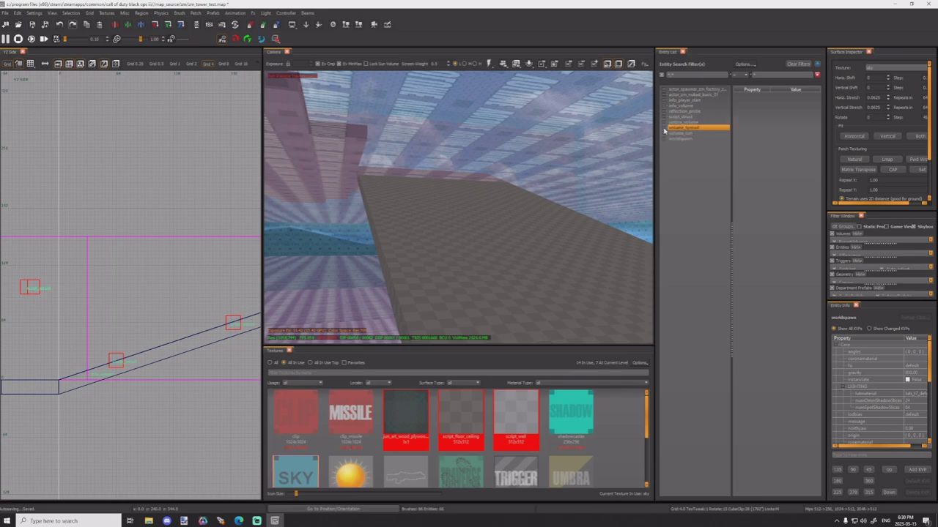
left_click(664, 106)
left_click(689, 111)
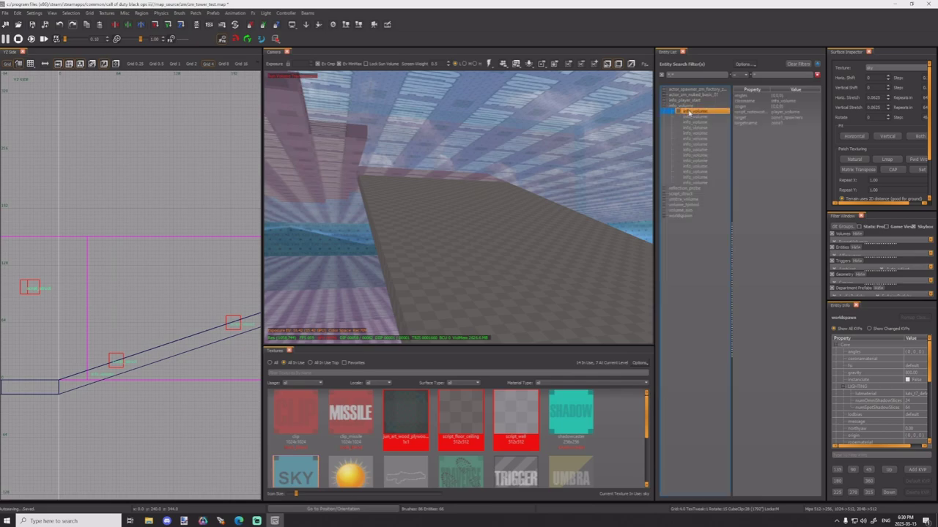
Step: Step through the info_volume entries in the Entity List, comparing each one's target with its targetname
key("Down")
key("Down")
key("Down")
key("Down")
key("Down")
key("Down")
key("Down")
key("Down")
key("Down")
key("Down")
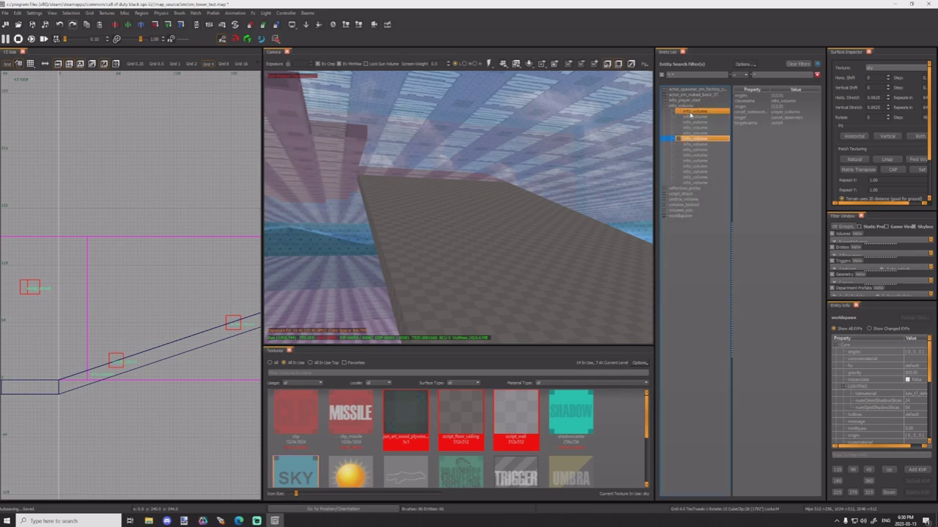
key("Down")
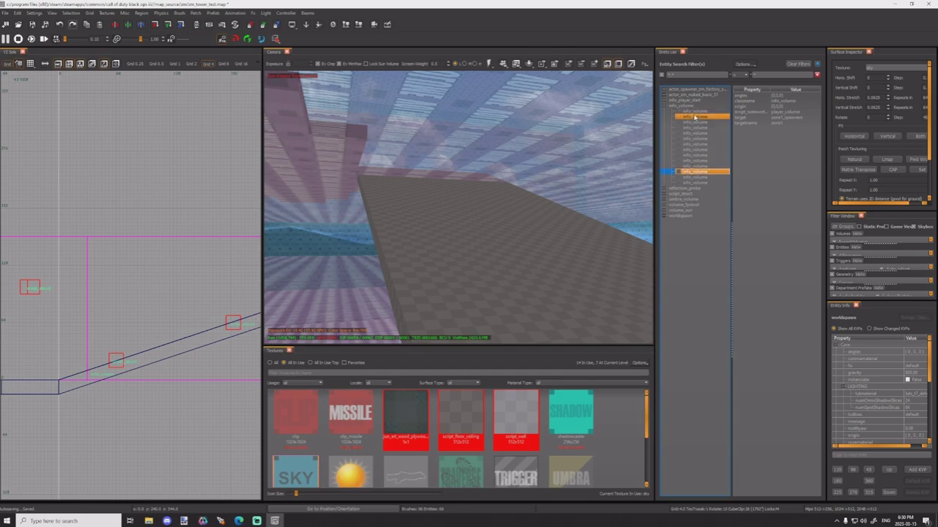
key("Down")
key("Down")
key("Up")
key("Up")
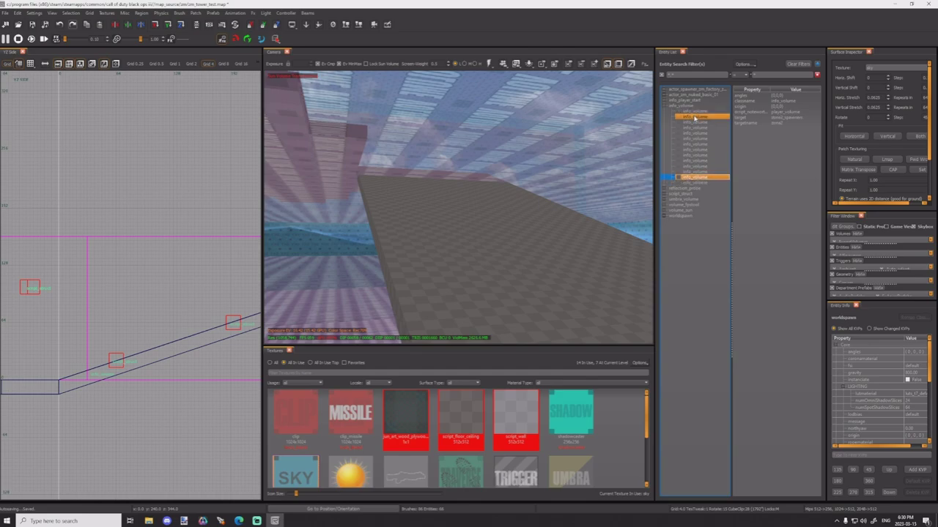
key("Up")
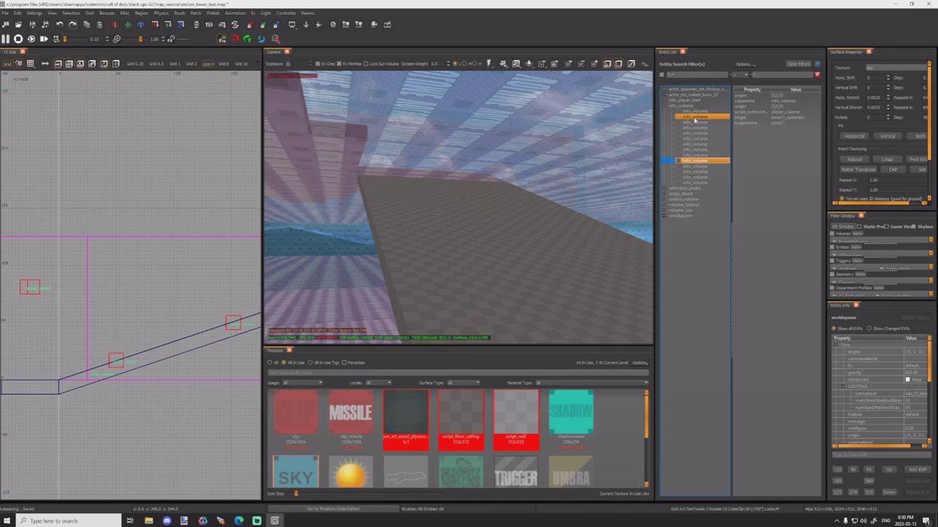
key("Up")
key("Up")
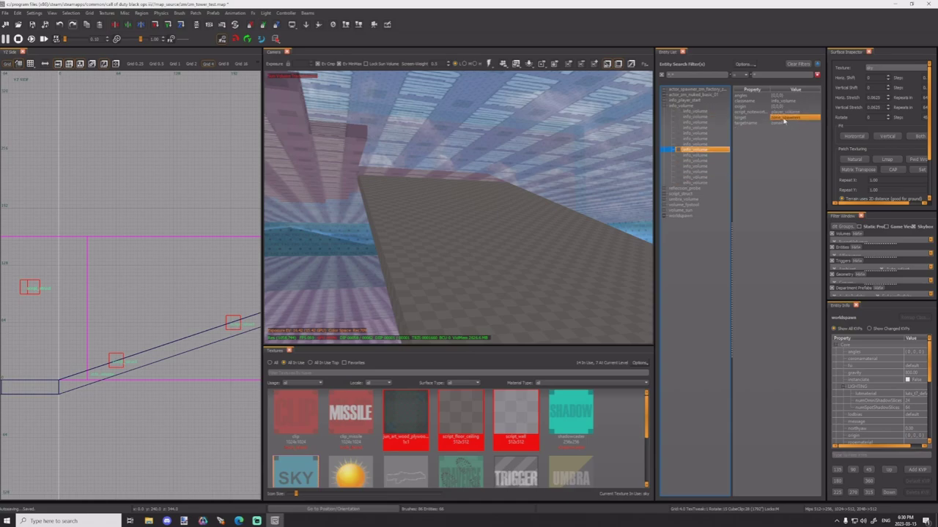
Step: Select the info_volume with the target zone_spawners from the Entity List to locate it in the camera view, and clear the selection
right_click(692, 148)
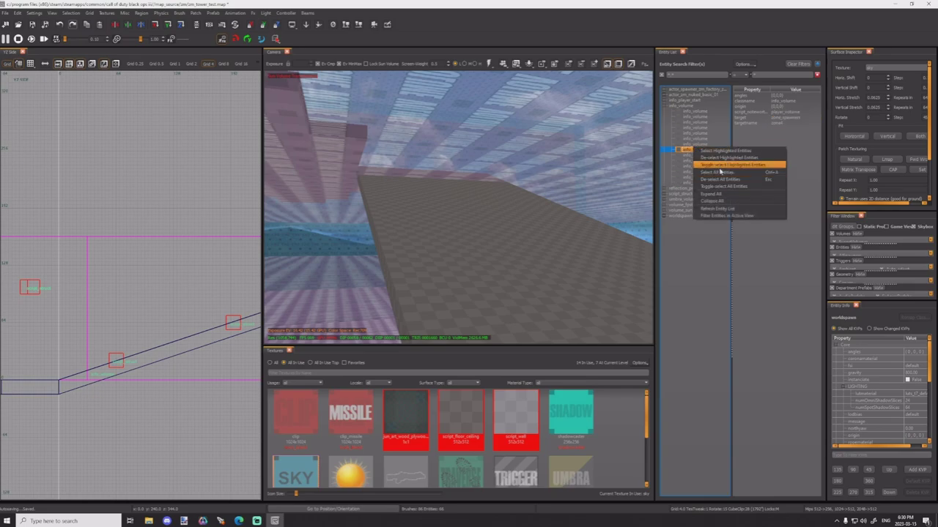
left_click(720, 153)
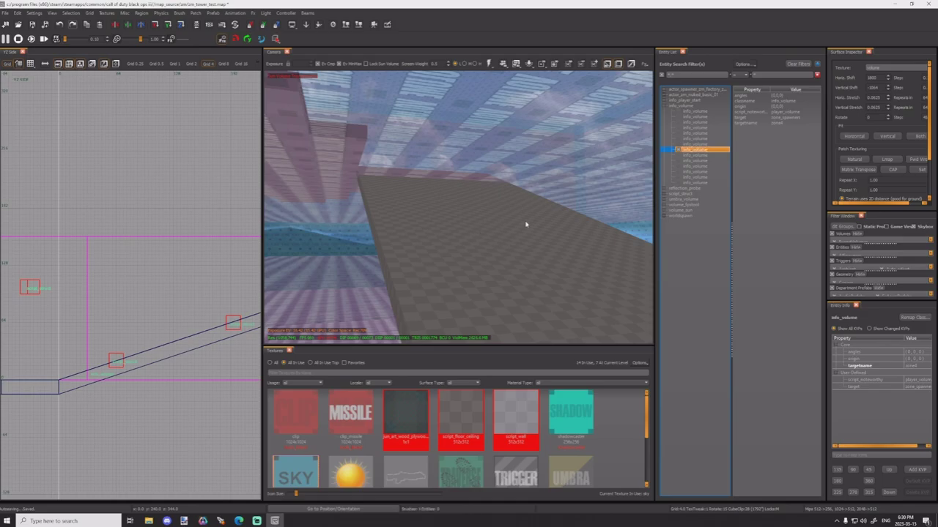
mouse_move(525, 224)
right_mouse_down()
mouse_move(526, 293)
mouse_move(491, 296)
mouse_move(487, 234)
mouse_move(540, 222)
mouse_move(529, 221)
mouse_move(530, 234)
mouse_move(537, 222)
right_mouse_up()
key("Escape")
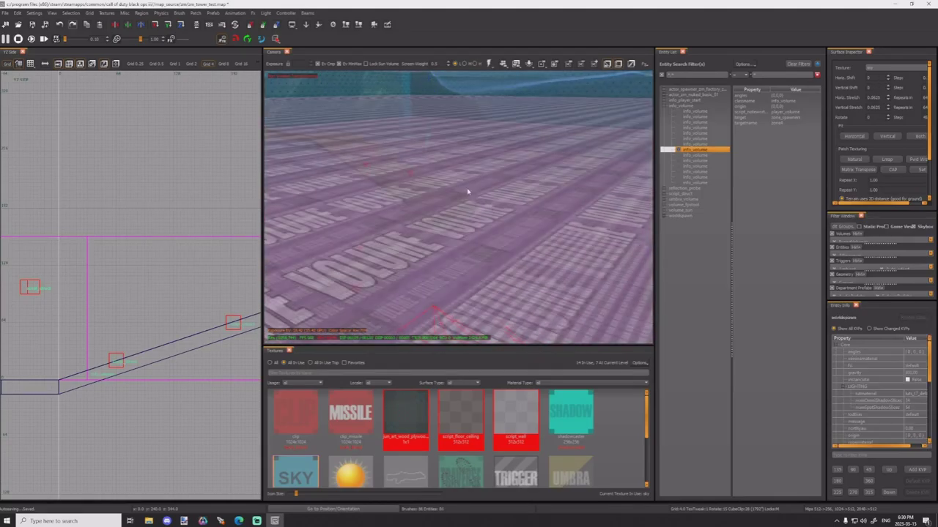
Step: Set the targetname of the zone volume with the unnumbered zone_spawners target to zone5 and its target to zone5_spawners
right_click_drag(467, 191, 562, 227)
left_click(504, 251, "shift")
key("Escape")
left_click(562, 228, "shift")
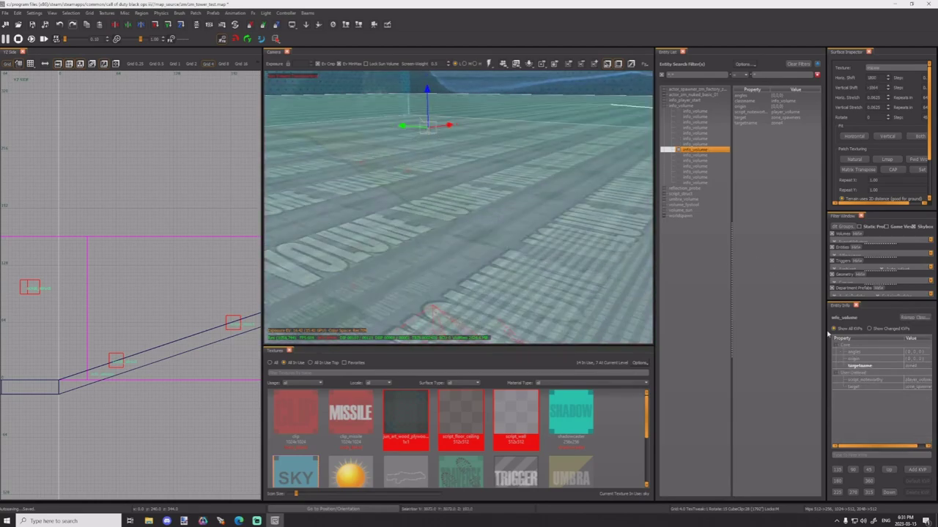
left_click_drag(825, 334, 736, 322)
left_click(837, 365)
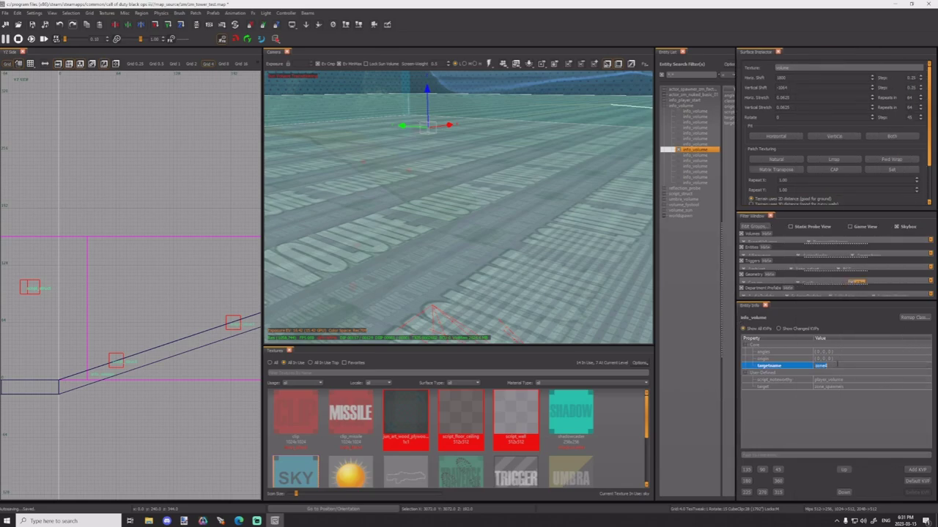
key("Return")
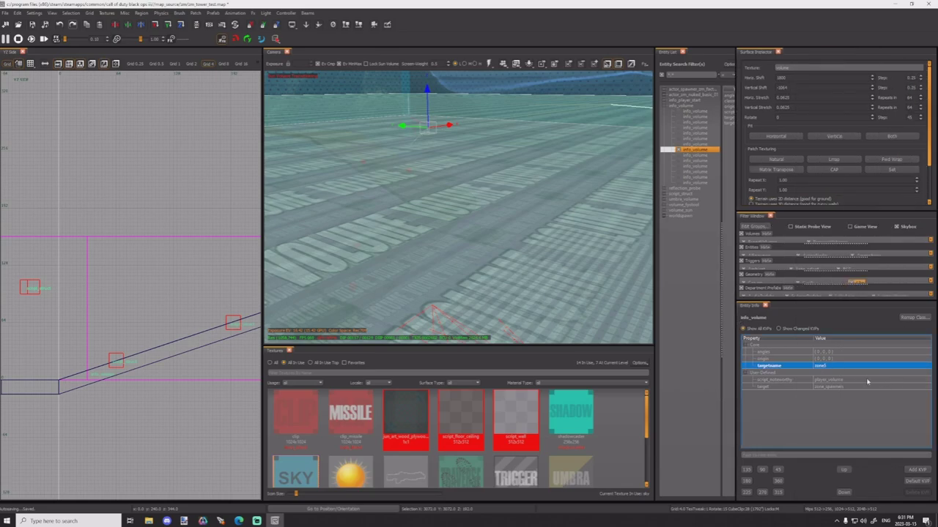
left_click(821, 387)
left_click(822, 387)
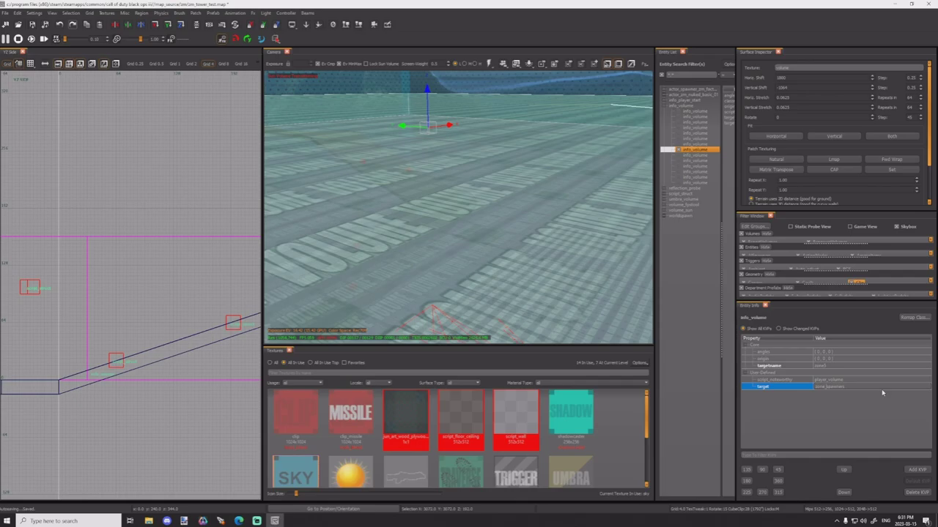
type("5")
key("Return")
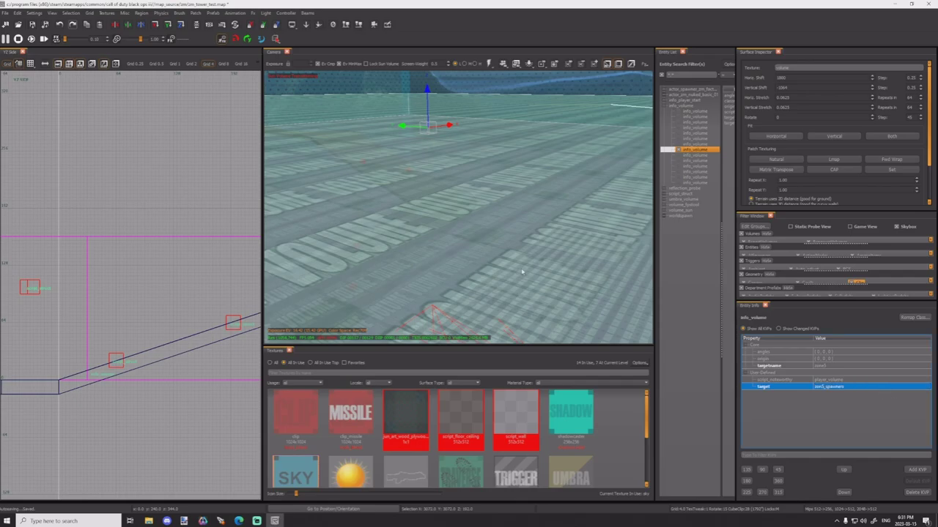
Step: Set the targetname of the zone volume above zone5 to zone6 and its target to zone6_spawners
mouse_move(513, 219)
right_mouse_down()
mouse_move(410, 220)
mouse_move(502, 210)
right_mouse_up()
key("Escape")
left_click(501, 199, "shift")
key("Escape")
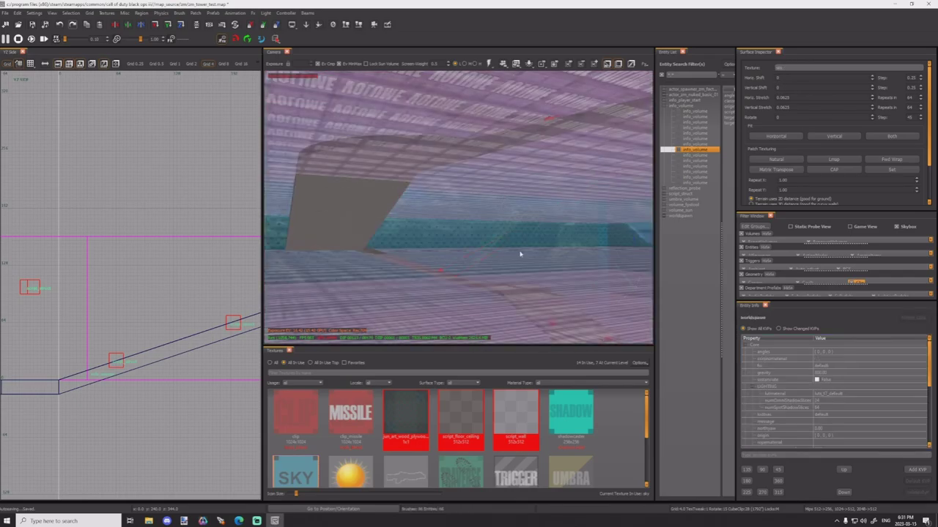
scroll(521, 255, "down", 3)
right_click_drag(521, 255, 521, 261)
left_click(502, 197, "shift")
left_click(835, 366)
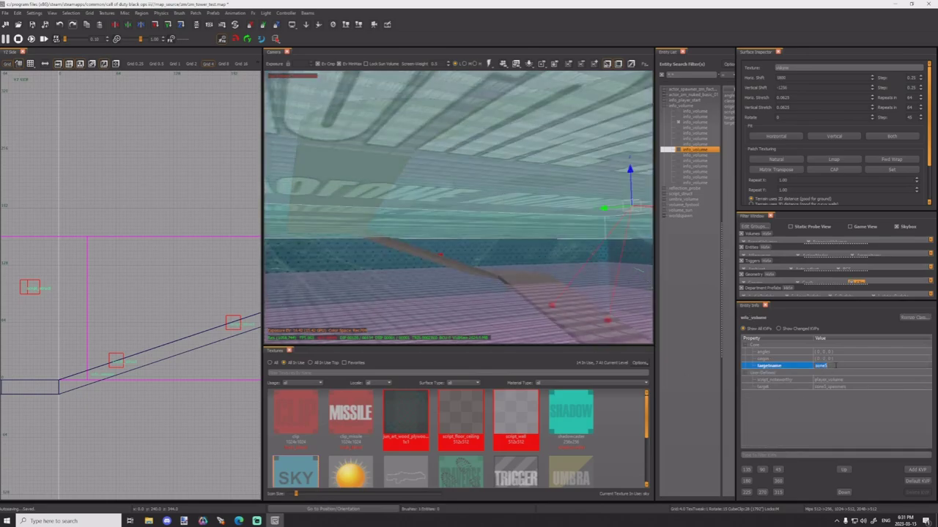
type("6")
key("Return")
left_click(828, 387)
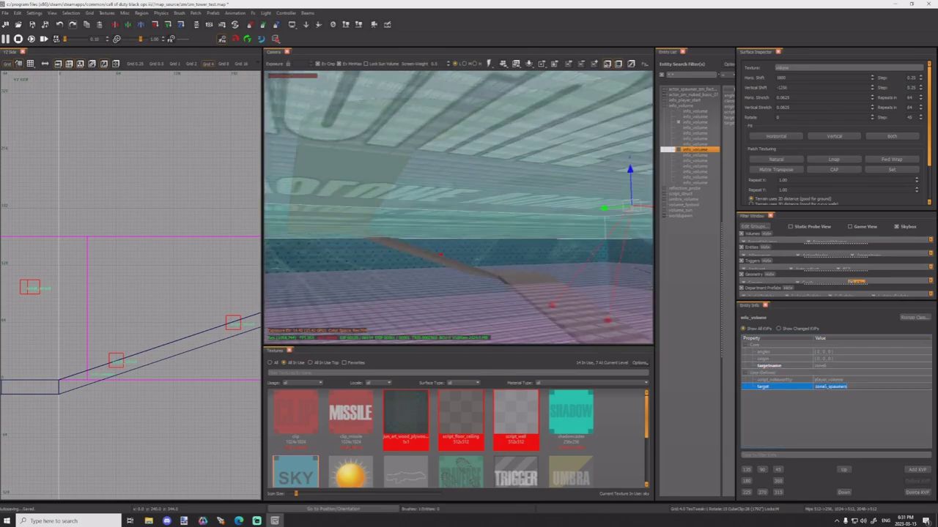
key("Return")
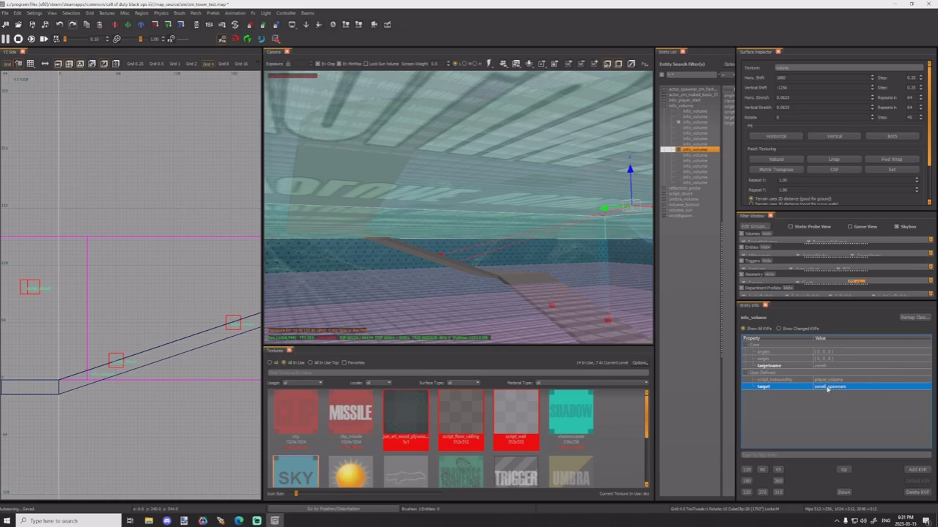
Step: Set the targetname of the zone volume above zone6 to zone7, update its spawners target to match, and clear the selection
right_click_drag(521, 256, 523, 259)
left_click(520, 216, "shift")
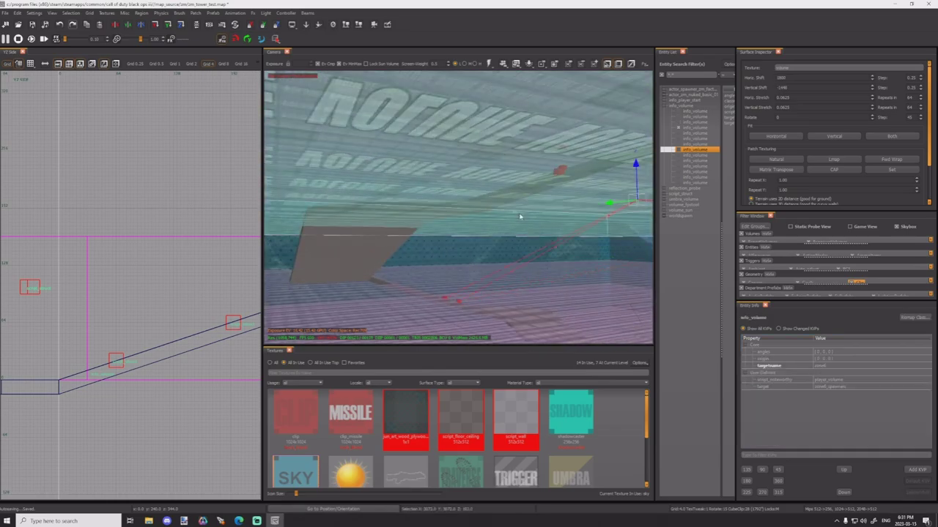
double_click(839, 366)
key("Return")
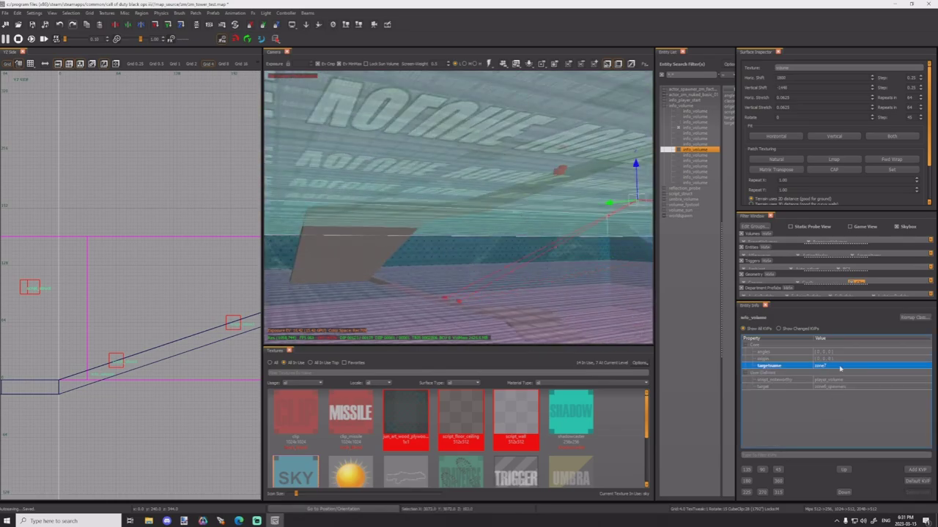
left_click(826, 386)
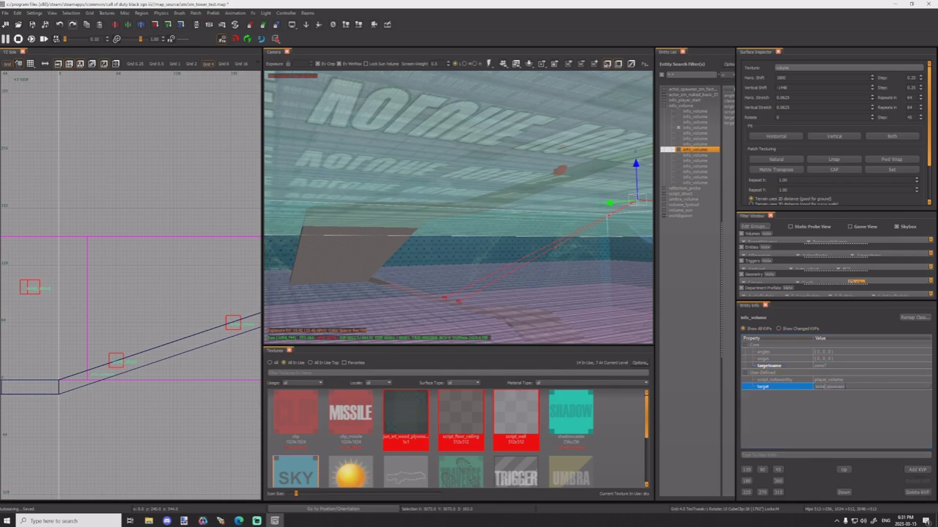
key("Return")
right_click_drag(506, 212, 502, 188)
key("Escape")
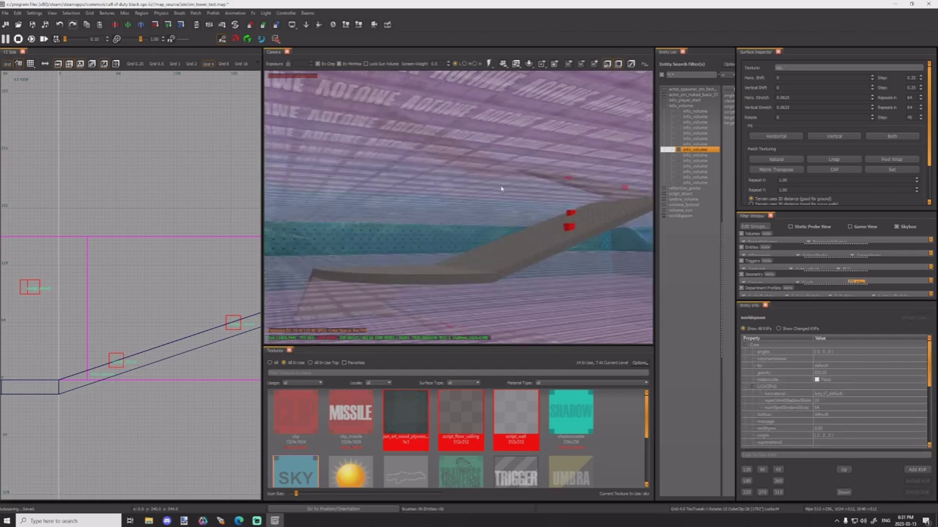
Step: Set the targetname of the zone volume above zone7 to zone8 and its target to zone8_spawners, and clear the selection
left_click(502, 189, "shift")
left_click(813, 366)
key("BackSpace")
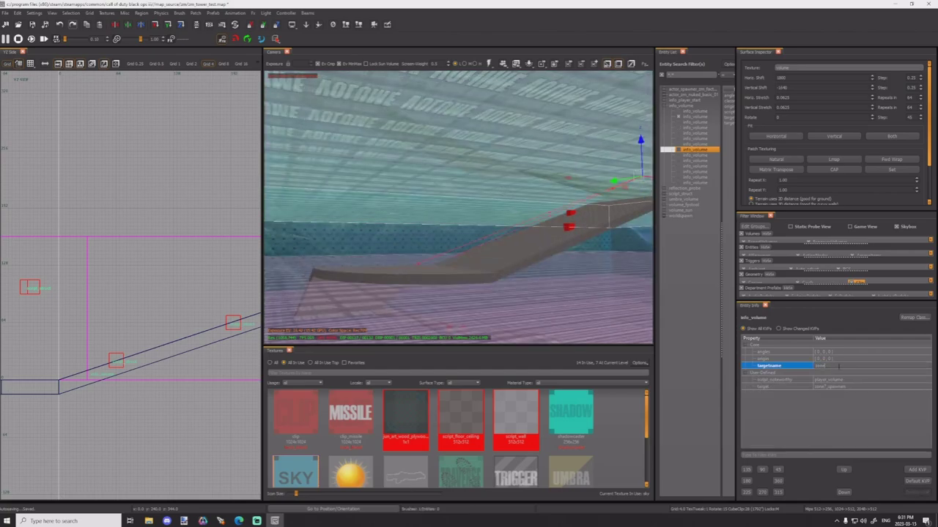
type("8")
key("Return")
left_click(826, 386)
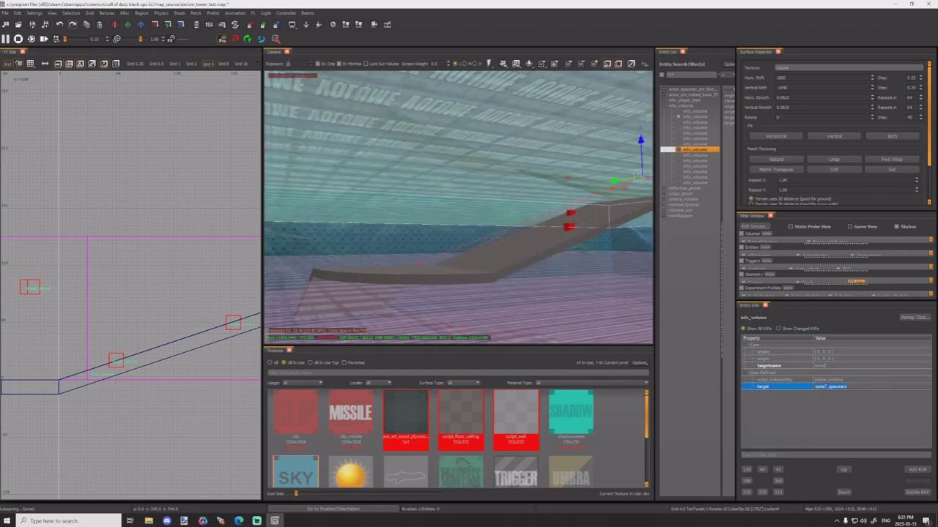
key("Return")
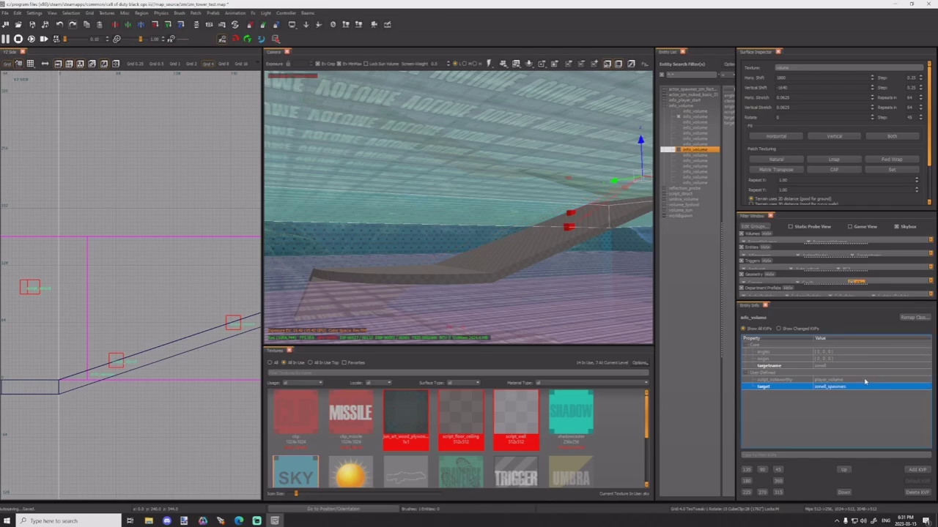
right_click_drag(555, 231, 554, 220)
key("Escape")
Step: Set the targetname of the zone volume above zone8 to zone9, update its target to zone9_spawners, and deselect it
left_click(623, 239, "shift")
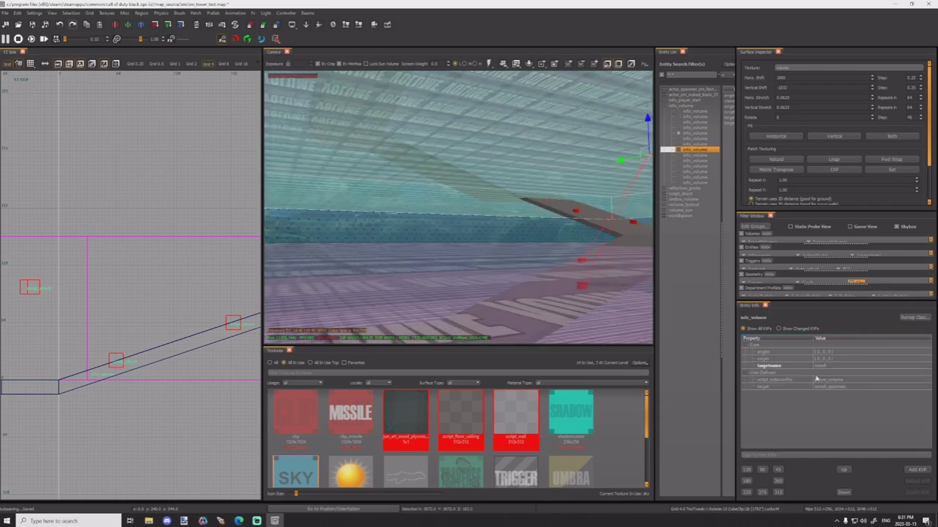
left_click(833, 365)
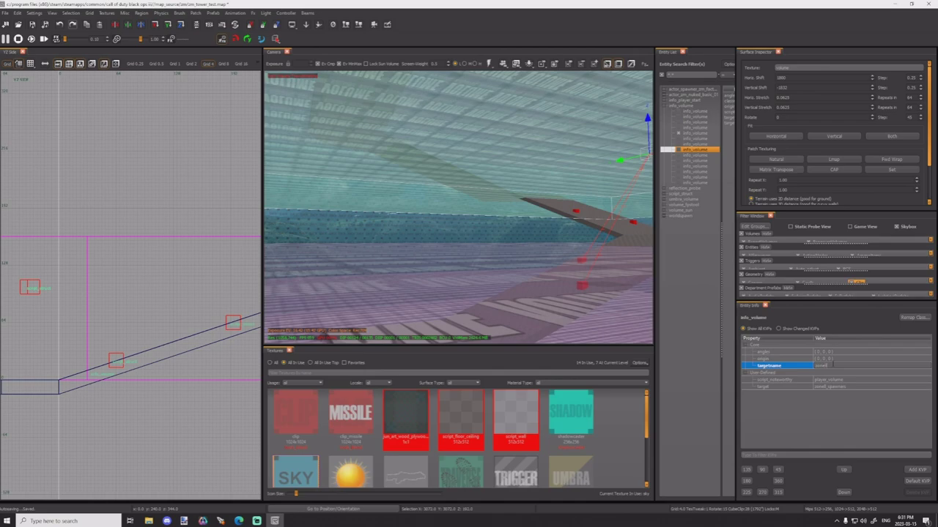
key("BackSpace")
type("9")
key("Return")
left_click(825, 387)
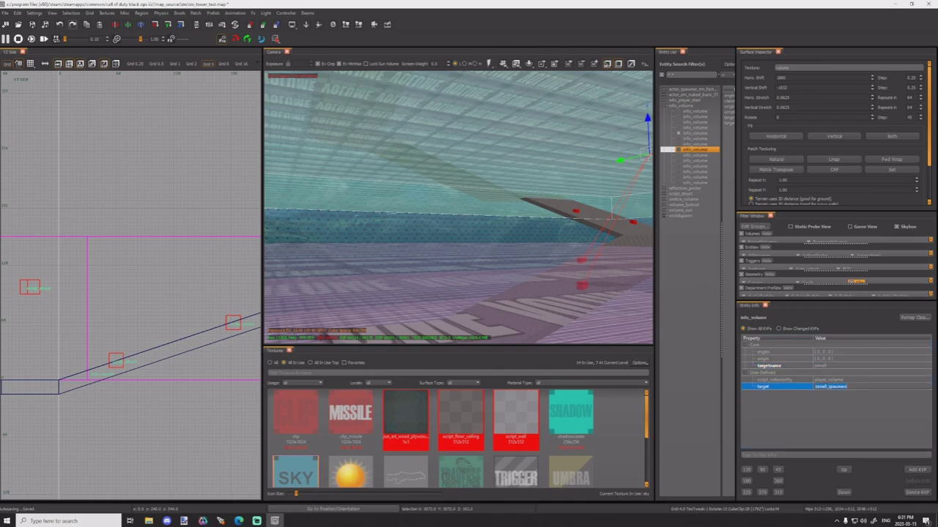
type("9")
key("Return")
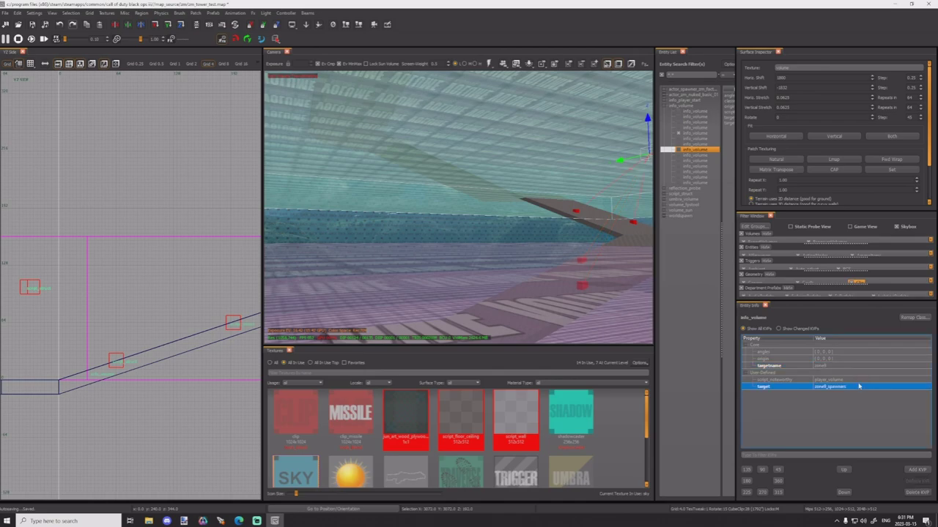
right_click_drag(537, 272, 523, 173, "ctrl")
key("Escape")
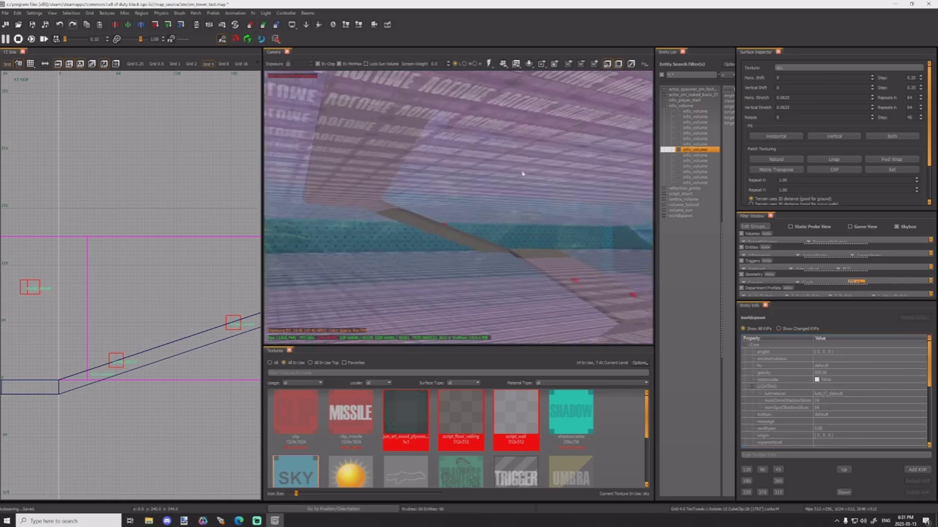
Step: Give the zone volume above zone9 the targetname zone10 and the target zone10_spawners, and clear the selection
left_click(523, 173, "shift")
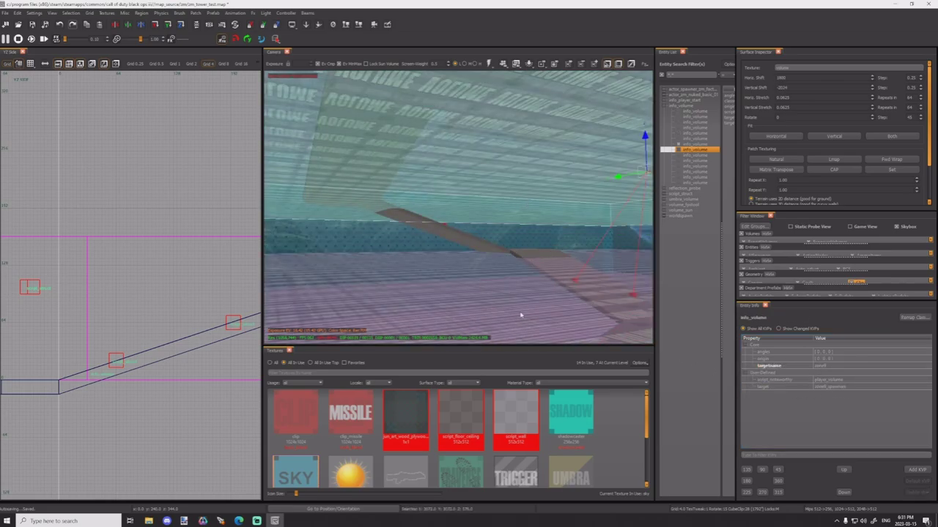
left_click(482, 310, "shift")
left_click(482, 310, "shift")
left_click(844, 366)
key("Return")
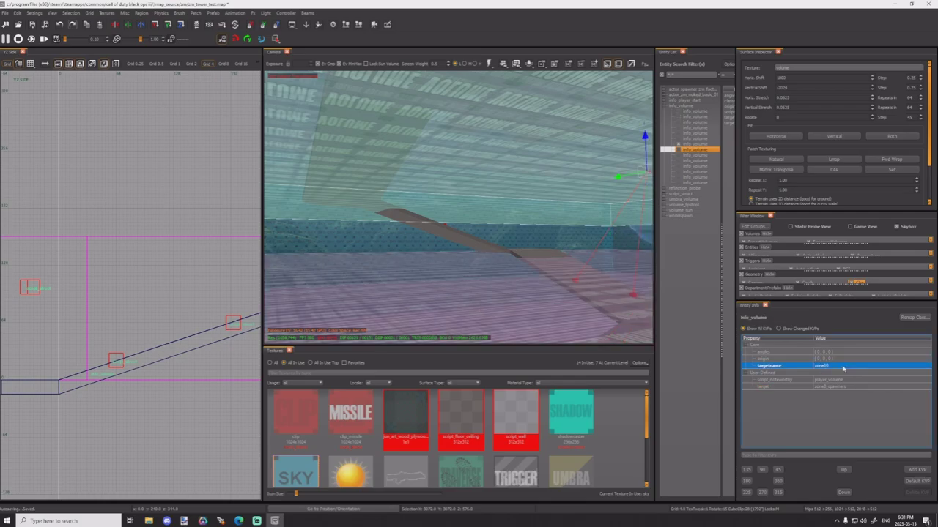
left_click(827, 387)
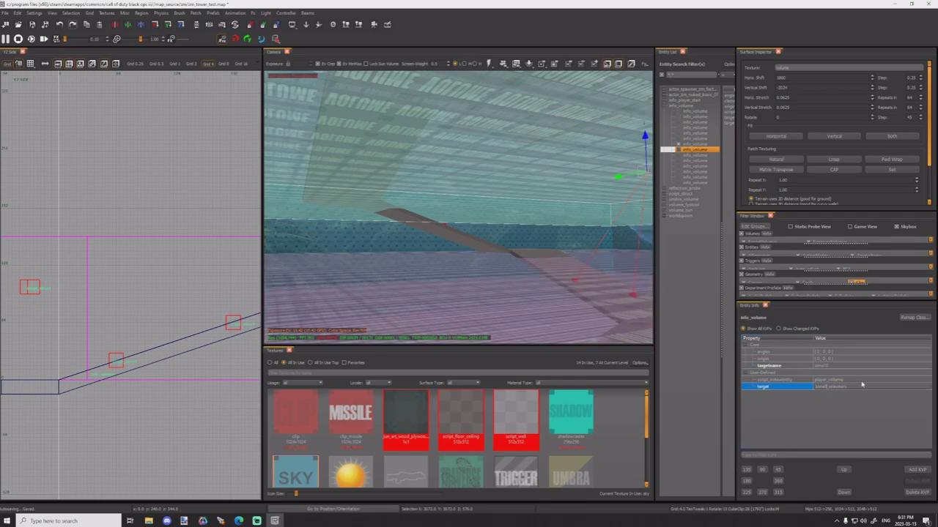
type("10")
key("Return")
key("Escape")
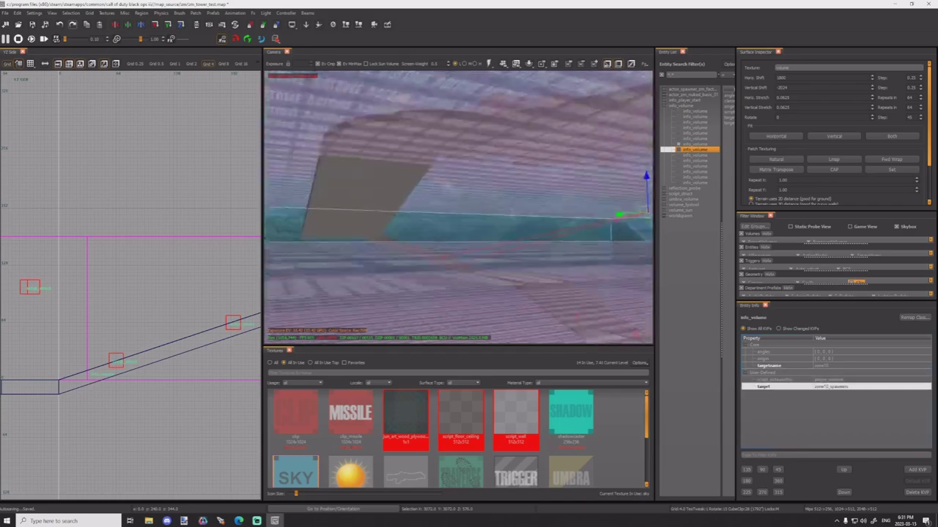
Step: Set the target of the zone volume above zone10 to zone11_spawners and deselect the volume
left_click(521, 181, "shift")
left_click(826, 387)
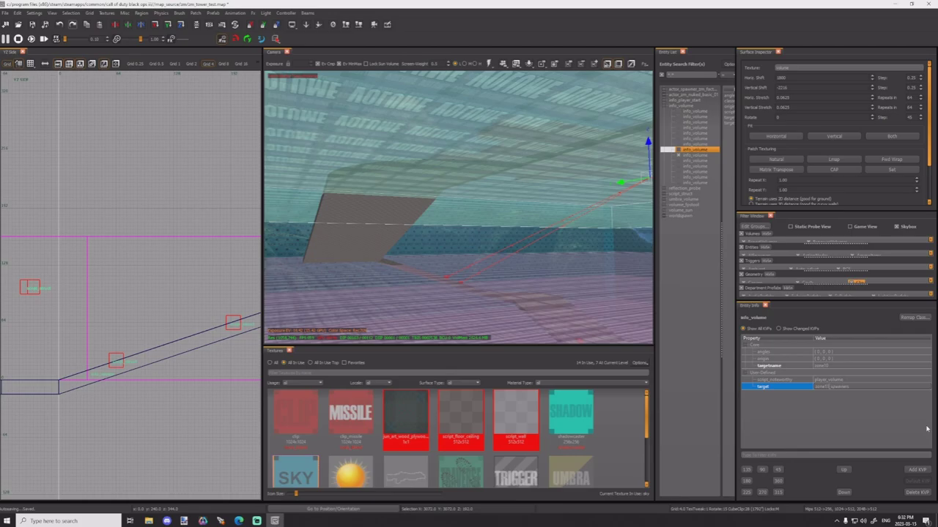
key("Return")
right_click_drag(437, 311, 437, 310, "ctrl")
key("Escape")
Step: Set the targetname of the next zone volume up to zone12 and its target to zone12_spawners, and clear the selection
left_click(416, 164, "shift")
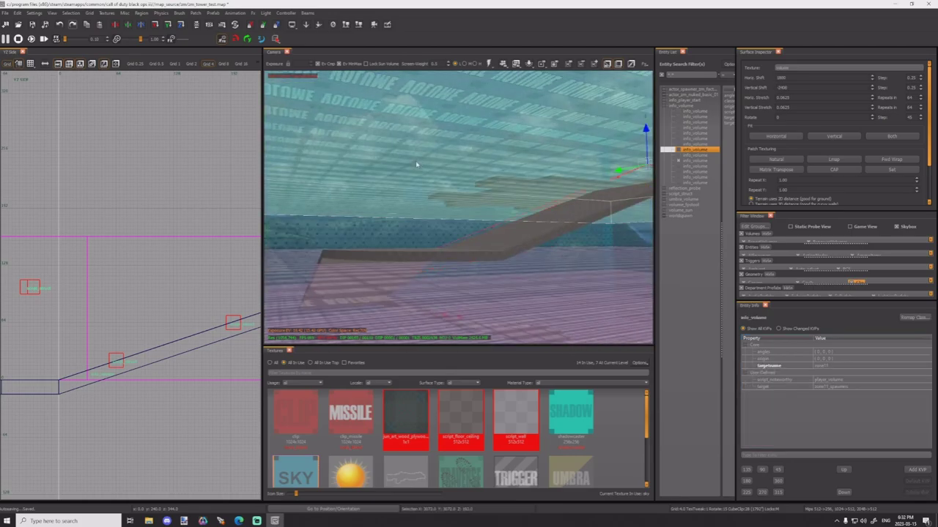
left_click(837, 366)
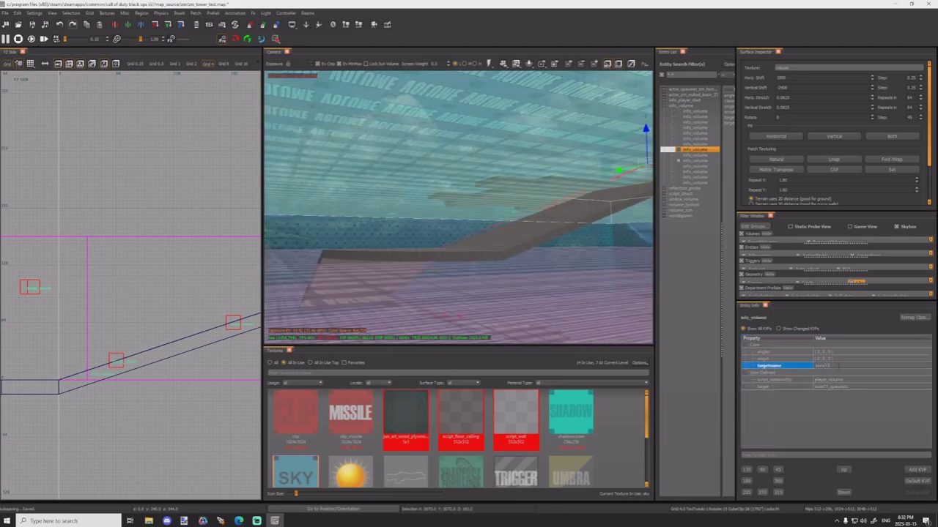
key("Return")
left_click(833, 387)
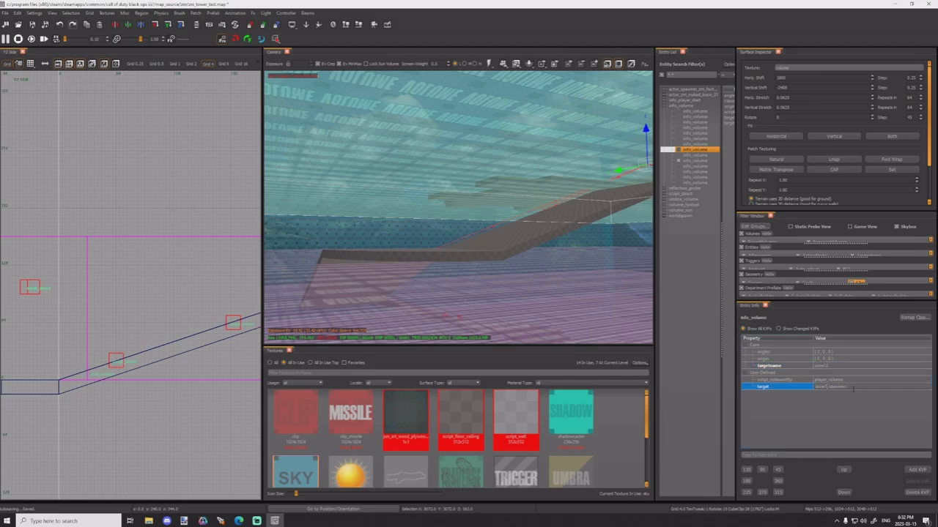
type("2")
key("Return")
key("Escape")
Step: Correct the targetname of the zone volume just below zone12 to zone11 and deselect it
right_click_drag(400, 274, 422, 178)
left_click(421, 178, "shift")
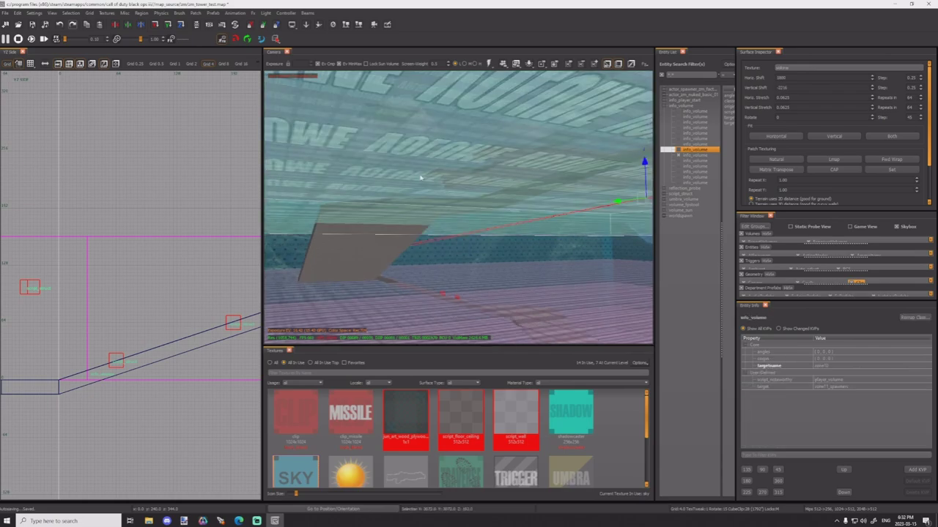
left_click(827, 366)
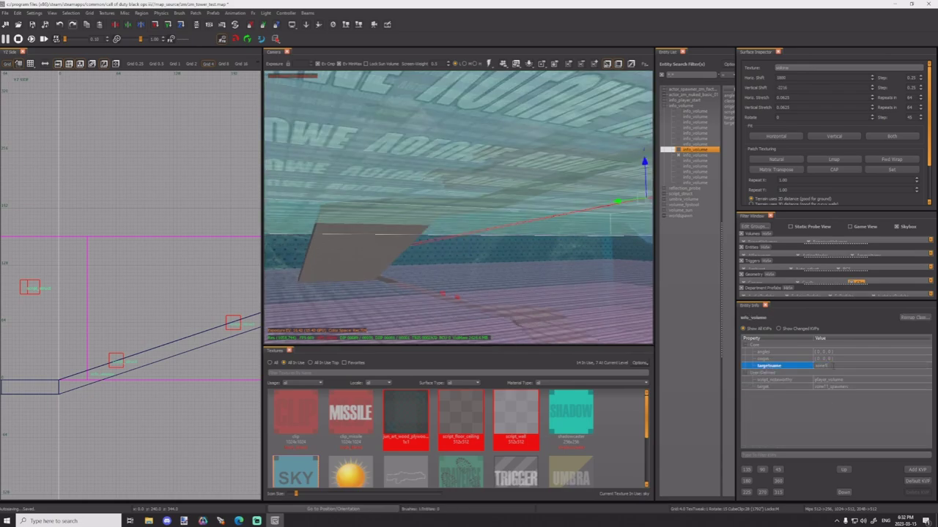
type("1")
key("Return")
key("Escape")
Step: Select the two zone11_spawners structs in the camera view and close the Entity List
right_click_drag(359, 274, 375, 296)
left_click(375, 277, "shift")
key("Escape")
right_click_drag(466, 196, 487, 200)
left_click(459, 213, "shift")
left_click(444, 163, "shift")
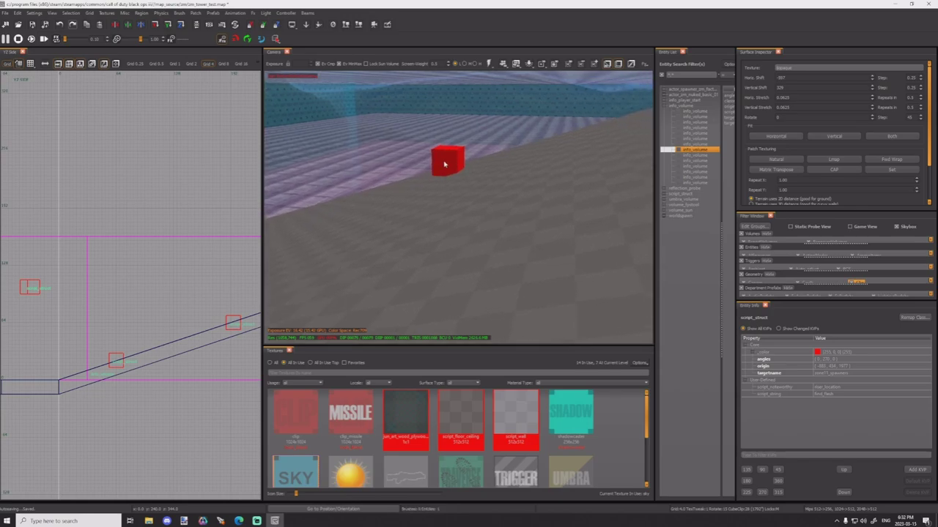
left_click(682, 52)
right_click_drag(505, 157, 495, 162)
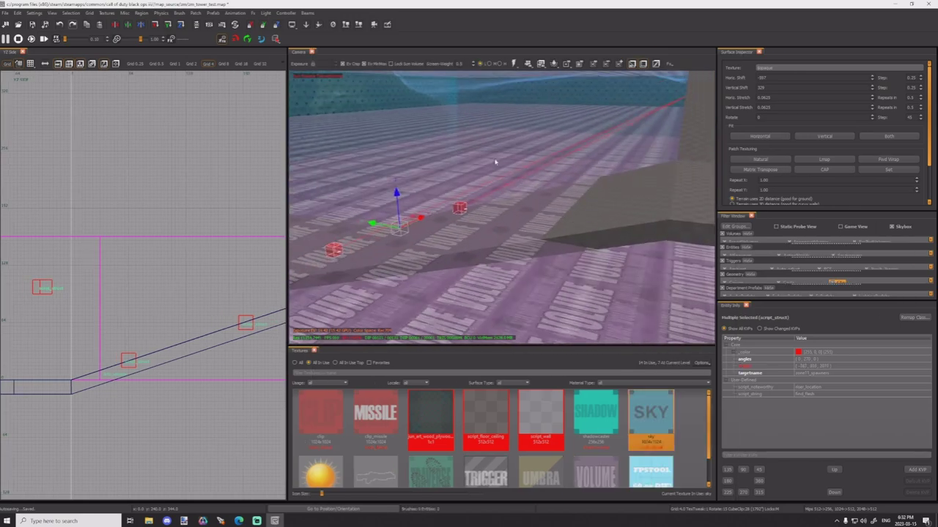
Step: Duplicate the two selected spawner structs, rotate the copies, and place them on the uppermost ramp leading to the top platform
scroll(83, 266, "down", 11)
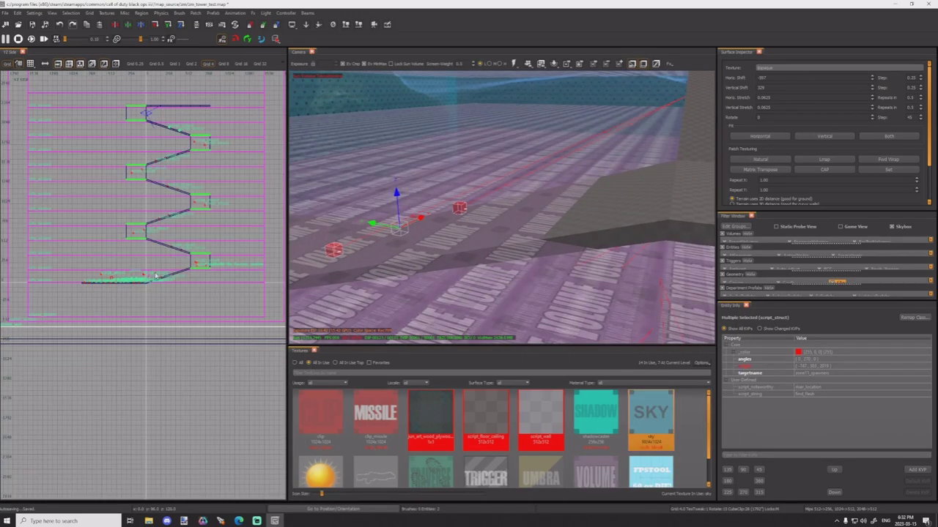
key("ctrl+Tab")
scroll(174, 295, "up", 5)
right_click_drag(168, 296, 143, 270)
key("space")
left_click_drag(100, 238, 167, 340)
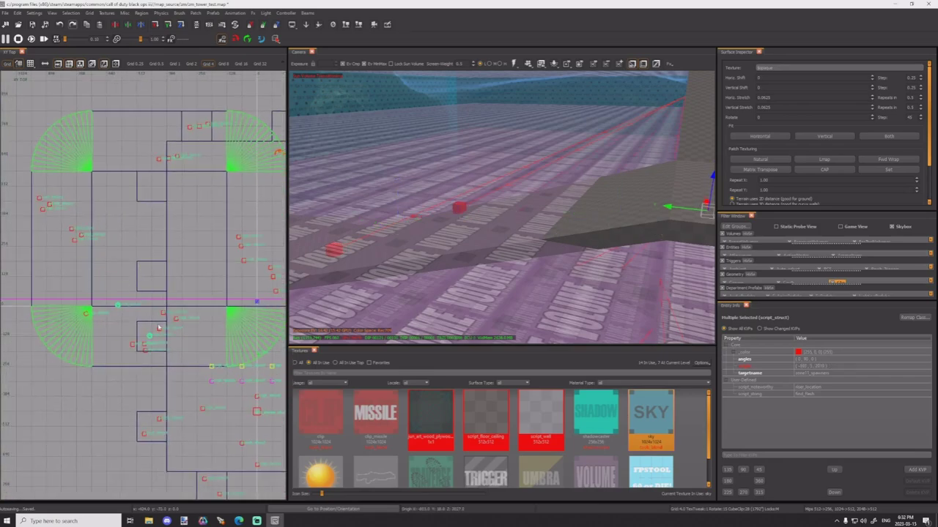
key("z")
left_click_drag(128, 296, 137, 317)
key("ctrl+Tab")
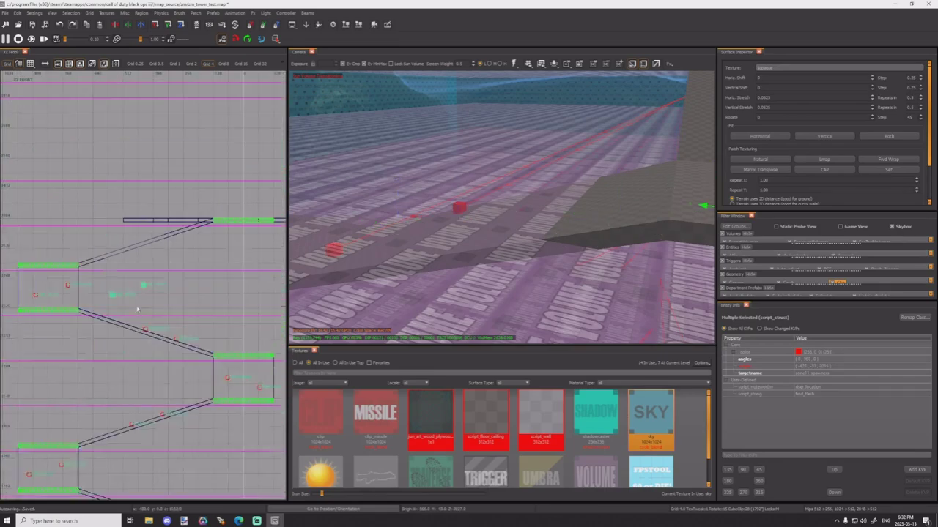
scroll(111, 244, "up", 6)
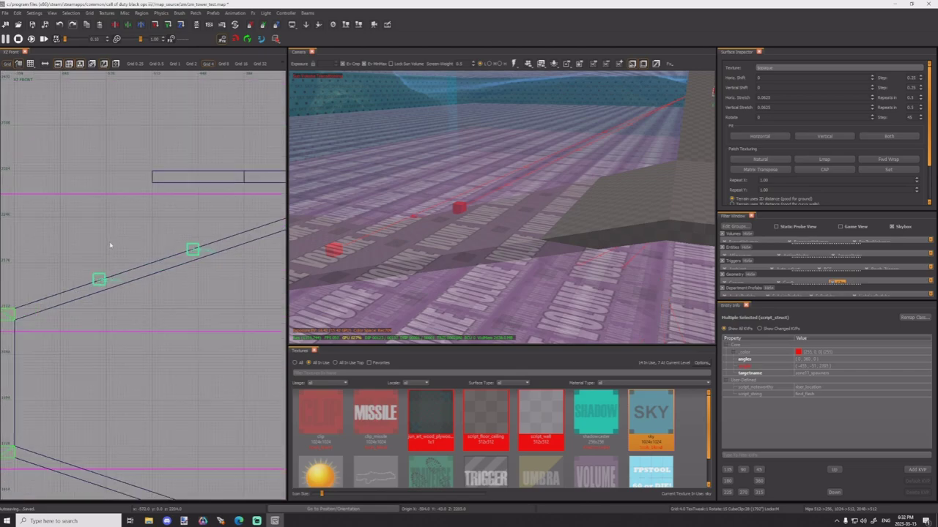
right_click_drag(670, 252, 723, 351)
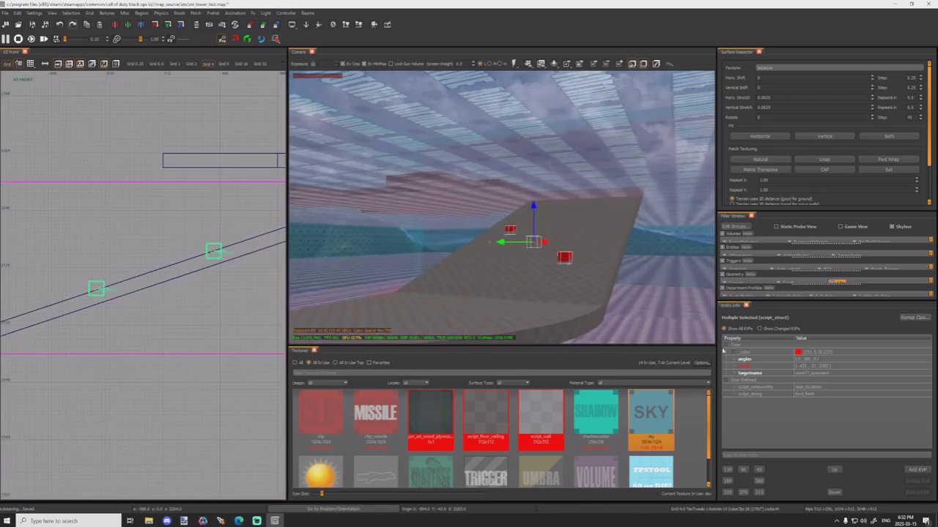
Step: Change the zone number in the targetname of the two structs on the uppermost ramp and clear the selection
left_click(810, 373)
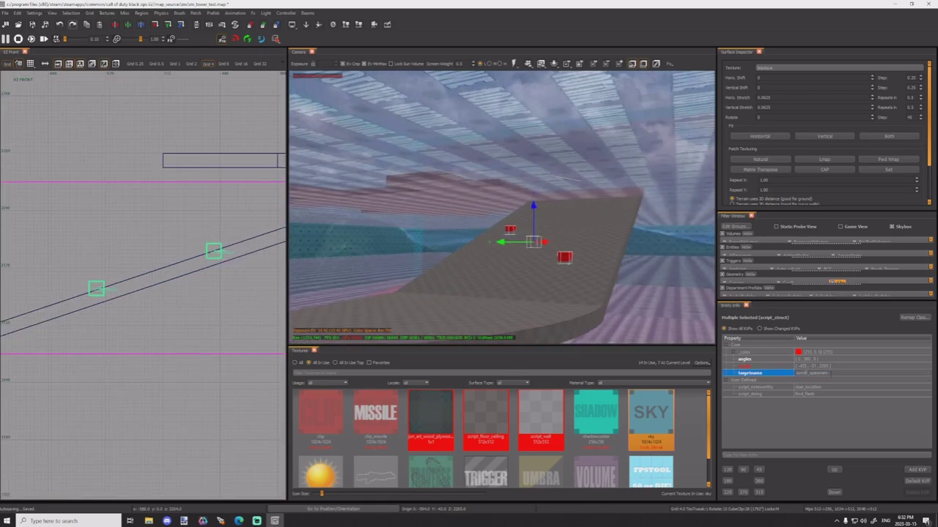
type("1")
key("Return")
key("Escape")
Step: Duplicate one spawner struct from the uppermost ramp and raise the copy onto the top platform
left_click(564, 257, "shift")
key("ctrl+Tab")
scroll(204, 273, "down", 5)
key("ctrl+Tab")
scroll(176, 322, "down", 4)
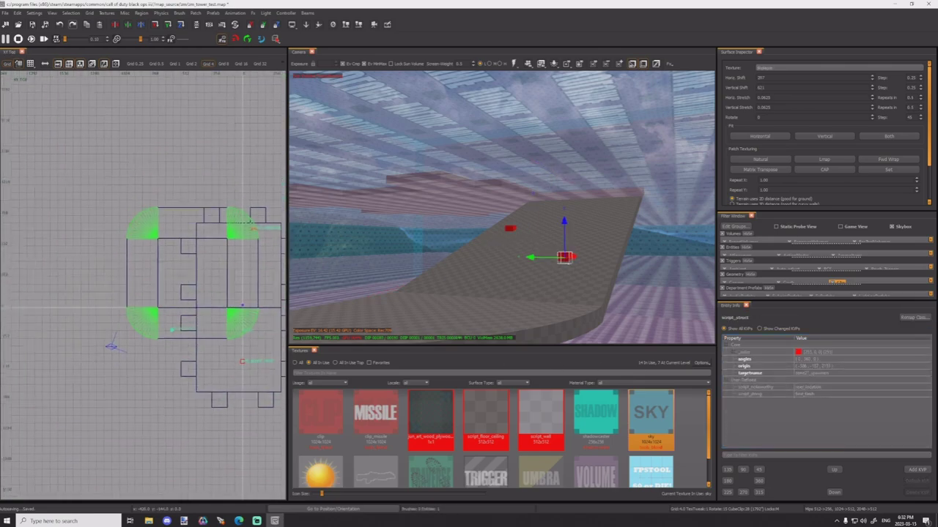
key("space")
mouse_move(174, 343)
left_mouse_down()
mouse_move(171, 311)
mouse_move(224, 239)
left_mouse_up()
key("ctrl+Tab")
scroll(139, 291, "up", 1)
scroll(221, 239, "up", 6)
key("ctrl+Tab")
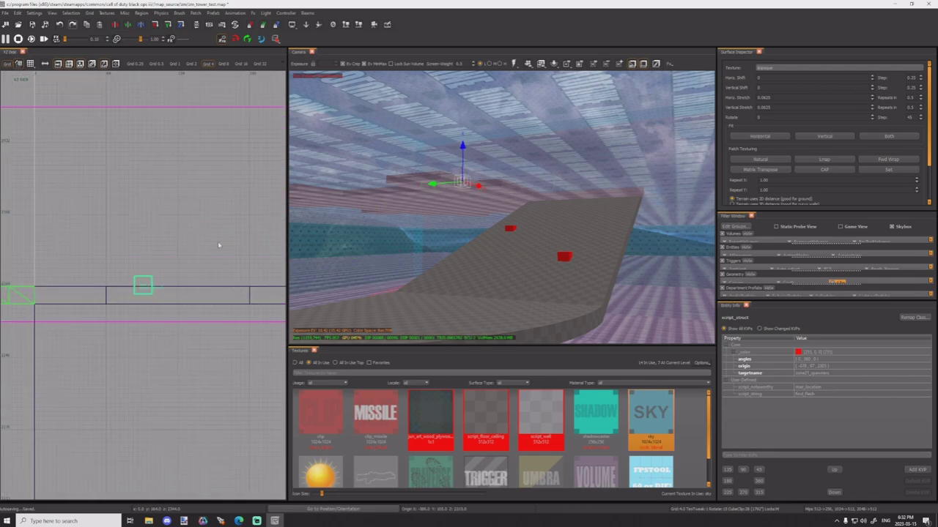
Step: Move the copied struct onto the top platform's side extension nearest the ramp
scroll(217, 244, "down", 5)
key("ctrl+Tab")
scroll(216, 249, "down", 2)
right_click_drag(410, 249, 439, 242)
left_click_drag(174, 287, 157, 279)
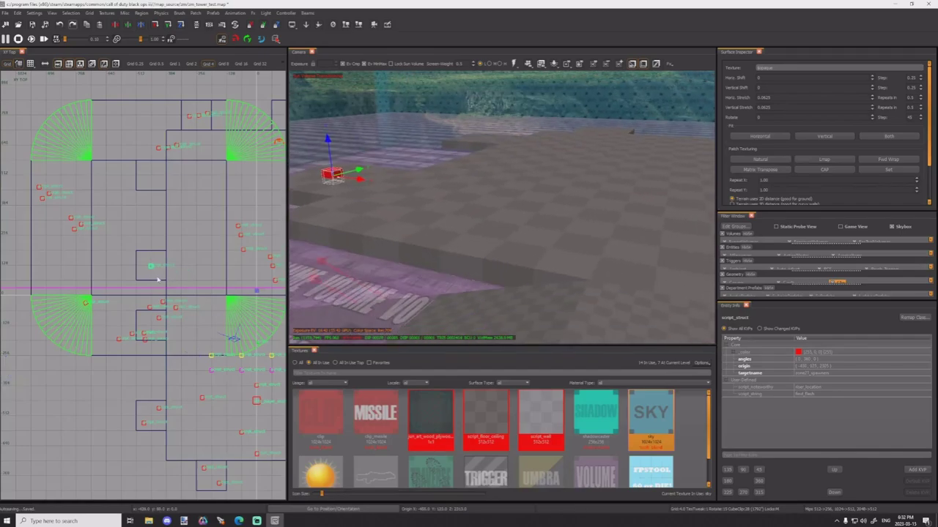
Step: Duplicate the struct onto the next extension on the same side of the top platform and onto the adjoining far-edge extension
key("space")
left_click_drag(168, 199, 162, 109)
key("space")
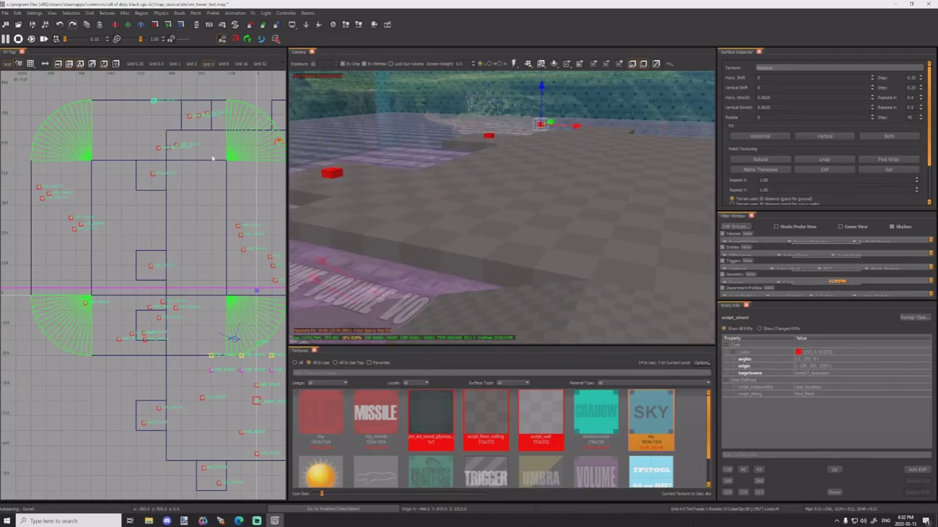
left_click_drag(268, 165, 196, 156)
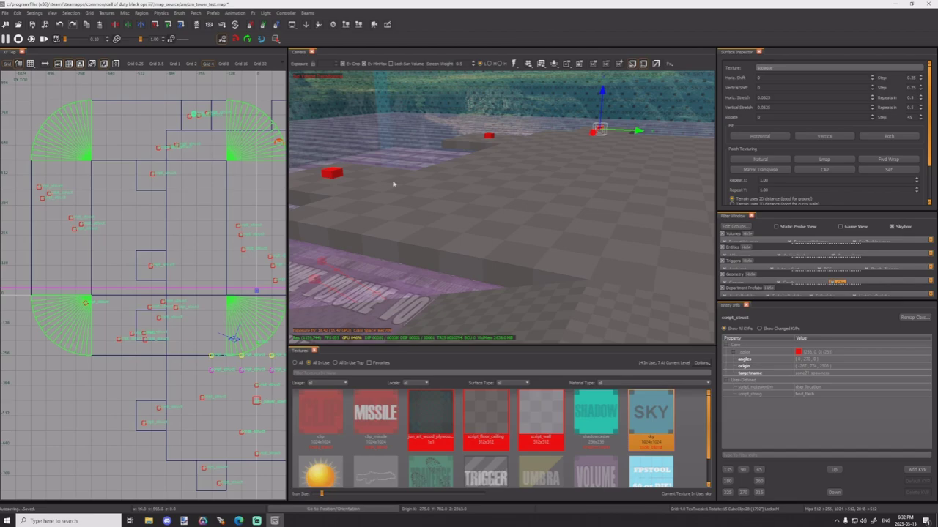
Step: Duplicate the struct onto the other far-edge extension and two extensions on the platform's opposite side, and reselect the last copy
right_click_drag(394, 184, 444, 192)
right_click_drag(242, 142, 146, 173)
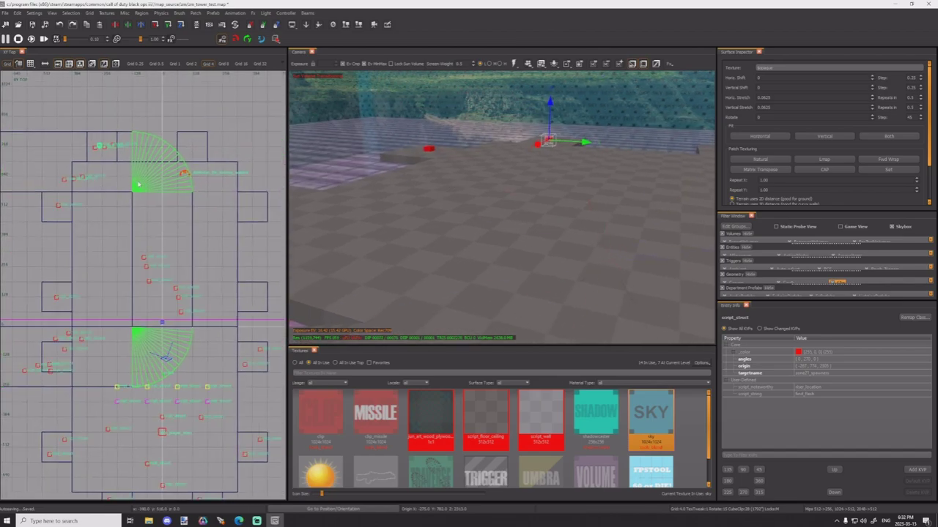
key("space")
left_click_drag(146, 173, 240, 178)
key("space")
left_click_drag(200, 141, 261, 208)
key("space")
left_click_drag(252, 261, 254, 349)
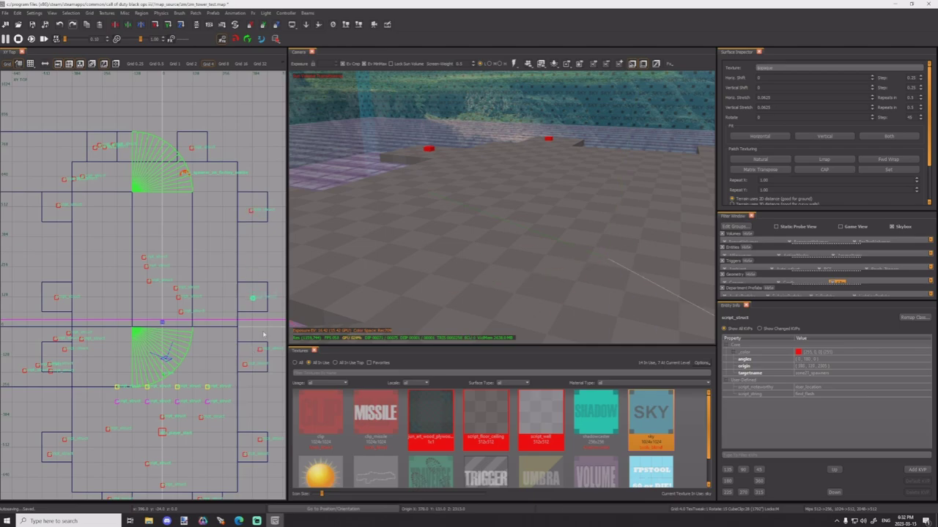
key("Escape")
right_click_drag(506, 220, 602, 186)
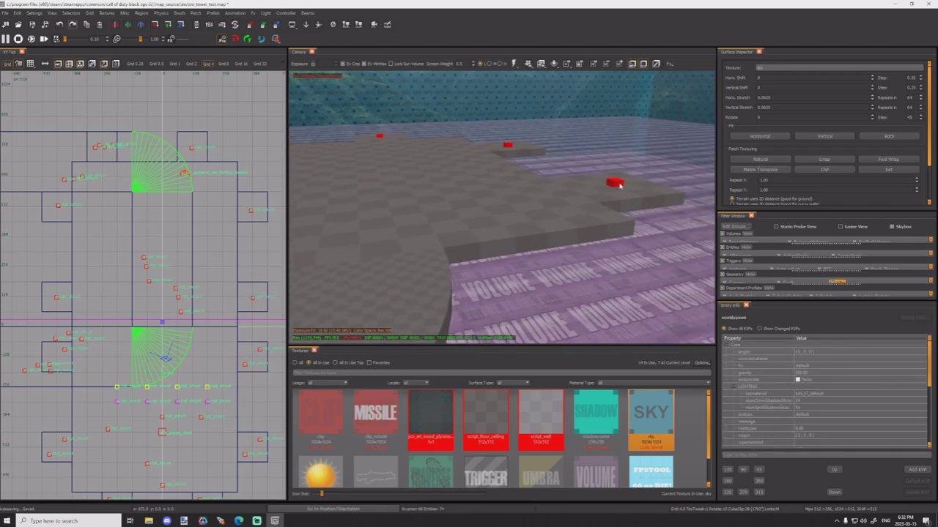
left_click(619, 185)
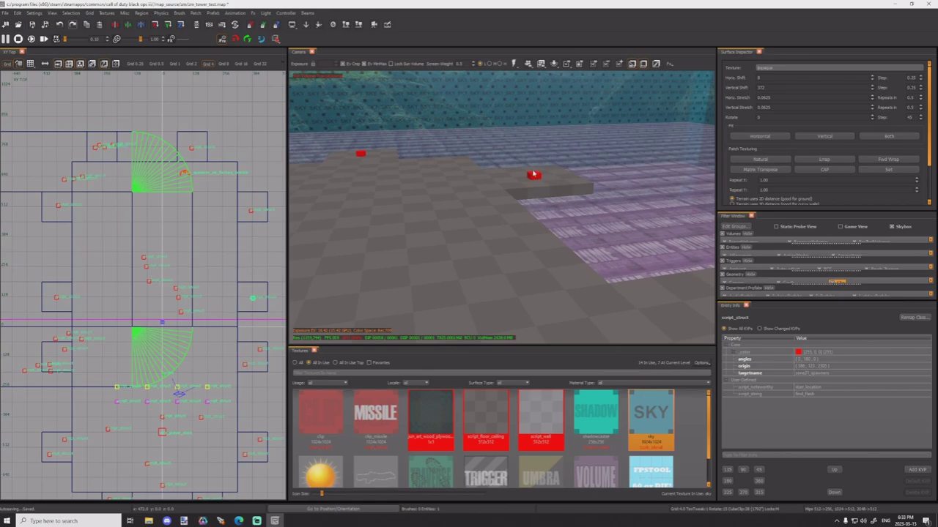
Step: Select all spawner structs on the top platform and its extensions and set their targetname to zone12_spawners
left_click(360, 154, "shift")
right_click_drag(361, 154, 337, 154)
left_click(521, 189, "shift")
right_click_drag(522, 189, 543, 194)
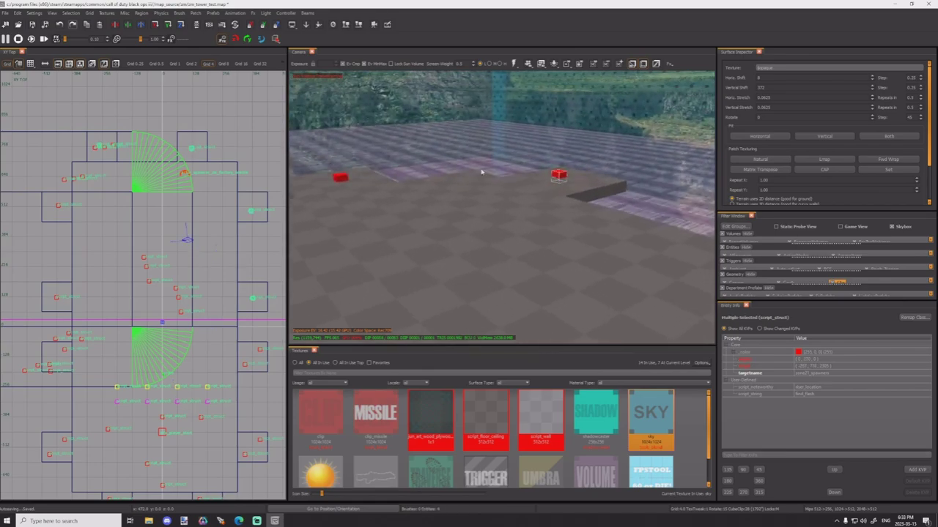
left_click(342, 180, "shift")
right_click_drag(342, 180, 387, 213)
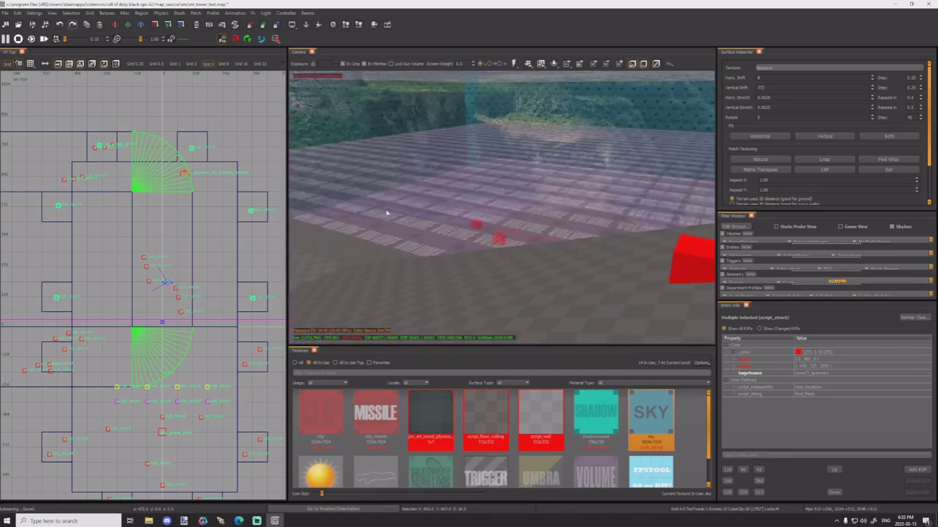
left_click(678, 272, "shift")
right_click_drag(678, 272, 509, 278)
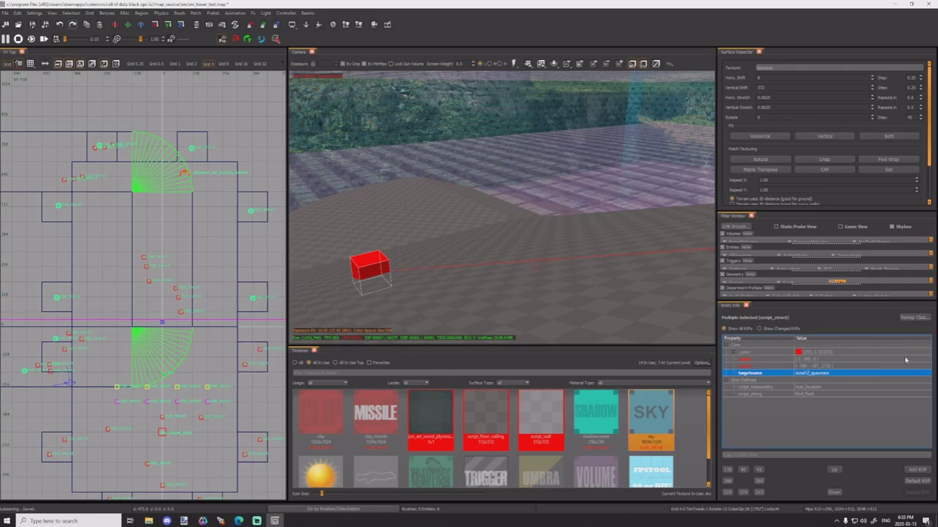
key("Escape")
Step: Save the map and show the Prefab Browser
mouse_move(503, 171)
right_mouse_down()
mouse_move(489, 192)
mouse_move(553, 175)
mouse_move(551, 183)
mouse_move(542, 155)
right_mouse_up()
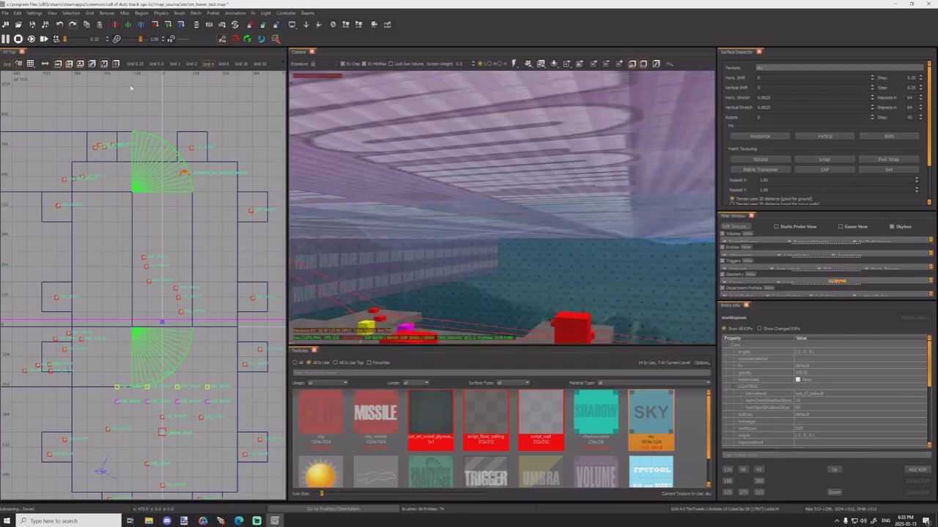
left_click(33, 25)
right_click_drag(431, 133, 427, 171)
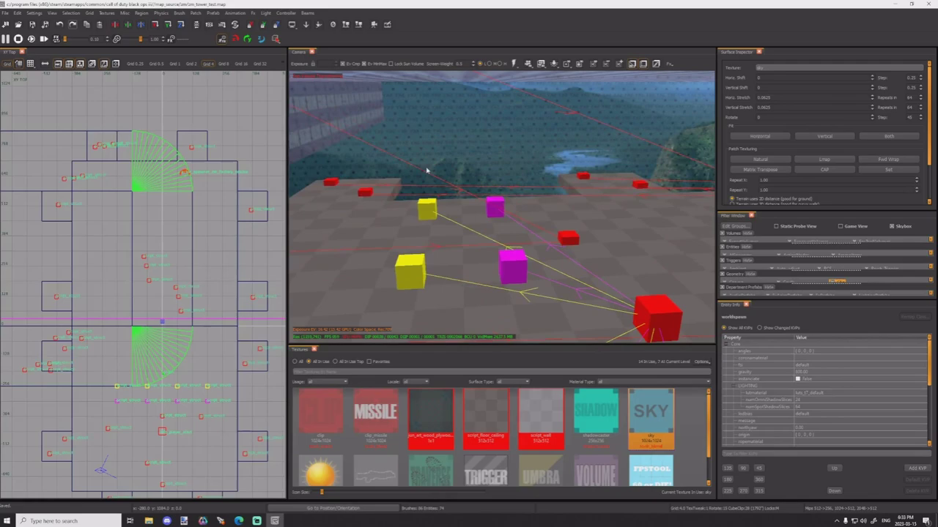
right_click(835, 36)
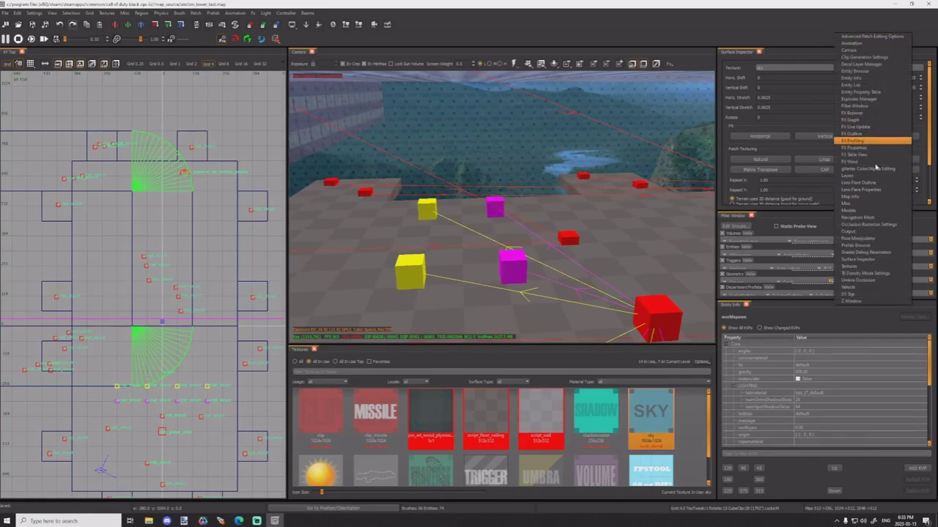
left_click(860, 246)
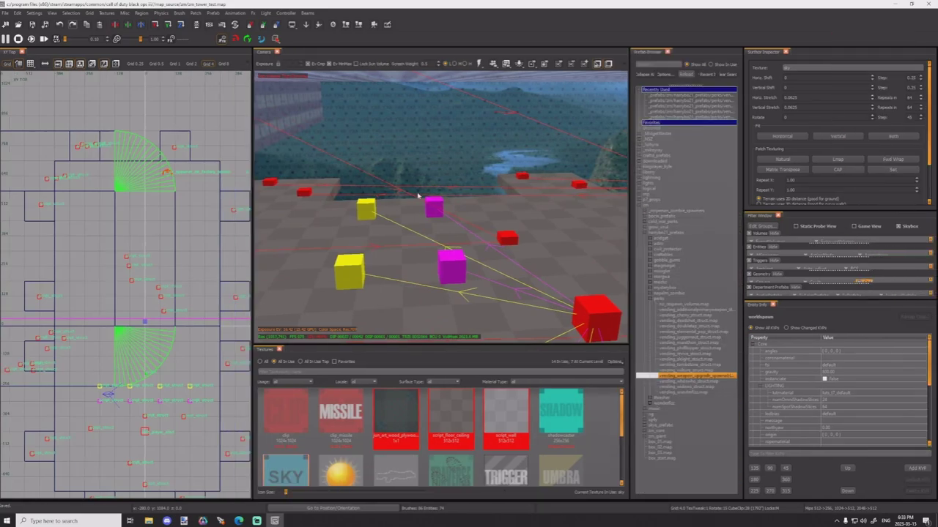
Step: Draw a thin brush 16 by 112 units along the platform's outer edge, opposite the yellow and magenta structs
right_click_drag(418, 196, 419, 201)
left_click(380, 242, "shift")
key("Escape")
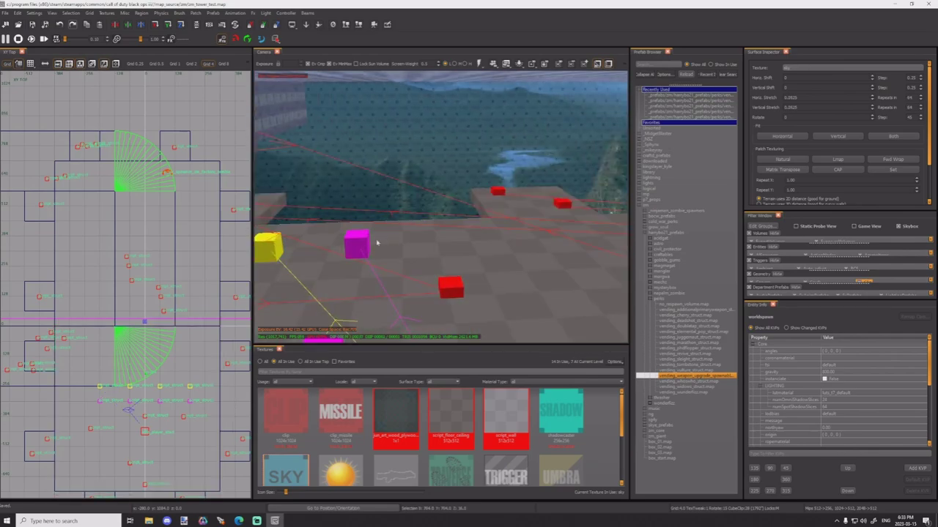
right_click_drag(227, 453, 176, 397)
scroll(167, 352, "up", 6)
key("5")
left_click_drag(177, 291, 194, 382)
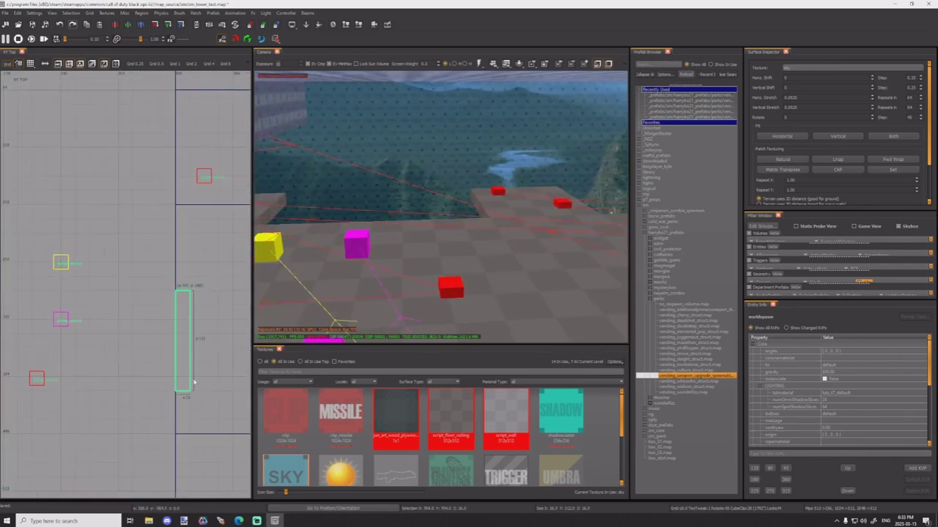
Step: Shape the new brush into an upright wall 112 units tall on the ground-floor platform and texture it with script_floor_ceiling
key("ctrl+Tab")
scroll(187, 330, "down", 1)
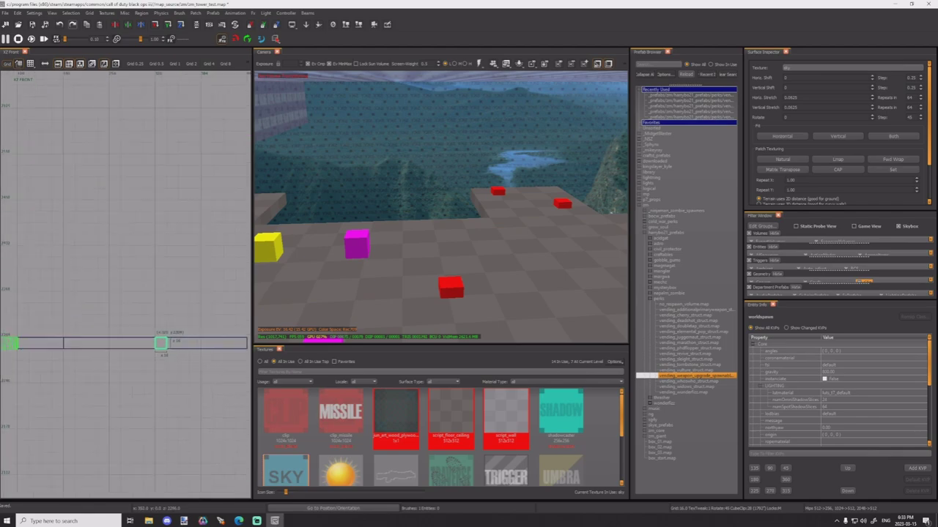
key("ctrl+Tab")
scroll(142, 293, "down", 6)
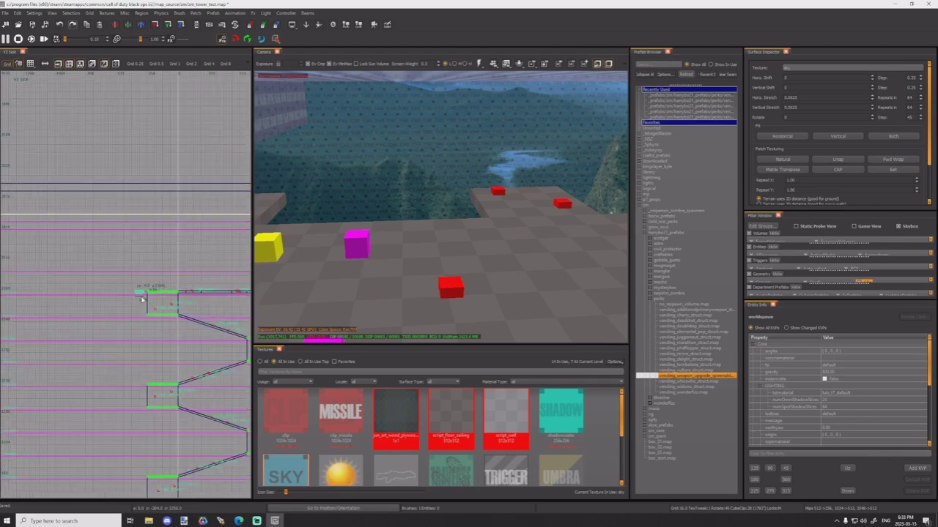
left_click_drag(146, 296, 143, 488)
scroll(141, 469, "up", 6)
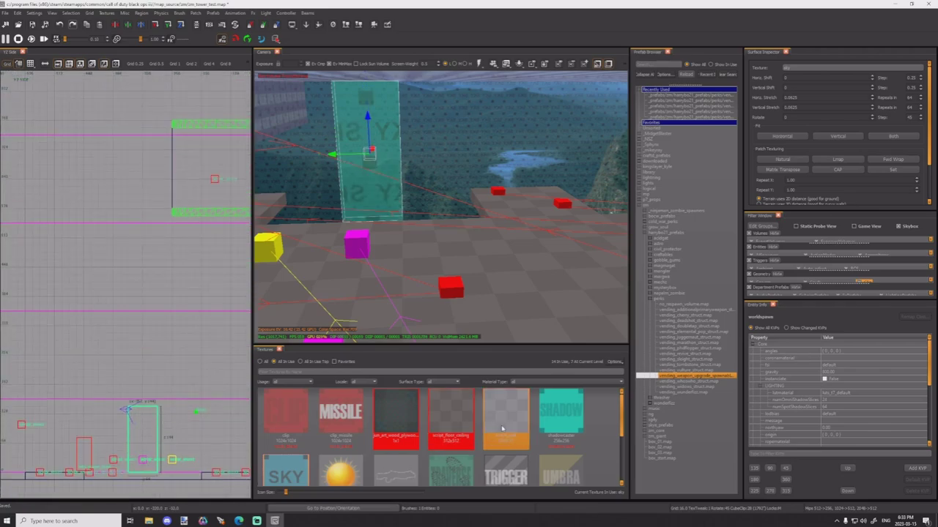
left_click(450, 417)
left_click_drag(145, 343, 154, 354)
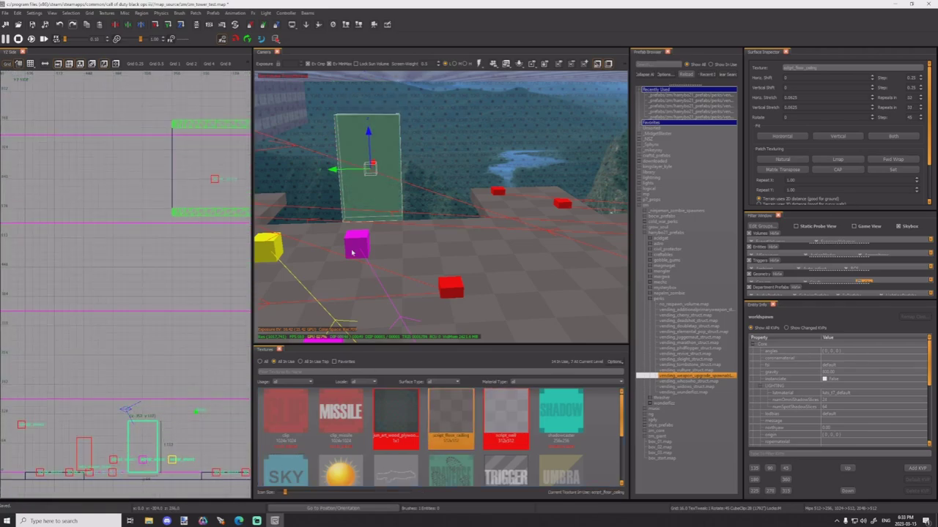
Step: Duplicate the wall, flatten the copy on top of it and form it into a pointed wedge 32 units tall
key("ctrl+Tab")
key("ctrl+Tab")
key("space")
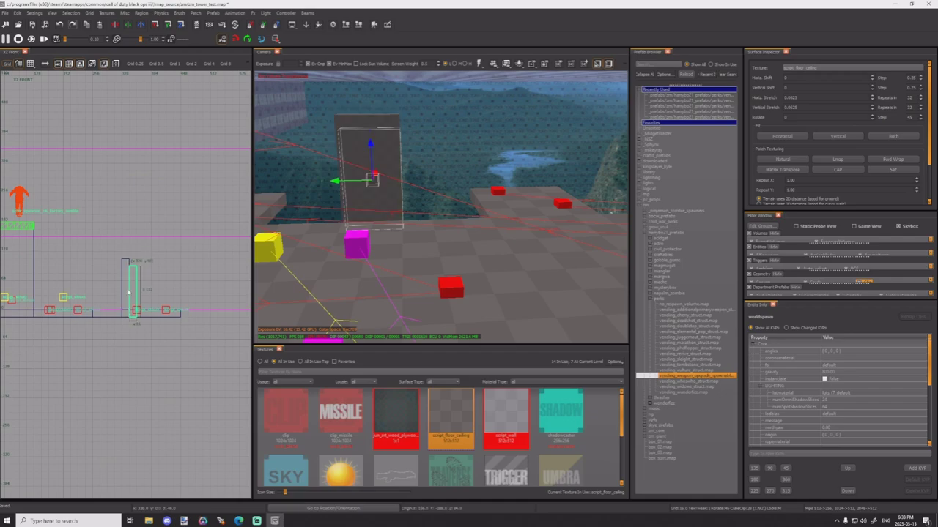
mouse_move(129, 286)
left_mouse_down()
mouse_move(130, 272)
mouse_move(126, 281)
left_mouse_up()
scroll(126, 273, "up", 4)
key("2")
left_click_drag(128, 373, 129, 211)
scroll(134, 228, "up", 3)
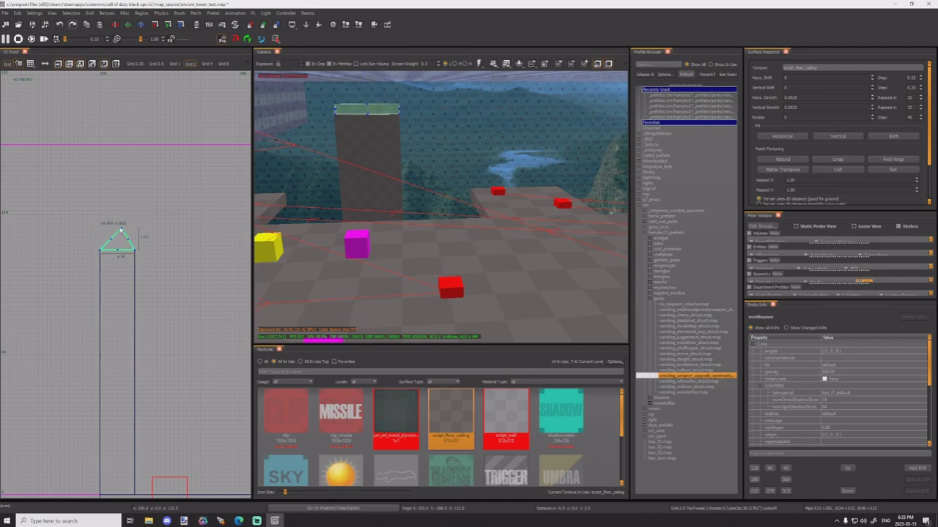
left_click_drag(121, 231, 125, 183)
Step: Search all textures for slick and apply clip_slick to the wedge on top of the wall
left_click(260, 362)
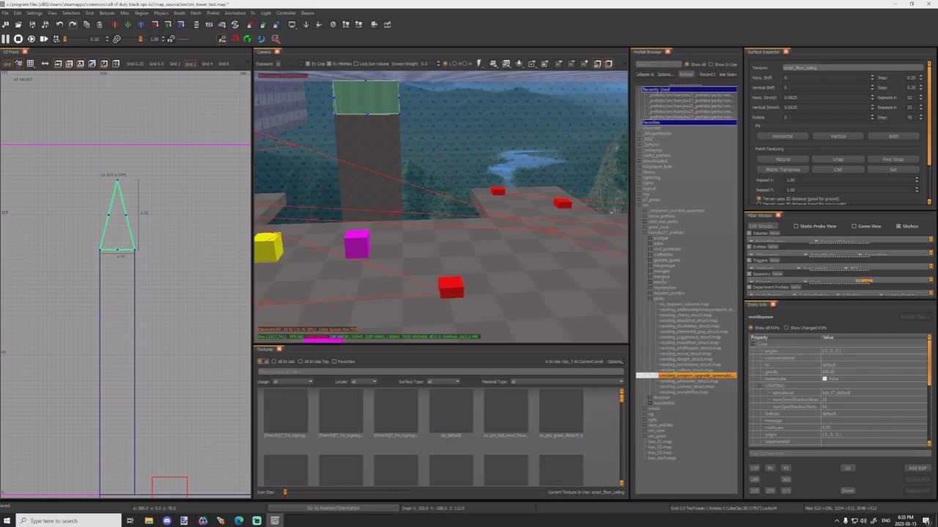
left_click(301, 371)
type("slick")
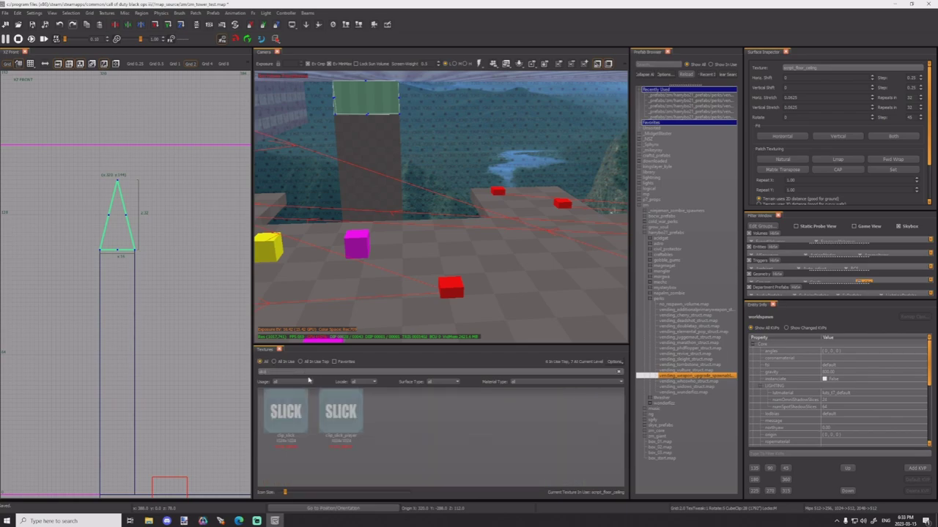
left_click(287, 411)
key("Escape")
Step: Extend only the textured wall downward by 16 units to the underside of the ground platform
mouse_move(390, 258)
right_mouse_down()
mouse_move(330, 271)
mouse_move(373, 267)
mouse_move(370, 186)
mouse_move(431, 213)
right_mouse_up()
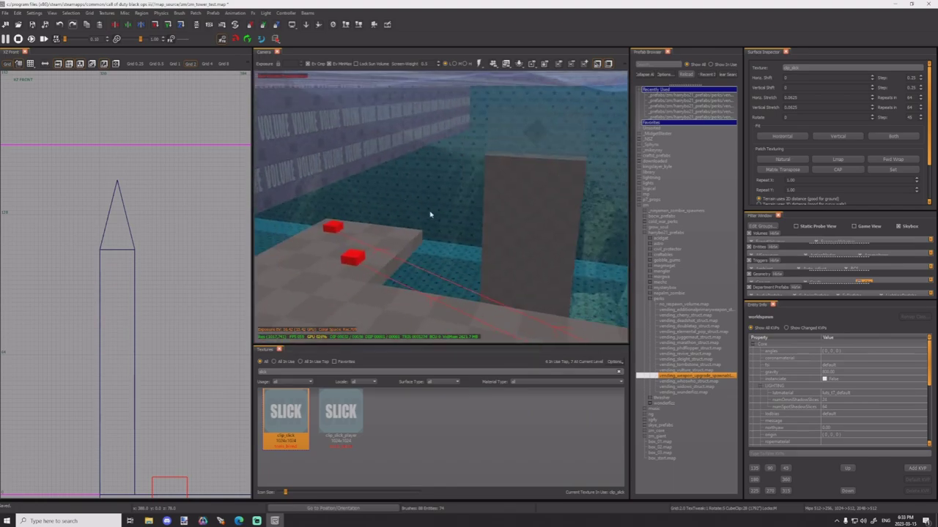
left_click(569, 268, "shift")
left_click(518, 128, "shift")
left_click(518, 143, "shift")
left_click(518, 142, "shift")
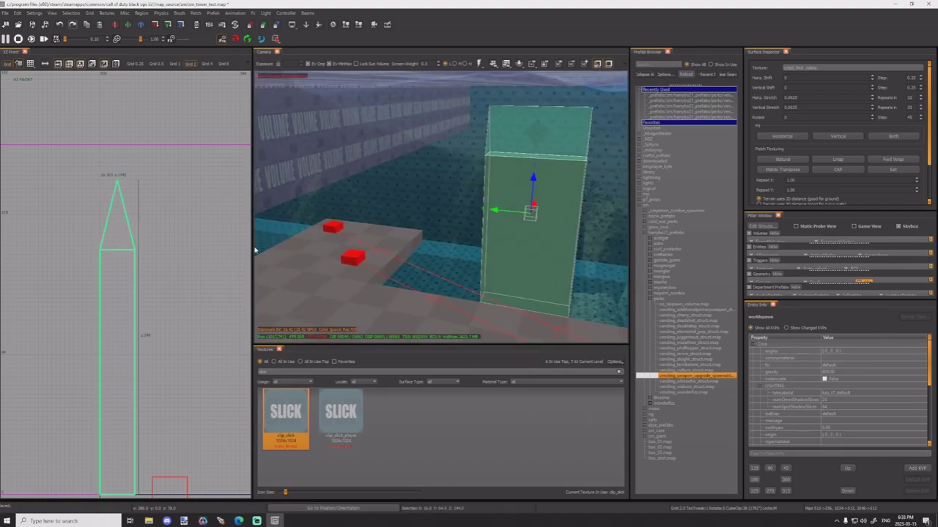
scroll(162, 285, "down", 6)
scroll(150, 349, "up", 1)
scroll(150, 350, "up", 5)
key("Escape")
left_click(574, 219, "shift")
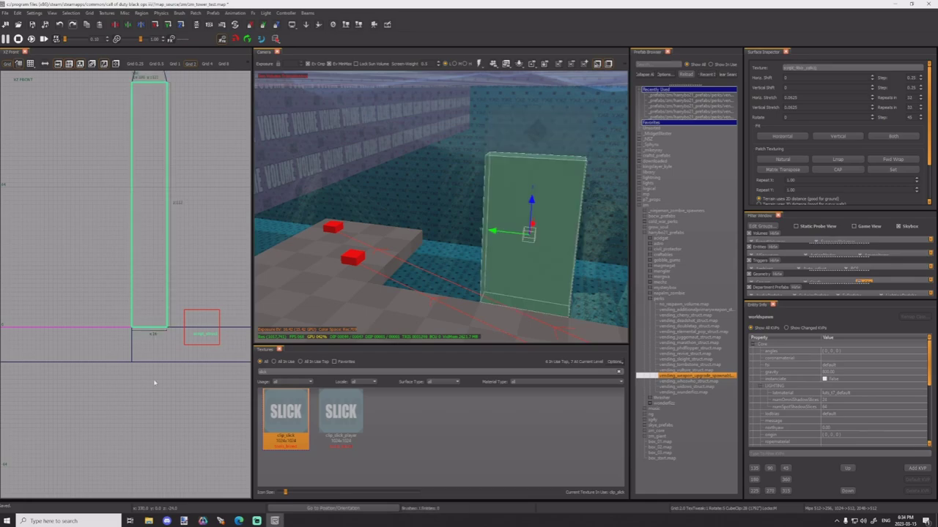
left_click_drag(154, 381, 162, 397)
key("Escape")
Step: Place the spawnable_weapon_pistol_burst prefab from the zm_core folder near the wall and adjust its height
mouse_move(410, 256)
right_mouse_down()
mouse_move(476, 256)
mouse_move(381, 264)
mouse_move(447, 275)
mouse_move(418, 271)
mouse_move(498, 257)
mouse_move(458, 264)
right_mouse_up()
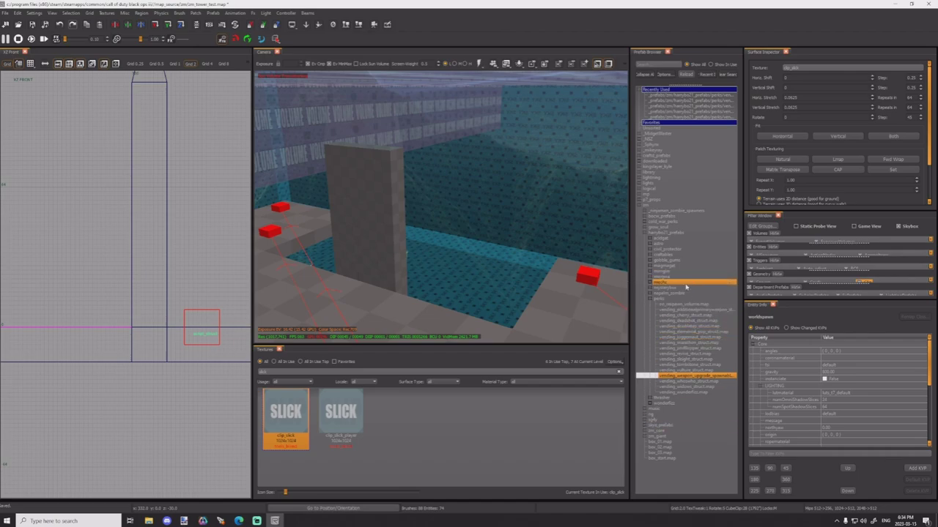
double_click(672, 432)
scroll(679, 436, "down", 6)
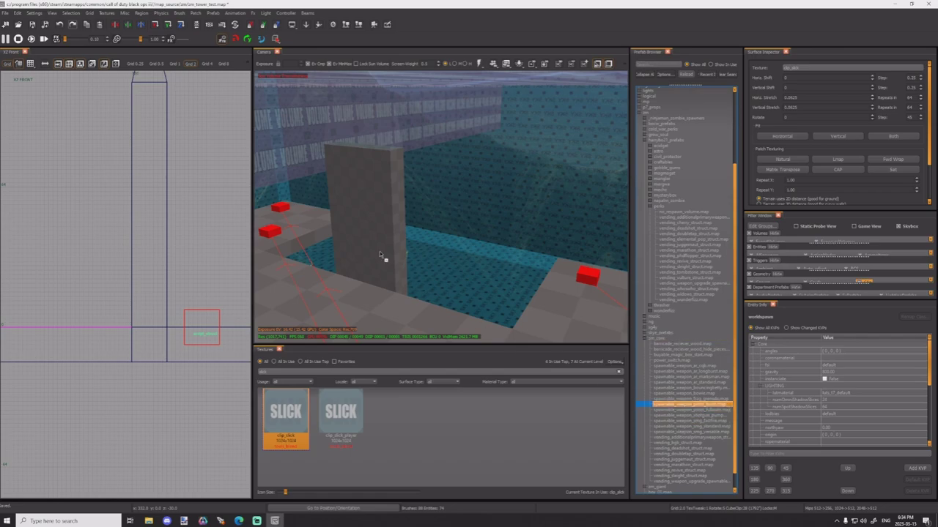
left_click_drag(431, 332, 431, 332)
left_click_drag(156, 175, 147, 271)
Step: Rotate the pistol prefab to face outward from the wall and move it flush against the wall's face
key("ctrl+Tab")
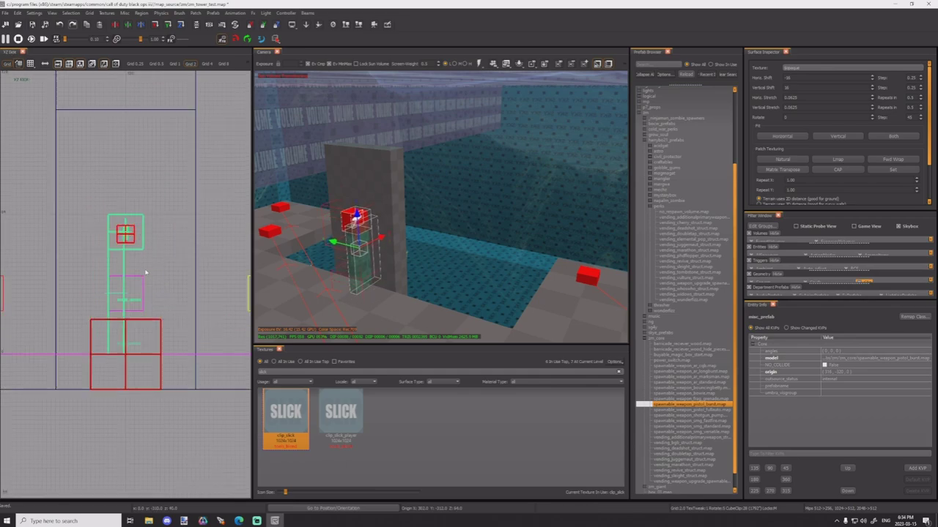
key("r")
key("ctrl+Tab")
key("r")
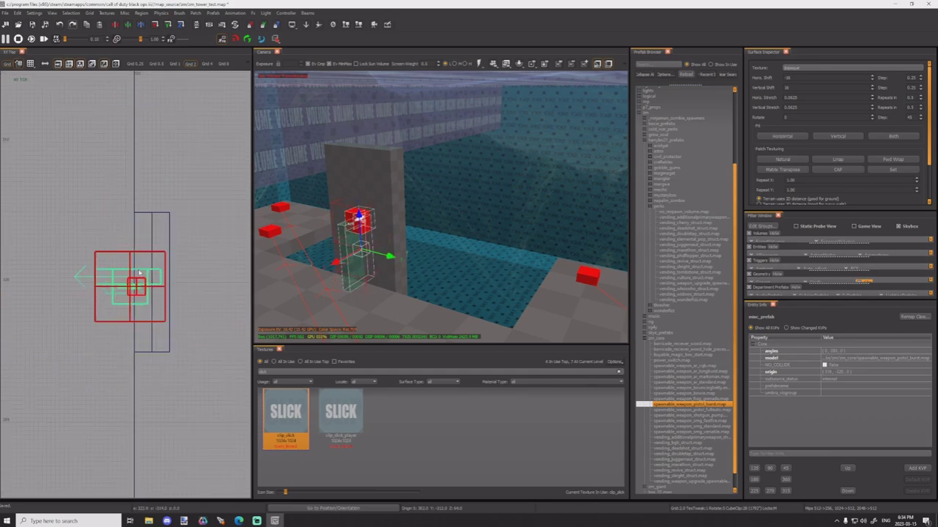
key("r")
scroll(138, 267, "up", 7)
key("1")
left_click_drag(131, 266, 161, 266)
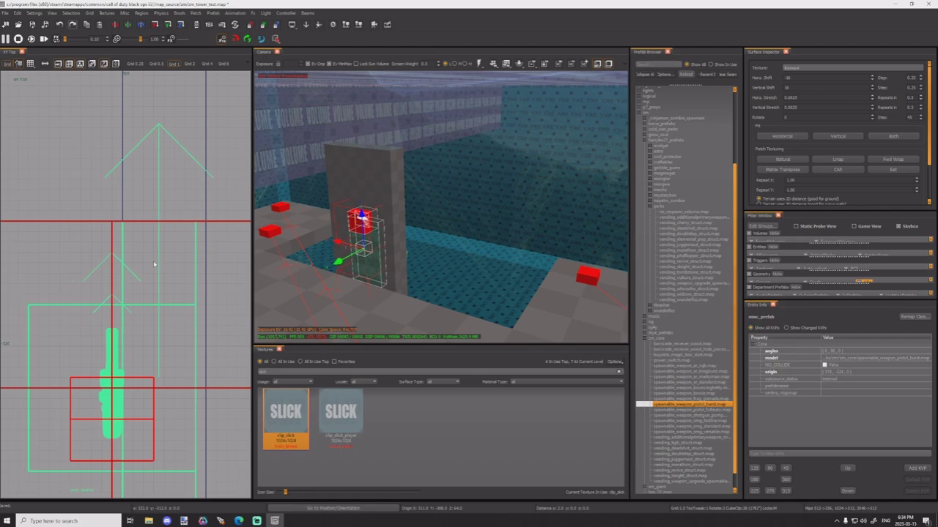
key("Escape")
Step: Shift the pistol prefab sideways to centre it on the wall's face
key("w")
right_click_drag(441, 207, 420, 266)
key("s")
key("s")
left_click(443, 255, "shift")
key("2")
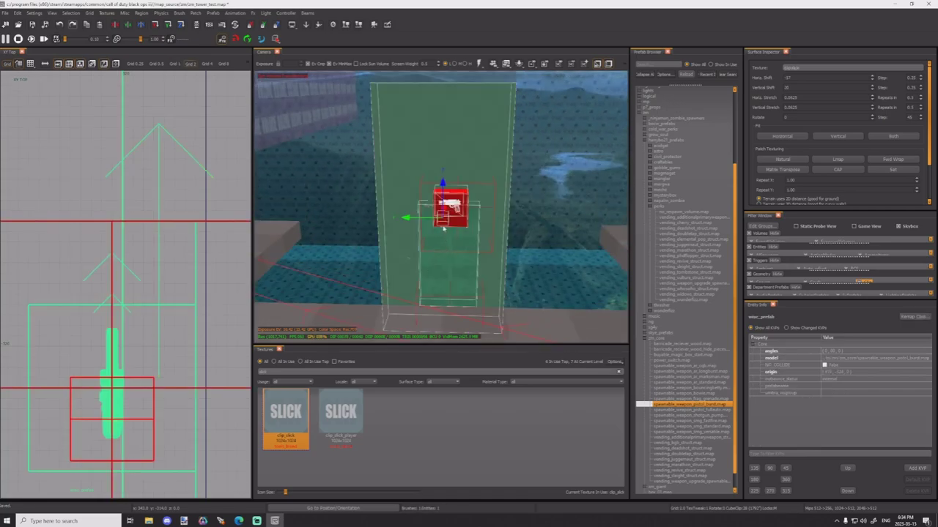
left_click(446, 244, "shift")
left_click_drag(411, 254, 409, 255)
key("Escape")
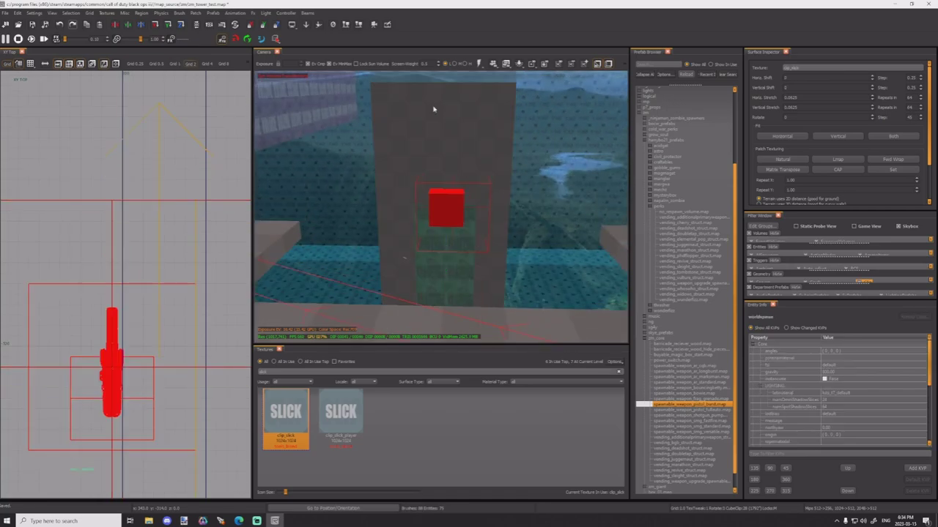
Step: Lower the wall's top by 16 units and bring the clip_slick wedge down onto it
left_click(451, 148, "shift")
key("ctrl+Tab")
scroll(184, 288, "down", 3)
key("ctrl+Tab")
scroll(185, 288, "down", 4)
key("5")
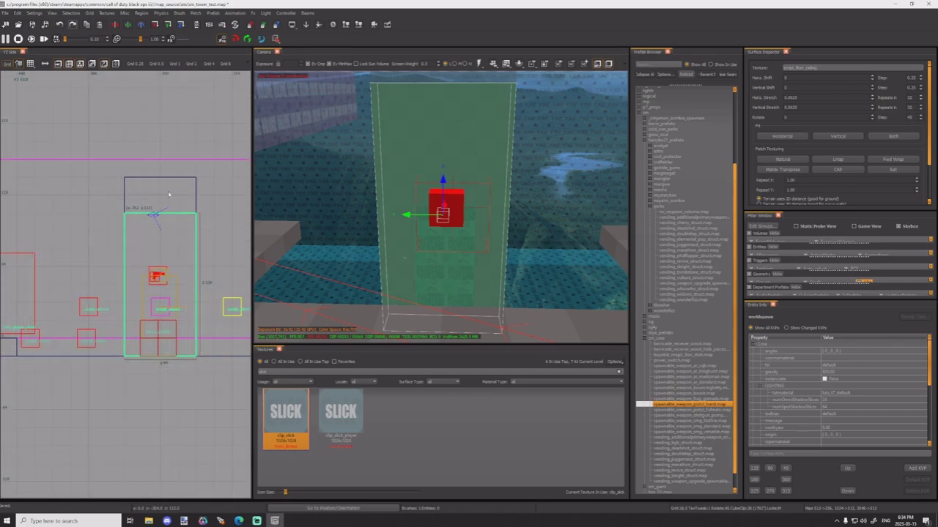
left_click_drag(170, 192, 173, 210)
key("Escape")
left_click(441, 79, "shift")
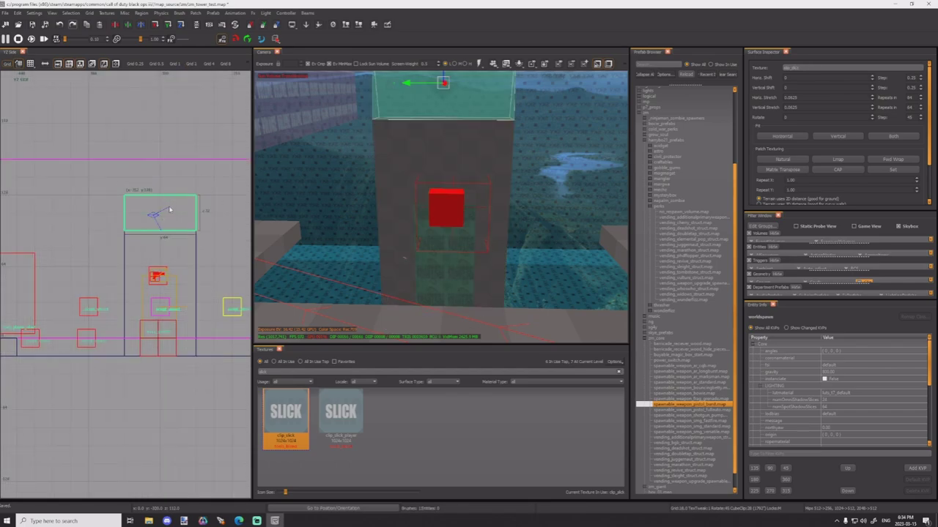
key("Escape")
Step: Duplicate the wall and its slick wedge together and move the copy beside the first ramp
right_click_drag(454, 196, 443, 197)
left_click(366, 117, "shift")
left_click(350, 238, "shift")
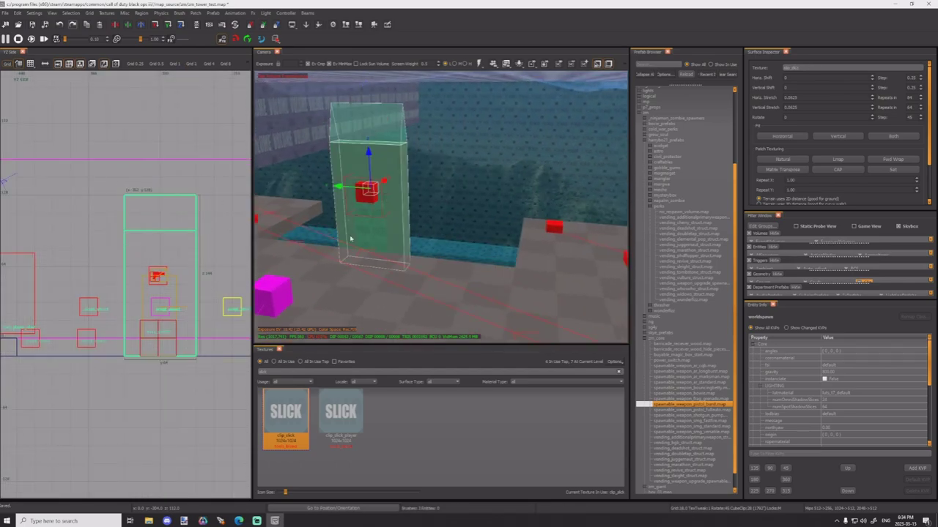
right_click_drag(312, 229, 310, 241)
scroll(165, 273, "down", 7)
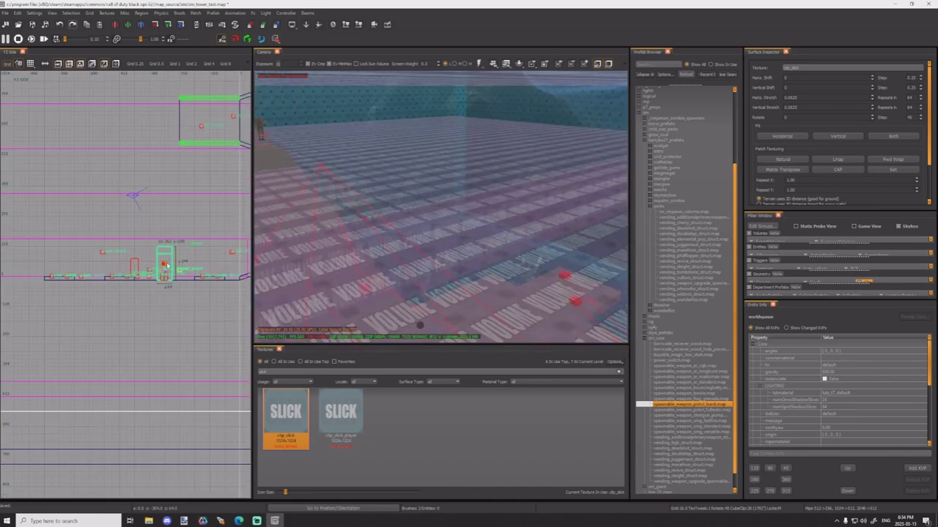
key("ctrl+Tab")
scroll(131, 273, "down", 1)
key("space")
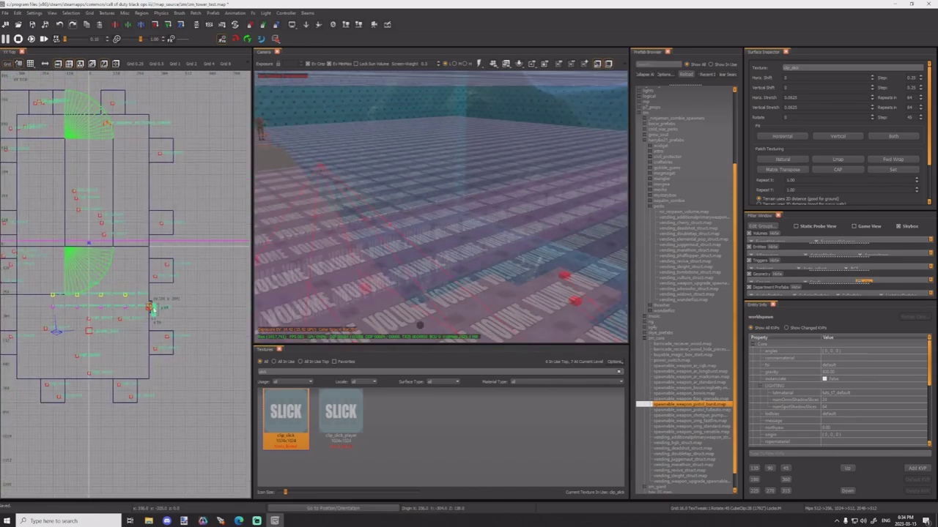
left_click_drag(153, 307, 150, 183)
Step: Raise the copied wall and wedge to the first ramp's height and shift them against the ramp's side edge
key("ctrl+Tab")
key("ctrl+Tab")
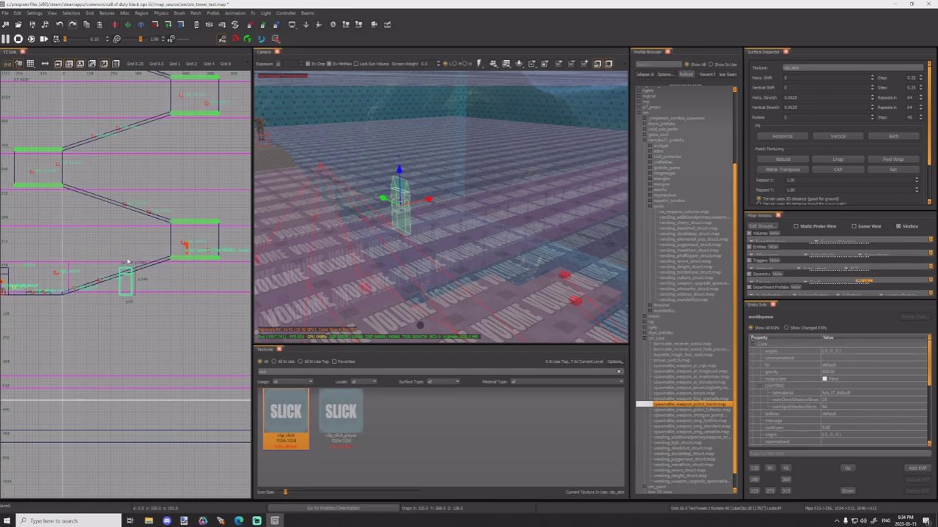
scroll(127, 286, "up", 6)
left_click_drag(128, 288, 125, 206)
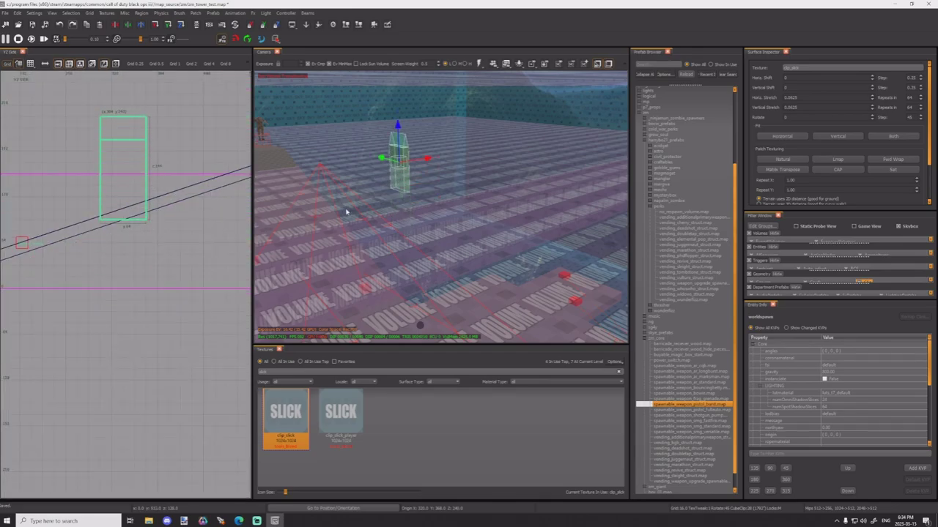
right_click_drag(346, 212, 437, 191)
left_click_drag(592, 187, 450, 198)
mouse_move(450, 199)
right_mouse_down()
mouse_move(466, 186)
mouse_move(433, 209)
mouse_move(449, 203)
right_mouse_up()
key("Escape")
Step: Slope the copied wall's bottom edge so it follows the first ramp's incline
left_click(388, 86, "shift")
scroll(112, 231, "up", 6)
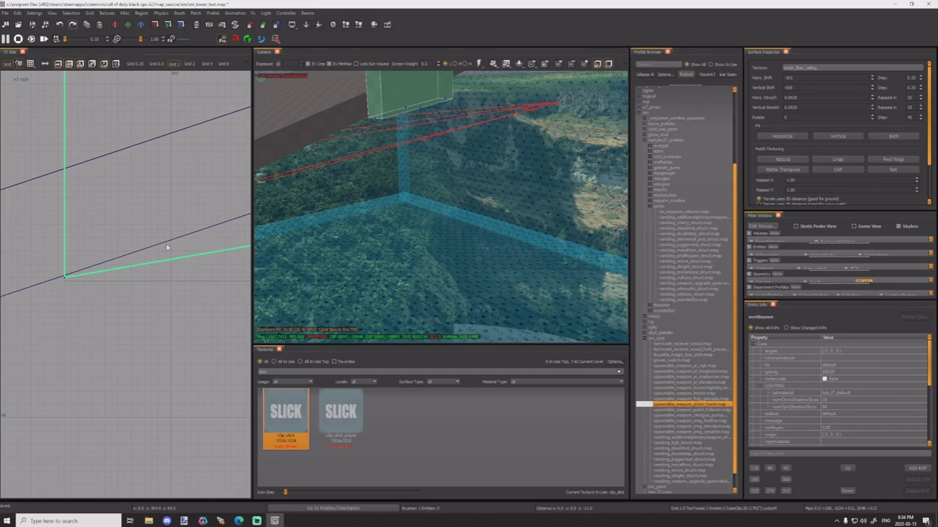
scroll(168, 247, "down", 5)
right_click_drag(168, 247, 161, 252)
scroll(144, 286, "up", 5)
left_click_drag(145, 288, 144, 192)
scroll(142, 196, "down", 8)
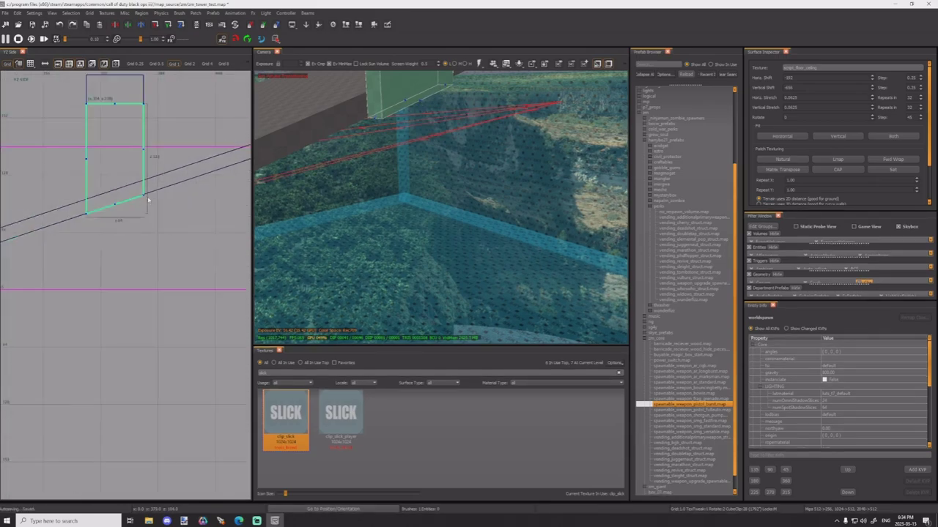
key("Escape")
Step: Place the spawnable_weapon_shotgun_pump prefab on the first ramp's wall, rotate it and lower it towards the ramp
mouse_move(394, 161)
right_mouse_down()
mouse_move(337, 132)
mouse_move(293, 132)
mouse_move(415, 176)
mouse_move(487, 233)
right_mouse_up()
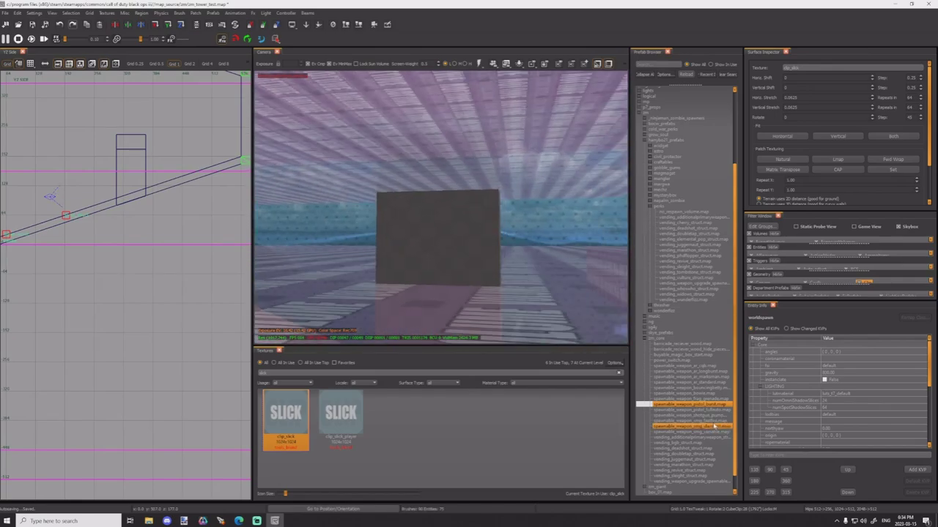
left_click_drag(607, 386, 450, 284)
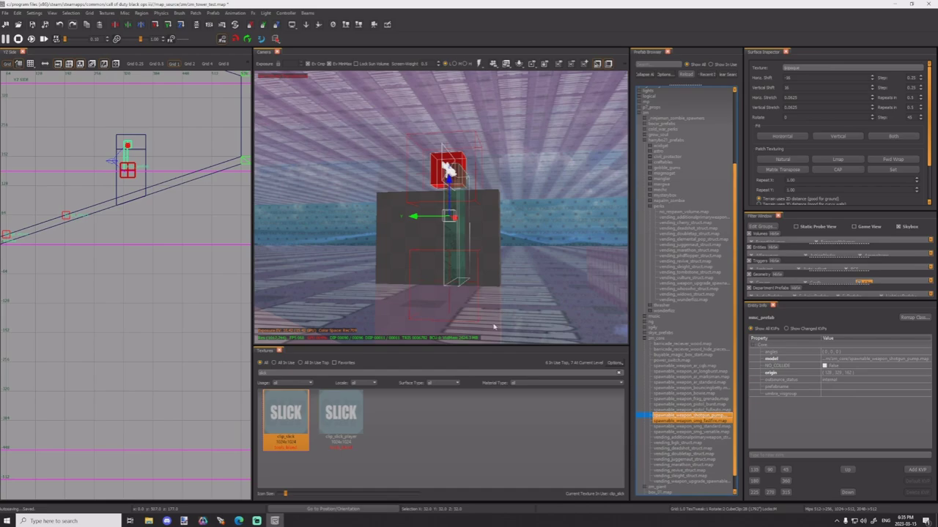
key("z")
right_click_drag(494, 327, 455, 211)
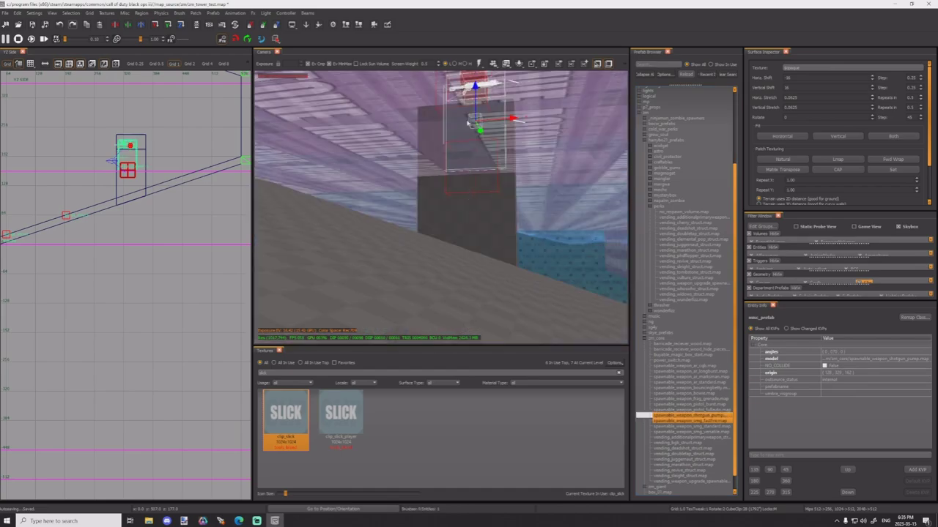
left_click_drag(475, 88, 475, 160)
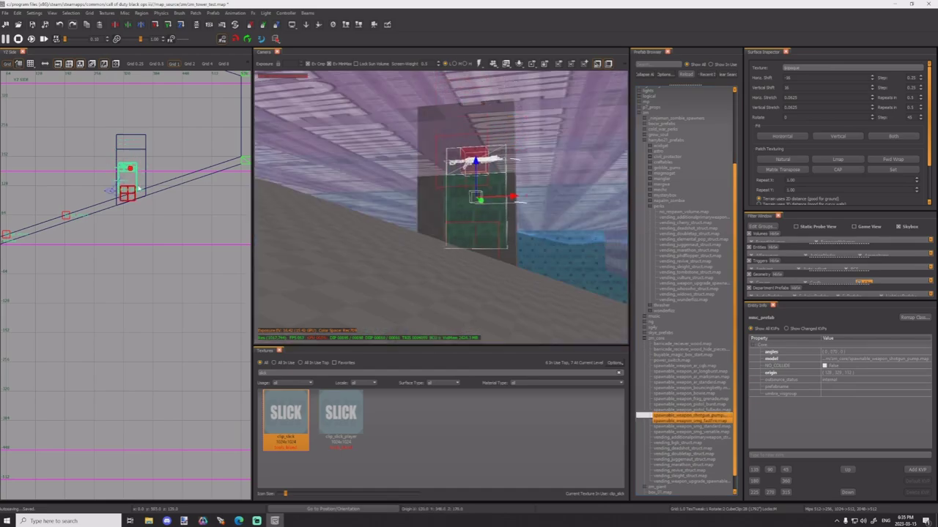
Step: Turn the shotgun prefab around to face outward and shift it flush against the centre of the wall's face
key("ctrl+Tab")
scroll(126, 268, "up", 7)
left_click_drag(122, 236, 95, 220)
key("z")
key("z")
scroll(146, 213, "up", 4)
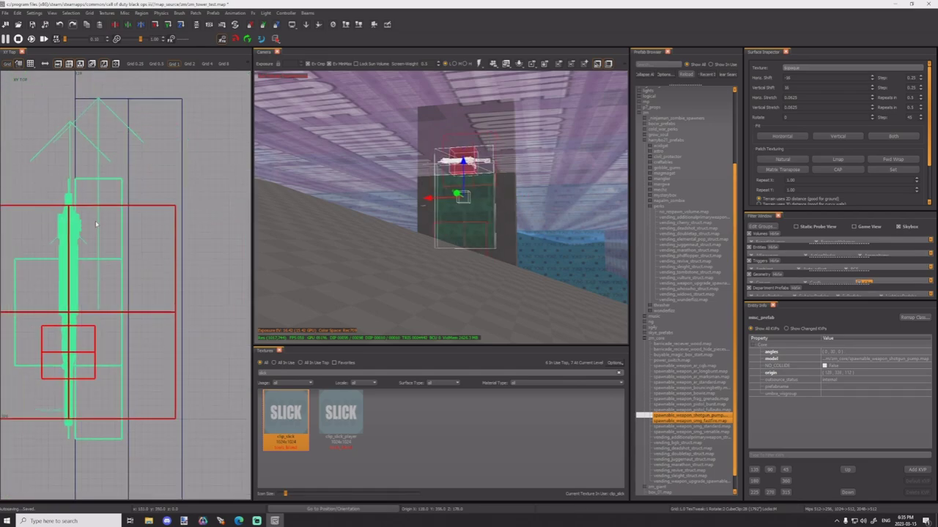
mouse_move(479, 229)
right_mouse_down()
mouse_move(461, 220)
mouse_move(480, 219)
mouse_move(479, 228)
right_mouse_up()
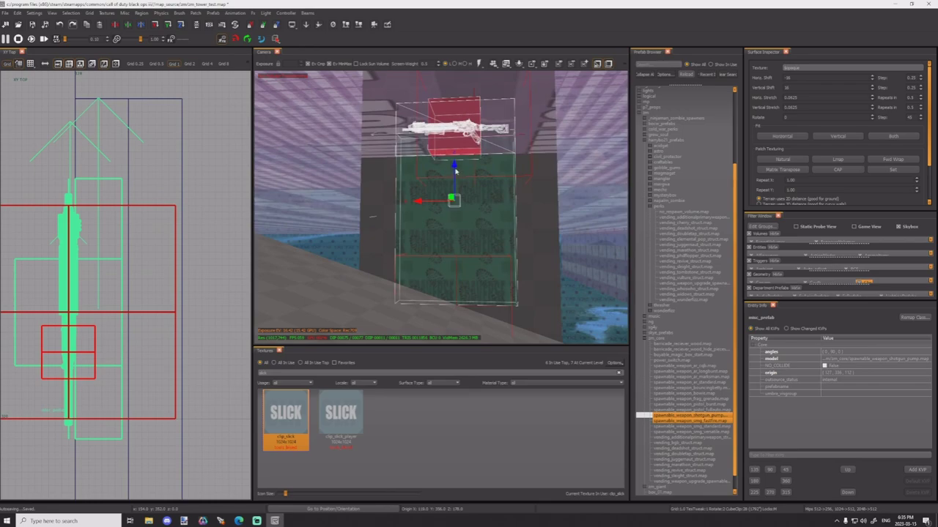
left_click_drag(453, 167, 454, 171)
key("Escape")
Step: Duplicate the first ramp's wall and slick wedge, mirror the copy and move it across to the opposite side of the tower
right_click_drag(478, 241, 458, 279)
left_click(457, 278, "shift")
left_click(440, 240, "shift")
scroll(114, 277, "down", 10)
scroll(114, 277, "down", 5)
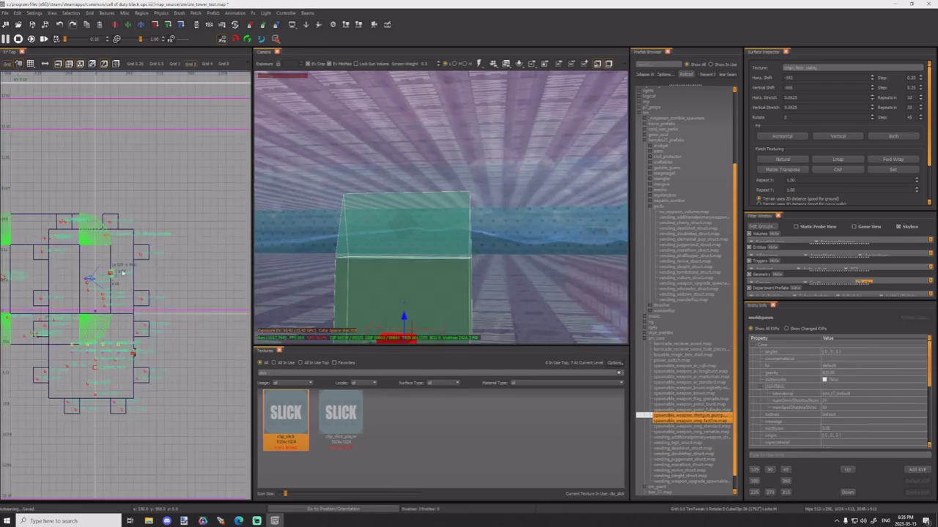
right_click_drag(113, 277, 251, 277)
right_click_drag(136, 265, 93, 265)
left_click_drag(206, 279, 162, 282)
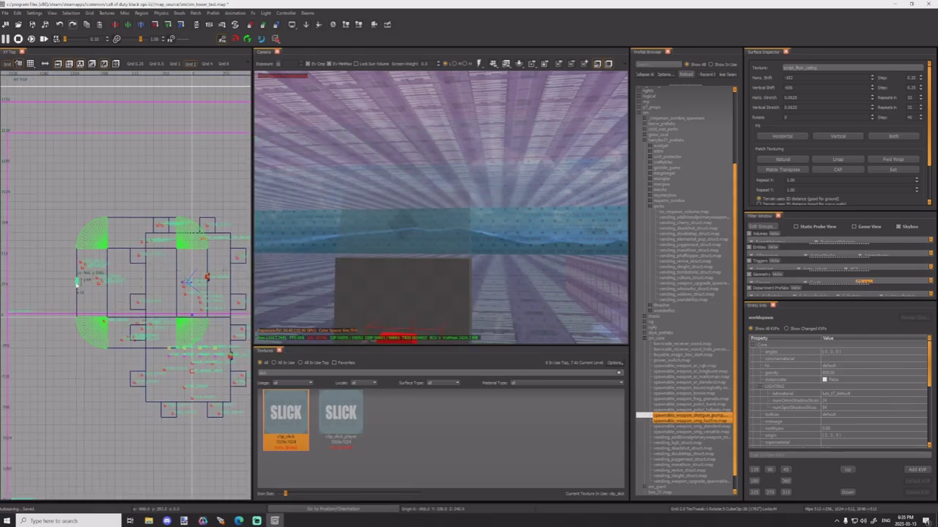
scroll(76, 284, "up", 5)
key("ctrl+Tab")
key("ctrl+Tab")
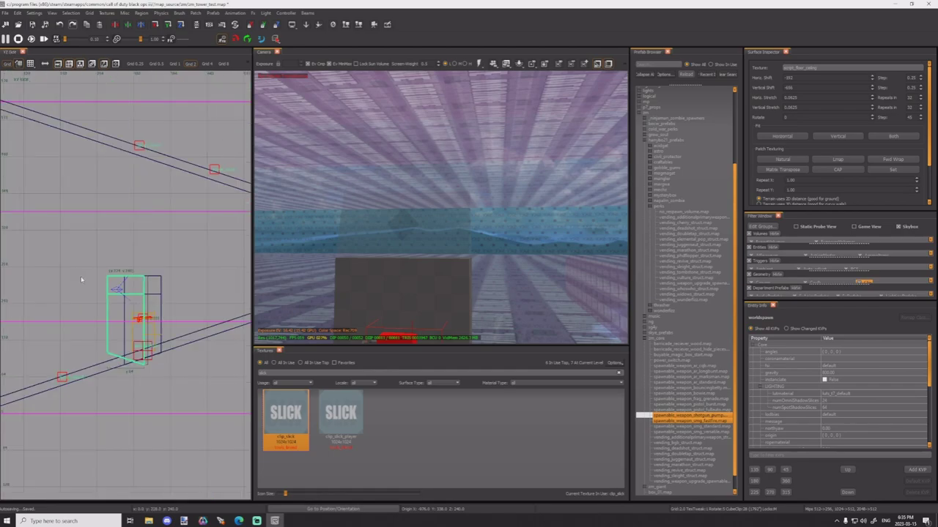
Step: Raise the mirrored wall and slick wedge onto the second ramp
scroll(83, 281, "down", 5)
key("4")
left_click_drag(97, 285, 98, 221)
scroll(95, 224, "up", 3)
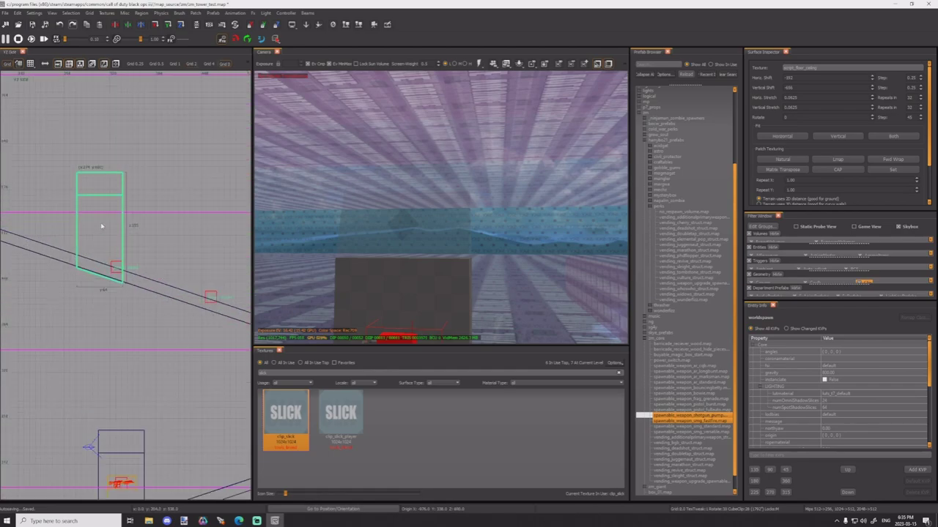
key("Escape")
Step: Place the spawnable_weapon_smg_fastfire prefab on the second ramp's wall, rotate it parallel to the wall and lower it
right_click_drag(362, 270, 357, 273)
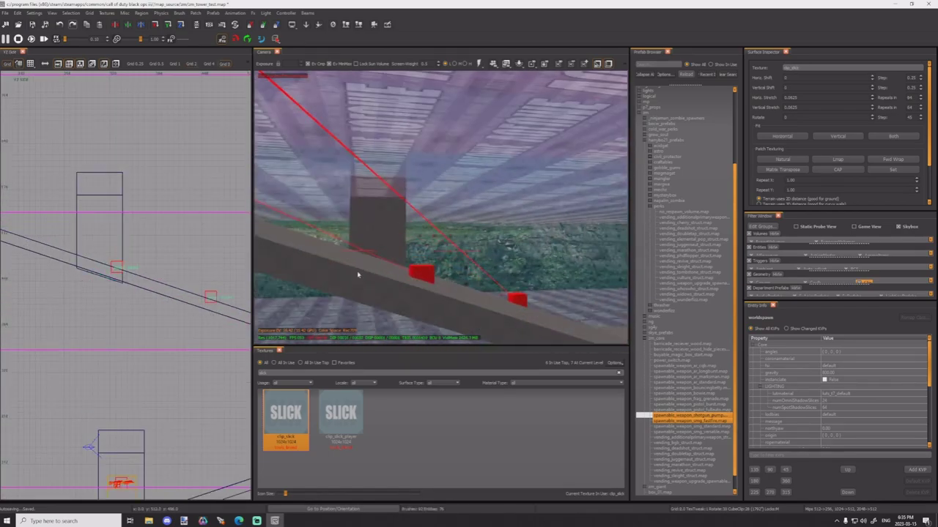
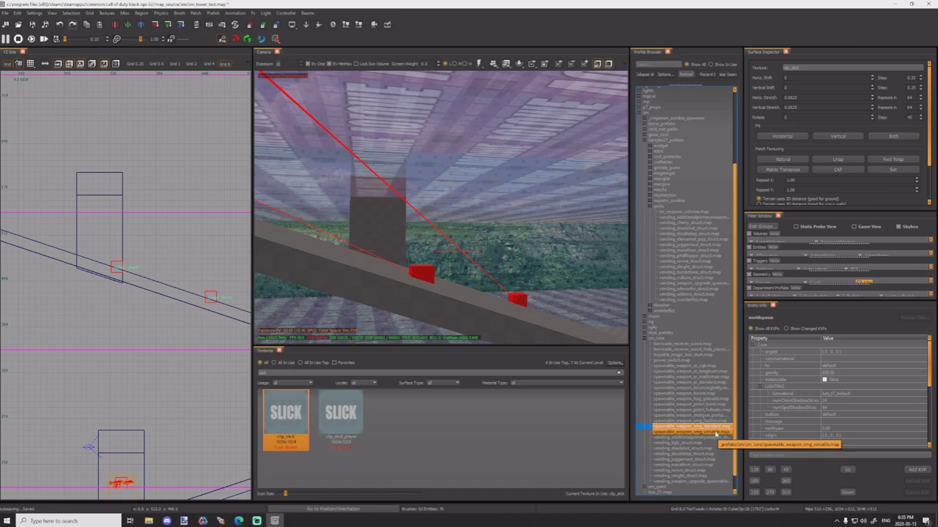
left_click(715, 433)
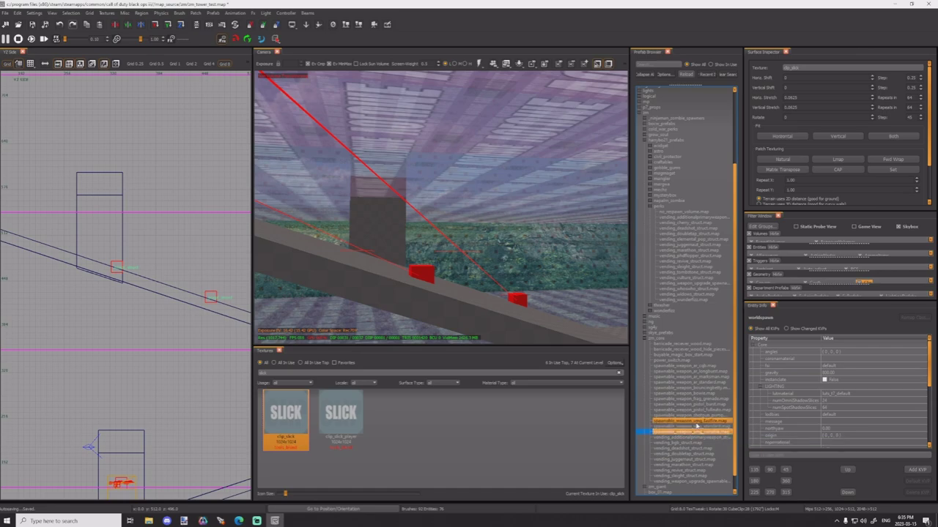
left_click_drag(384, 243, 383, 247)
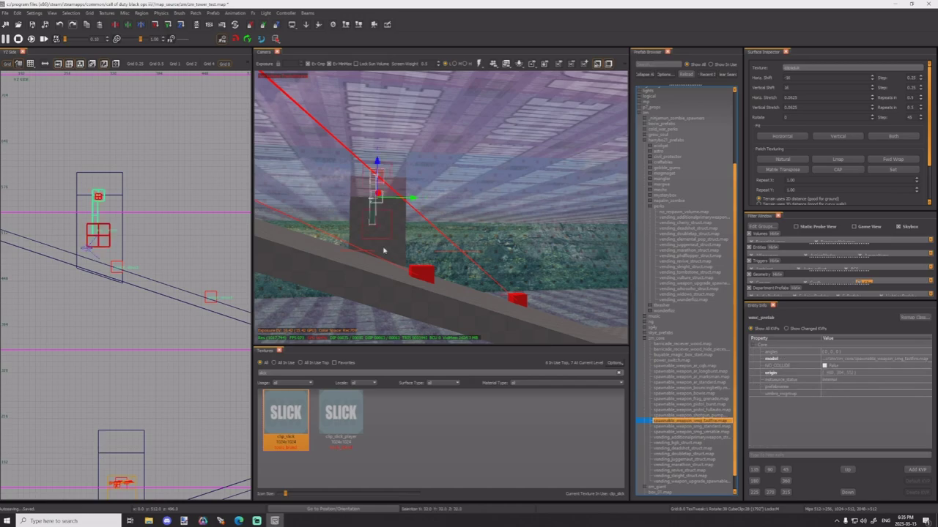
right_click_drag(384, 246, 405, 204)
key("2")
left_click_drag(437, 154, 437, 199)
Step: Move the SMG prefab flush against the second ramp wall's face and centre it along the wall
key("ctrl+Tab")
scroll(130, 276, "up", 10)
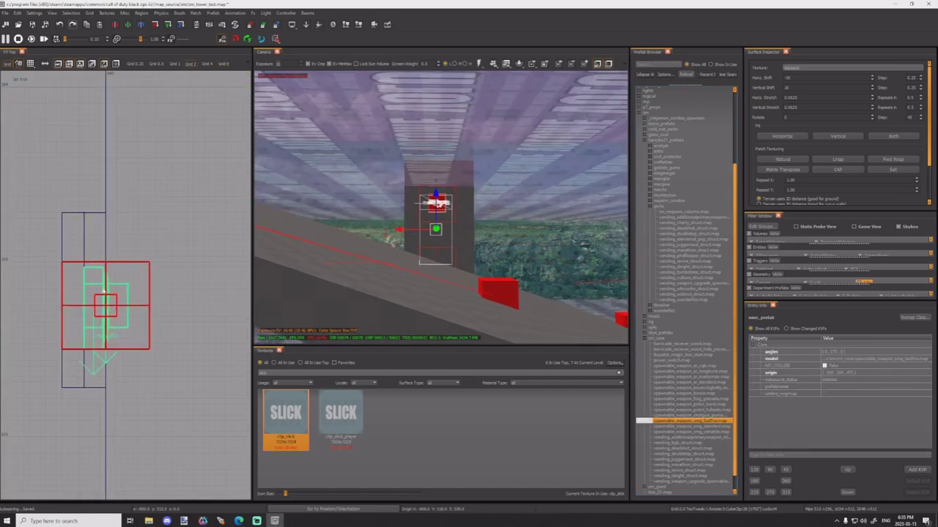
key("1")
left_click_drag(94, 279, 123, 287)
key("ctrl+Tab")
scroll(110, 282, "down", 1)
key("ctrl+Tab")
scroll(110, 283, "down", 5)
key("Escape")
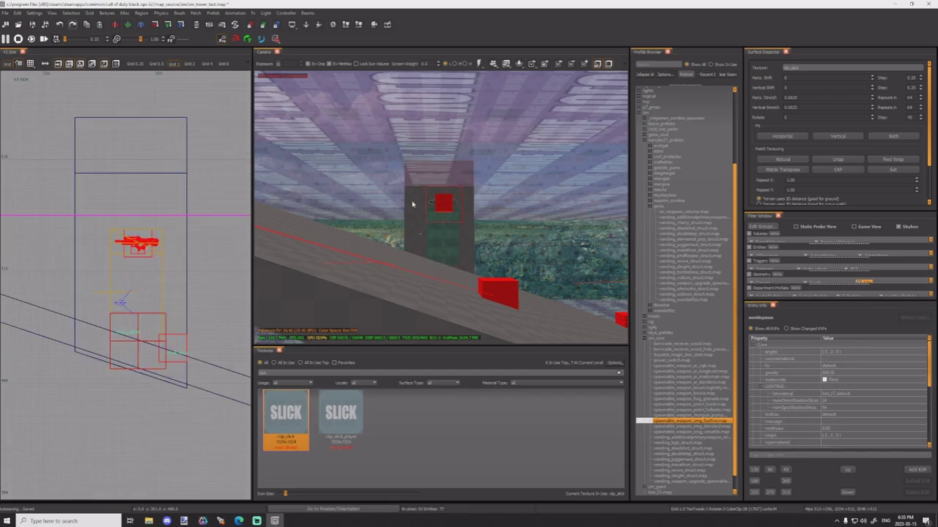
Step: Select both ramp walls with their slick wedges and duplicate them together
left_click(413, 208, "shift")
right_click_drag(415, 212, 415, 168, "ctrl")
left_click(432, 250, "shift")
mouse_move(432, 249)
right_mouse_down()
mouse_move(458, 246)
mouse_move(476, 275)
mouse_move(458, 282)
mouse_move(433, 259)
right_mouse_up()
left_click(410, 223, "shift")
left_click(406, 251, "shift")
key("ctrl+Tab")
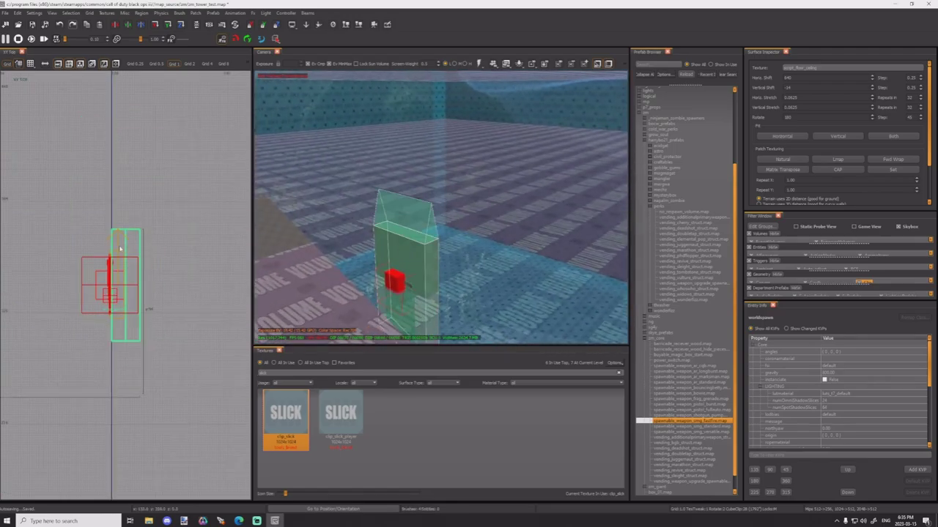
key("ctrl+Tab")
key("ctrl+Tab")
scroll(120, 250, "down", 6)
key("space")
left_click_drag(134, 296, 128, 289)
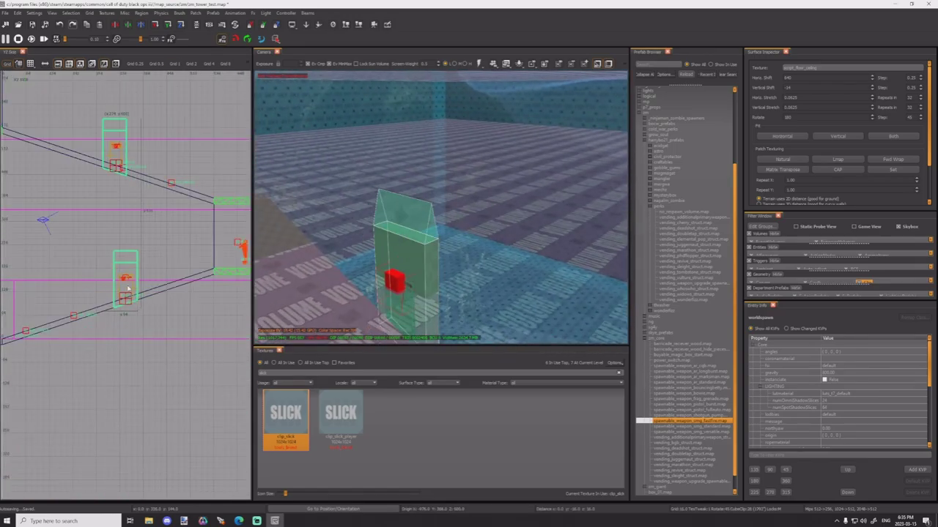
Step: Raise the duplicated pair of walls and wedges to the next two ramps up the tower
right_click_drag(446, 266, 433, 275)
right_click_drag(157, 251, 204, 284)
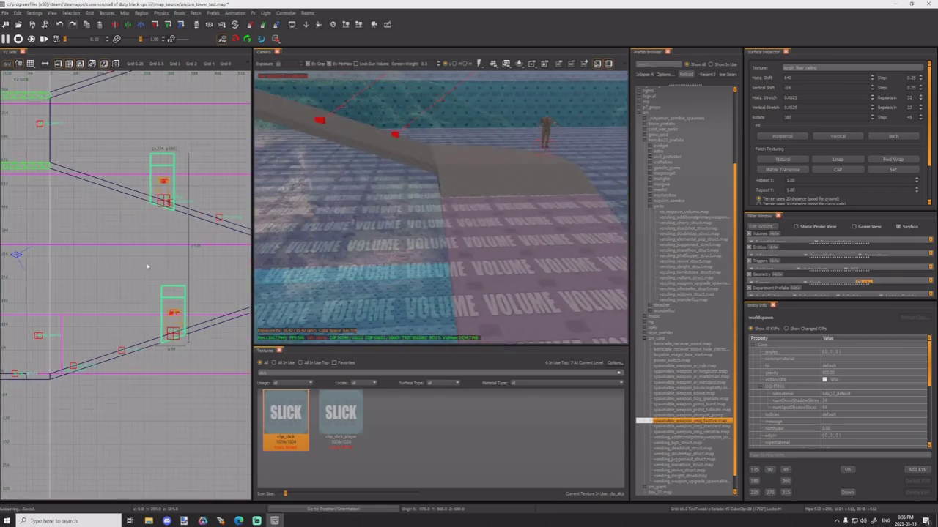
scroll(159, 254, "down", 3)
left_click_drag(171, 298, 170, 154)
scroll(170, 154, "up", 4)
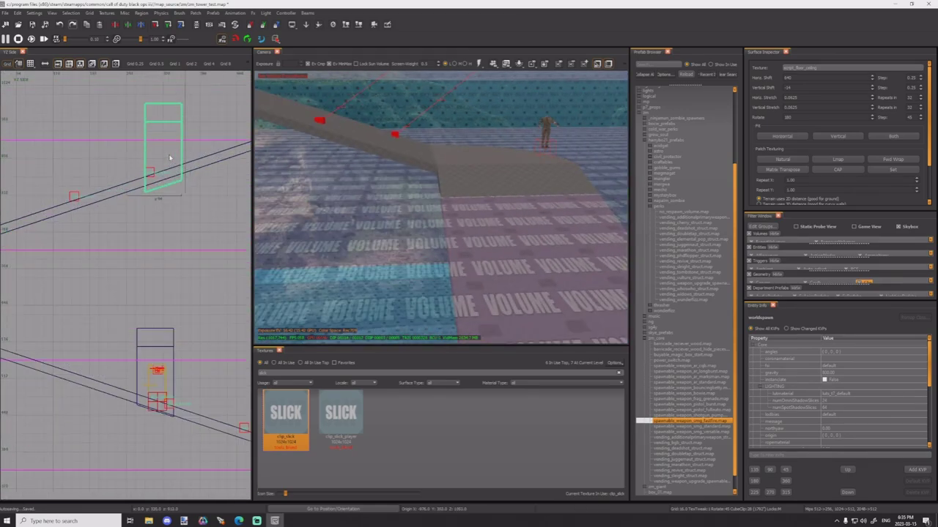
scroll(171, 157, "down", 3)
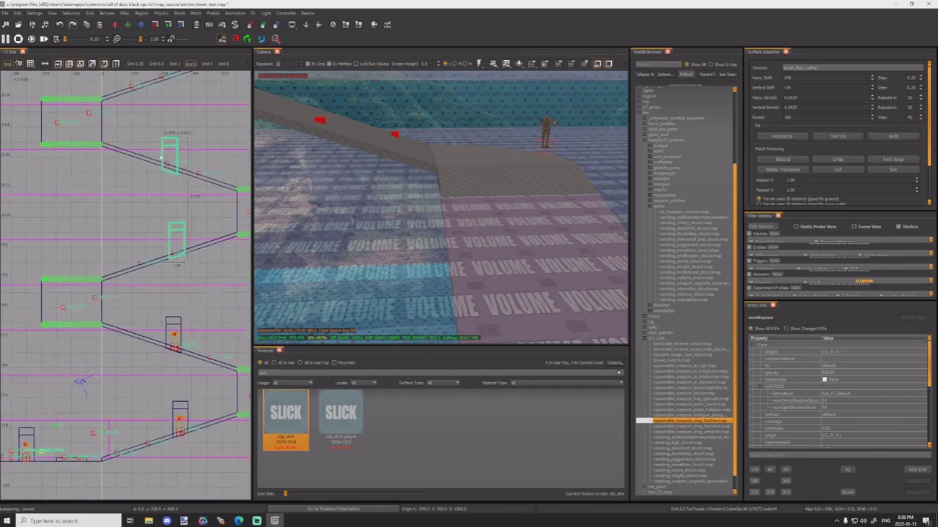
Step: Fine-tune the position of the two copied walls so their sloped bottoms line up with the upper ramps
scroll(168, 178, "up", 4)
scroll(155, 207, "down", 3)
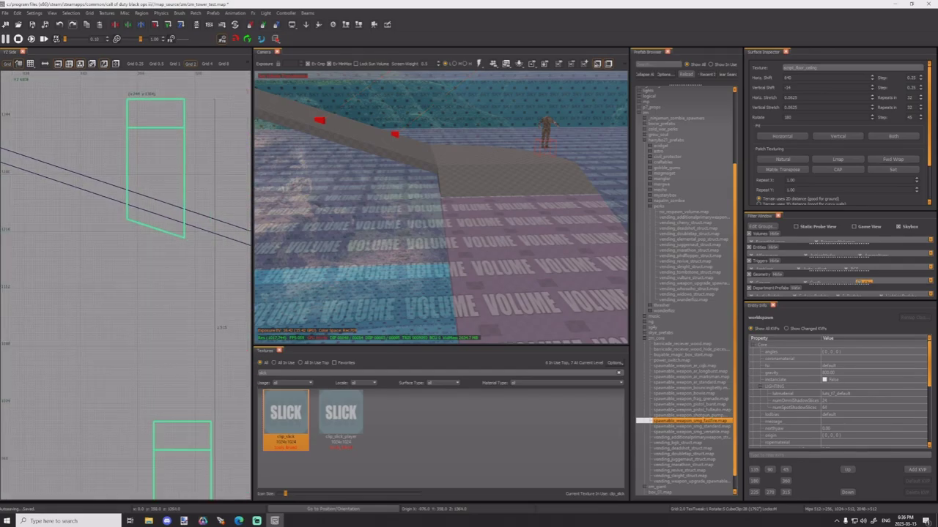
scroll(118, 150, "down", 2)
mouse_move(118, 150)
left_mouse_down()
mouse_move(109, 153)
mouse_move(139, 153)
mouse_move(132, 147)
left_mouse_up()
scroll(138, 334, "up", 7)
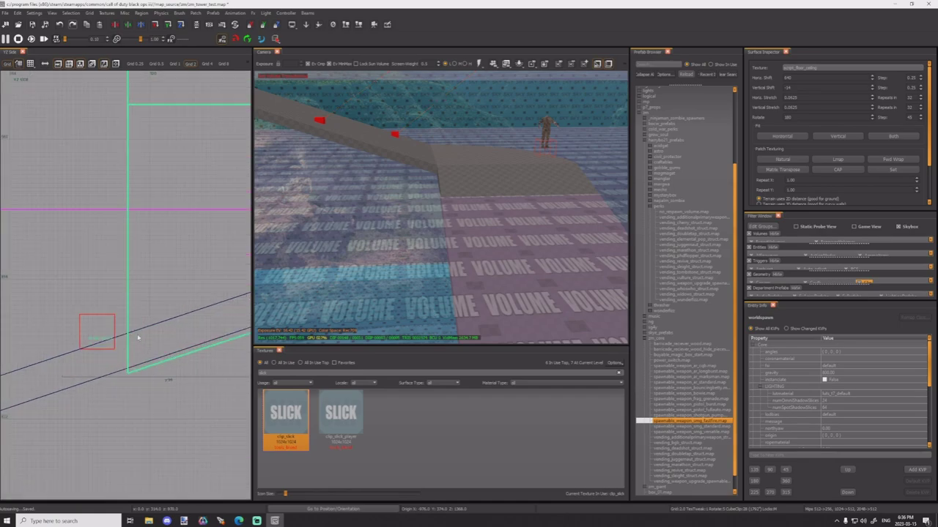
left_click_drag(139, 334, 134, 325)
scroll(136, 256, "down", 3)
scroll(136, 254, "down", 1)
right_click_drag(136, 254, 132, 411)
mouse_move(435, 252)
right_mouse_down()
mouse_move(425, 253)
mouse_move(419, 287)
mouse_move(458, 282)
mouse_move(476, 252)
mouse_move(503, 256)
right_mouse_up()
key("Escape")
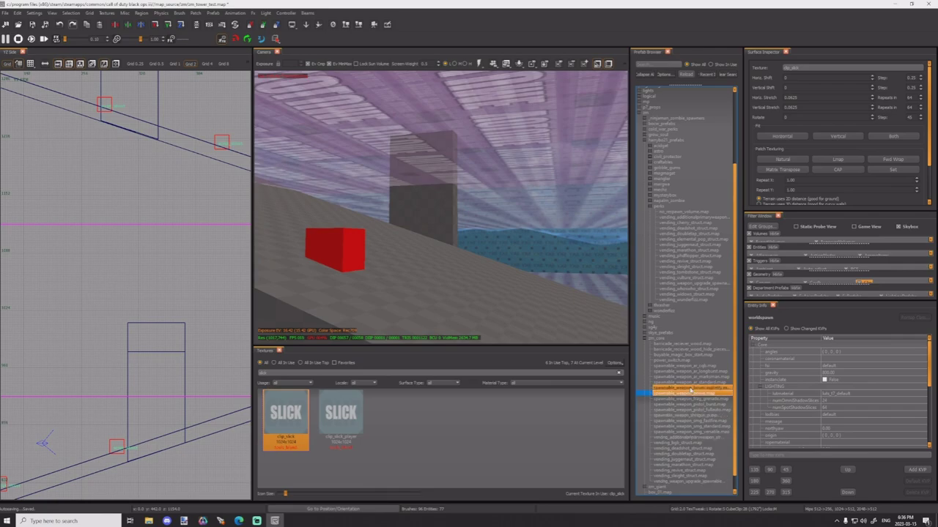
Step: Place the spawnable_weapon_bouncingbetty prefab on the third ramp's wall, rotate it to match the wall and centre it on the face
left_click_drag(682, 388, 685, 395)
left_click_drag(427, 231, 427, 232)
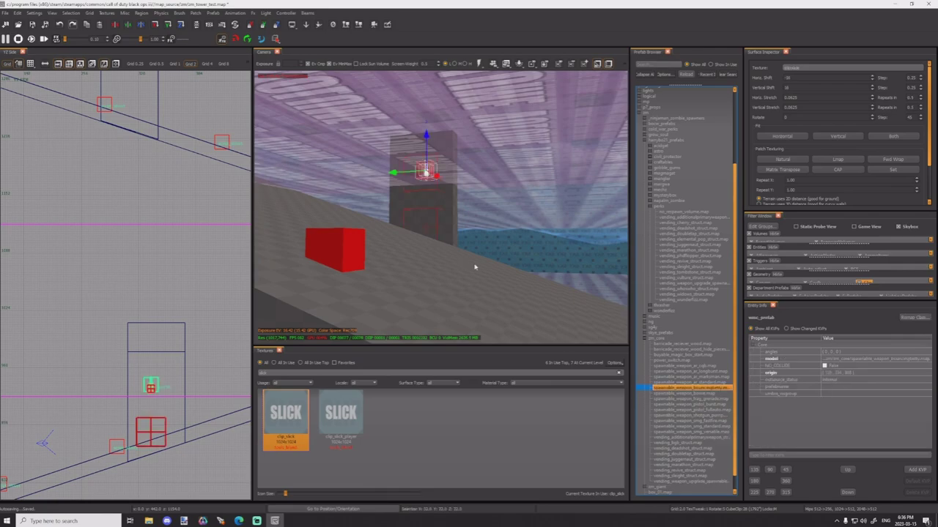
right_click_drag(475, 266, 434, 214)
scroll(149, 210, "down", 5)
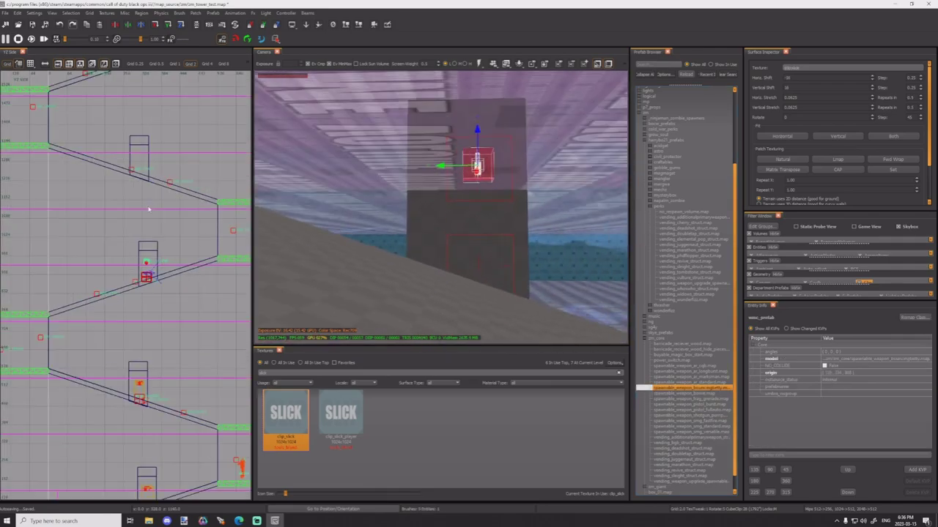
key("ctrl+Tab")
scroll(150, 289, "up", 12)
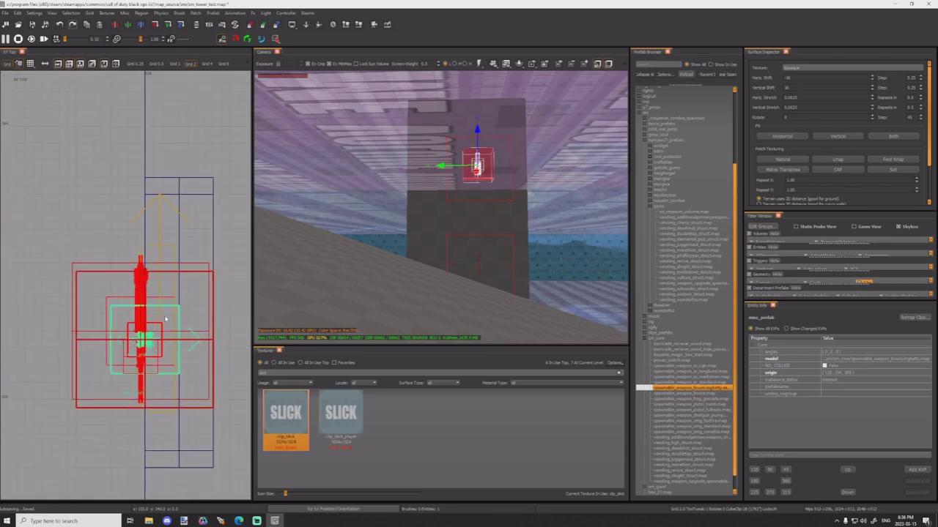
key("1")
left_click_drag(174, 309, 168, 296)
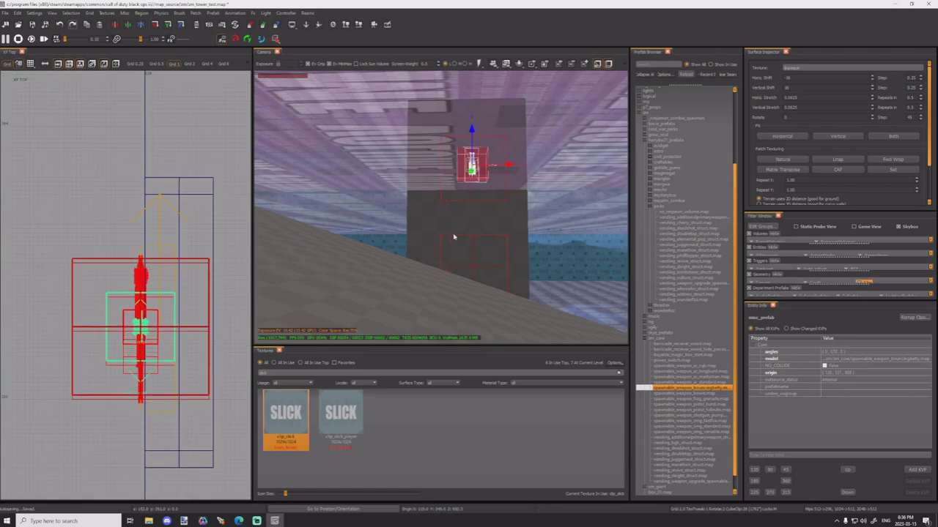
Step: Turn the bouncing betty prefab to face outward and nudge it closer to the wall on a finer grid
right_click_drag(454, 237, 447, 275)
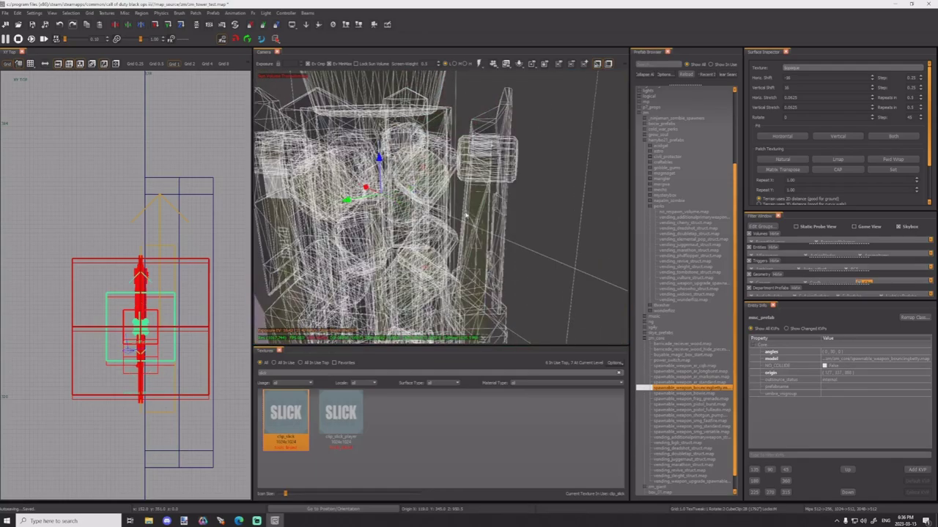
scroll(201, 316, "up", 3)
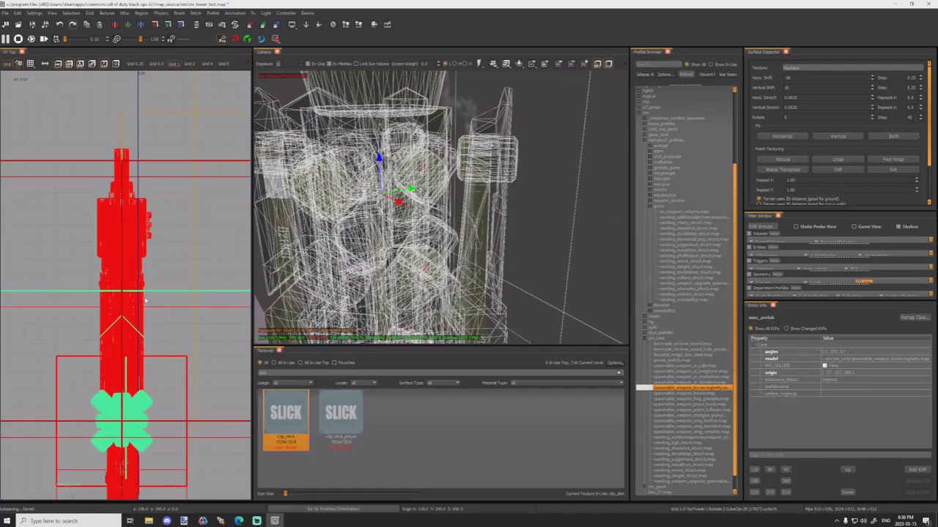
key("1")
left_click_drag(152, 312, 162, 310)
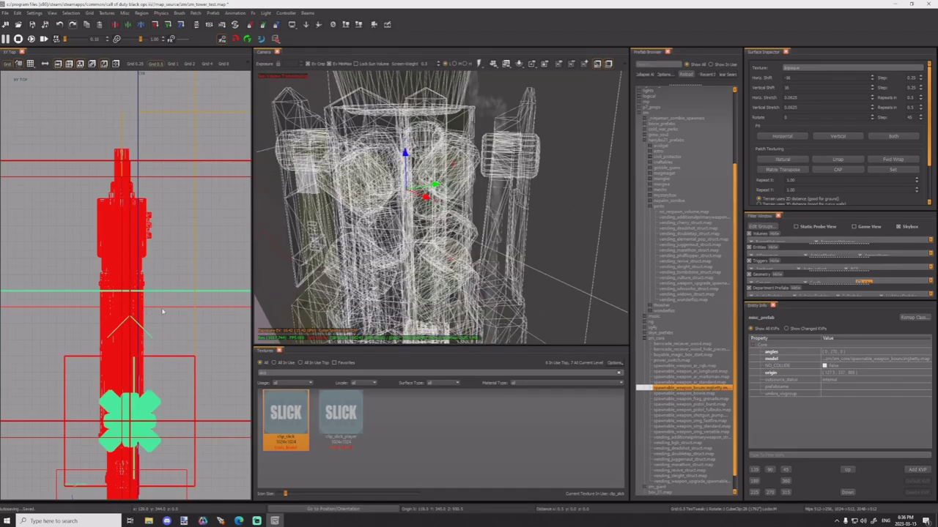
key("Escape")
Step: Place the spawnable_weapon_smg_versatile prefab on the next ramp's wall and rotate and align it against the wall face
right_click_drag(344, 256, 469, 236)
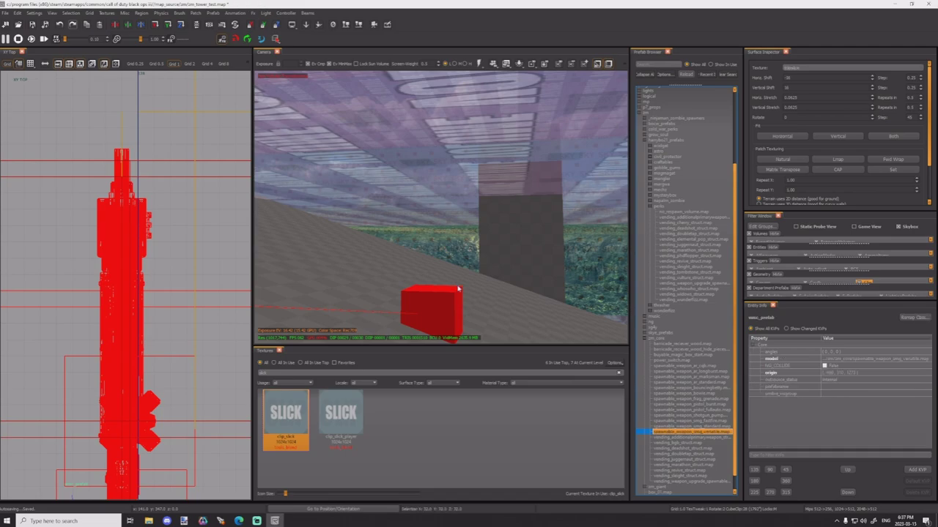
scroll(155, 303, "down", 15)
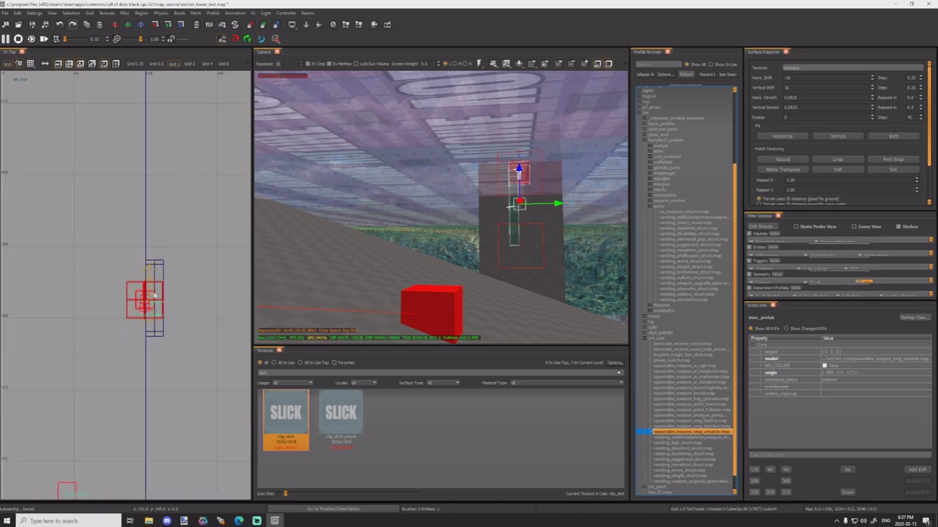
right_click_drag(160, 304, 35, 302)
scroll(44, 299, "up", 5)
scroll(66, 298, "up", 5)
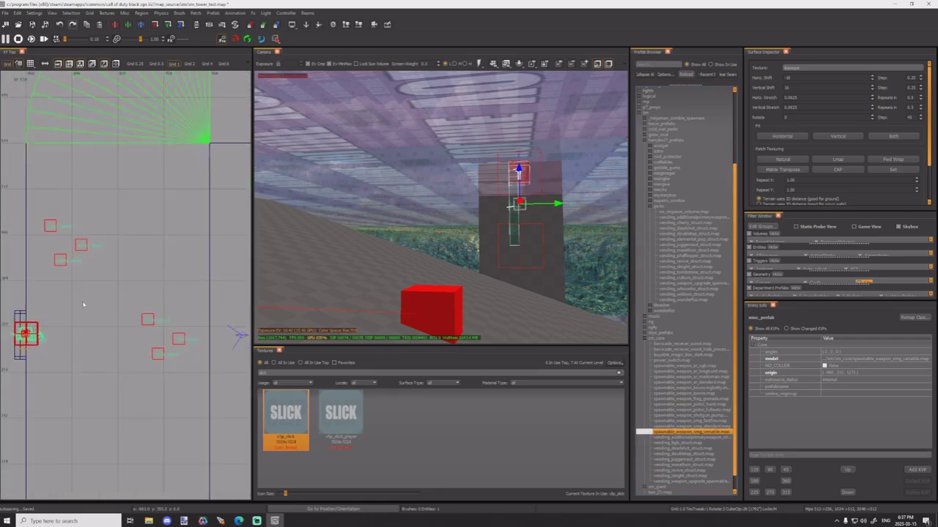
key("z")
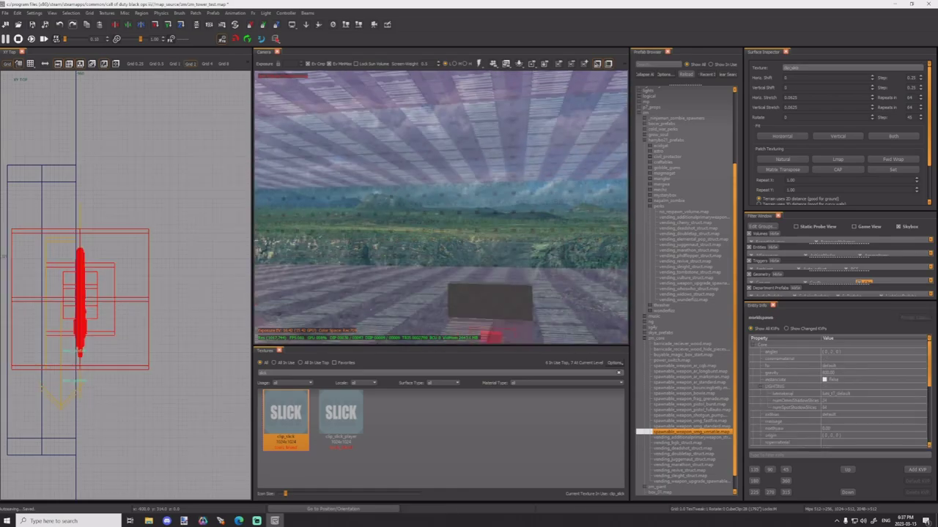
Step: Copy the pair of slick-clipped walls with their wedges and raise the copies to the next two ramps up the tower
left_click(492, 291, "shift")
mouse_move(491, 291)
right_mouse_down()
mouse_move(492, 278)
mouse_move(491, 344)
right_mouse_up()
right_click_drag(441, 208, 441, 157)
left_click(409, 222, "shift")
scroll(80, 266, "down", 6)
key("ctrl+Tab")
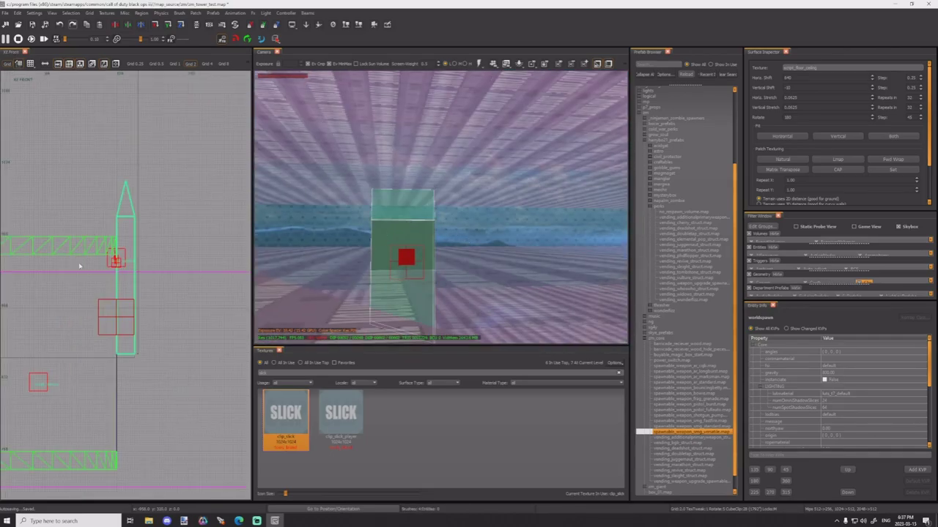
key("ctrl+Tab")
scroll(99, 333, "up", 2)
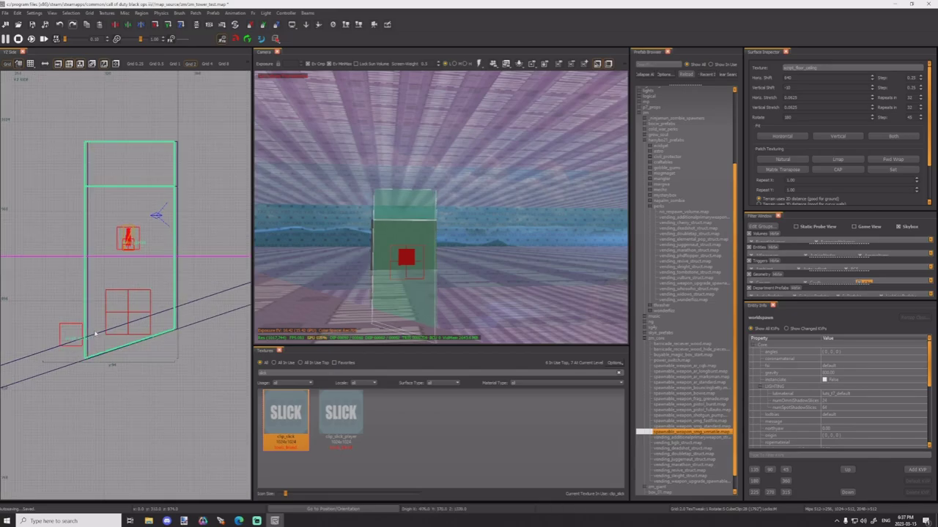
mouse_move(400, 218)
right_mouse_down()
mouse_move(366, 212)
mouse_move(400, 219)
right_mouse_up()
left_click_drag(385, 171, 403, 54)
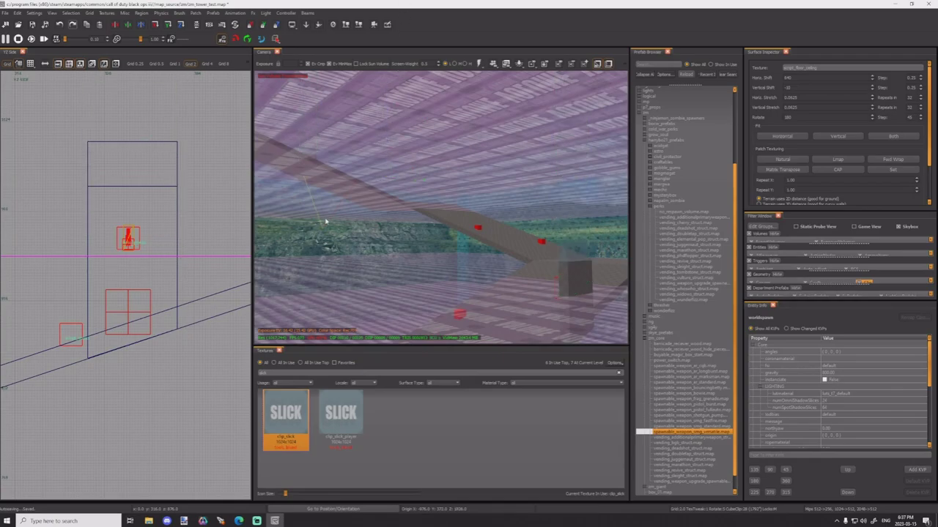
mouse_move(403, 147)
right_mouse_down()
mouse_move(411, 139)
mouse_move(403, 135)
mouse_move(381, 186)
right_mouse_up()
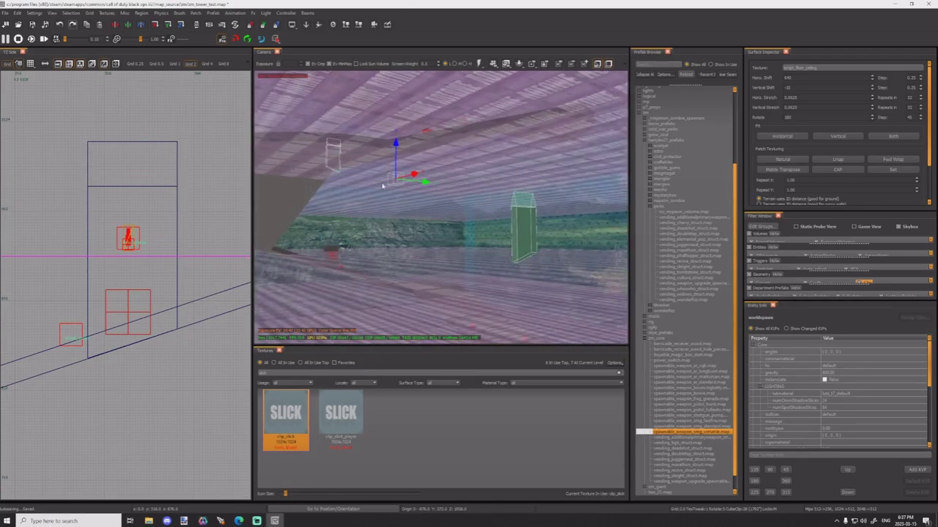
mouse_move(398, 144)
left_mouse_down()
mouse_move(402, 49)
mouse_move(400, 58)
left_mouse_up()
key("ctrl+Tab")
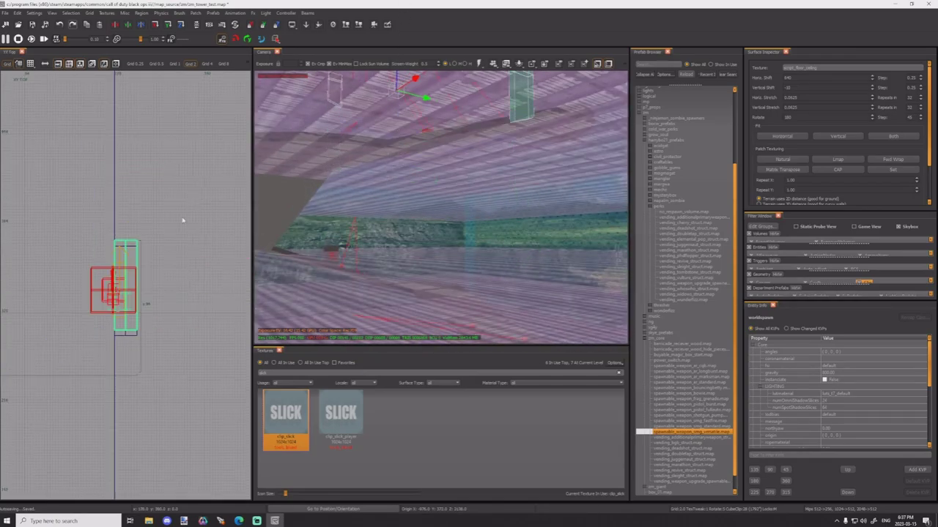
key("ctrl+Tab")
scroll(154, 259, "down", 4)
key("ctrl+Tab")
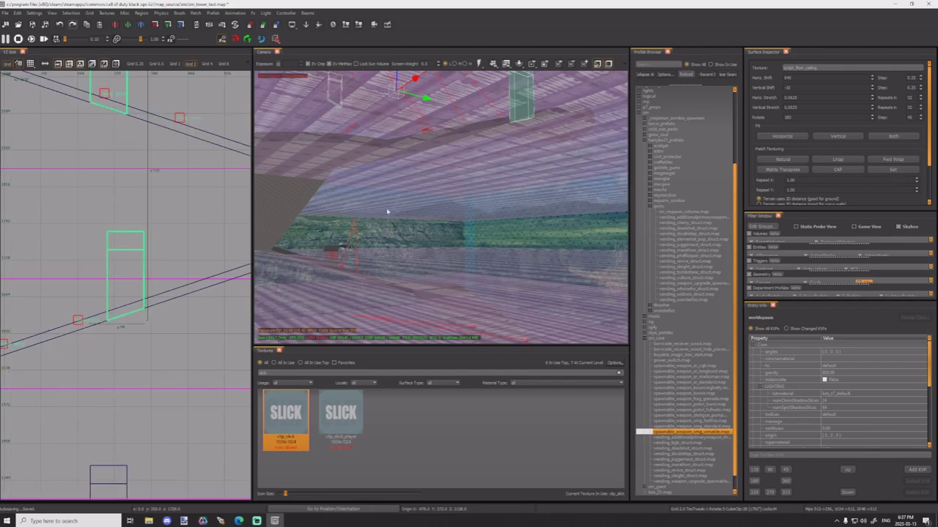
Step: Clear the selection and check the targetname and target keys of the upper floor's zone volume
right_click_drag(387, 211, 388, 246)
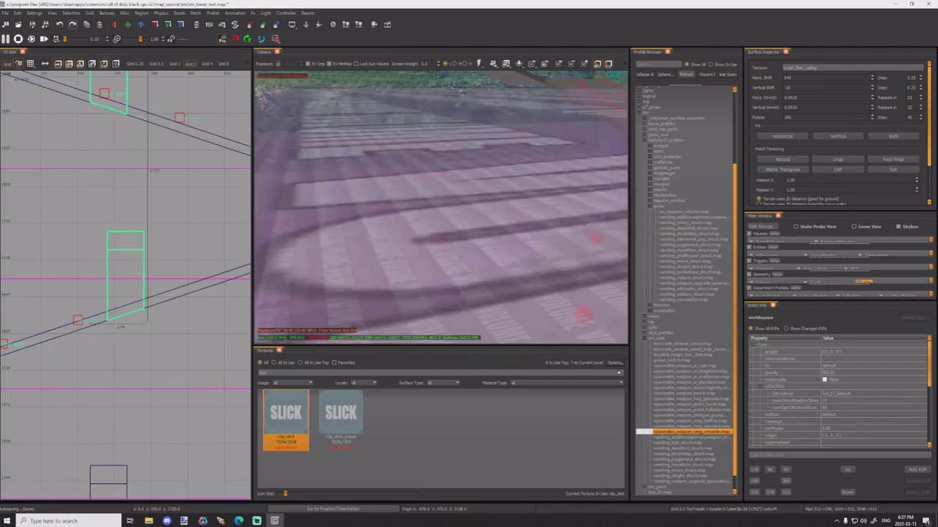
key("Escape")
left_click(413, 181, "shift")
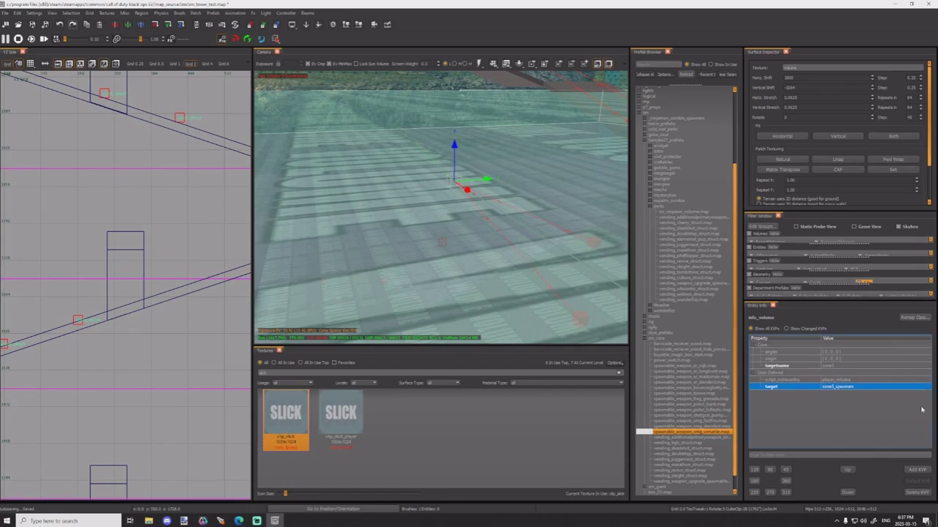
key("Escape")
Step: Place the spawnable_weapon_ar_standard prefab on the next ramp's wall, rotate it to match the wall and centre it on the face
right_click_drag(550, 326, 459, 311)
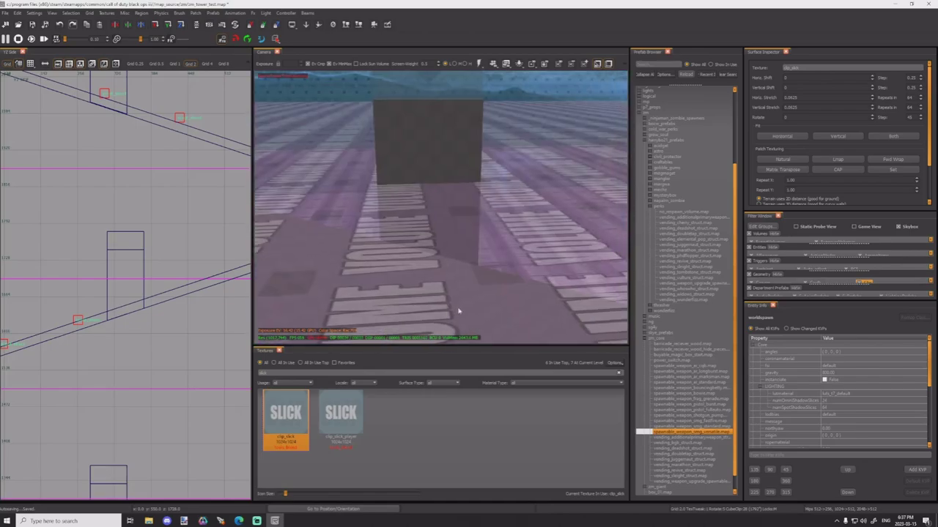
left_click(698, 383)
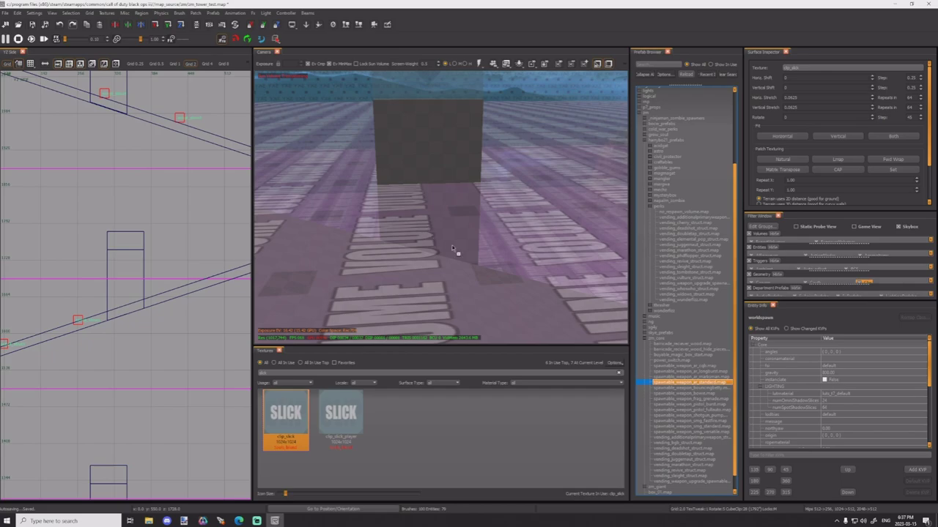
left_click_drag(451, 248, 453, 249)
key("alt+z")
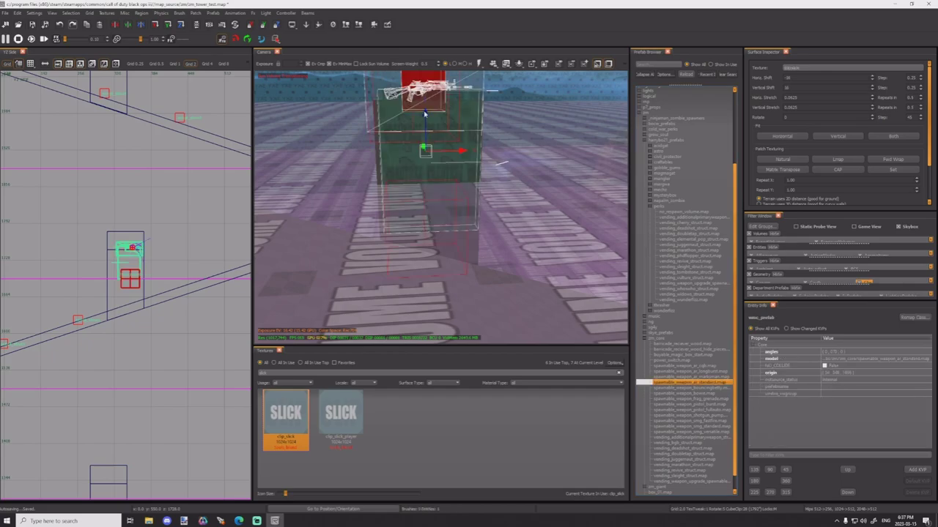
left_click_drag(425, 114, 423, 145)
scroll(123, 287, "up", 3)
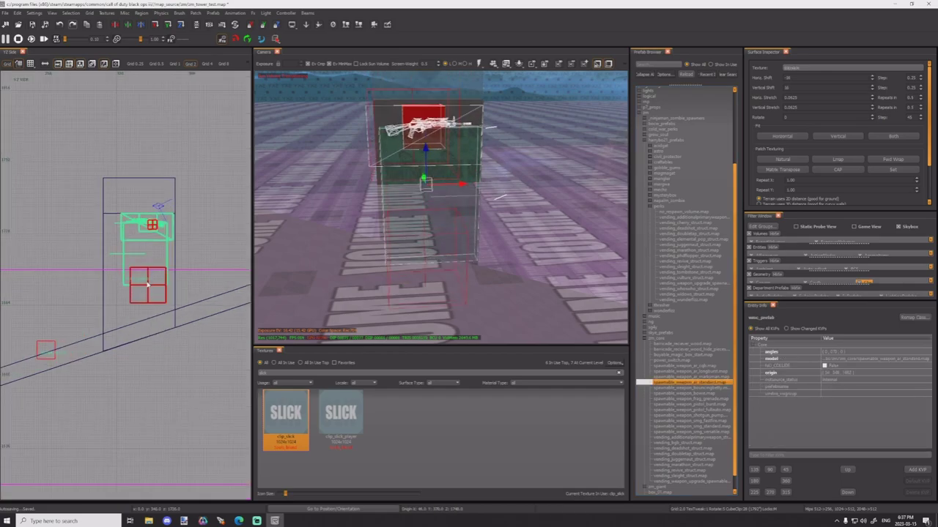
left_click_drag(147, 284, 213, 281)
Step: Turn the ar_standard prefab to face outward and nudge it against the wall on grid 1
key("ctrl+Tab")
key("alt+z")
key("alt+z")
scroll(222, 282, "up", 6)
scroll(222, 282, "up", 1)
key("1")
left_click_drag(133, 279, 176, 278)
key("Escape")
Step: Place the spawnable_weapon_ar_longburst prefab on the topmost ramp's wall, rotate it to match the wall and centre it on the face
mouse_move(411, 262)
right_mouse_down()
mouse_move(469, 271)
mouse_move(469, 252)
mouse_move(505, 212)
mouse_move(542, 212)
mouse_move(415, 262)
mouse_move(425, 315)
mouse_move(410, 304)
mouse_move(432, 312)
mouse_move(396, 297)
mouse_move(455, 303)
mouse_move(432, 256)
mouse_move(410, 246)
mouse_move(411, 267)
mouse_move(385, 269)
right_mouse_up()
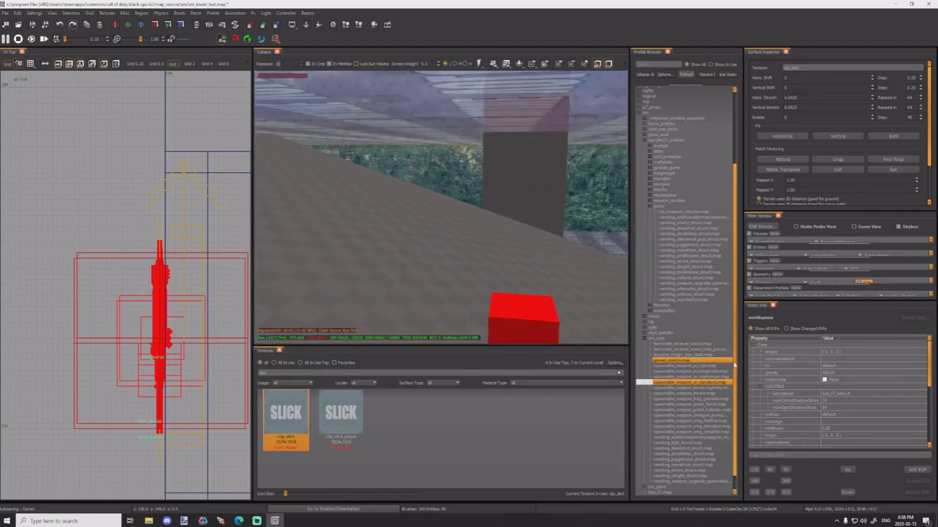
left_click(709, 377)
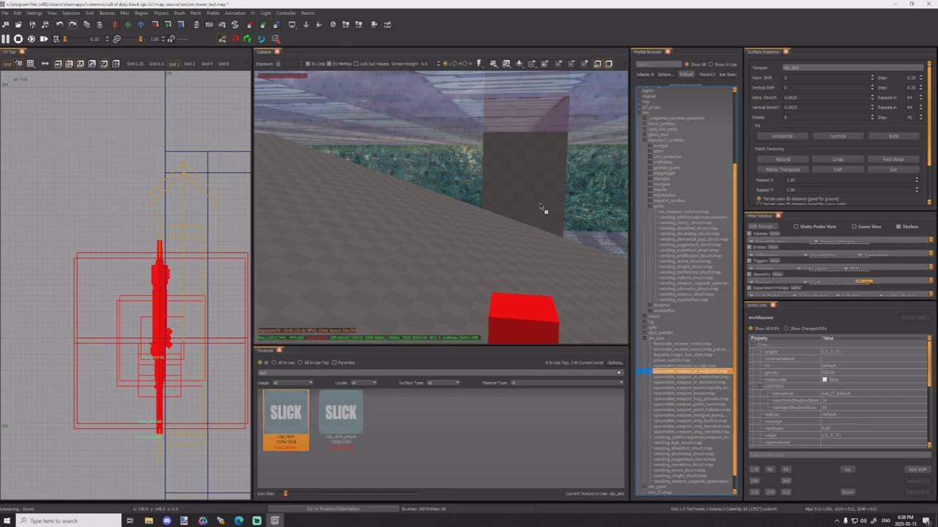
left_click_drag(540, 208, 539, 208)
scroll(515, 221, "up", 2)
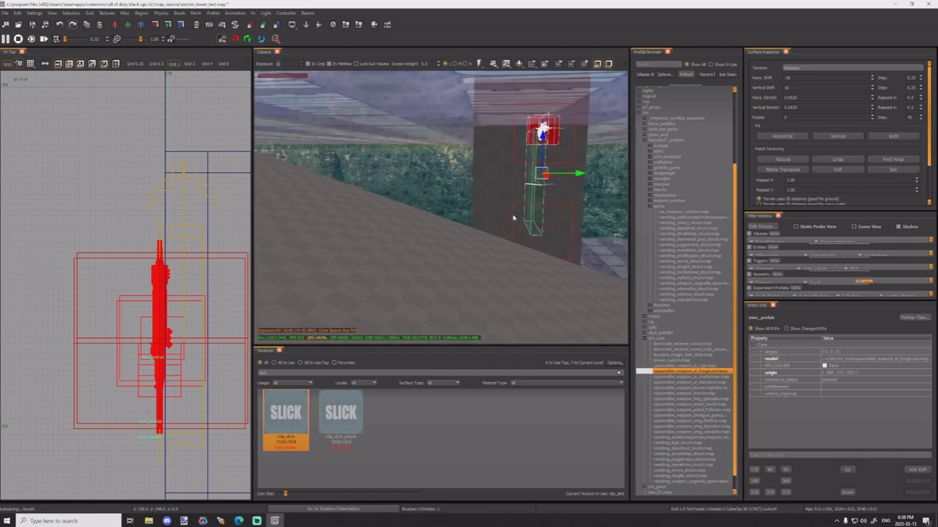
key("alt+z")
scroll(165, 252, "down", 4)
key("ctrl+Tab")
key("ctrl+Tab")
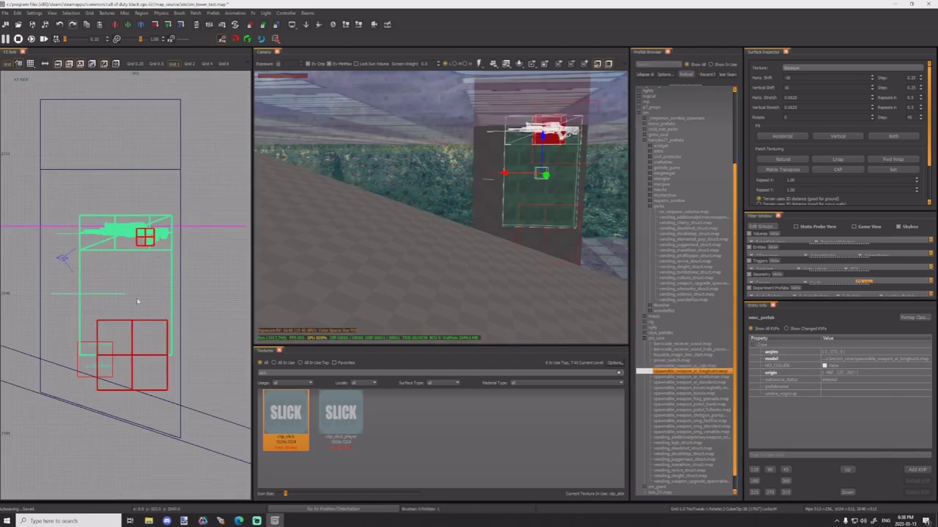
left_click_drag(137, 297, 123, 318)
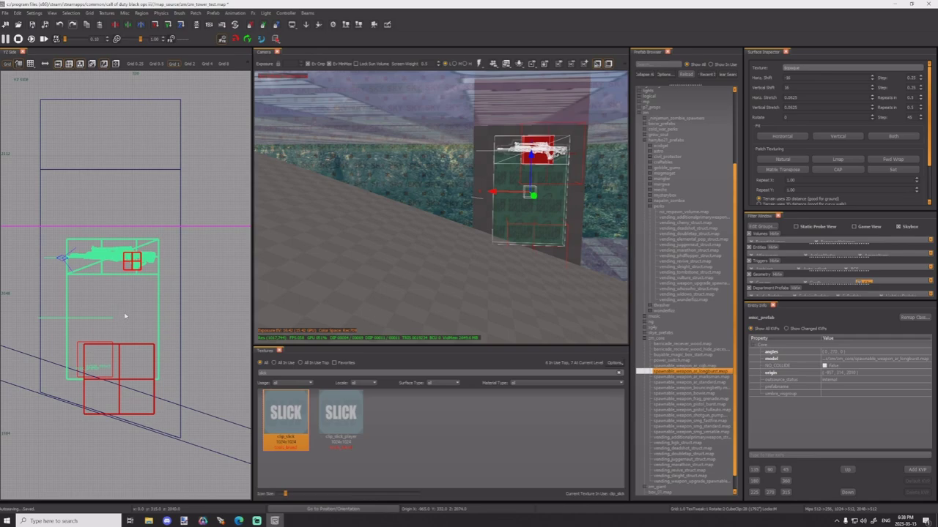
Step: Nudge the ar_longburst prefab's sideways position against the wall and check its alignment
key("ctrl+Tab")
scroll(115, 244, "up", 5)
left_click_drag(118, 244, 106, 244)
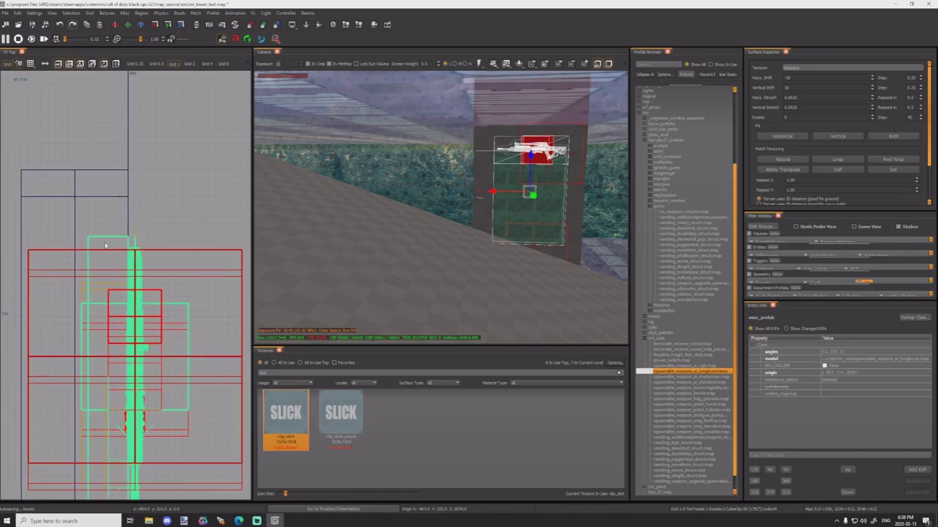
key("ctrl+Tab")
key("ctrl+Tab")
scroll(127, 260, "down", 5)
key("Escape")
Step: Copy the top floor's brush and narrow the copy from both sides to a short section near the middle
mouse_move(360, 245)
right_mouse_down()
mouse_move(374, 249)
mouse_move(381, 231)
mouse_move(337, 238)
mouse_move(403, 250)
mouse_move(406, 278)
mouse_move(388, 282)
mouse_move(377, 270)
mouse_move(370, 244)
mouse_move(392, 248)
mouse_move(369, 254)
right_mouse_up()
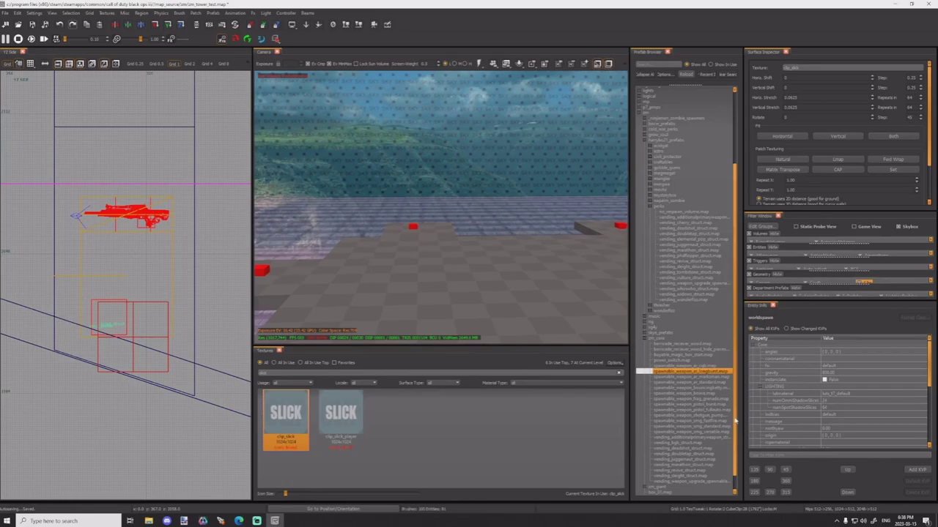
scroll(703, 425, "down", 1)
left_click(670, 493)
right_click_drag(527, 293, 542, 293)
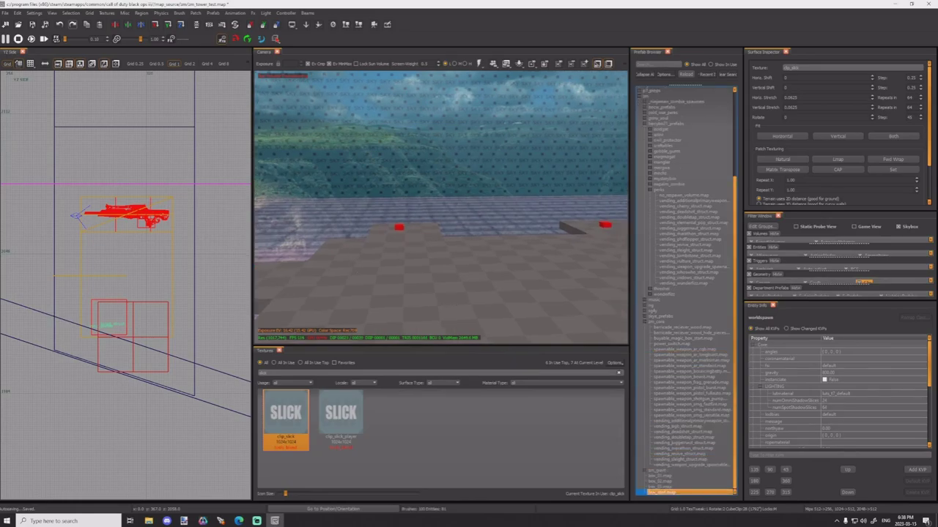
right_click_drag(486, 315, 485, 331)
left_click(440, 334, "shift")
scroll(240, 312, "down", 11)
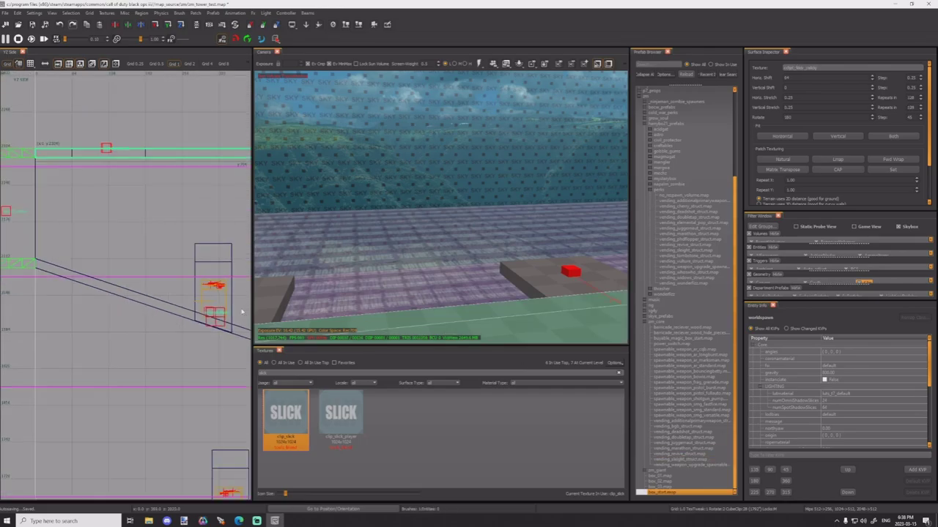
key("ctrl+Tab")
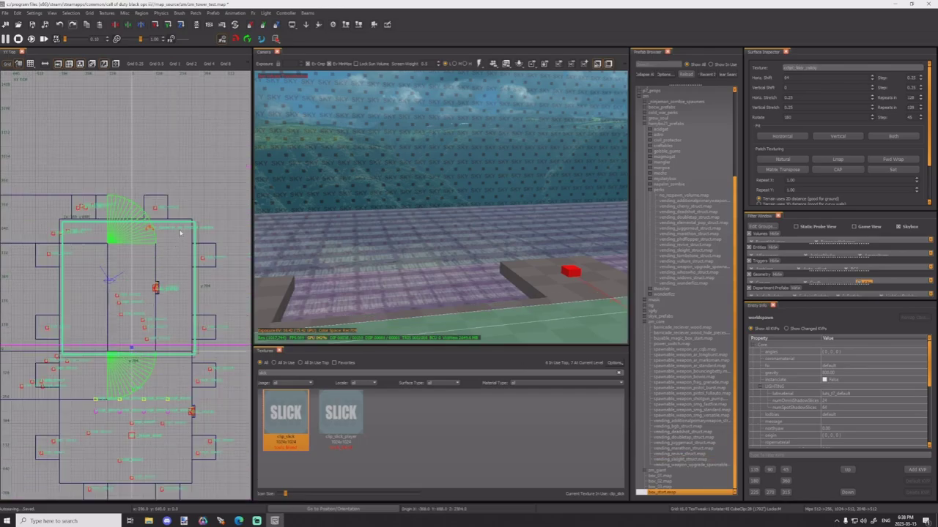
scroll(181, 227, "up", 2)
mouse_move(200, 222)
left_mouse_down()
mouse_move(104, 223)
mouse_move(117, 222)
left_mouse_up()
right_click_drag(117, 222, 198, 207)
left_click_drag(11, 307, 82, 310)
Step: Shorten the copied floor section to a small ledge projecting just beyond the top floor's edge
mouse_move(162, 429)
left_mouse_down()
mouse_move(144, 225)
mouse_move(165, 166)
left_mouse_up()
scroll(145, 193, "up", 4)
left_click_drag(162, 271, 162, 242)
right_click_drag(162, 226, 118, 304)
left_click_drag(162, 225, 162, 205)
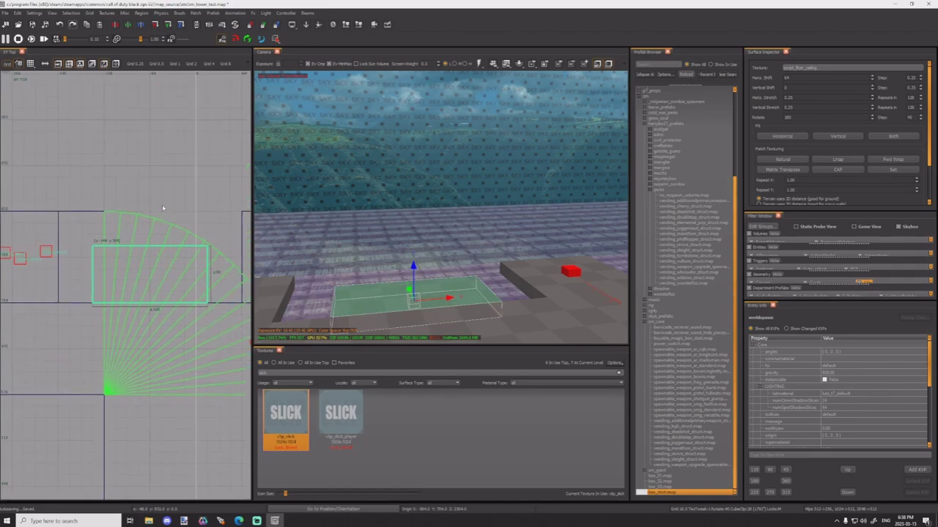
right_click_drag(178, 257, 160, 260)
key("Escape")
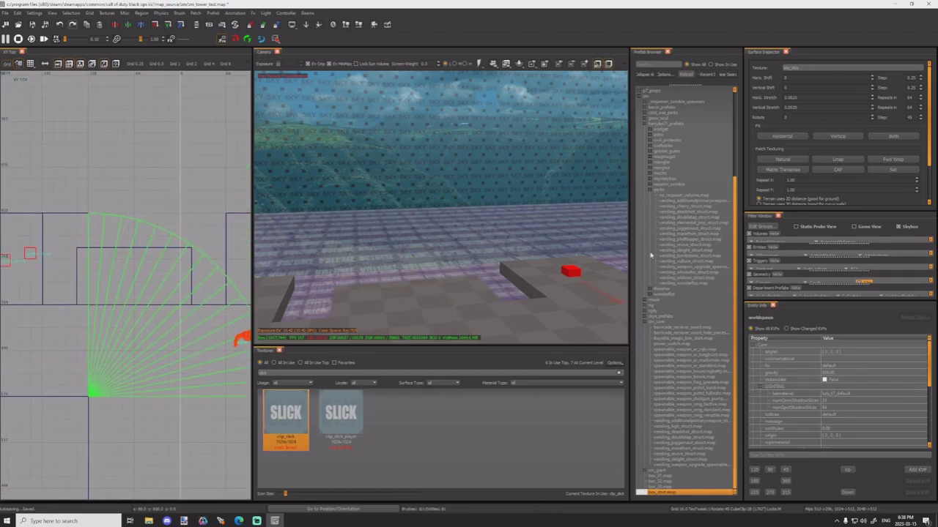
Step: Place the t7_mysterybox_0 prefab from the mysterybox folder on the new ledge and align it with the top floor's edge
double_click(667, 322)
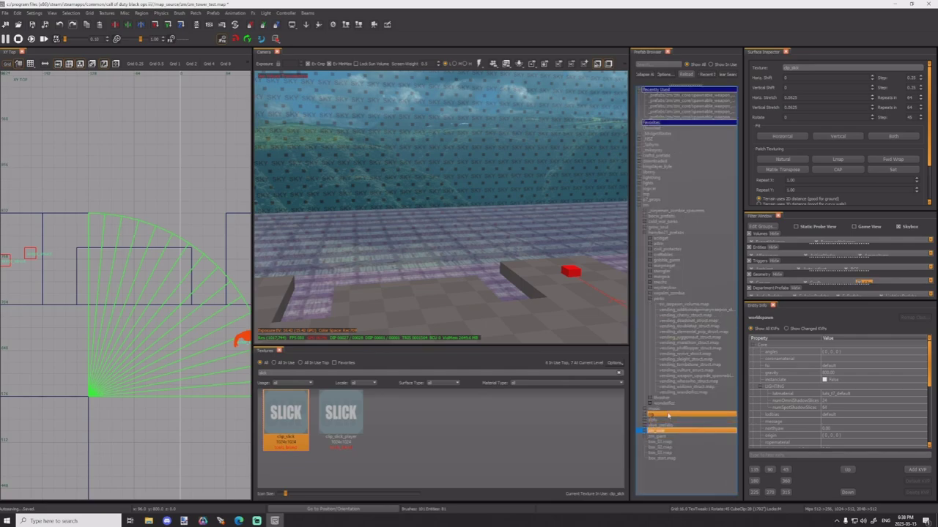
double_click(662, 300)
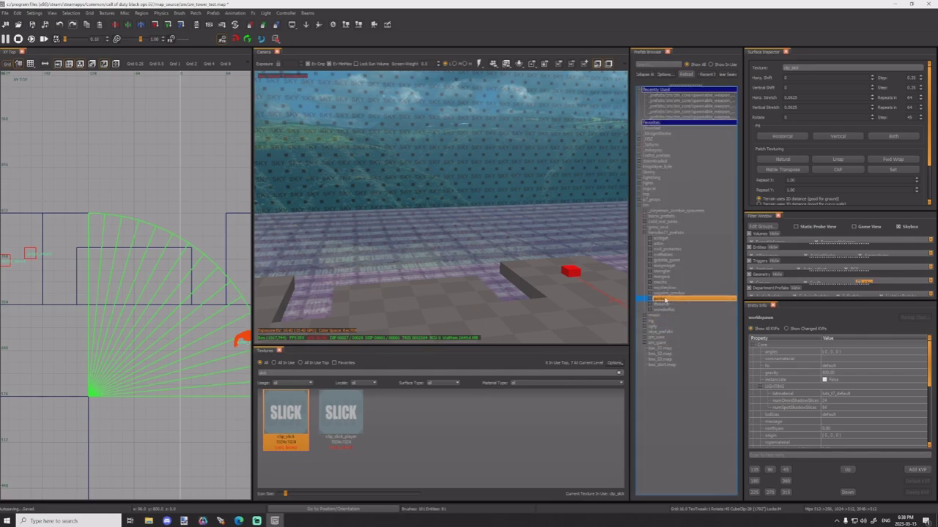
double_click(714, 289)
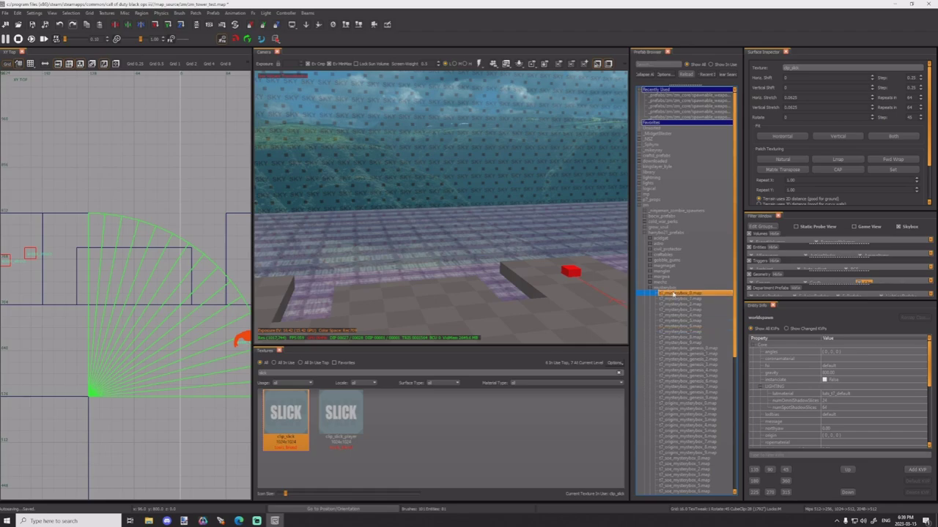
left_click_drag(434, 301, 433, 300)
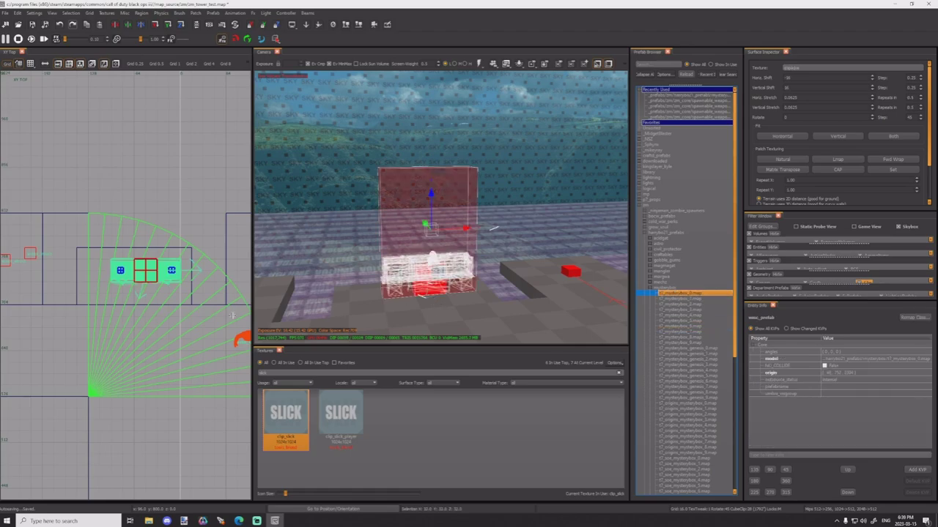
scroll(59, 277, "down", 4)
scroll(66, 275, "up", 5)
left_click_drag(128, 253, 118, 276)
key("Escape")
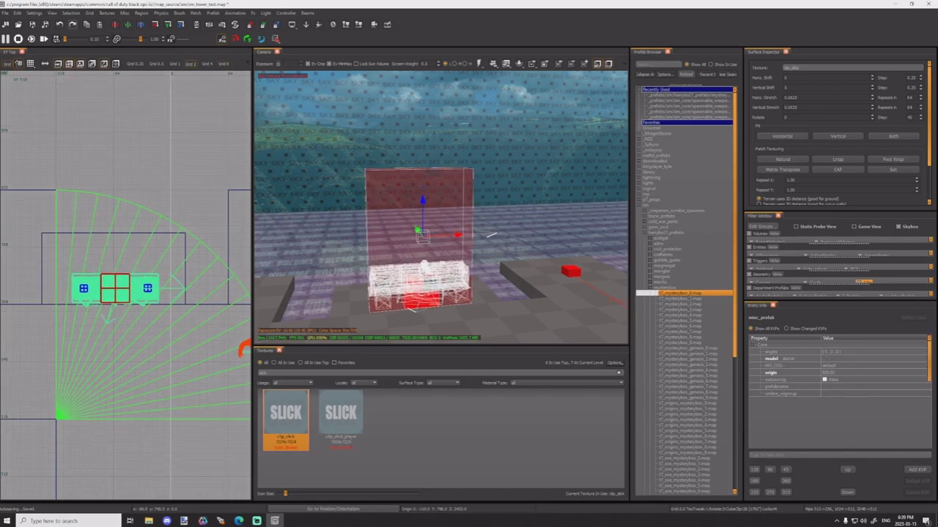
Step: Shrink the ledge brush from its sides and outer edge to fit closely around the mystery box
left_click(484, 292, "shift")
left_click_drag(16, 272, 36, 270)
left_click_drag(233, 286, 211, 286)
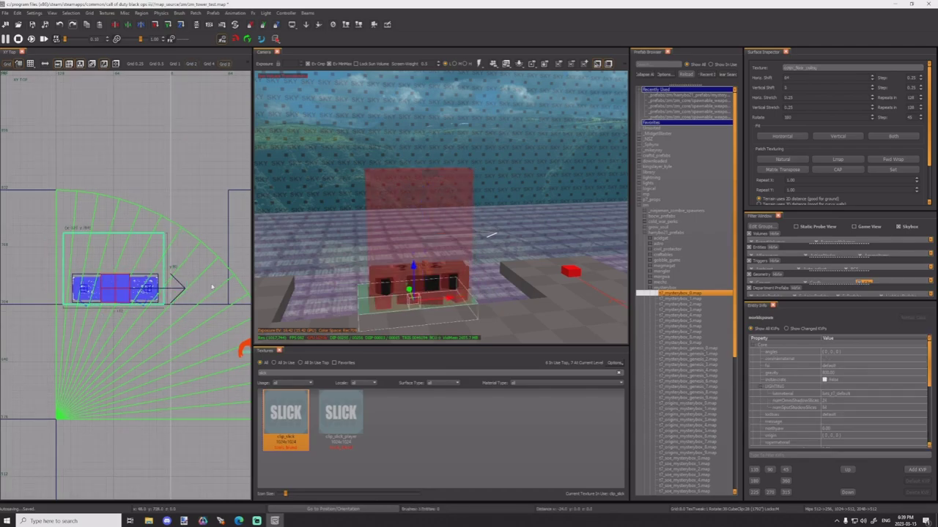
left_click_drag(101, 191, 99, 226)
left_click_drag(47, 292, 52, 291)
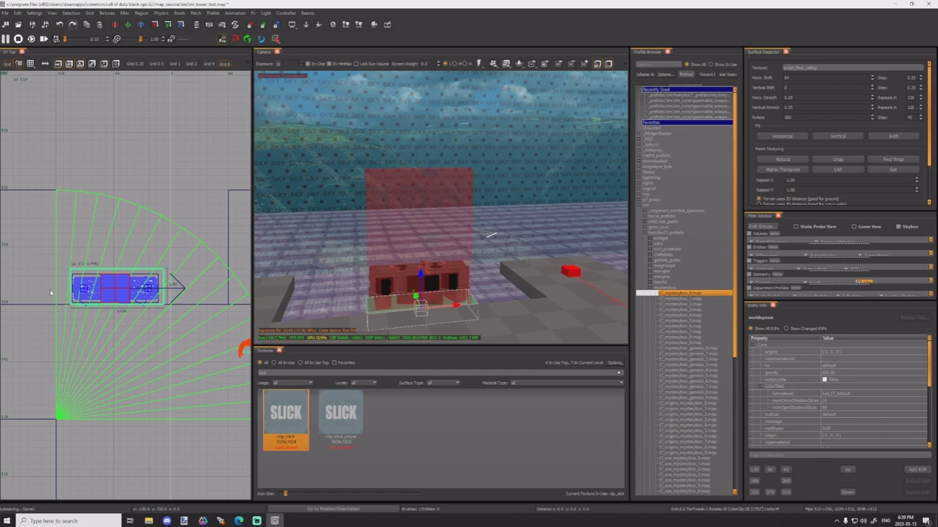
Step: Fine-tune the ledge brush's sides on grid size 2 until they fit the ends of the mystery box
scroll(181, 280, "up", 6)
key("2")
left_click_drag(161, 285, 139, 290)
left_click_drag(65, 199, 65, 220)
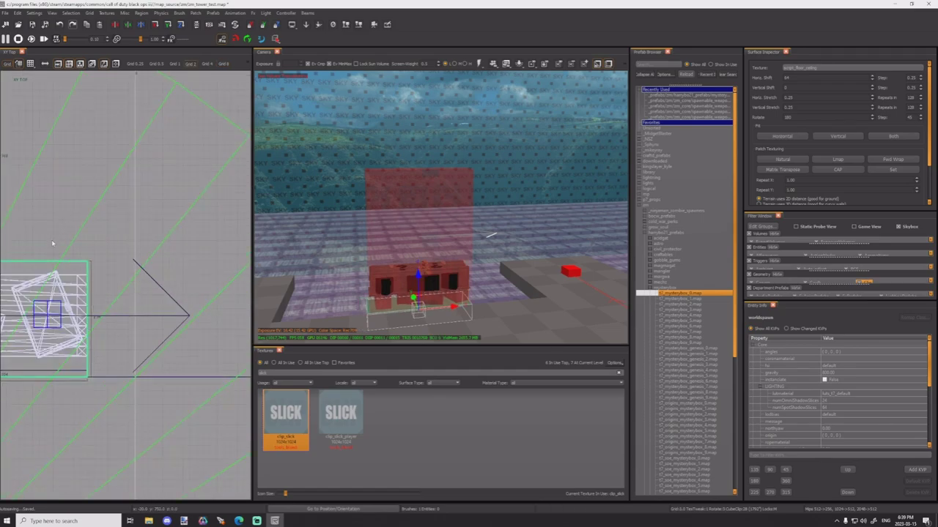
scroll(51, 240, "up", 4)
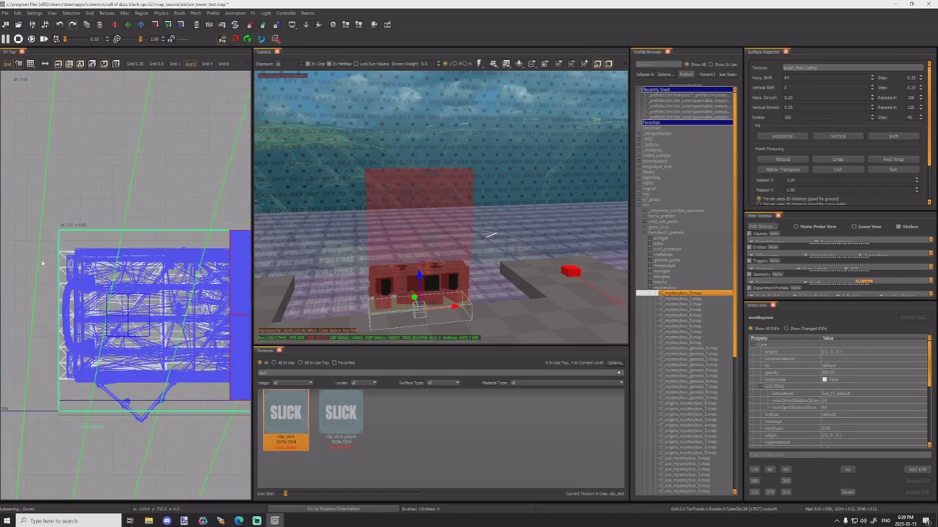
key("Escape")
Step: Select the reflection probe on the ground floor and shift its volume toward the tower's centre, using grid size 8
key("w")
mouse_move(361, 283)
right_mouse_down()
mouse_move(361, 315)
mouse_move(407, 317)
mouse_move(432, 304)
mouse_move(361, 294)
mouse_move(361, 307)
mouse_move(359, 256)
mouse_move(322, 231)
mouse_move(293, 227)
mouse_move(293, 197)
mouse_move(282, 202)
mouse_move(350, 266)
mouse_move(330, 262)
mouse_move(414, 261)
mouse_move(353, 254)
right_mouse_up()
scroll(359, 282, "up", 3)
scroll(359, 280, "down", 3)
key("w")
key("w")
key("w")
right_click_drag(308, 212, 328, 213)
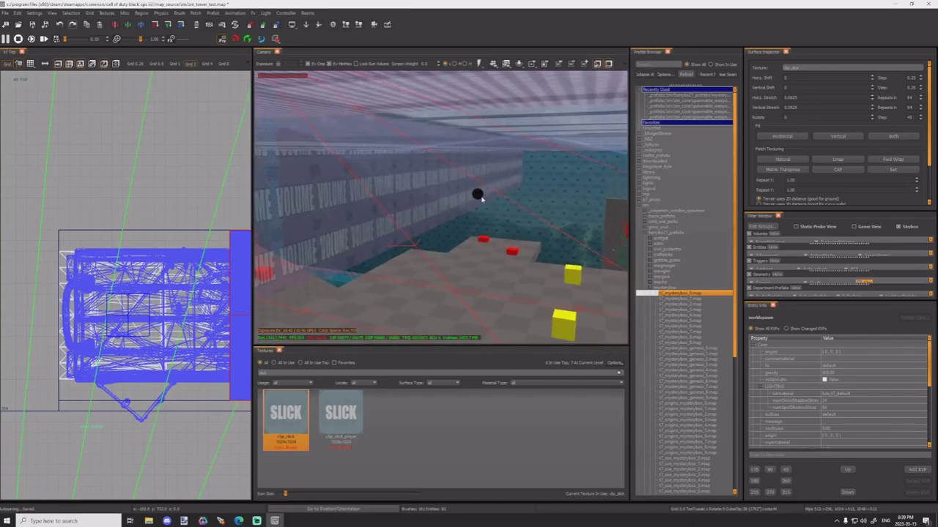
left_click(480, 197, "shift")
scroll(75, 235, "down", 10)
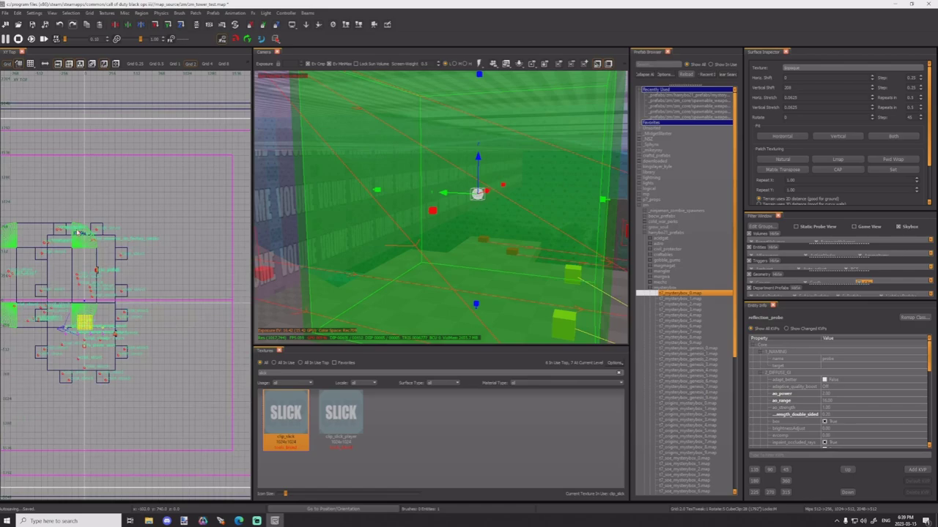
scroll(78, 233, "up", 4)
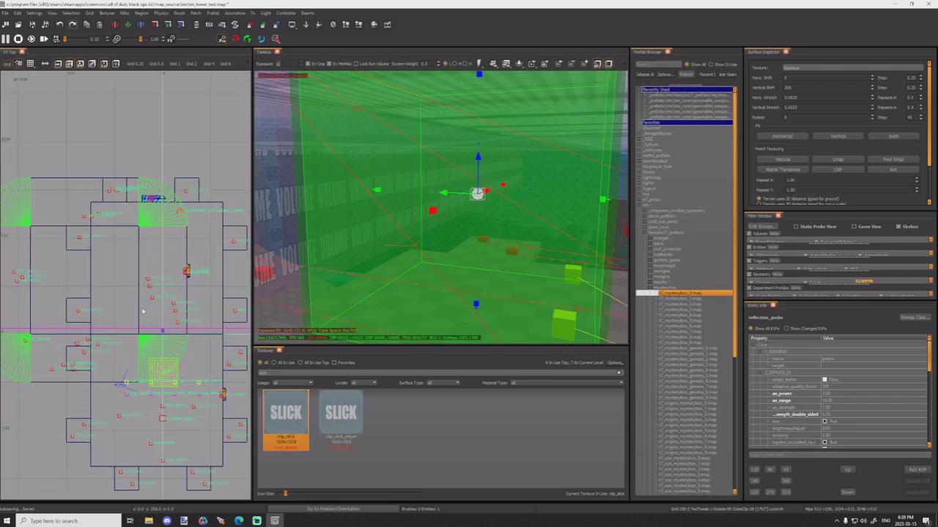
left_click_drag(164, 376, 85, 286)
key("4")
Step: Enlarge the reflection probe's volume horizontally and vertically to enclose the tower's floors and ramps
scroll(85, 286, "down", 4)
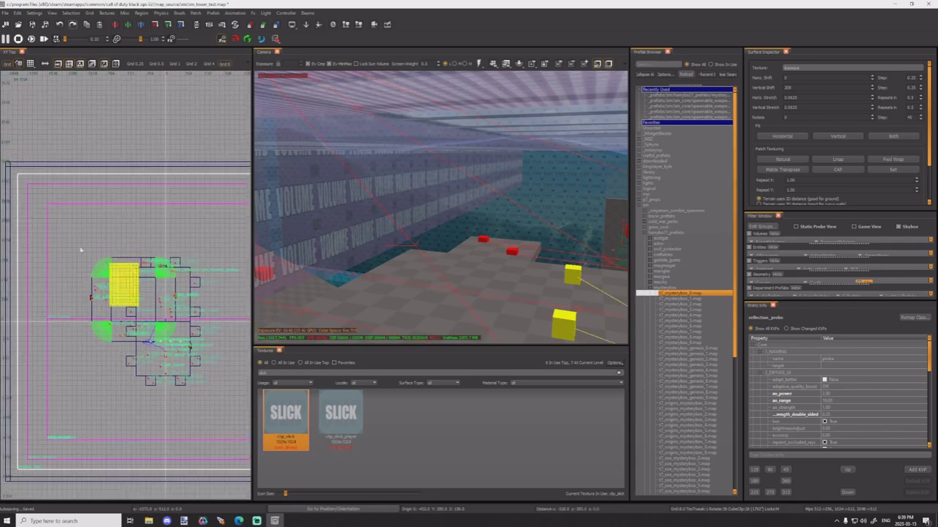
left_click_drag(196, 285, 226, 300)
left_click_drag(175, 320, 170, 411)
right_click_drag(134, 124, 134, 168)
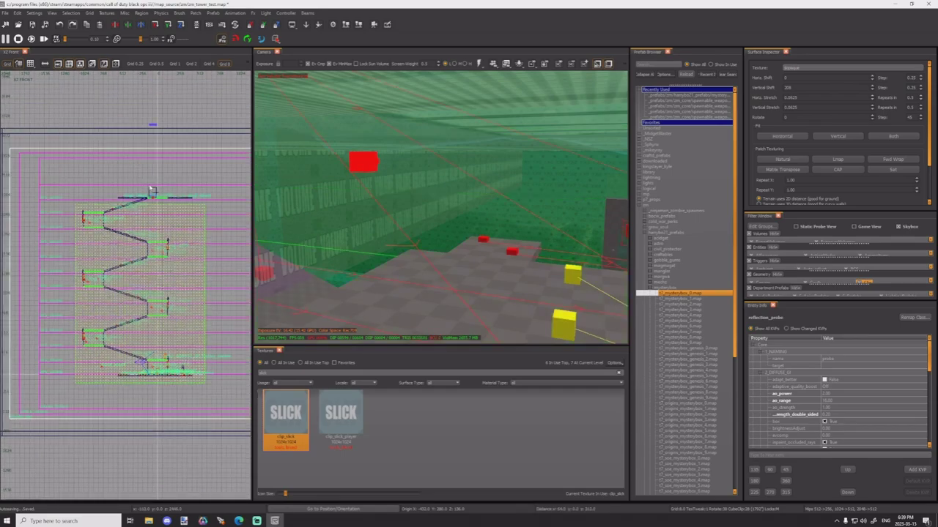
scroll(127, 184, "up", 9)
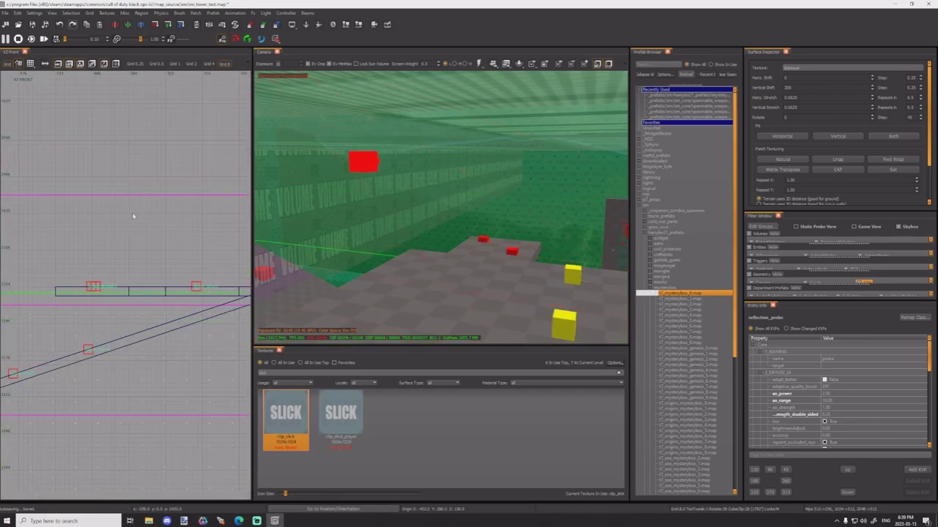
scroll(134, 214, "down", 3)
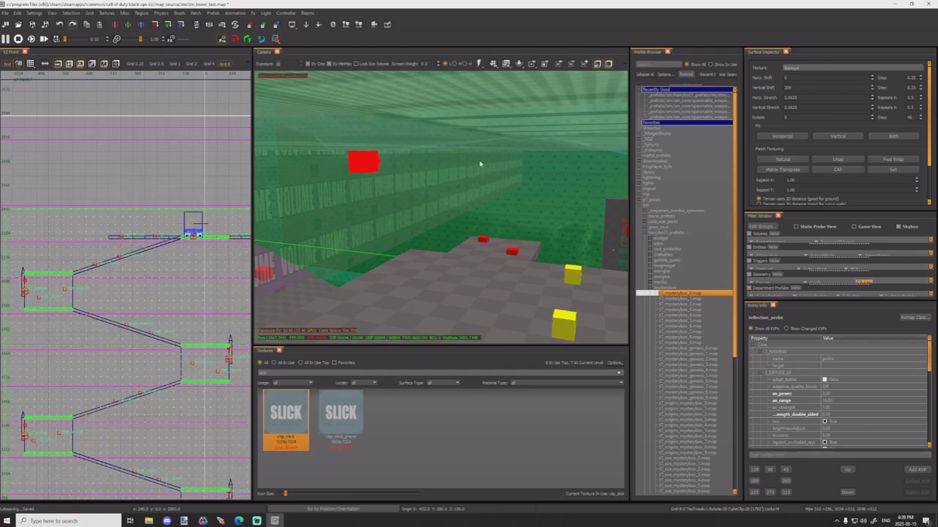
right_click_drag(480, 164, 410, 208)
key("Escape")
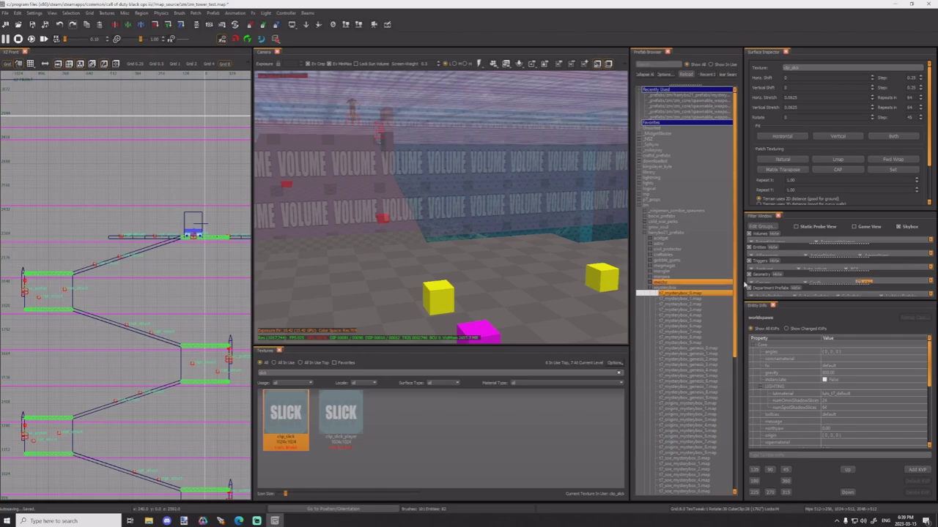
Step: Hide all volumes with the display filter and bring the ground floor's side ledges into view
left_click(749, 234)
right_click_drag(468, 208, 407, 217)
right_click_drag(512, 238, 426, 198)
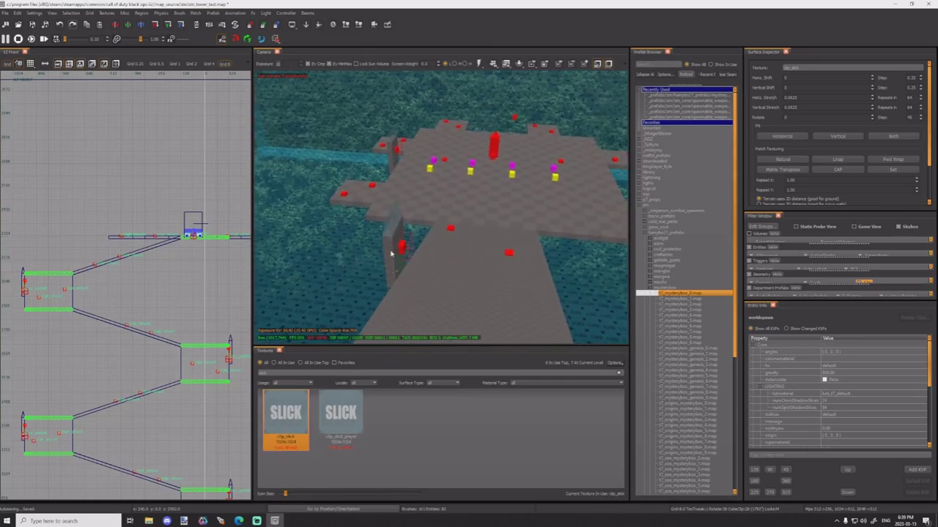
right_click_drag(391, 253, 401, 234)
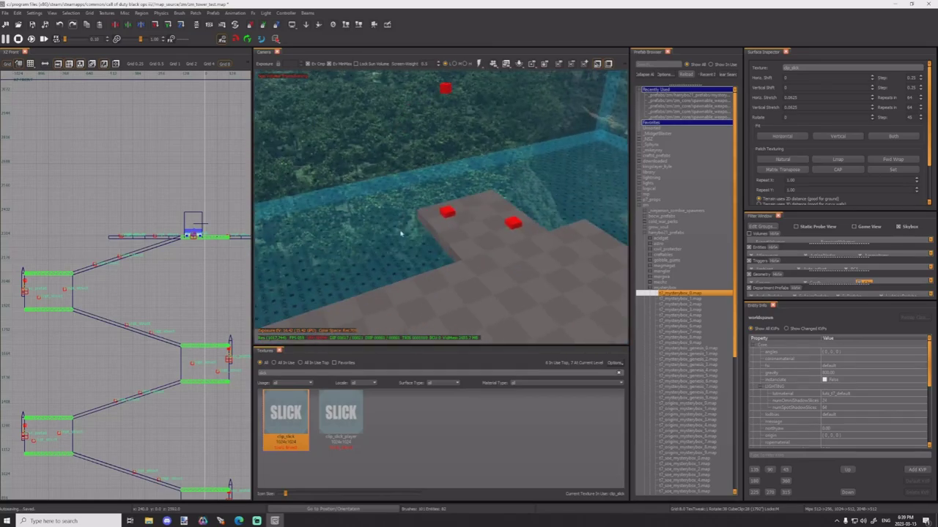
Step: Place the vending_revive_struct prefab from the perks folder at the ground floor's edge, facing the floor
left_click(662, 293)
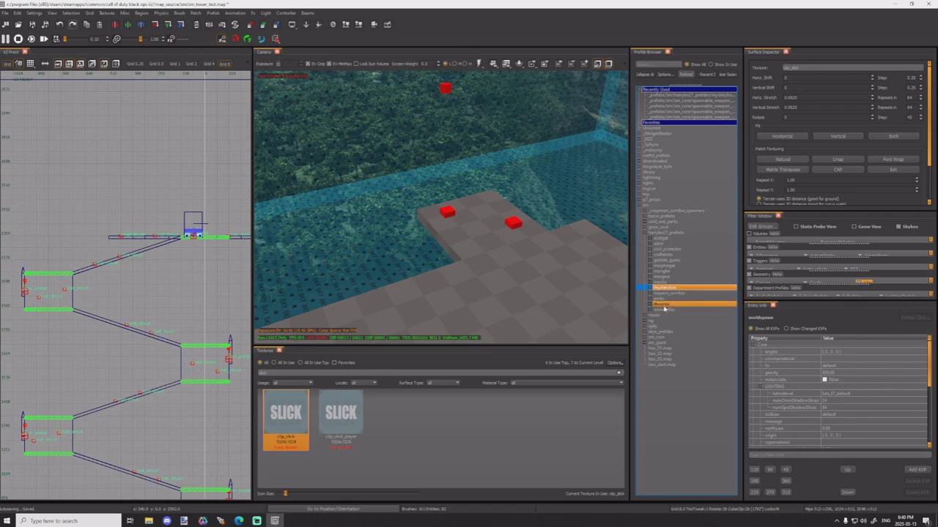
left_click(662, 299)
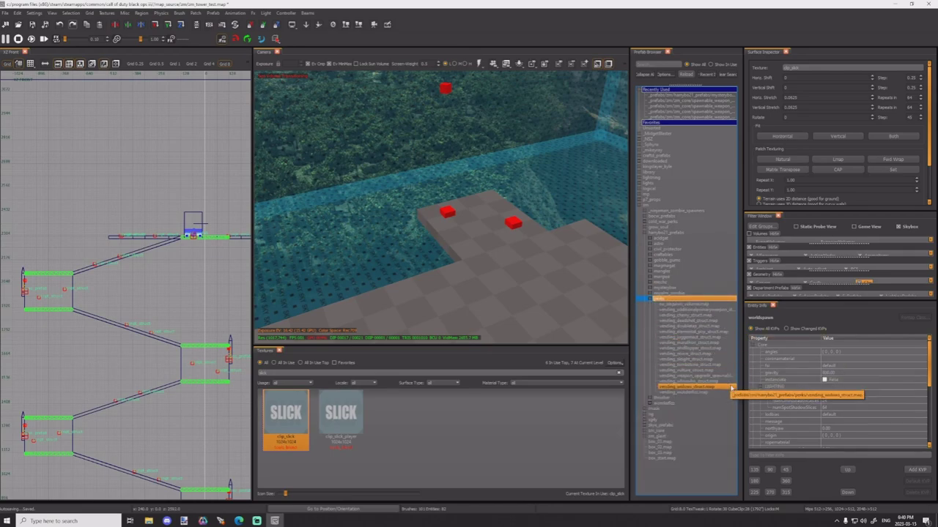
left_click(687, 349)
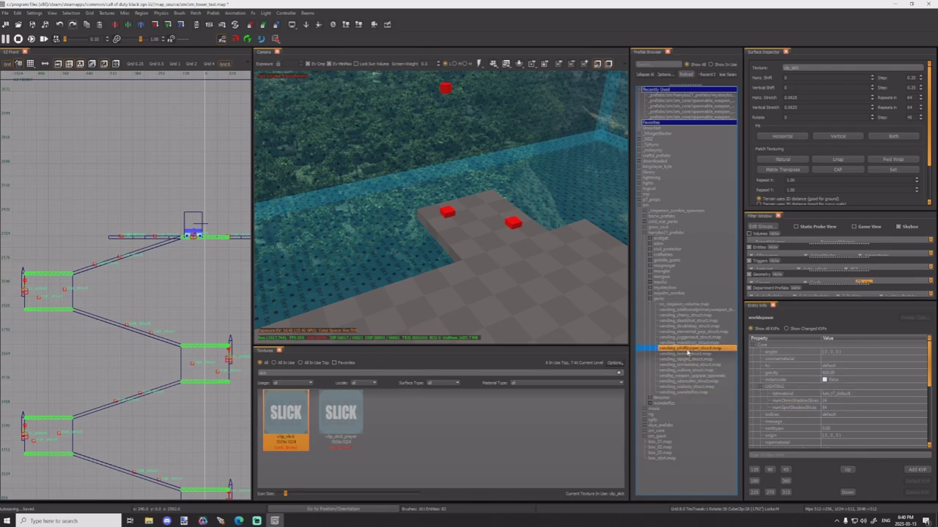
right_click_drag(513, 298, 578, 317)
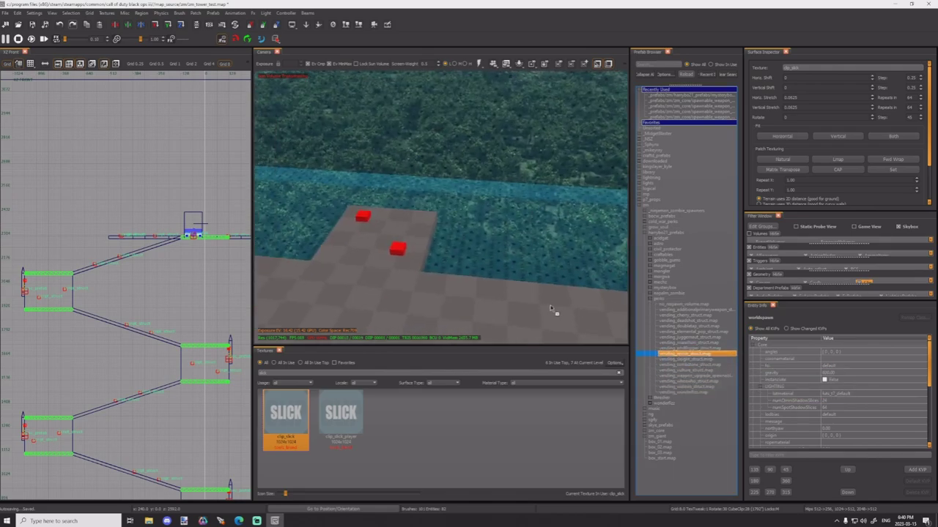
left_click_drag(552, 308, 555, 311)
key("z")
key("z")
key("z")
scroll(128, 315, "down", 6)
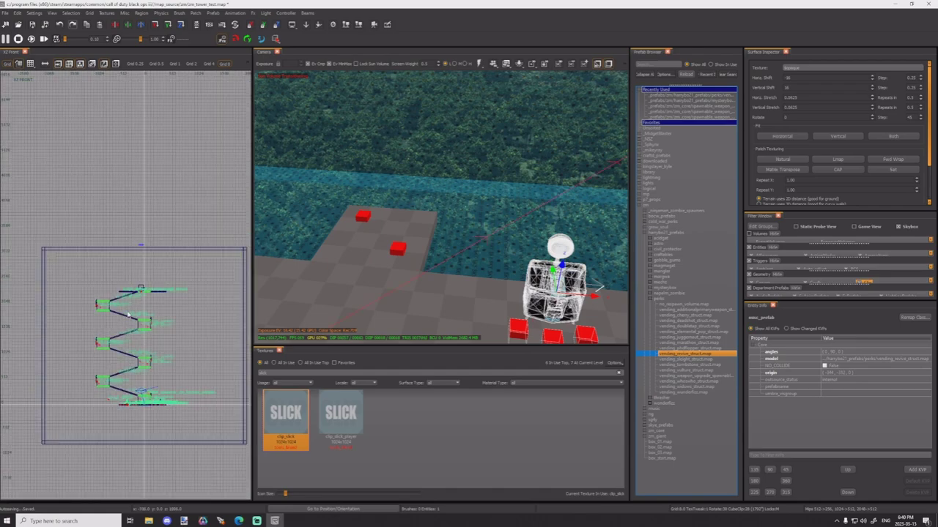
Step: Position the revive machine just beyond the ground floor's edge, between the two side ledges
key("ctrl+Tab")
scroll(129, 311, "up", 12)
mouse_move(148, 235)
left_mouse_down()
mouse_move(86, 240)
mouse_move(97, 240)
left_mouse_up()
key("Escape")
Step: Duplicate the neighbouring ledge brush under the revive machine and shrink the copy to fit closely around it
left_click(330, 259, "shift")
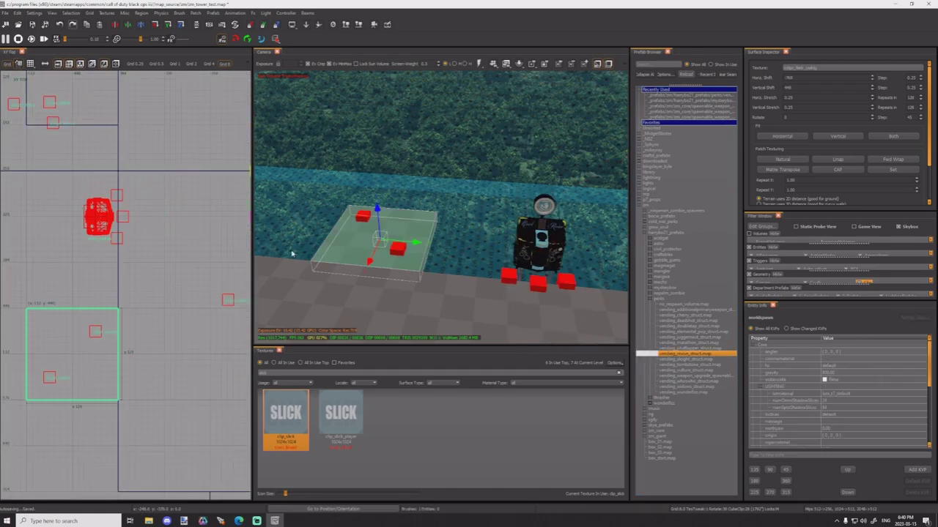
key("space")
left_click_drag(101, 345, 95, 208)
left_click_drag(98, 160, 94, 180)
left_click_drag(94, 319, 96, 288)
right_click_drag(99, 274, 172, 293)
left_click_drag(63, 240, 114, 246)
right_click_drag(542, 265, 533, 274)
key("Escape")
scroll(172, 296, "down", 8)
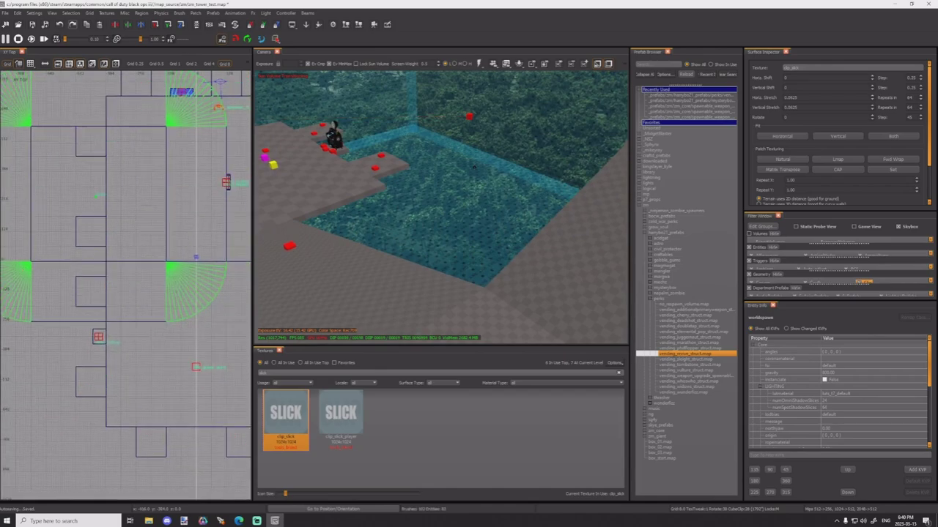
Step: Place the vending_deadshot_struct prefab on the curved corner landing of the ramp
right_click_drag(463, 302, 463, 302)
right_click_drag(553, 273, 553, 273)
right_click_drag(541, 236, 779, 374)
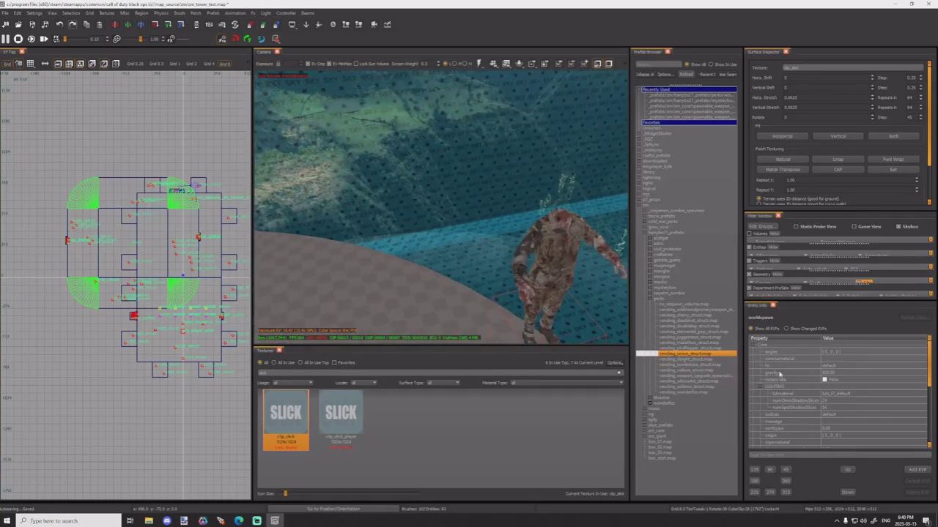
left_click(687, 323)
left_click_drag(346, 249, 387, 273)
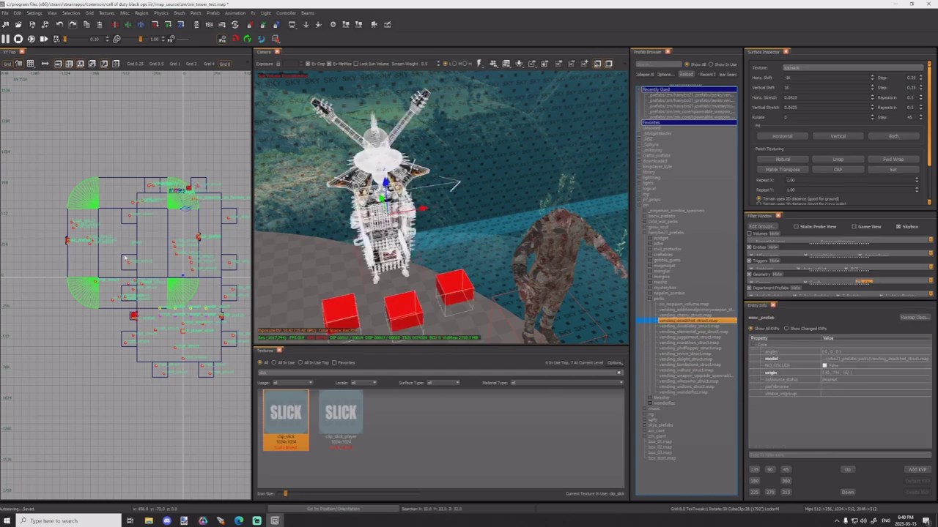
Step: Rotate the deadshot machine by -45 degrees and position it just outside the landing's curved edge
scroll(180, 197, "up", 8)
key("3")
right_click_drag(205, 203, 191, 236, "alt")
scroll(190, 235, "up", 4)
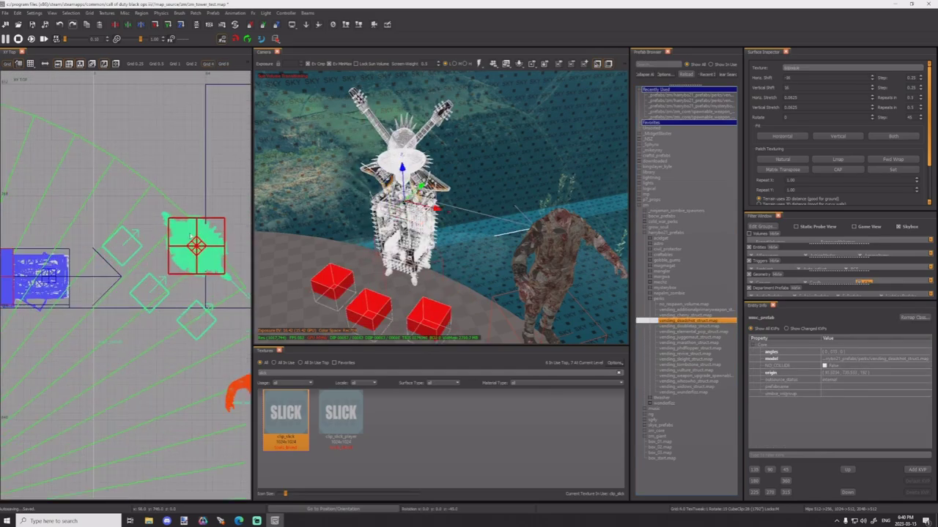
left_click_drag(191, 239, 197, 196)
key("Escape")
right_click_drag(389, 228, 382, 230)
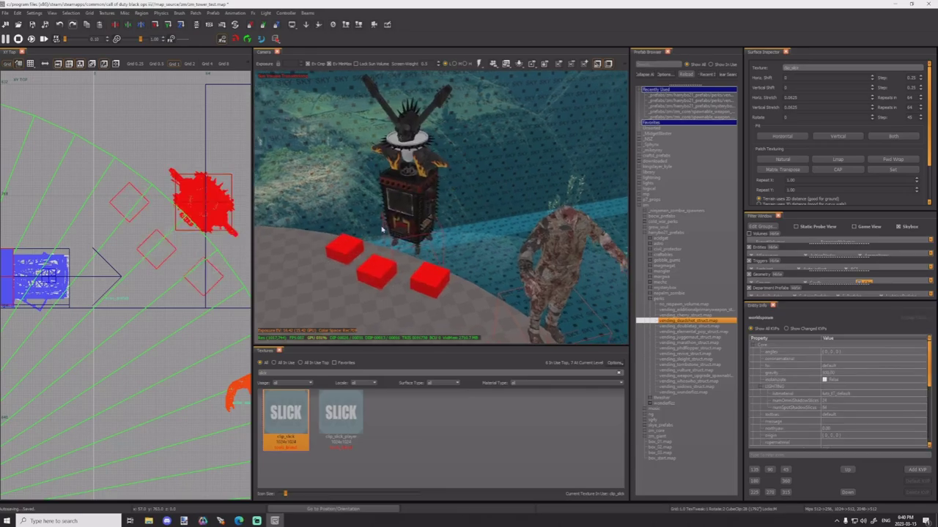
Step: Place the vending_cherry_struct prefab on another curved corner landing of the ramp
right_click_drag(158, 228, 112, 235)
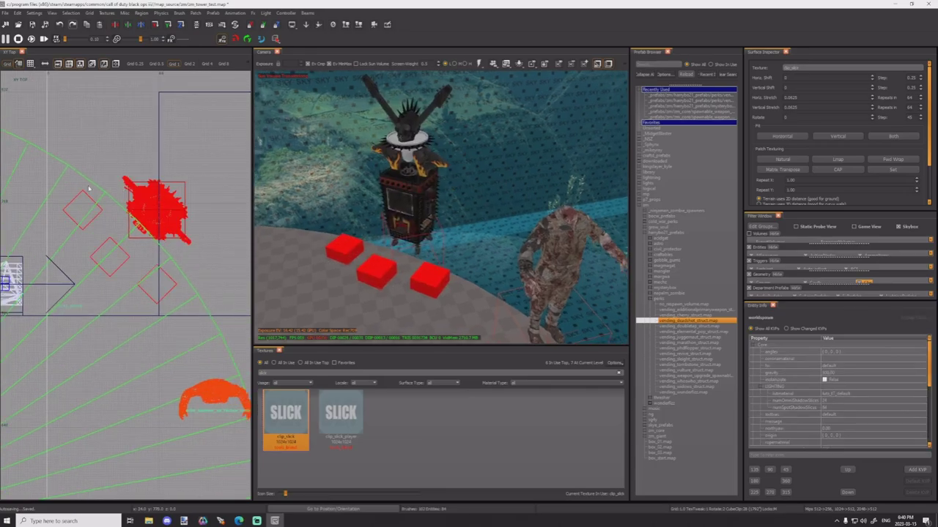
right_click_drag(356, 231, 432, 202)
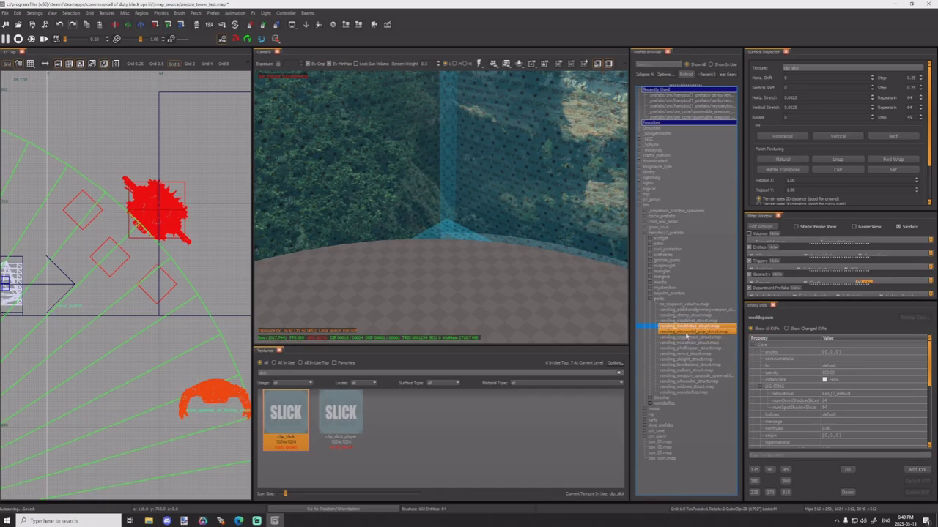
mouse_move(532, 300)
right_mouse_down()
mouse_move(469, 297)
mouse_move(533, 299)
right_mouse_up()
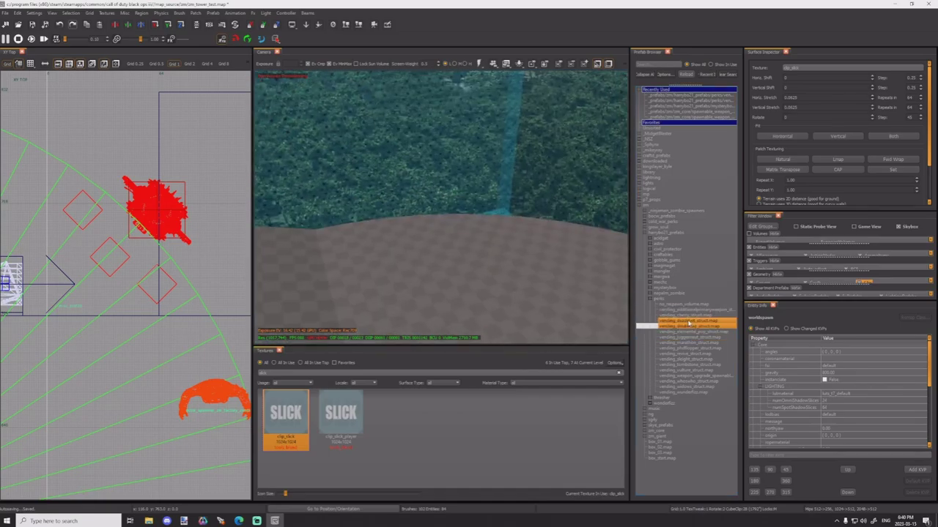
left_click(684, 316)
left_click_drag(536, 231, 536, 232)
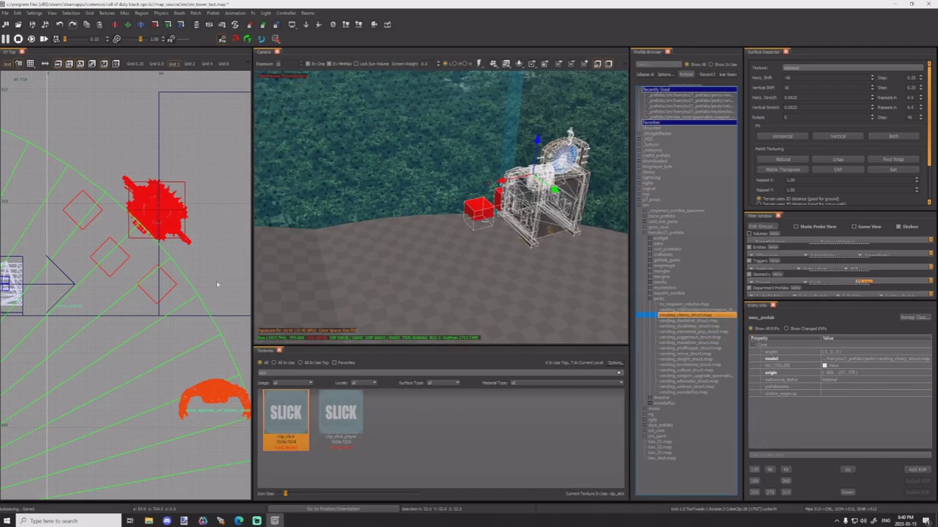
Step: Rotate the cherry machine to face its landing diagonally and move it just outside the curved edge
scroll(84, 246, "down", 12)
scroll(93, 248, "up", 6)
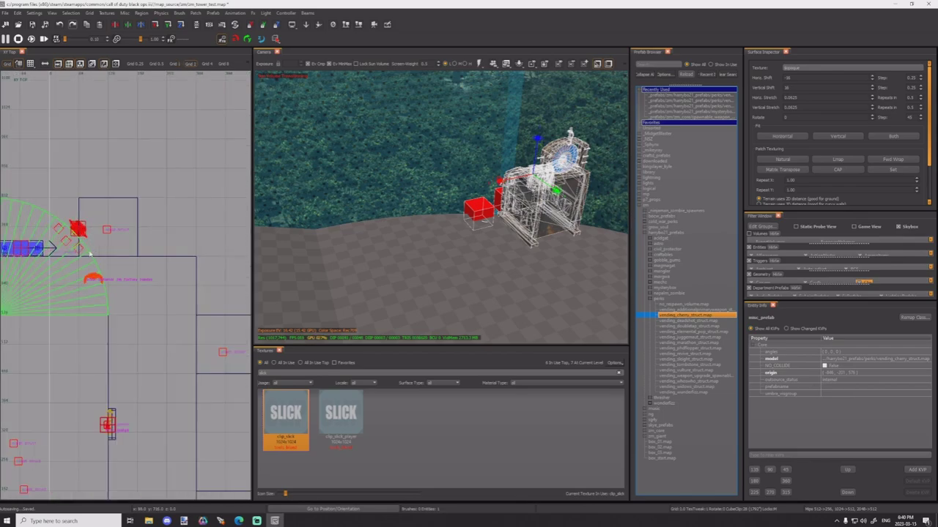
scroll(157, 258, "down", 6)
right_click_drag(132, 278, 175, 285)
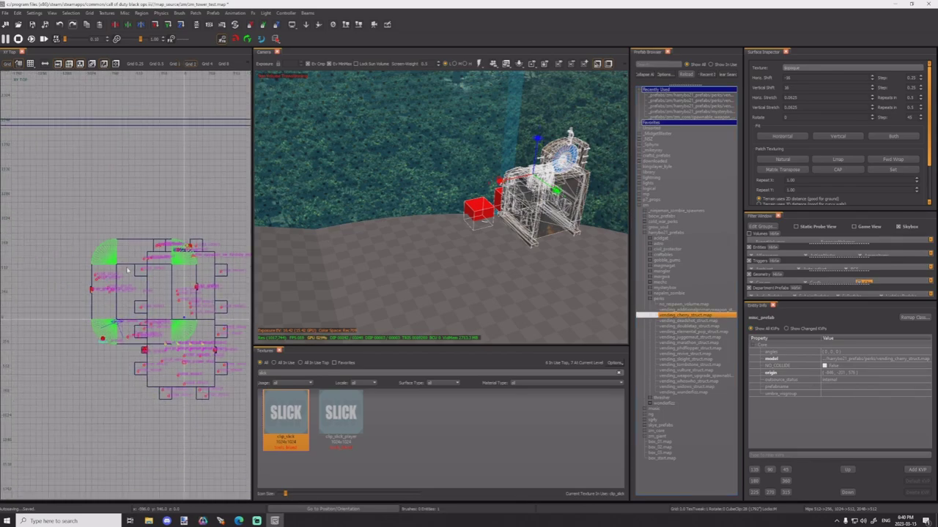
scroll(98, 339, "up", 8)
left_click_drag(116, 277, 78, 239)
left_click_drag(104, 301, 82, 292)
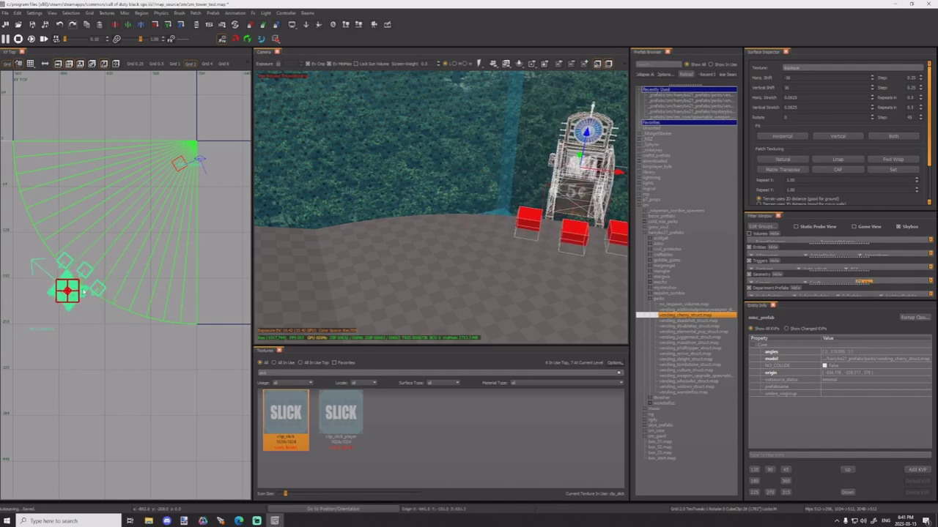
Step: Place the vending_juggernaut_struct prefab on the next curved platform
key("Escape")
right_click_drag(410, 282, 469, 255)
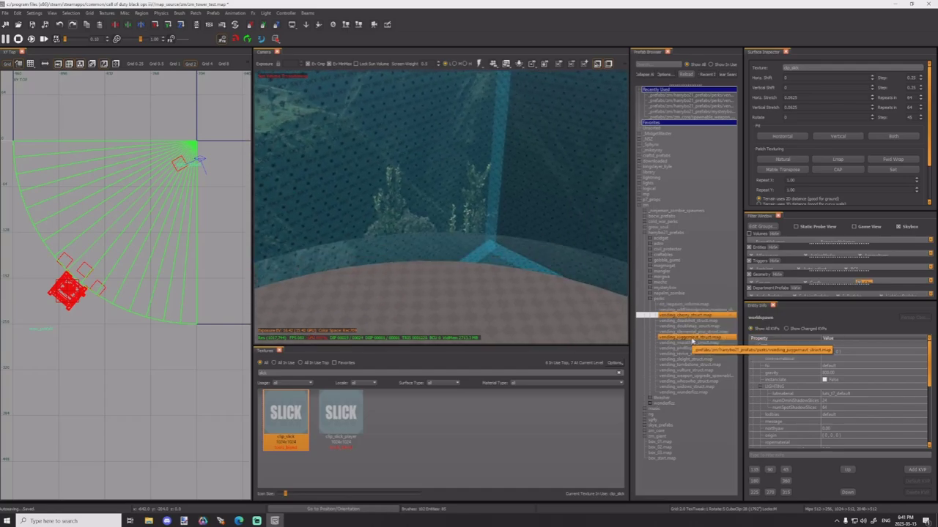
left_click(687, 338)
left_click_drag(484, 287, 485, 288)
scroll(205, 233, "down", 9)
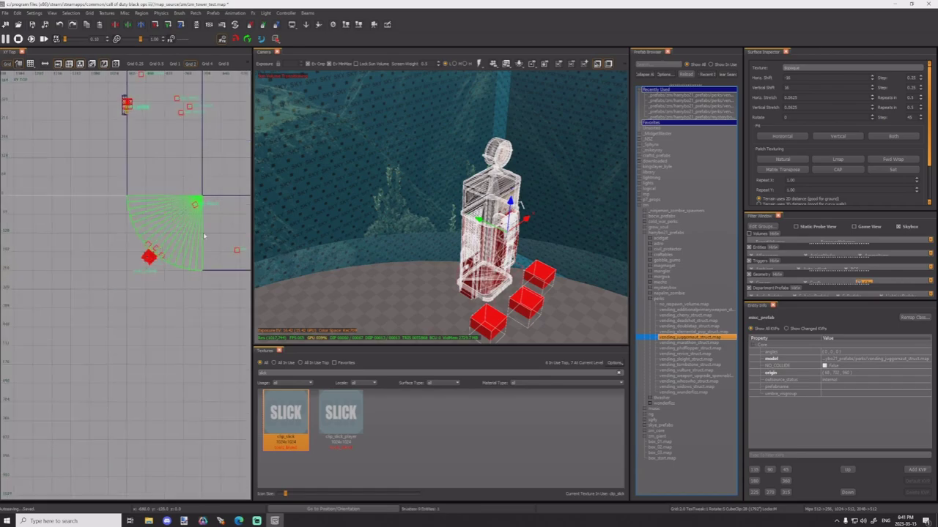
Step: Rotate the juggernaut machine to face the platform's centre and move it to the outer edge of the quarter-circle platform
right_click_drag(205, 233, 74, 299)
scroll(150, 229, "up", 7)
key("r")
left_click_drag(159, 247, 159, 179)
scroll(192, 213, "up", 1)
key("3")
key("r")
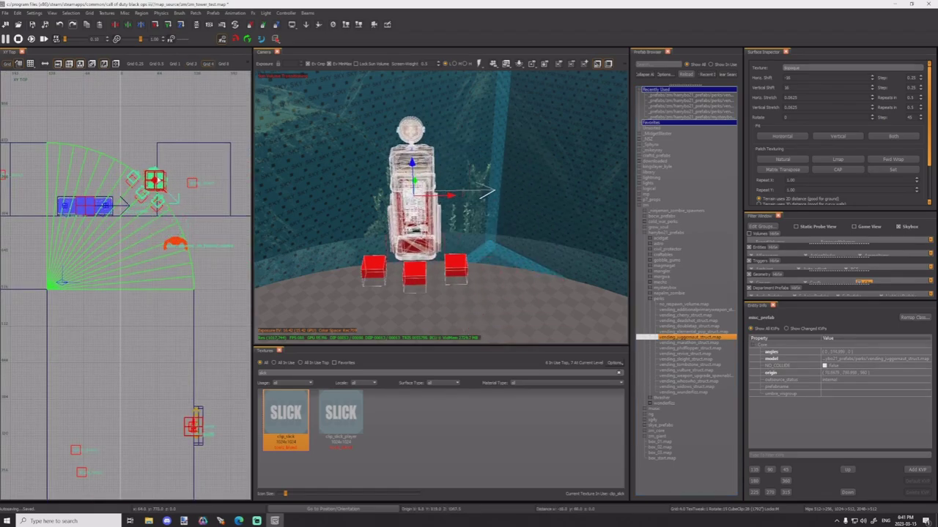
key("Escape")
Step: Place the vending_phdflopper_struct prefab on the next curved platform, turned inward at its outer edge
mouse_move(480, 276)
right_mouse_down()
mouse_move(496, 297)
mouse_move(473, 274)
right_mouse_up()
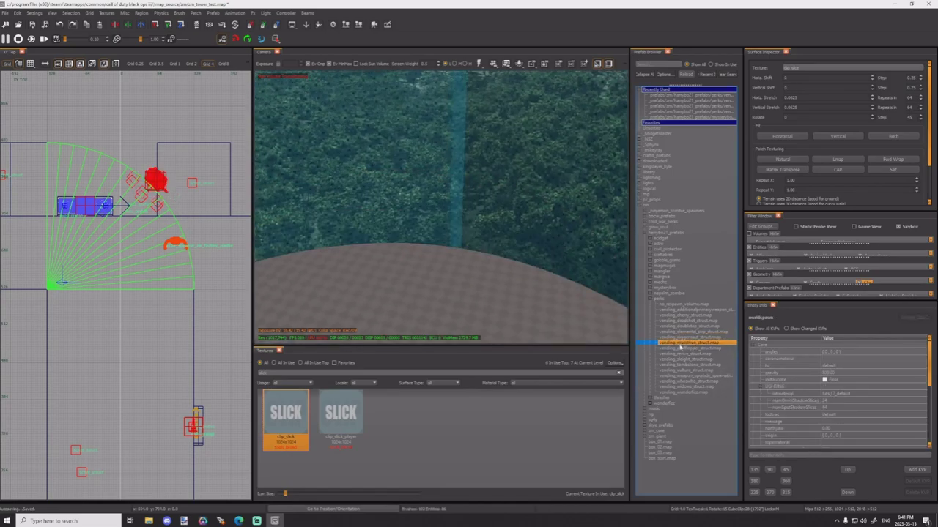
left_click_drag(467, 264, 467, 264)
scroll(152, 284, "down", 6)
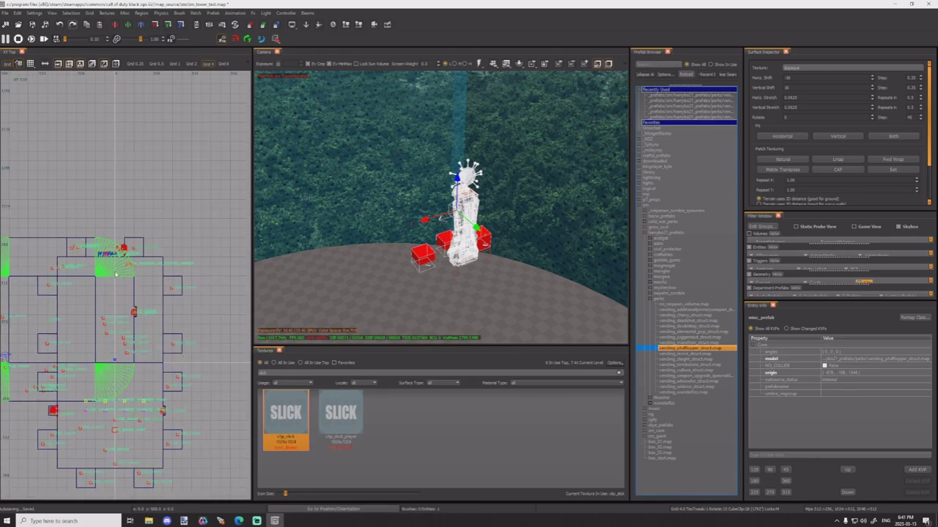
mouse_move(151, 284)
right_mouse_down()
mouse_move(189, 251)
mouse_move(152, 287)
right_mouse_up()
right_click_drag(132, 327, 230, 246)
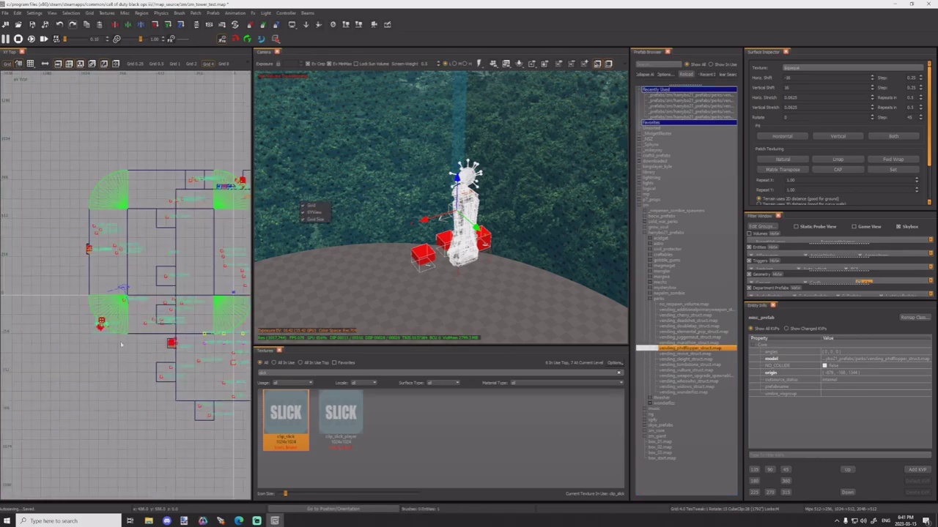
scroll(128, 322, "up", 9)
right_click_drag(132, 315, 93, 264, "alt")
left_click_drag(96, 267, 106, 291)
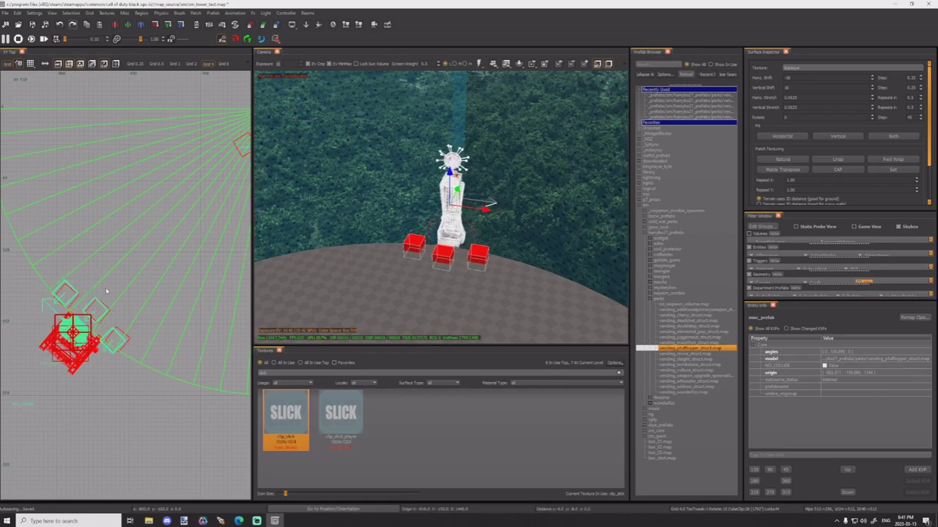
key("Escape")
Step: Place the vending_doubletap_struct prefab on the next quarter-circle platform, turned inward at its outer edge
right_click_drag(297, 311, 513, 293)
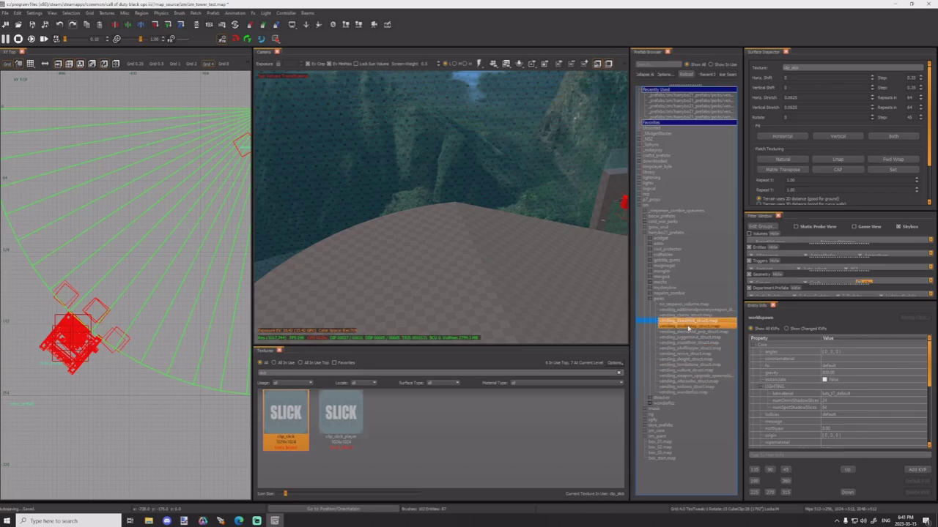
double_click(667, 327)
scroll(98, 331, "down", 12)
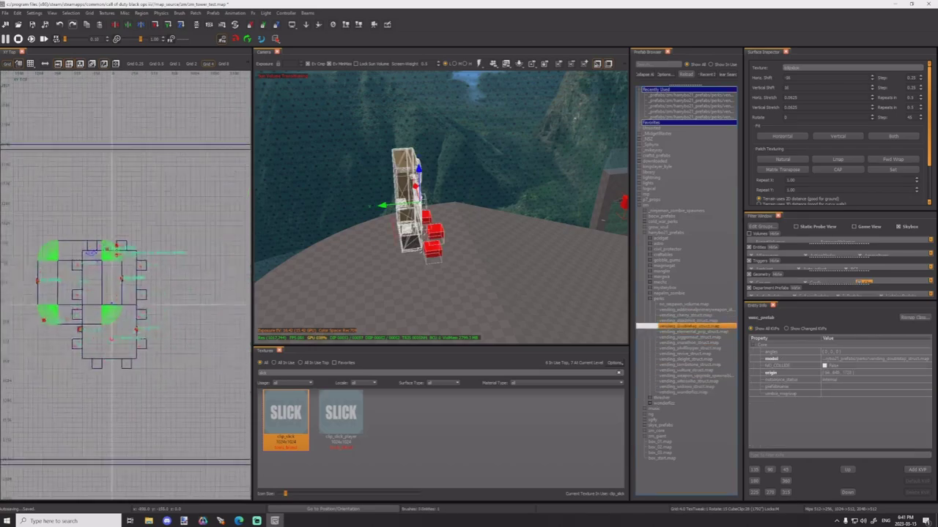
right_click_drag(98, 331, 68, 338)
scroll(98, 332, "up", 11)
right_click_drag(187, 277, 46, 263)
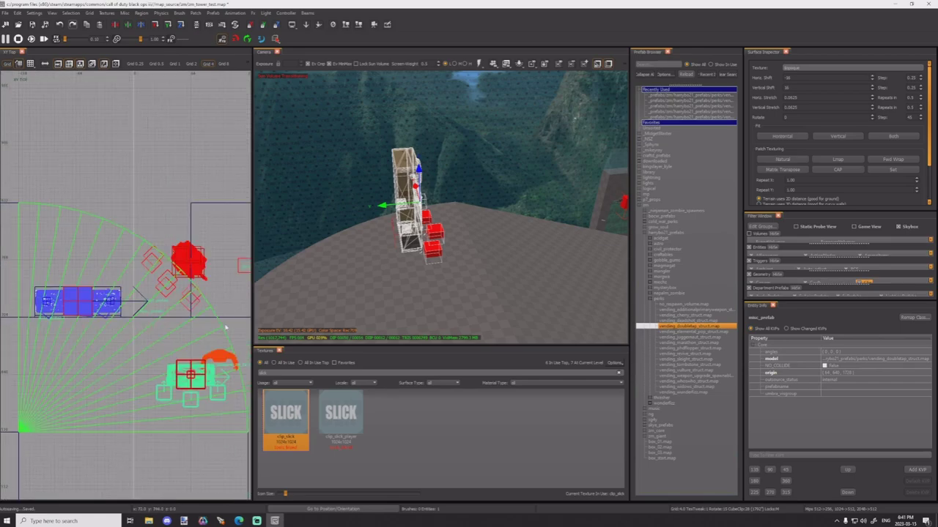
key("r")
left_click_drag(195, 353, 206, 226)
key("r")
key("Escape")
Step: Place the vending_vulture_struct prefab on the following curved platform and turn it inward at the outer edge
mouse_move(366, 255)
right_mouse_down()
mouse_move(459, 258)
mouse_move(410, 242)
mouse_move(360, 251)
mouse_move(367, 234)
mouse_move(399, 256)
mouse_move(360, 250)
right_mouse_up()
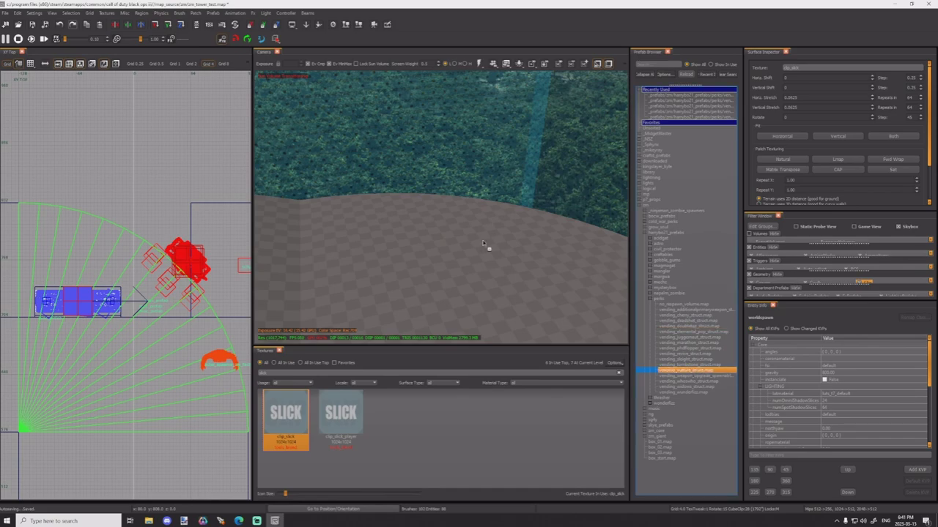
scroll(176, 263, "down", 6)
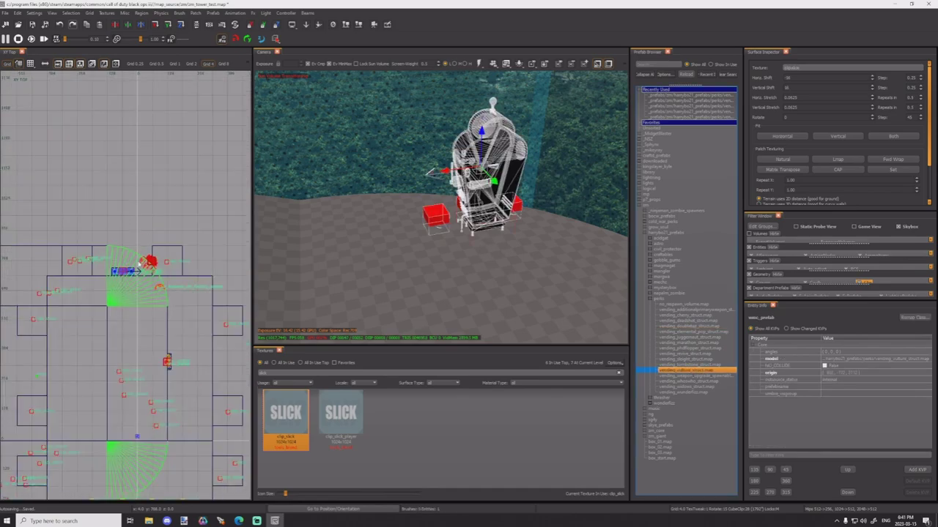
right_click_drag(52, 410, 168, 280)
scroll(51, 372, "up", 6)
key("r")
left_click_drag(92, 322, 110, 315)
key("Escape")
Step: Place the vending_wonderfizz prefab on the topmost curved platform
right_click_drag(380, 242, 348, 233)
right_click_drag(539, 242, 558, 205)
right_click_drag(483, 177, 477, 200)
left_click_drag(700, 401, 462, 284)
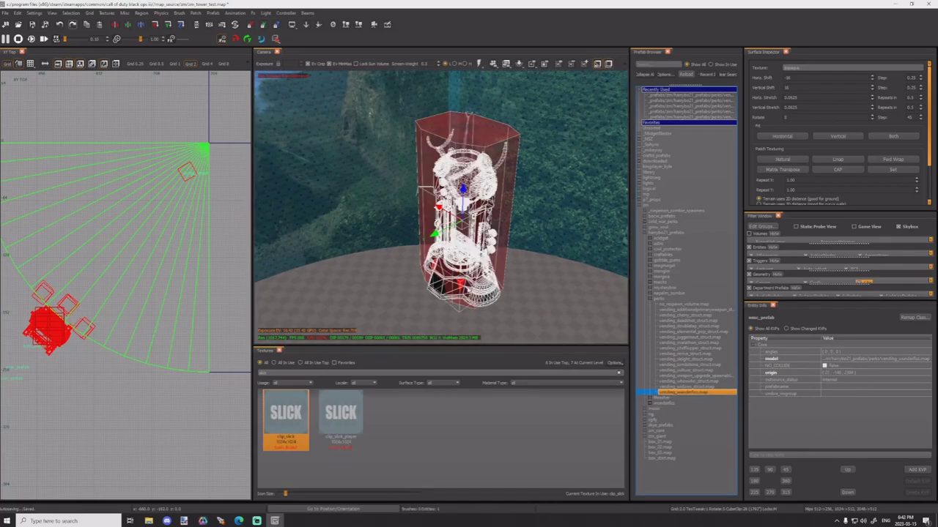
Step: Rotate the wonderfizz machine to face inward and move it just beyond the outer edge of the quarter circle
scroll(143, 264, "down", 5)
scroll(135, 281, "up", 6)
key("r")
left_click_drag(132, 280, 146, 263)
scroll(146, 263, "down", 6)
right_click_drag(169, 255, 54, 255)
scroll(228, 256, "up", 6)
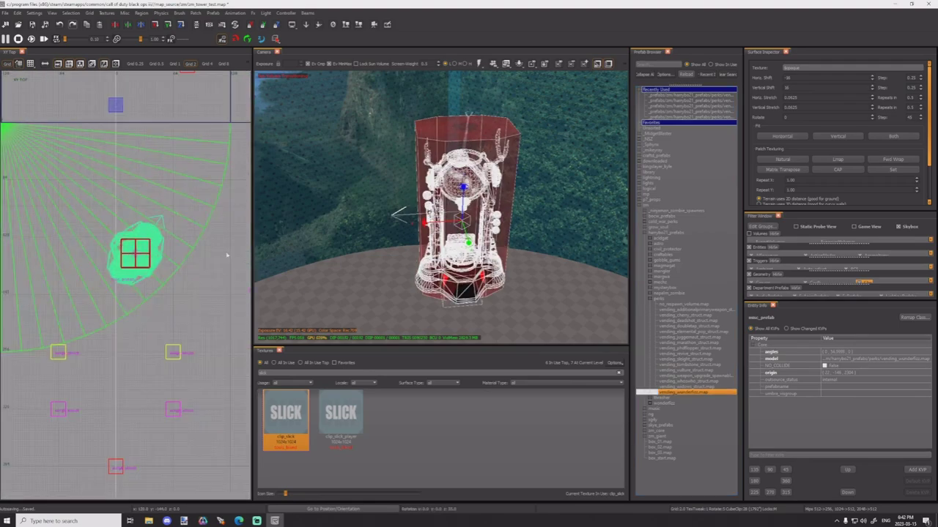
key("r")
left_click_drag(152, 248, 217, 288)
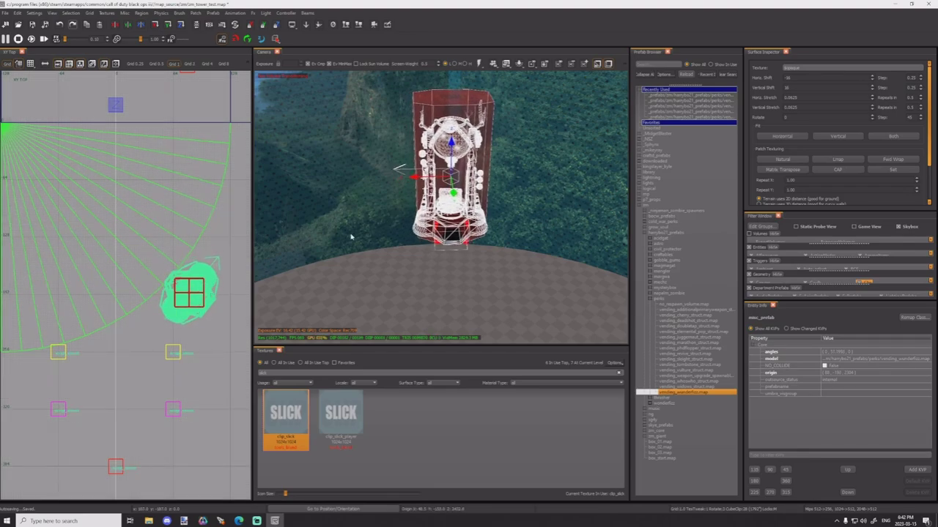
key("Escape")
Step: Save the map
right_click_drag(350, 236, 322, 227)
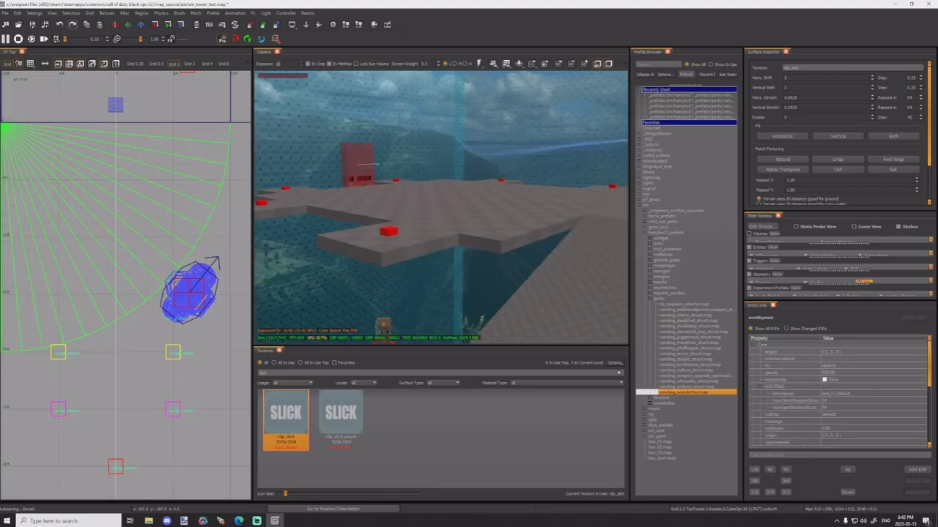
right_click_drag(418, 176, 444, 274)
left_click(44, 29)
Step: Create a script_brushmodel with the clip_slick texture beside the top quarter-circle platform
scroll(179, 284, "down", 14)
scroll(176, 282, "up", 11)
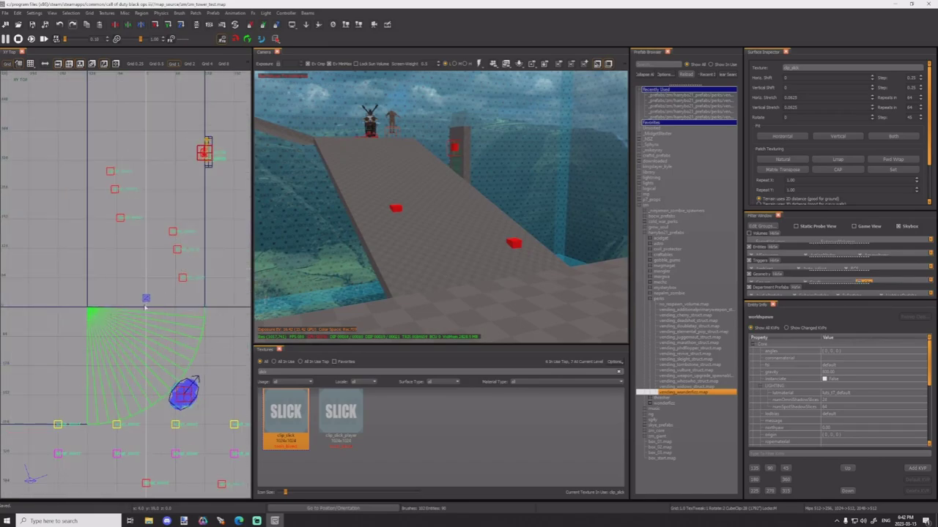
right_click(142, 317)
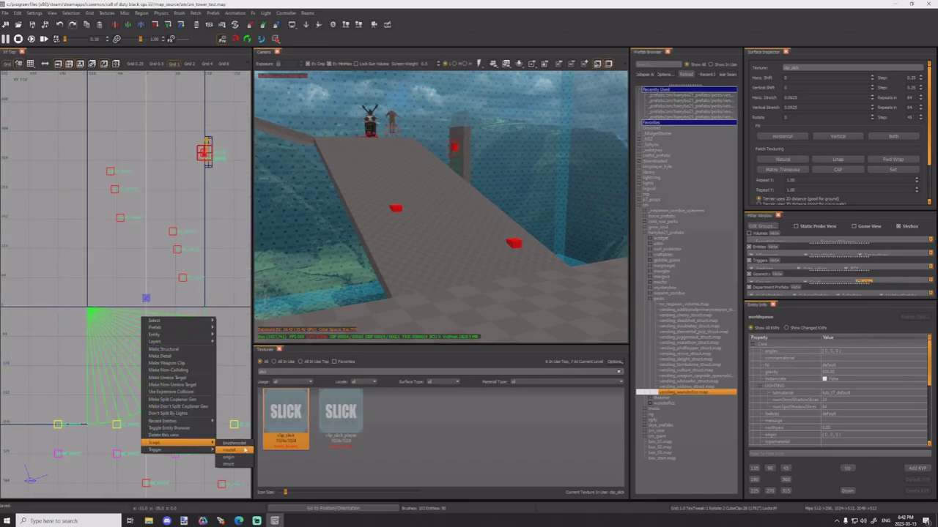
left_click(245, 444)
scroll(174, 339, "down", 1)
Step: Move the script_brushmodel down the tower to the ground level in the front view
key("ctrl+Tab")
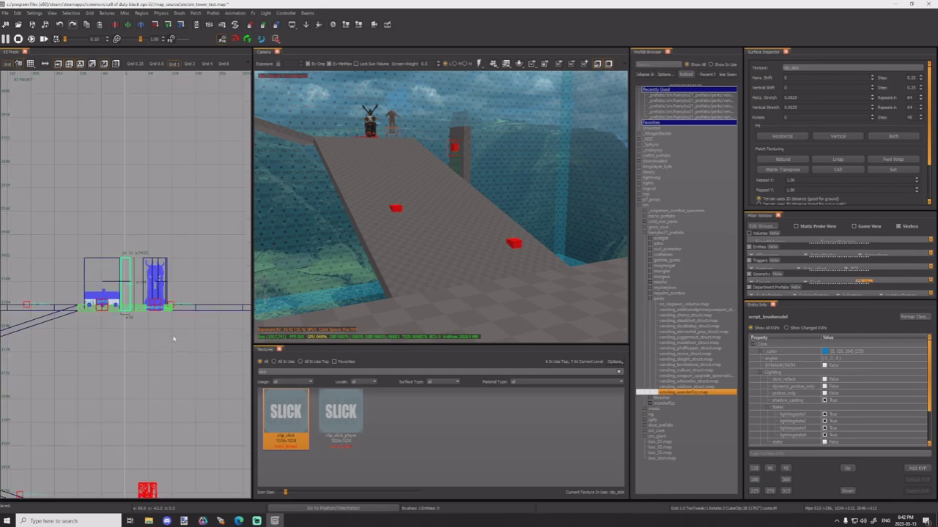
scroll(170, 334, "down", 8)
right_click_drag(146, 343, 150, 298)
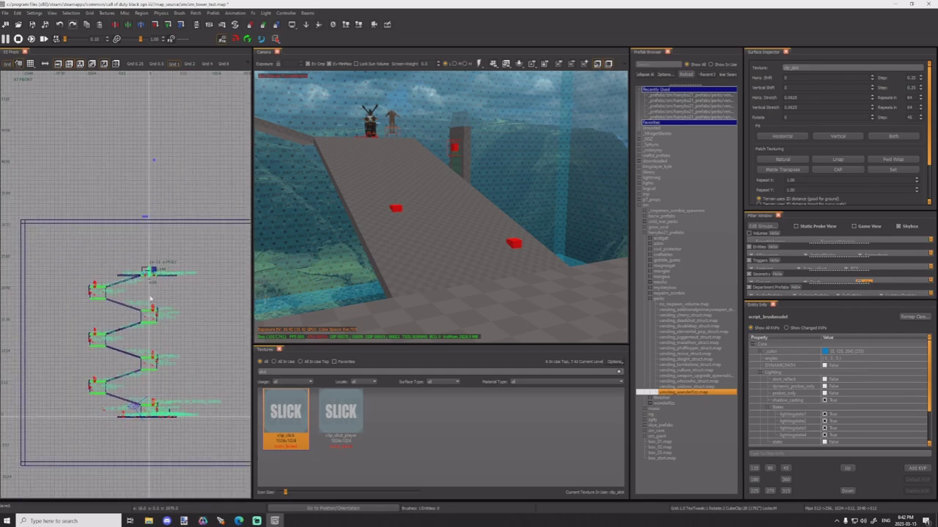
scroll(150, 298, "up", 2)
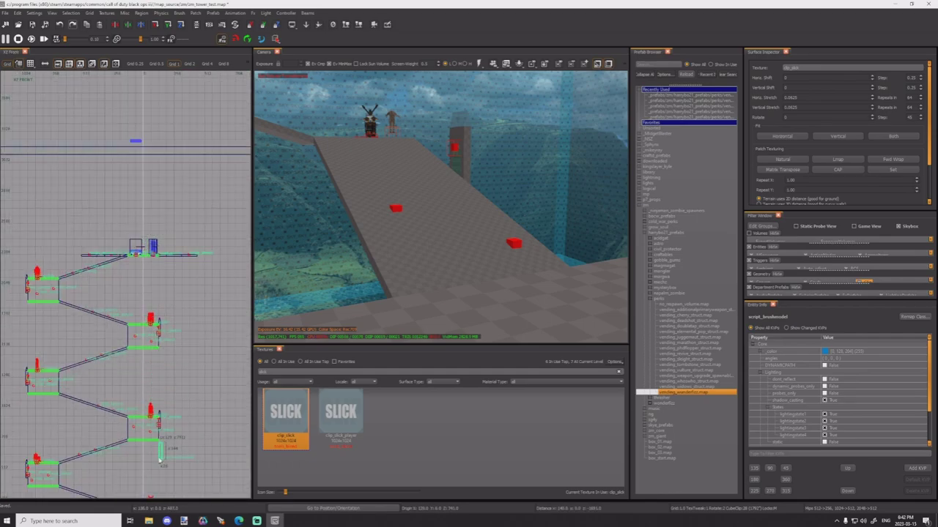
right_click_drag(148, 465, 174, 341)
scroll(183, 342, "up", 6)
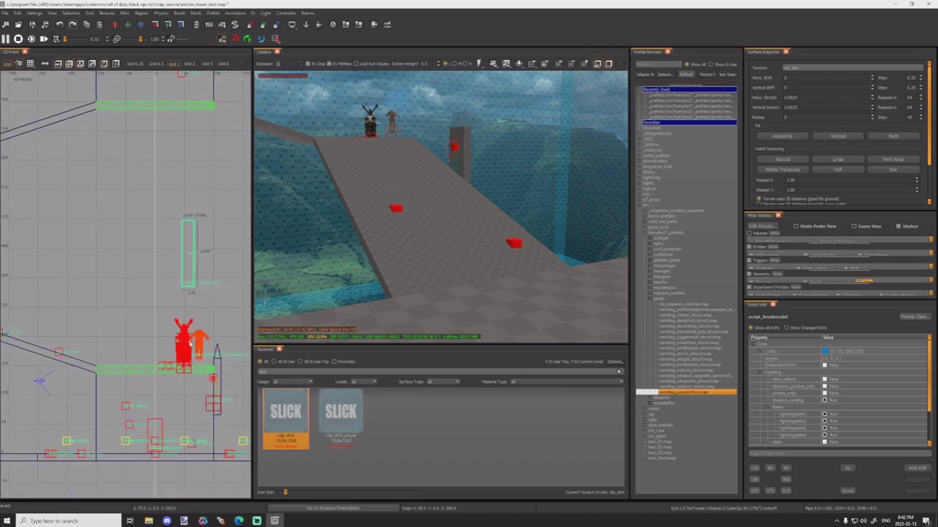
mouse_move(187, 269)
left_mouse_down()
mouse_move(140, 448)
mouse_move(137, 432)
left_mouse_up()
Step: Stretch the script_brushmodel in the top view into a wall spanning the full width of the ramp entrance
scroll(138, 445, "up", 6)
key("ctrl+Tab")
key("ctrl+Tab")
scroll(137, 440, "down", 6)
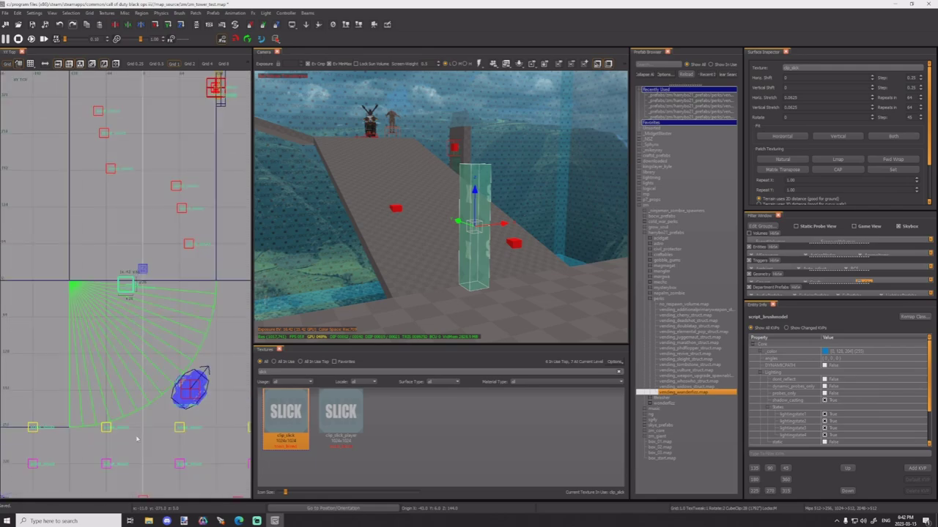
mouse_move(112, 293)
left_mouse_down()
mouse_move(63, 292)
mouse_move(96, 252)
left_mouse_up()
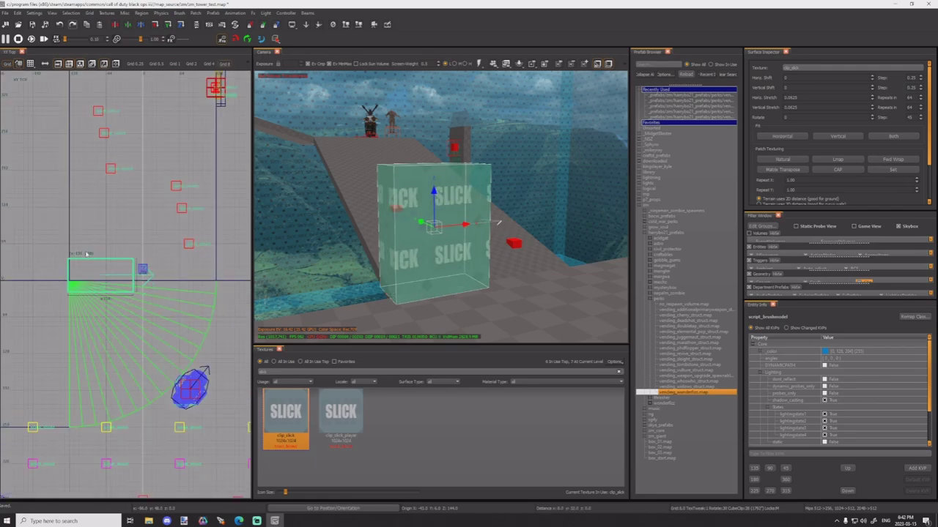
left_click_drag(162, 284, 243, 287)
left_click_drag(199, 316, 201, 303)
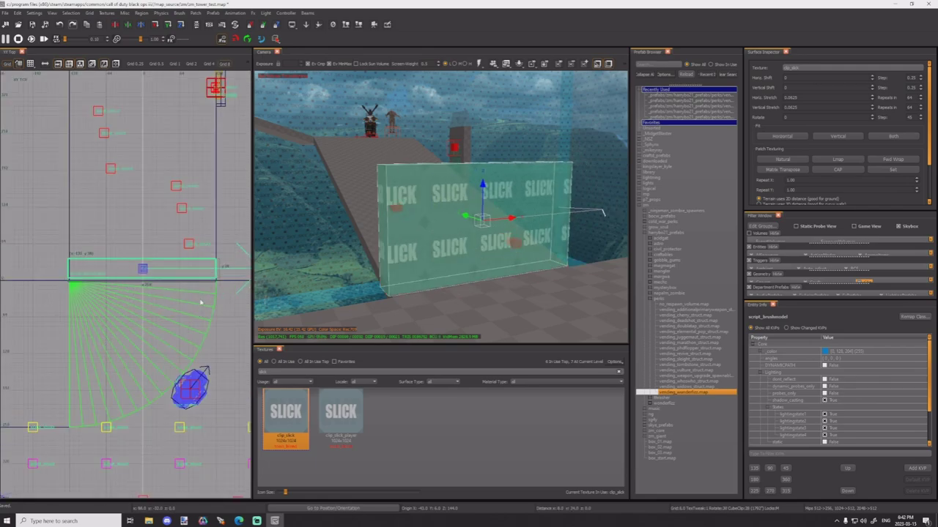
Step: Fine-tune both ends of the wall to line up with the ramp's side edges using a finer grid
scroll(57, 272, "up", 3)
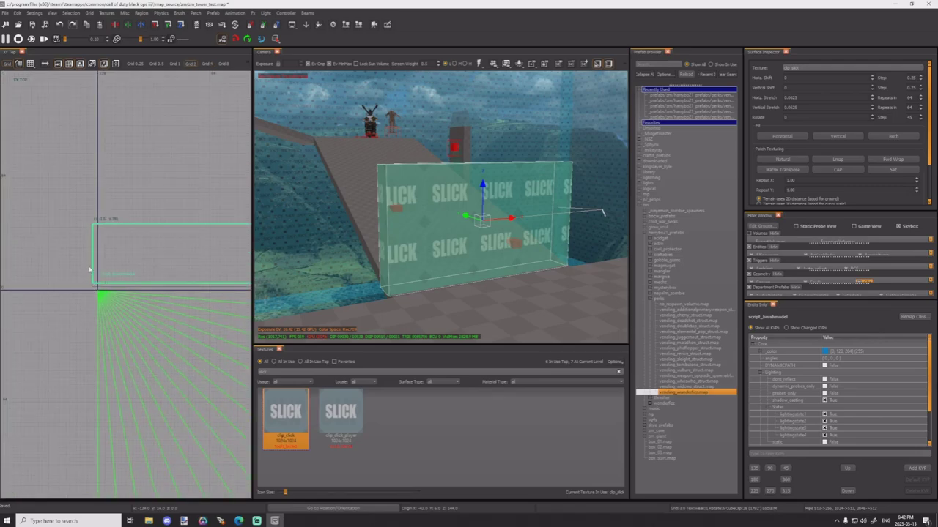
mouse_move(89, 271)
left_mouse_down()
mouse_move(113, 303)
mouse_move(85, 277)
left_mouse_up()
key("1")
scroll(90, 275, "up", 5)
scroll(102, 297, "down", 9)
right_click_drag(95, 297, 1, 303)
scroll(187, 292, "up", 6)
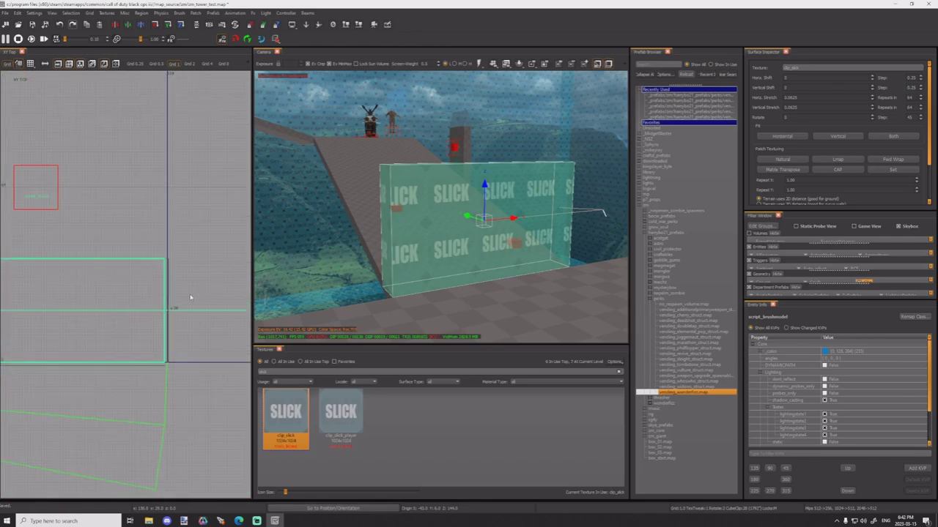
left_click_drag(191, 296, 193, 296)
Step: Reduce the wall's depth to a thin door panel along the edge of the curved platform
mouse_move(134, 231)
left_mouse_down()
mouse_move(136, 322)
mouse_move(154, 319)
mouse_move(153, 335)
mouse_move(156, 328)
left_mouse_up()
key("2")
key("1")
Step: Set the script_brushmodel's targetname to door1 and enable its DYNAMICPATH property
right_click_drag(381, 249, 381, 223)
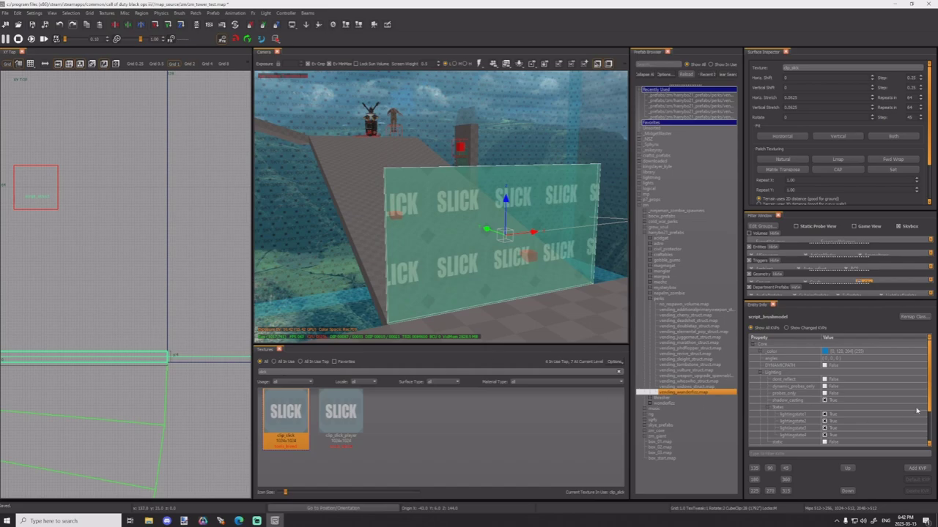
scroll(820, 407, "down", 2)
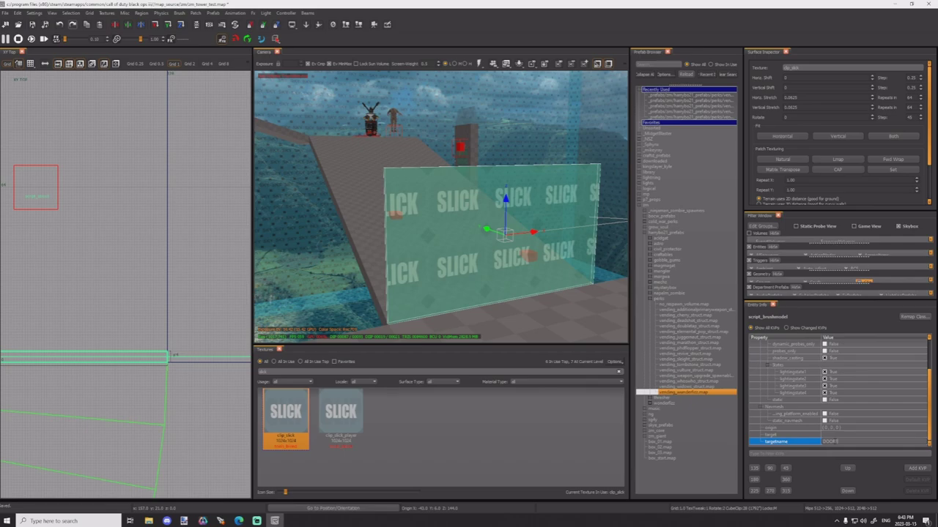
key("BackSpace")
key("BackSpace")
key("BackSpace")
key("BackSpace")
key("Return")
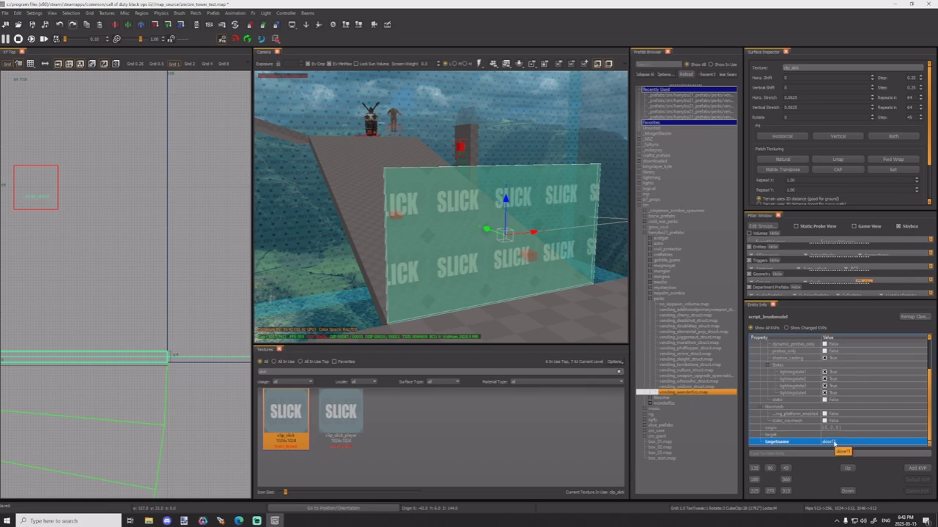
left_click(844, 444)
key("BackSpace")
key("Return")
scroll(806, 392, "up", 2)
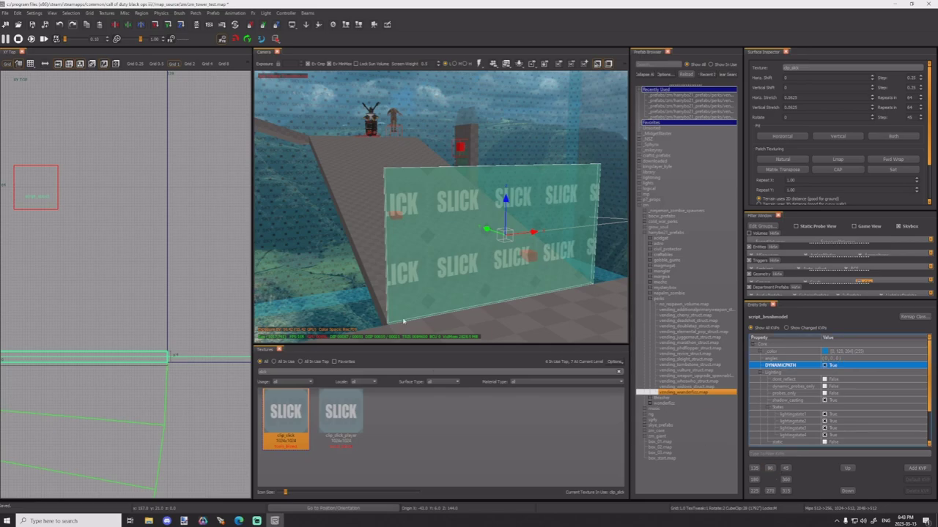
Step: Search the textures for "cum" and apply the cum_wall_mtl texture to the door wall
left_click(454, 246)
left_click(454, 246, "shift")
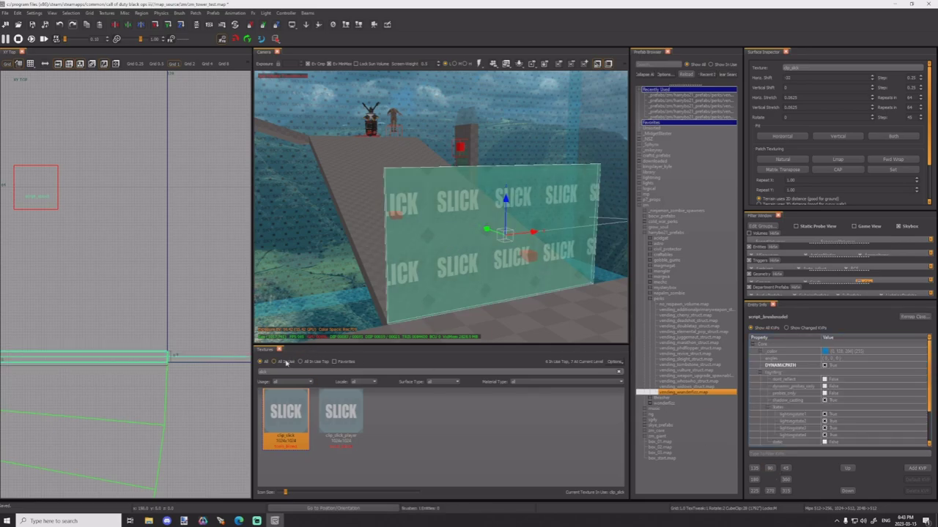
type("cum")
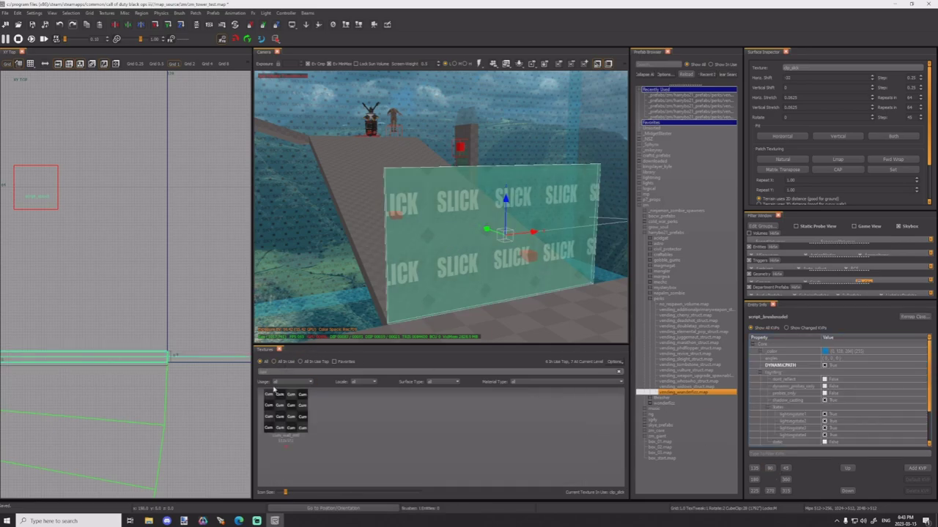
left_click(291, 415)
key("Escape")
Step: Duplicate the door wall and apply the clip texture to the copy, searching the textures for "clip"
left_click(431, 281, "shift")
left_click_drag(163, 361, 166, 359)
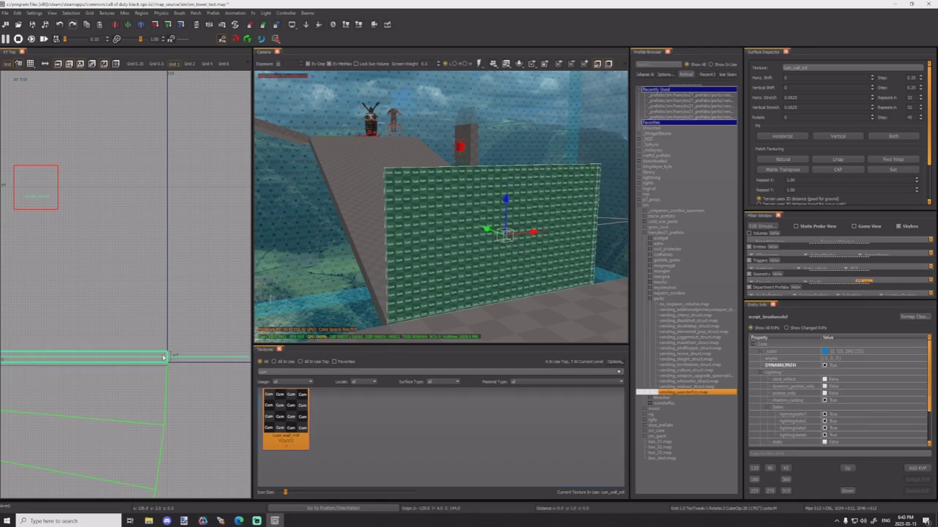
key("BackSpace")
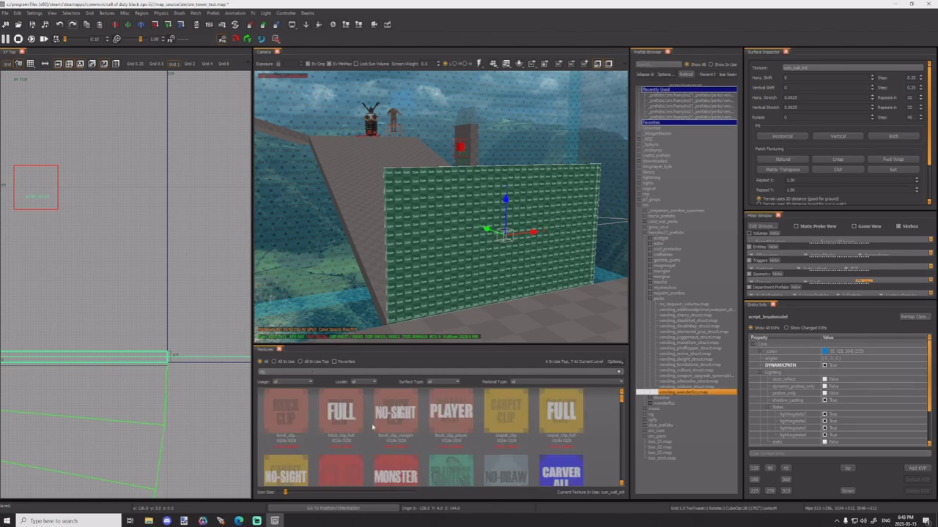
scroll(368, 427, "down", 2)
left_click(341, 406)
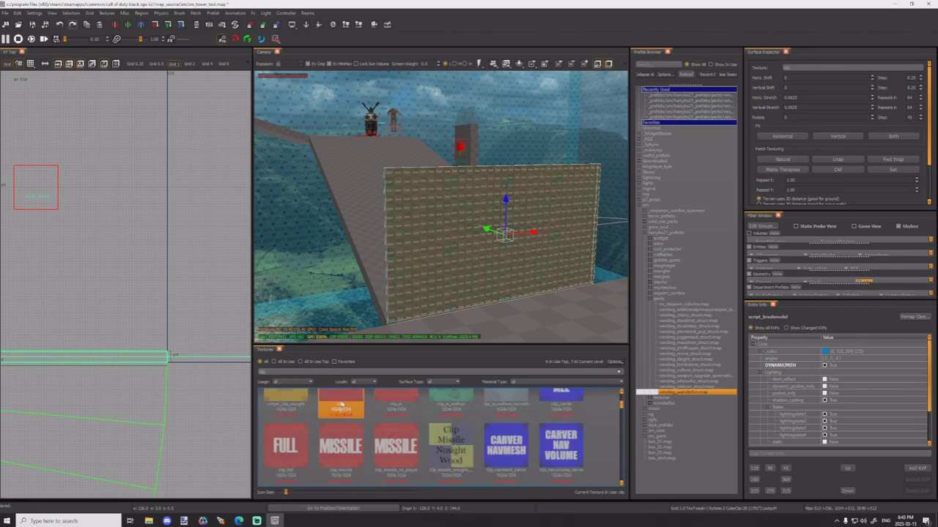
Step: Stretch the clip brush back from the door so it forms a deep block over the ramp area, and deselect it
scroll(98, 358, "down", 9)
right_click_drag(99, 359, 162, 394)
left_click_drag(118, 357, 120, 255)
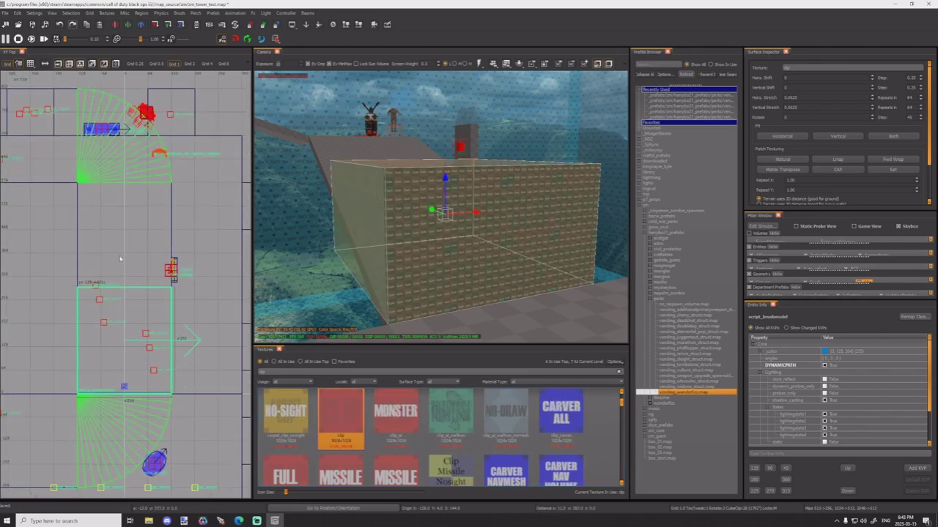
key("Escape")
right_click_drag(276, 293, 276, 282)
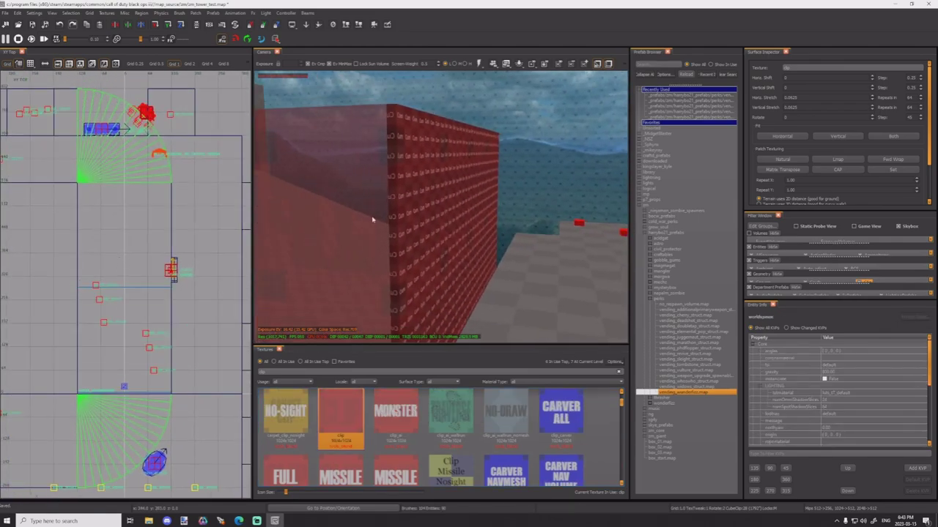
right_click_drag(434, 212, 400, 204)
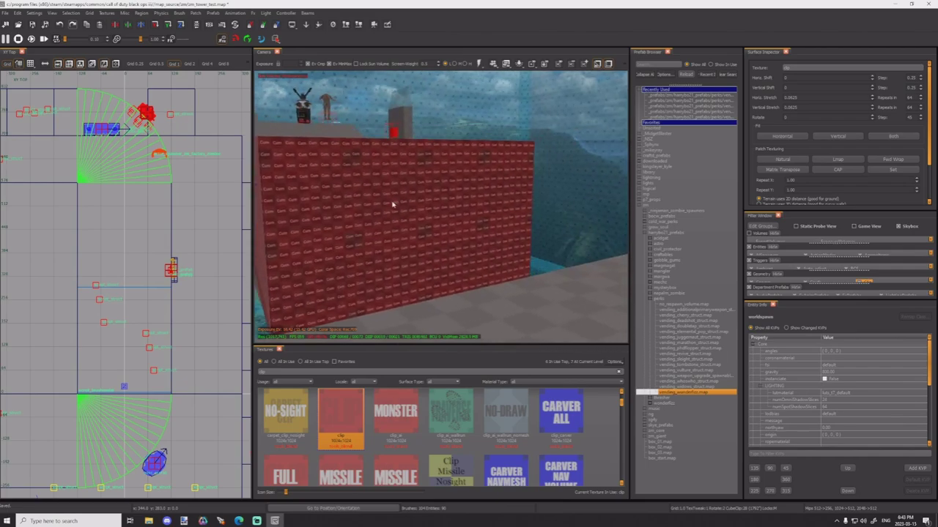
right_click_drag(501, 197, 463, 198)
scroll(186, 317, "down", 3)
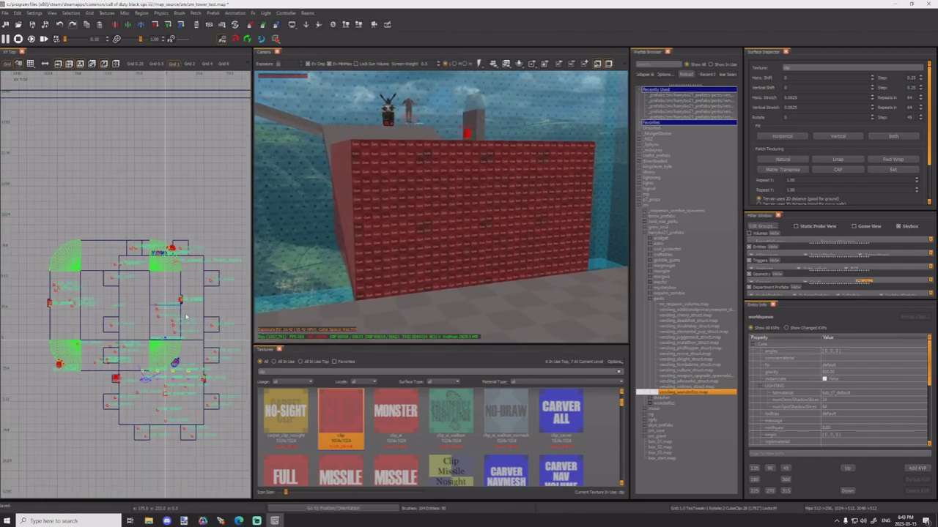
Step: Create a use trigger on the curved platform just in front of the door wall
scroll(155, 352, "up", 5)
right_click(149, 342)
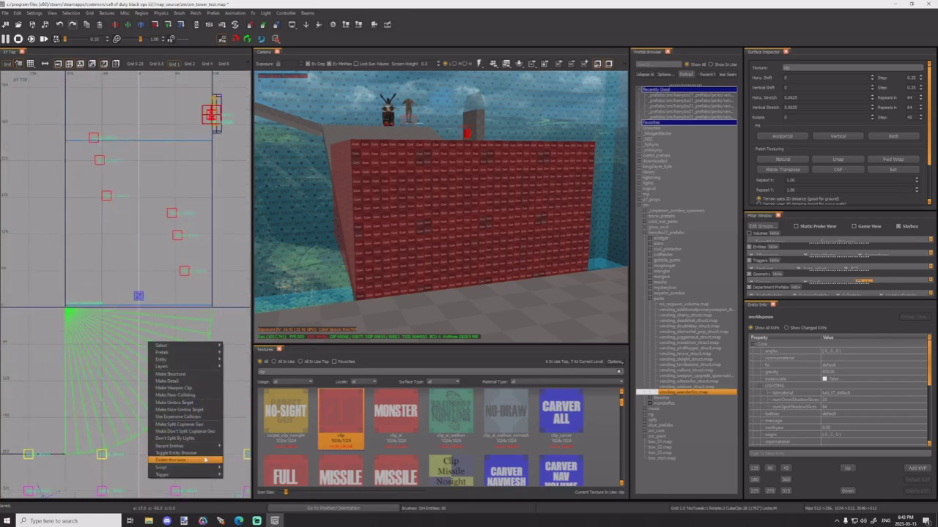
mouse_move(218, 476)
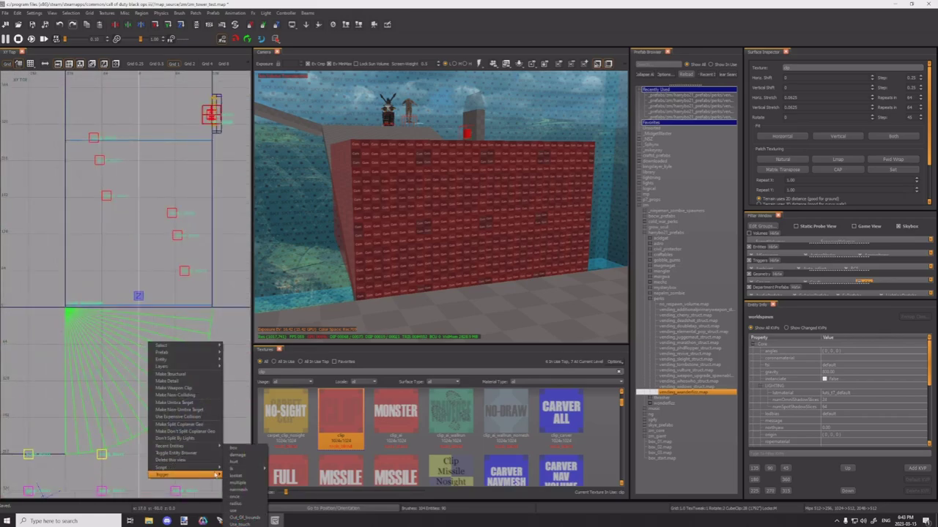
left_click(248, 510)
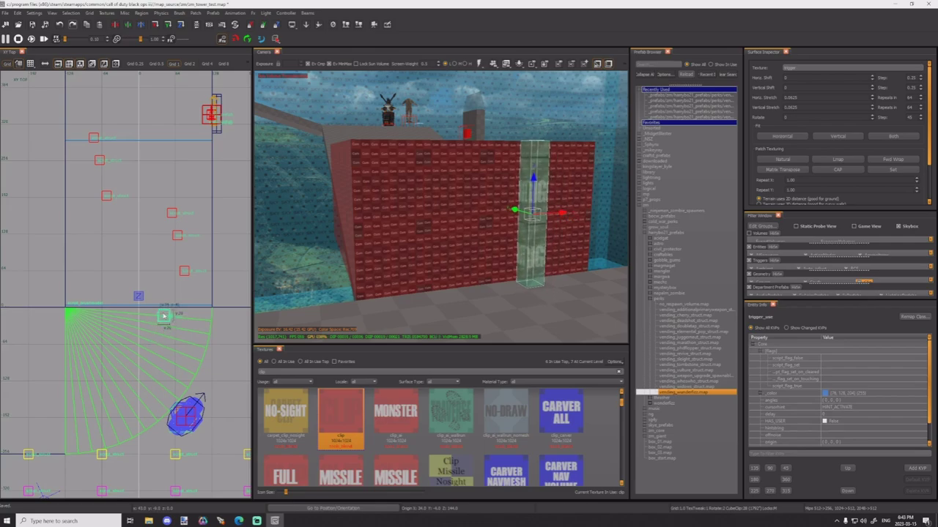
Step: Widen the trigger brush across the middle of the door and reduce it to a low band raised off the floor
key("ctrl+Tab")
mouse_move(100, 279)
left_mouse_down()
mouse_move(40, 279)
mouse_move(51, 279)
left_mouse_up()
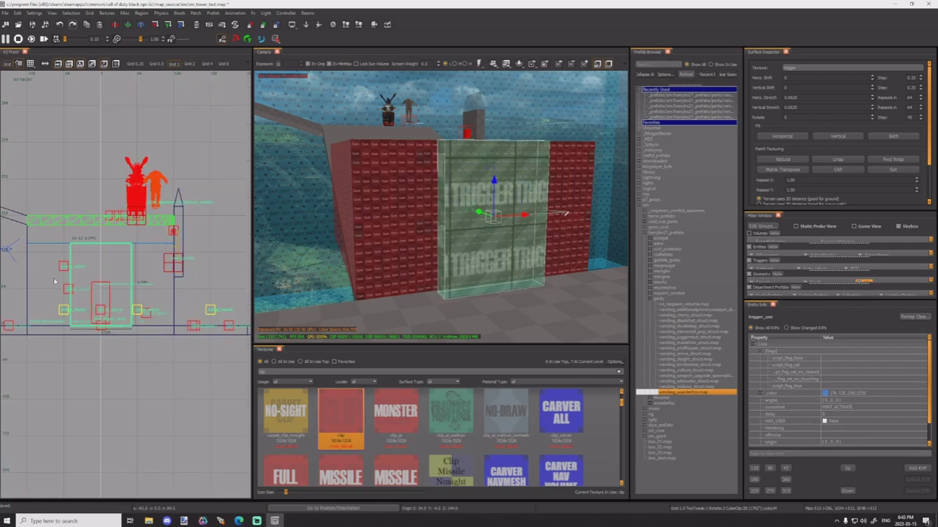
scroll(125, 321, "up", 1)
left_click_drag(112, 190, 113, 247)
left_click_drag(112, 344, 112, 324)
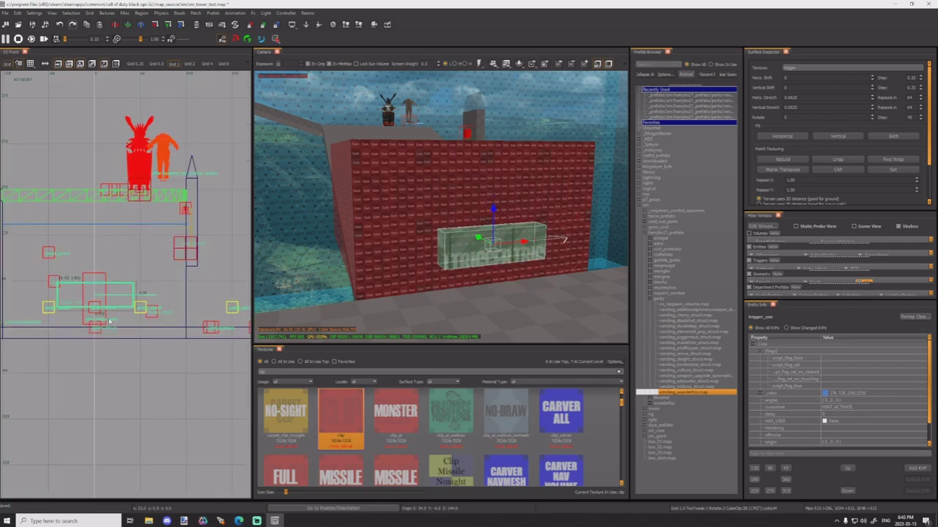
left_click_drag(108, 258, 109, 265)
right_click_drag(315, 275, 359, 256)
Step: Reduce the trigger's depth to a thin strip close against the door's front face
key("ctrl+Tab")
key("ctrl+Tab")
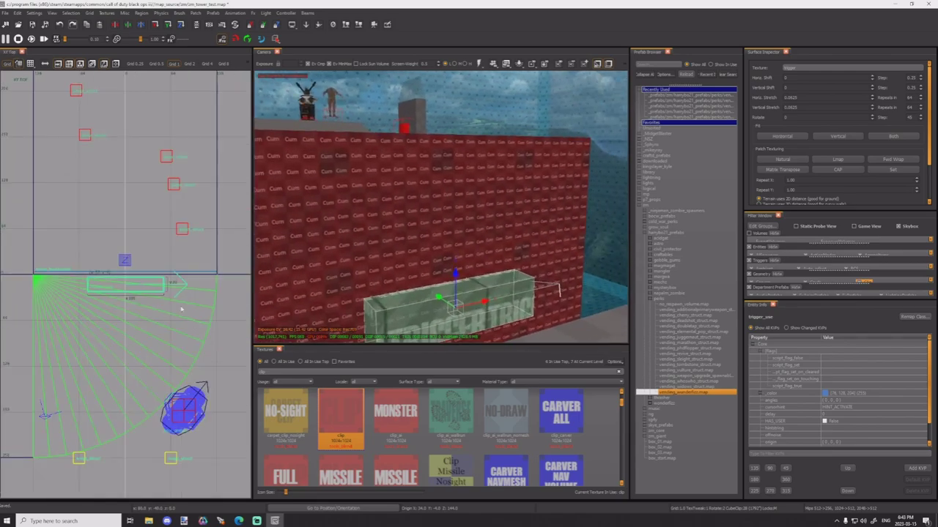
scroll(150, 283, "up", 4)
key("4")
left_click_drag(137, 339, 136, 325)
key("2")
mouse_move(121, 290)
left_mouse_down()
mouse_move(125, 283)
mouse_move(116, 303)
left_mouse_up()
scroll(115, 303, "down", 5)
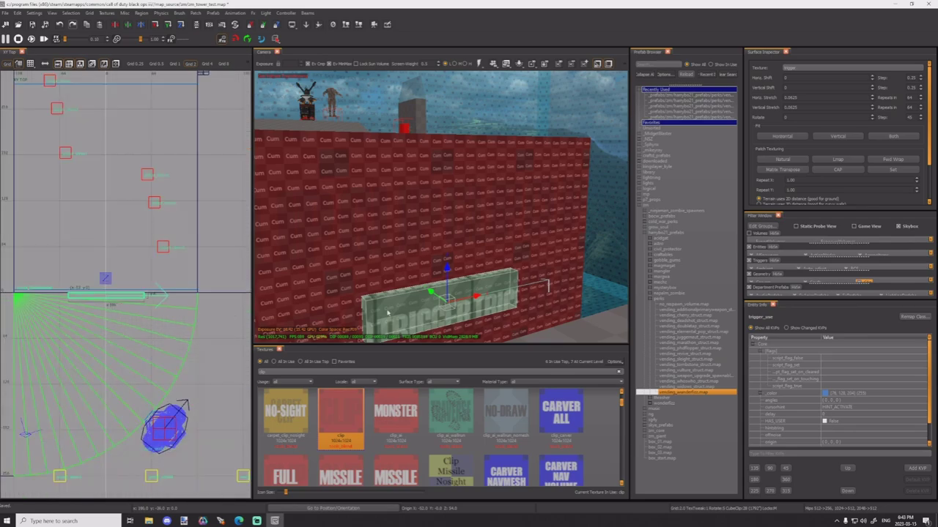
right_click_drag(386, 312, 402, 314)
Step: Add the key/value pairs target door1, script_noteworthy magic_door and zombie_cost 750 to the trigger
scroll(843, 395, "down", 1)
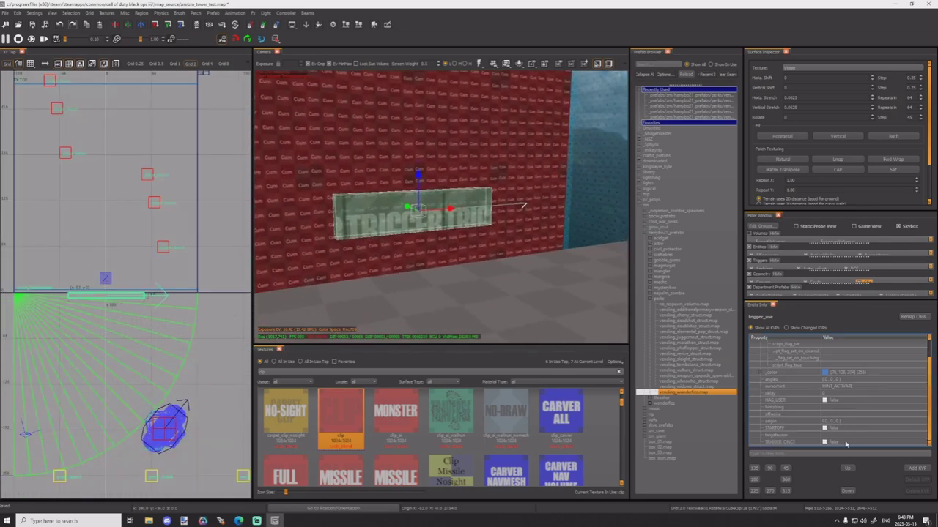
left_click(917, 469)
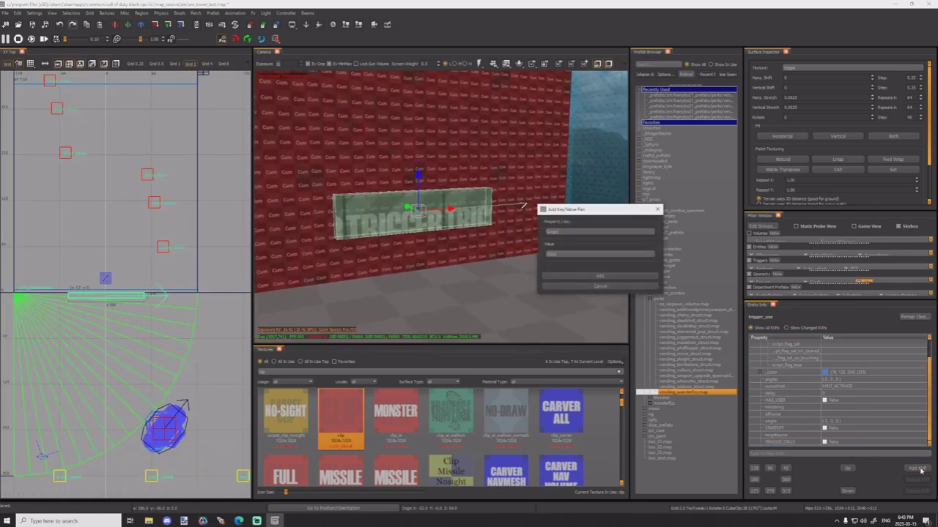
key("Return")
left_click(921, 471)
type("sc")
key("Return")
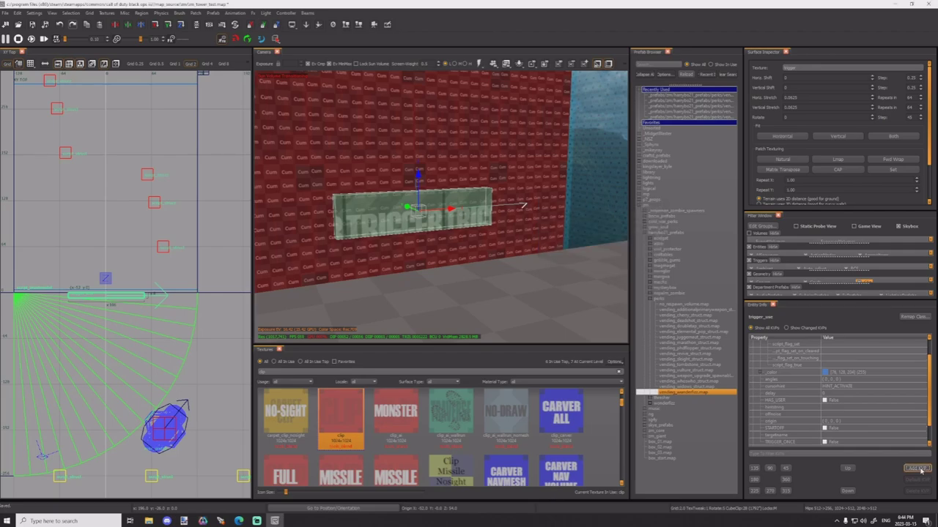
left_click(918, 468)
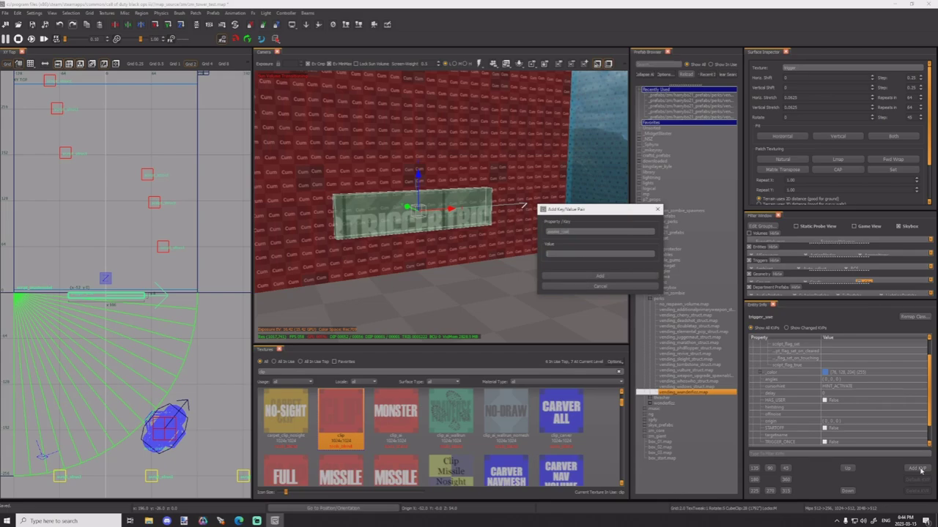
key("Return")
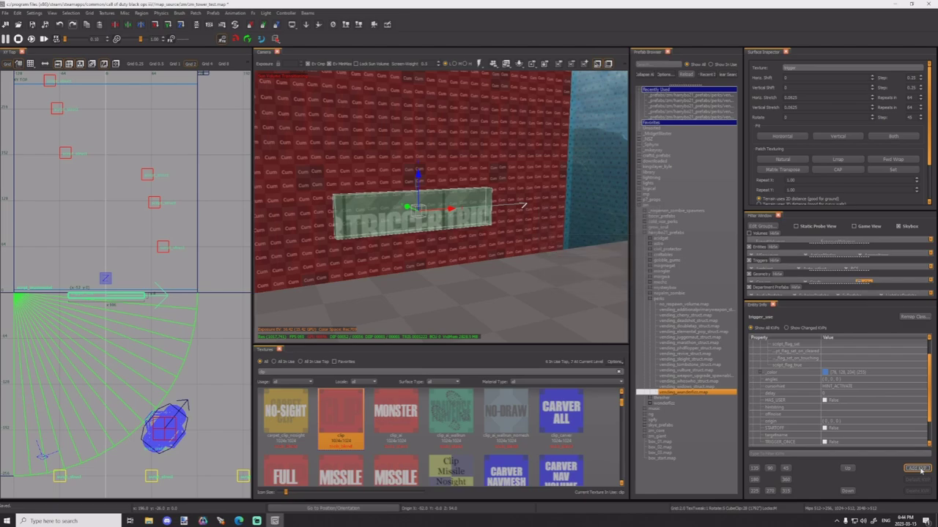
left_click(919, 469)
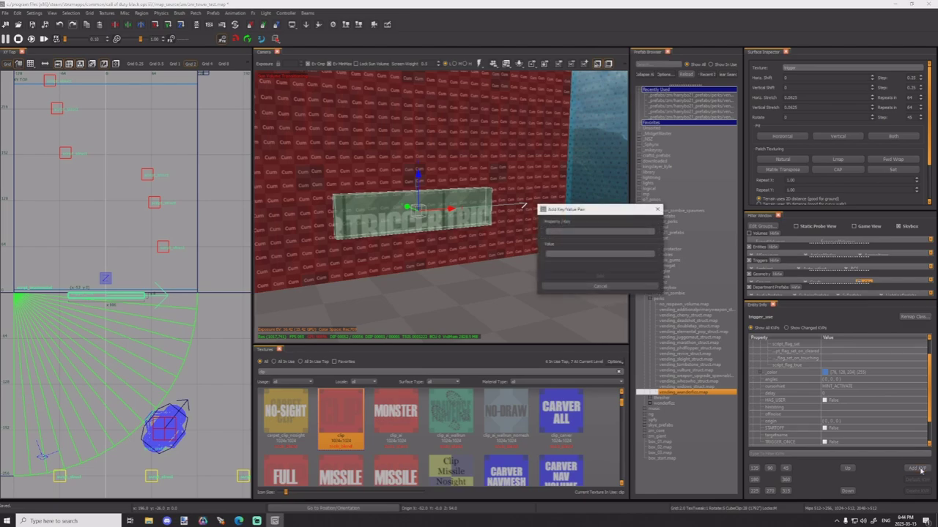
type("targ")
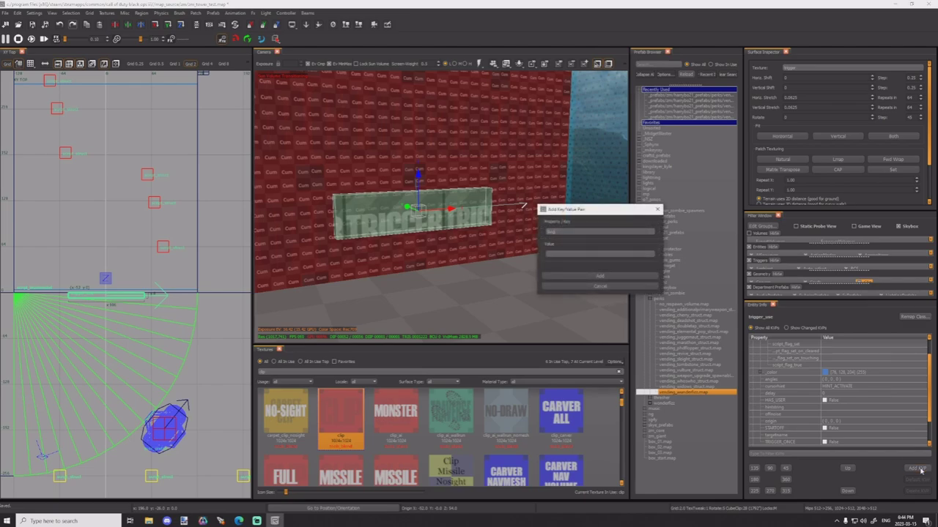
type("etname")
key("Tab")
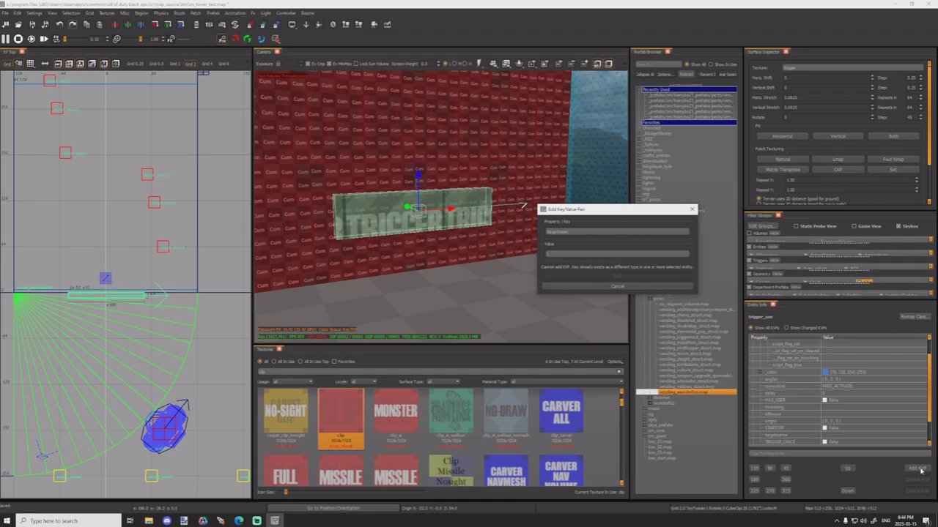
left_click(691, 209)
Step: Set the trigger's existing targetname property to zombie_debris, deselect the trigger and save the map
scroll(832, 424, "down", 2)
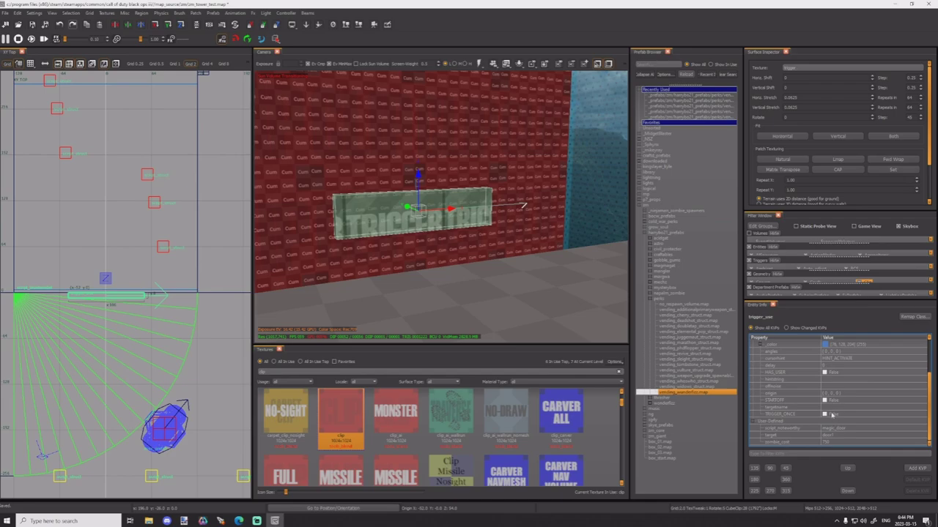
left_click(834, 408)
type("zombie_debris")
key("Return")
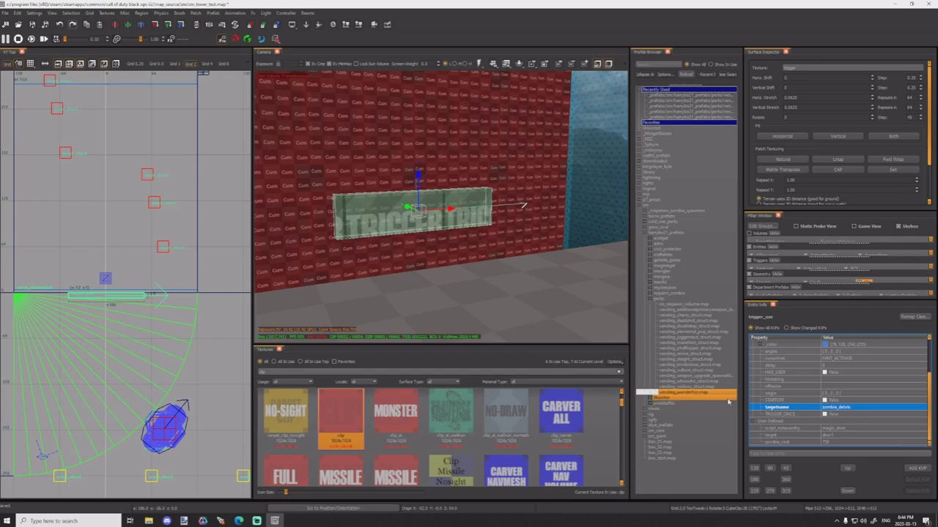
key("Escape")
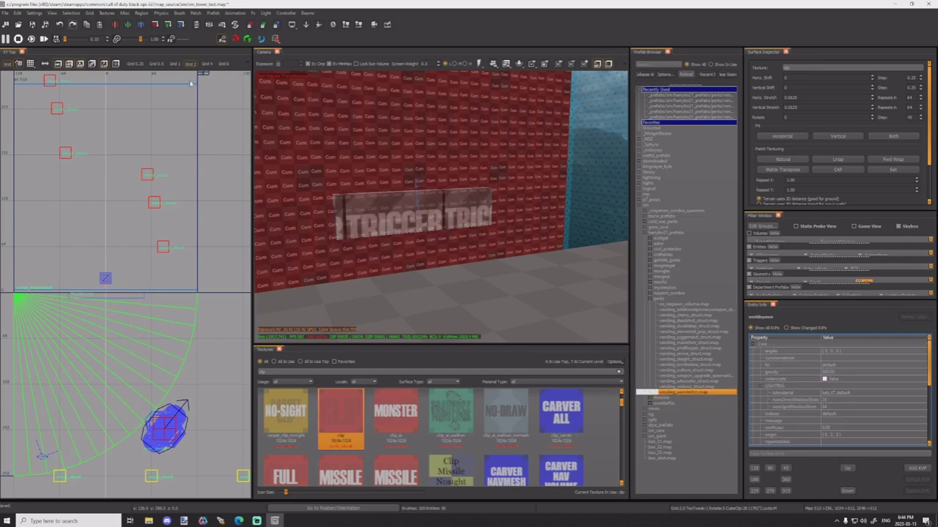
left_click(34, 25)
right_click_drag(432, 209, 366, 183)
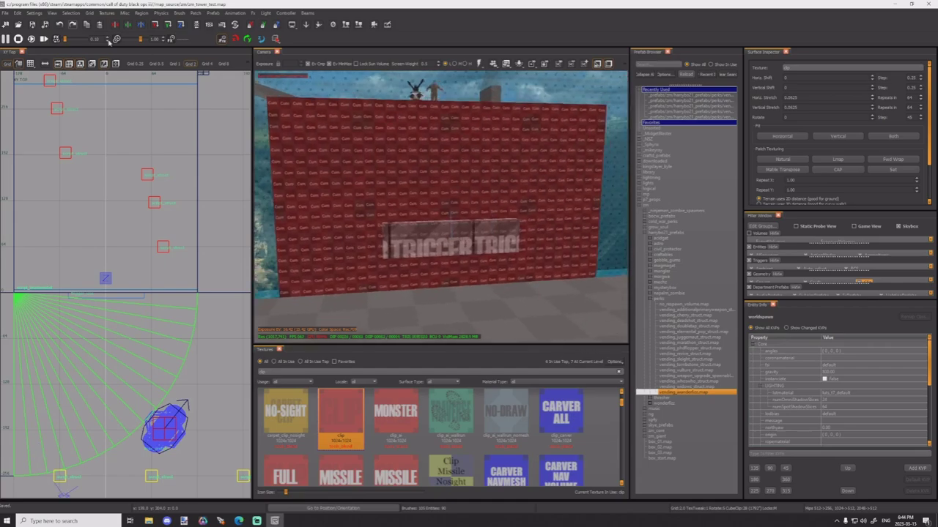
Step: Open the recent map zm_satan_tower.map and examine the key values of its door trigger
left_click(5, 13)
mouse_move(38, 121)
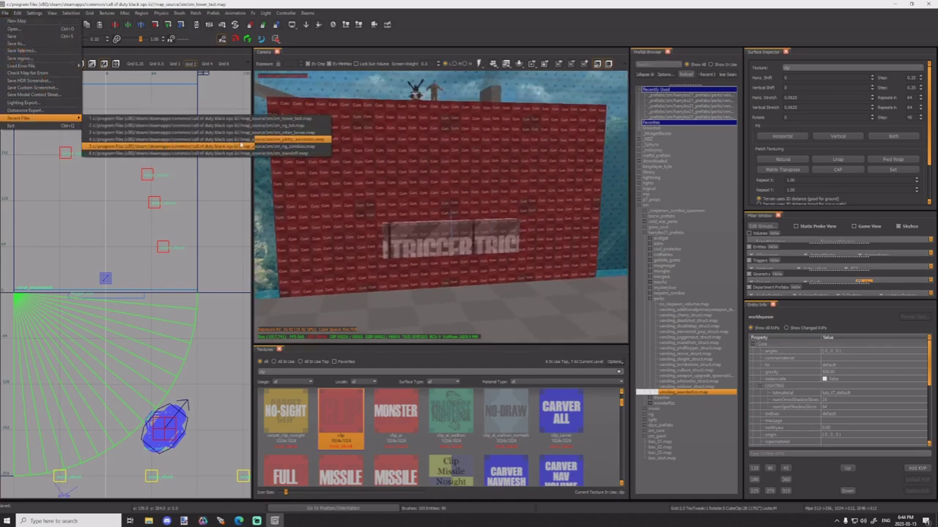
left_click(261, 134)
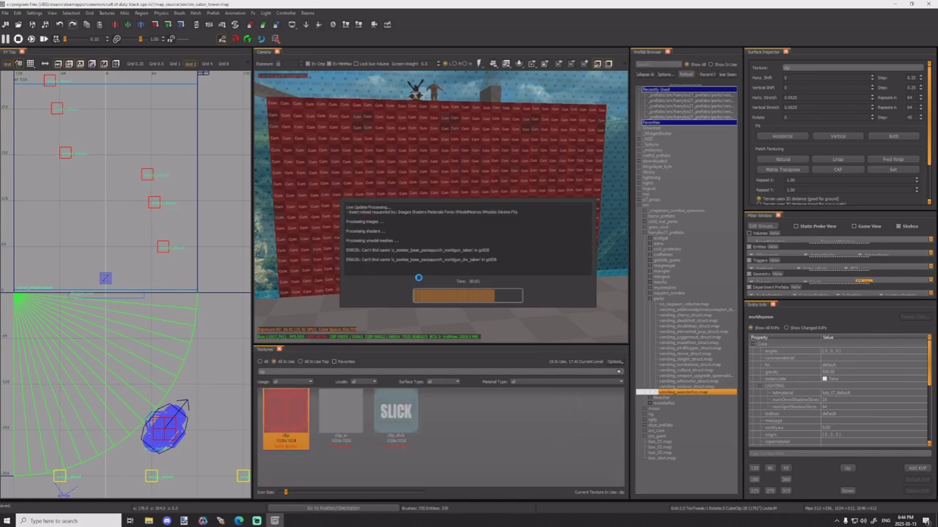
right_click_drag(442, 241, 457, 257)
left_click(460, 187, "shift")
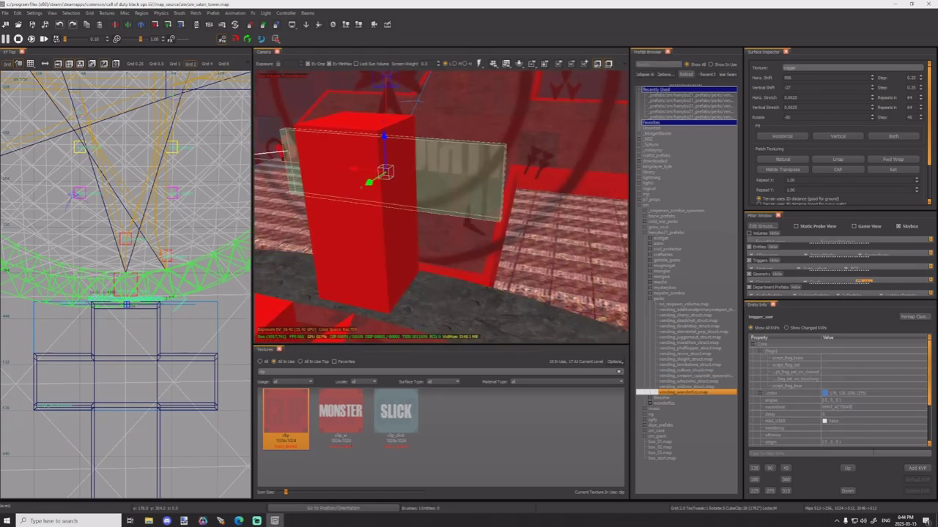
scroll(854, 423, "down", 3)
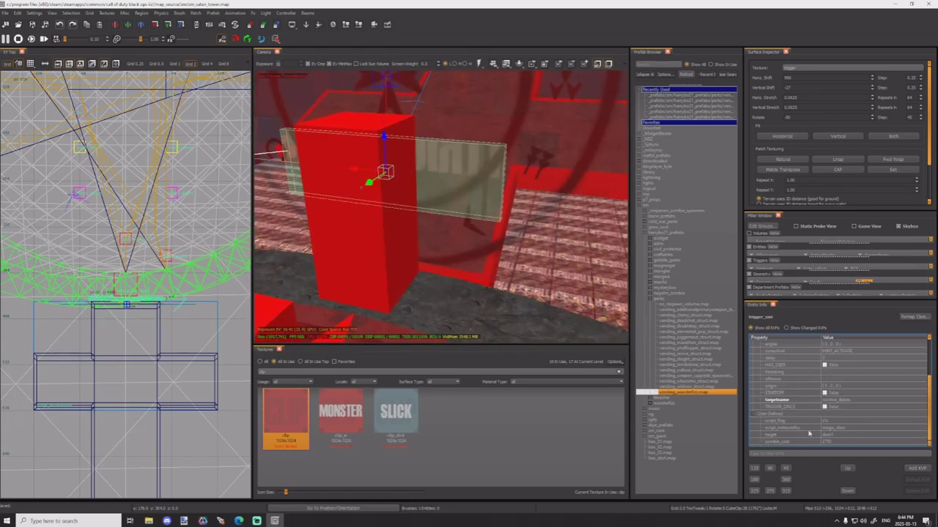
left_click(806, 429)
left_click(840, 400)
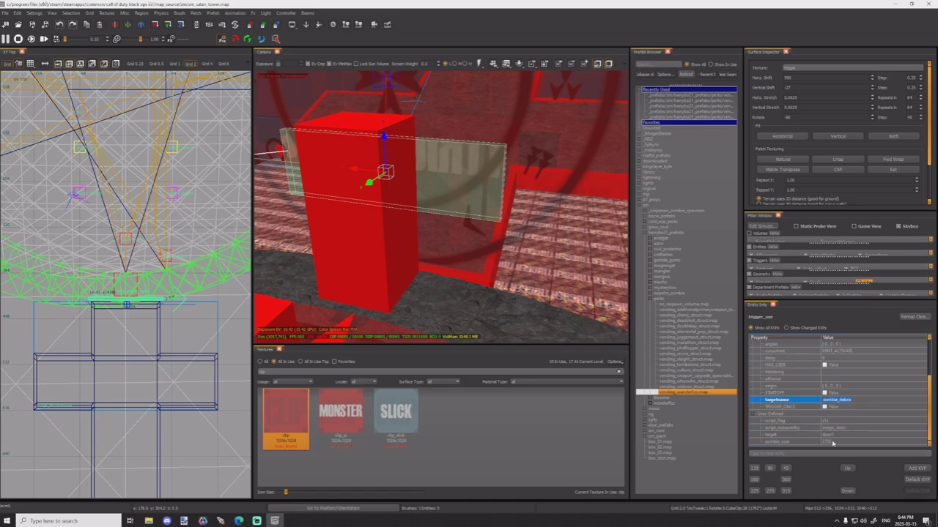
Step: Reopen zm_tower_test.map, copying the current selection, and inspect the door trigger's properties for comparison
left_click(5, 13)
mouse_move(36, 118)
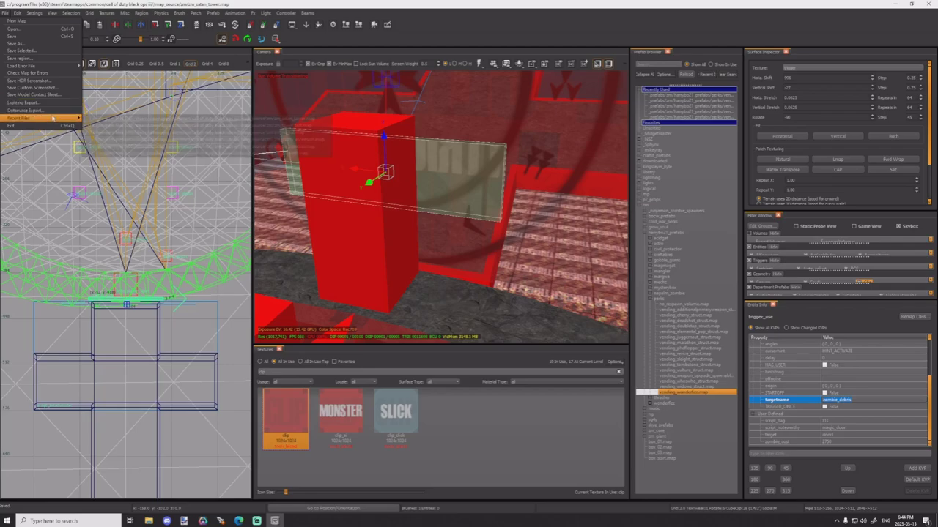
left_click(168, 132)
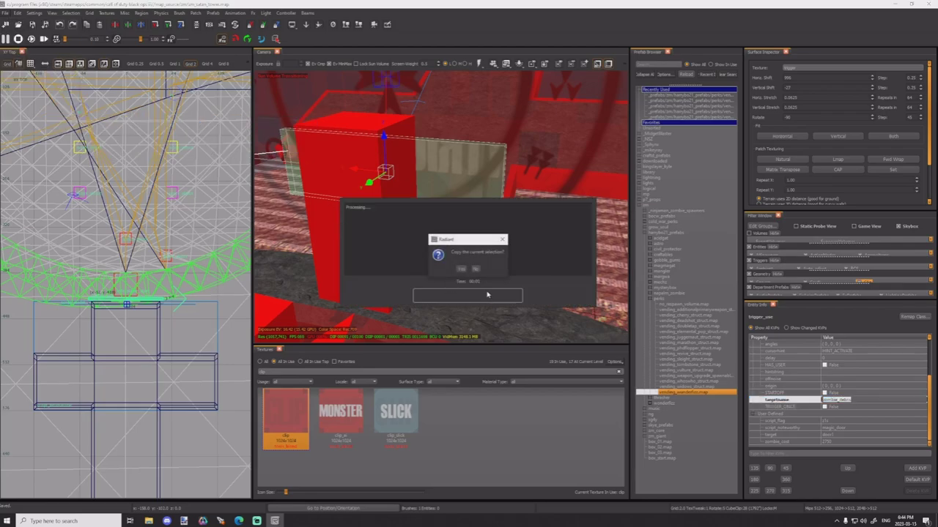
left_click(464, 271)
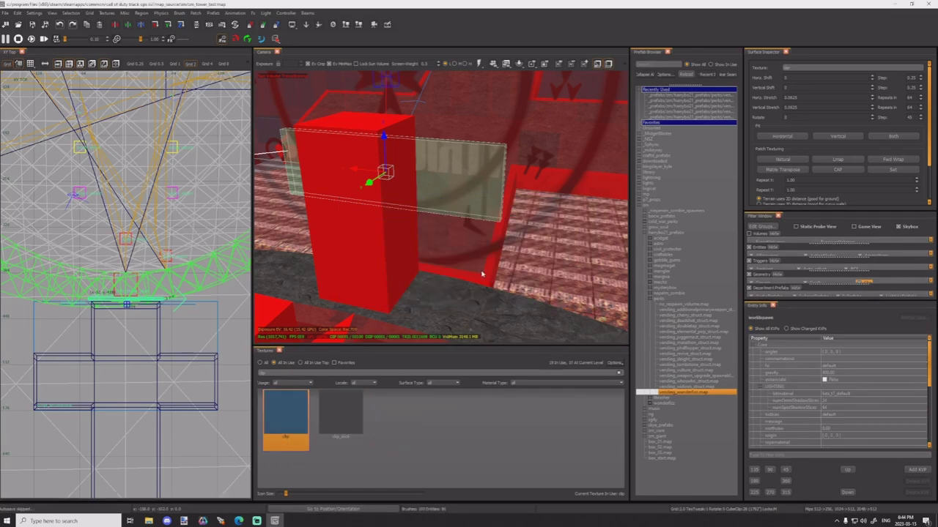
left_click(455, 268, "shift")
scroll(827, 419, "down", 3)
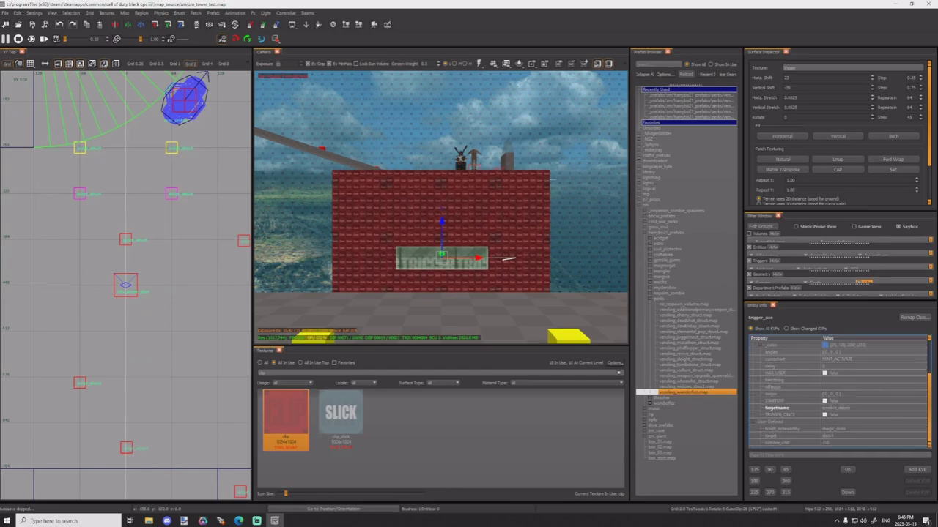
Step: Add a script_flag key/value pair to the first door's trigger and deselect it
left_click(915, 471)
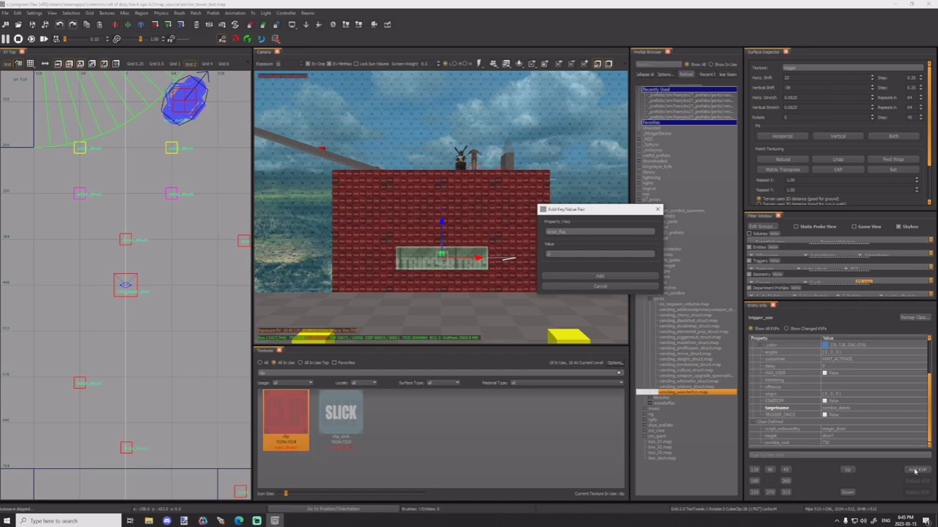
key("Return")
right_click_drag(505, 281, 468, 294)
key("Escape")
Step: Duplicate the first door's clip and trigger, rotate the copy and place it in plan at the start of the second ramp
left_click(544, 267, "shift")
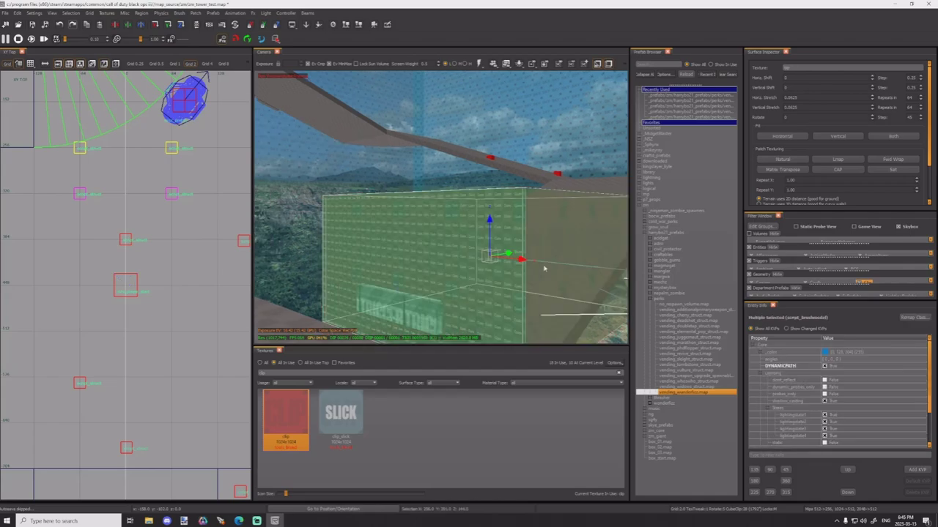
left_click(391, 316, "shift")
scroll(150, 298, "down", 7)
key("5")
right_click_drag(154, 297, 220, 401)
key("space")
left_click_drag(218, 319, 180, 227)
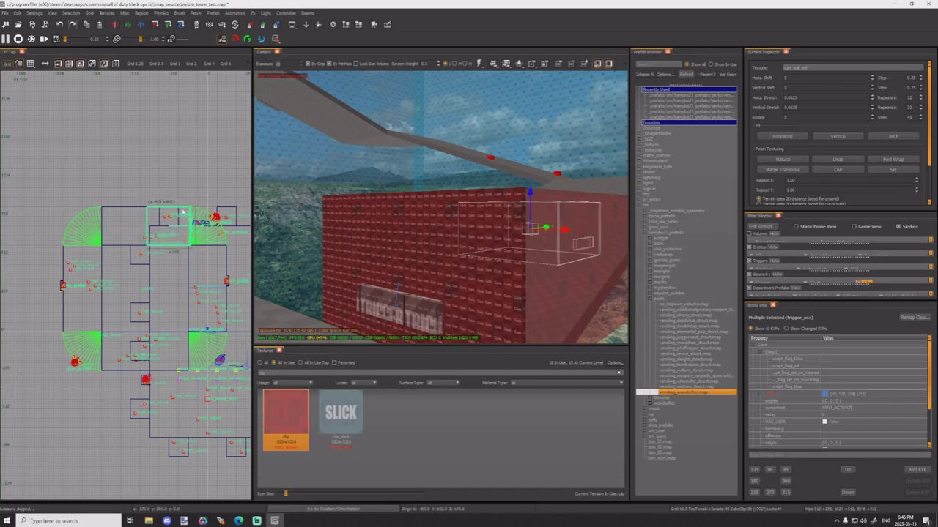
Step: Raise the copied door and trigger so that they stand on the second ramp's landing
scroll(189, 209, "up", 6)
key("ctrl+Tab")
key("ctrl+Tab")
key("ctrl+Tab")
key("ctrl+Tab")
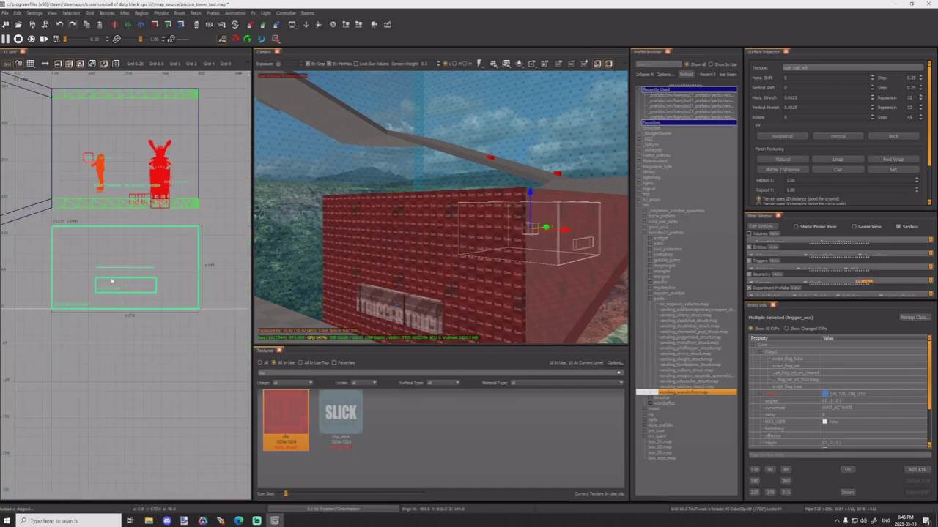
left_click_drag(123, 297, 113, 186)
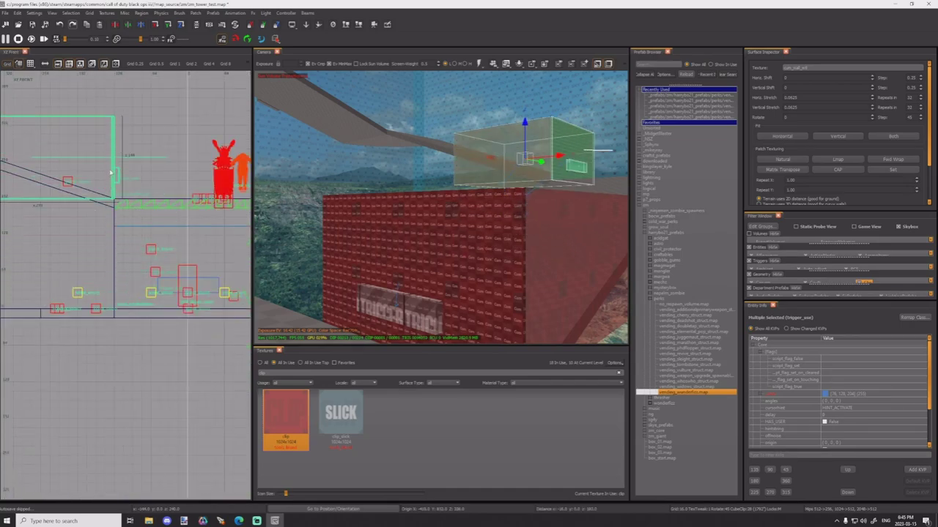
Step: Set the targetname of the second door's script_brushmodel to door2
right_click_drag(372, 247, 316, 281)
key("Escape")
left_click(316, 281, "shift")
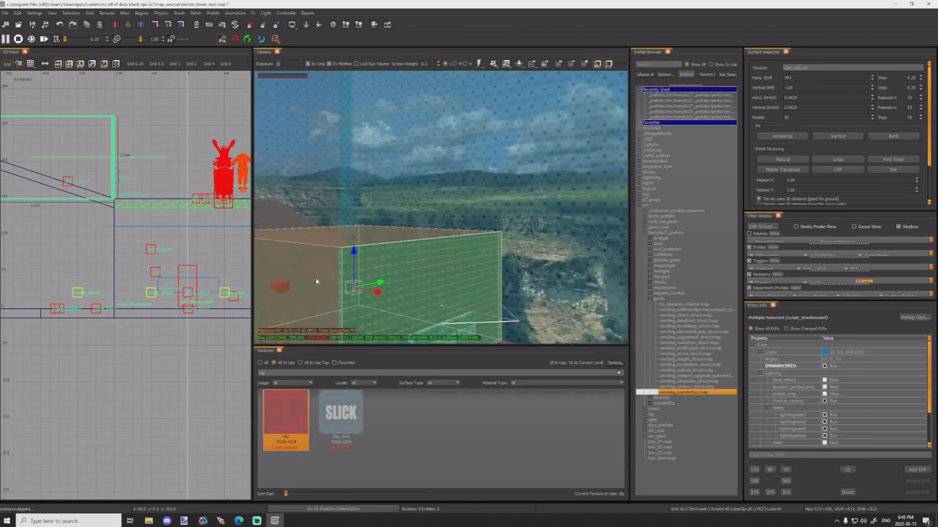
scroll(862, 430, "down", 5)
left_click(839, 443)
key("BackSpace")
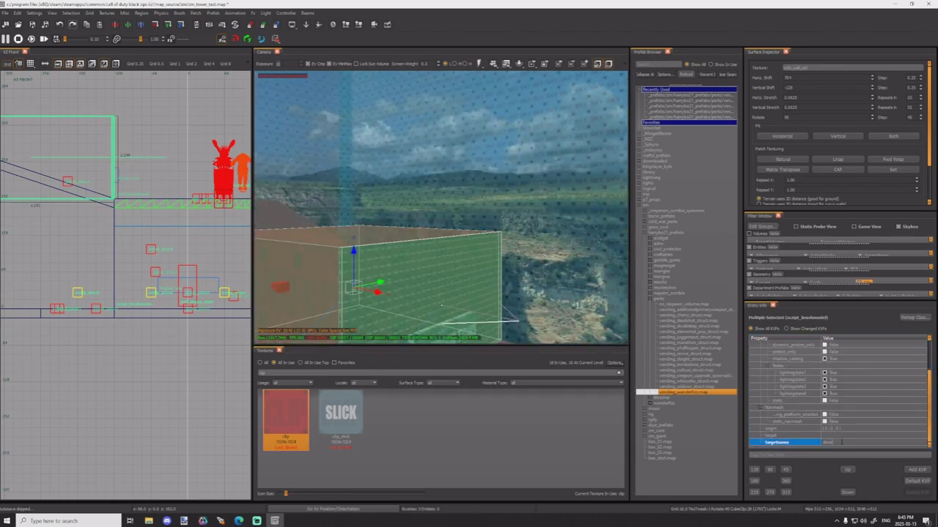
key("Return")
Step: Add the key/value pair target door2 to the second door's trigger and set its zombie_cost to 1250
key("Escape")
left_click(463, 327, "shift")
scroll(879, 436, "down", 3)
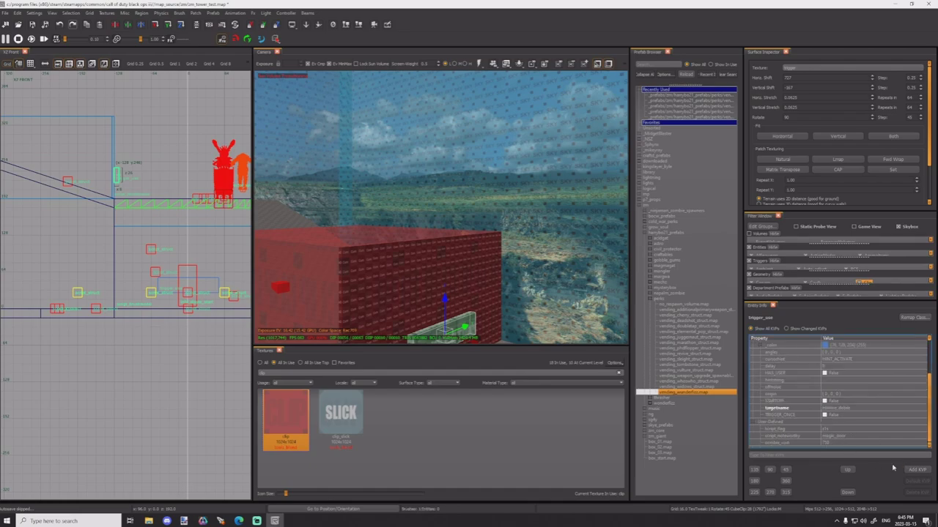
left_click(915, 470)
type("target")
type("door")
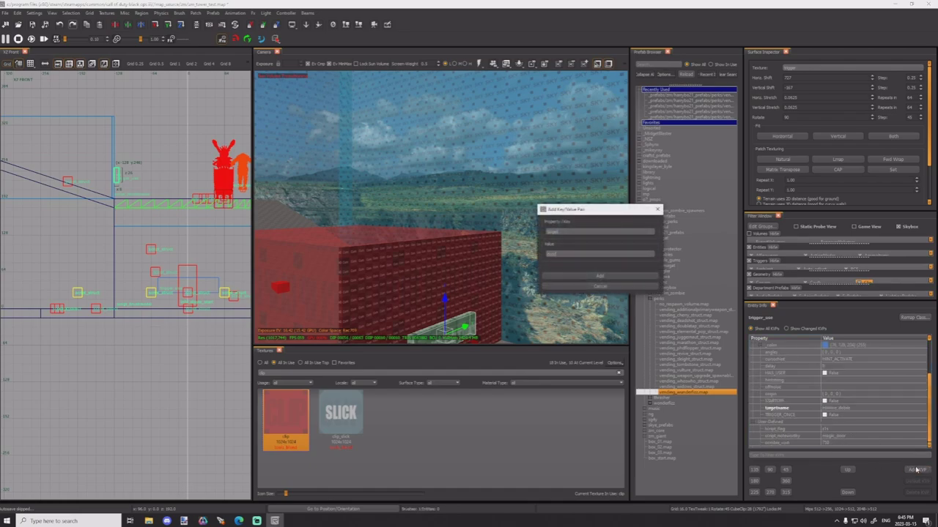
type("2")
key("Return")
scroll(841, 437, "down", 1)
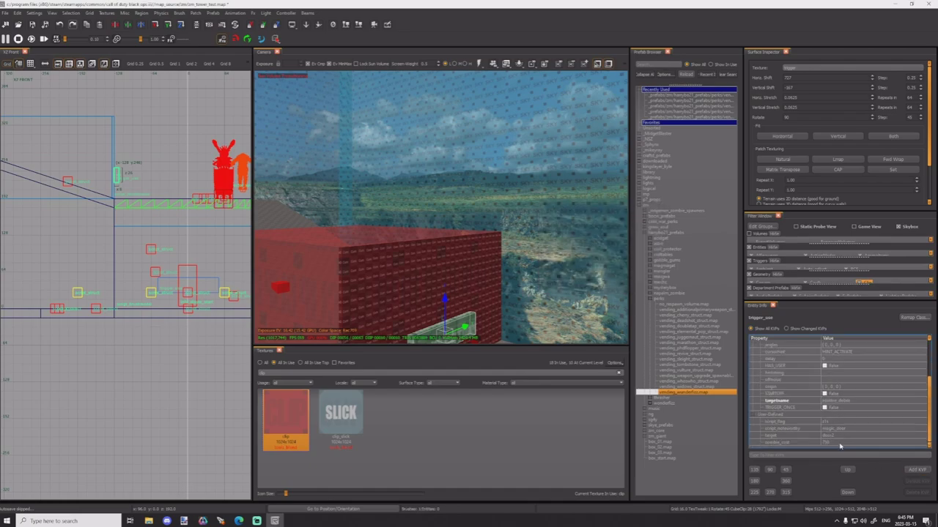
left_click(840, 444)
key("Return")
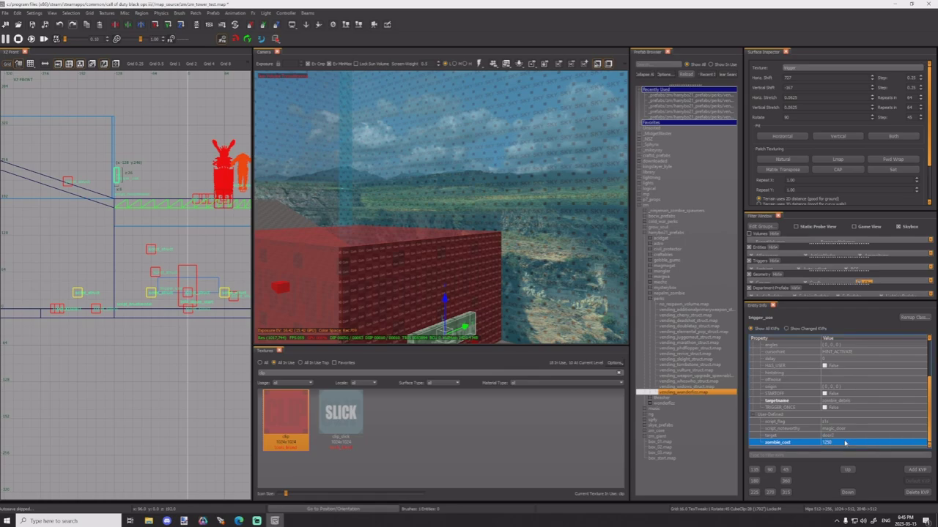
Step: Update the script_flag value of the second door's trigger for the next zone
right_click_drag(469, 252, 431, 281, "ctrl")
left_click(431, 271, "shift")
scroll(119, 243, "down", 5)
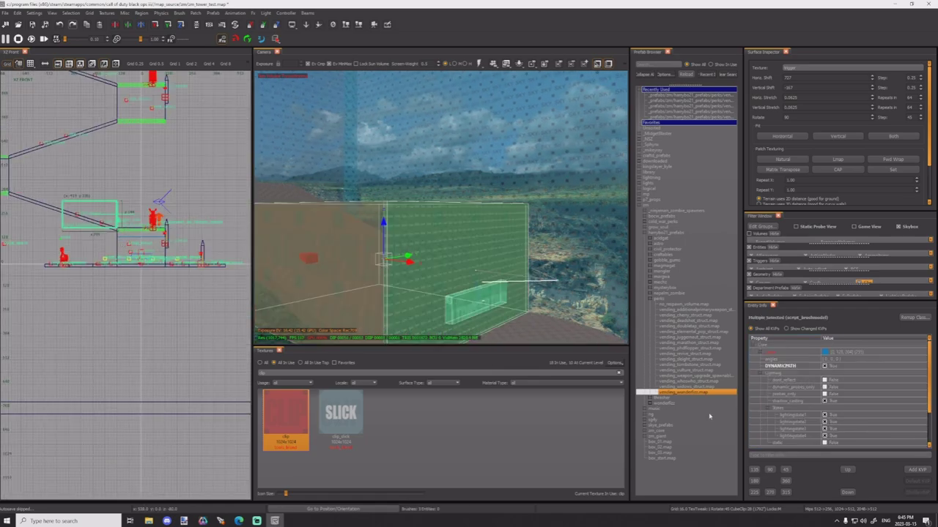
key("Escape")
left_click(467, 305, "shift")
scroll(823, 419, "down", 4)
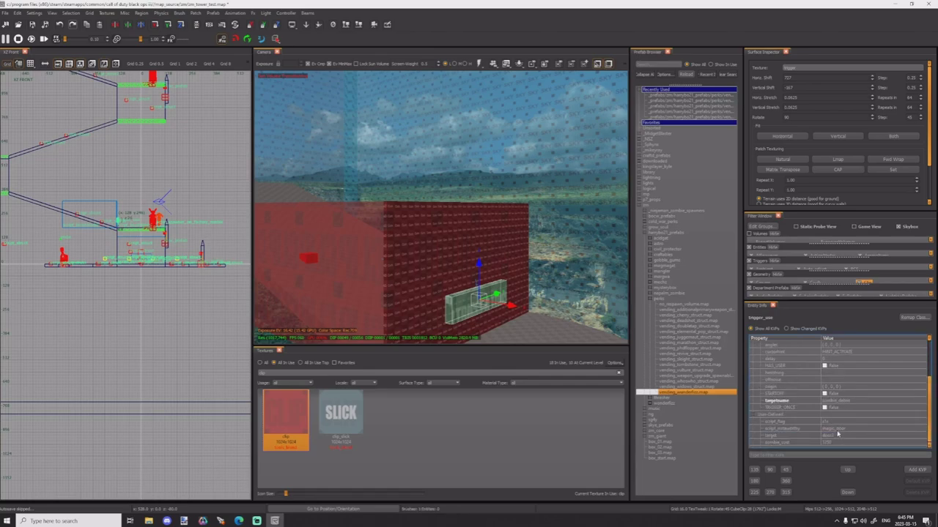
left_click(838, 421)
left_click(839, 422)
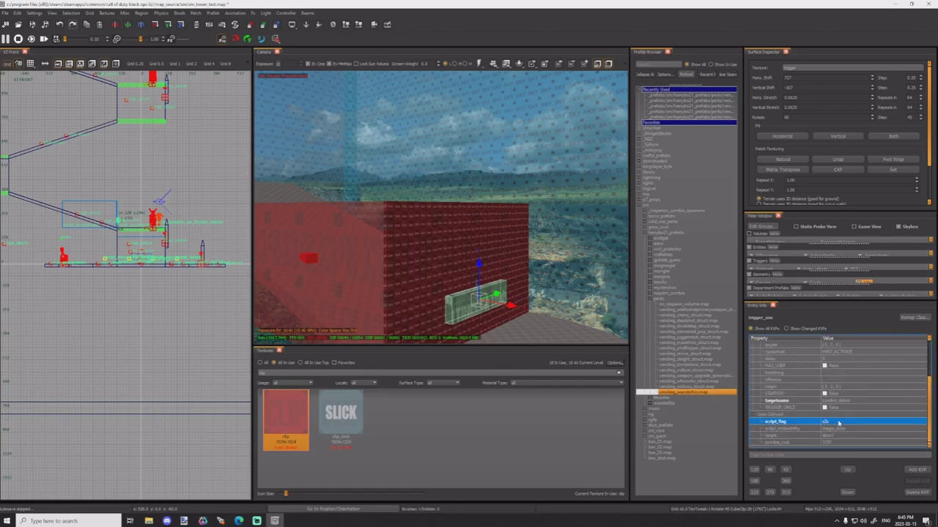
Step: Duplicate the second door together with its trigger and rotate the copy to suit the third ramp
left_click(382, 266, "shift")
scroll(157, 255, "down", 6)
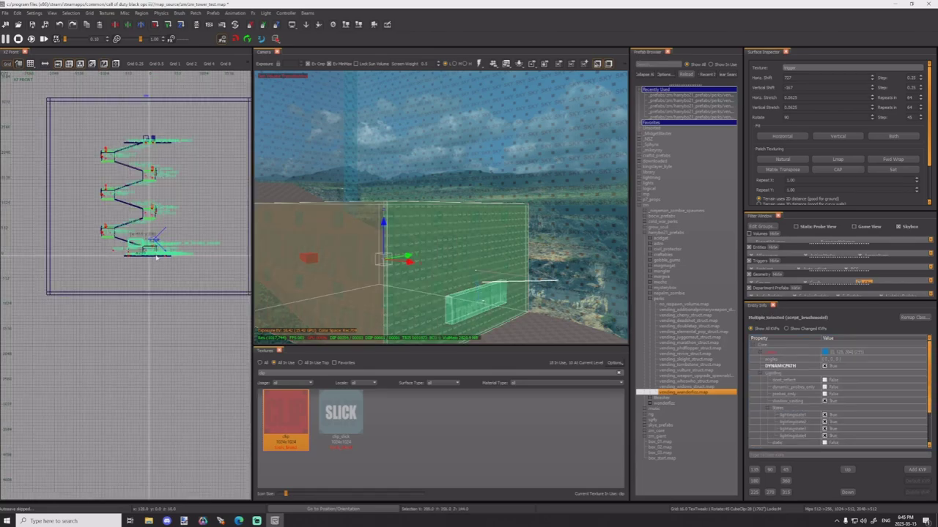
key("ctrl+Tab")
key("ctrl+Tab")
key("space")
key("r")
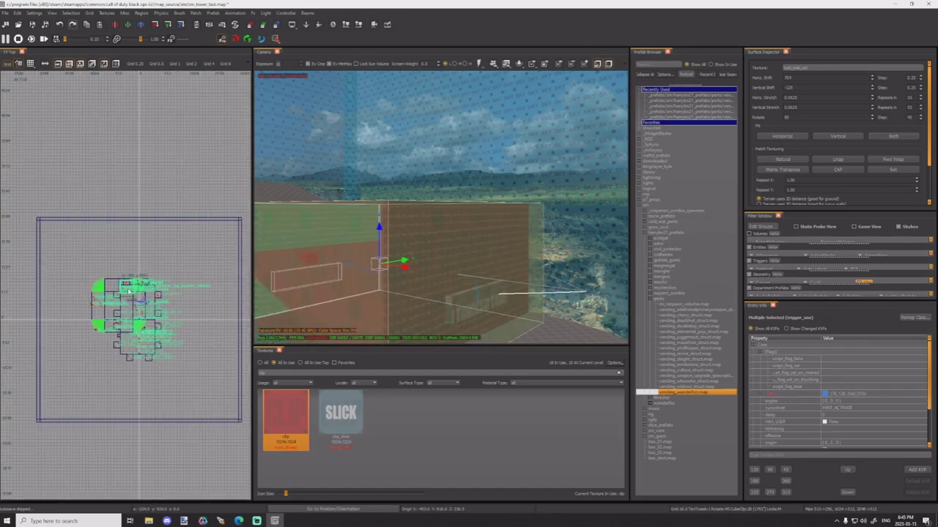
scroll(127, 289, "up", 5)
key("r")
Step: Move the new door copy to the start of the third ramp and raise it to that landing's floor level
left_click_drag(146, 280, 38, 321)
key("ctrl+Tab")
key("ctrl+Tab")
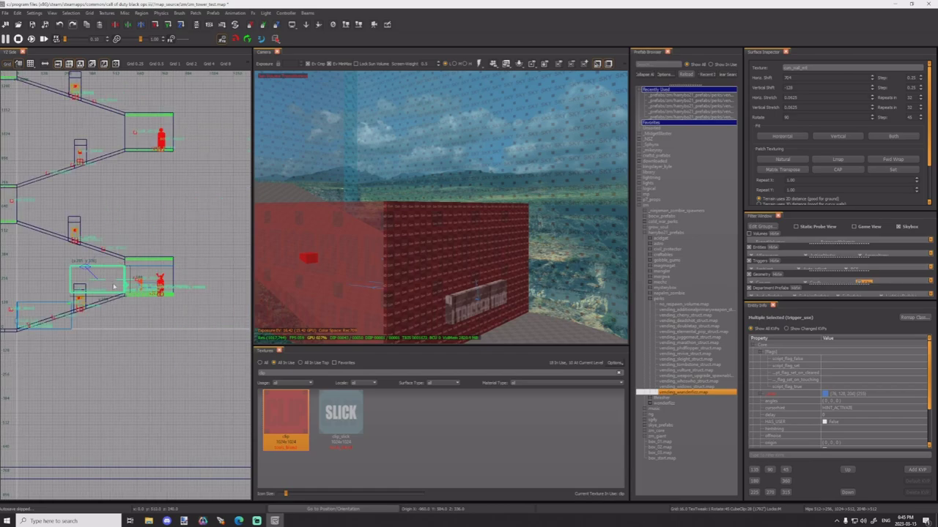
left_click_drag(113, 286, 133, 265)
scroll(119, 247, "up", 6)
Step: Set the targetname of the third door's script_brushmodel to door3
mouse_move(301, 268)
right_mouse_down()
mouse_move(316, 258)
mouse_move(301, 268)
mouse_move(278, 264)
mouse_move(385, 216)
right_mouse_up()
key("Escape")
left_click(386, 216, "shift")
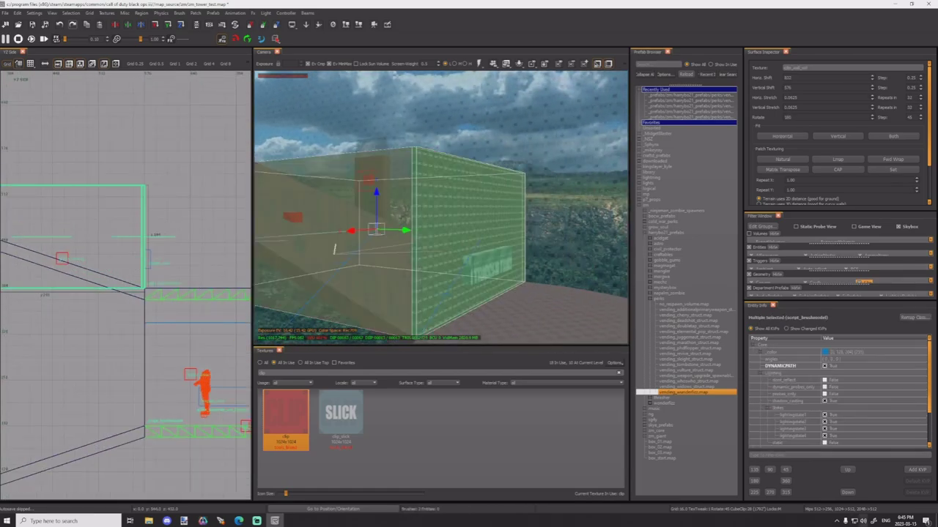
scroll(843, 427, "down", 3)
left_click(833, 443)
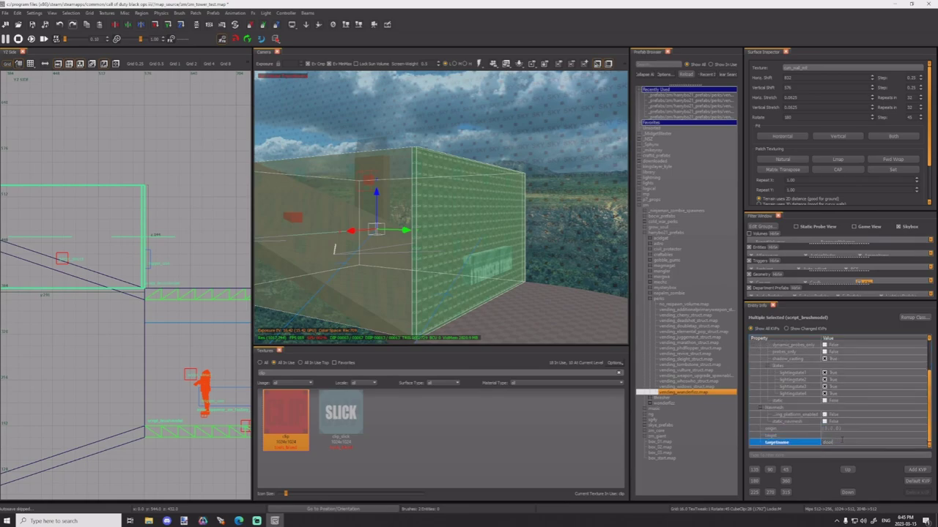
key("Return")
Step: Set the zombie_cost of the third door's trigger to 1750
key("Escape")
left_click(520, 208, "shift")
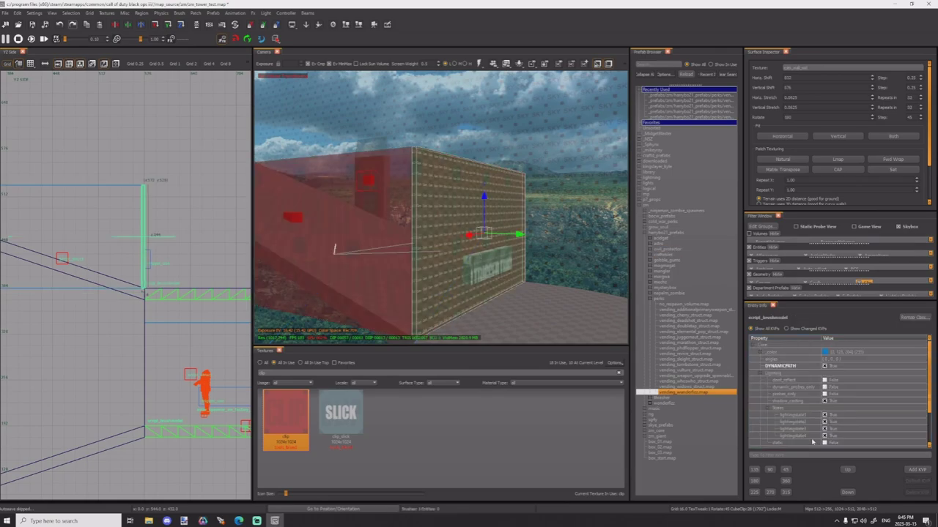
key("Escape")
left_click(487, 261, "shift")
scroll(802, 419, "down", 3)
left_click(844, 443)
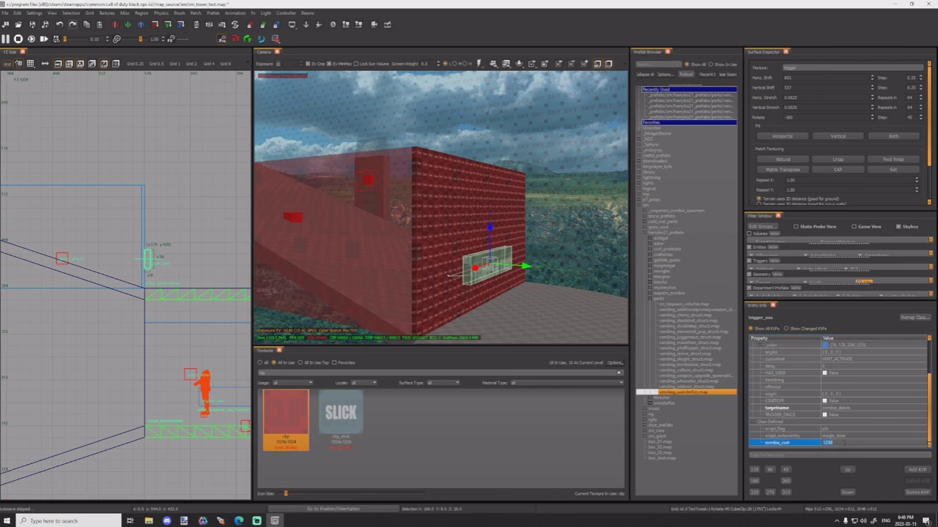
type("1750")
key("Return")
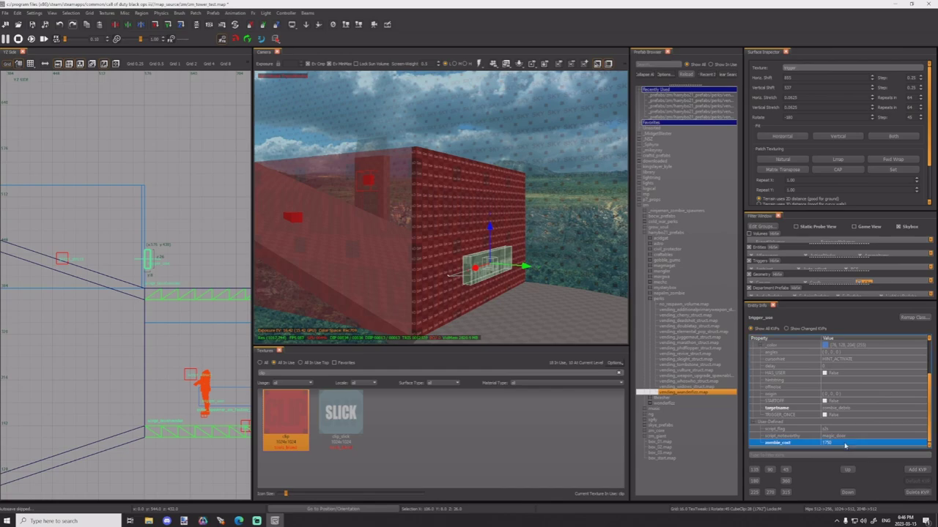
Step: Update the third trigger's script_flag value and add the key/value pair target door3
left_click(832, 427)
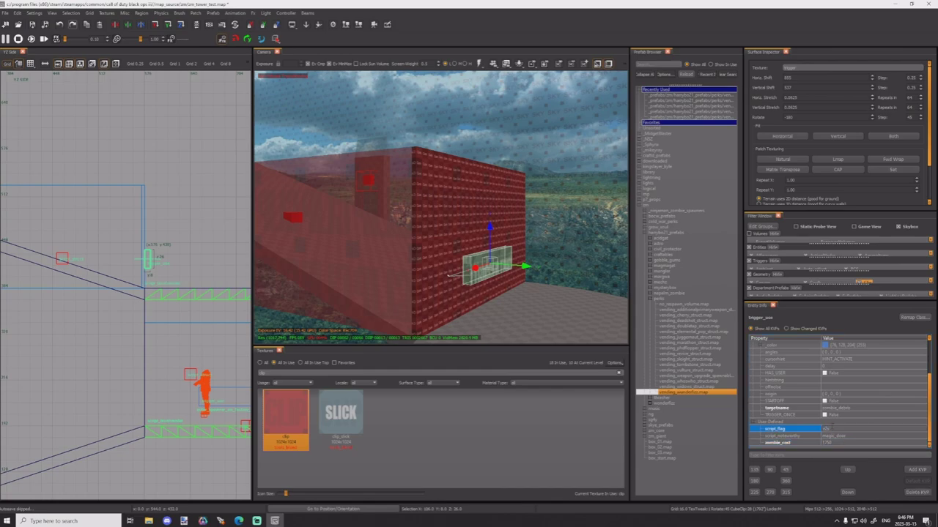
key("Return")
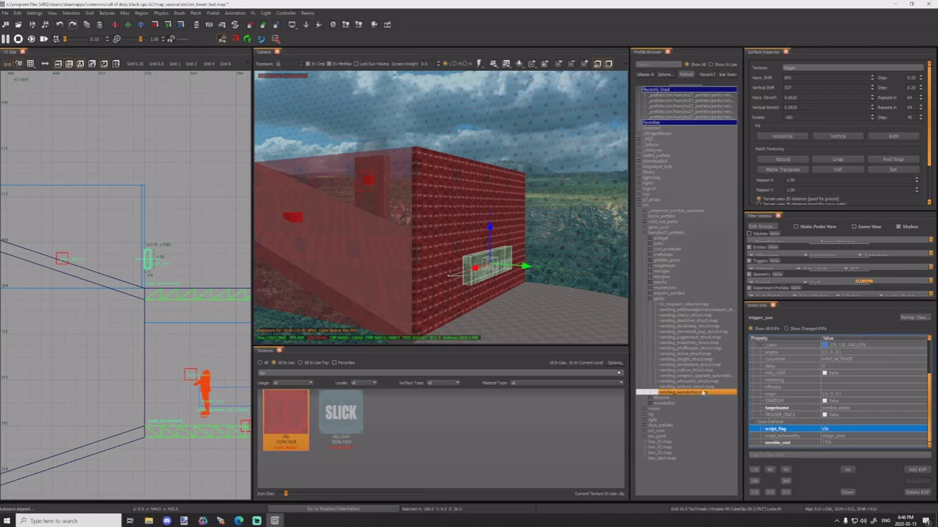
left_click(915, 469)
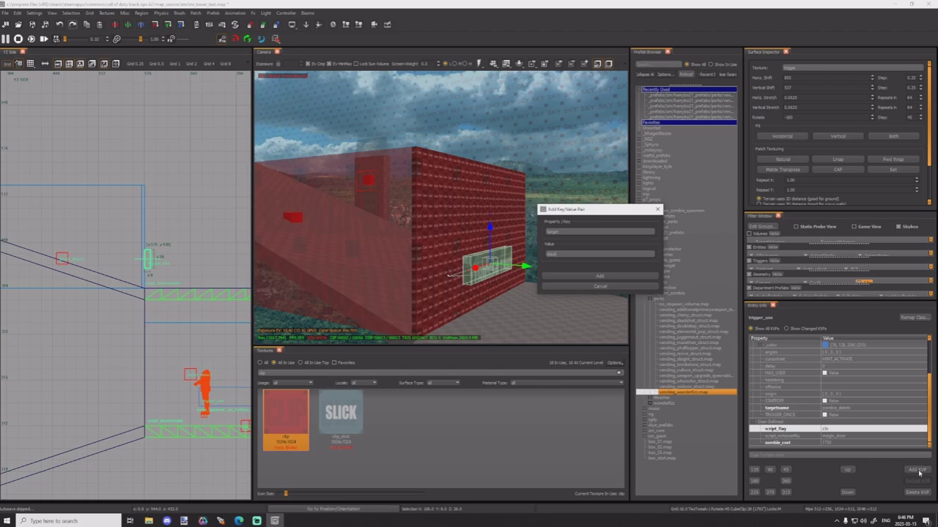
key("Return")
Step: Duplicate the third door with its trigger, rotate the copy and align it in plan with the start of the fourth ramp
key("Escape")
left_click(519, 229, "shift")
scroll(131, 236, "down", 1)
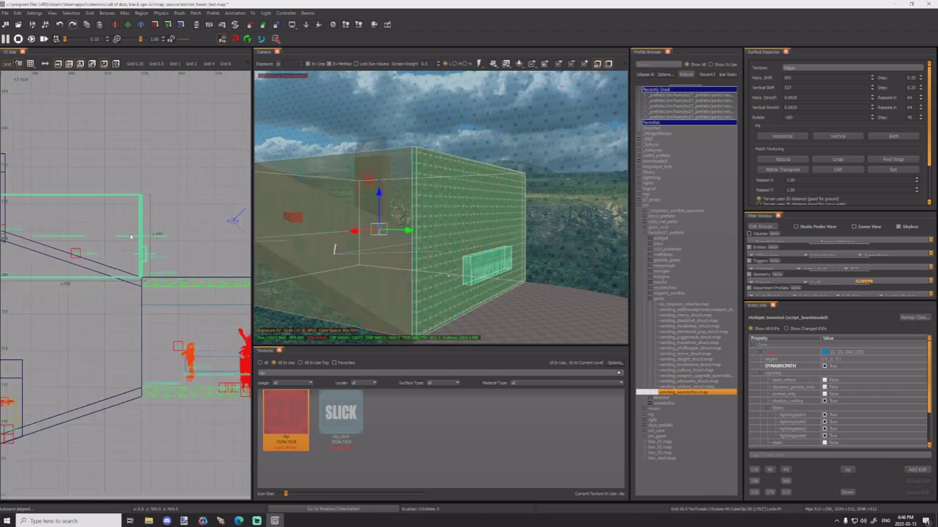
scroll(131, 233, "down", 4)
key("ctrl+Tab")
key("space")
left_click_drag(138, 300, 139, 308)
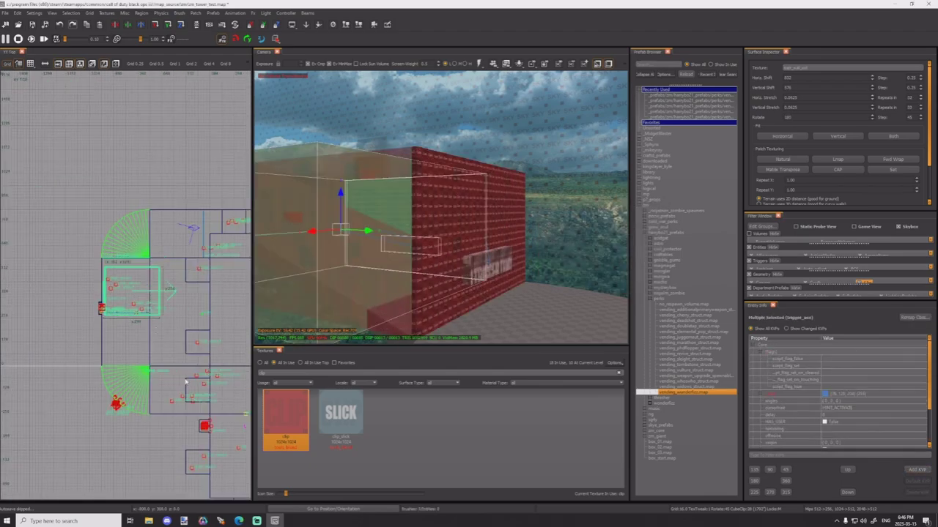
left_click_drag(186, 382, 184, 405)
scroll(154, 373, "up", 7)
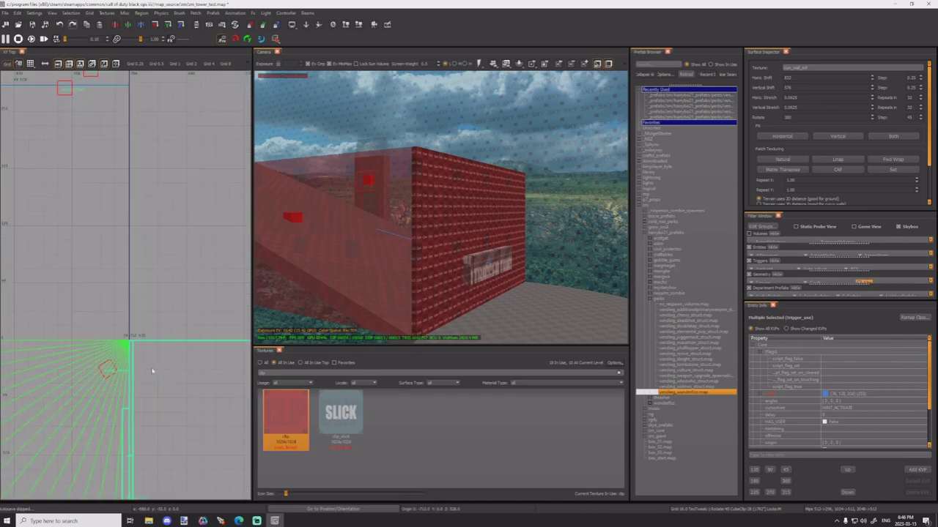
Step: Raise the fourth door and its trigger to the floor level of the fourth ramp's landing
mouse_move(308, 293)
right_mouse_down()
mouse_move(366, 285)
mouse_move(337, 278)
mouse_move(315, 289)
right_mouse_up()
key("ctrl+Tab")
scroll(135, 311, "down", 6)
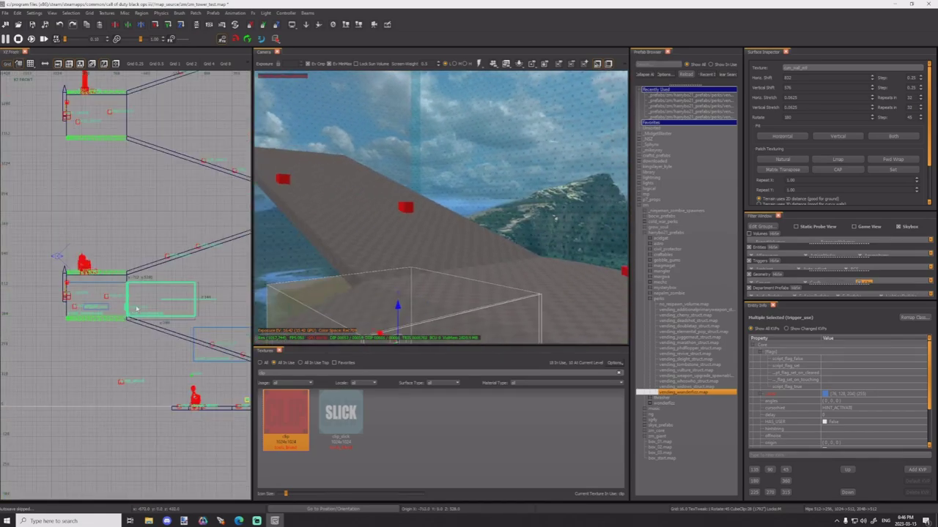
left_click_drag(136, 308, 136, 262)
Step: Update the script_flag value of the fourth door's trigger for its zone
key("Escape")
left_click(476, 266, "shift")
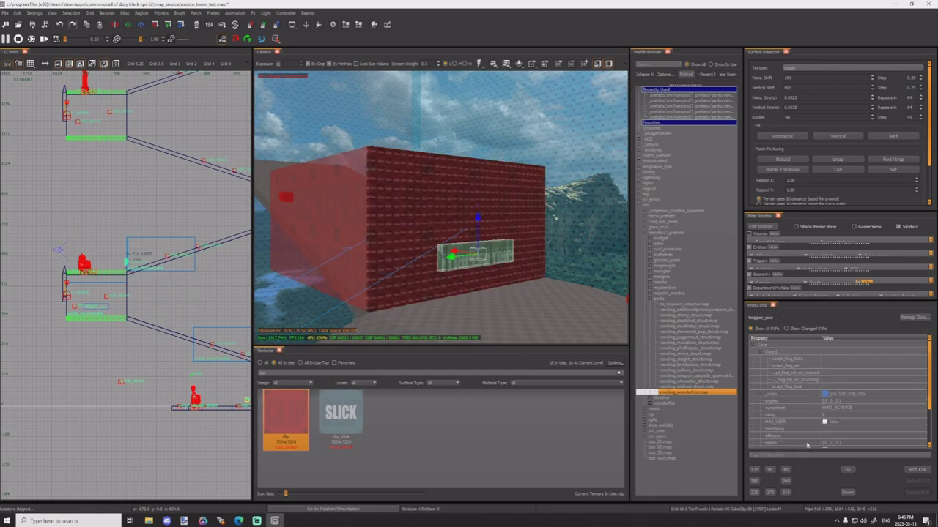
scroll(857, 441, "down", 3)
left_click(830, 430)
type("z4")
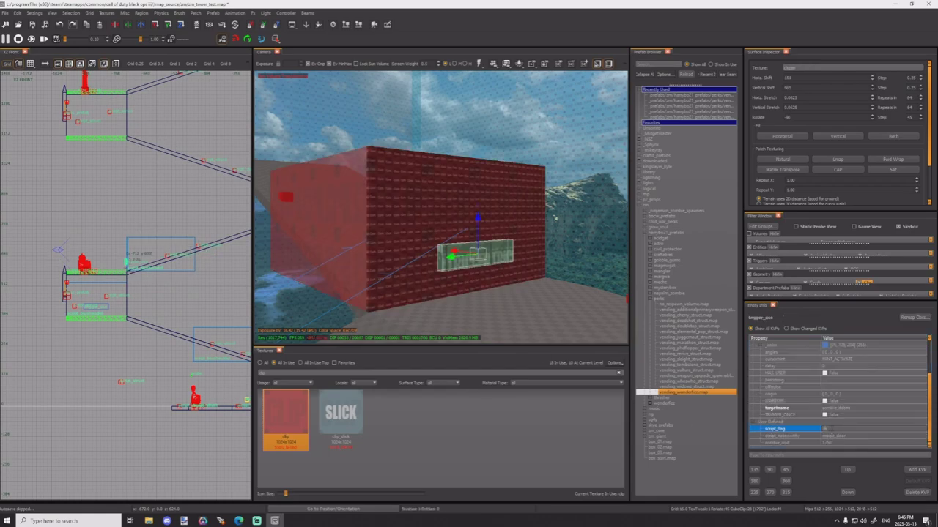
type("o")
key("Return")
Step: Add the key/value pair target door4 to the fourth door's trigger
left_click(906, 470)
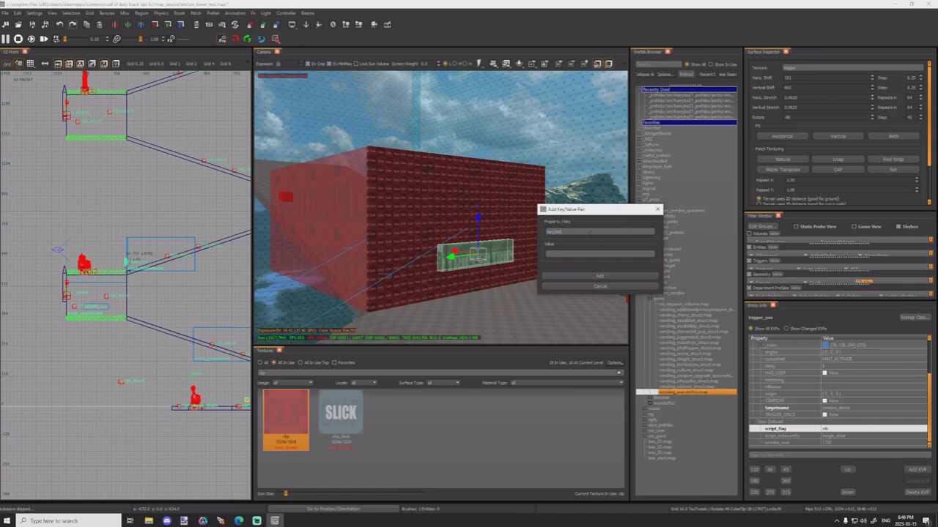
type("door4")
key("Return")
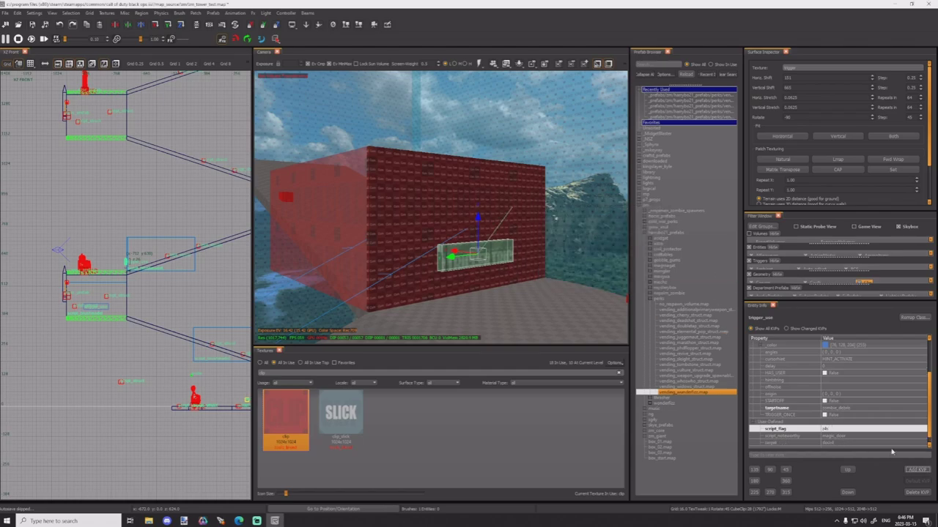
Step: Set the targetname of the fourth door's script_brushmodel to door4 and deselect it
key("Escape")
left_click(342, 203, "shift")
scroll(842, 440, "down", 3)
left_click(837, 443)
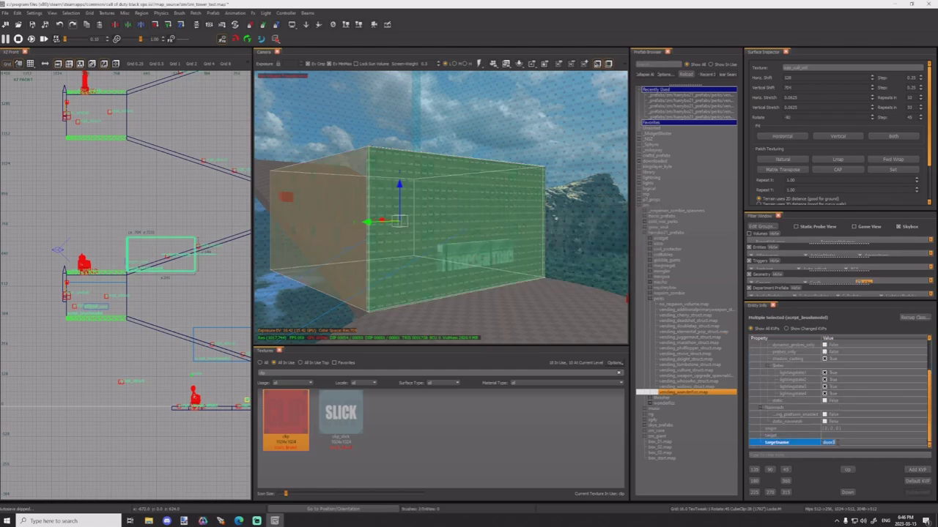
key("Escape")
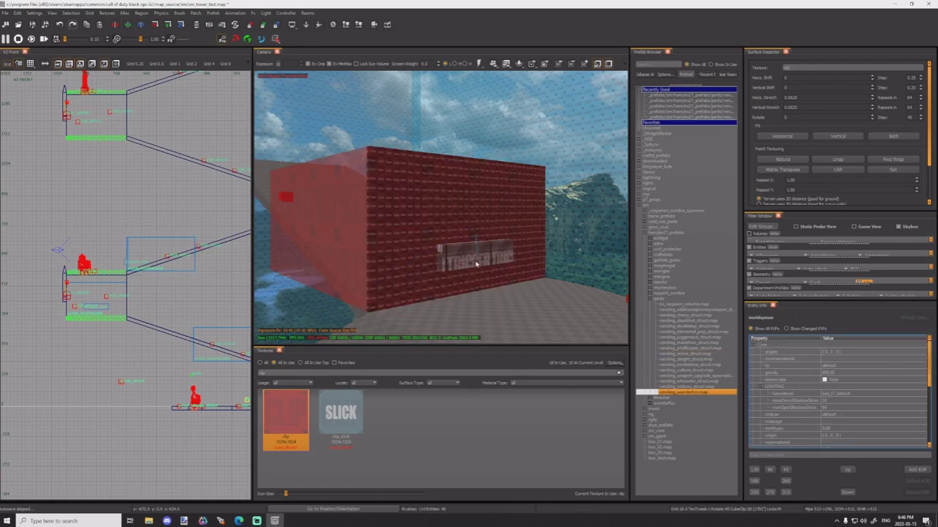
Step: Duplicate the fourth door together with its use trigger and rotate the copies to suit the fifth ramp
left_click(476, 260, "shift")
left_click(341, 209, "shift")
scroll(150, 283, "down", 5)
scroll(149, 284, "up", 1)
key("space")
key("shift+z")
key("shift+z")
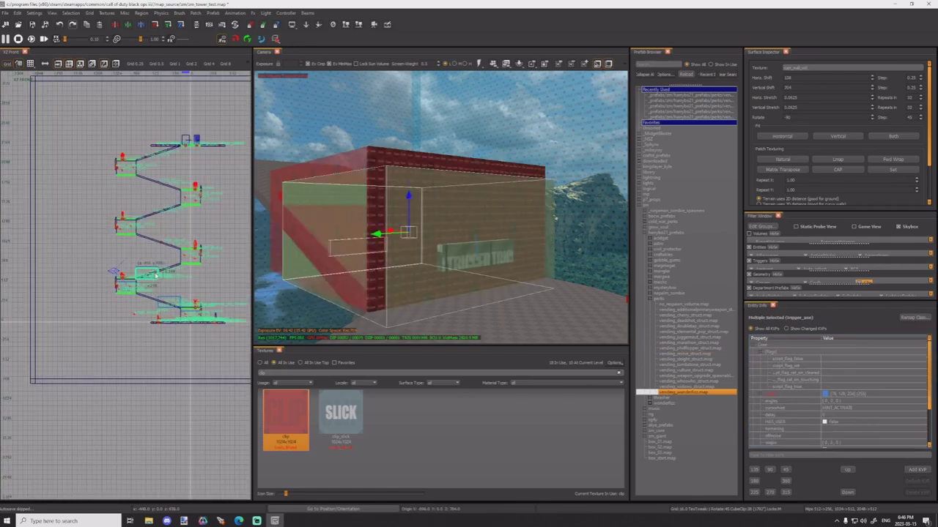
key("ctrl+Tab")
key("ctrl+Tab")
scroll(139, 282, "up", 5)
scroll(138, 282, "down", 4)
key("shift+z")
key("shift+z")
key("shift+z")
key("shift+z")
key("shift+z")
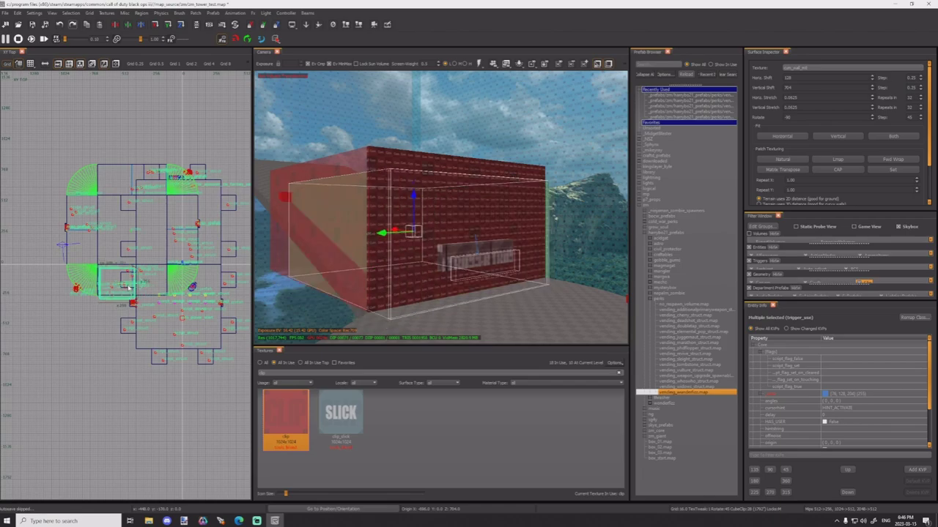
Step: Move the duplicated door and trigger into place at the fifth ramp's landing and deselect them
left_click_drag(123, 288, 162, 226)
scroll(178, 262, "up", 6)
key("ctrl+Tab")
scroll(163, 275, "down", 3)
mouse_move(403, 256)
right_mouse_down()
mouse_move(388, 220)
mouse_move(367, 268)
right_mouse_up()
key("Escape")
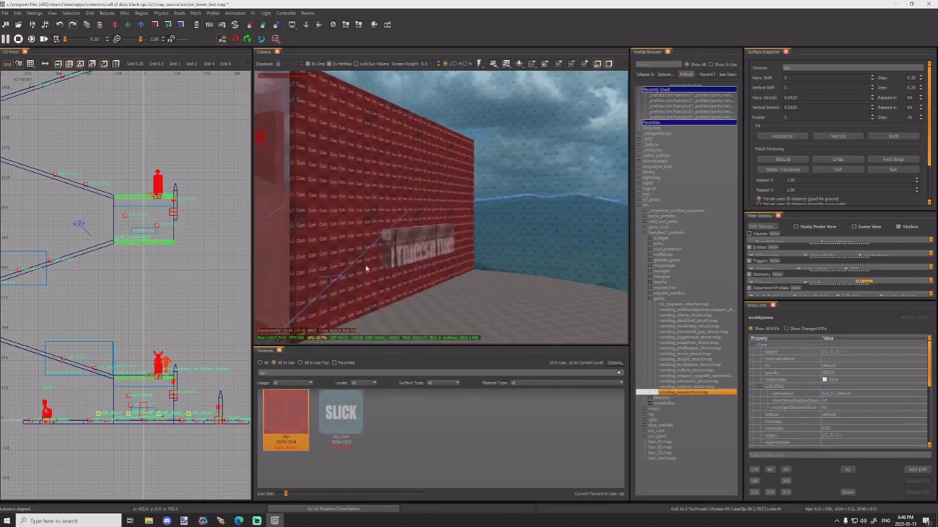
Step: Set the fifth door trigger's zombie_cost to 2250 and update its script_flag value for its zone
left_click(395, 253, "shift")
scroll(850, 436, "down", 3)
left_click(850, 443)
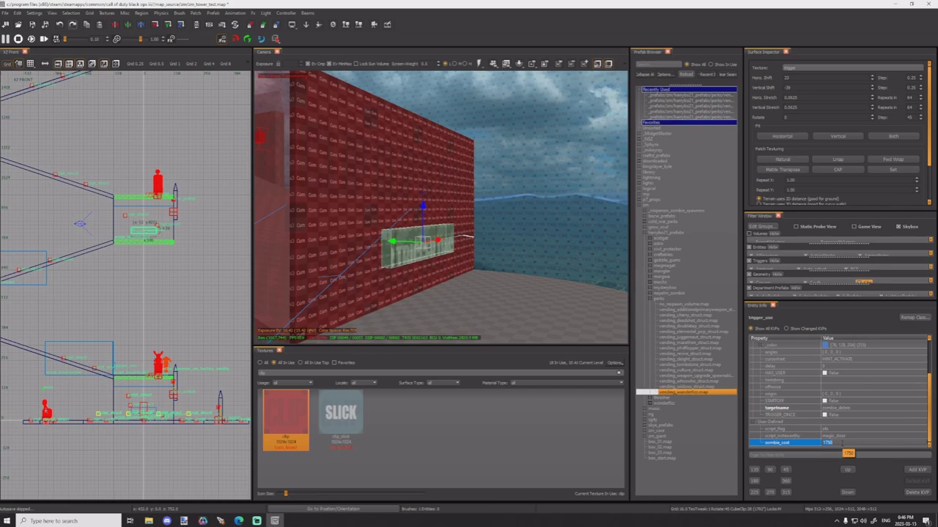
left_click(828, 429)
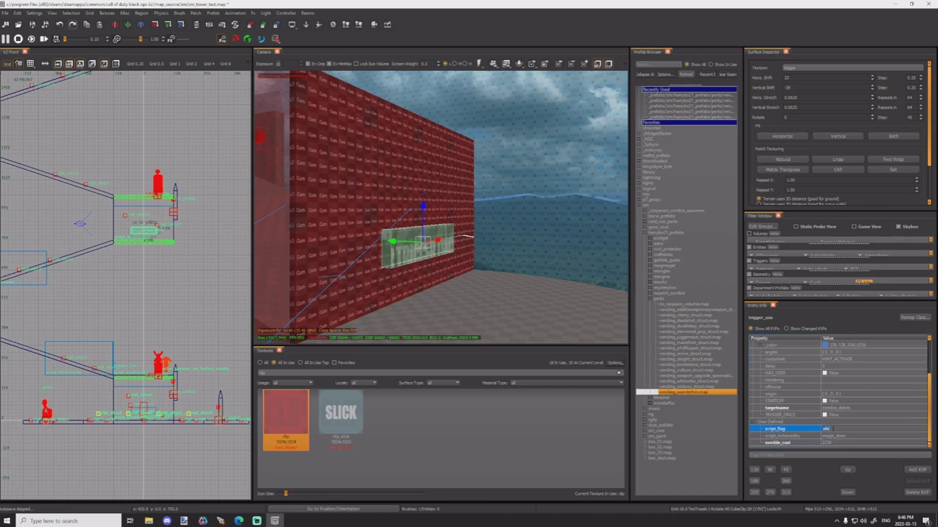
type("5")
key("Return")
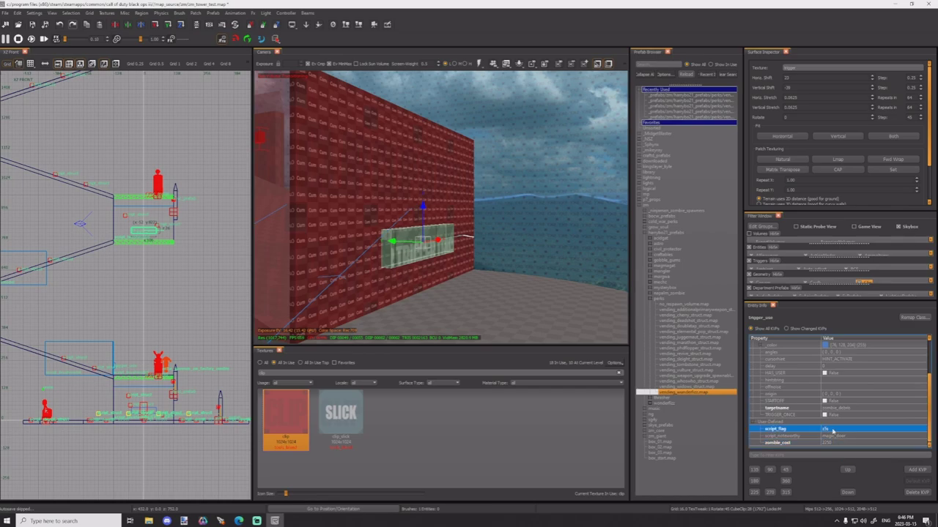
Step: Add the key/value pair target door5 to the fifth door's trigger
left_click(917, 472)
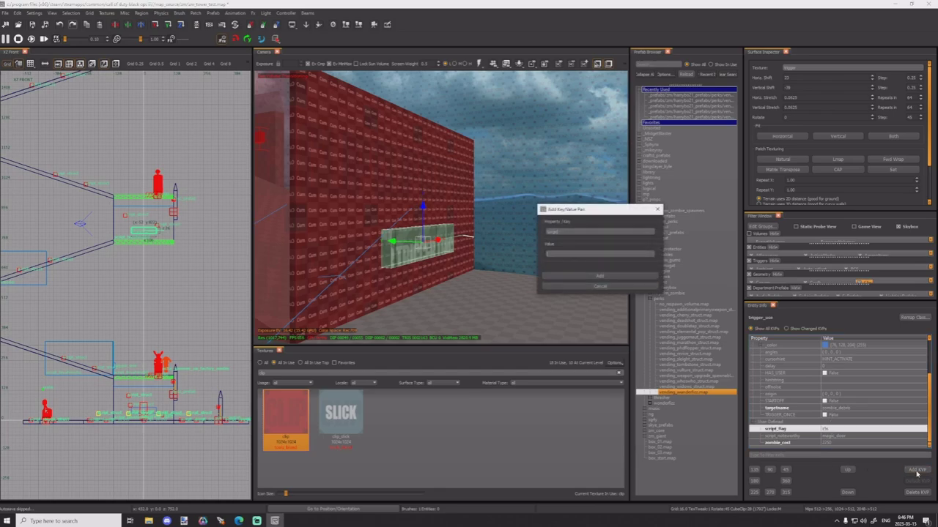
key("Return")
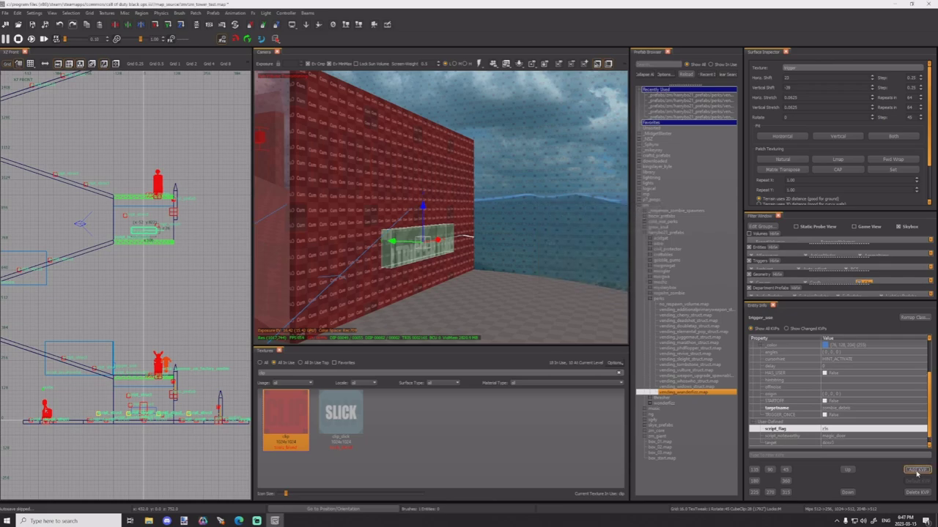
key("Escape")
Step: Set the targetname of the fifth door's script_brushmodel to door5 and save the map
left_click(288, 219, "shift")
scroll(898, 416, "down", 3)
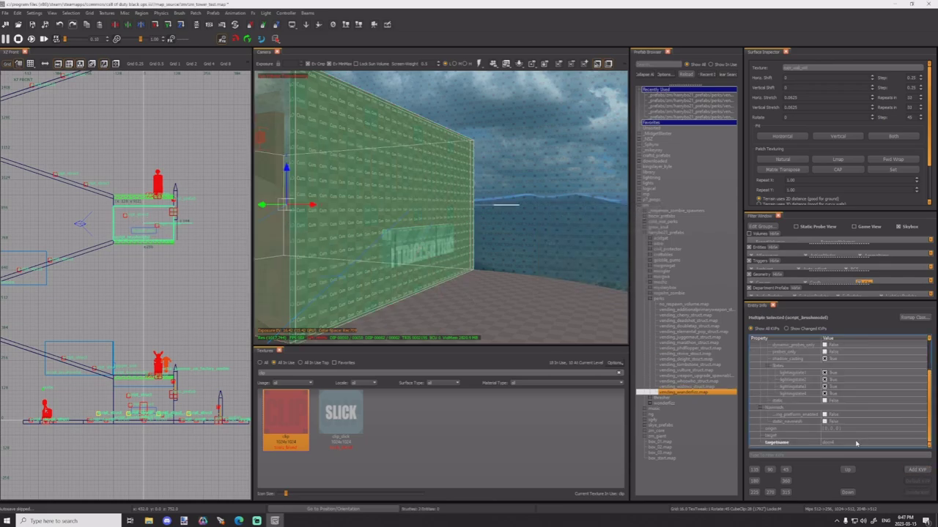
left_click(856, 441)
key("Return")
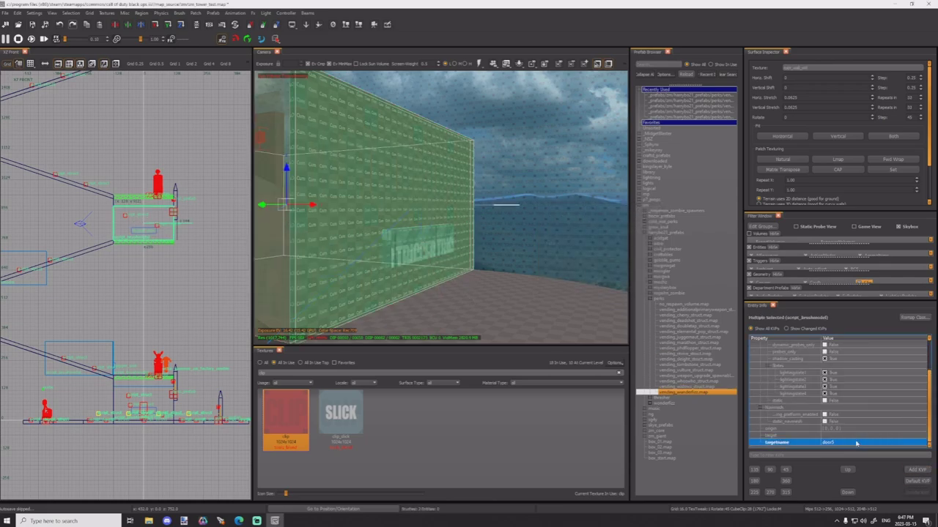
key("Escape")
right_click_drag(469, 212, 483, 249)
left_click(33, 25)
Step: Create a hurt trigger in the top view, just outside the tower's footprint
right_click_drag(361, 177, 404, 196)
scroll(176, 259, "down", 7)
key("ctrl+Tab")
key("ctrl+Tab")
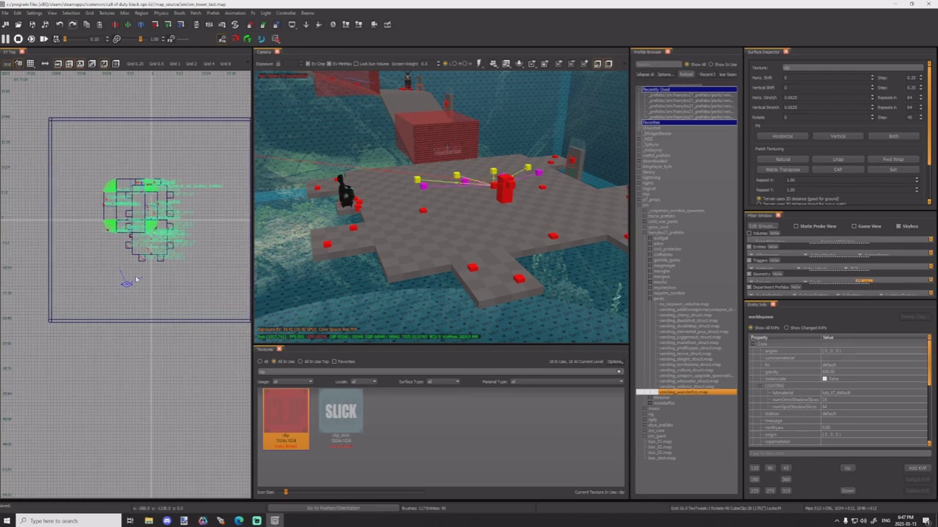
right_click(135, 279)
mouse_move(208, 409)
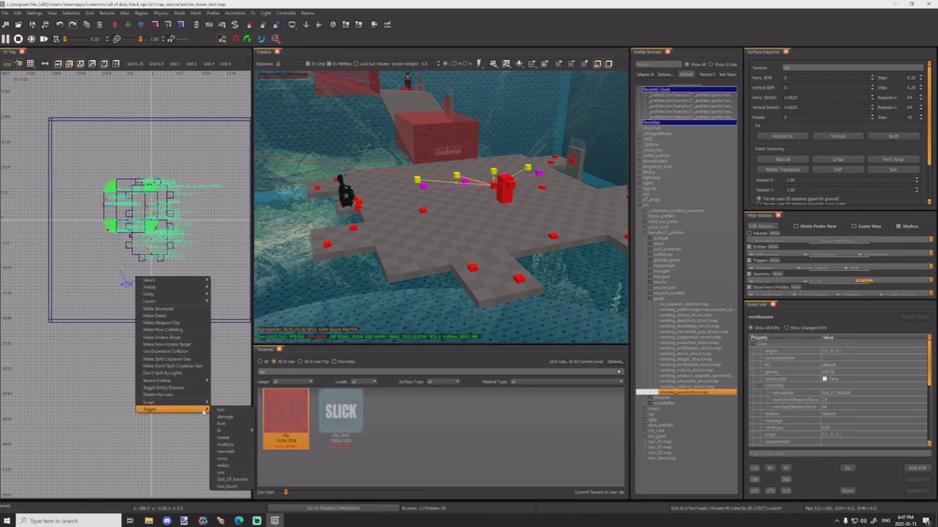
left_click(227, 424)
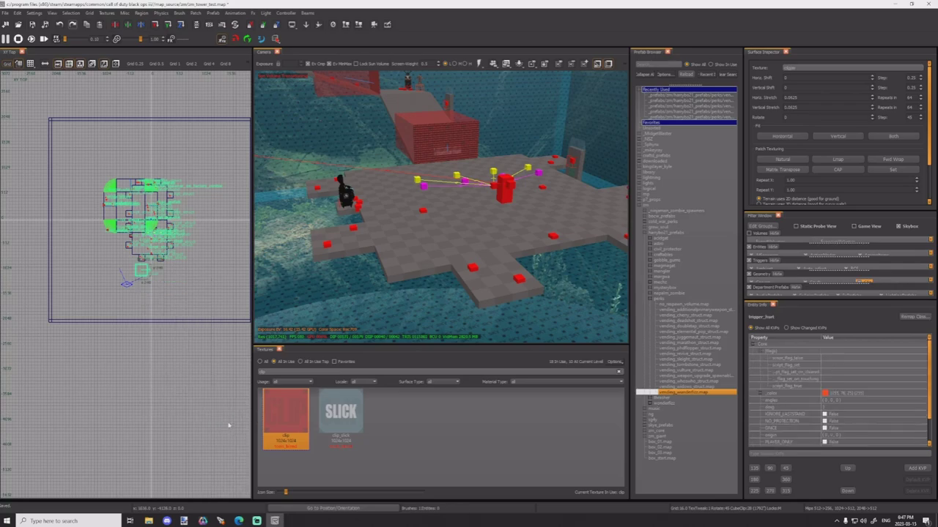
Step: Stretch the hurt trigger to extend beyond the tower's footprint and place it below the ground floor as a fall zone
left_click_drag(133, 261, 63, 148)
left_click_drag(119, 272, 174, 313)
key("ctrl+Tab")
left_click_drag(128, 348, 120, 403)
left_click_drag(128, 294, 124, 321)
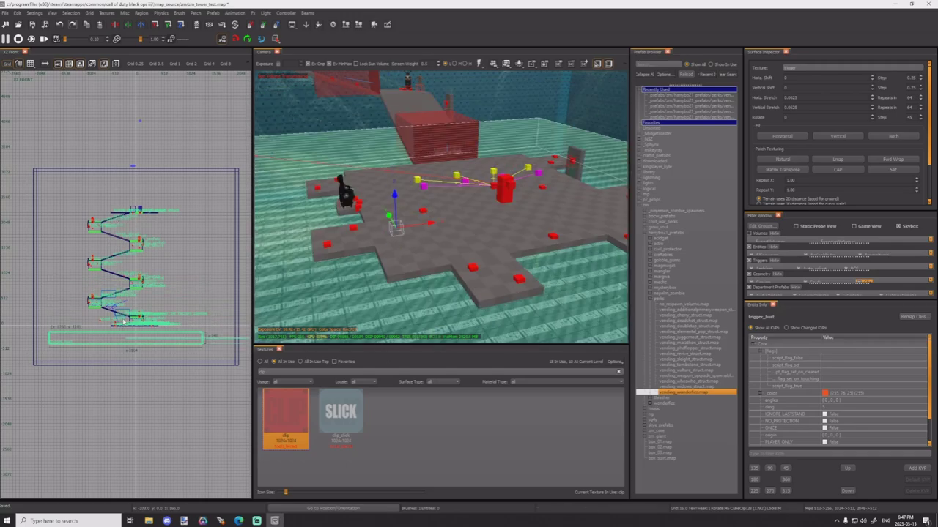
left_click_drag(122, 363, 165, 398)
Step: Increase the dmg value of the hurt trigger beneath the tower, deselect it and save the map
scroll(797, 370, "down", 3)
left_click(850, 379)
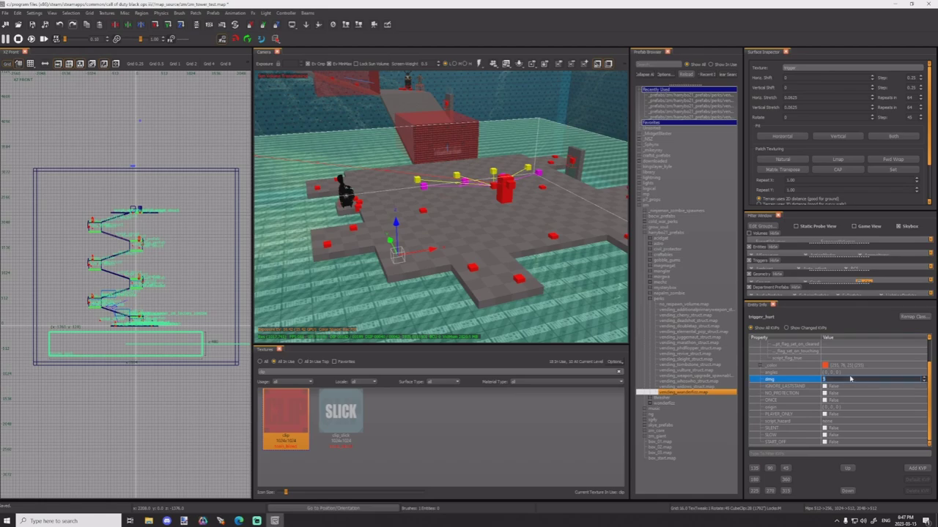
key("Return")
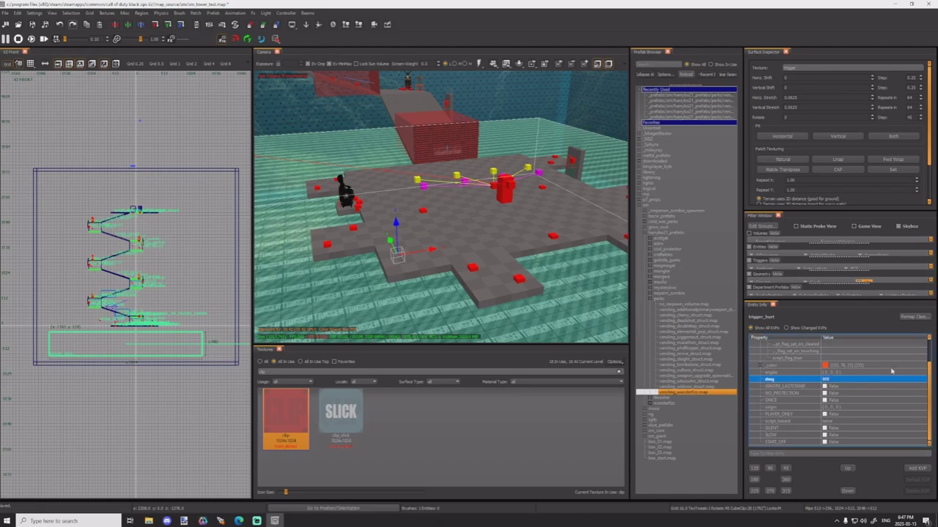
scroll(848, 376, "up", 1)
scroll(849, 375, "down", 1)
key("Escape")
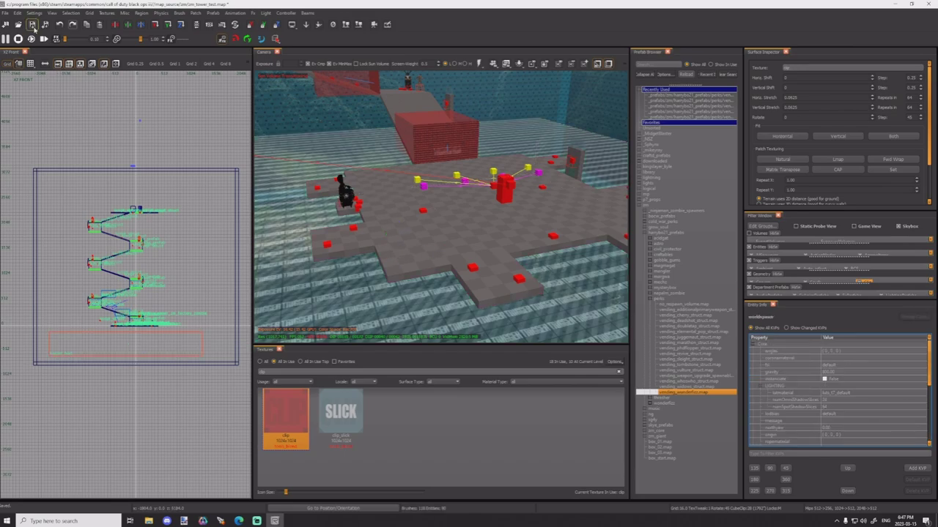
left_click(33, 27)
Step: Generate the map's lighting while viewing the starting platform
right_click_drag(407, 230, 292, 152)
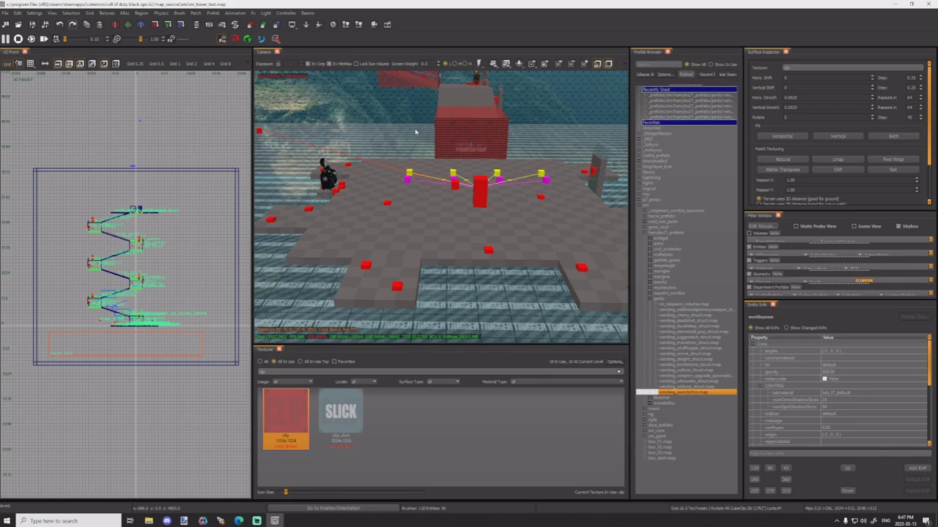
key("F8")
mouse_move(418, 130)
right_mouse_down()
mouse_move(388, 140)
mouse_move(414, 135)
right_mouse_up()
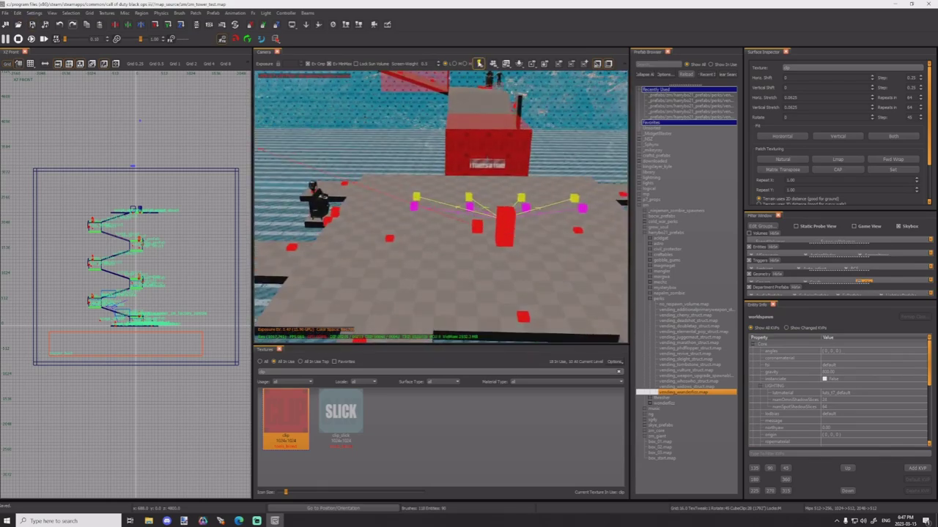
left_click(479, 64)
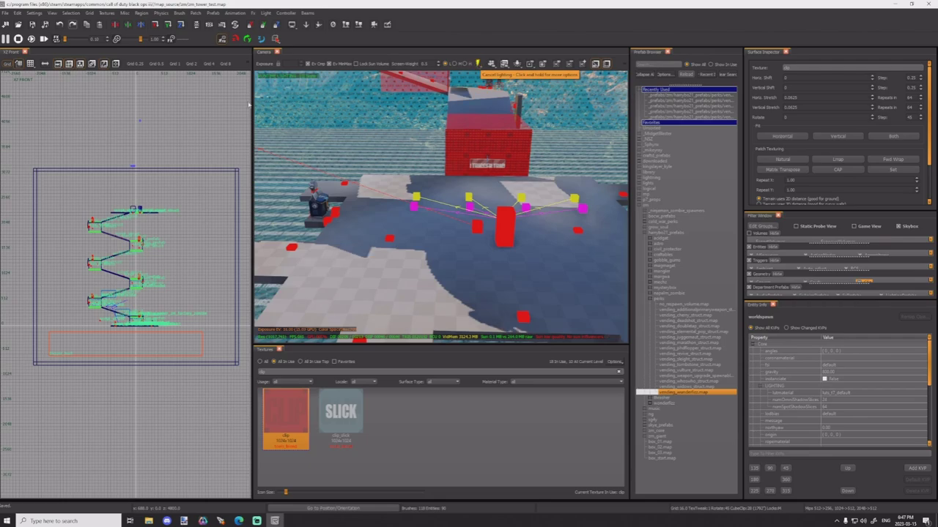
Step: Close the editor with the changed lighting exported and check the co-positional volume_sun entries in the error report
left_click(929, 4)
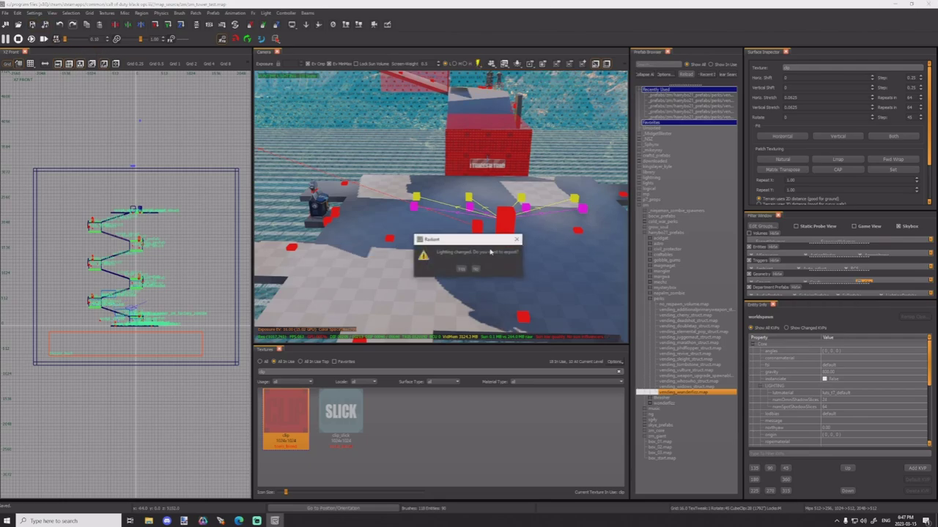
left_click(461, 268)
left_click(464, 295)
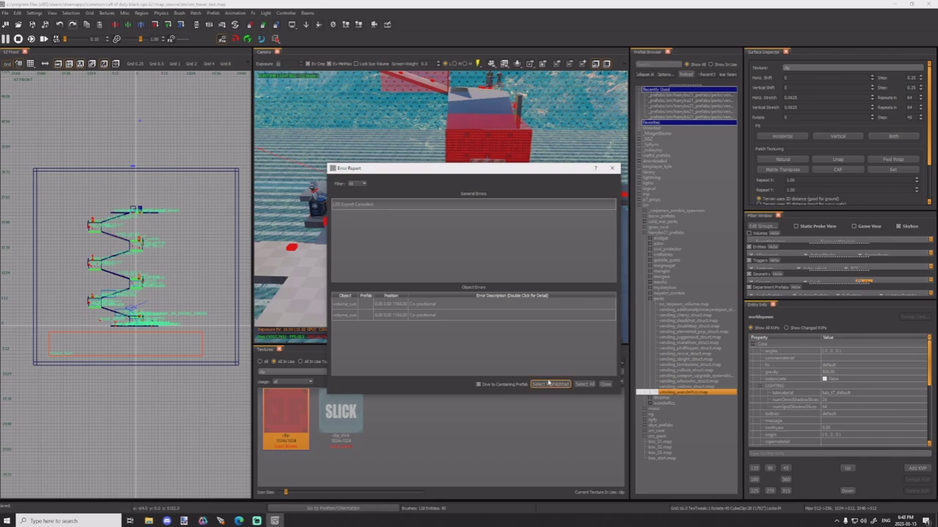
left_click(455, 315)
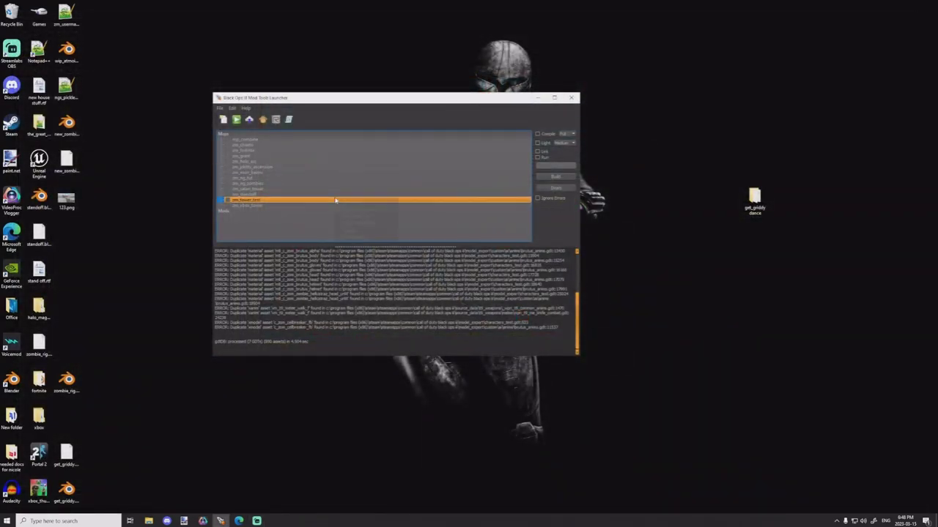
Step: Switch to the Mod Tools Launcher, reopen zm_tower_test in Radiant and show the Entity List
right_click(337, 202)
left_click(361, 212)
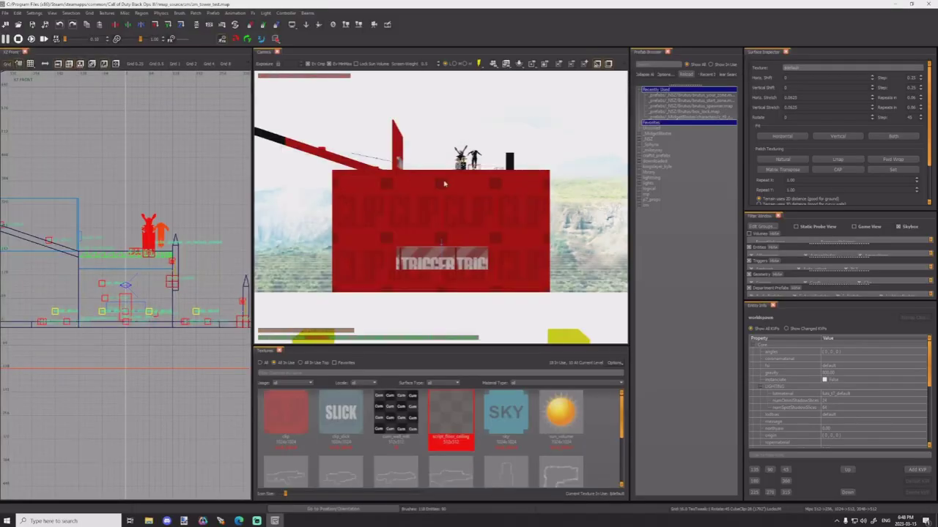
right_click(466, 36)
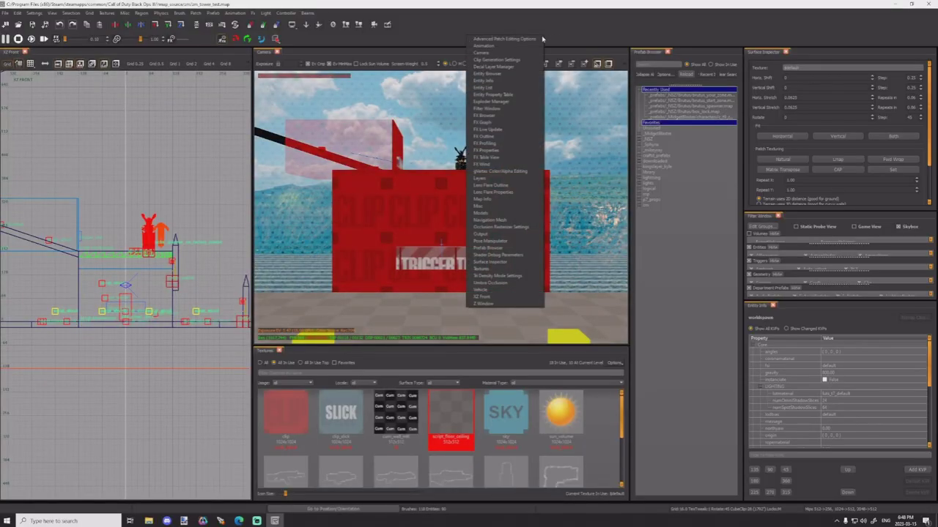
left_click(483, 87)
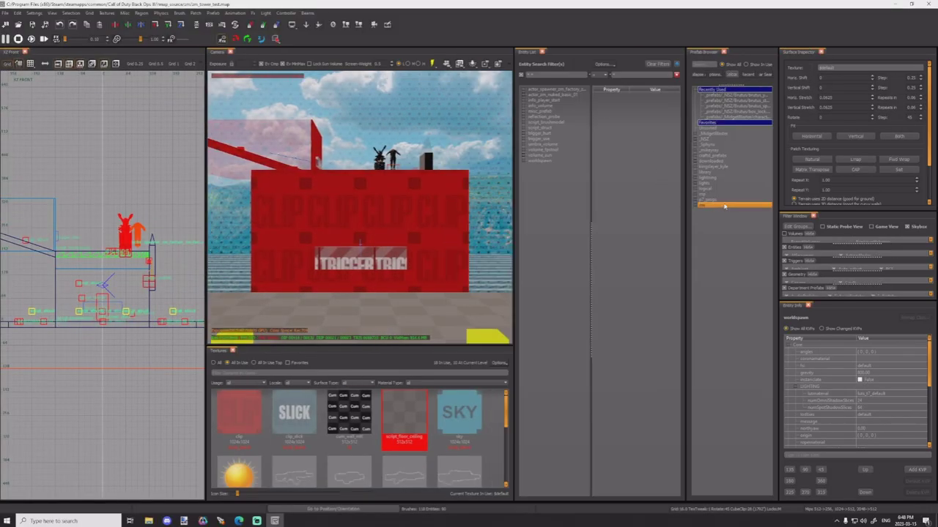
Step: Turn on volume visibility and select the first volume_sun entity from the Entity List to inspect it
left_click(546, 156)
left_click(523, 156)
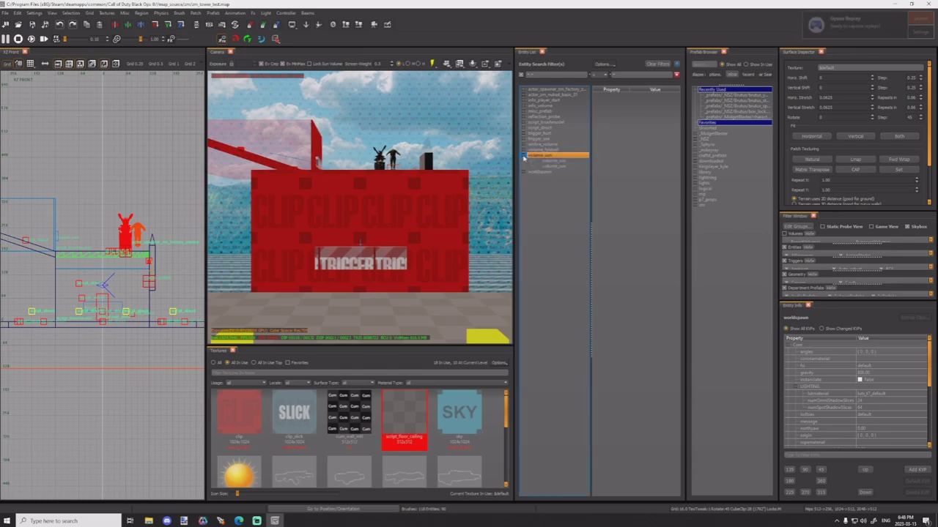
left_click(562, 161)
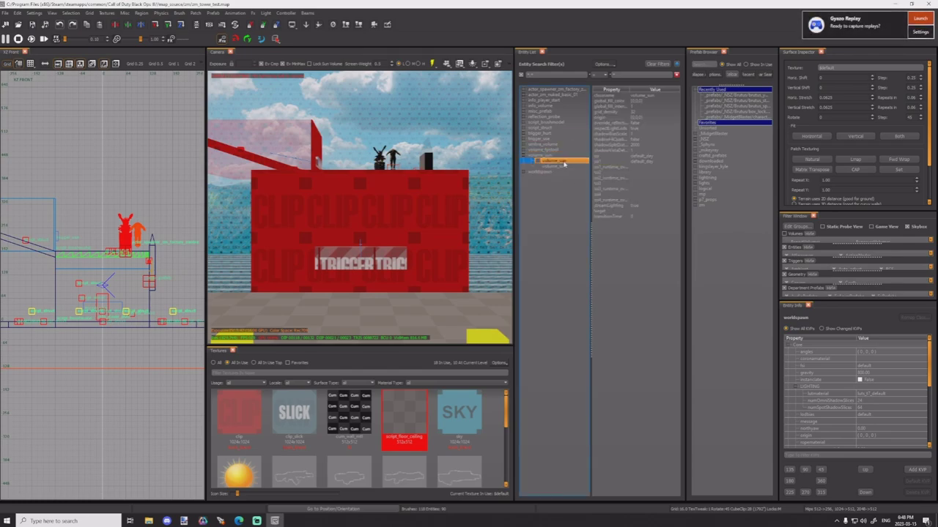
double_click(563, 161)
right_click(551, 160)
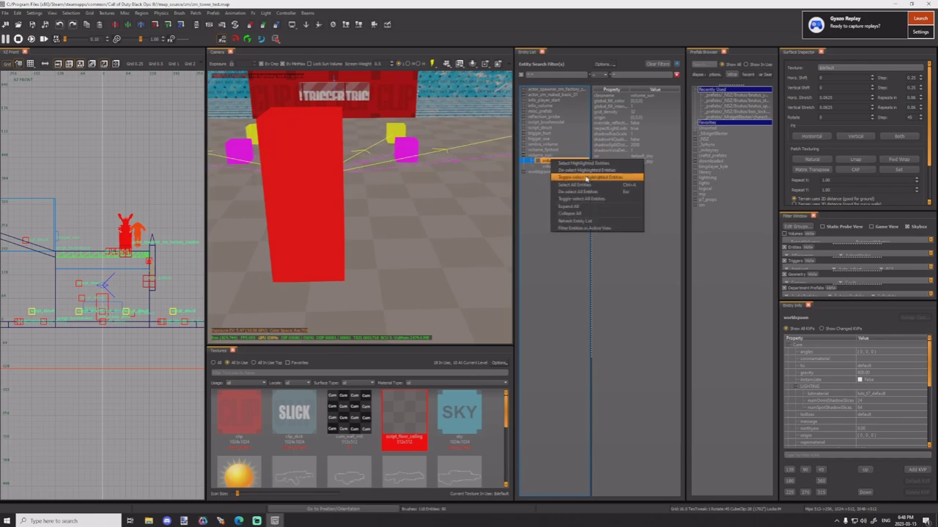
left_click(786, 235)
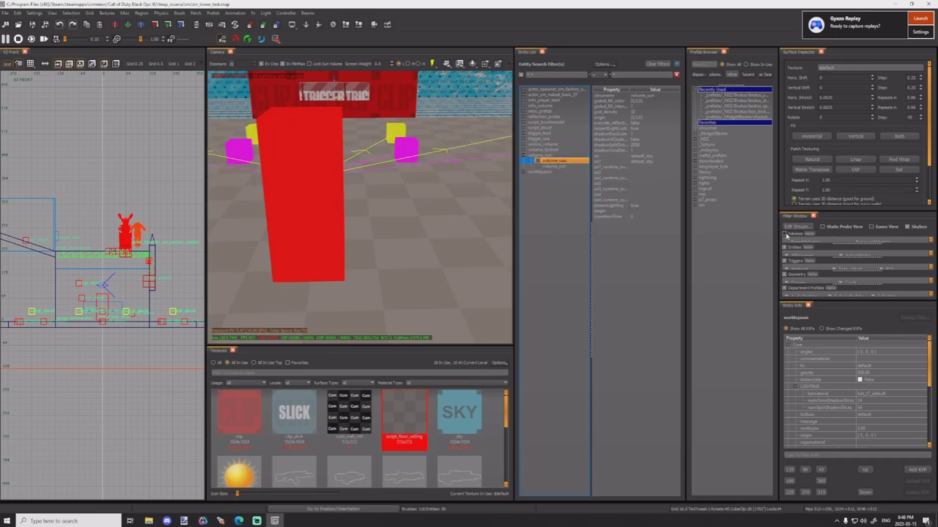
left_click(785, 234)
right_click(556, 159)
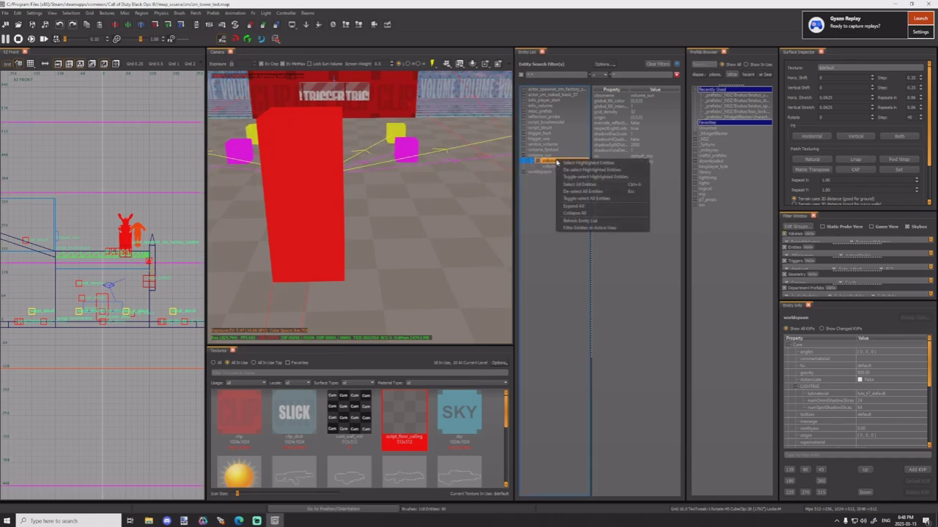
left_click(603, 164)
right_click_drag(439, 213, 320, 215)
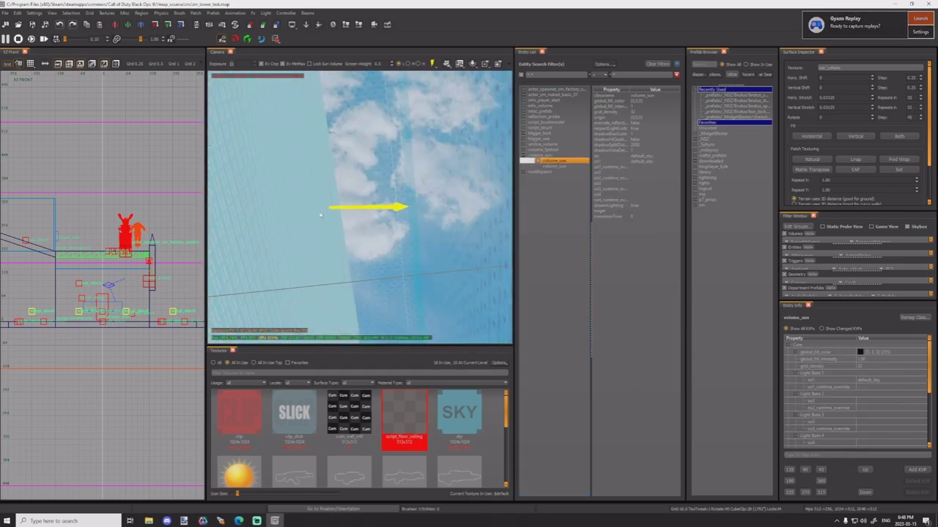
Step: Delete the second volume_sun entity listed and save the map
right_click(560, 167)
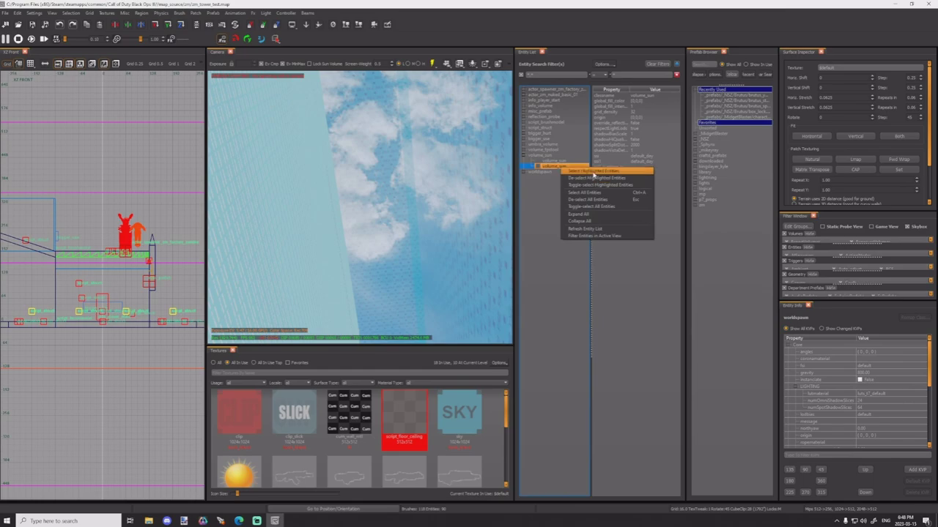
left_click(594, 172)
key("BackSpace")
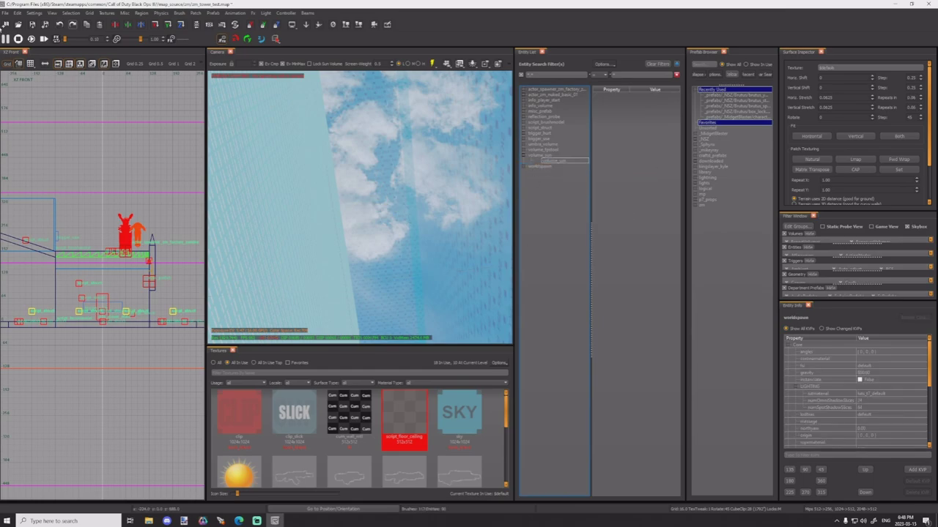
left_click(32, 27)
right_click_drag(374, 157, 501, 219)
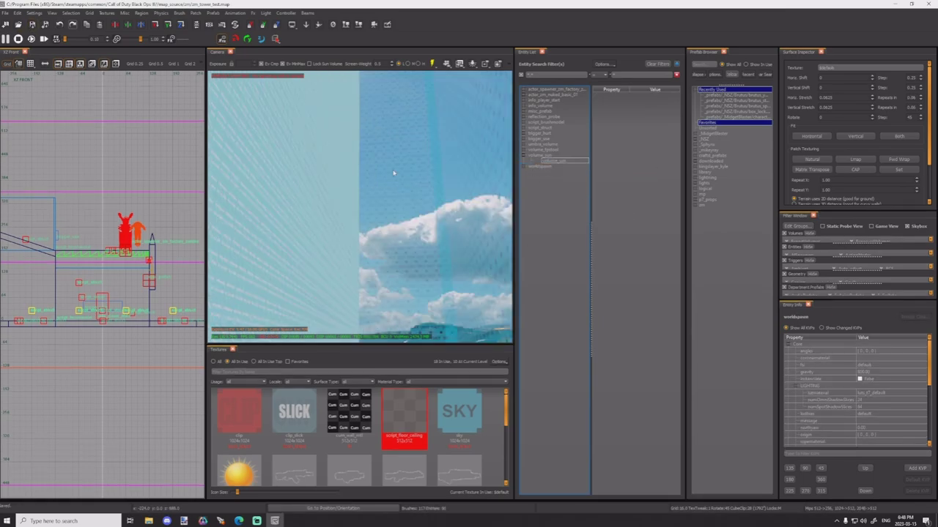
Step: Close the Entity List and exit Radiant, and enable Compile, Light and Link for the zm_tower_test build in the Mod Tools Launcher
left_click(543, 52)
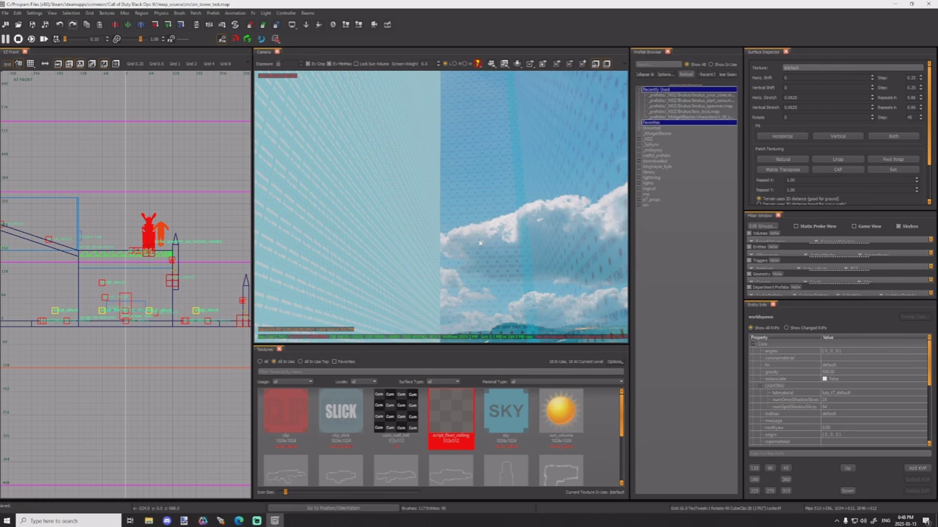
right_click_drag(447, 222, 453, 224)
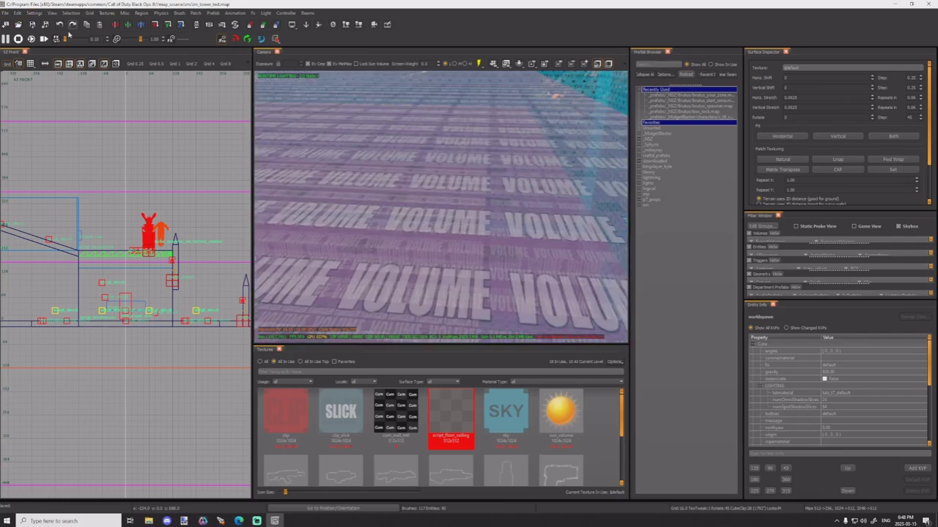
left_click(928, 3)
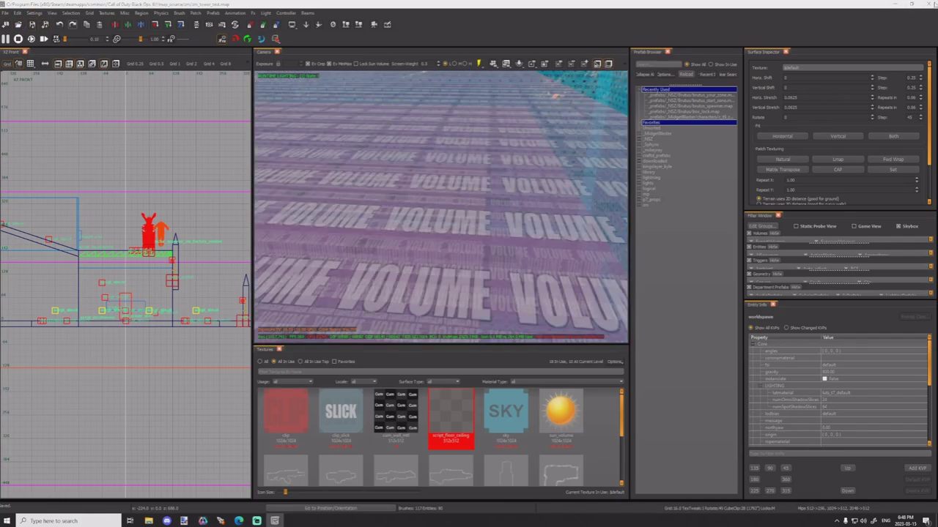
left_click(463, 269)
left_click(463, 294)
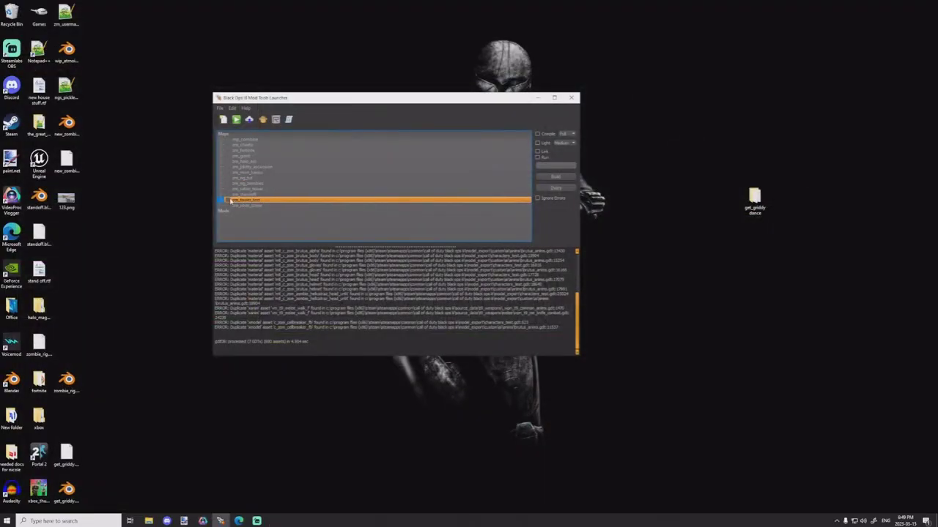
left_click(544, 153)
left_click(546, 144)
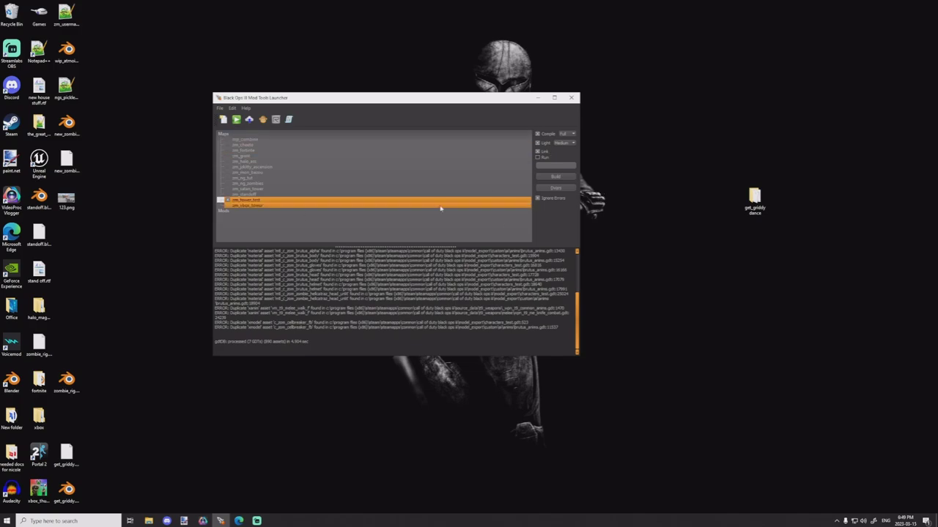
Step: Switch to File Explorer and open hb21_perks_v3.0.4.rar from the harry folder inside the cod_bo3 downloads, dismissing the WinRAR notice
left_click(148, 521)
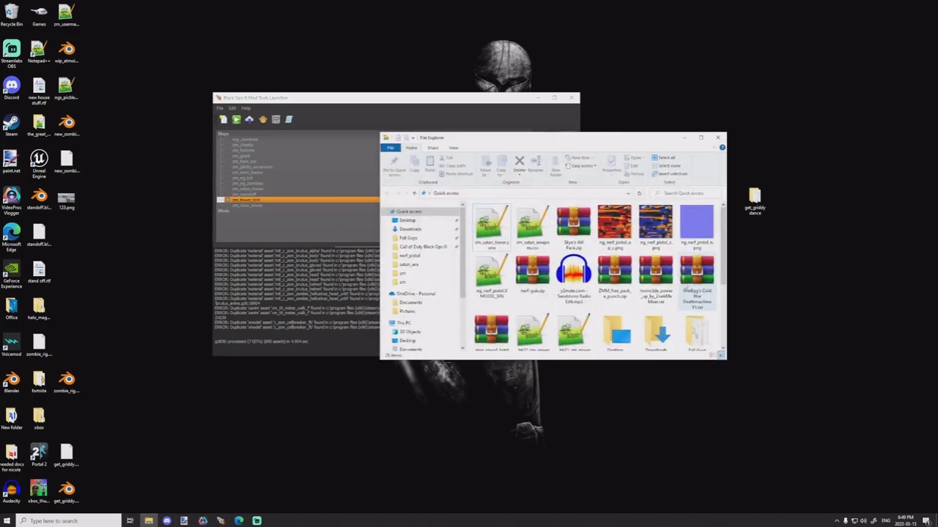
left_click(432, 230)
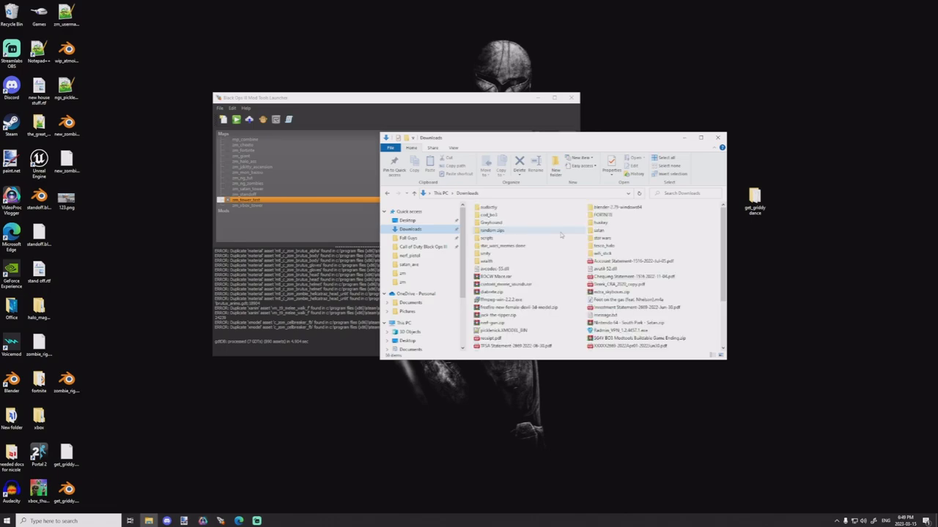
double_click(537, 215)
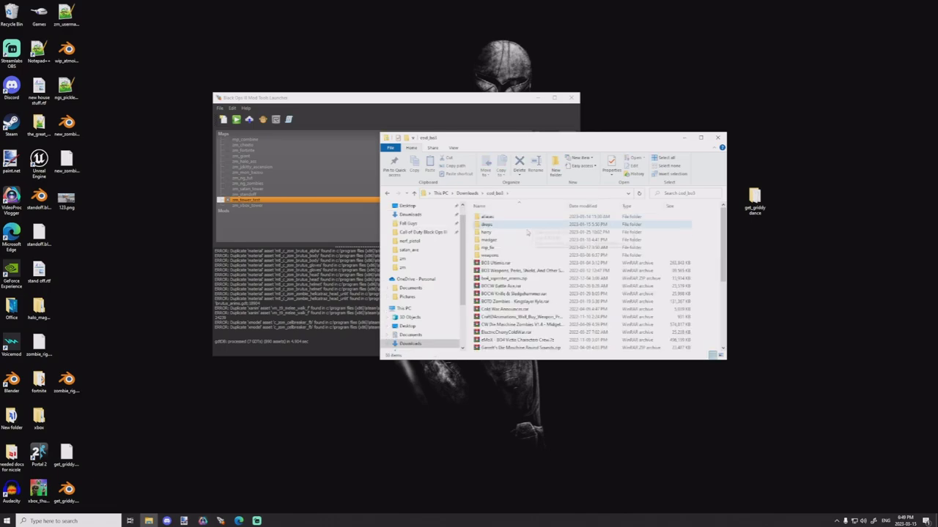
left_click(525, 233)
double_click(524, 233)
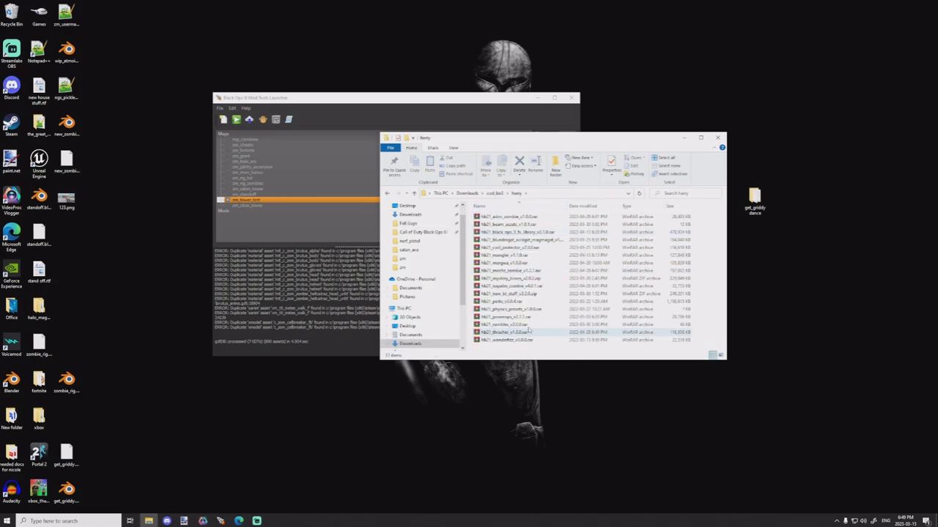
double_click(501, 301)
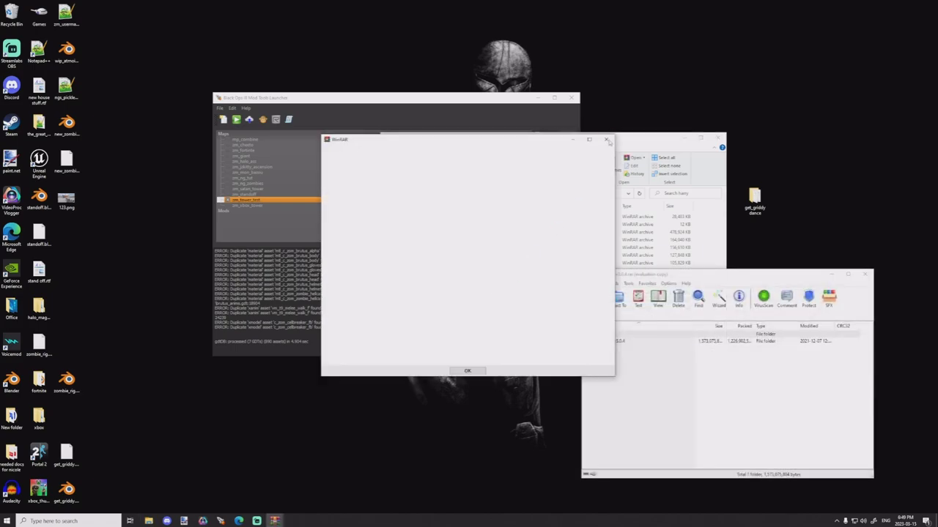
left_click(607, 140)
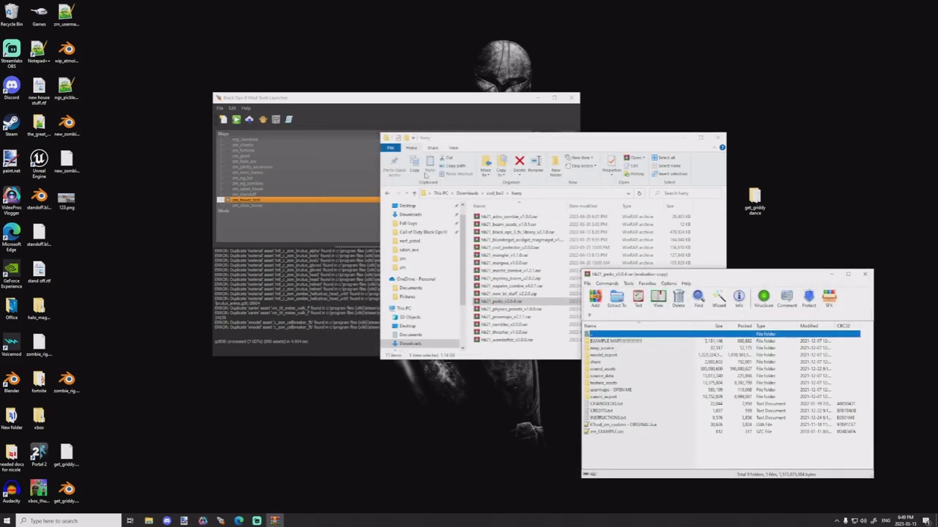
Step: Open INSTRUCTIONS.txt from the perks archive, move it clear of the archive window and close the harry folder window
double_click(612, 418)
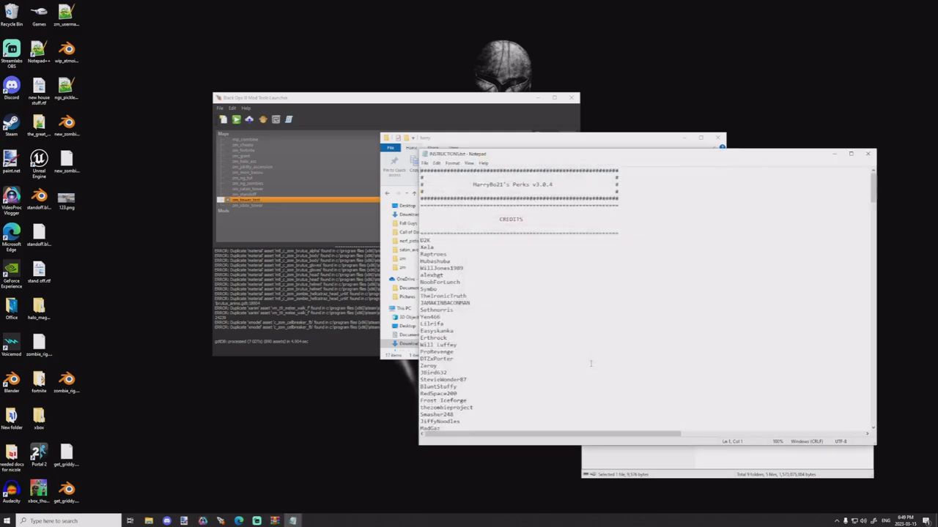
left_click_drag(811, 159, 417, 167)
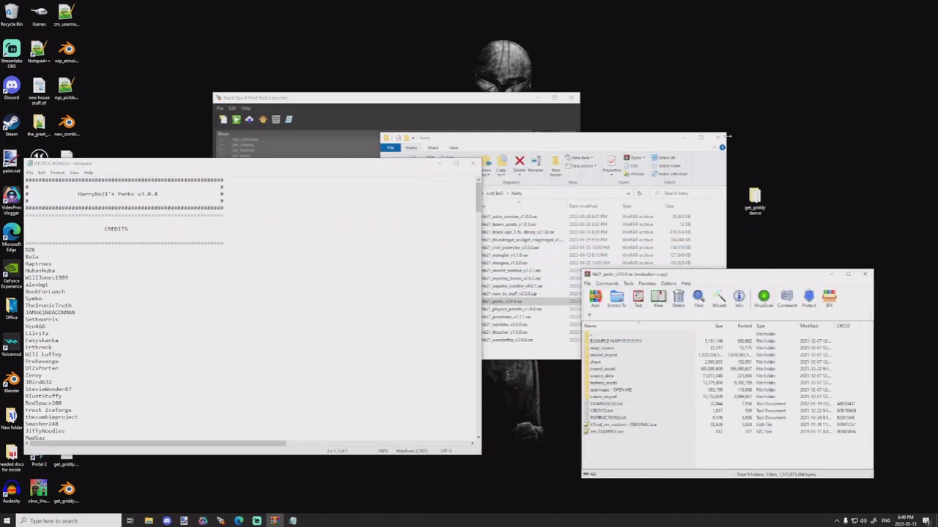
left_click(721, 137)
Step: Open the zm_tower_test folder under usermaps in the Call of Duty Black Ops III directory
left_click(148, 521)
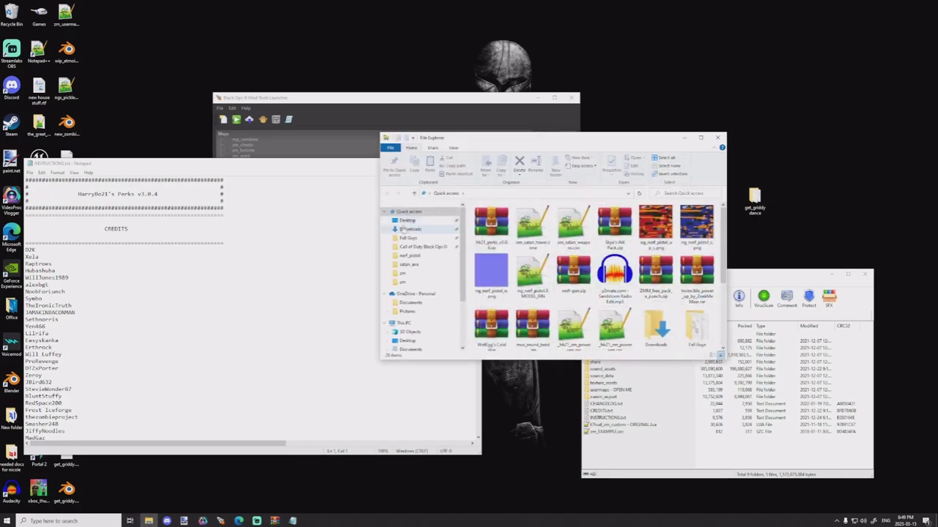
left_click(421, 247)
scroll(616, 271, "down", 3)
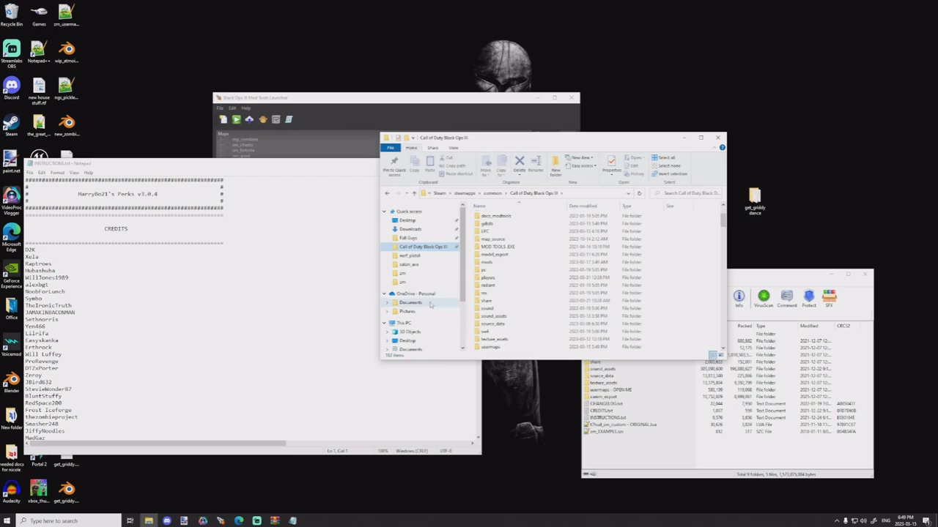
scroll(542, 334, "down", 3)
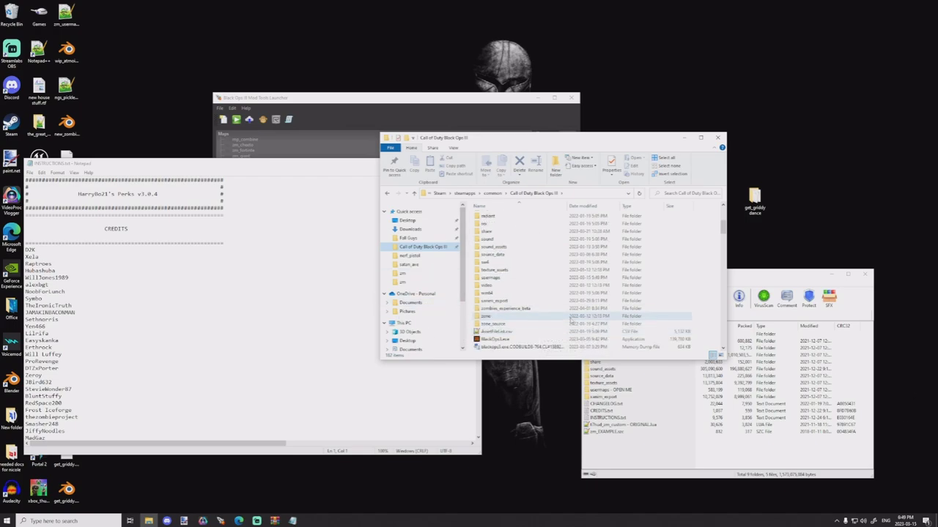
double_click(510, 280)
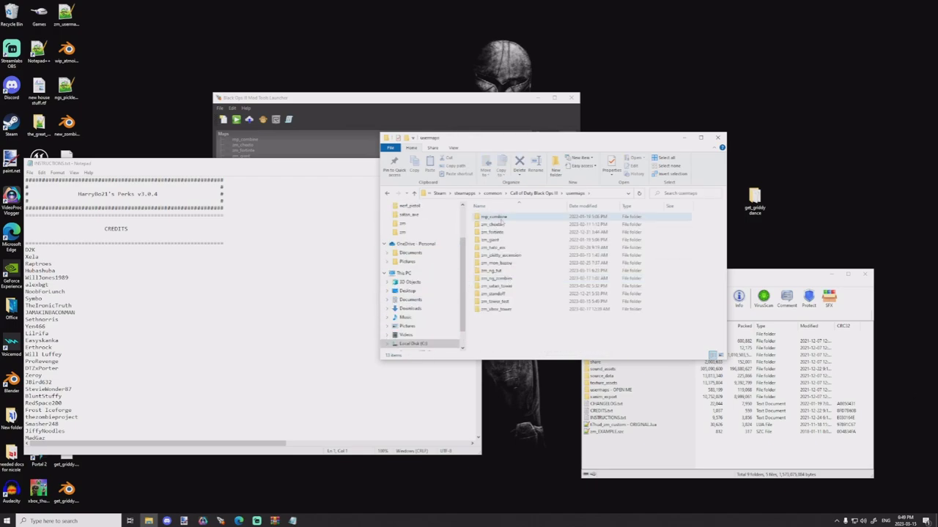
double_click(507, 302)
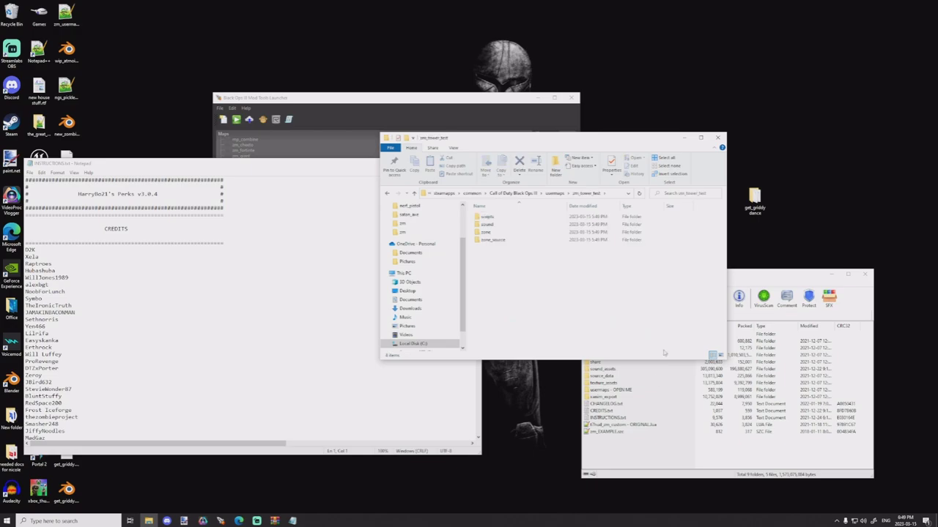
Step: Extract the gamedata, scripts and ui folders from the archive's "usermaps - OPEN ME" map folder into zm_tower_test, and return to the archive root
left_click(625, 445)
double_click(611, 392)
double_click(607, 343)
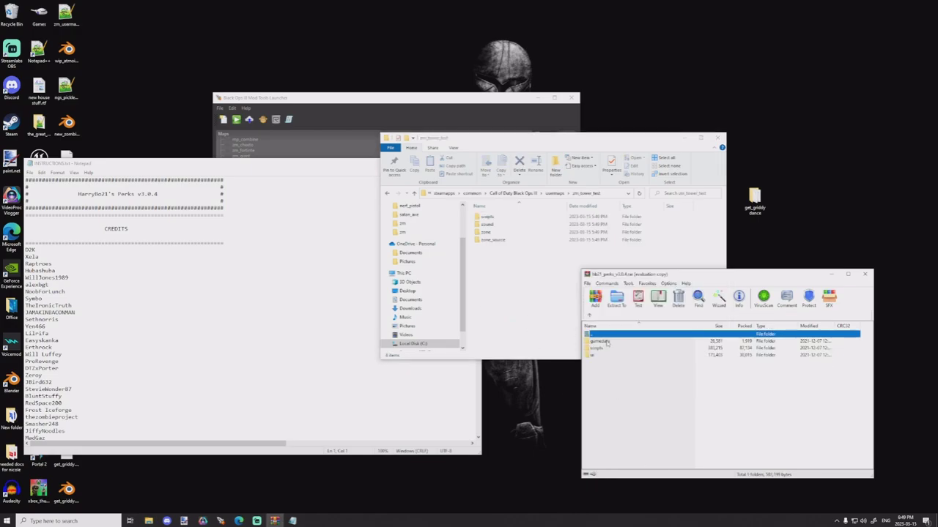
left_click(607, 343)
left_click(601, 356, "shift")
key("alt+Tab")
left_click_drag(608, 340, 601, 446)
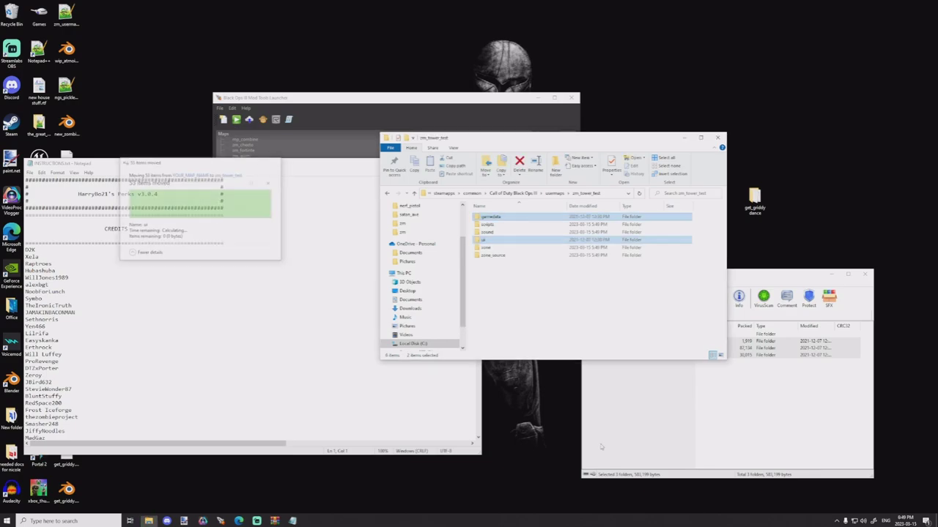
left_click(562, 289)
left_click(689, 398)
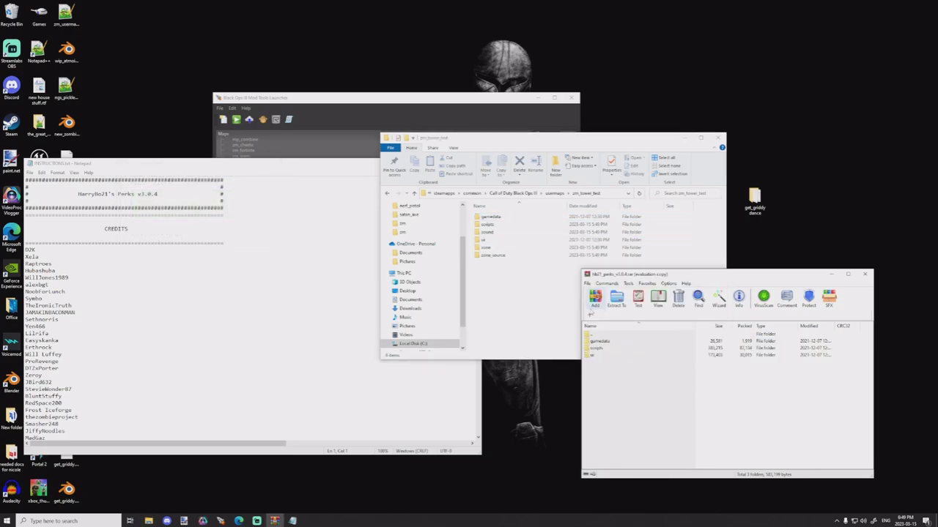
left_click(590, 313)
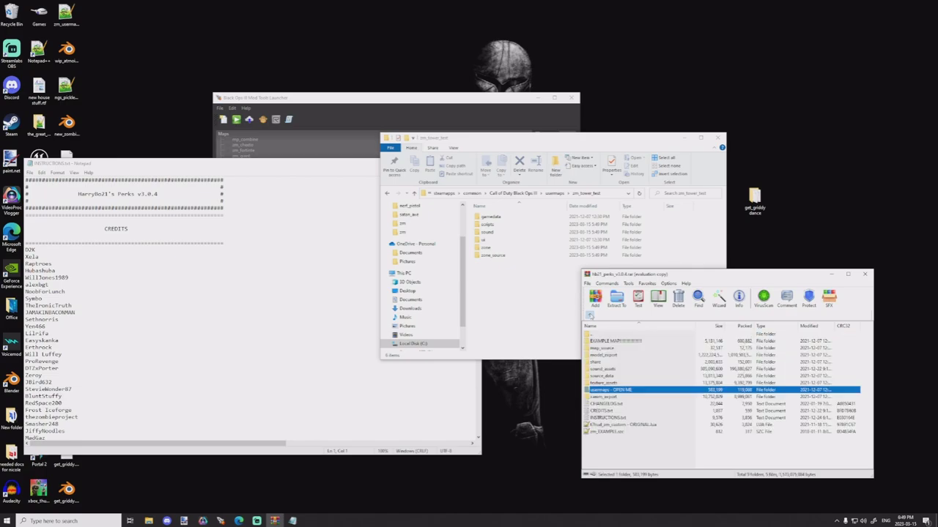
Step: Copy the eight perk #using lines, from electric_cherry to random, from Step 3 of the instructions
left_click(518, 305)
left_click(328, 393)
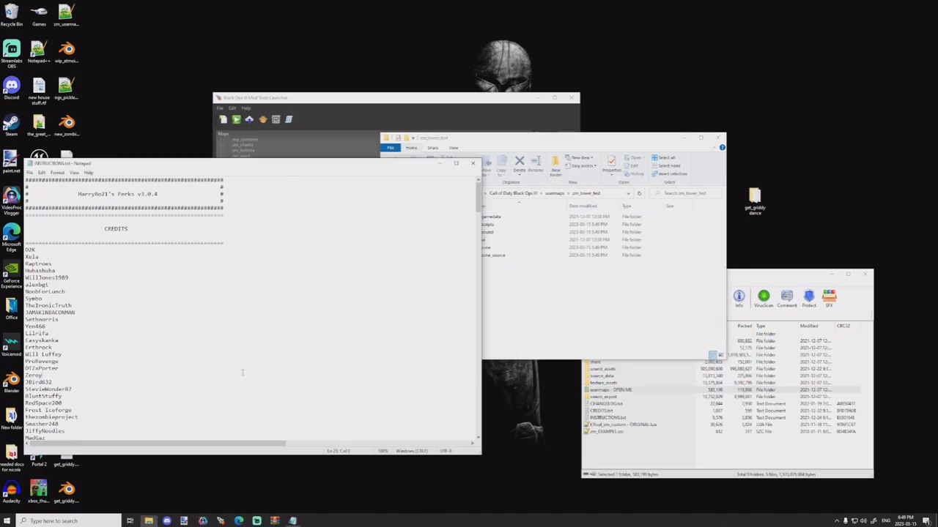
scroll(38, 213, "down", 15)
scroll(37, 214, "down", 2)
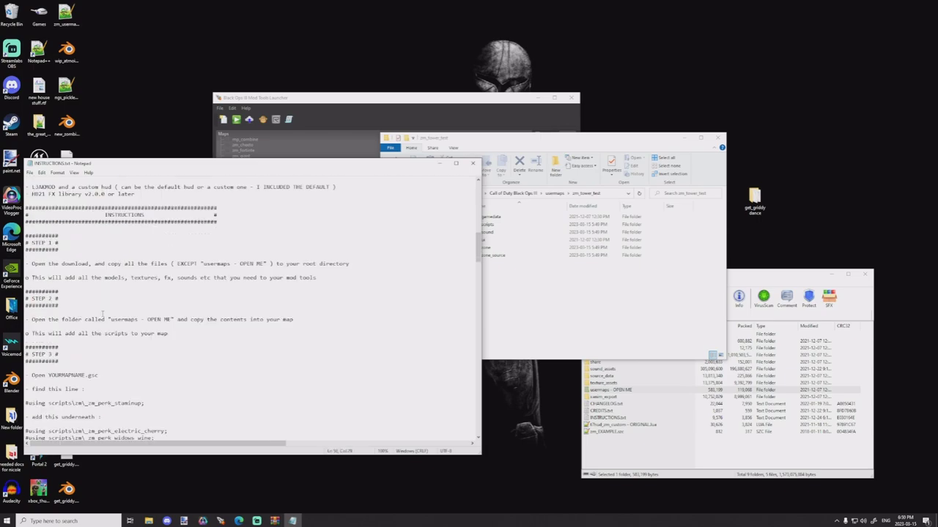
scroll(74, 323, "down", 2)
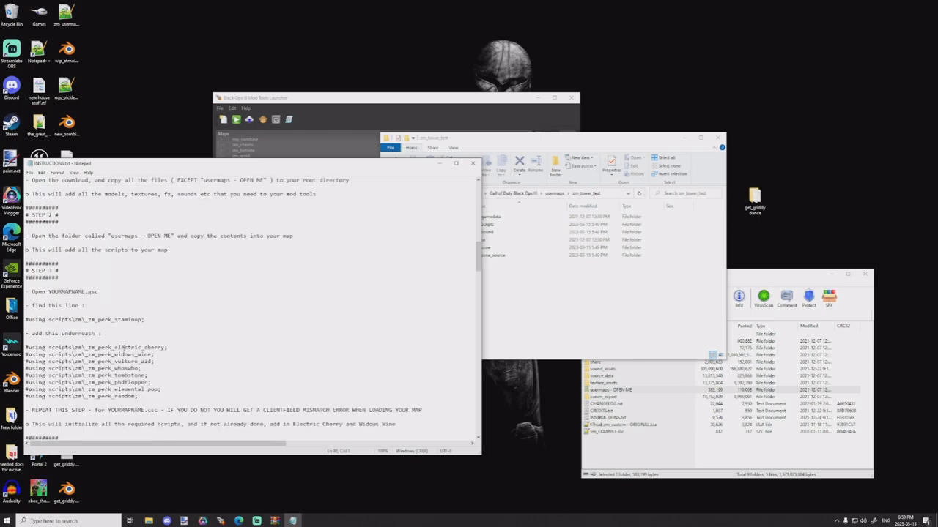
scroll(89, 330, "down", 3)
left_click_drag(160, 334, 26, 285)
key("ctrl+c")
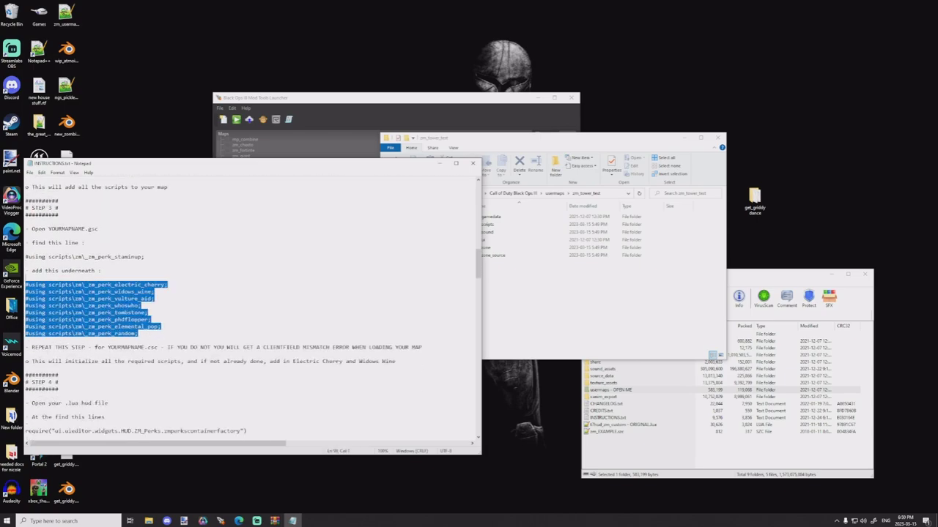
Step: Open zm_tower_test.gsc from the map's scripts\zm folder in Notepad++
left_click(532, 301)
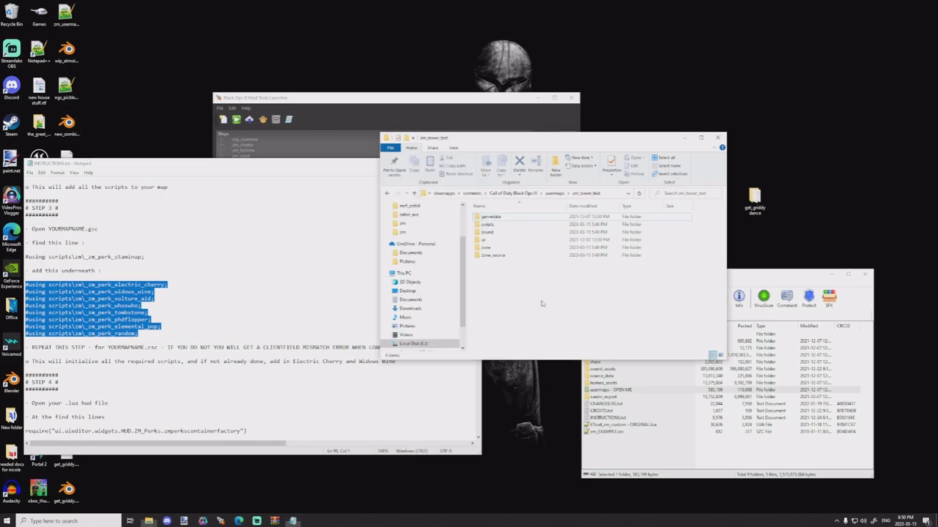
double_click(501, 228)
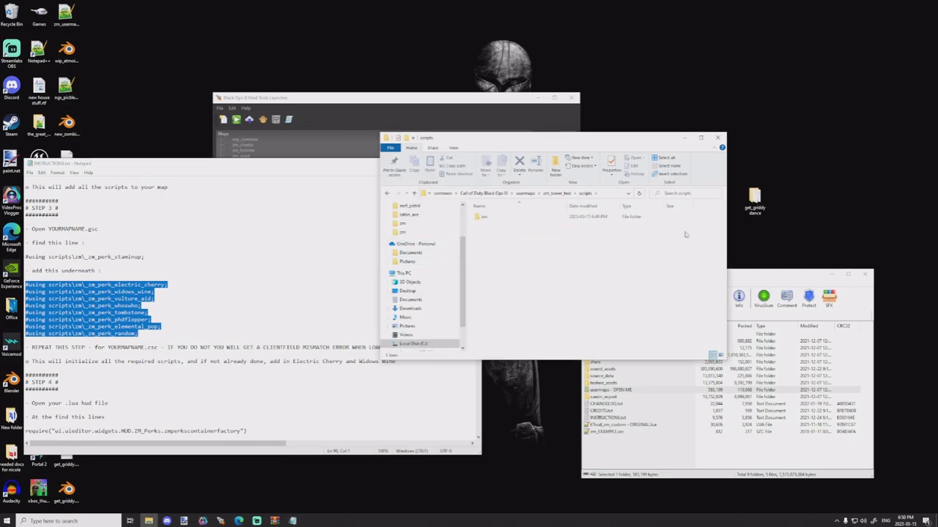
double_click(539, 218)
scroll(517, 336, "down", 5)
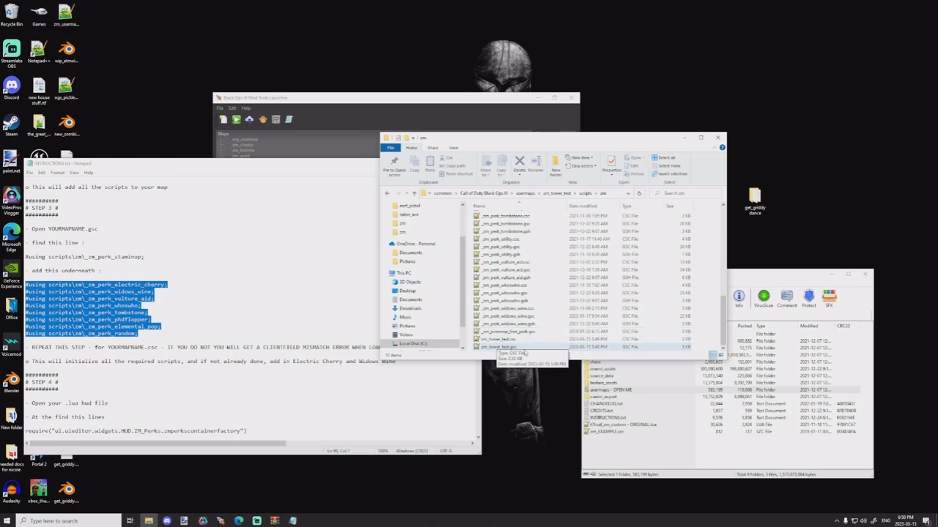
double_click(522, 346)
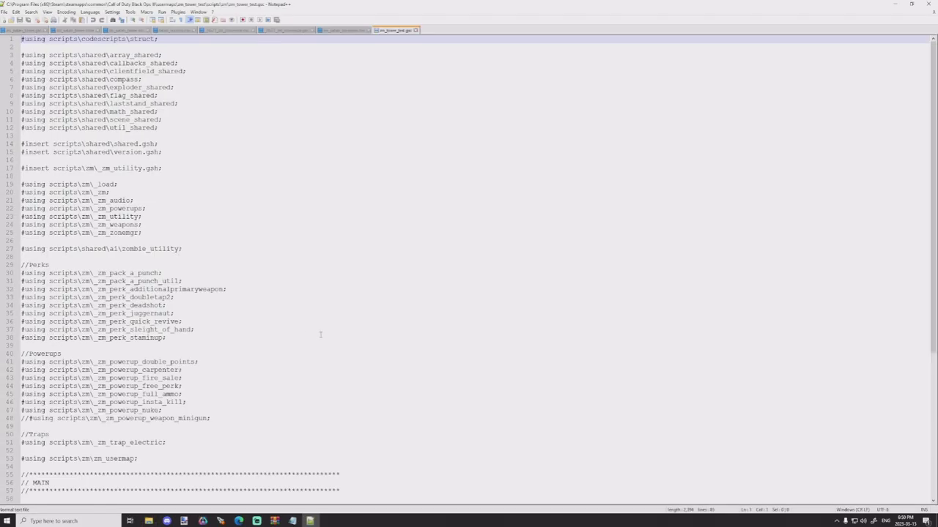
Step: Add the comment "// harry perk" below the staminup line and paste the copied perk #using lines directly under it
scroll(320, 335, "down", 1)
left_click(168, 318)
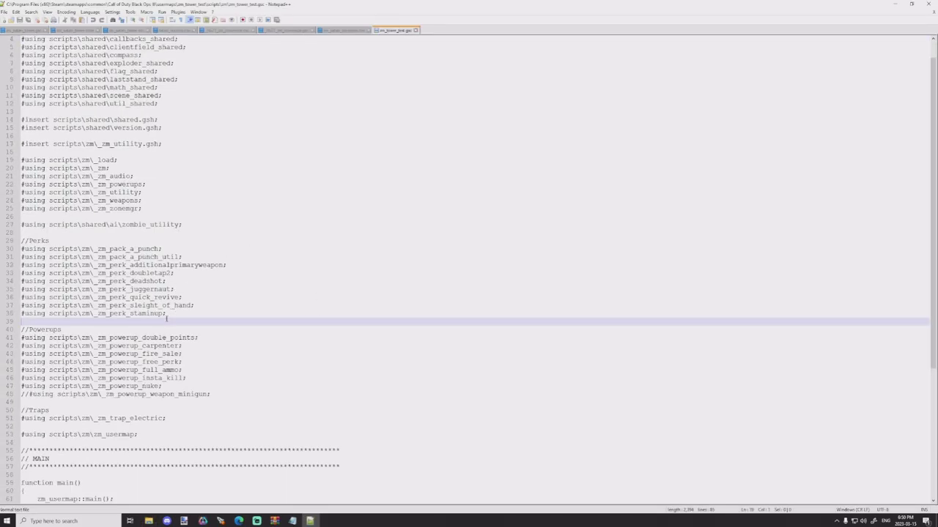
left_click(178, 315)
key("Return")
type("// harry persk")
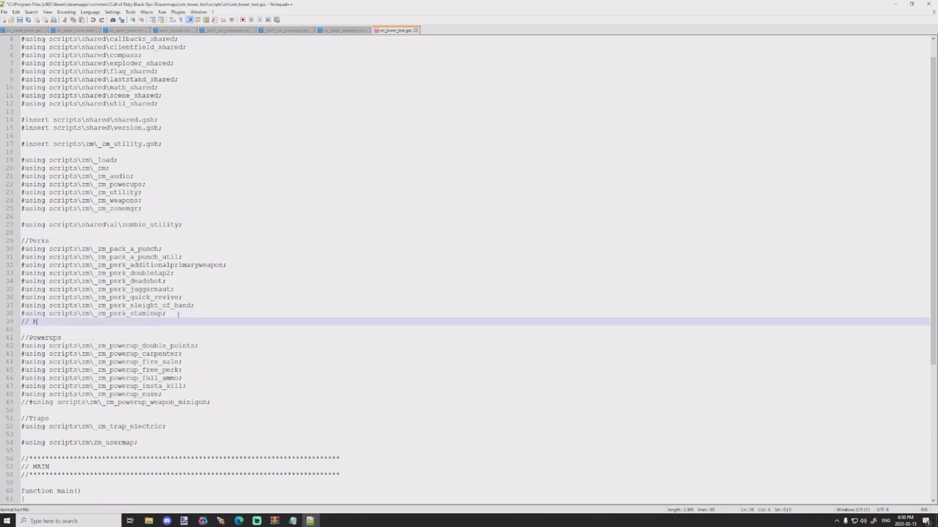
key("BackSpace")
key("BackSpace")
key("ctrl+v")
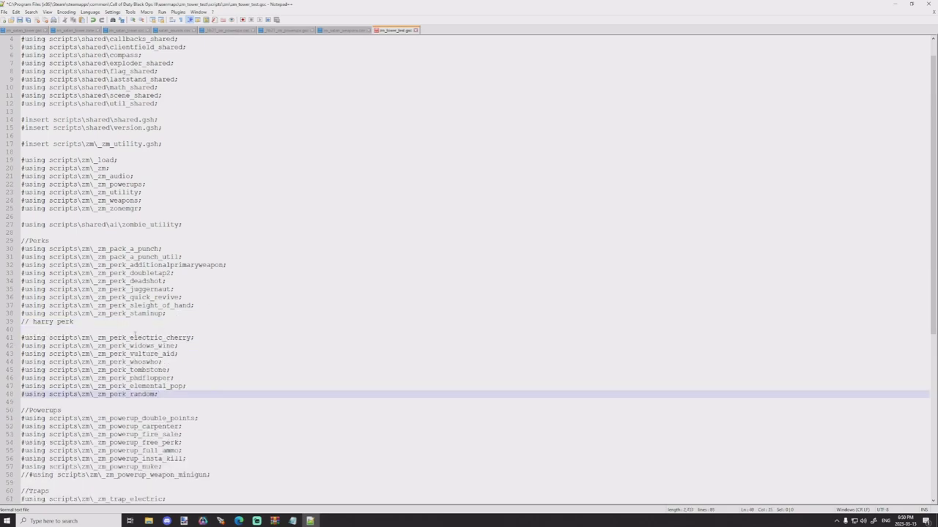
left_click(134, 331)
key("BackSpace")
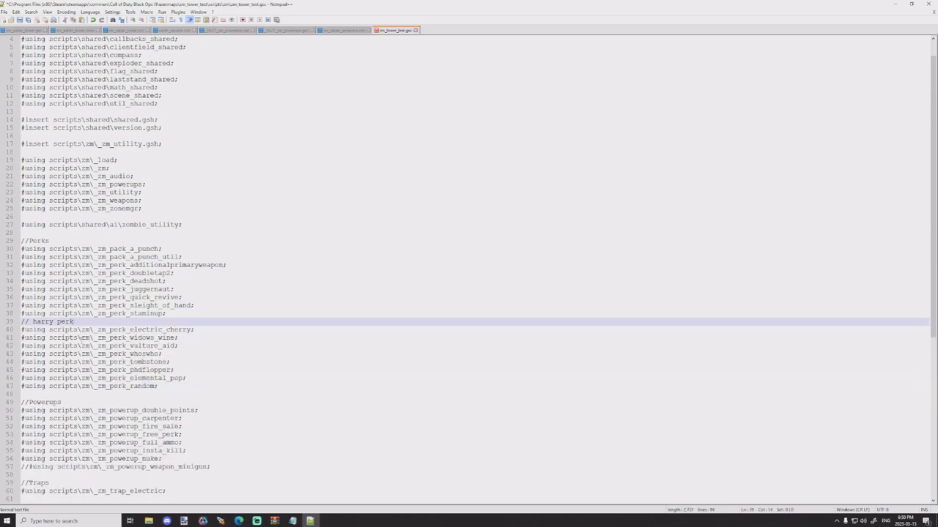
left_click(148, 381)
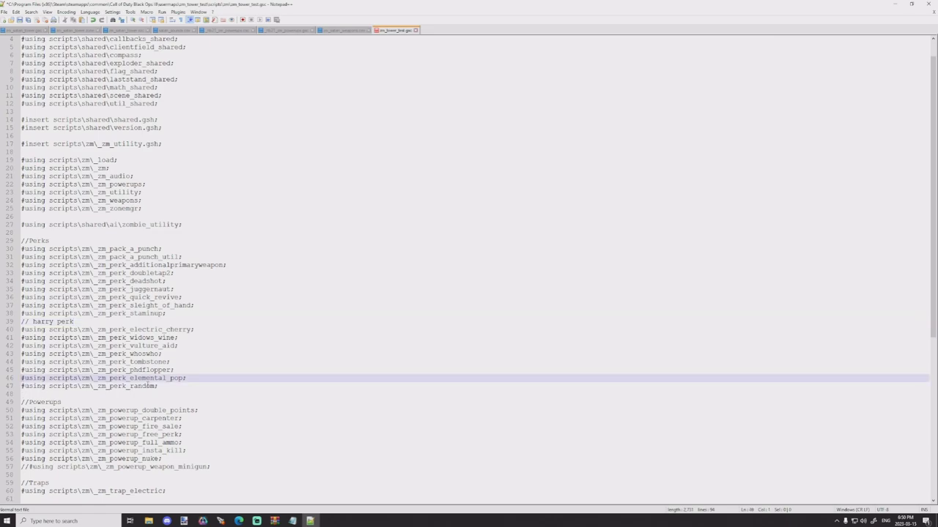
Step: Comment out the whoswho and tombstone #using lines in the harry perk block with "//"
key("Up")
key("Up")
key("Up")
key("Down")
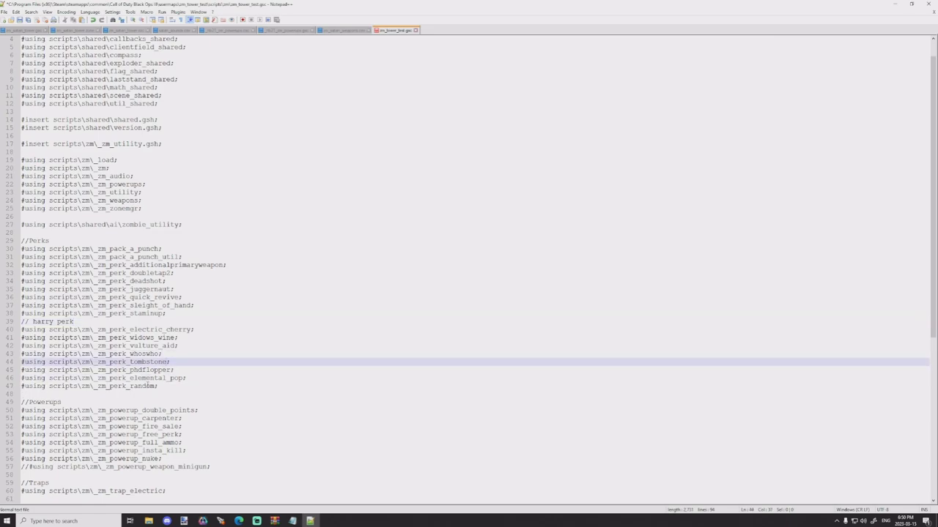
left_click(21, 354)
type("//")
key("Down")
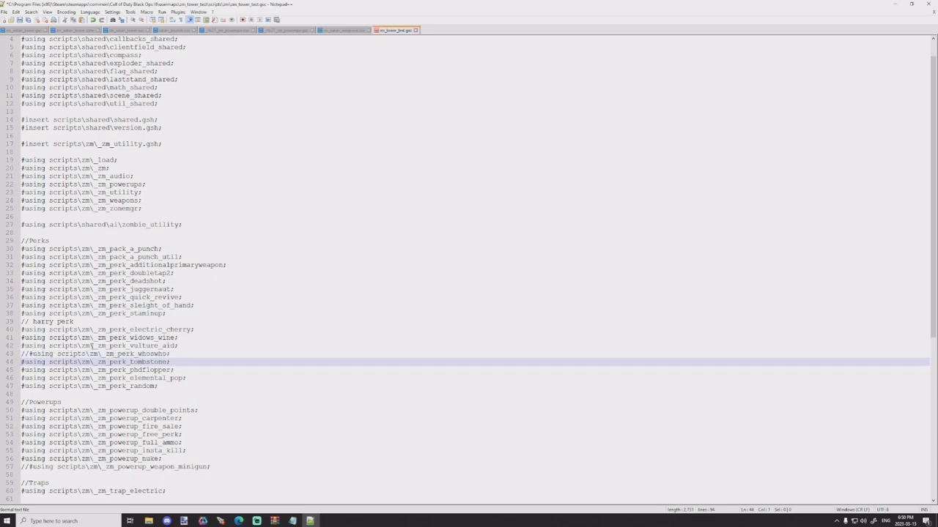
type("//")
Step: Copy the whole "// harry perk" block, from its comment line through the random perk line
left_click(157, 385)
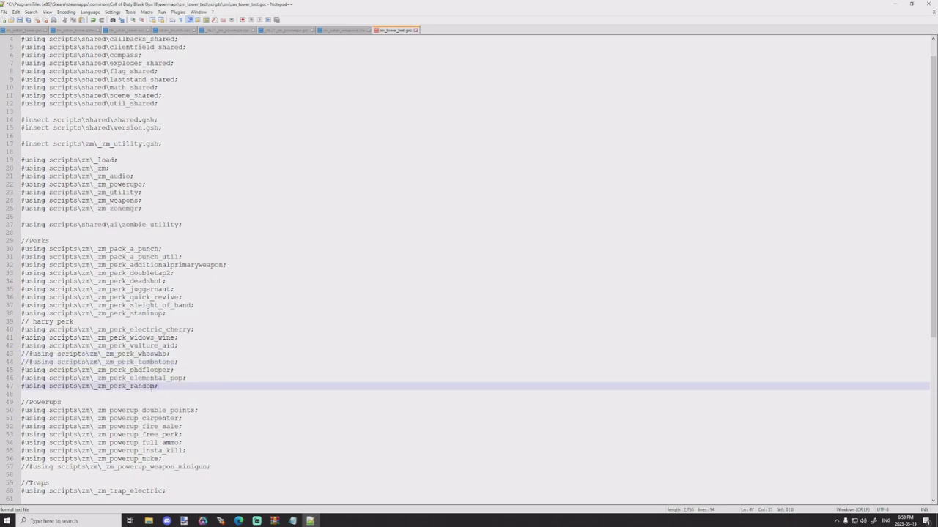
key("shift+Home")
key("shift+Up")
key("shift+Up")
key("shift+Up")
key("shift+Up")
key("shift+Up")
key("shift+Up")
key("shift+Up")
key("shift+Up")
key("ctrl+c")
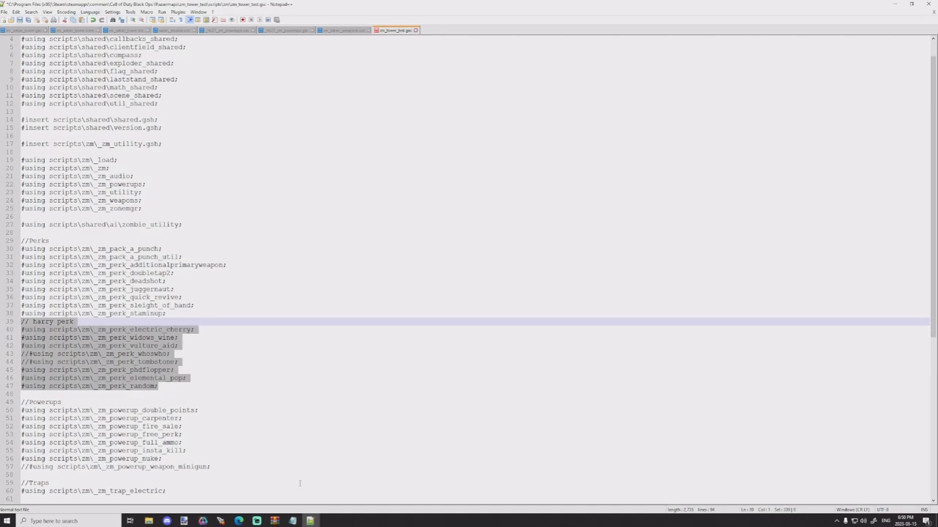
Step: Open zm_tower_test.csc in Notepad++, paste the harry perk block below the staminup line, and return to the .gsc file
left_click(149, 521)
double_click(503, 339)
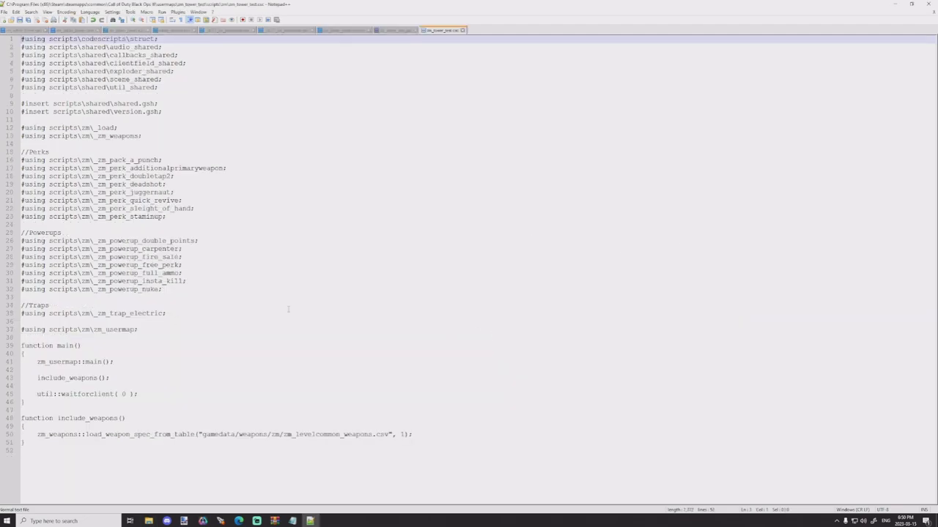
left_click(239, 217)
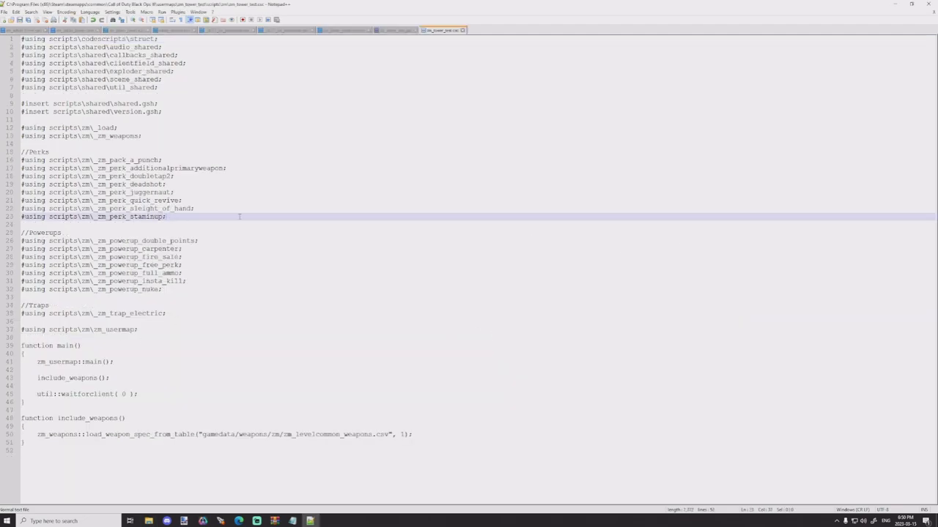
key("ctrl+v")
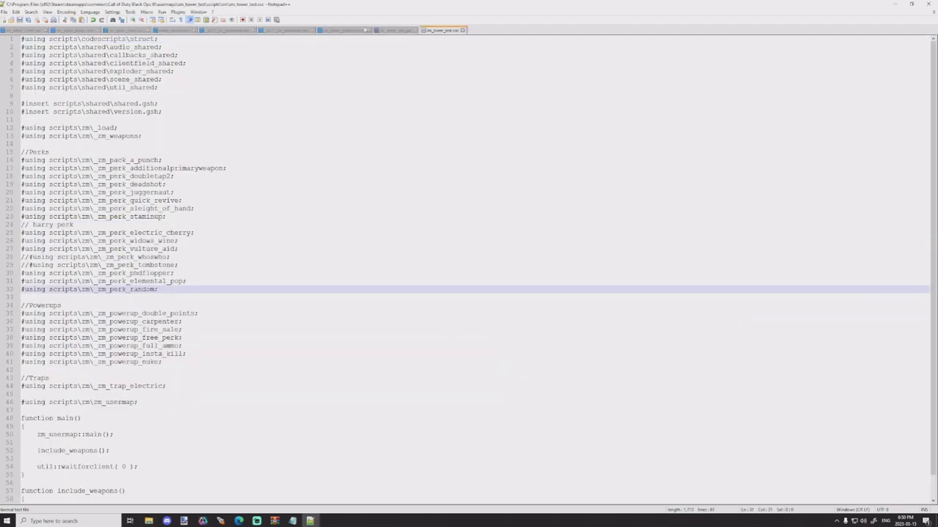
key("ctrl+Tab")
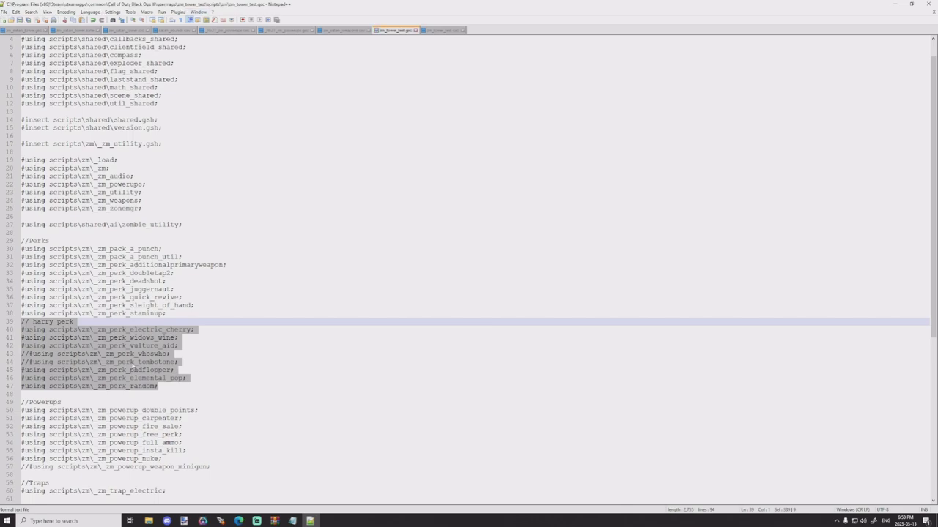
Step: Read past Step 4 of the instructions and copy the luiLoad line for t7hud_zm_custom from Step 5
left_click(292, 521)
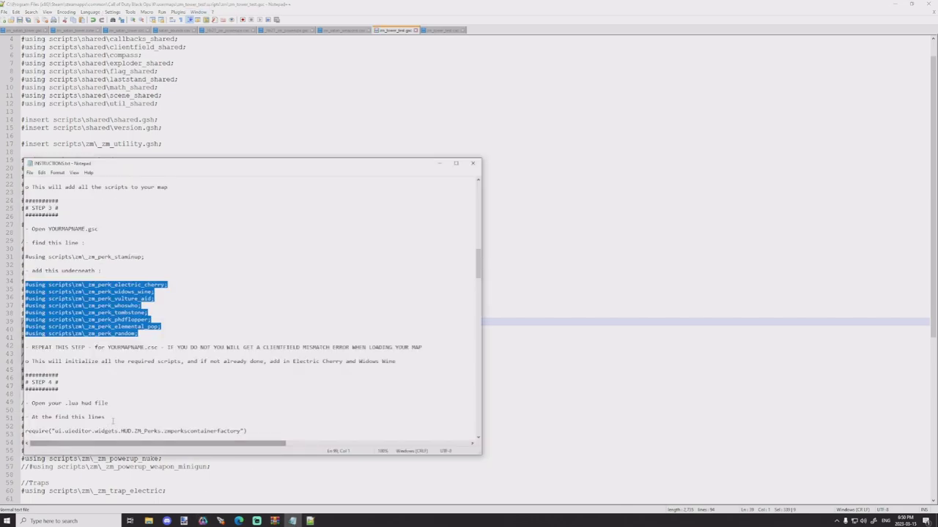
scroll(99, 412, "down", 1)
scroll(99, 412, "down", 3)
left_click_drag(150, 222, 328, 390)
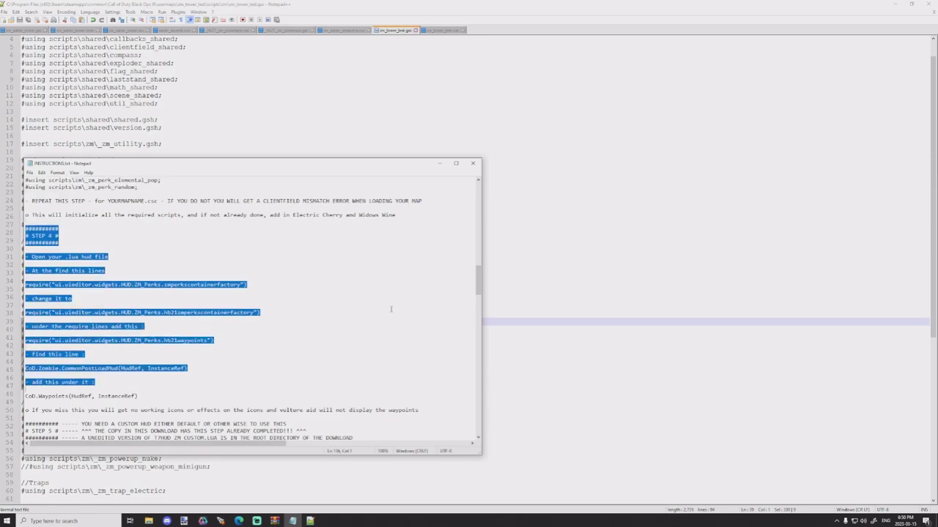
scroll(391, 309, "down", 5)
scroll(158, 386, "down", 1)
left_click_drag(196, 382, 13, 382)
key("ctrl+c")
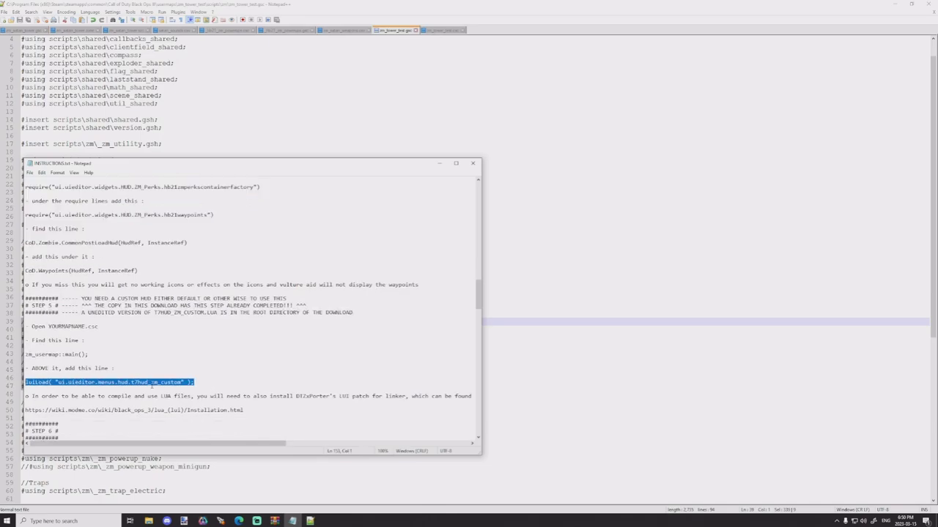
Step: Paste the luiLoad line above zm_usermap::main() inside main() of zm_tower_test.csc, followed by a blank line, and save the file
left_click(134, 460)
scroll(132, 381, "down", 7)
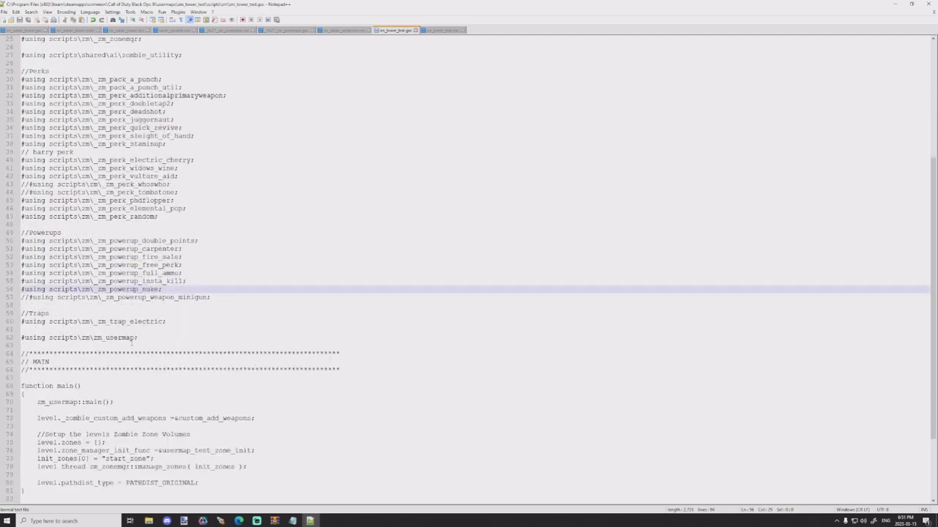
left_click(452, 31)
scroll(109, 253, "down", 1)
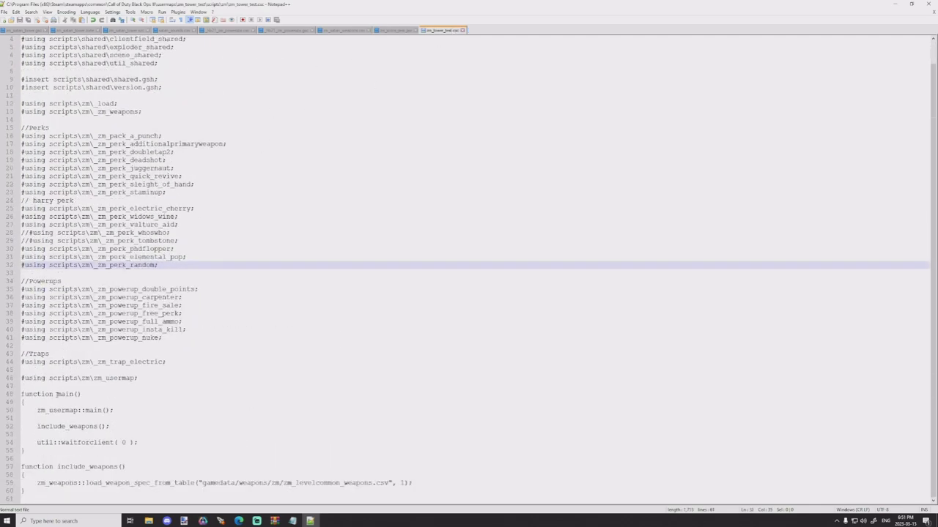
left_click_drag(82, 394, 21, 394)
left_click(220, 403)
key("Return")
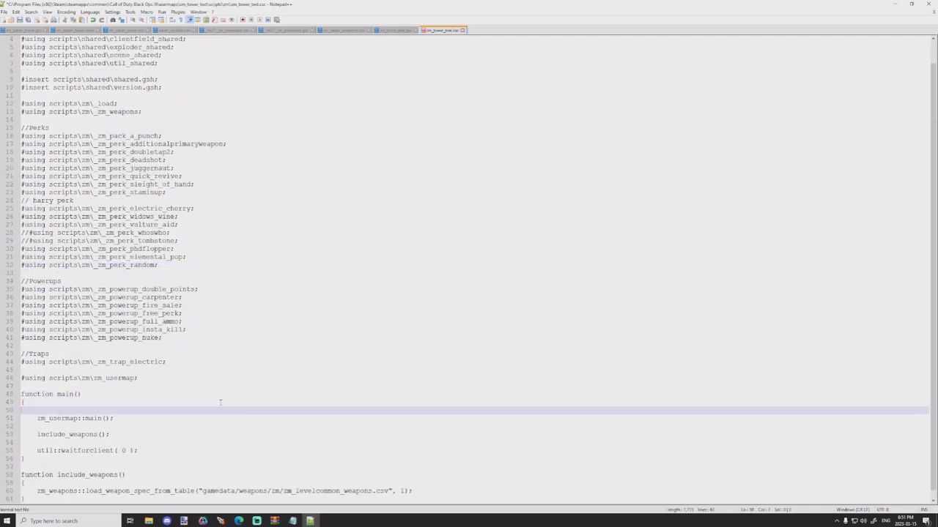
key("Tab")
key("ctrl+v")
key("Return")
left_click(252, 405)
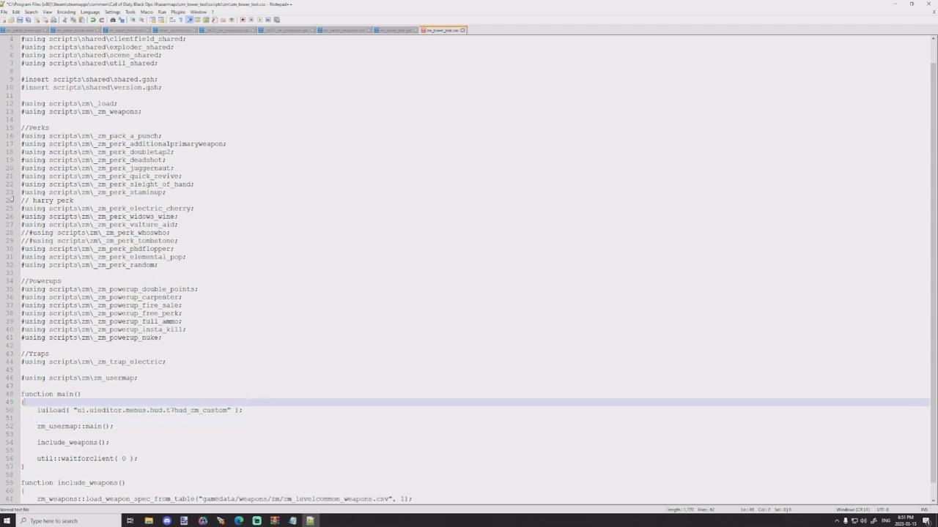
left_click(19, 20)
Step: Copy the line "include,hb21_perks" from Step 6 of the instructions
left_click(293, 521)
scroll(131, 405, "down", 5)
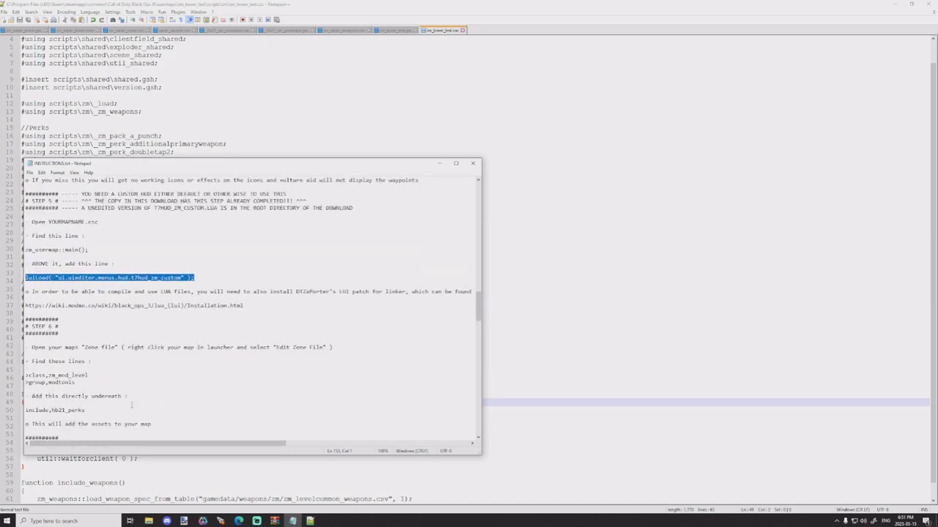
scroll(132, 405, "down", 1)
left_click_drag(89, 390, 25, 389)
key("ctrl+c")
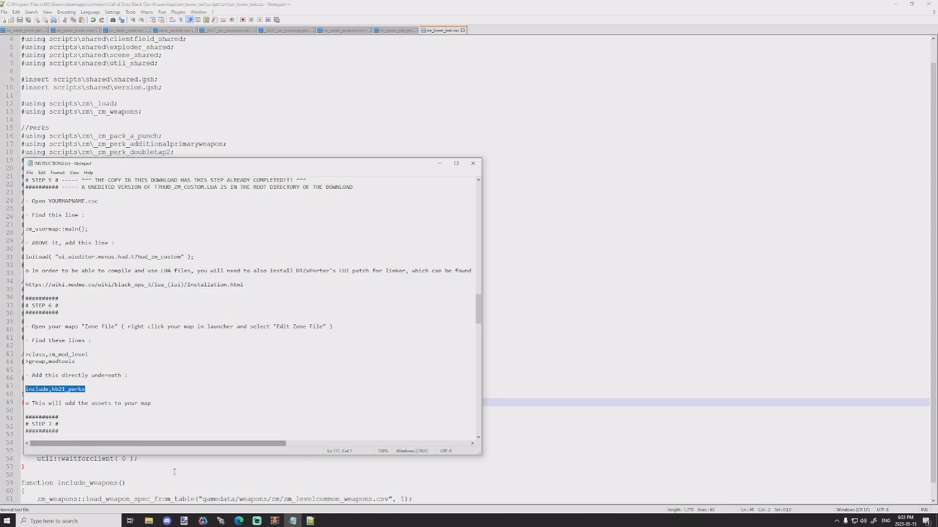
Step: Open zm_tower_test.zone from the map's zone_source folder in Notepad++
left_click(149, 520)
left_click(555, 194)
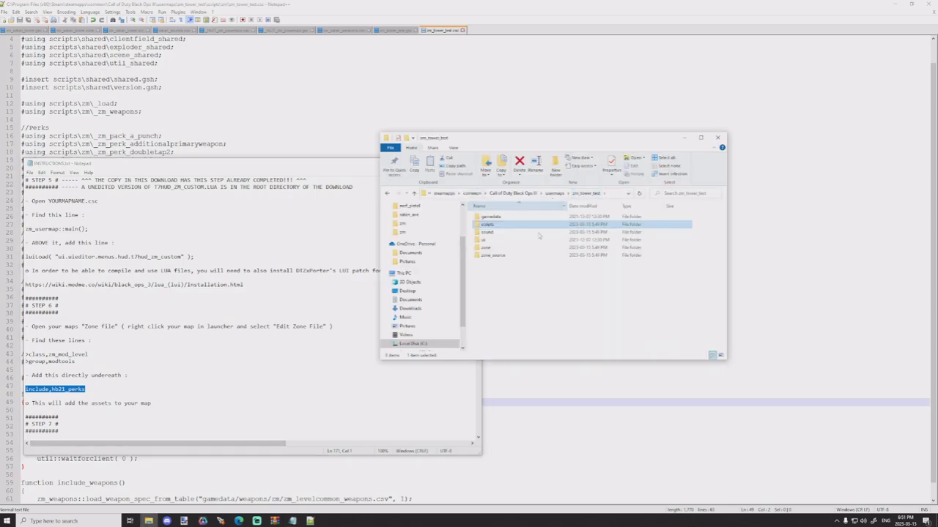
left_click(504, 256)
double_click(504, 256)
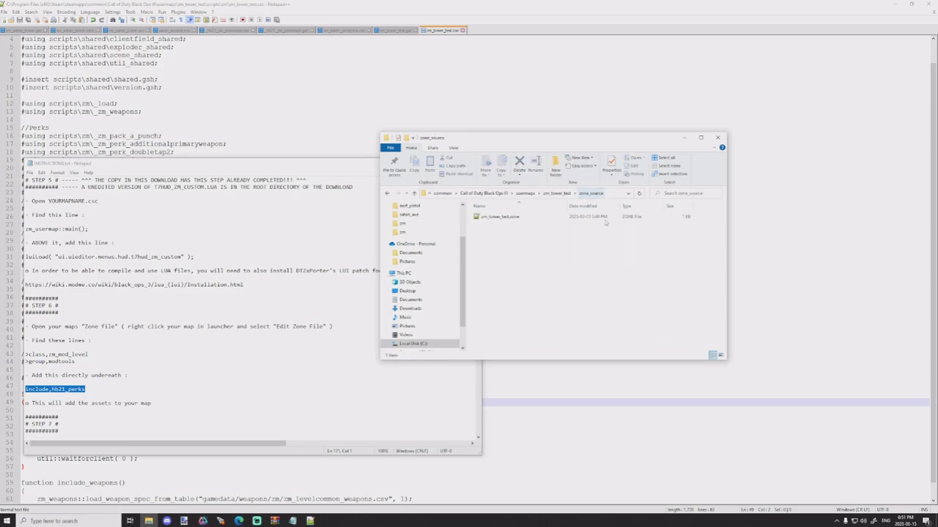
double_click(499, 220)
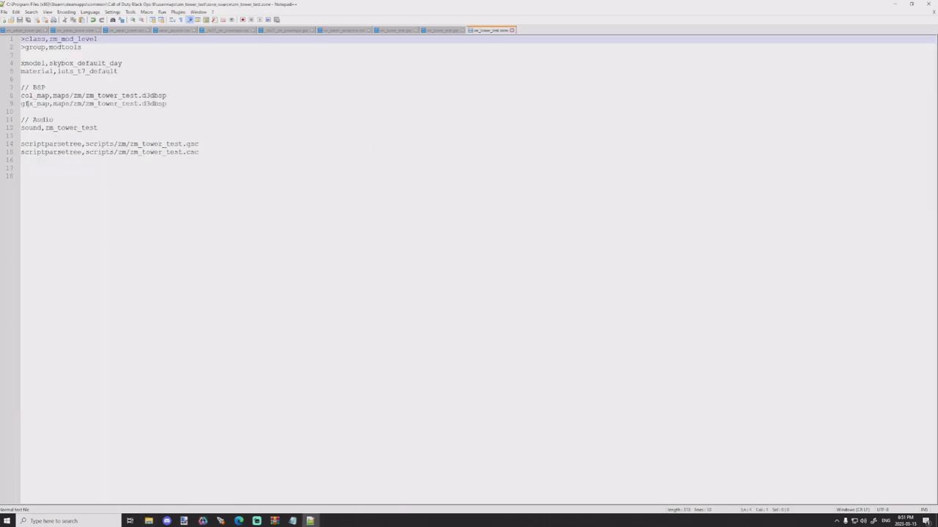
Step: Paste "include,hb21_perks" below >group,modtools with one blank line between them, and save the zone file
left_click(115, 47)
key("Return")
key("Return")
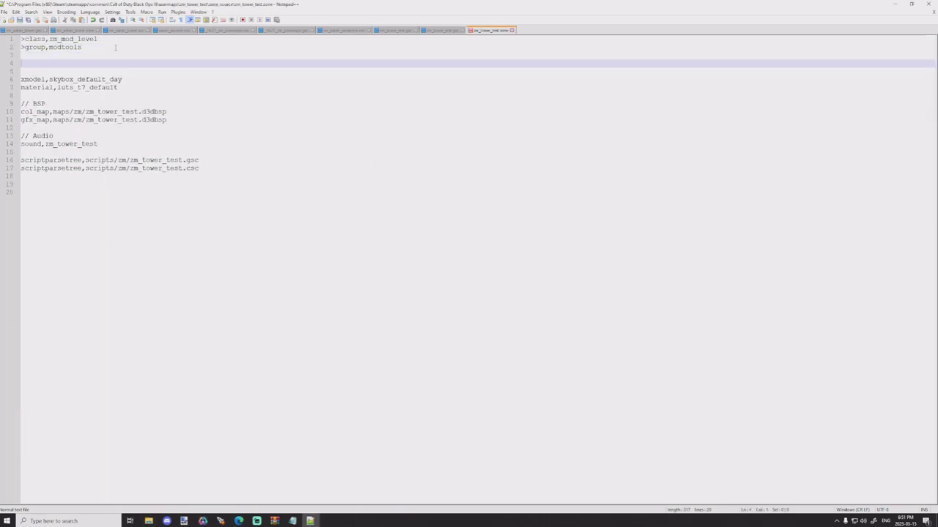
key("Return")
key("ctrl+v")
left_click(63, 62)
key("BackSpace")
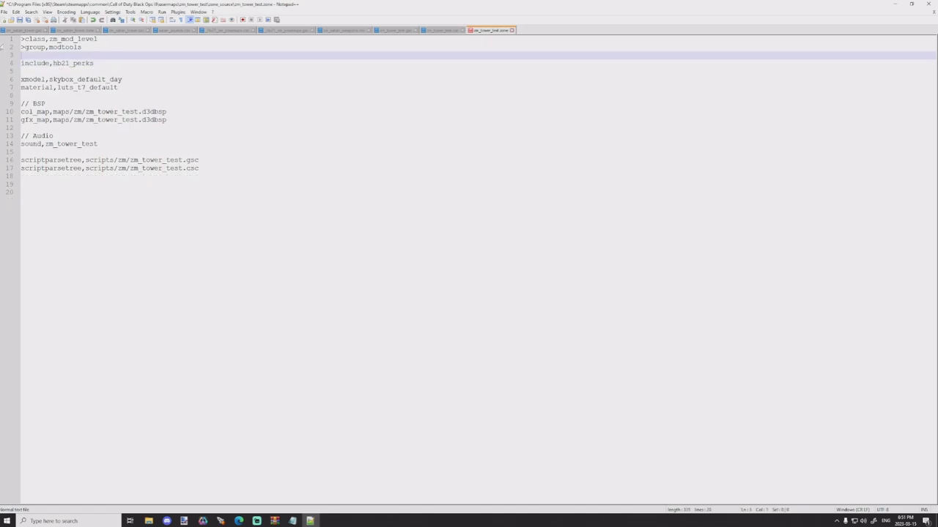
key("ctrl+s")
Step: Copy the perk_sounds and wonderfizz_sounds ALIAS blocks from the sound step of the instructions
left_click(292, 521)
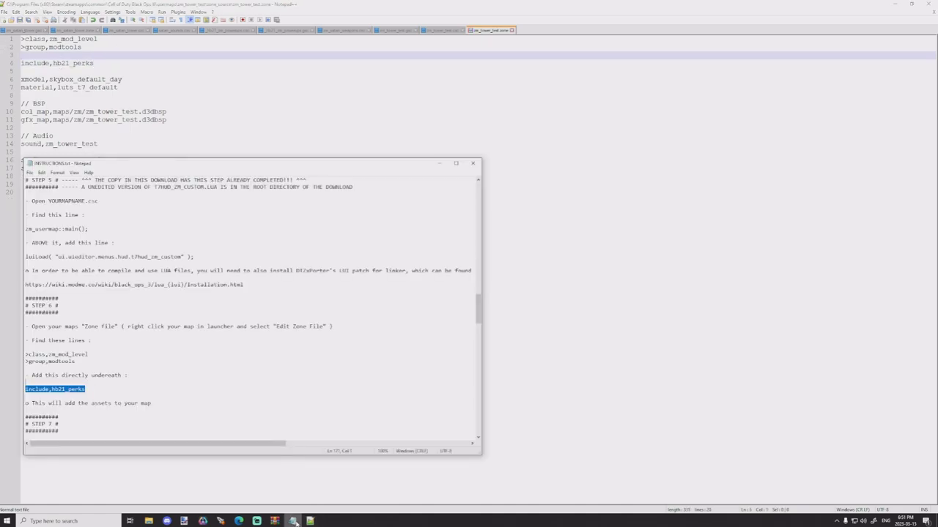
scroll(71, 394, "down", 8)
scroll(71, 393, "down", 4)
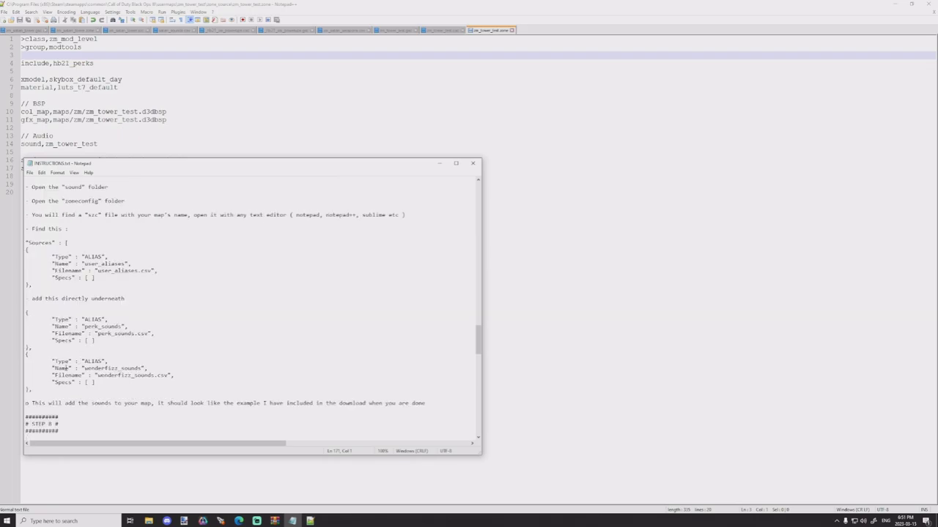
left_click_drag(35, 390, 0, 312)
left_click(0, 312)
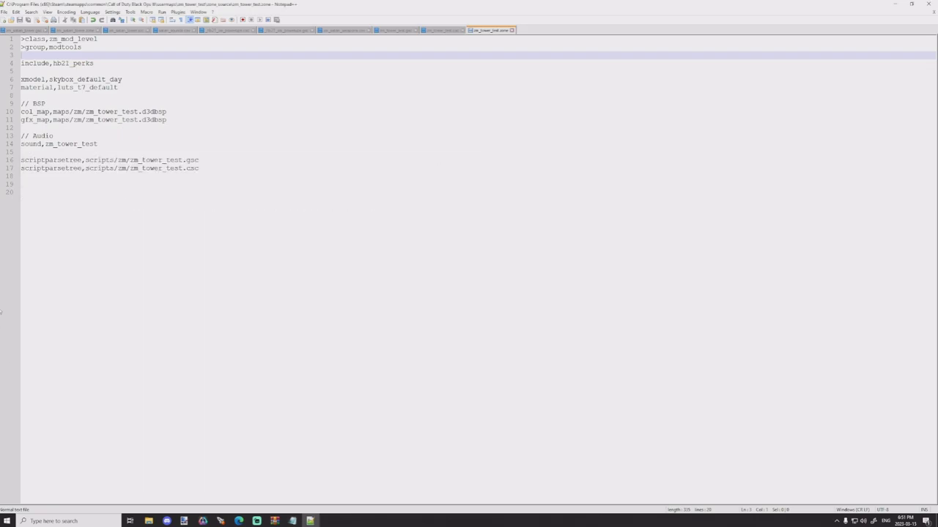
left_click(292, 520)
left_click(34, 390)
left_click_drag(34, 391, 10, 309)
key("ctrl+c")
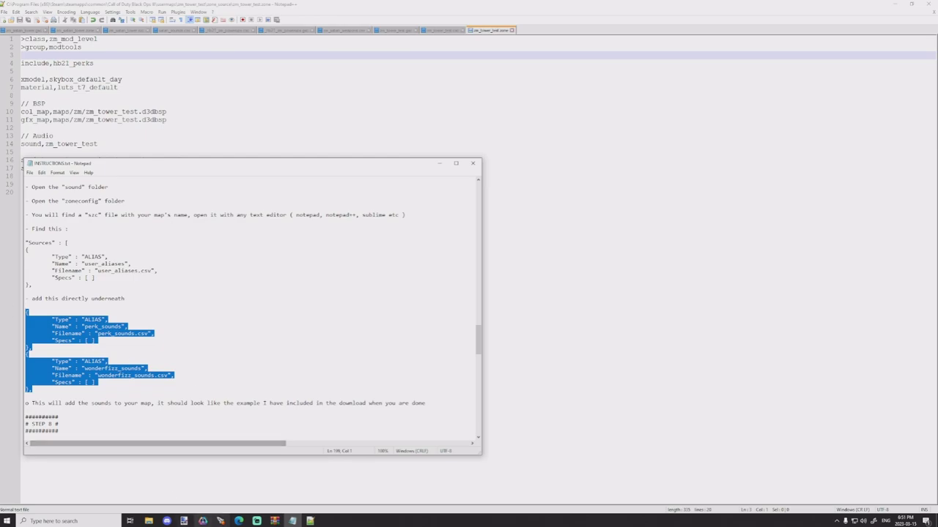
Step: Open zm_tower_test.szc from the map's sound\zoneconfig folder in Notepad++
left_click(149, 520)
left_click(560, 193)
left_click(531, 249)
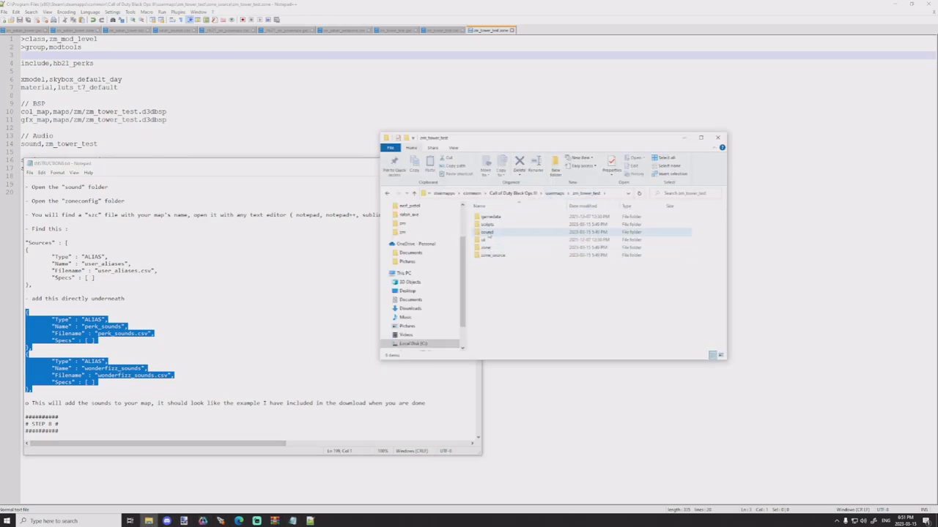
double_click(489, 233)
double_click(496, 219)
double_click(496, 222)
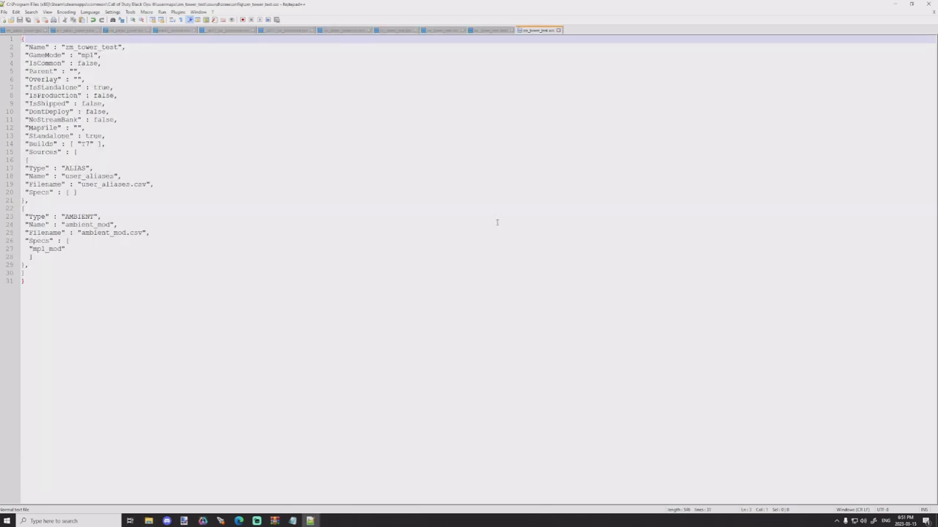
Step: Paste the two sound ALIAS blocks directly under the user_aliases entry, remove the blank line above them, and save the file
left_click(66, 200)
key("Return")
key("ctrl+v")
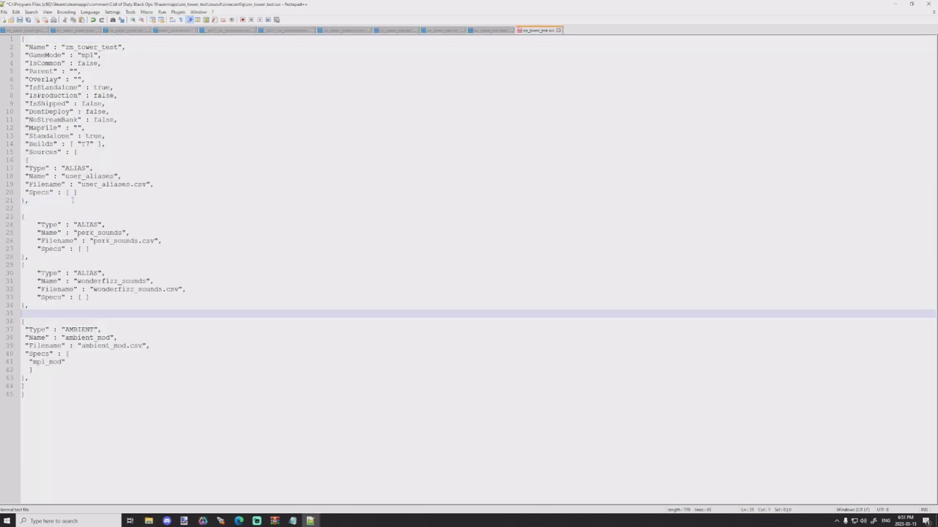
left_click(70, 208)
key("BackSpace")
left_click(20, 20)
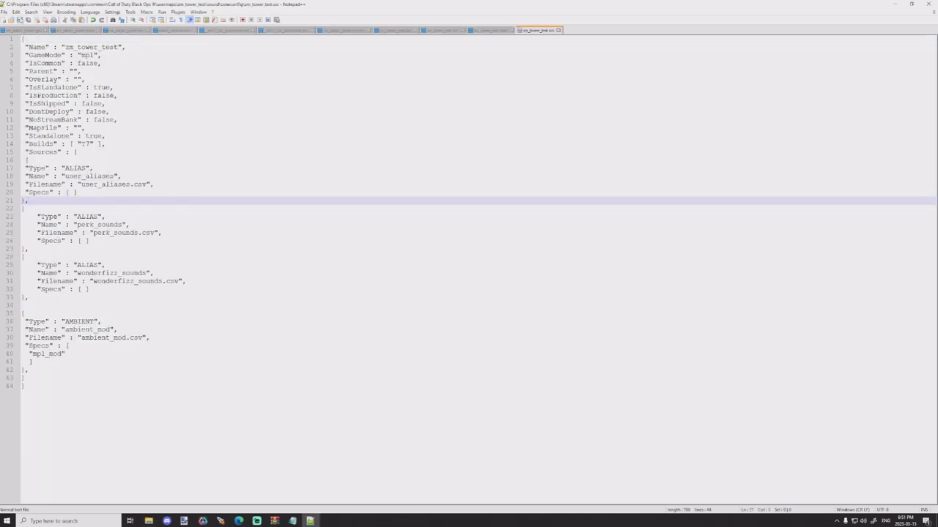
Step: Close Notepad++, File Explorer, the instructions and the archive, and build zm_tower_test in the Mod Tools Launcher
left_click(929, 4)
left_click(717, 138)
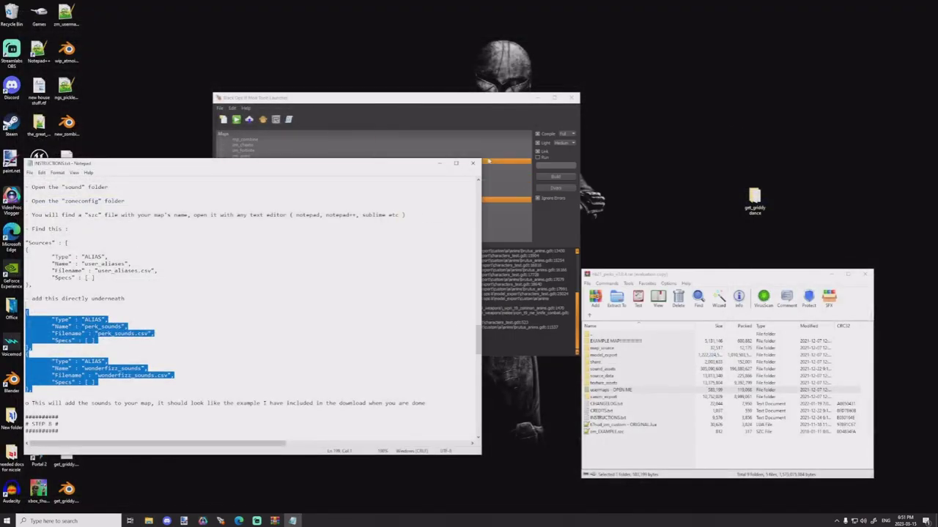
left_click(473, 163)
left_click(864, 277)
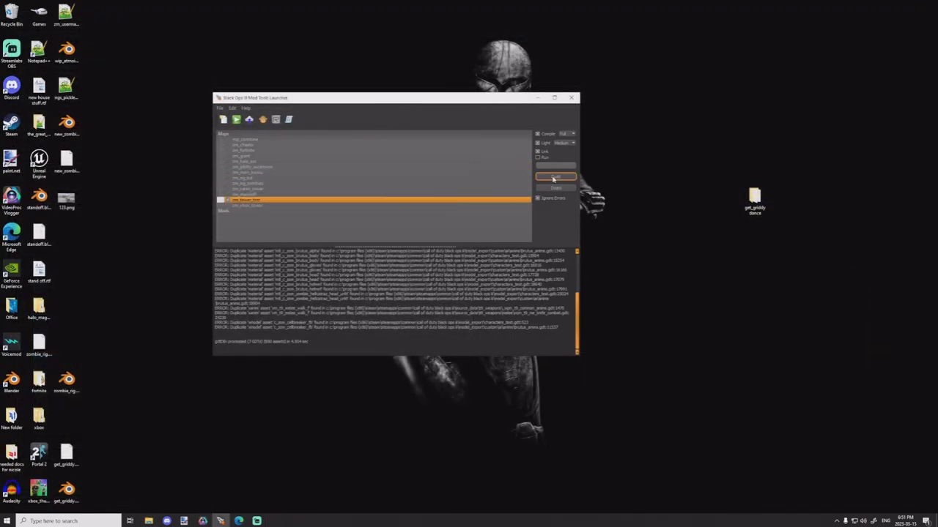
left_click(554, 178)
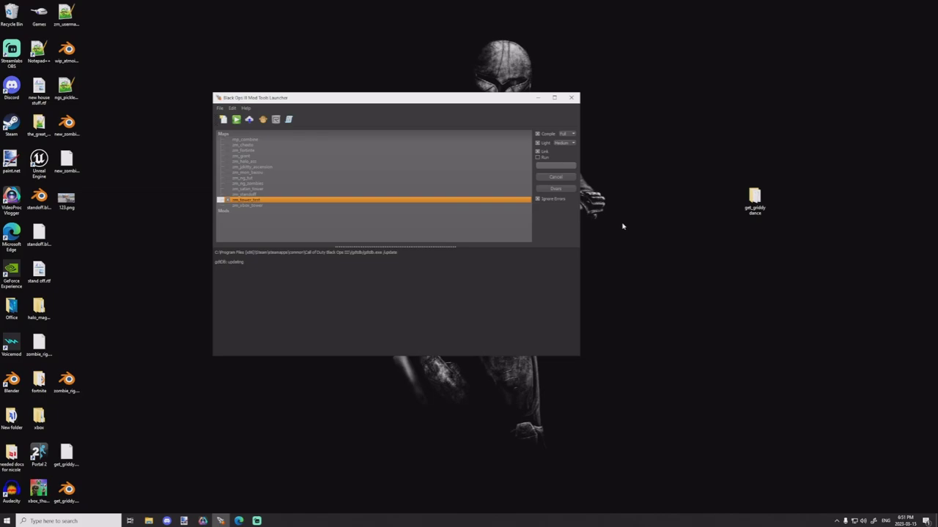
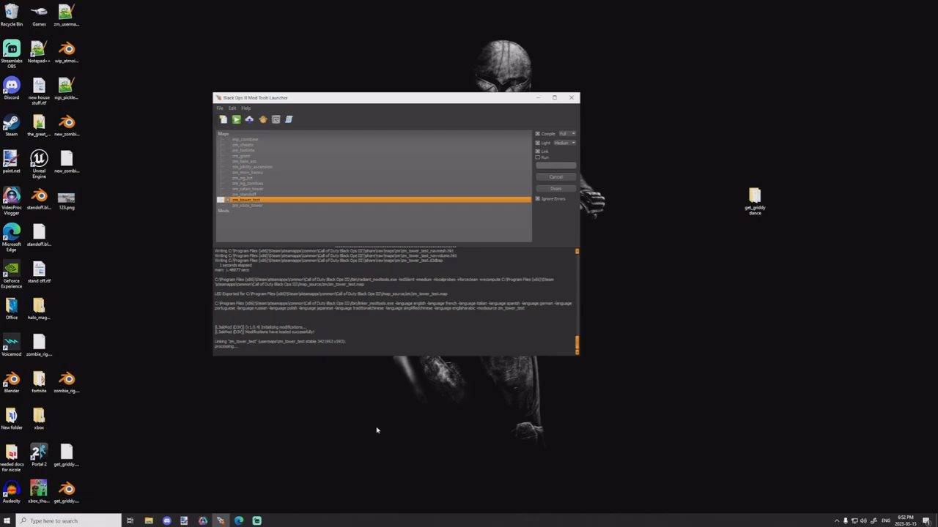
Step: Start Steam, open its downloads page, and pause and resume the Call of Duty: Black Ops III update
left_click(66, 520)
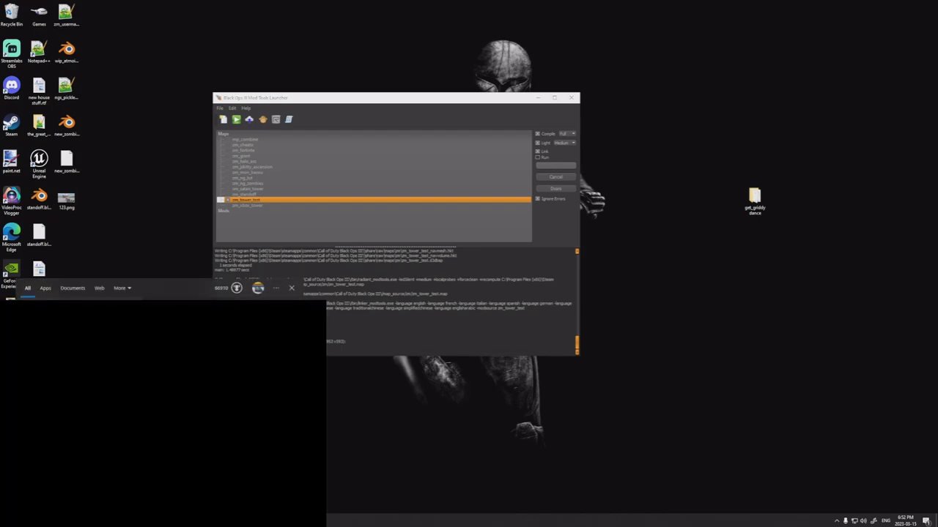
key("Return")
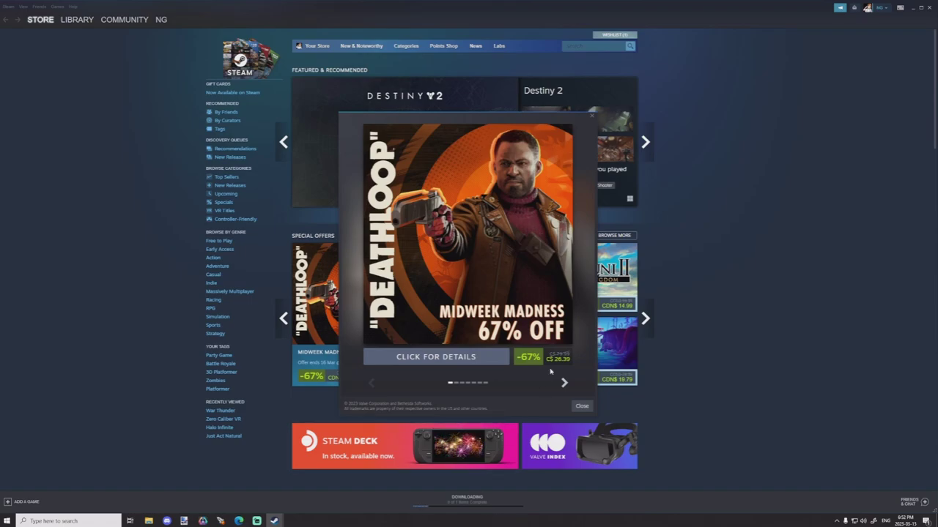
left_click(474, 494)
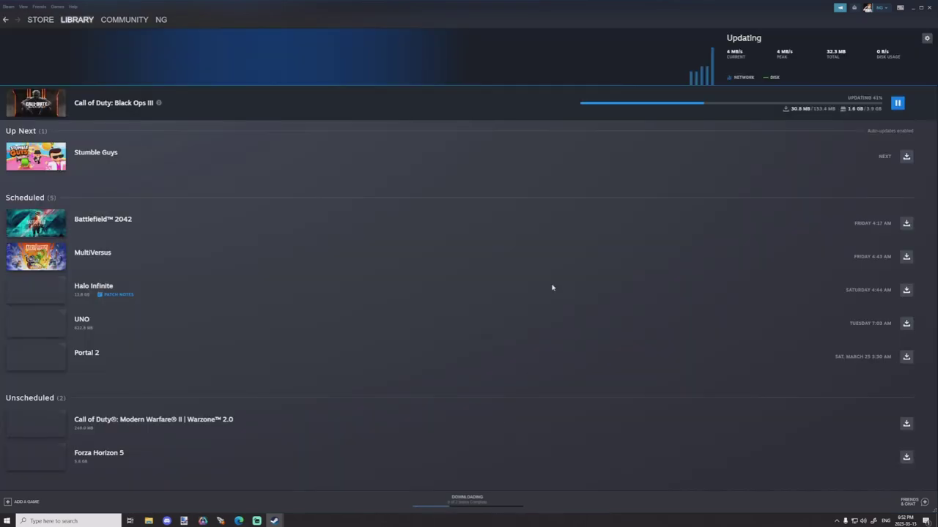
left_click(896, 105)
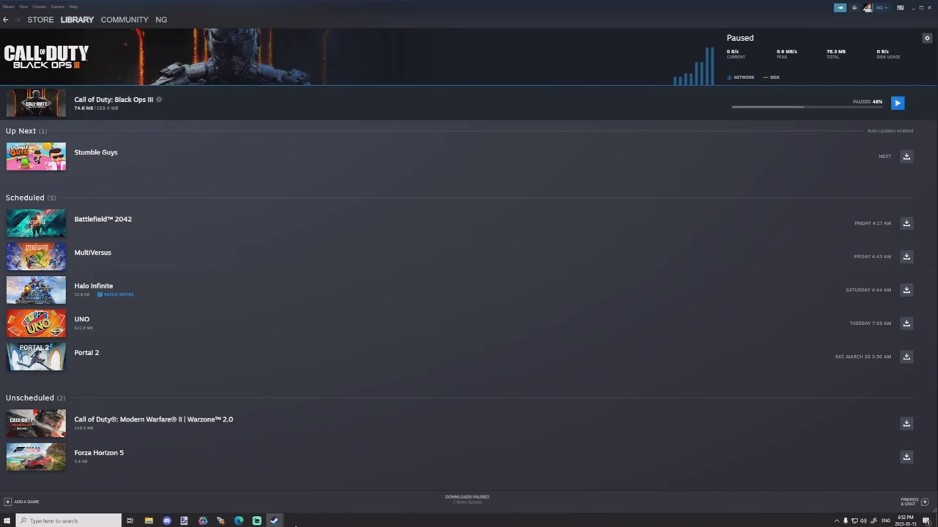
left_click(899, 104)
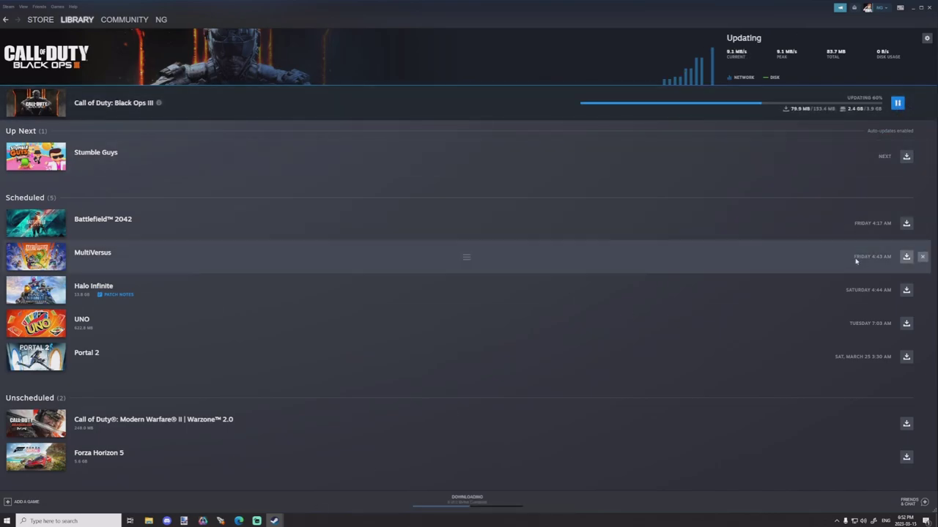
Step: Switch to the Mod Tools Launcher and try to launch zm_tower_test with Run enabled and Compile, Light and Link disabled
left_click(220, 520)
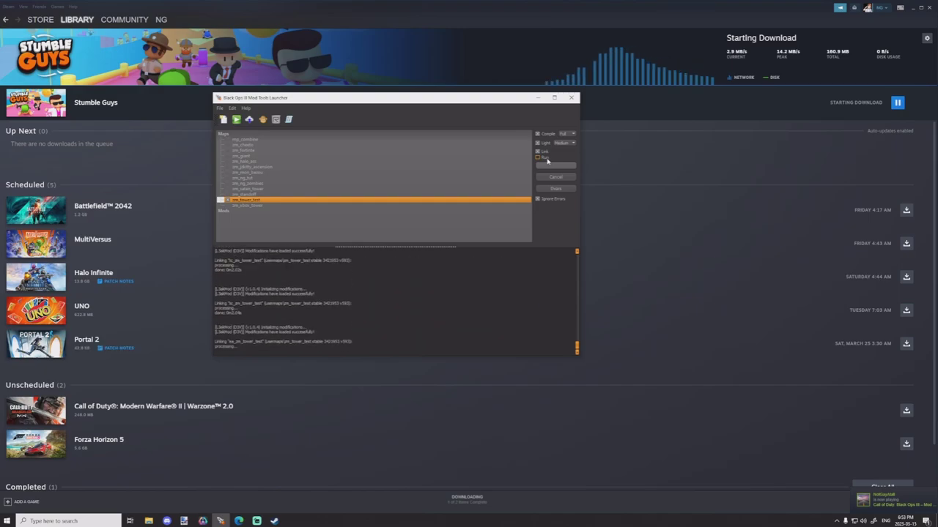
left_click(548, 160)
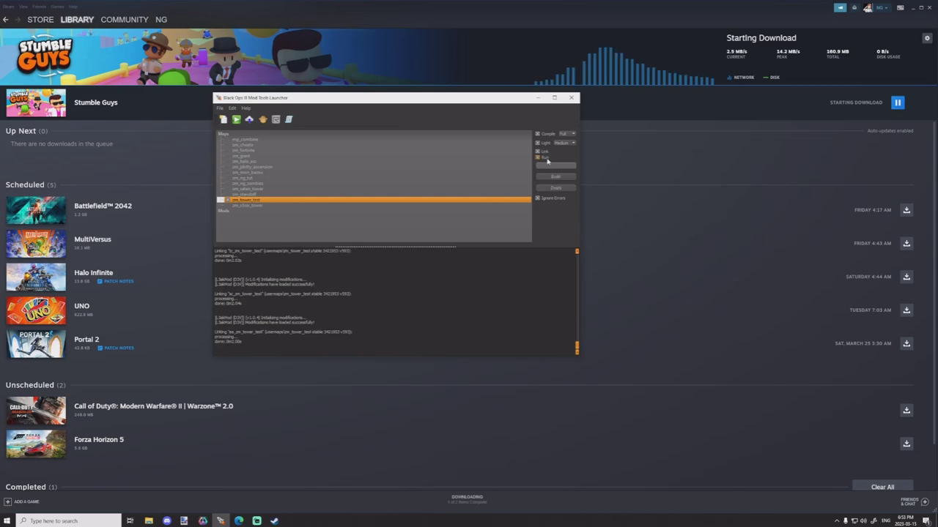
left_click(543, 152)
left_click(546, 143)
left_click(548, 135)
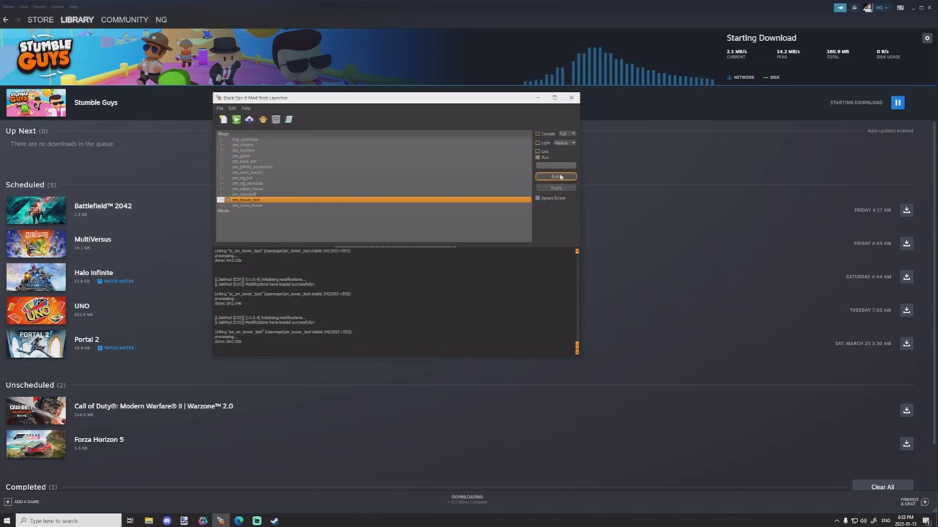
left_click(556, 177)
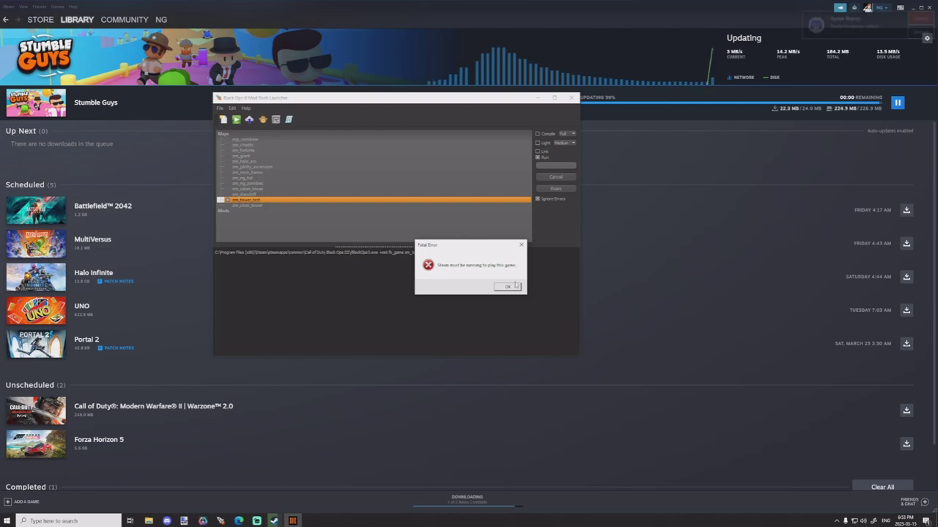
left_click(513, 287)
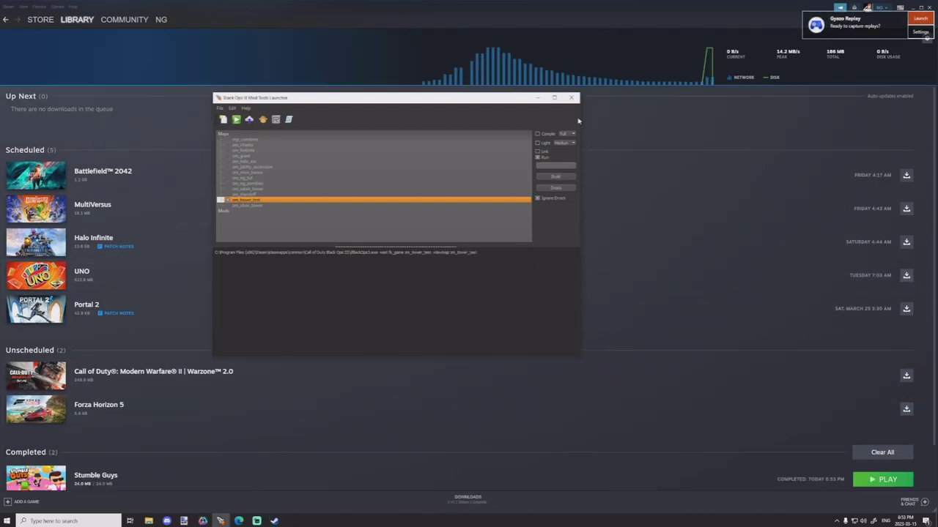
Step: Restart the Mod Tools Launcher and launch zm_tower_test with only Run enabled, with Ignore Errors switched on
left_click(571, 97)
left_click(220, 520)
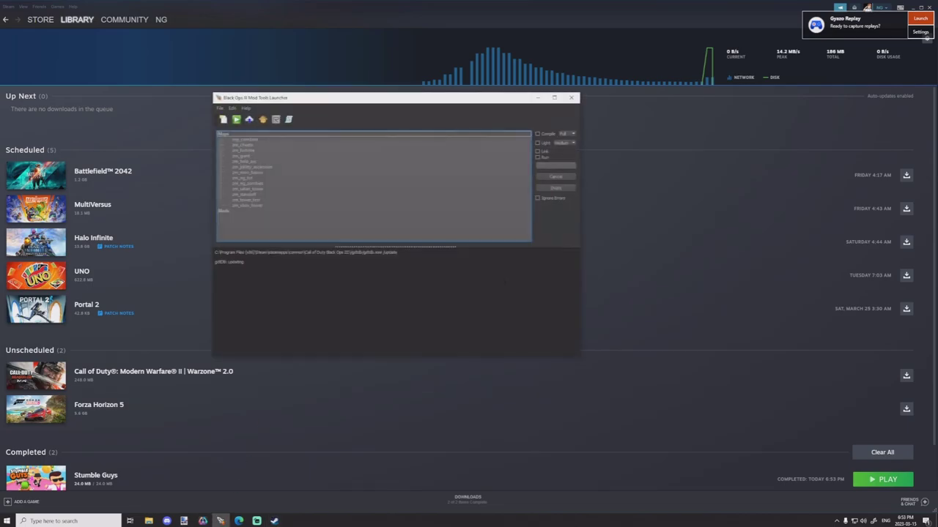
left_click(538, 159)
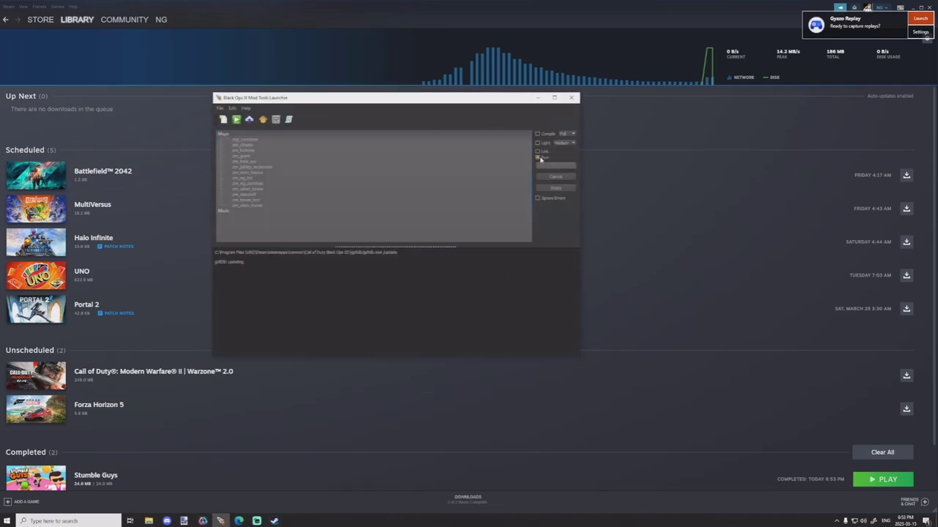
left_click(228, 200)
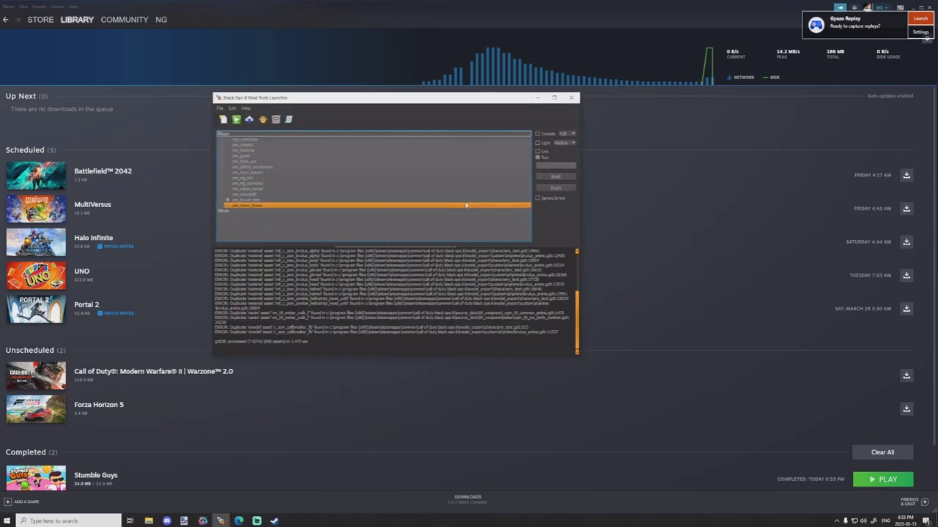
left_click(560, 178)
left_click(551, 198)
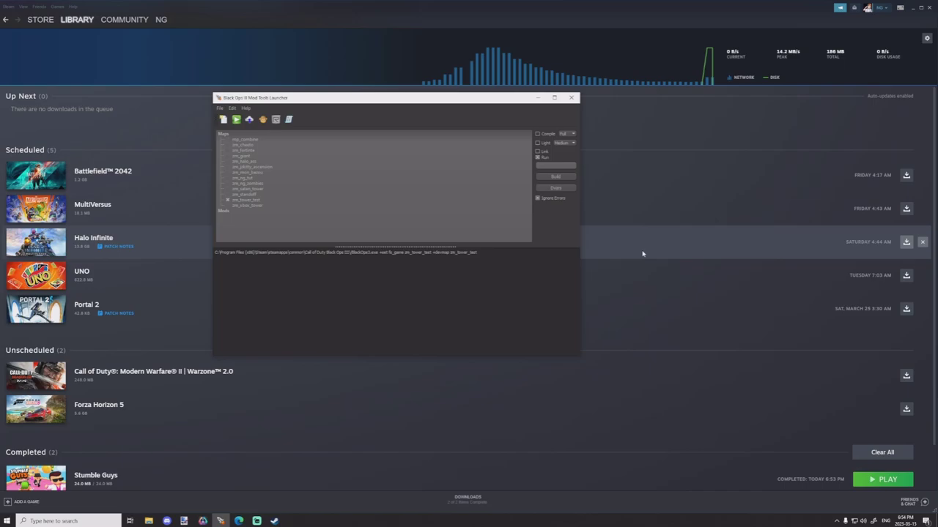
Step: Bring Steam to the front and dismiss its special-offer window
left_click(278, 519)
left_click(293, 498)
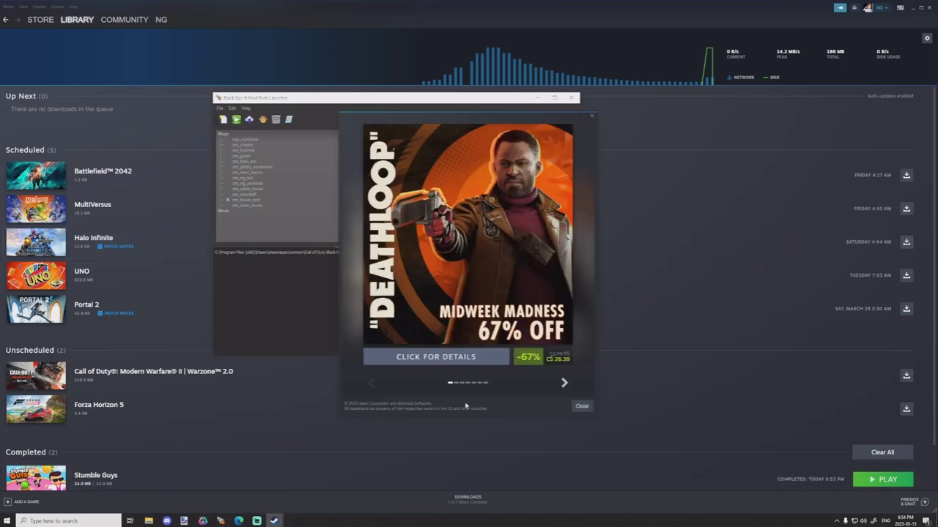
left_click(581, 406)
left_click(504, 289)
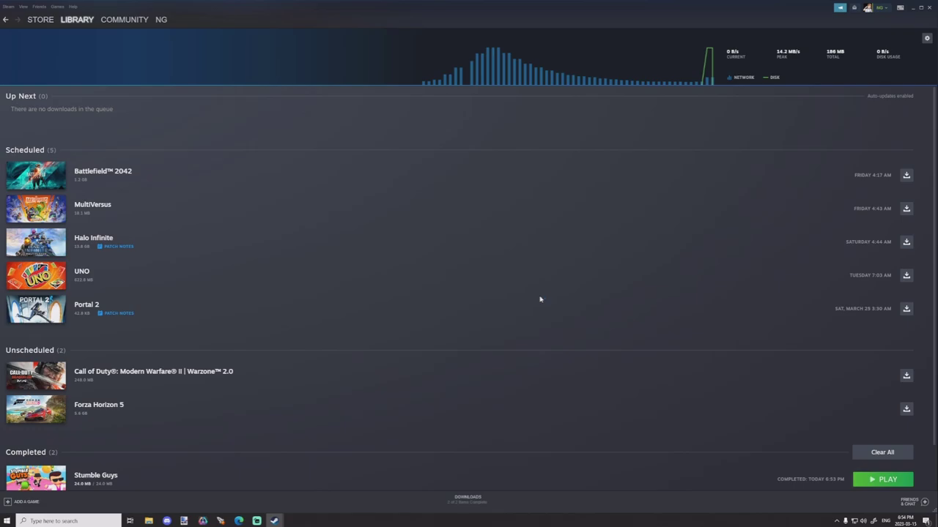
Step: Open Notepad++ and place the cursor after the opening brace of usermap_test_zone_init in zm_tower_test.gsc
right_click(274, 520)
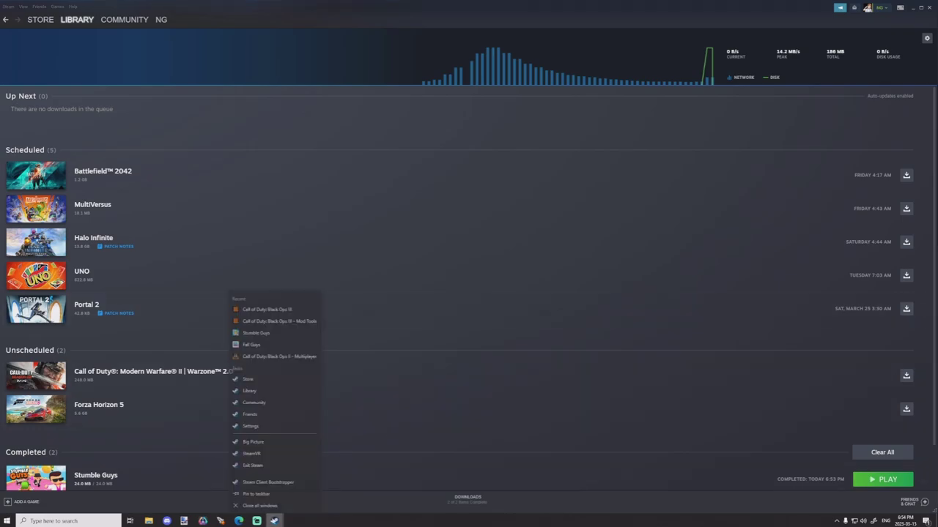
key("super+s")
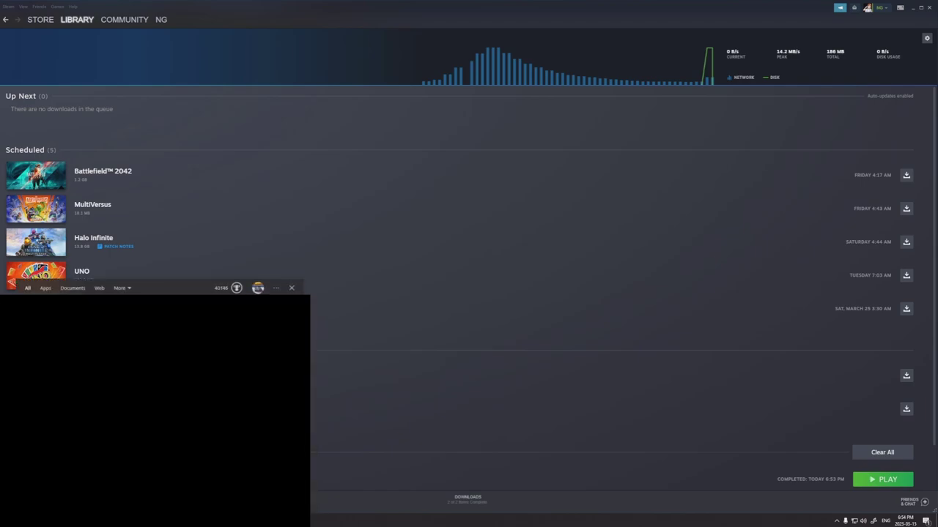
left_click(292, 288)
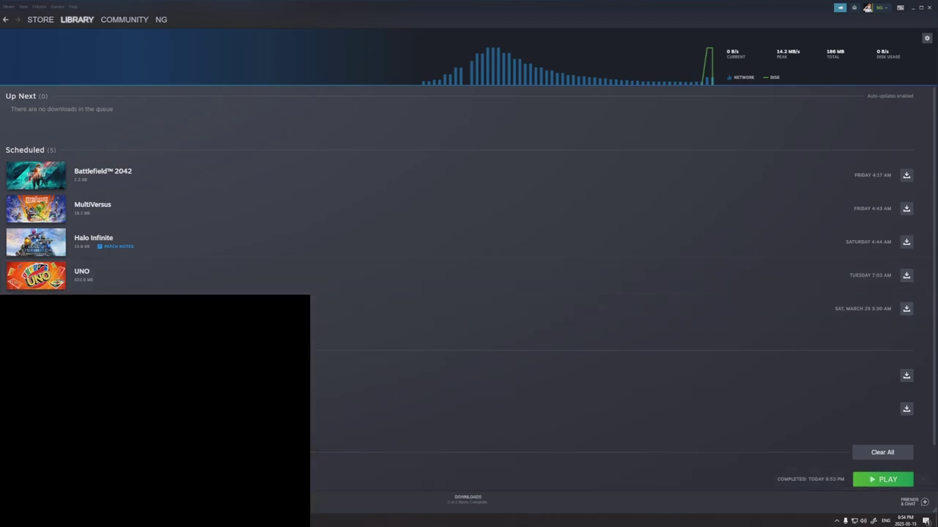
key("super+s")
key("Return")
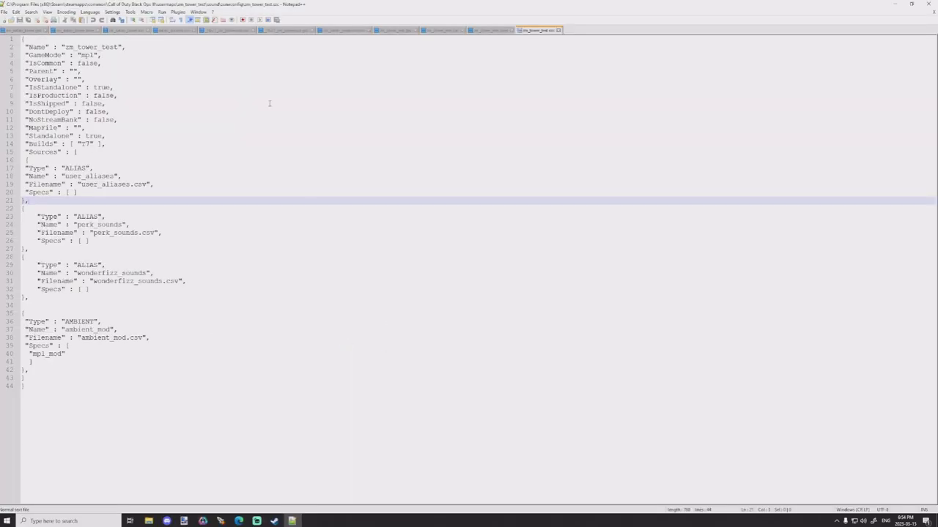
left_click(401, 31)
scroll(200, 396, "down", 4)
left_click(152, 421)
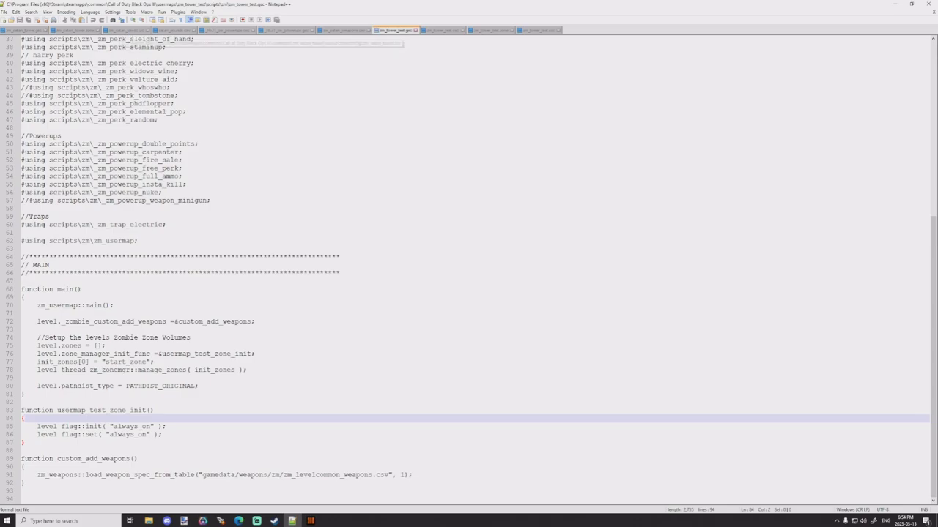
Step: Copy the add_adjacent_zone lines from start_zone through zone12 (z1s to z12s) in zm_satan_tower.gsc
left_click(37, 31)
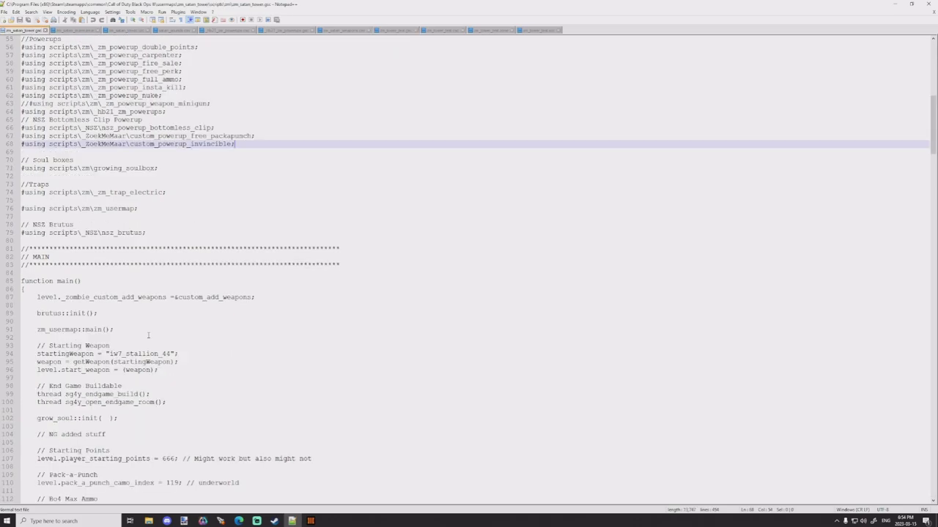
scroll(149, 334, "down", 20)
left_click(295, 354)
left_click(290, 345)
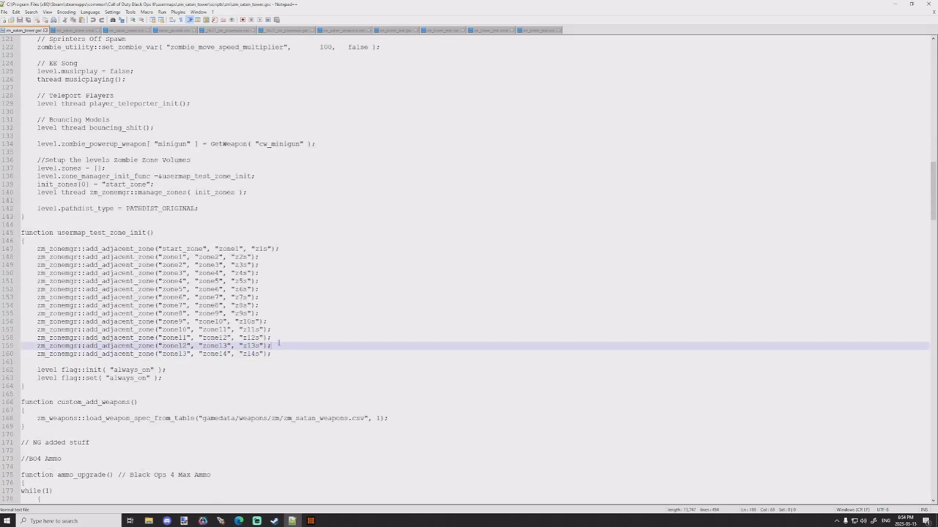
left_click(284, 337)
left_click_drag(285, 336, 22, 249)
key("ctrl+c")
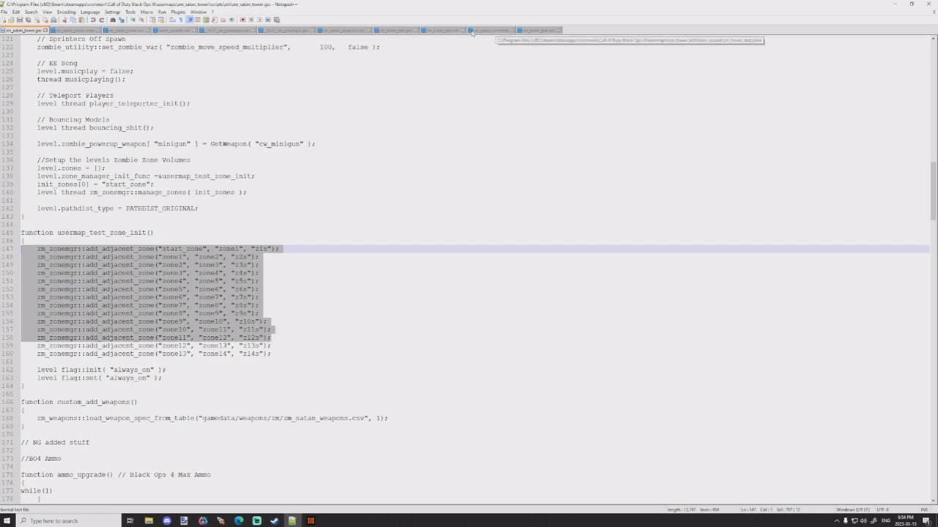
Step: Paste the zone lines into usermap_test_zone_init in zm_tower_test.gsc, tidy the line breaks and indentation, and save the file
left_click(396, 30)
key("ctrl+v")
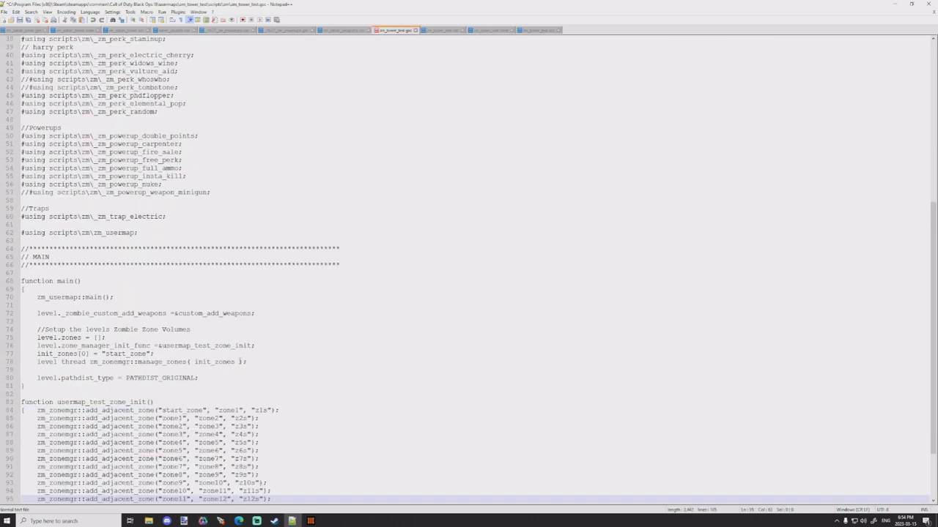
left_click(34, 410)
key("Return")
scroll(104, 391, "down", 4)
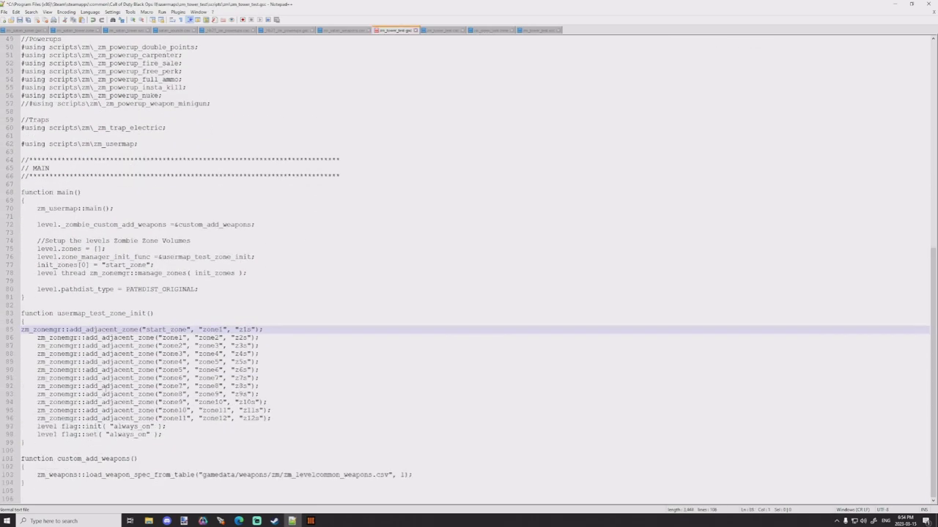
key("Tab")
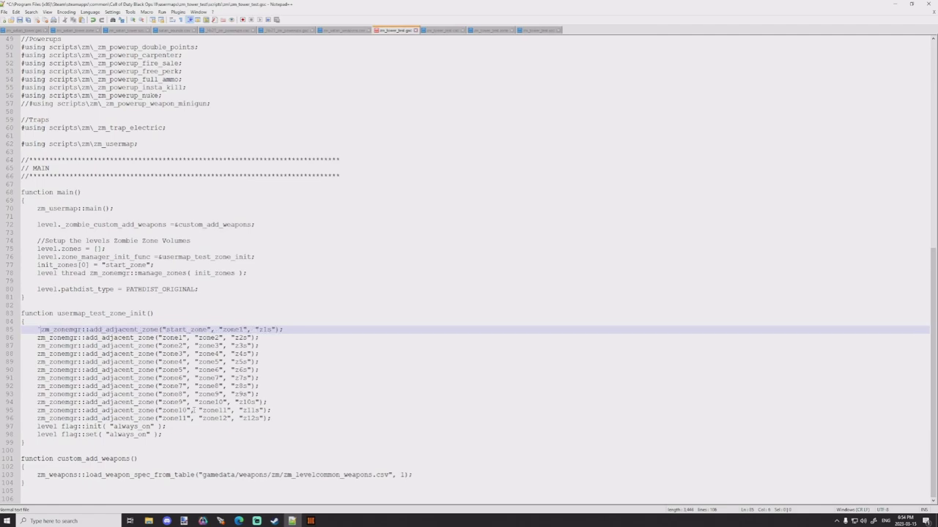
key("BackSpace")
left_click(296, 421)
key("Return")
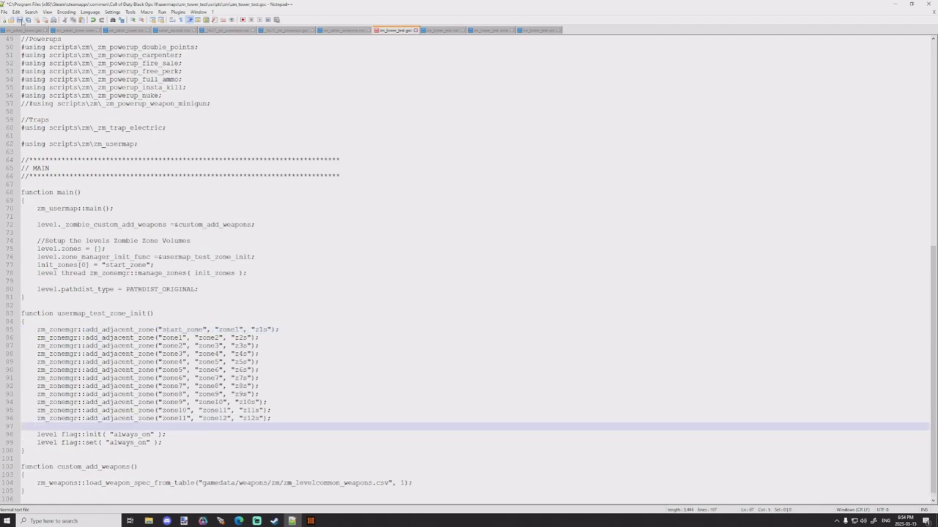
left_click(20, 20)
Step: Close the running game and browse the Call of Duty Black Ops III usermaps folder in File Explorer, checking the zm_tower_test folder
right_click(311, 521)
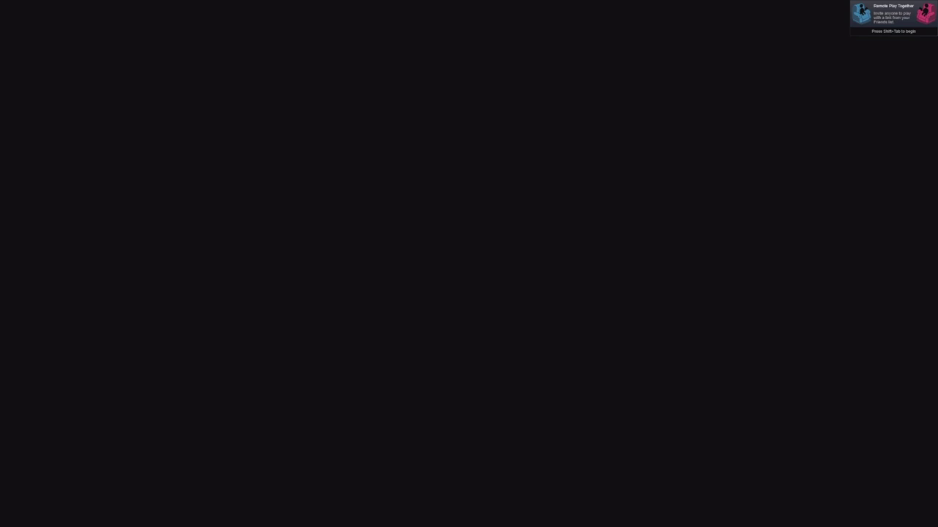
key("super")
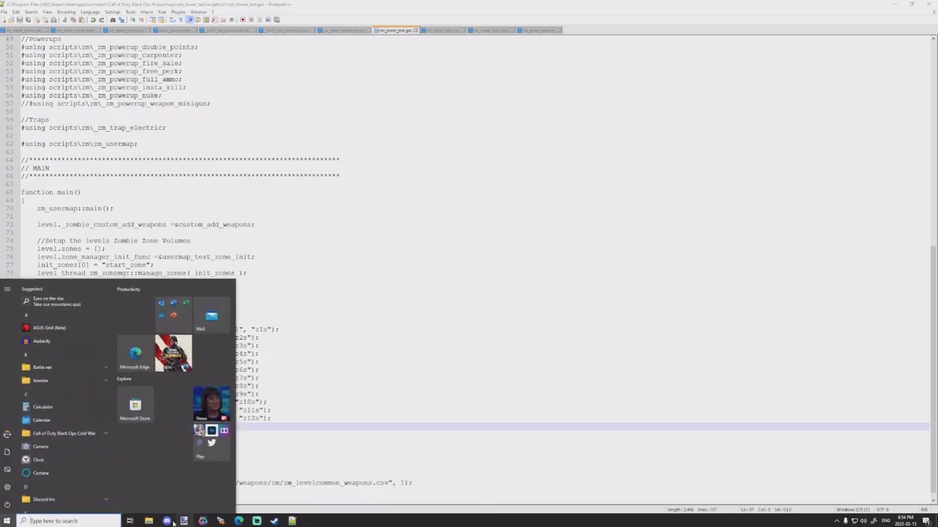
left_click(147, 522)
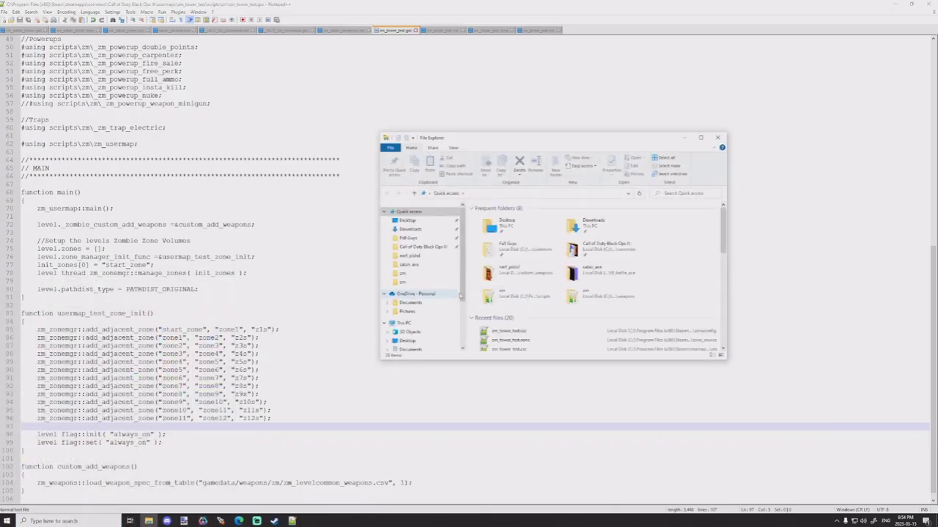
left_click(424, 248)
scroll(513, 337, "down", 5)
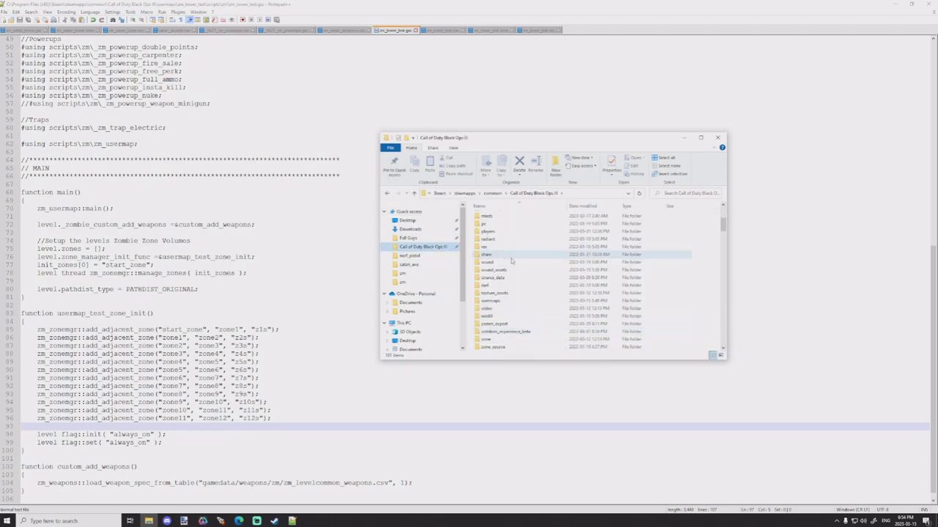
scroll(500, 333, "down", 5)
scroll(500, 328, "up", 5)
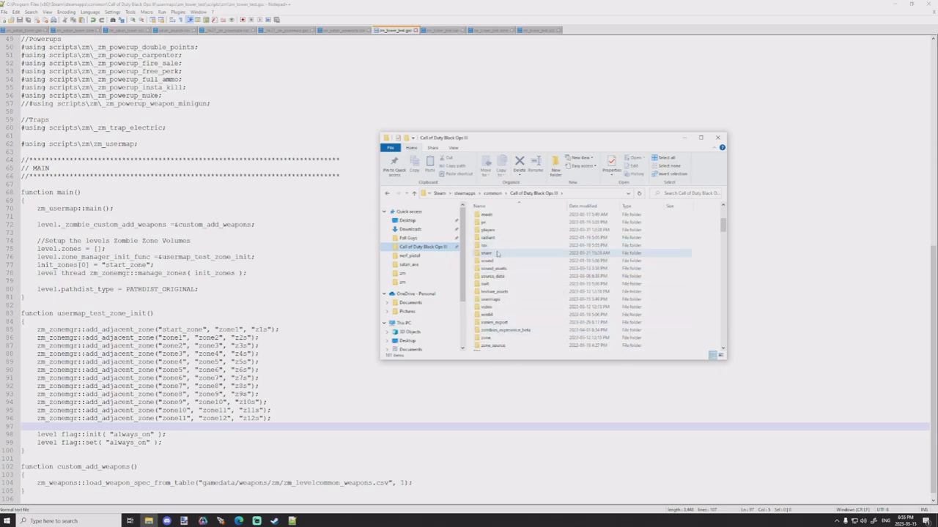
double_click(490, 300)
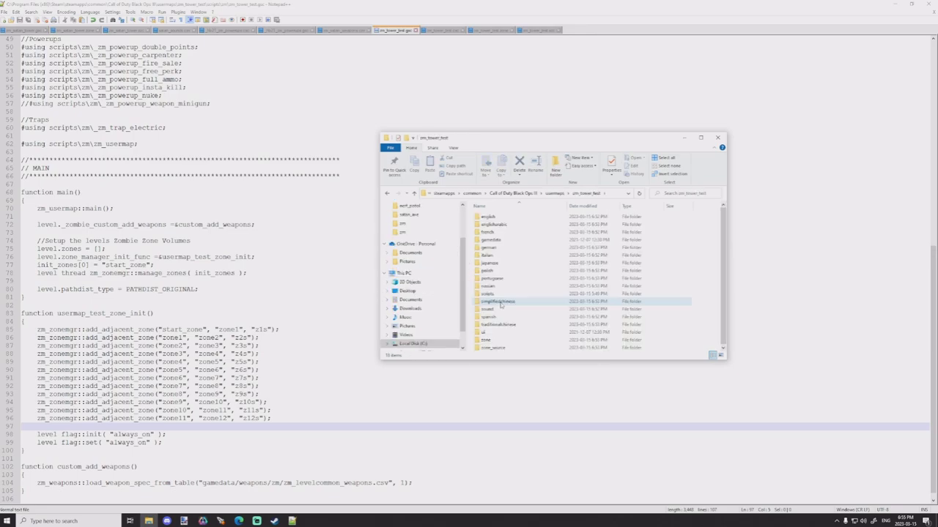
double_click(496, 300)
left_click(555, 193)
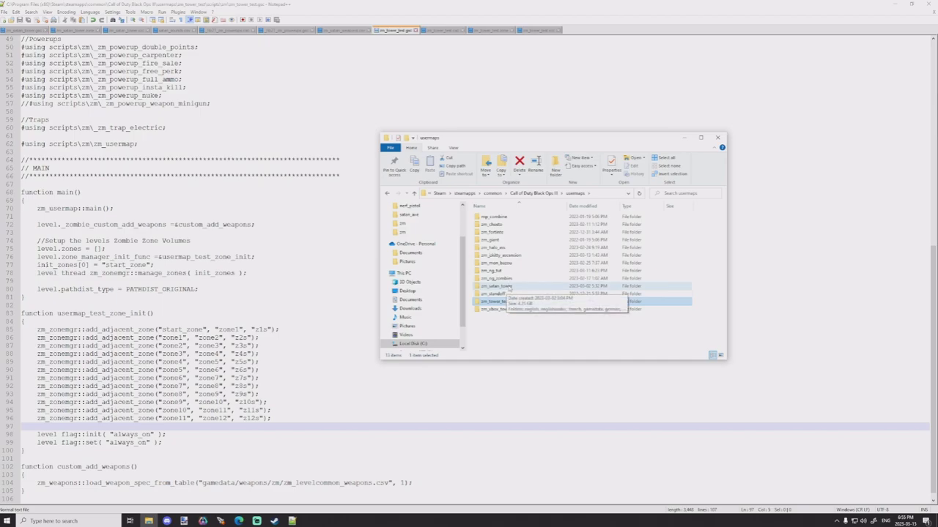
Step: Examine the Increased Perk Limit line and the surrounding settings in the main function of zm_satan_tower.gsc
scroll(258, 255, "up", 6)
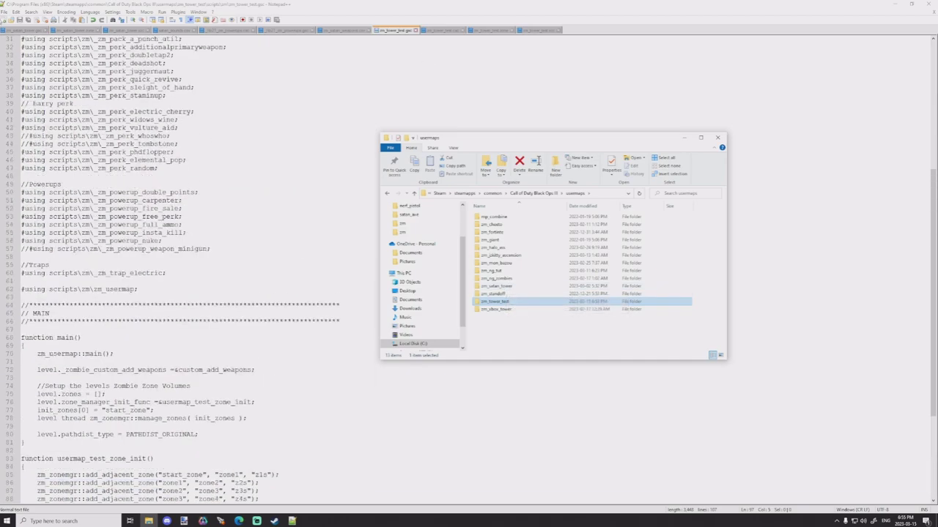
left_click(13, 30)
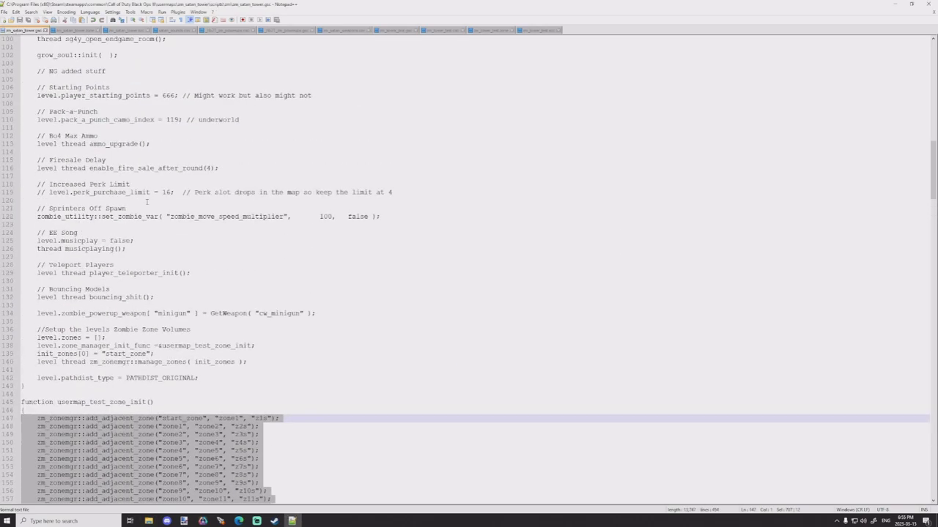
double_click(42, 192)
scroll(171, 205, "up", 2)
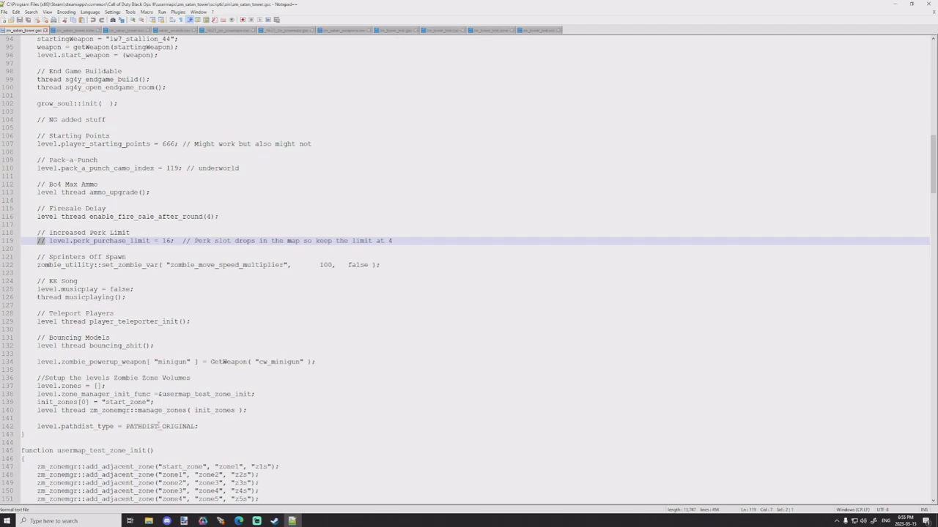
Step: Open zm_xbox_tower.gsc from the zm_xbox_tower map's scripts\zm folder and review the settings in its main function
left_click(149, 521)
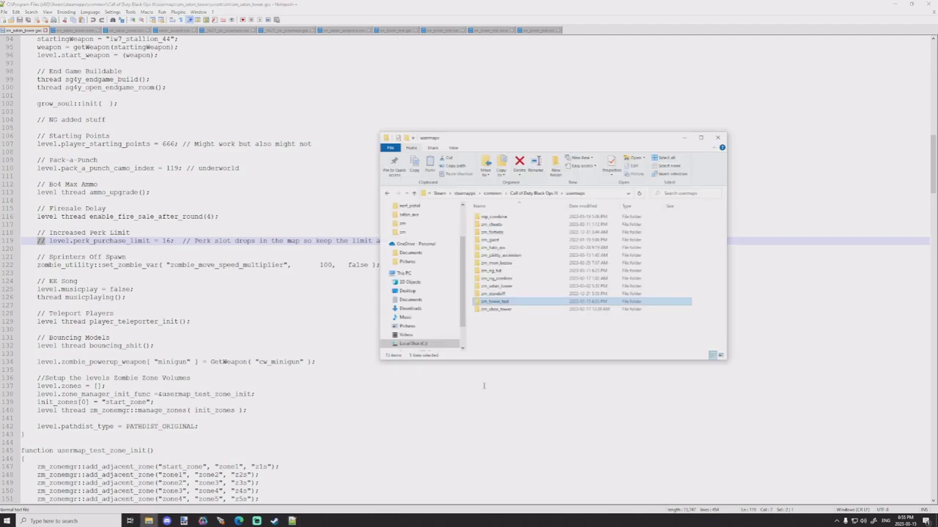
double_click(526, 310)
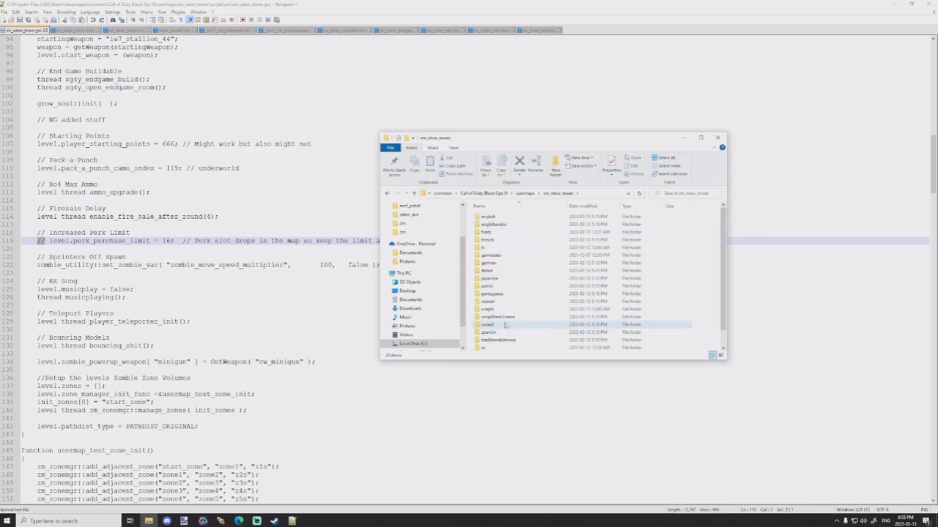
double_click(505, 309)
double_click(517, 239)
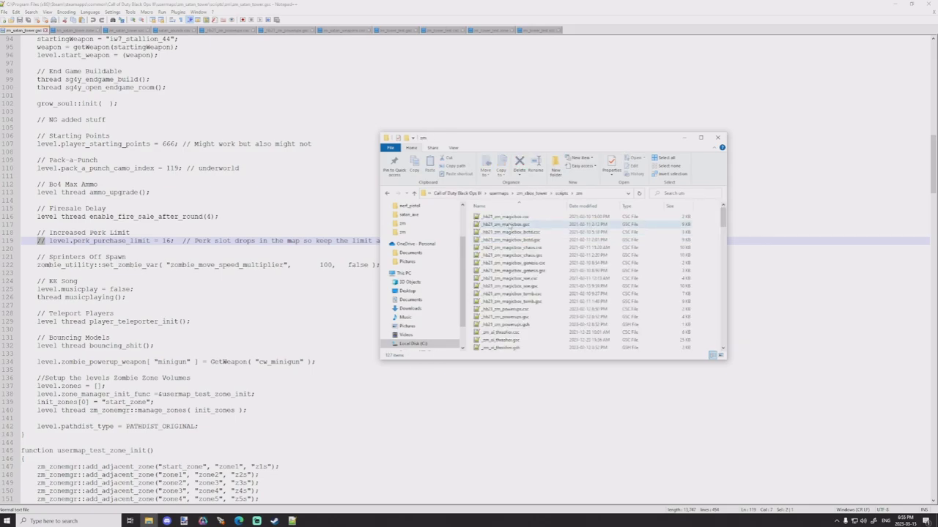
scroll(544, 337, "down", 20)
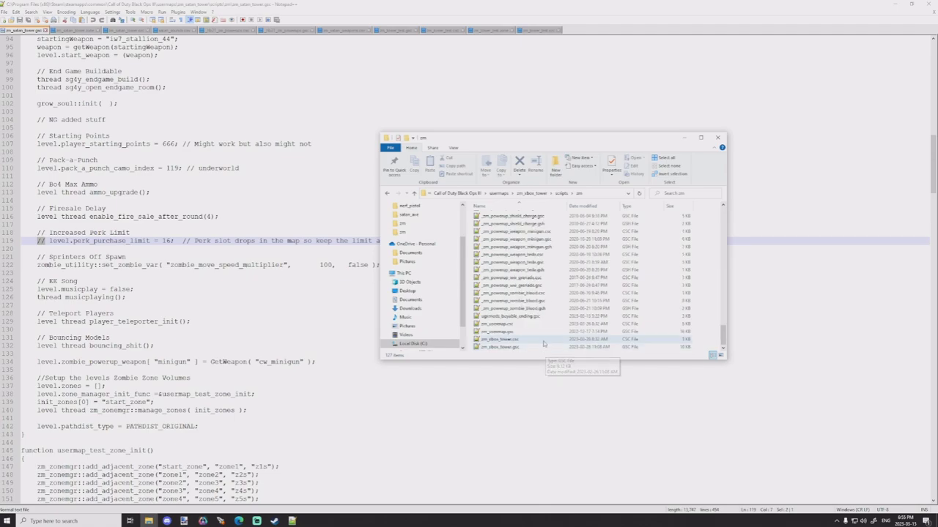
double_click(543, 347)
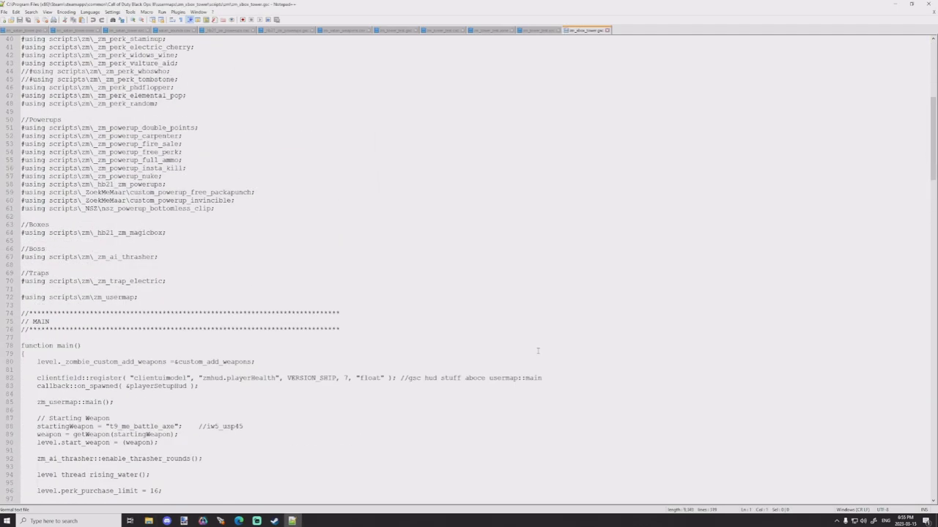
scroll(538, 351, "down", 7)
scroll(538, 351, "down", 4)
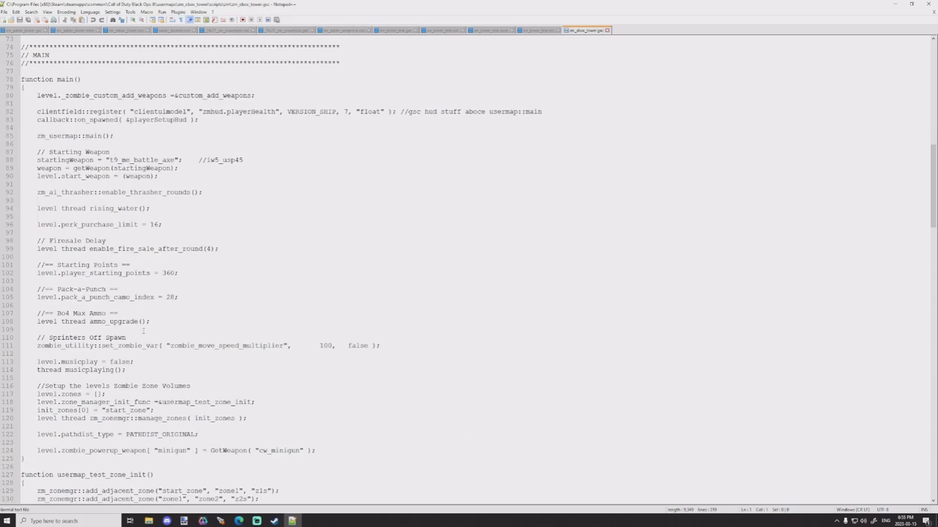
Step: Go back up to the usermaps folder in File Explorer and check the zm_fortnite map folder
left_click(148, 521)
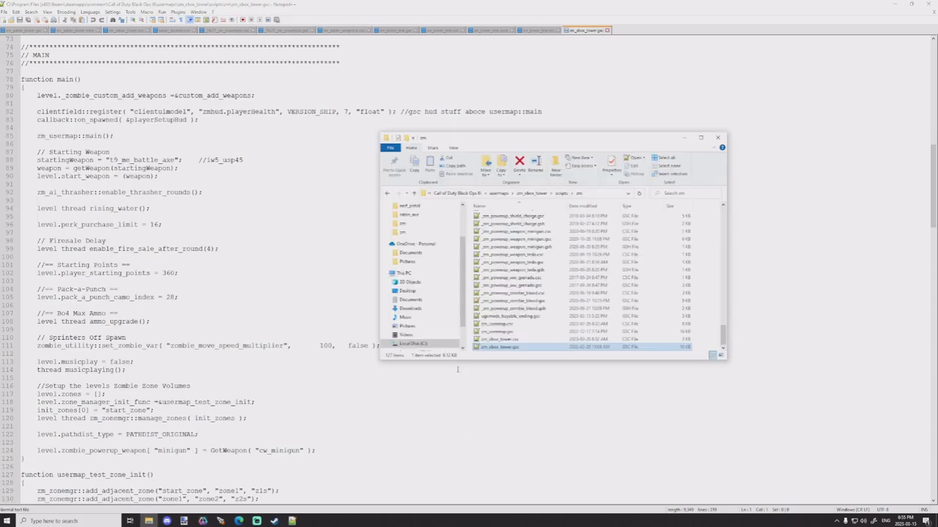
left_click(562, 194)
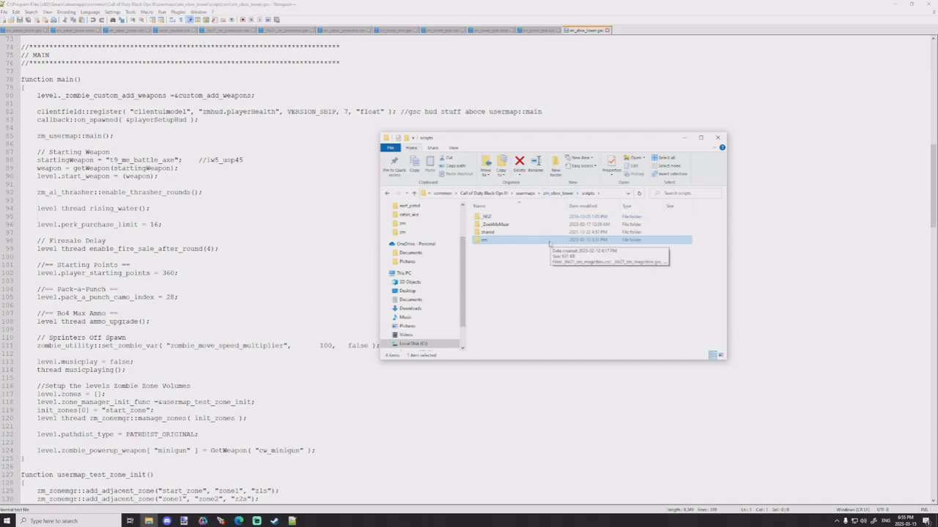
left_click(560, 194)
scroll(544, 255, "down", 1)
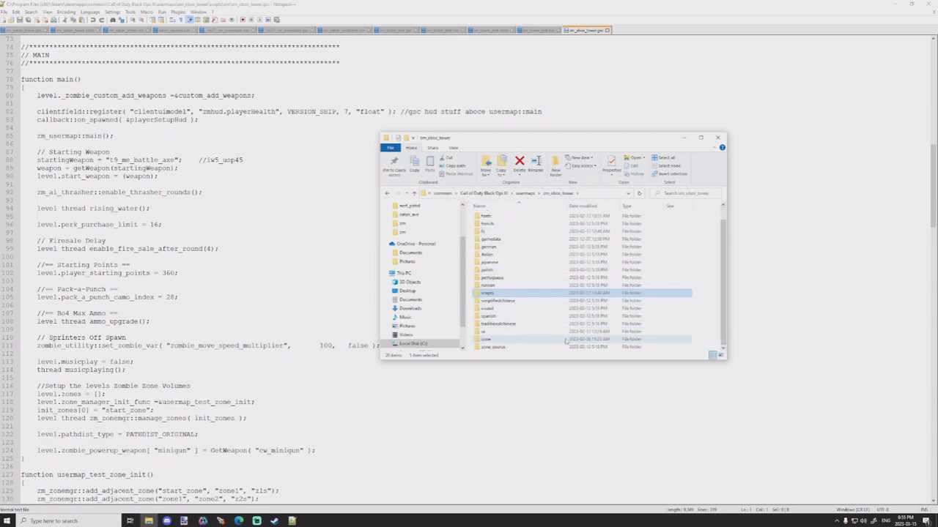
left_click(526, 194)
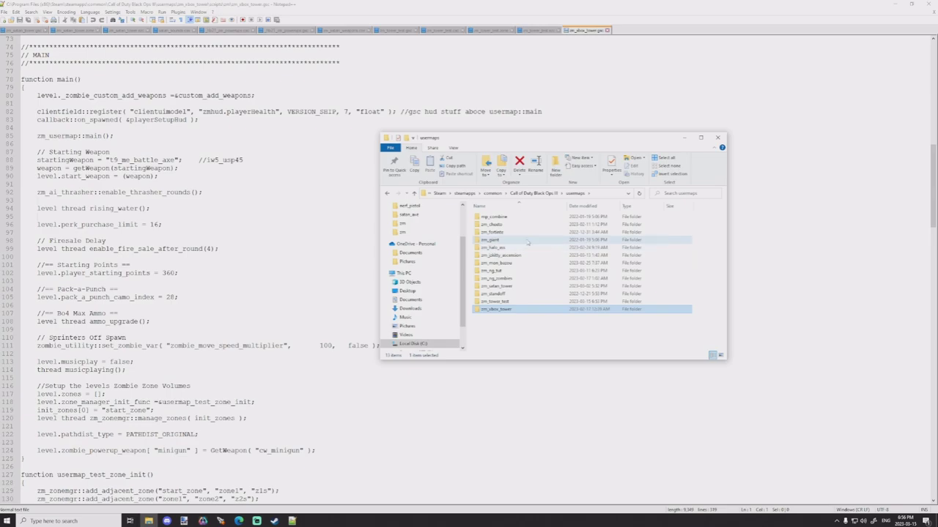
double_click(520, 232)
left_click(560, 193)
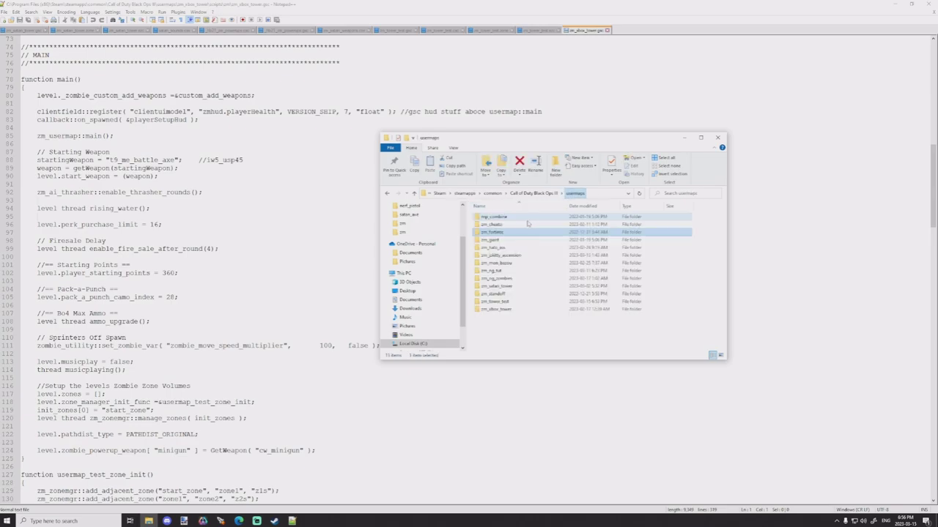
Step: Open zm_cheeto.gsc from the zm_cheeto map's scripts\zm folder and review the perk limit, sprinter and moving-wall lines in its main function
left_click(507, 225)
double_click(507, 225)
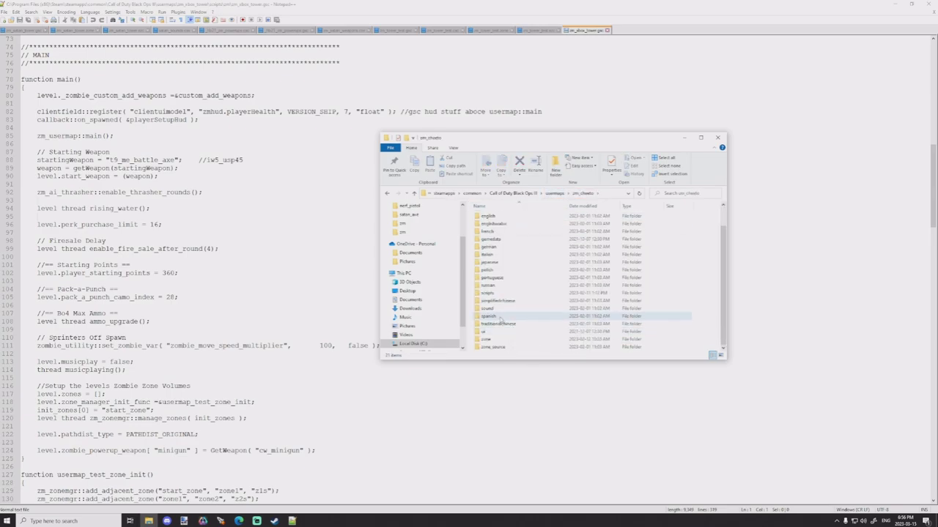
double_click(489, 293)
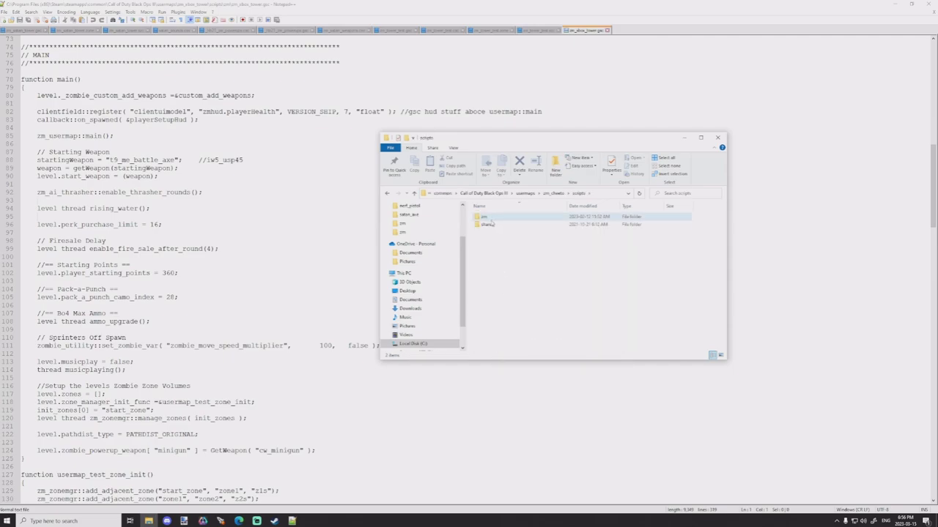
double_click(486, 218)
scroll(516, 343, "down", 10)
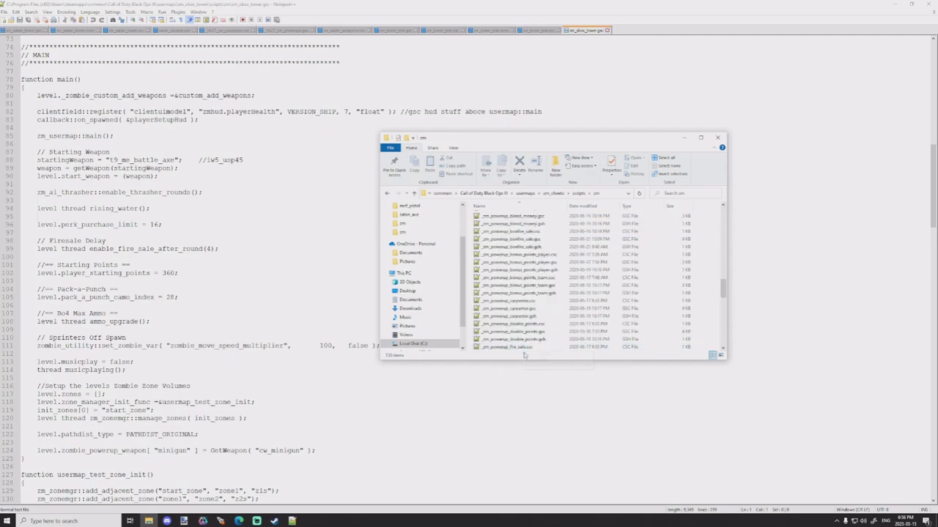
double_click(510, 339)
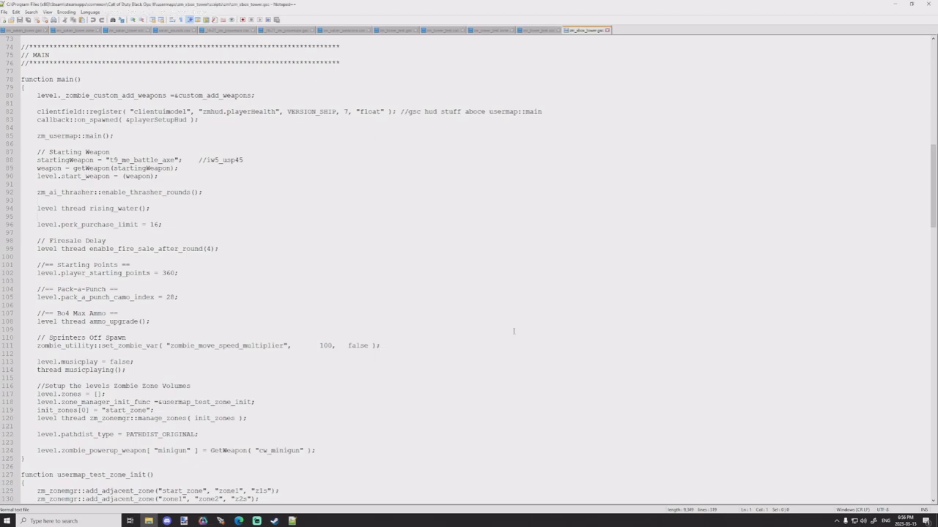
scroll(509, 337, "down", 20)
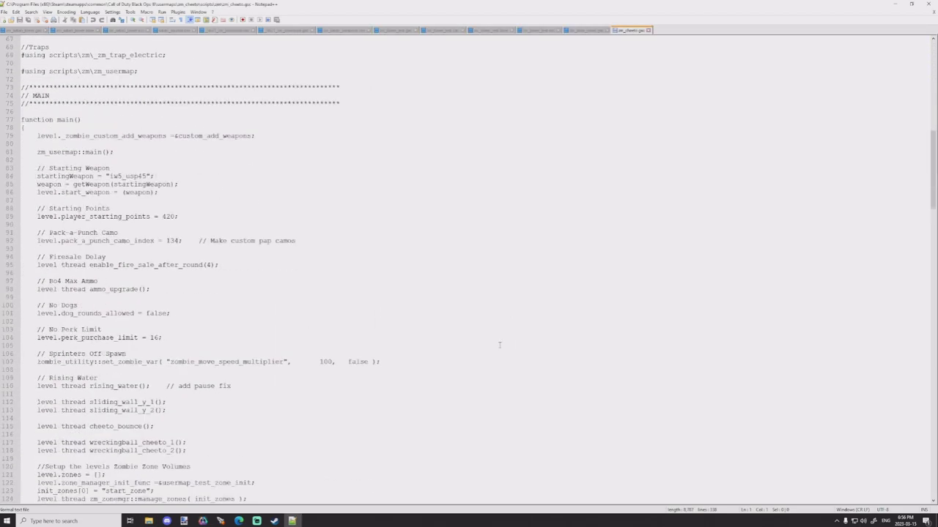
left_click(192, 362)
left_click(157, 410)
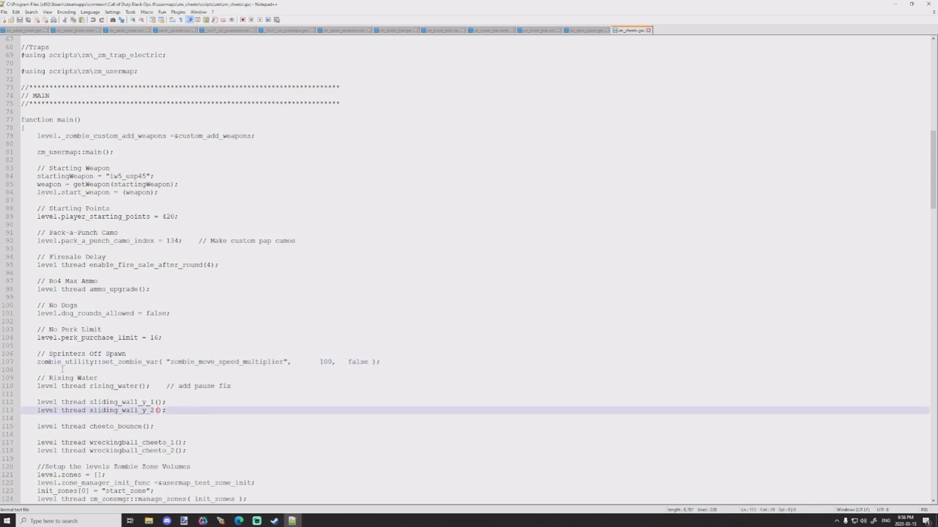
Step: Close Notepad++, switch to the Black Ops III Mod Tools Launcher and open zm_tower_test in Radiant
left_click(929, 4)
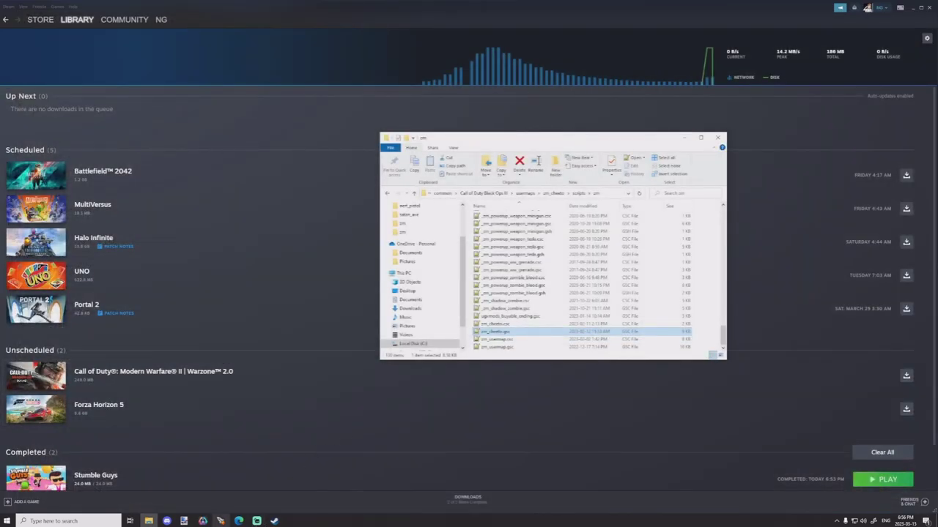
left_click(220, 521)
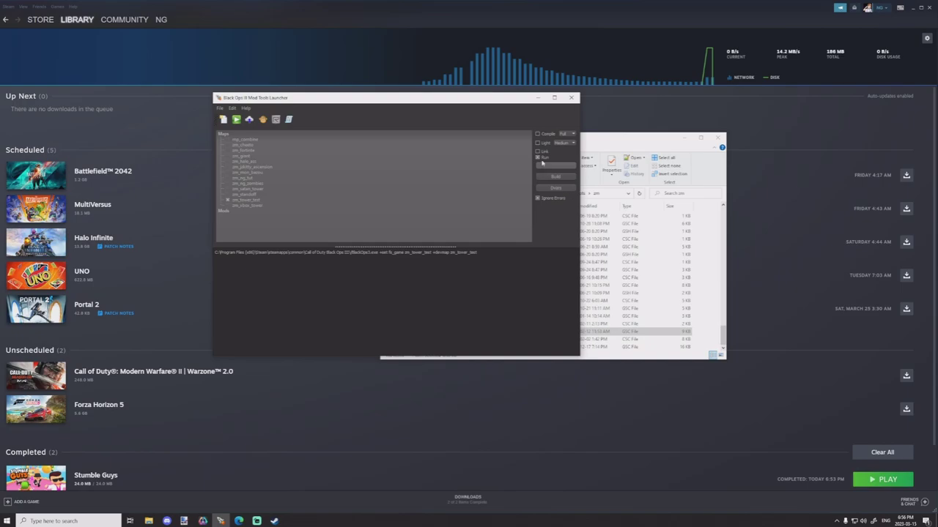
left_click(546, 137)
right_click(234, 200)
left_click(265, 212)
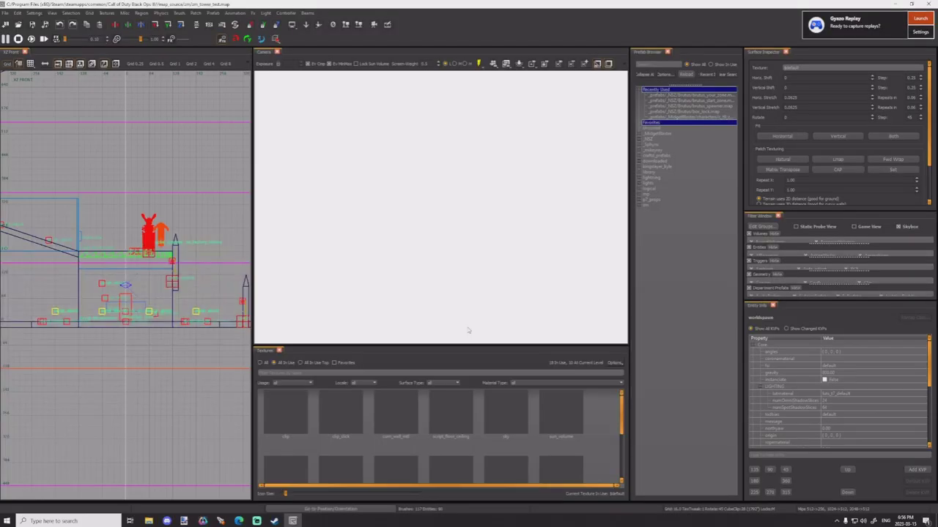
Step: Place the power_switch.map prefab from the zm\zm_core prefab folder on the floor in front of the red wall
double_click(661, 206)
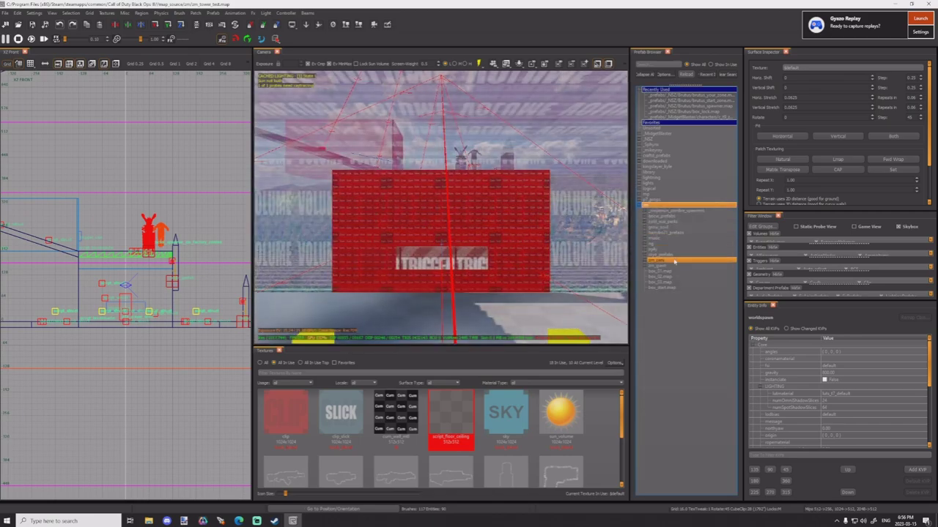
left_click(675, 262)
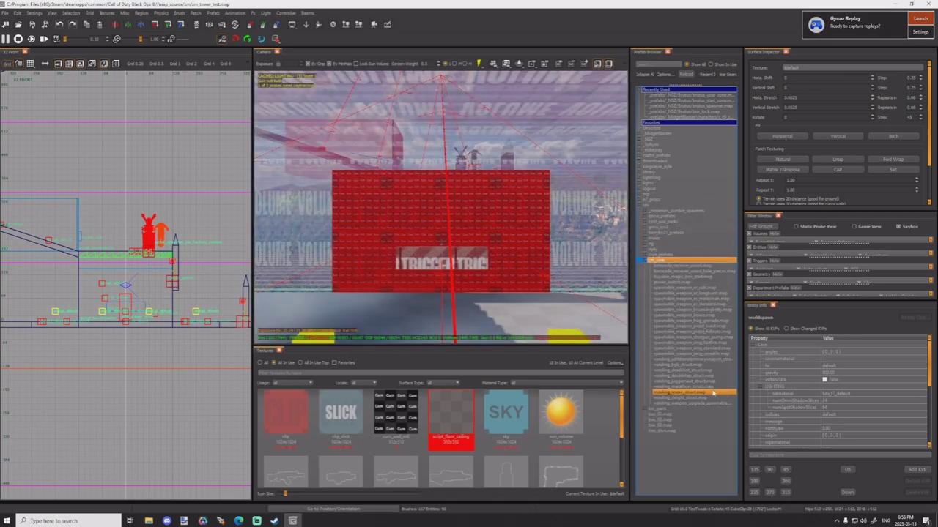
left_click_drag(684, 284, 492, 319)
right_click_drag(492, 319, 439, 320)
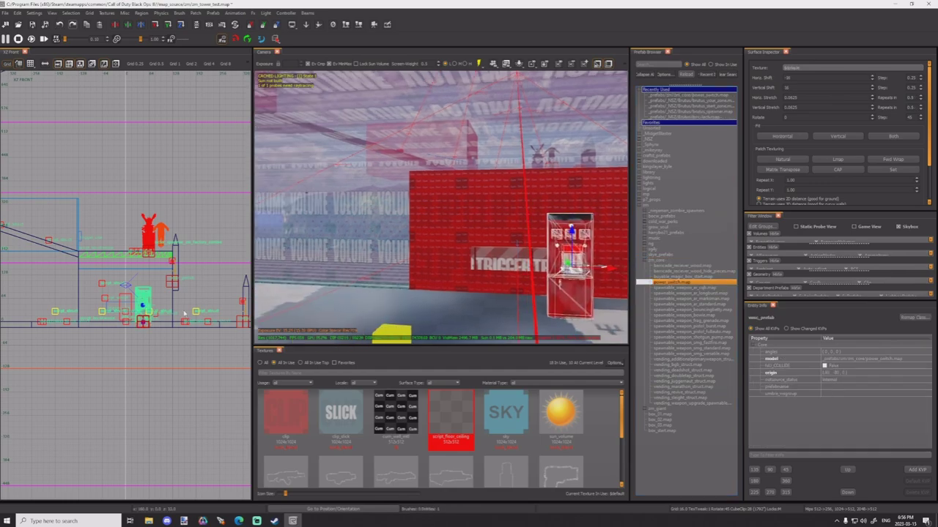
Step: Move the power switch in the top view to the platform's outer edge, away from the red wall
key("ctrl+Tab")
key("ctrl+Tab")
right_click_drag(161, 289, 175, 289)
right_click_drag(106, 293, 150, 286)
scroll(151, 287, "down", 3)
left_click_drag(150, 287, 86, 268)
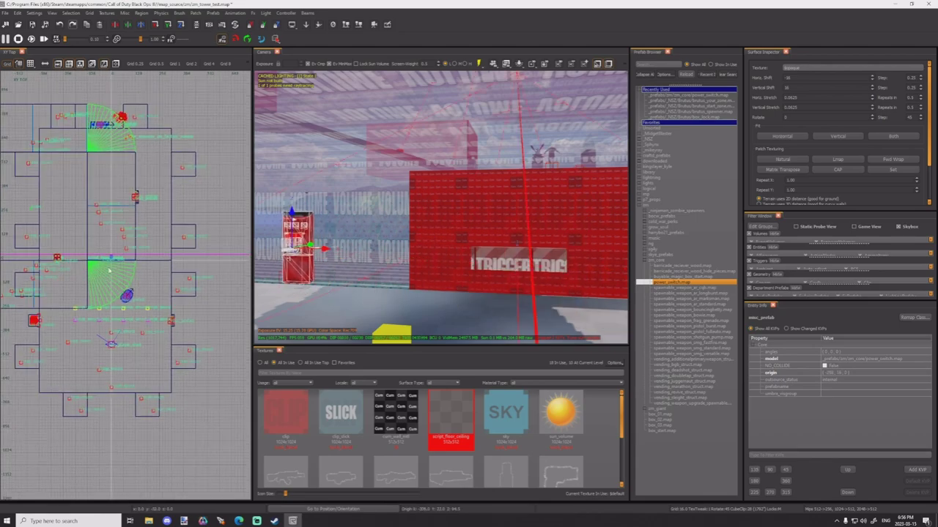
Step: Align the power switch precisely with the platform's edge using a fine grid, and deselect it
scroll(51, 258, "up", 6)
key("bracketleft")
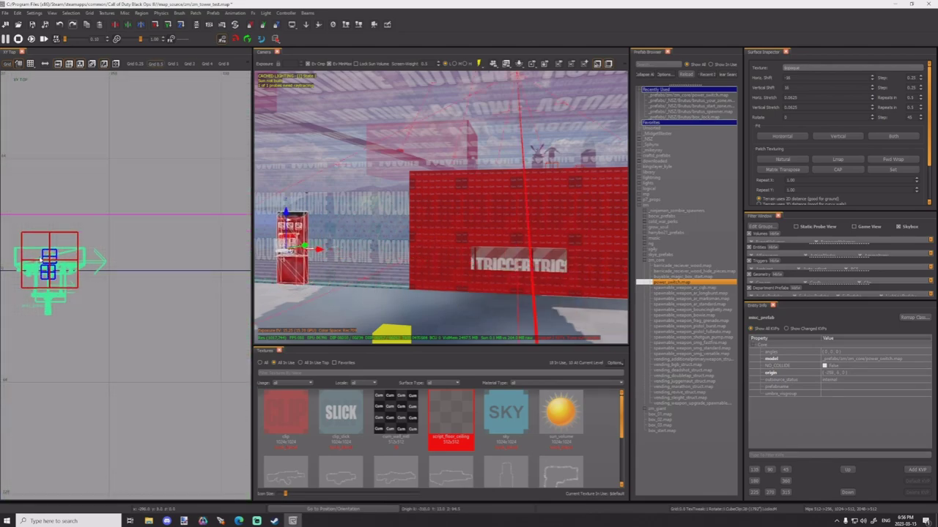
left_click_drag(45, 258, 44, 267)
scroll(43, 266, "up", 7)
key("bracketright")
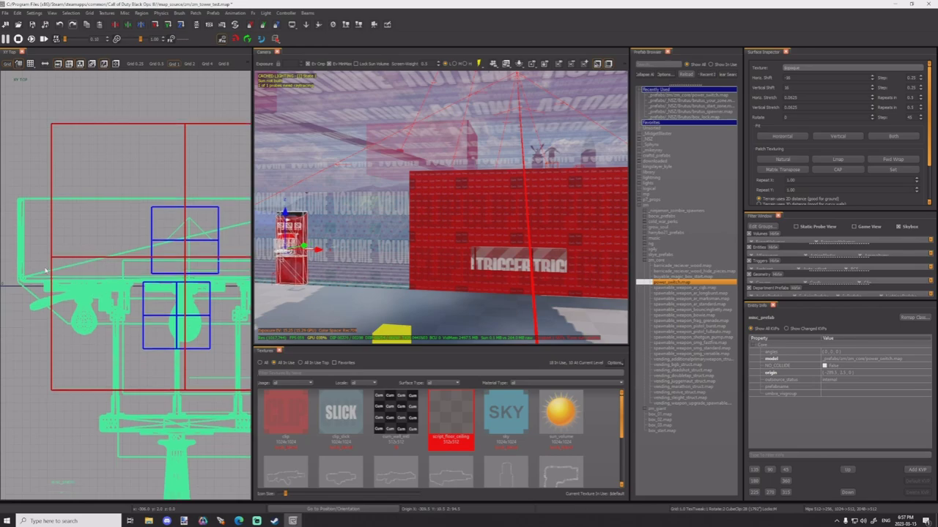
key("Escape")
scroll(53, 264, "down", 6)
Step: Locate the power switch in the side view and draw a small brush directly on top of it
key("ctrl+Tab")
key("ctrl+Tab")
scroll(75, 265, "down", 6)
key("ctrl+Tab")
key("ctrl+Tab")
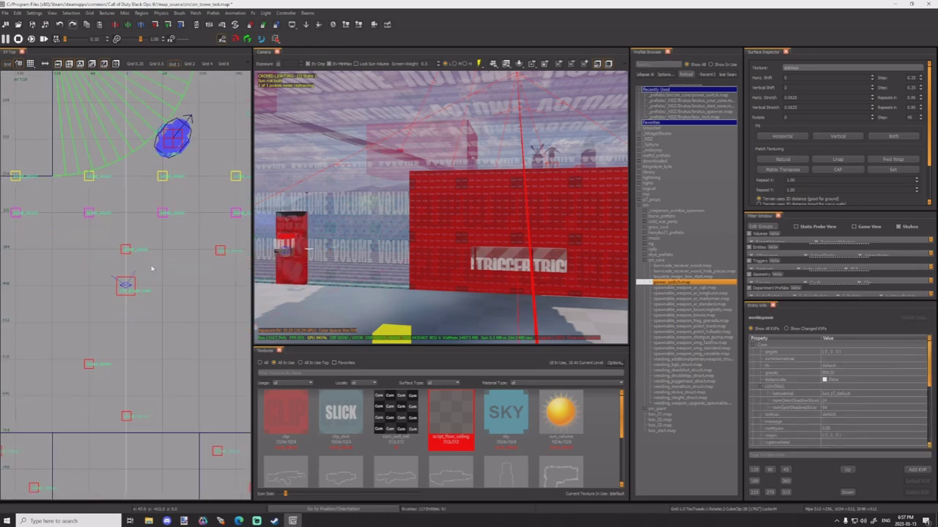
left_click(293, 249, "shift")
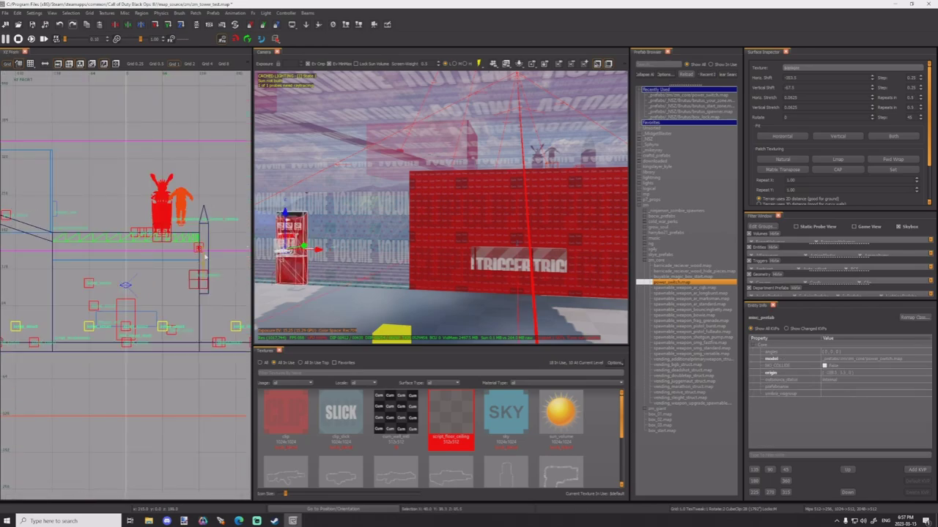
scroll(172, 261, "down", 5)
key("ctrl+Tab")
scroll(123, 281, "up", 1)
scroll(126, 280, "up", 10)
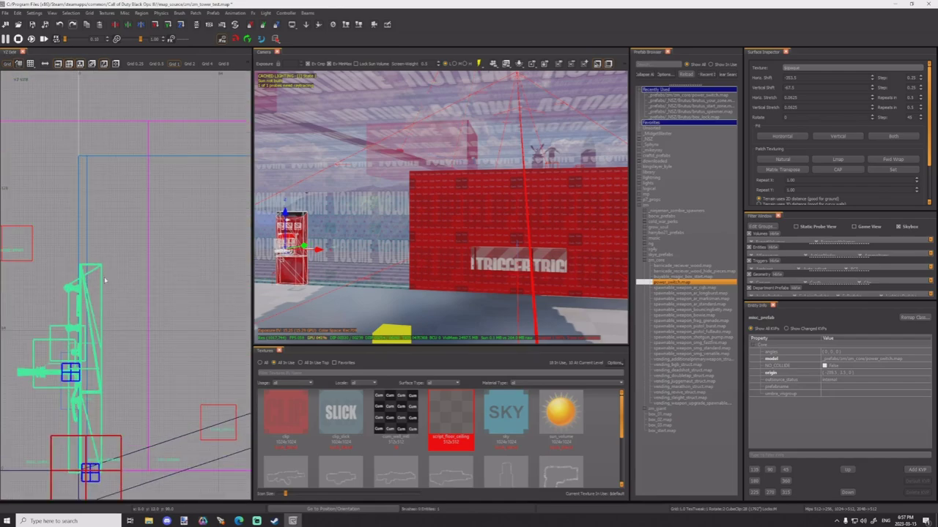
key("Escape")
mouse_move(79, 263)
left_mouse_down()
mouse_move(111, 235)
mouse_move(115, 249)
mouse_move(46, 254)
left_mouse_up()
Step: Slope the new brush's top down toward the front of the power switch and apply the clip_slick texture
key("e")
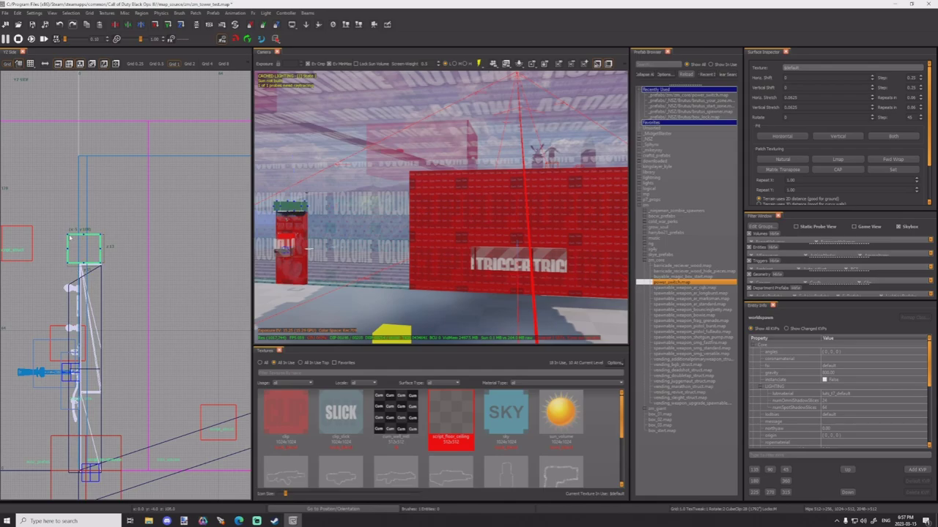
left_click_drag(67, 236, 69, 283)
key("e")
key("e")
left_click(337, 412)
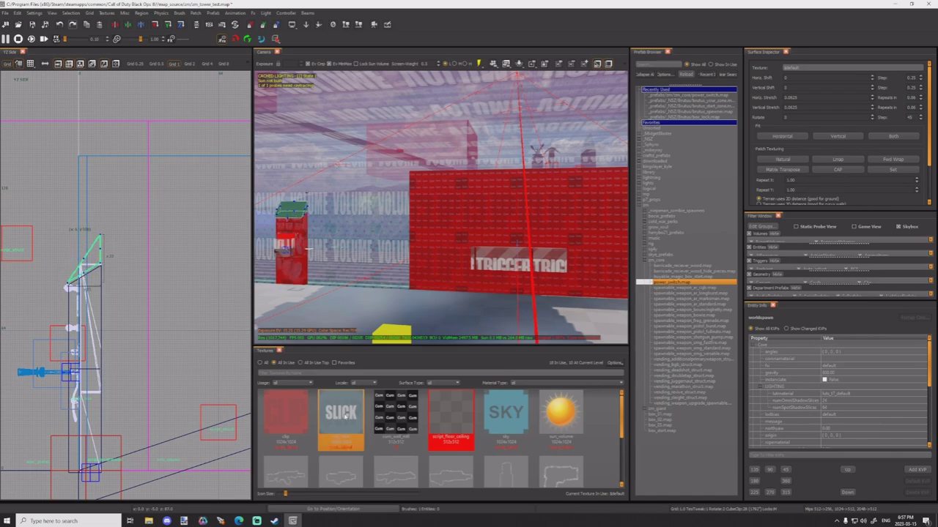
key("Escape")
Step: Save the map, update its lighting and close Radiant
left_click(31, 25)
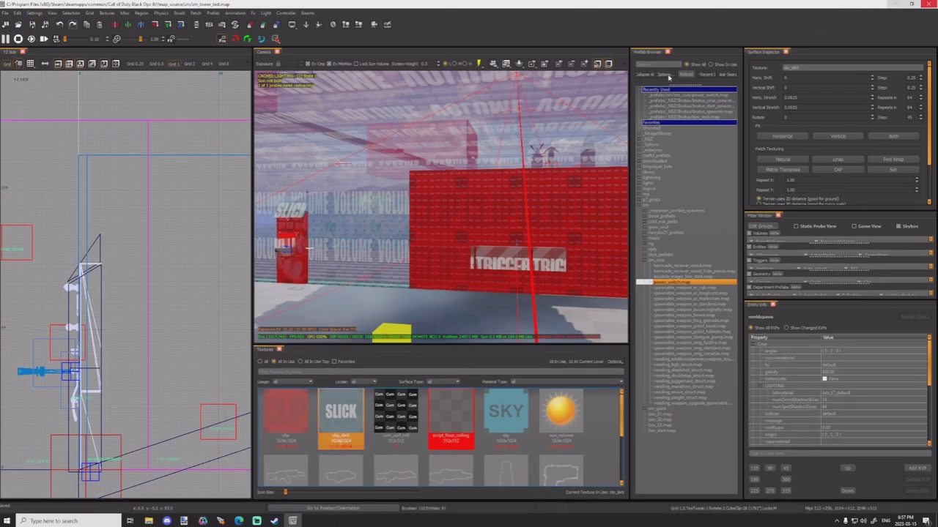
left_click(479, 64)
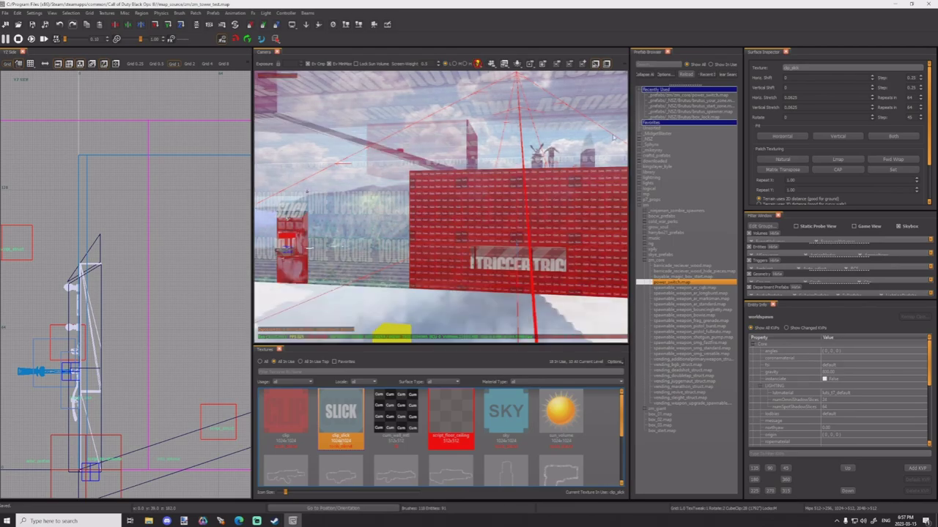
left_click(923, 7)
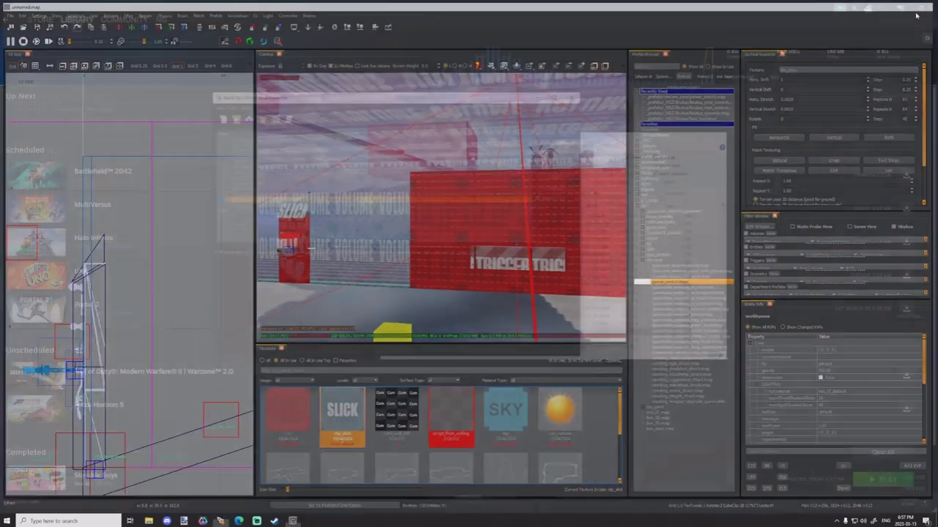
Step: Build zm_tower_test in the Mod Tools Launcher and run it with Compile and Link turned off, allowing the game launch
left_click(554, 187)
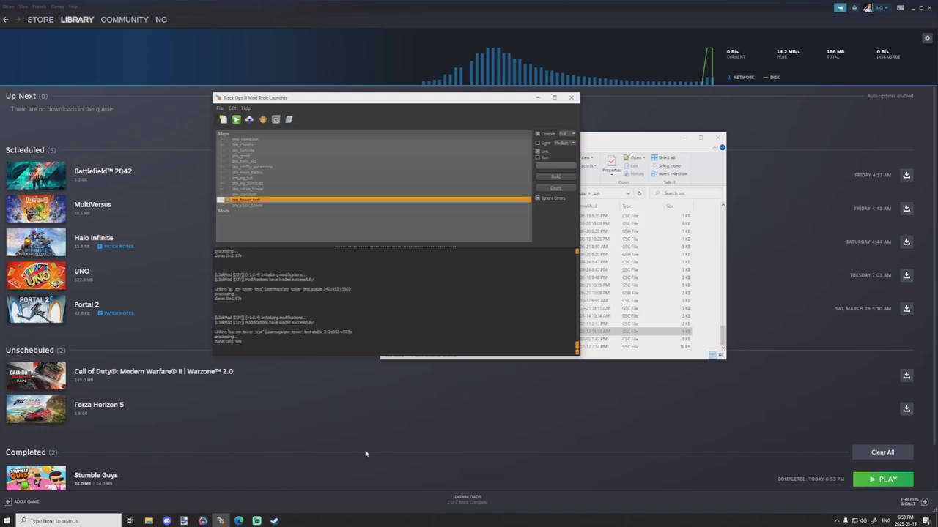
left_click(548, 136)
left_click(544, 152)
left_click(552, 175)
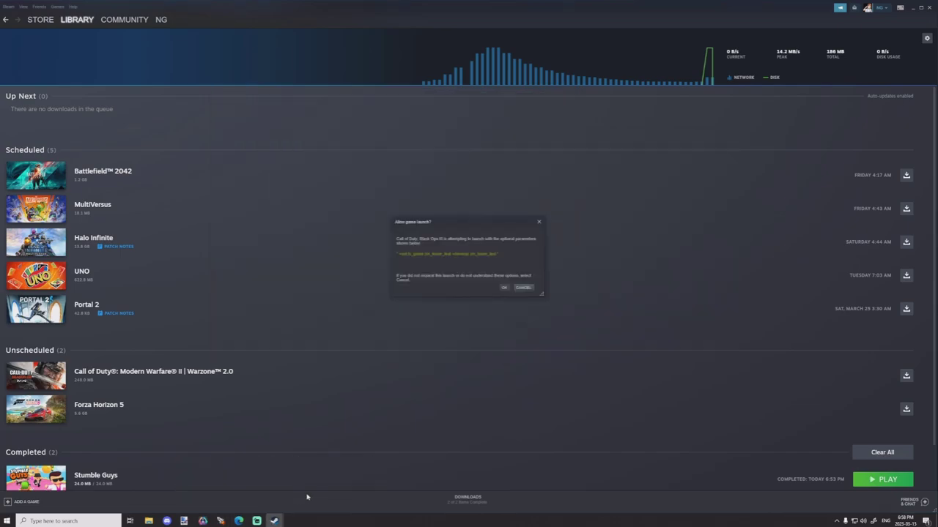
left_click(505, 288)
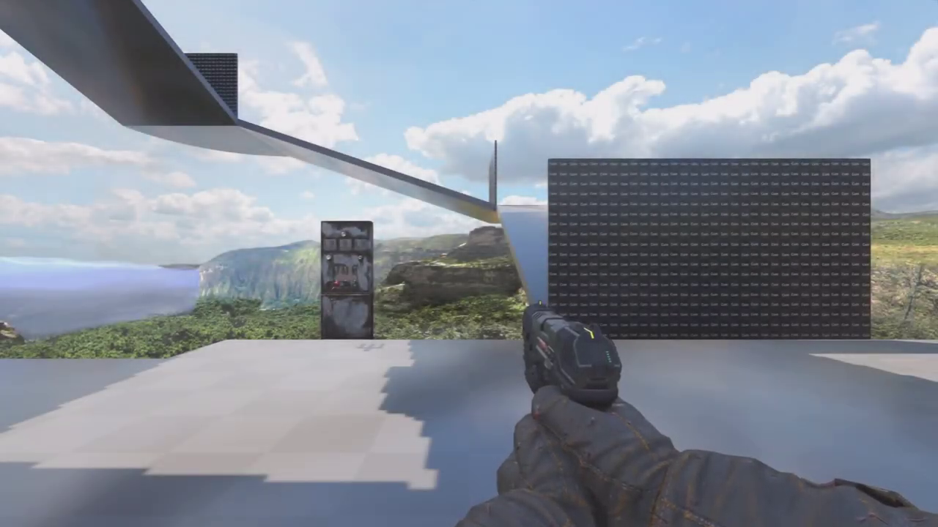
Step: Walk across the starting platform to the Quick Revive machine and buy the perk to test it
key("w")
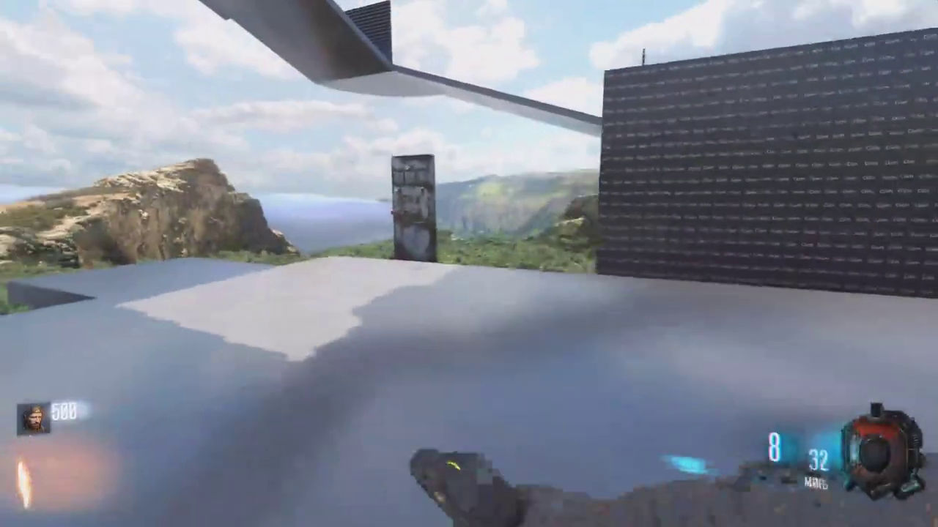
key("w")
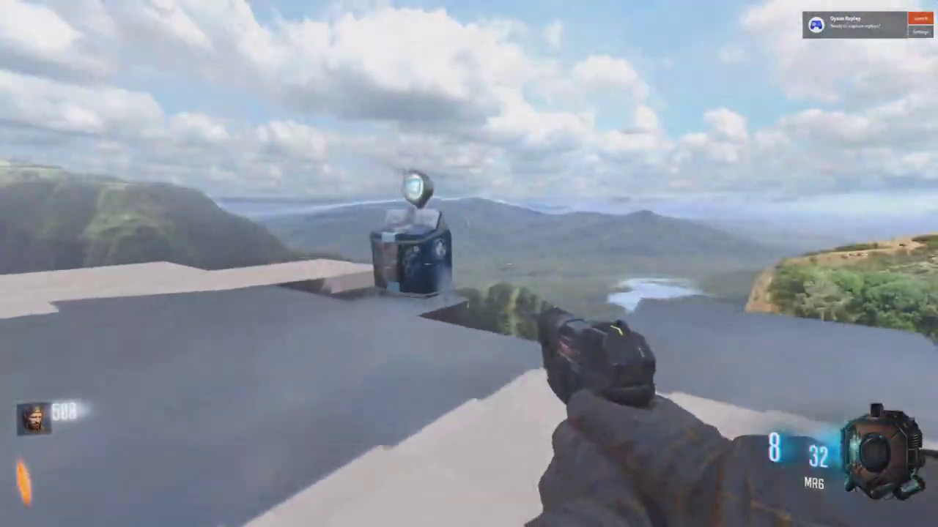
key("w")
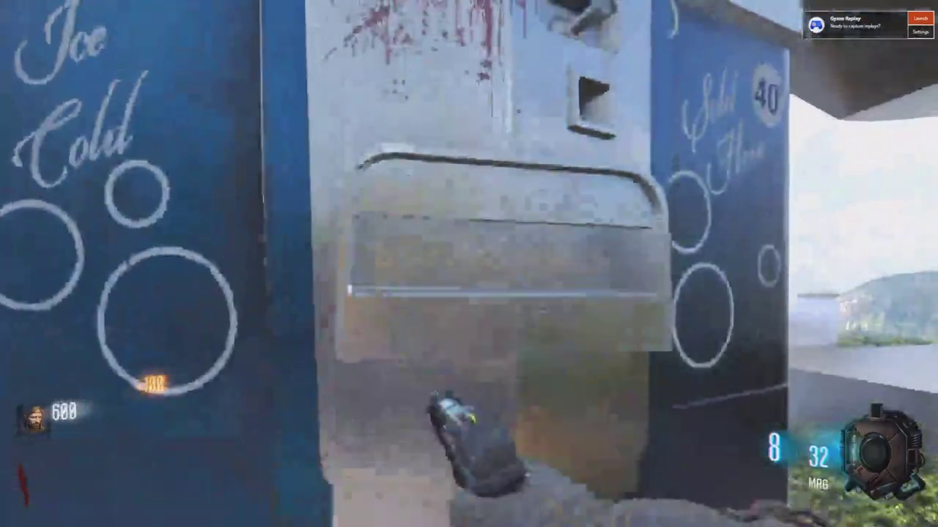
key("f")
key("s")
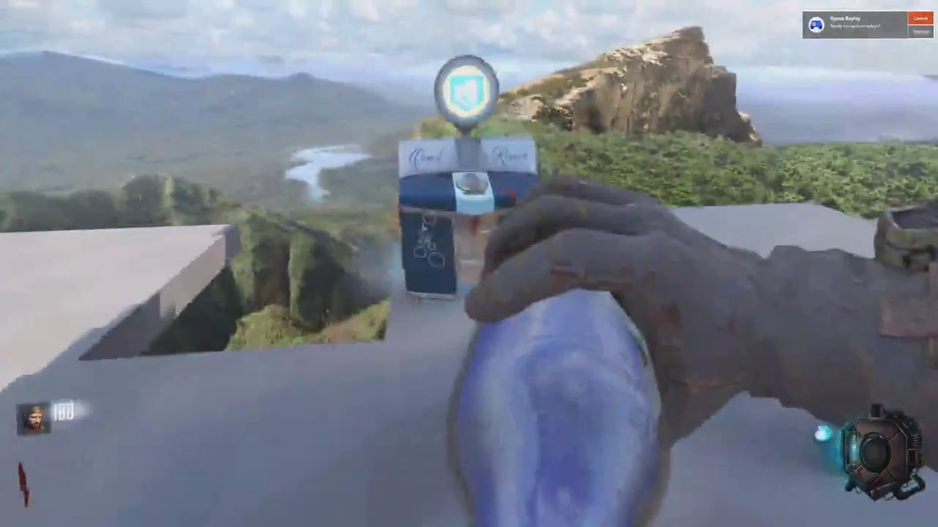
Step: Fight the zombies on the starting platform with the MR6 pistol and melee attacks to earn points
key("w")
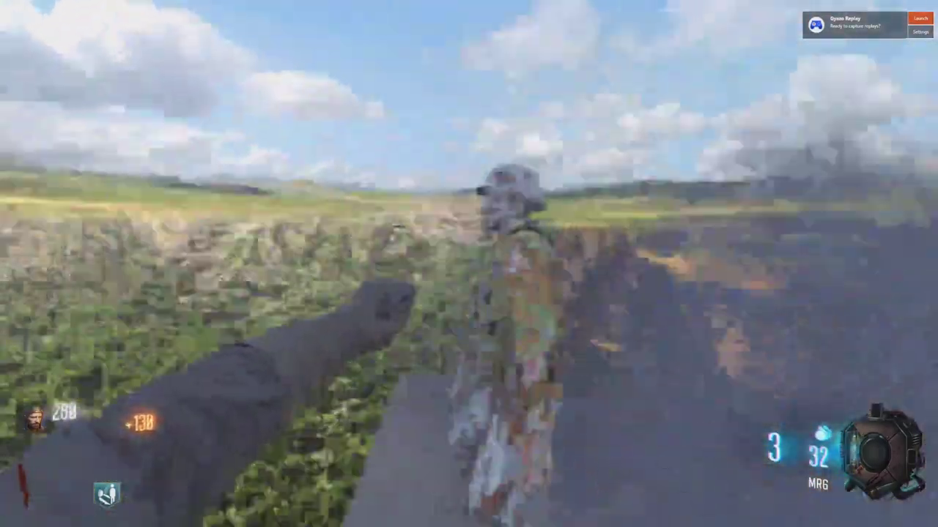
right_click(468, 264)
left_click(469, 264)
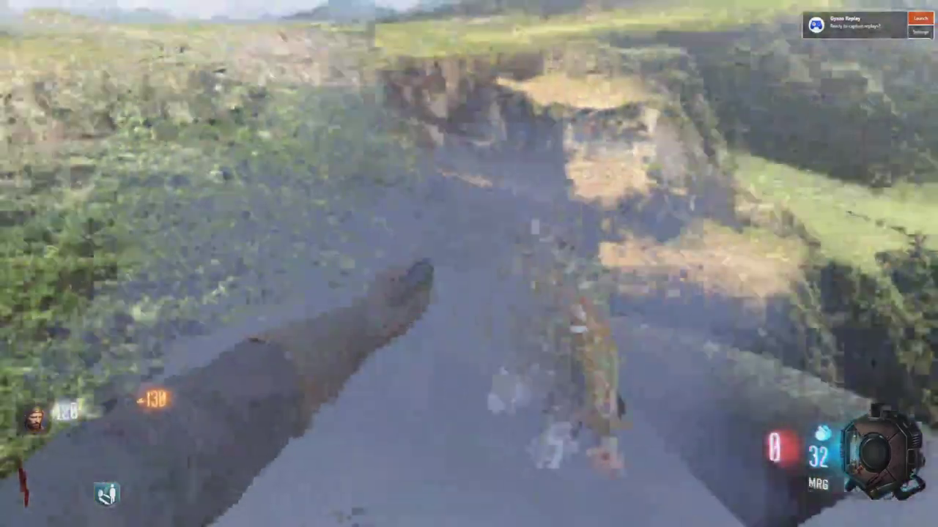
key("w")
key("r")
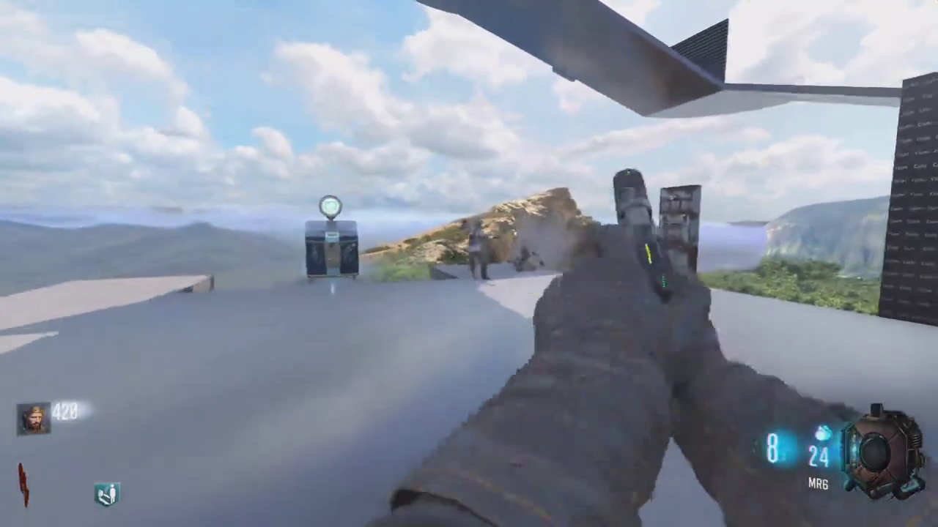
key("w")
right_click(469, 264)
left_click(469, 264)
left_click(469, 264)
left_click(469, 264)
left_click(468, 264)
key("v")
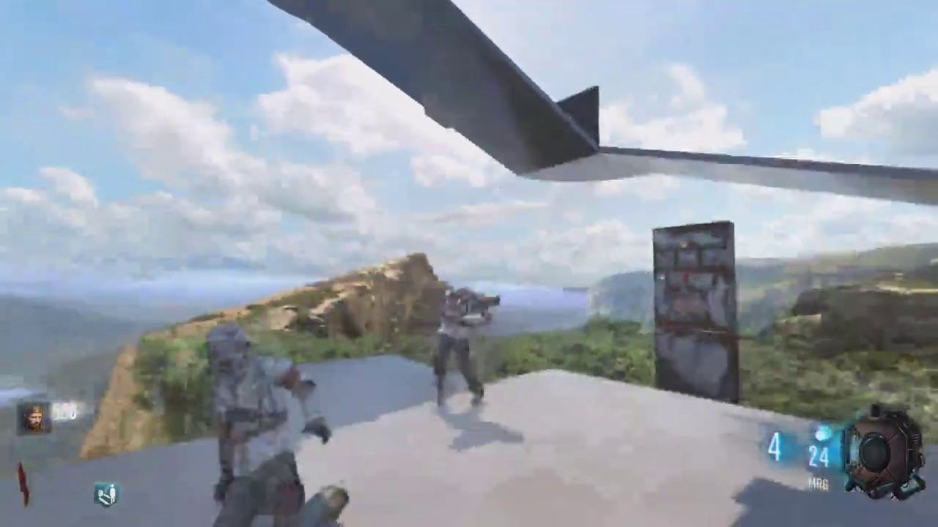
right_click(468, 264)
left_click(469, 263)
left_click(469, 263)
left_click(469, 264)
left_click(469, 263)
key("v")
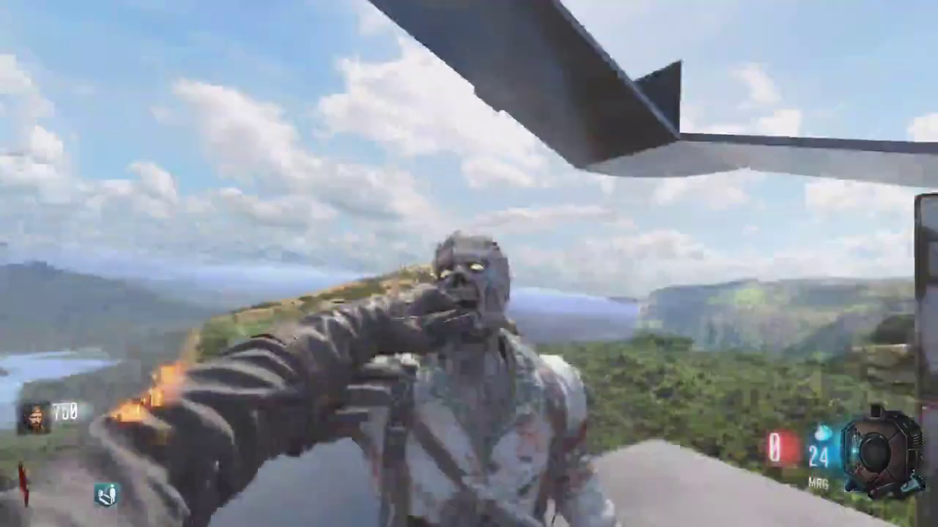
Step: Buy the RK5 from the wall weapon and test it on the approaching zombies
key("w")
key("c")
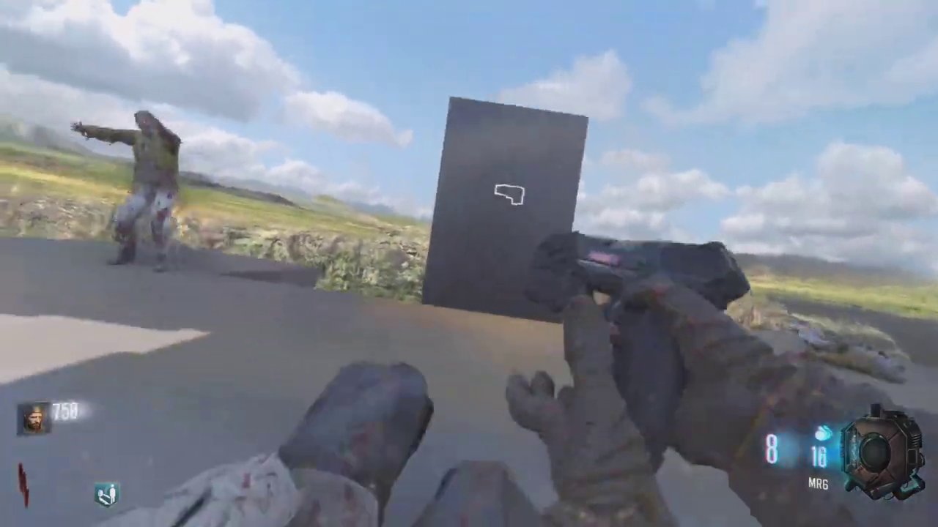
key("f")
key("s")
left_click(468, 263)
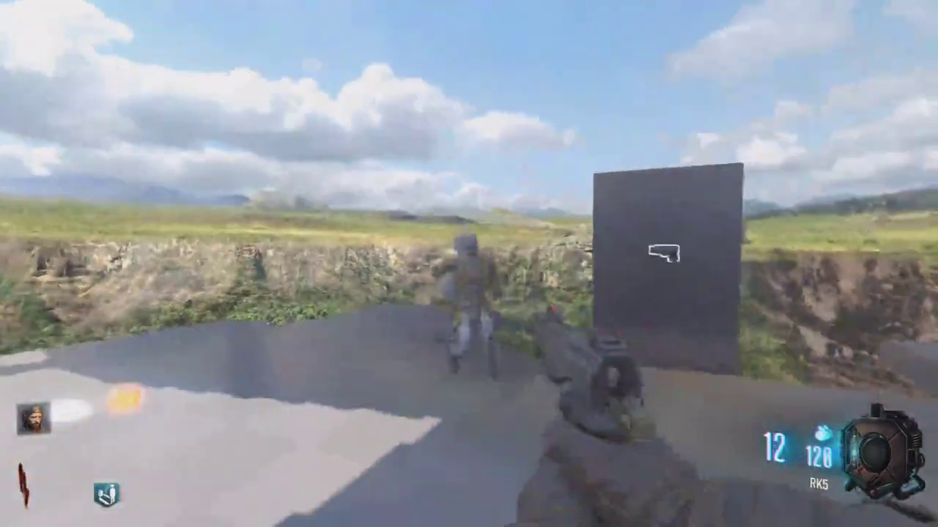
key("r")
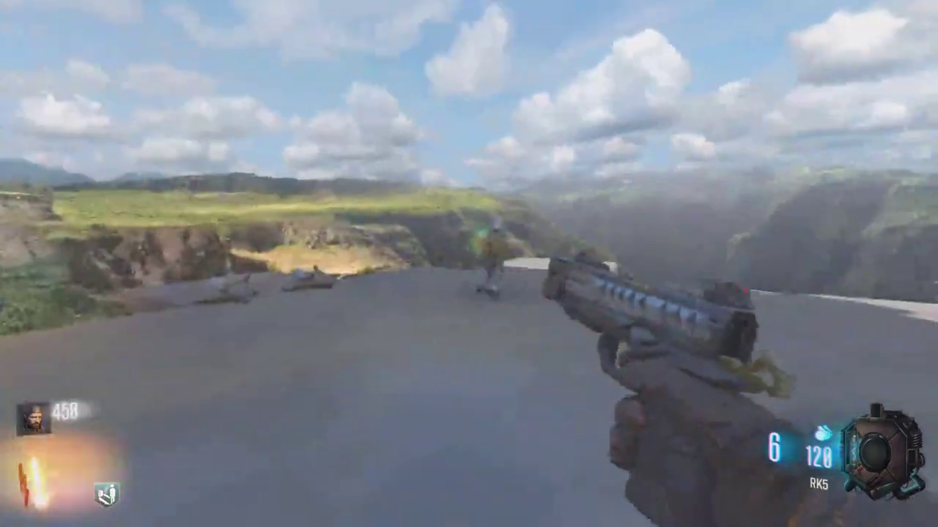
Step: Check the purchasable debris wall and look around the starting platform in the running map
key("w")
key("c")
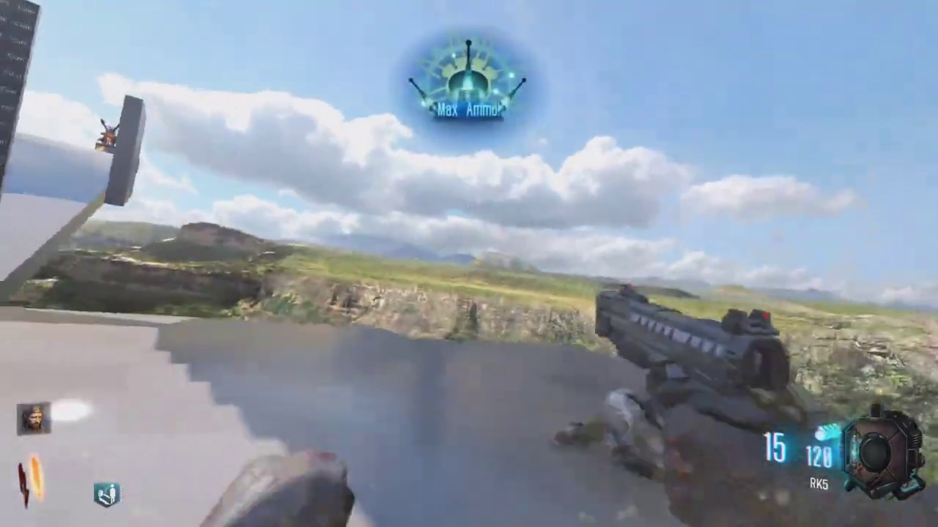
key("w")
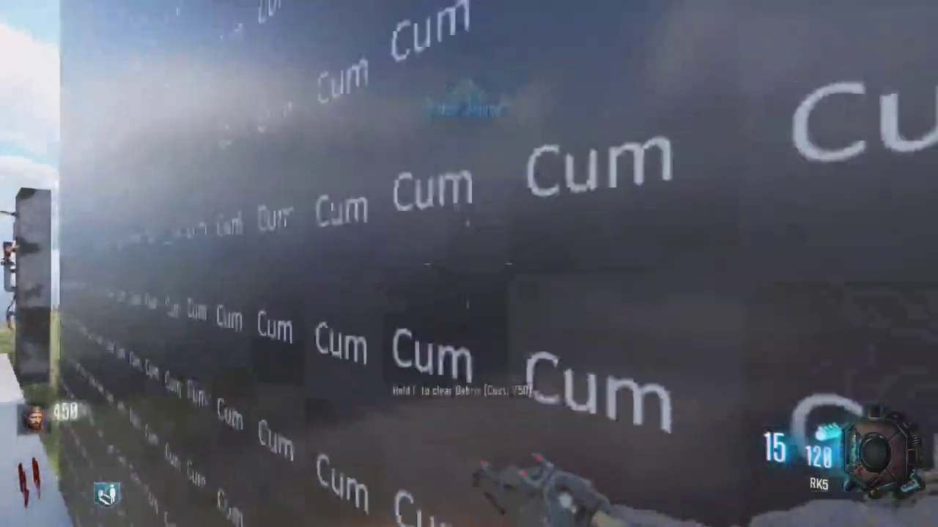
key("w")
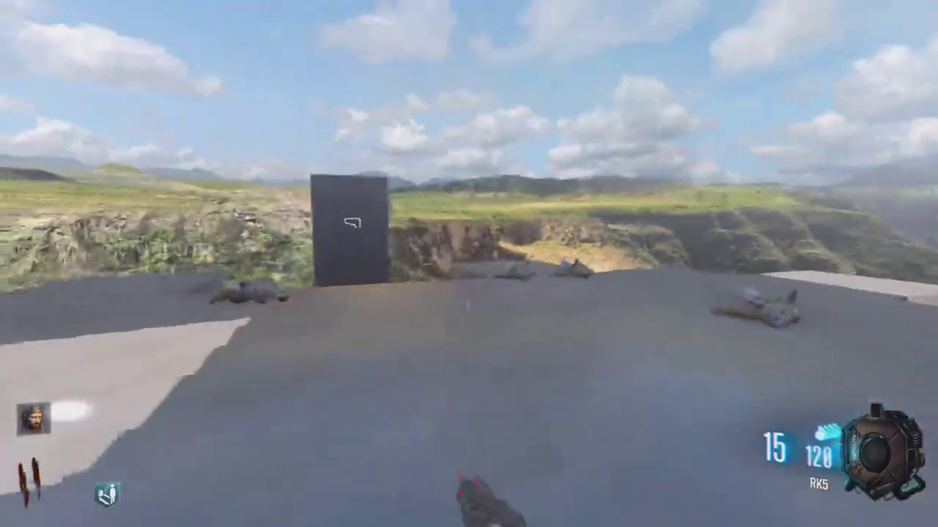
key("w")
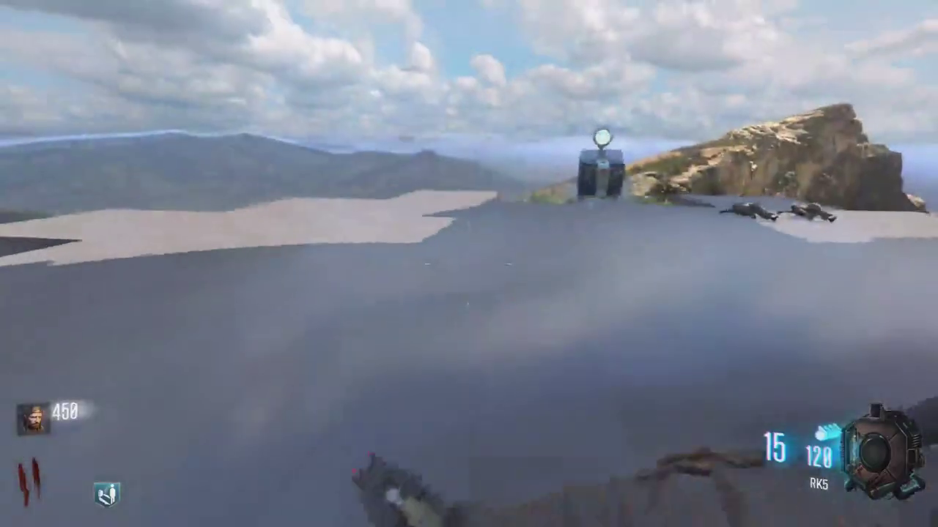